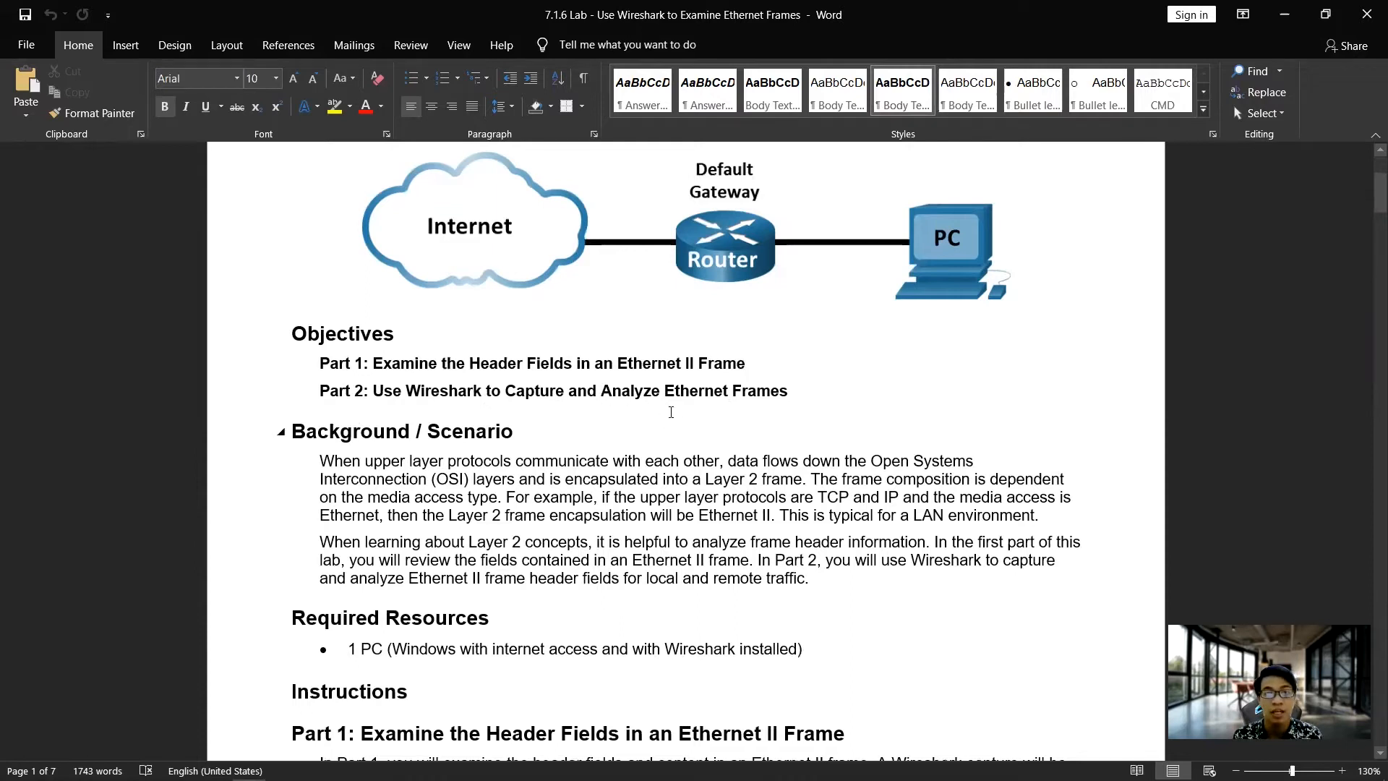
Step: Read the lab's objectives, background, required resources and the Step 1 table of Ethernet II header fields
scroll(646, 423, down, 2)
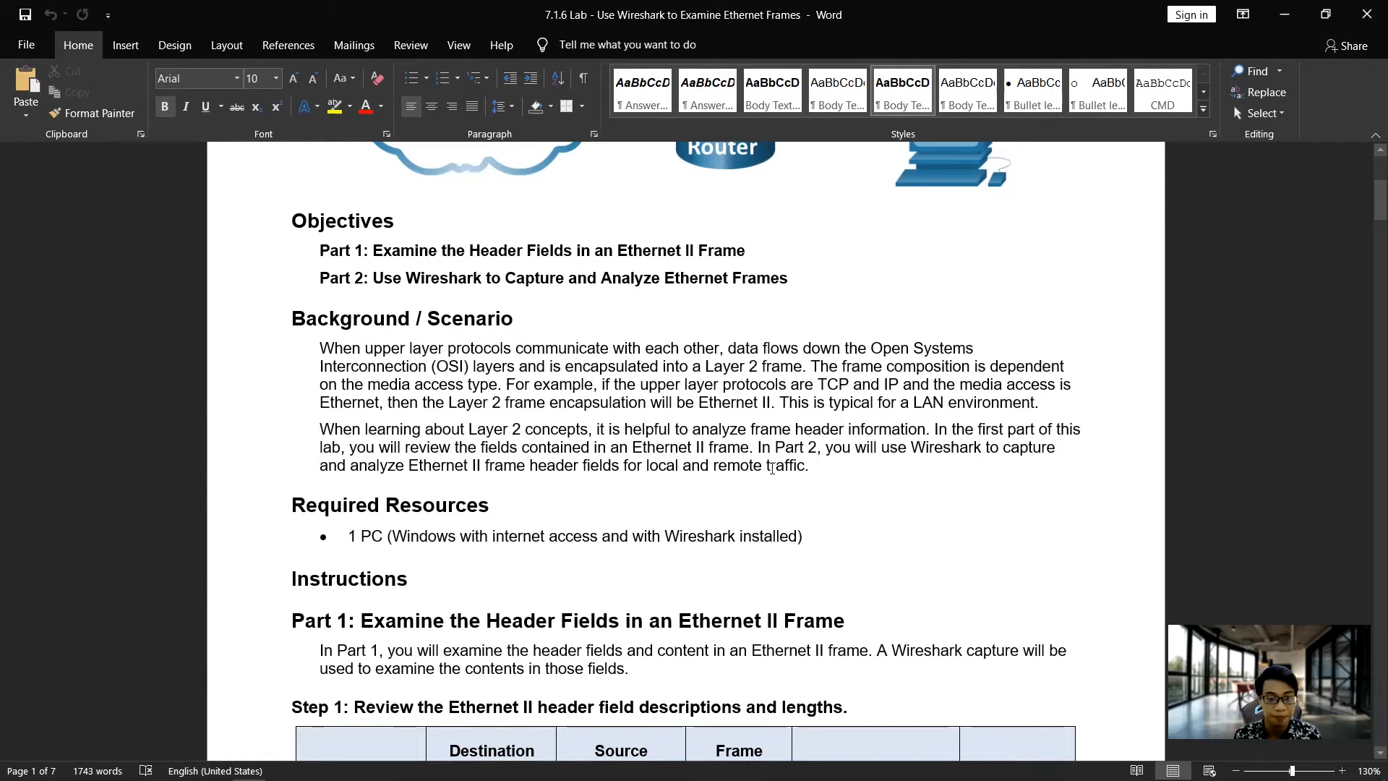
scroll(788, 463, down, 3)
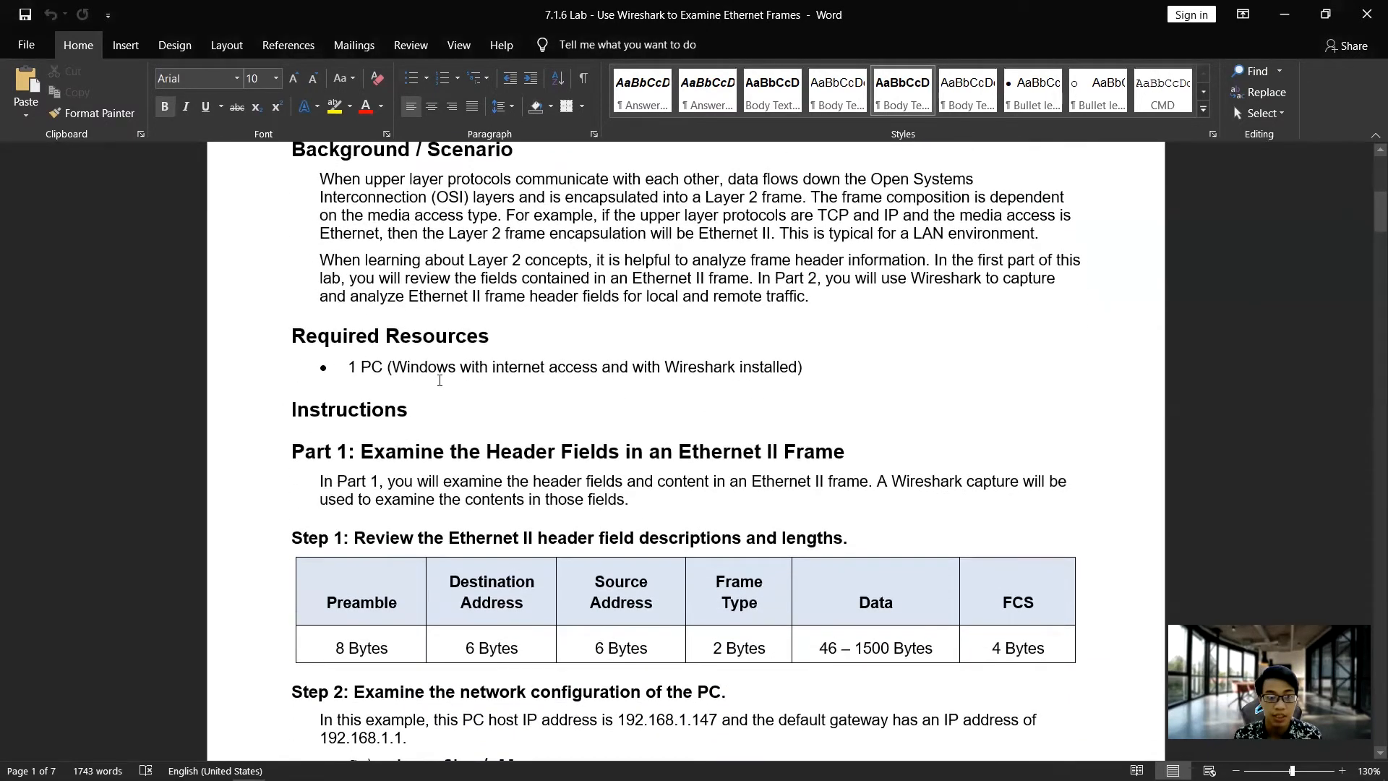
scroll(391, 361, down, 1)
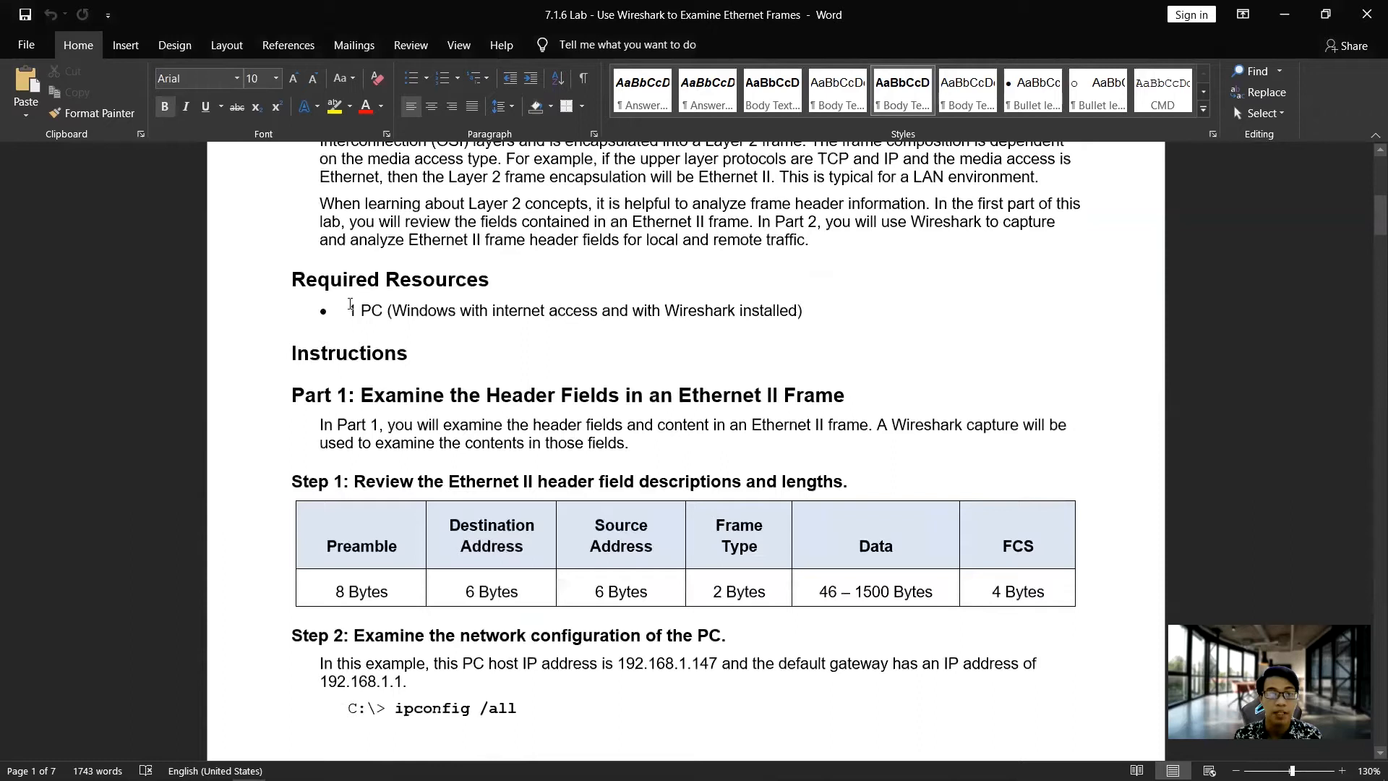
drag(350, 307, 874, 304)
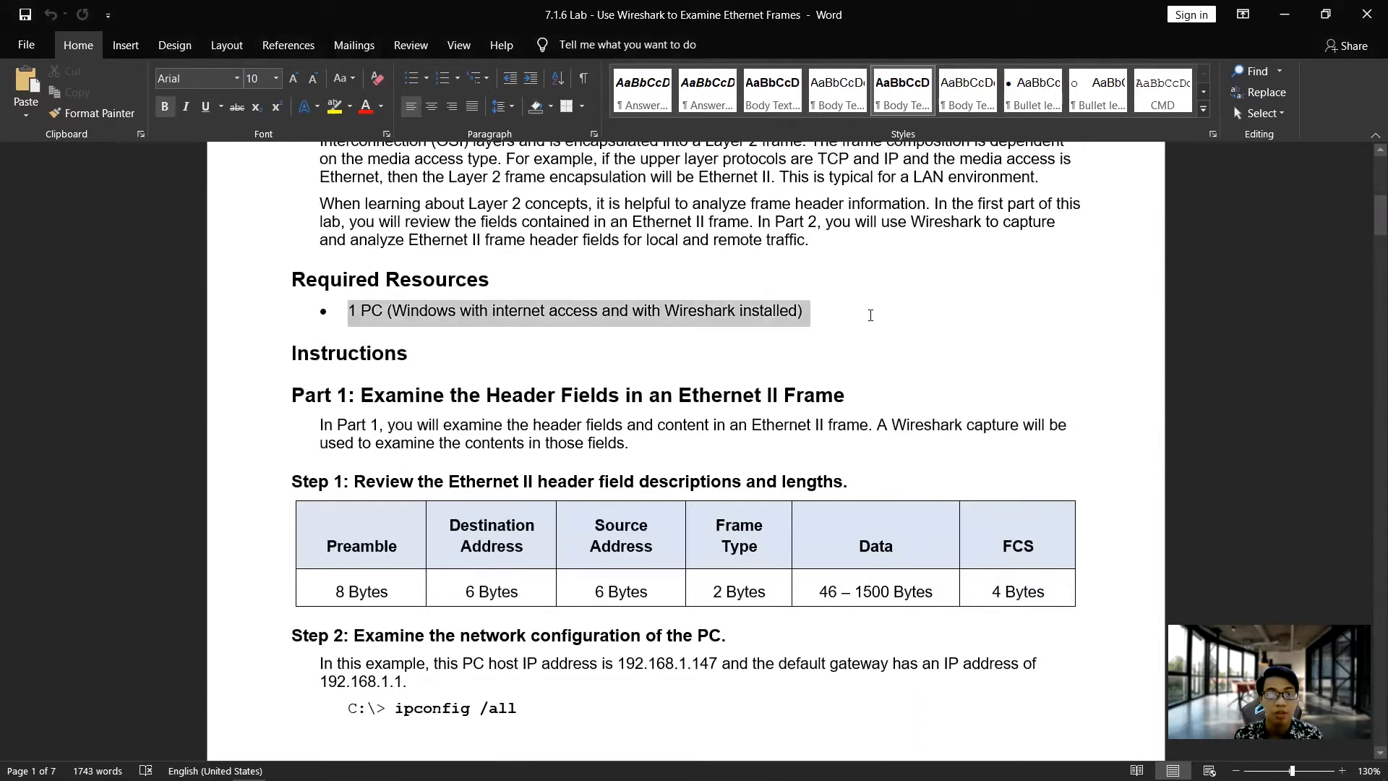
click(870, 315)
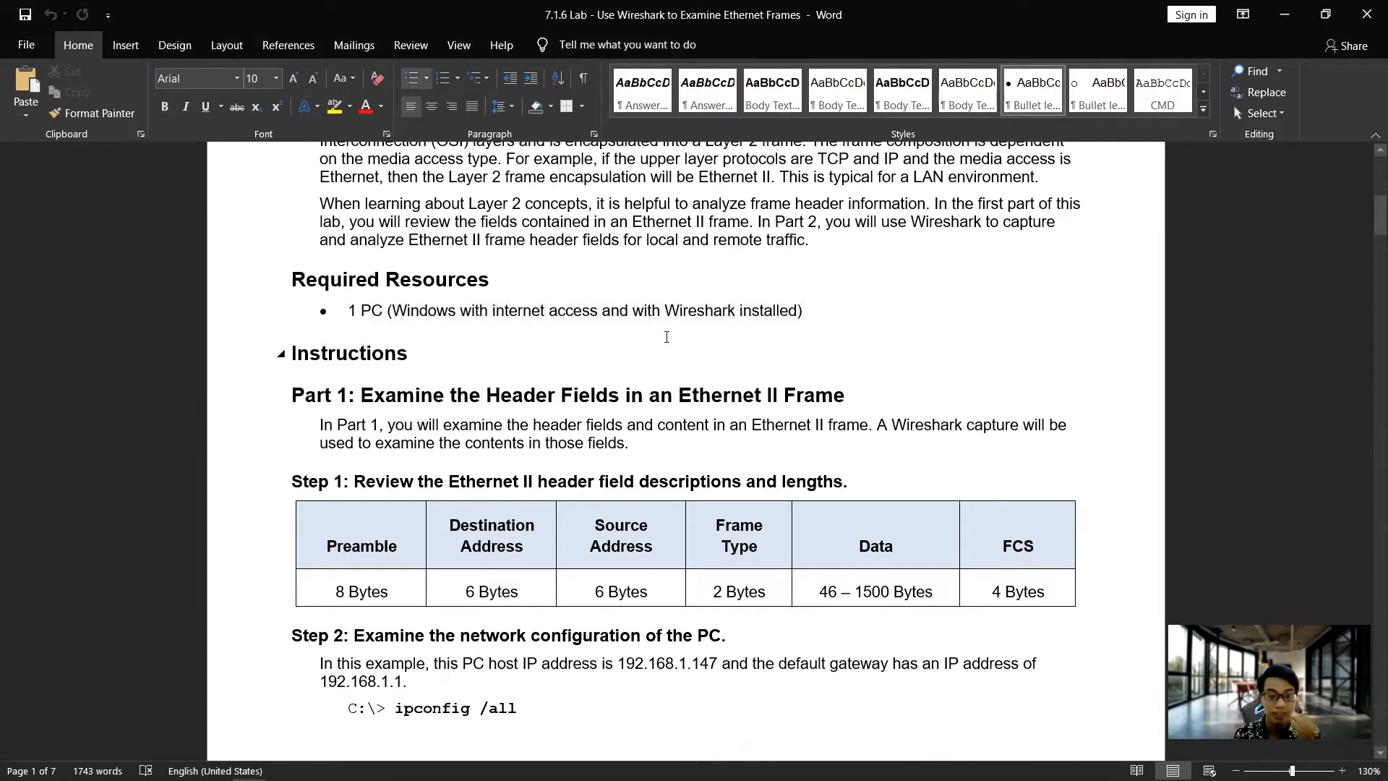
scroll(589, 370, down, 1)
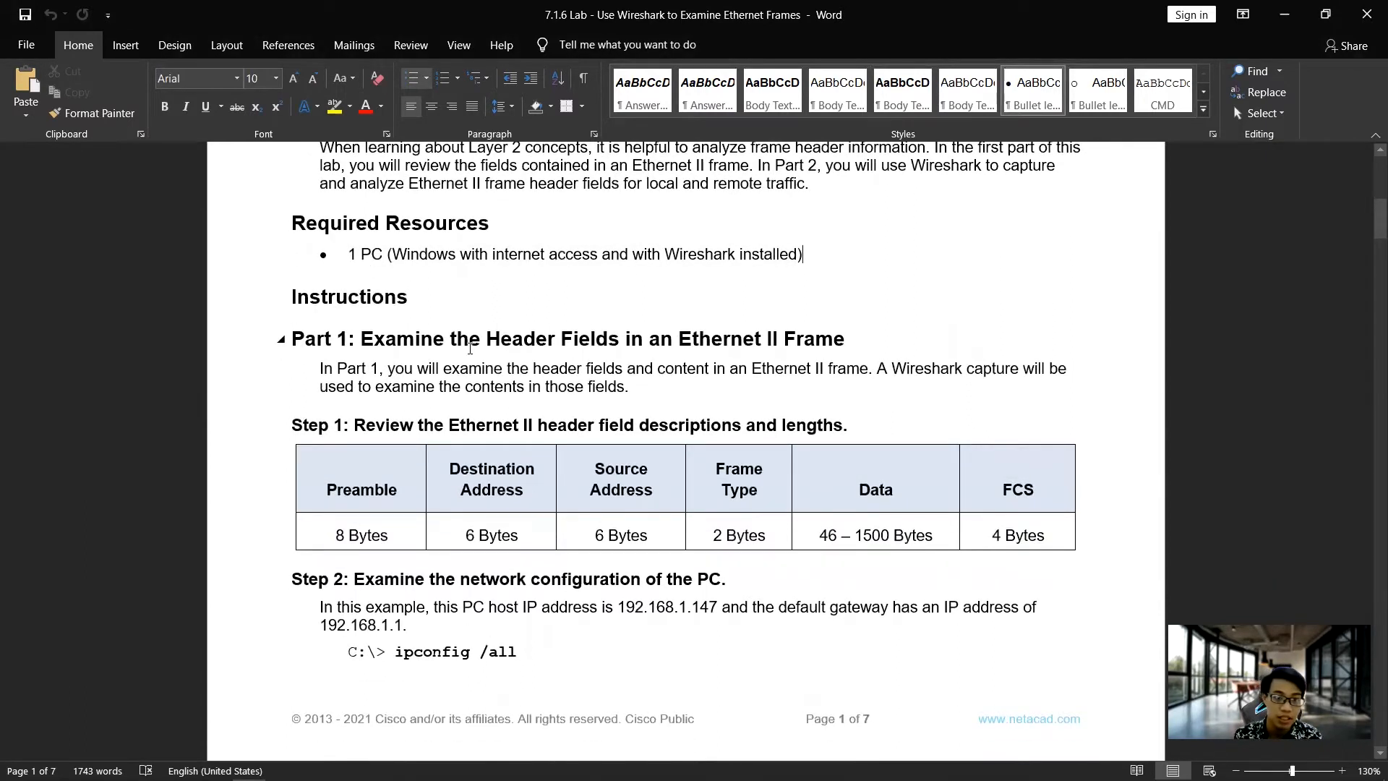
scroll(415, 371, down, 1)
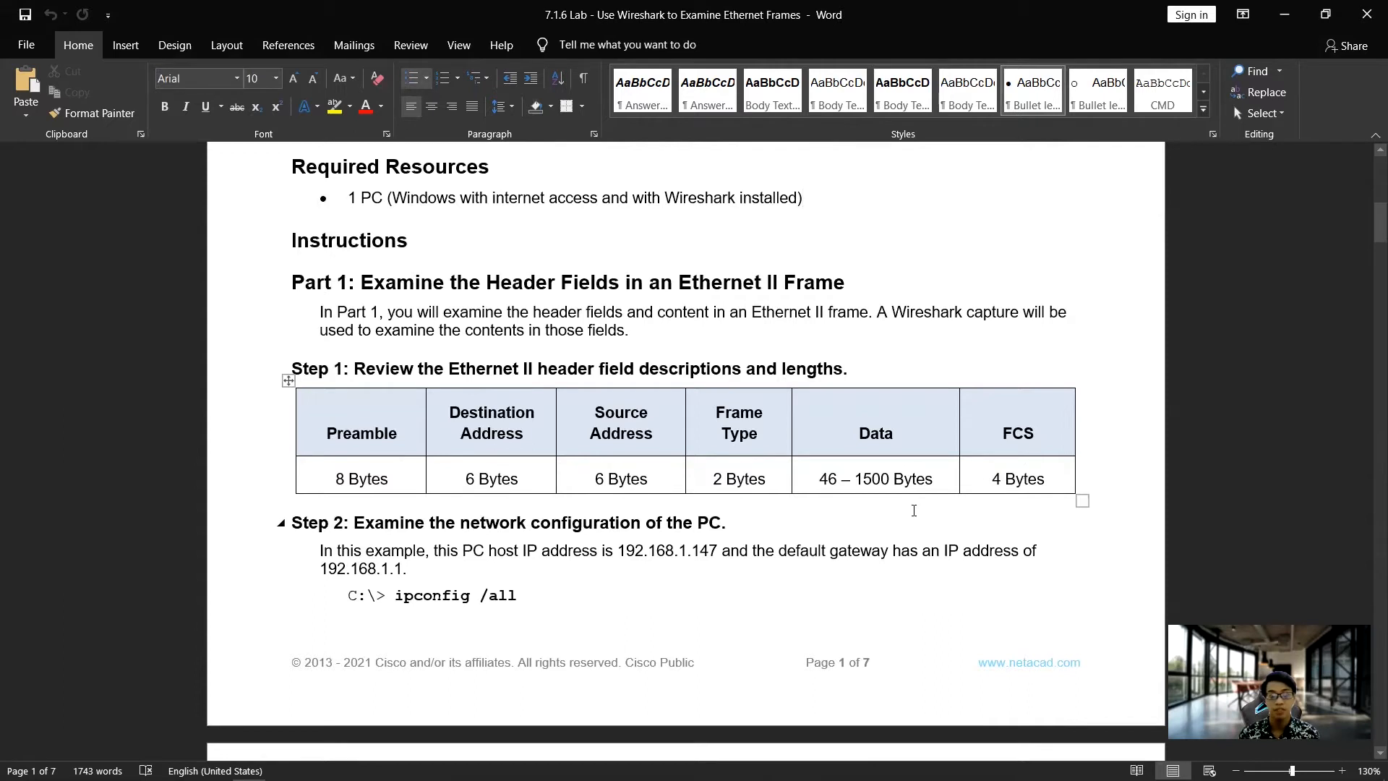
scroll(564, 477, down, 3)
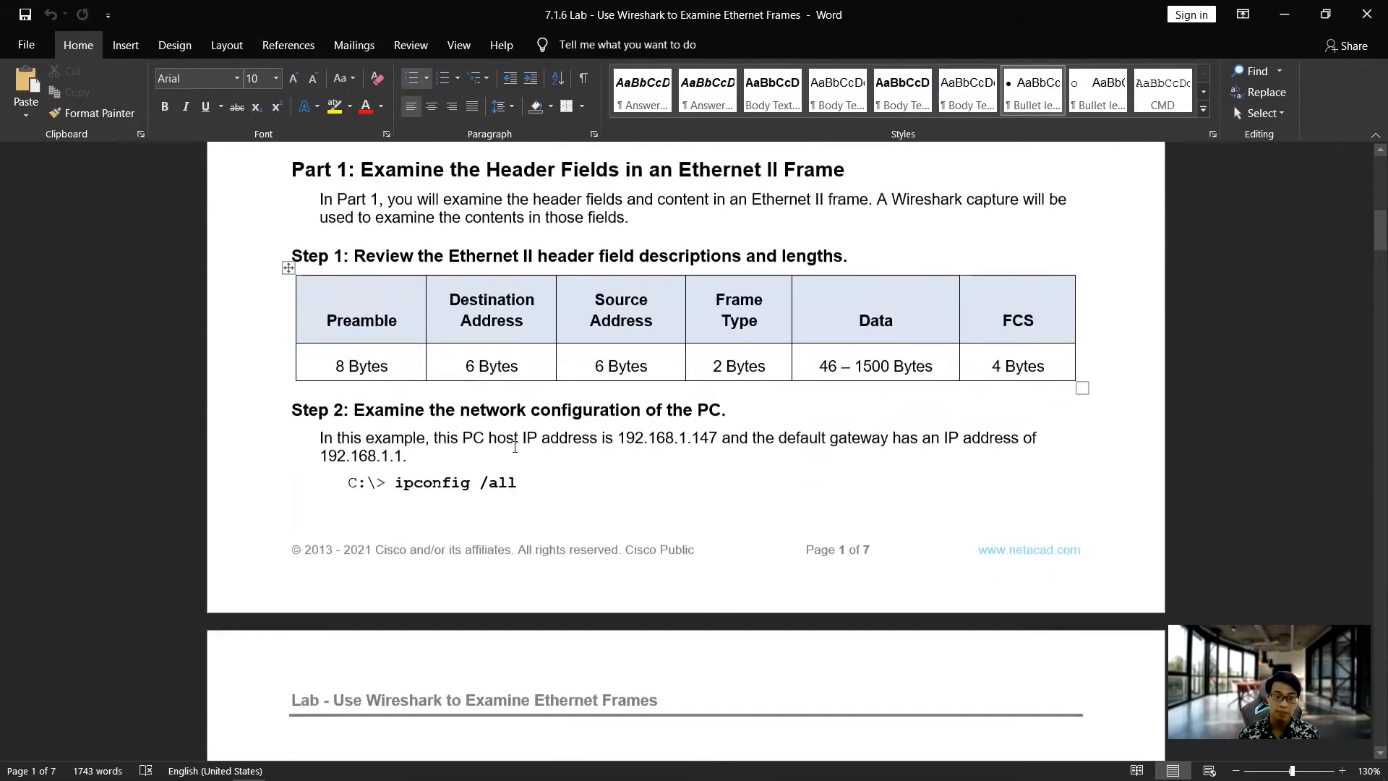
scroll(515, 447, down, 1)
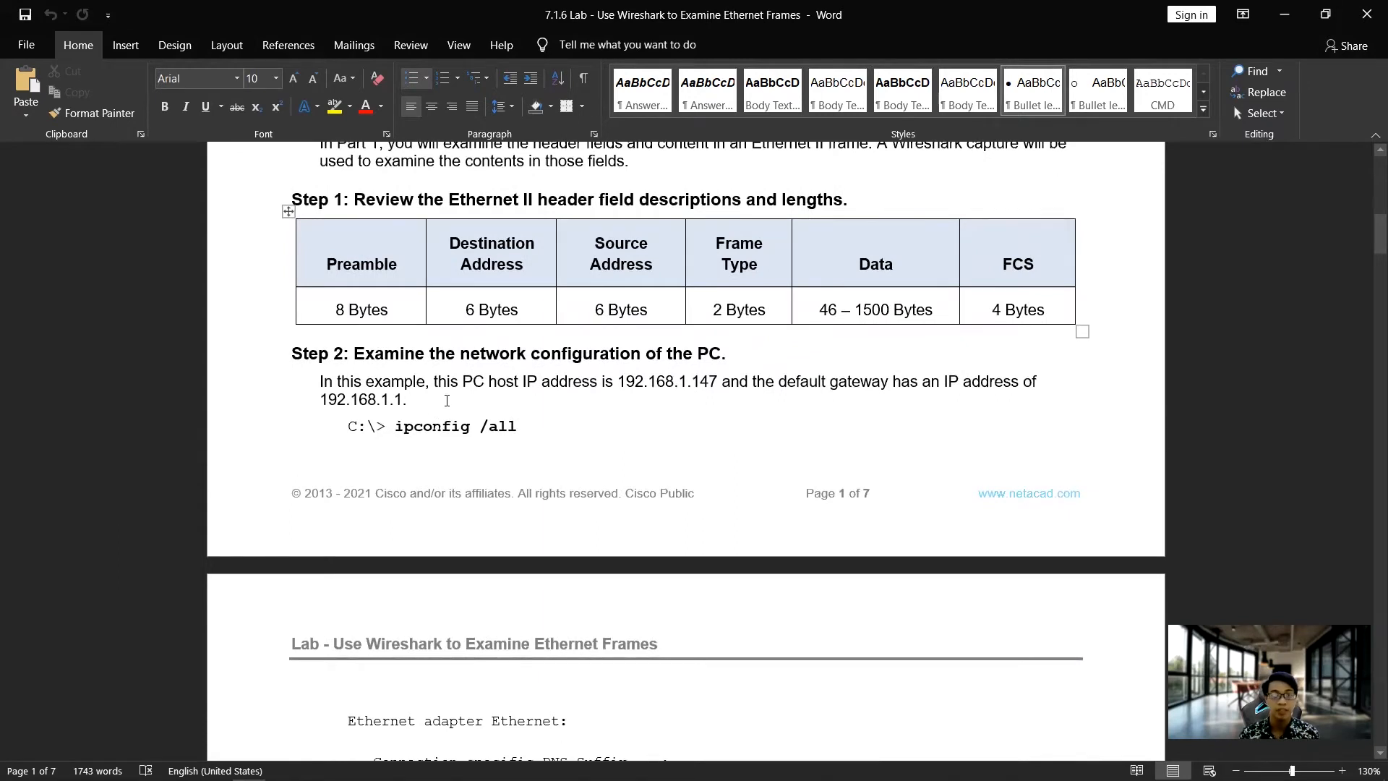
Step: Examine Step 2's sample ipconfig output in the lab document, marking the IPv4 address and default gateway entries
scroll(549, 344, down, 2)
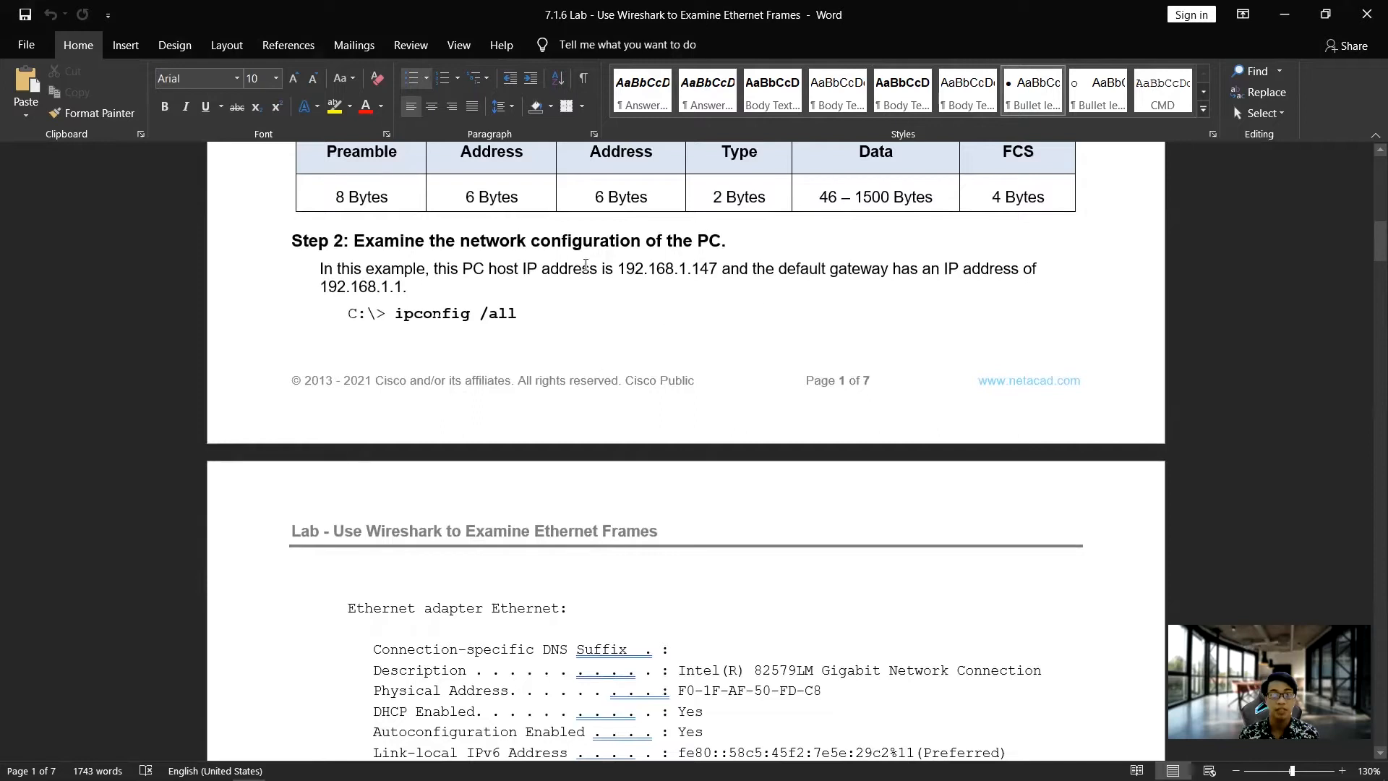
scroll(609, 463, down, 2)
scroll(608, 463, up, 1)
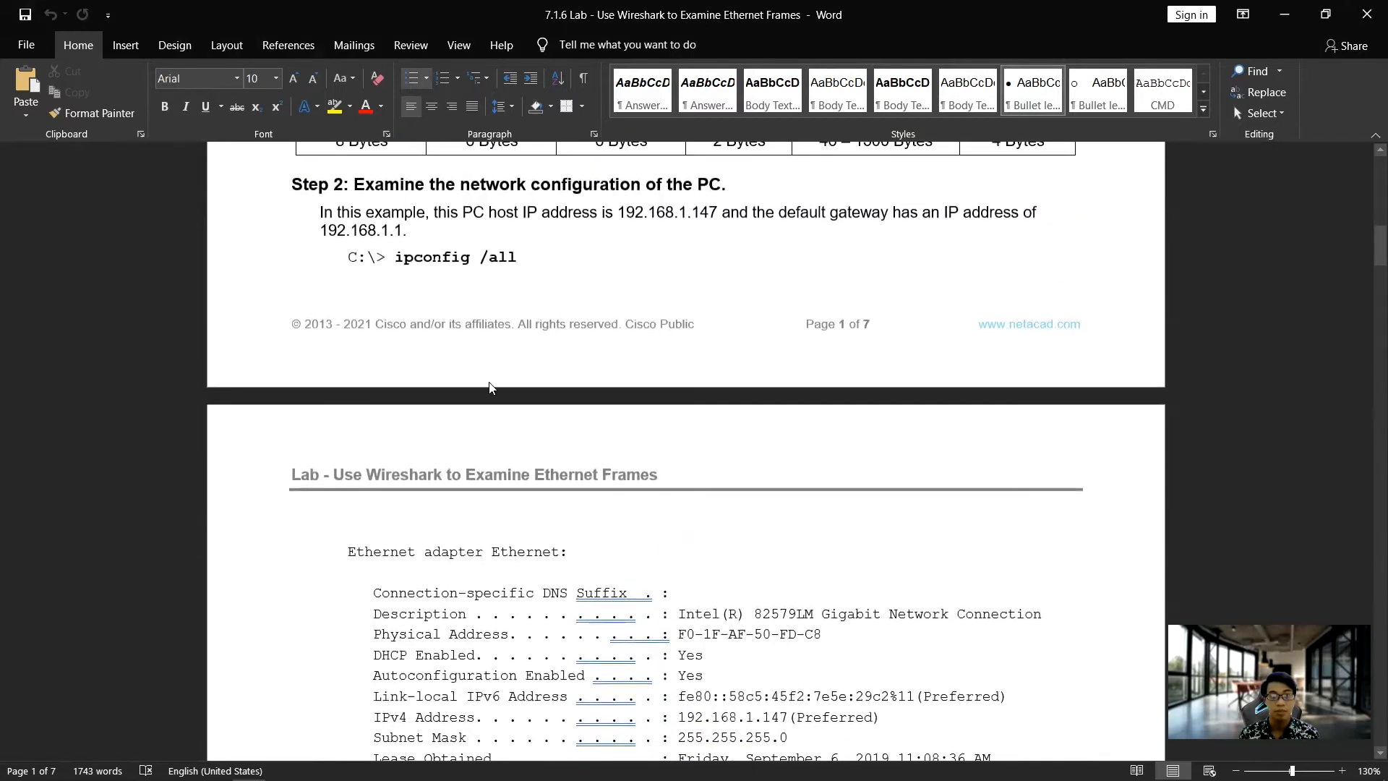
scroll(490, 388, down, 3)
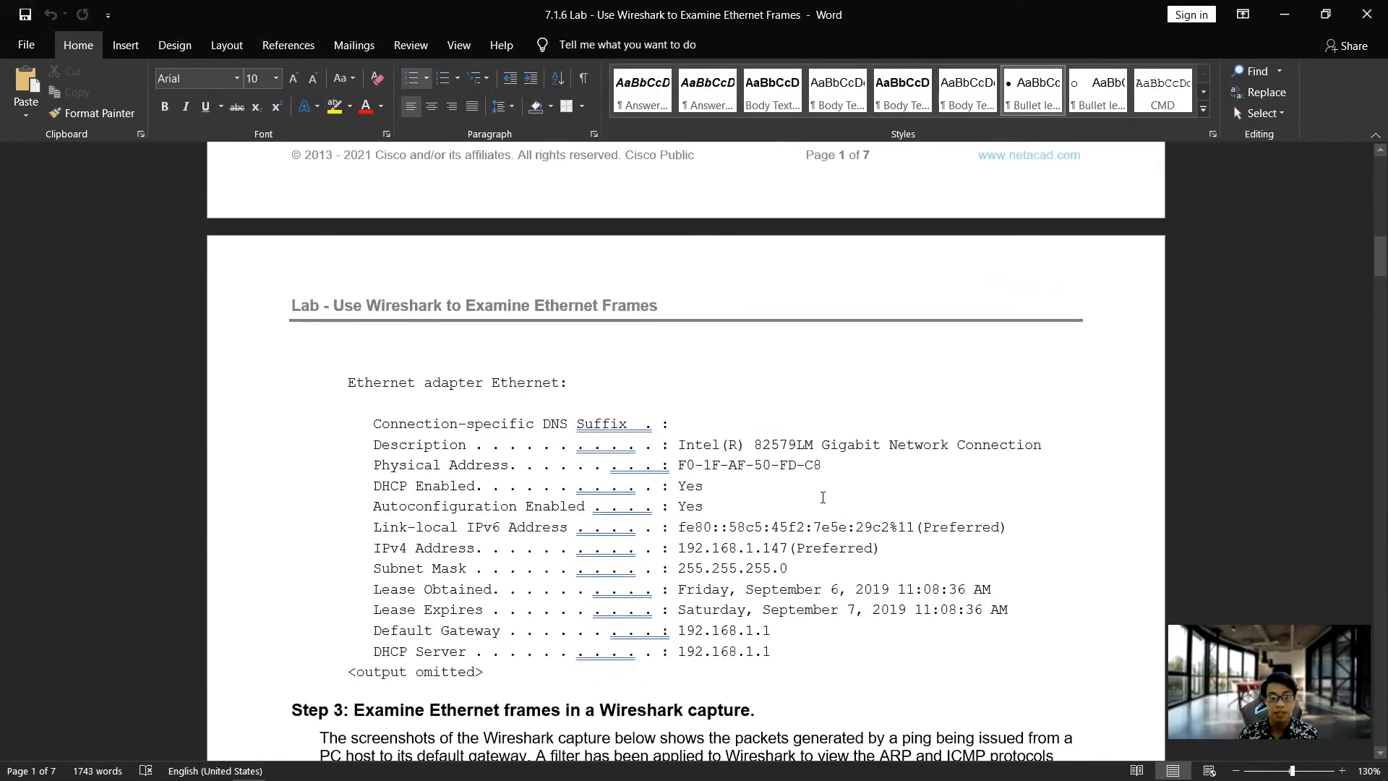
drag(375, 549, 916, 551)
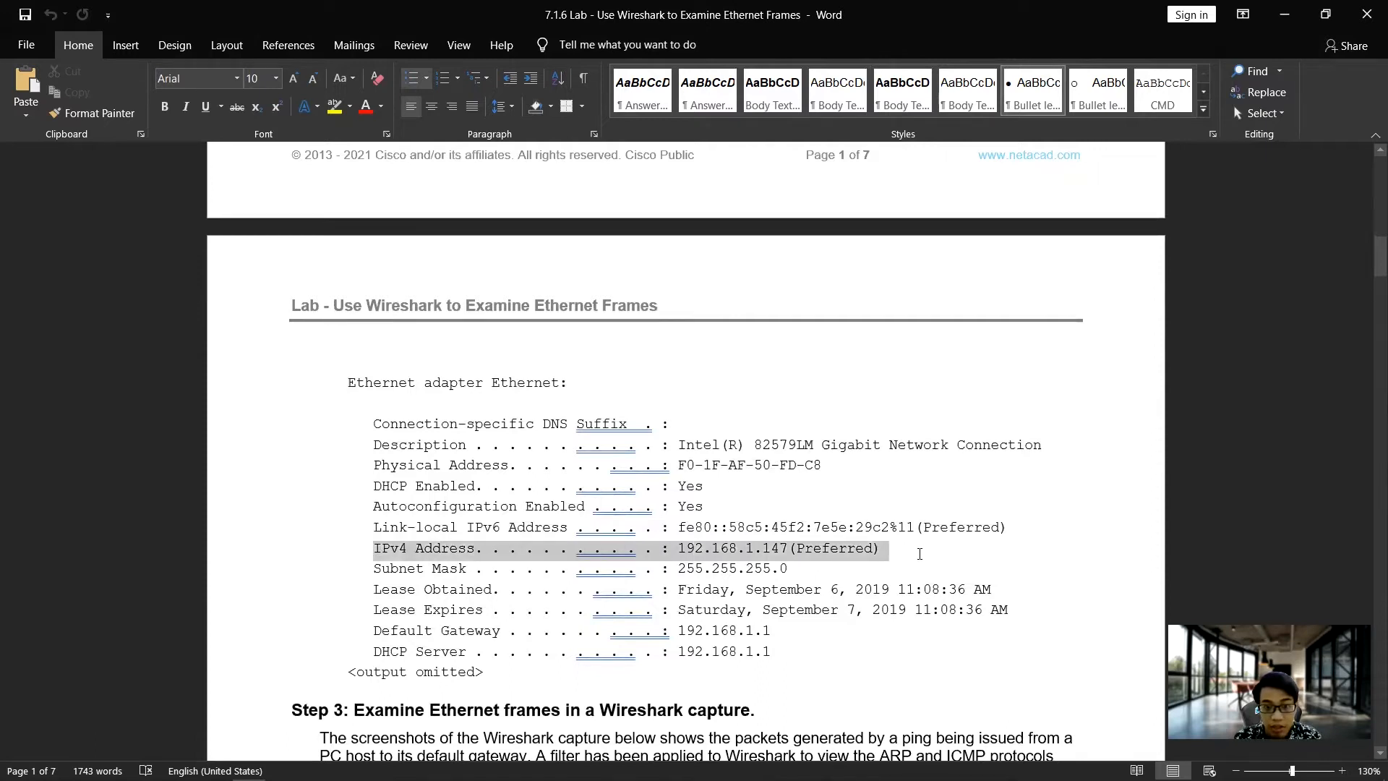
drag(774, 633, 722, 634)
click(729, 635)
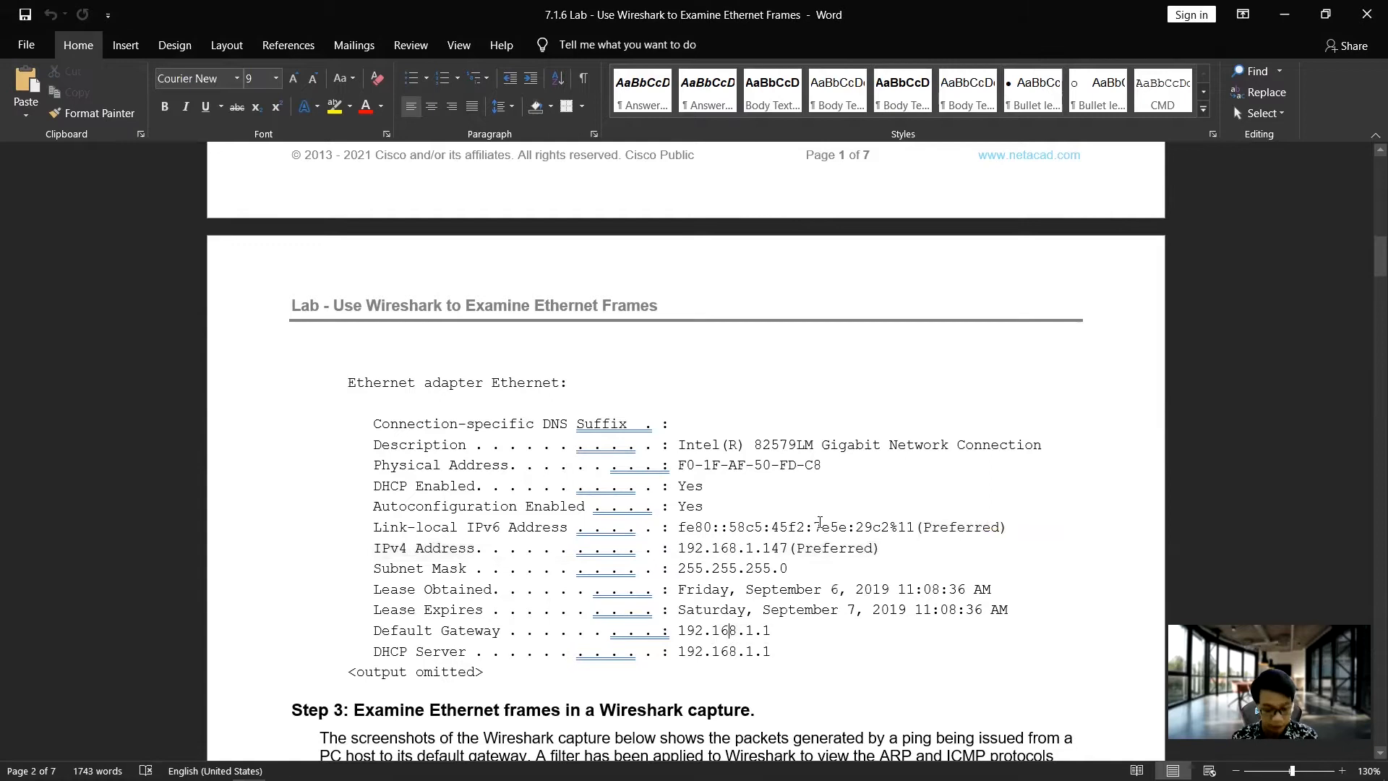
Step: Open a Command Prompt and run ipconfig /all to list this PC's network configuration
key(super+r)
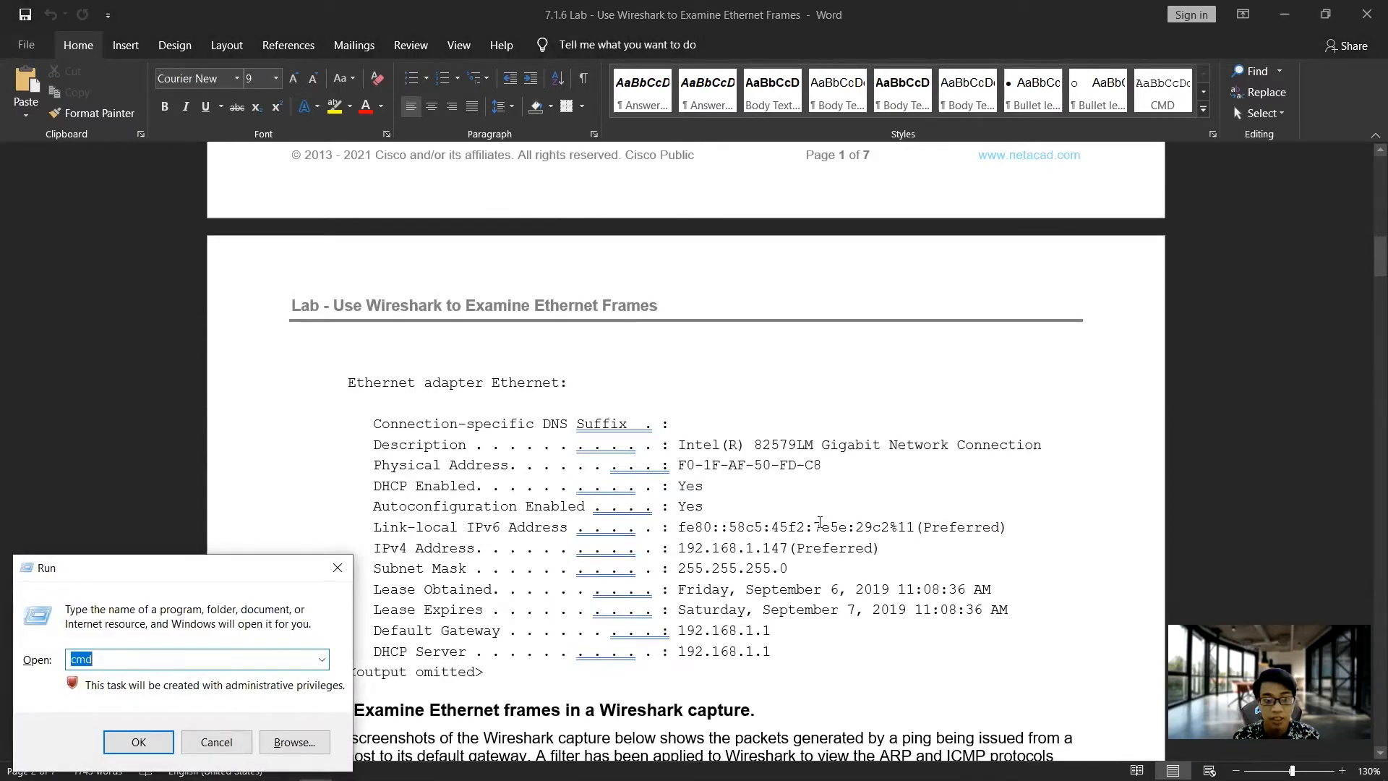
key(Return)
text(ip co)
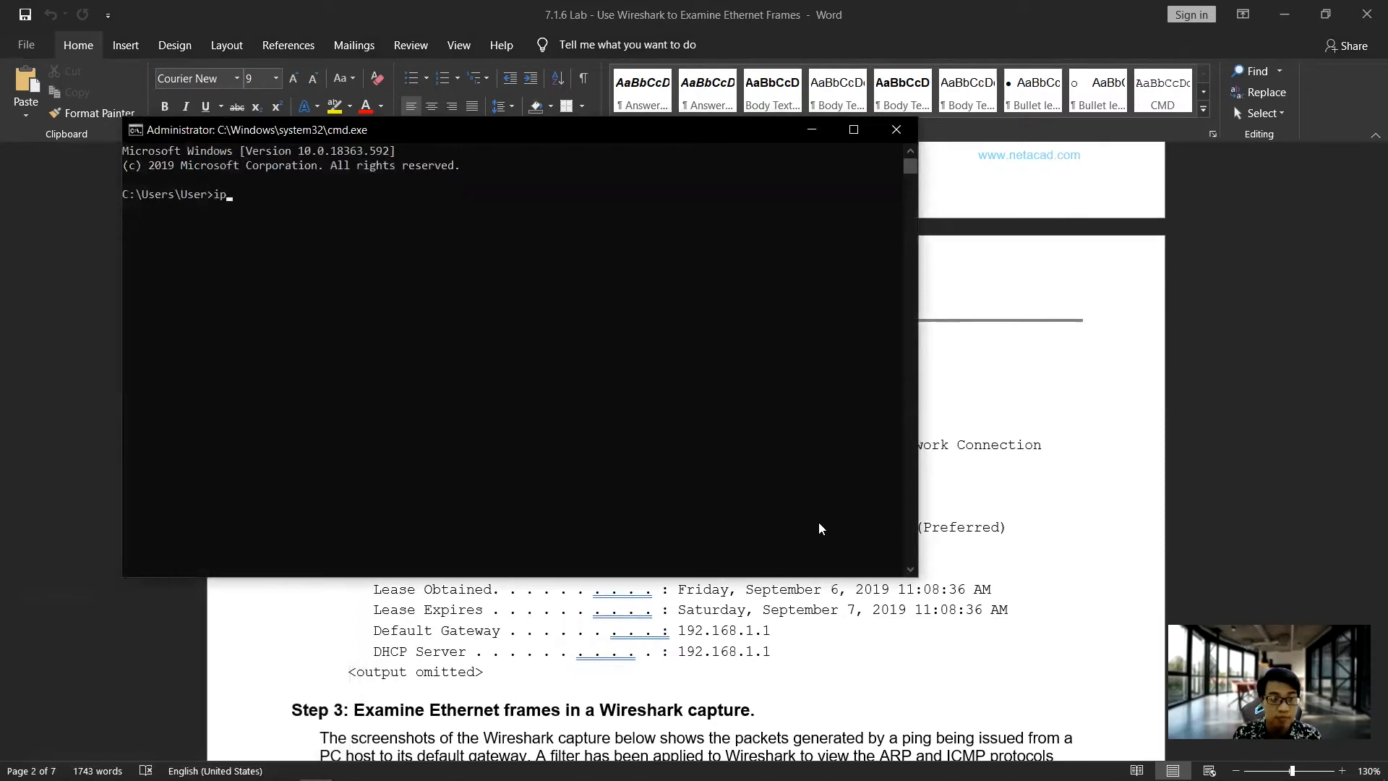
key(BackSpace)
key(BackSpace)
key(BackSpace)
text(con)
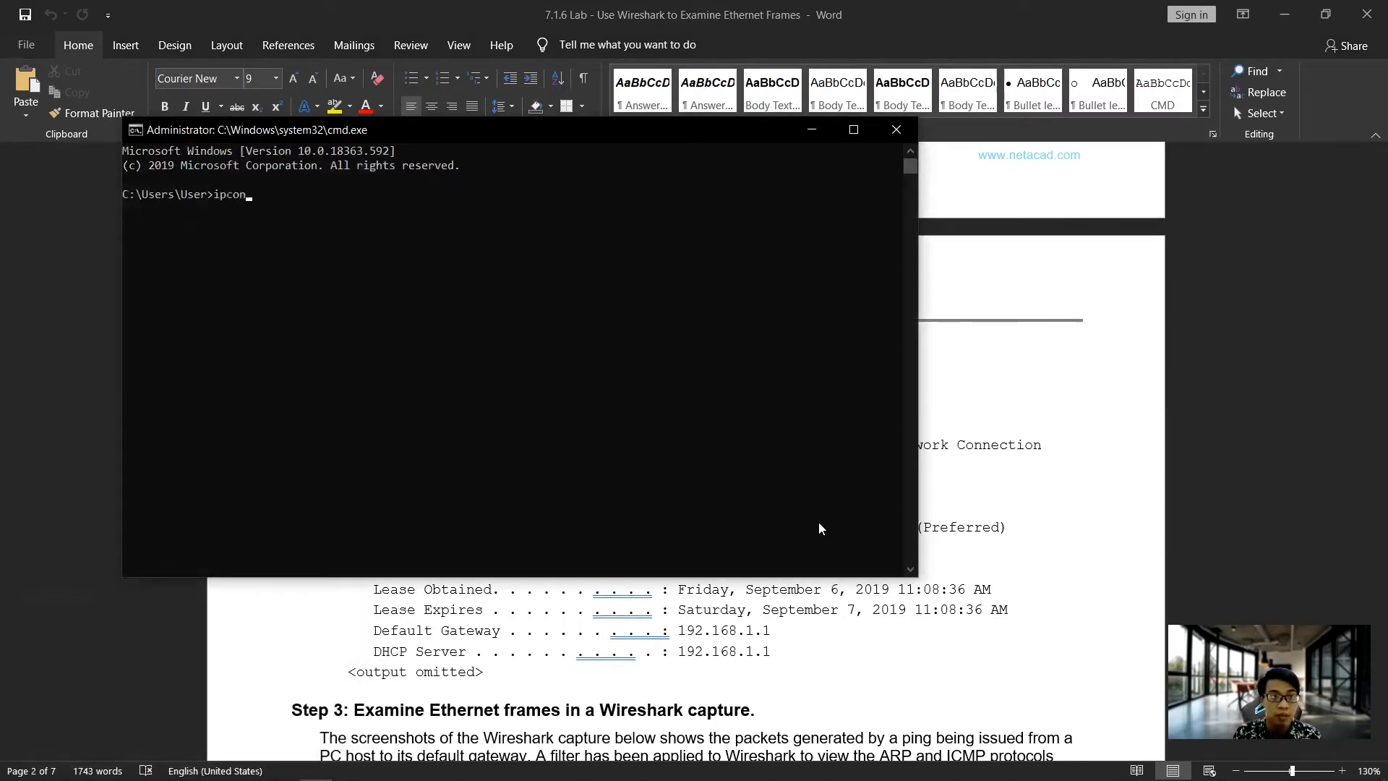
text(fig /all)
key(Return)
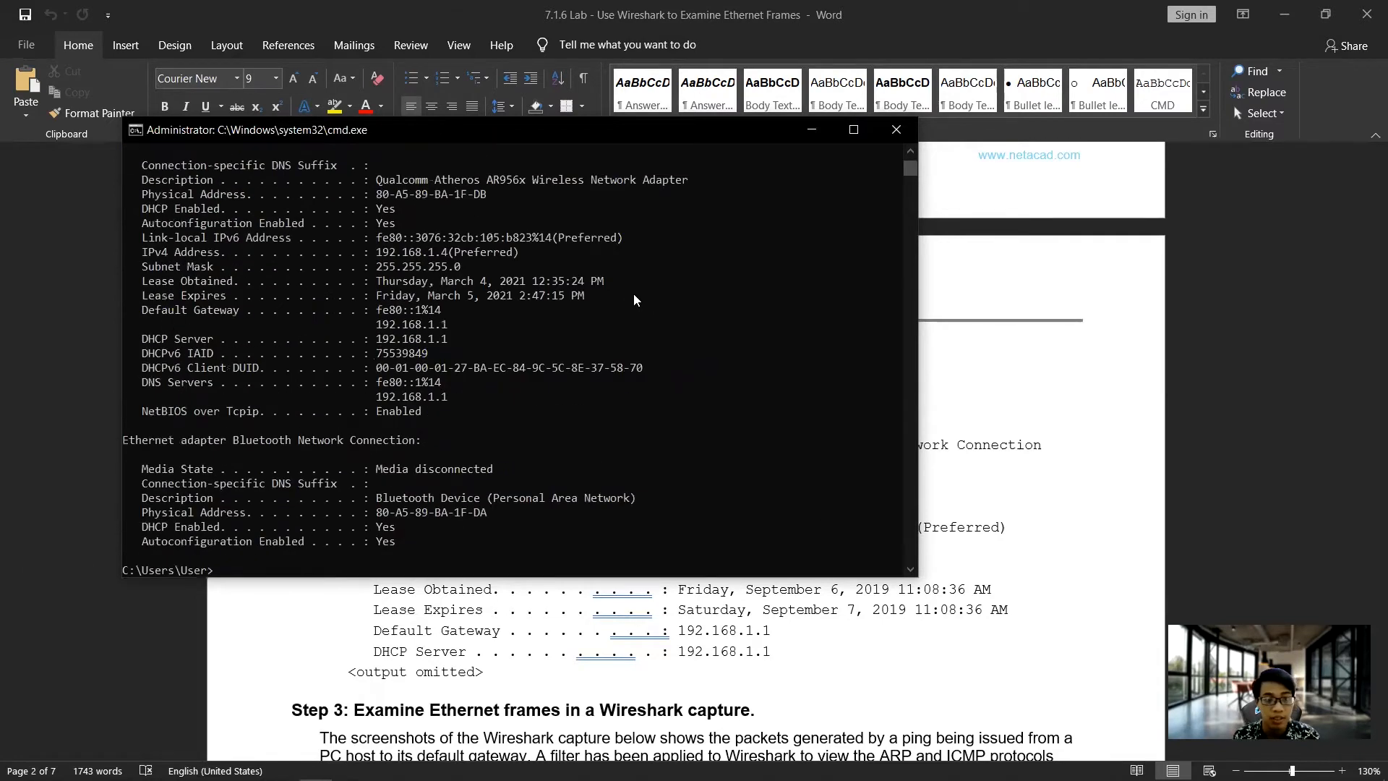
Step: Examine the Wi-Fi adapter's IPv4 address and default gateway in the ipconfig output
drag(575, 138, 631, 136)
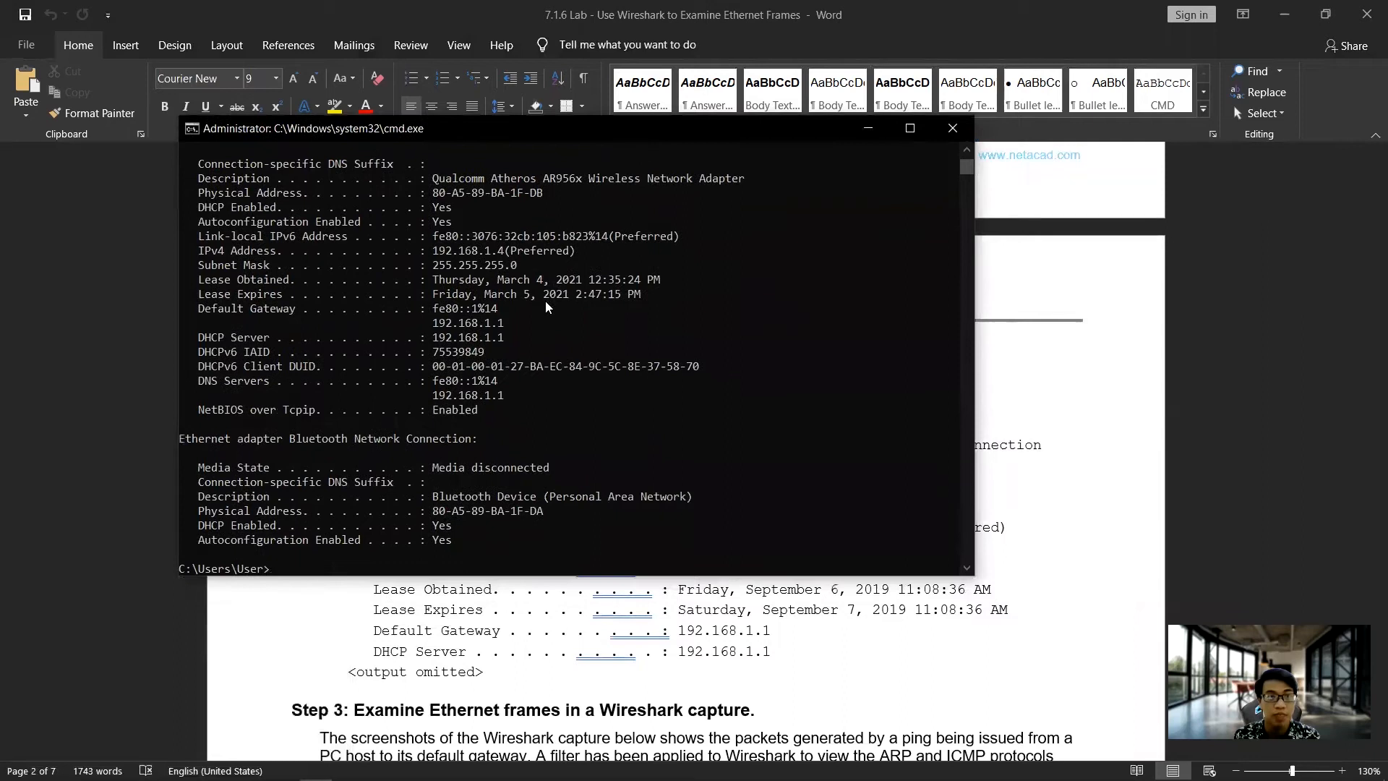
scroll(544, 303, up, 1)
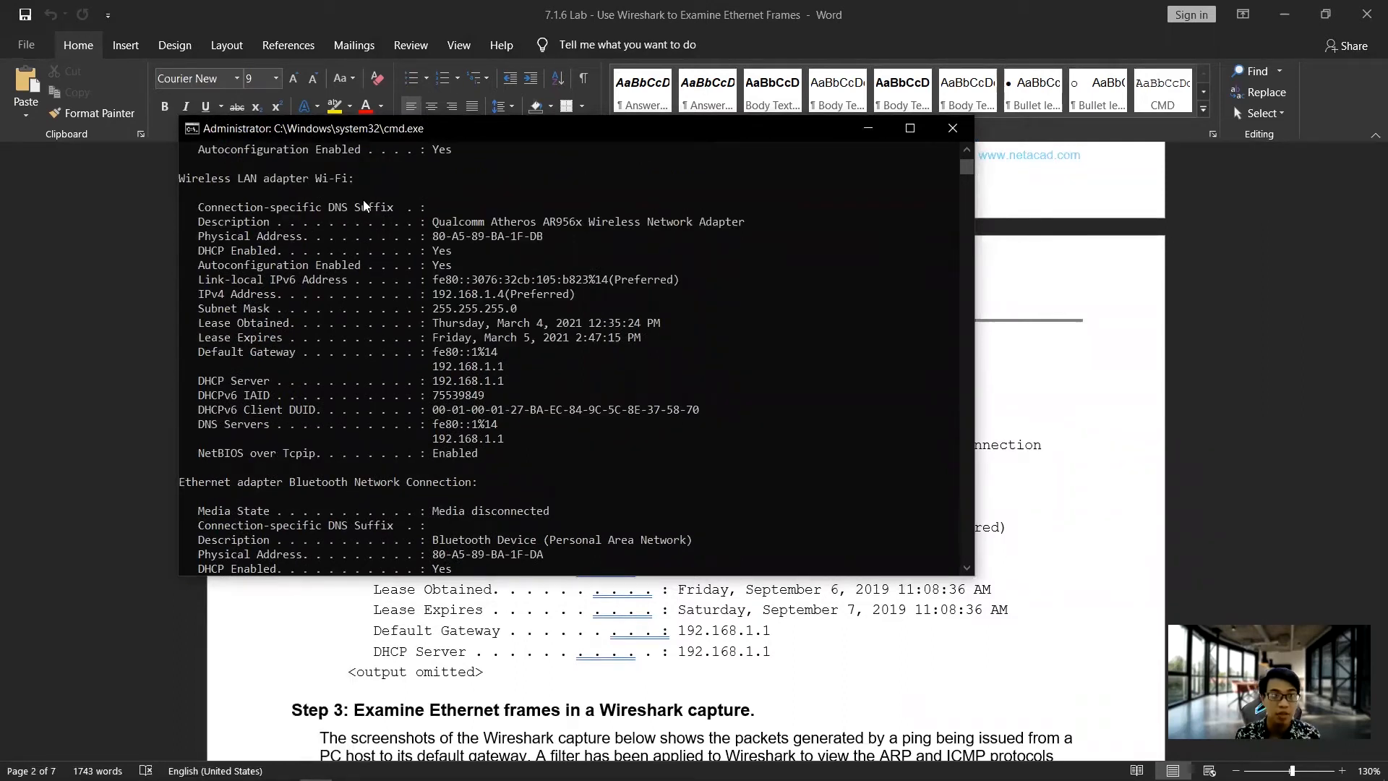
scroll(290, 210, up, 3)
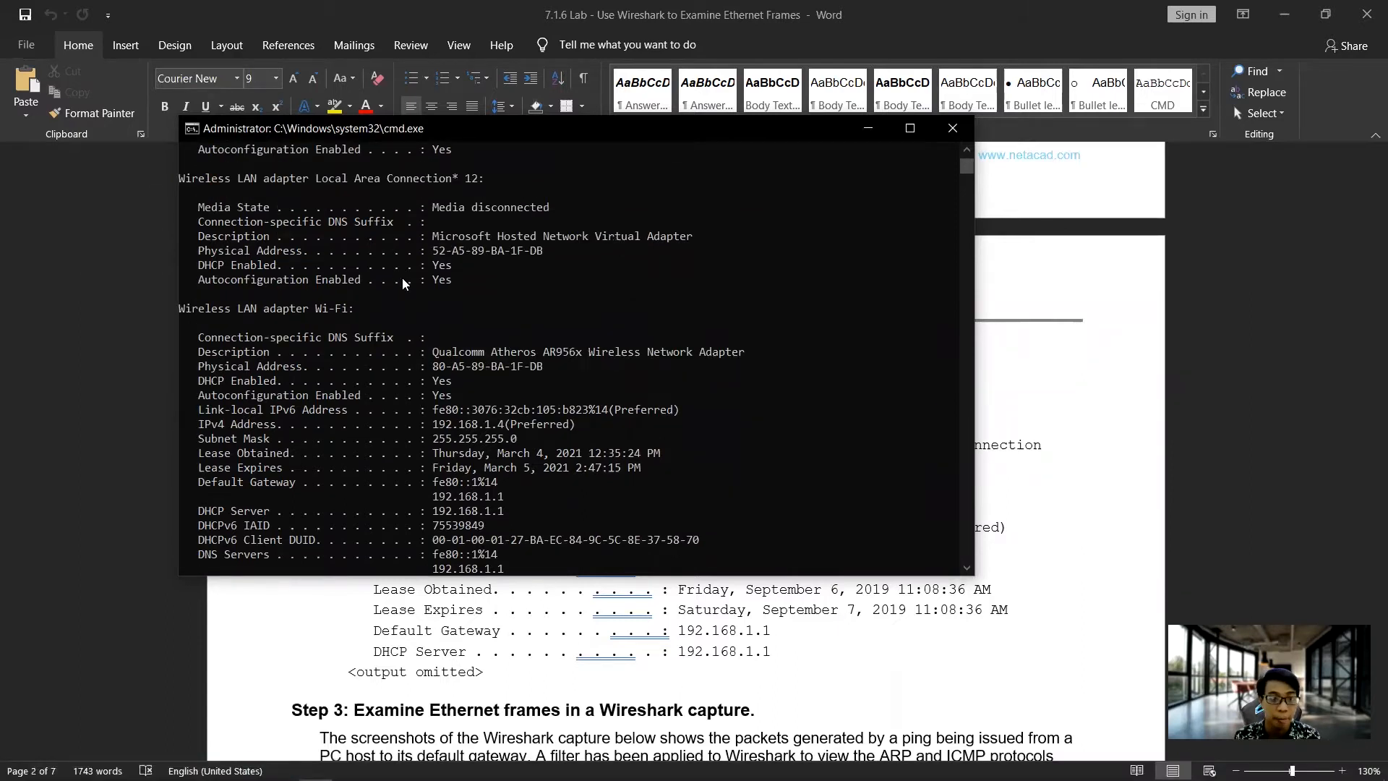
scroll(401, 277, down, 2)
click(579, 338)
drag(581, 337, 200, 343)
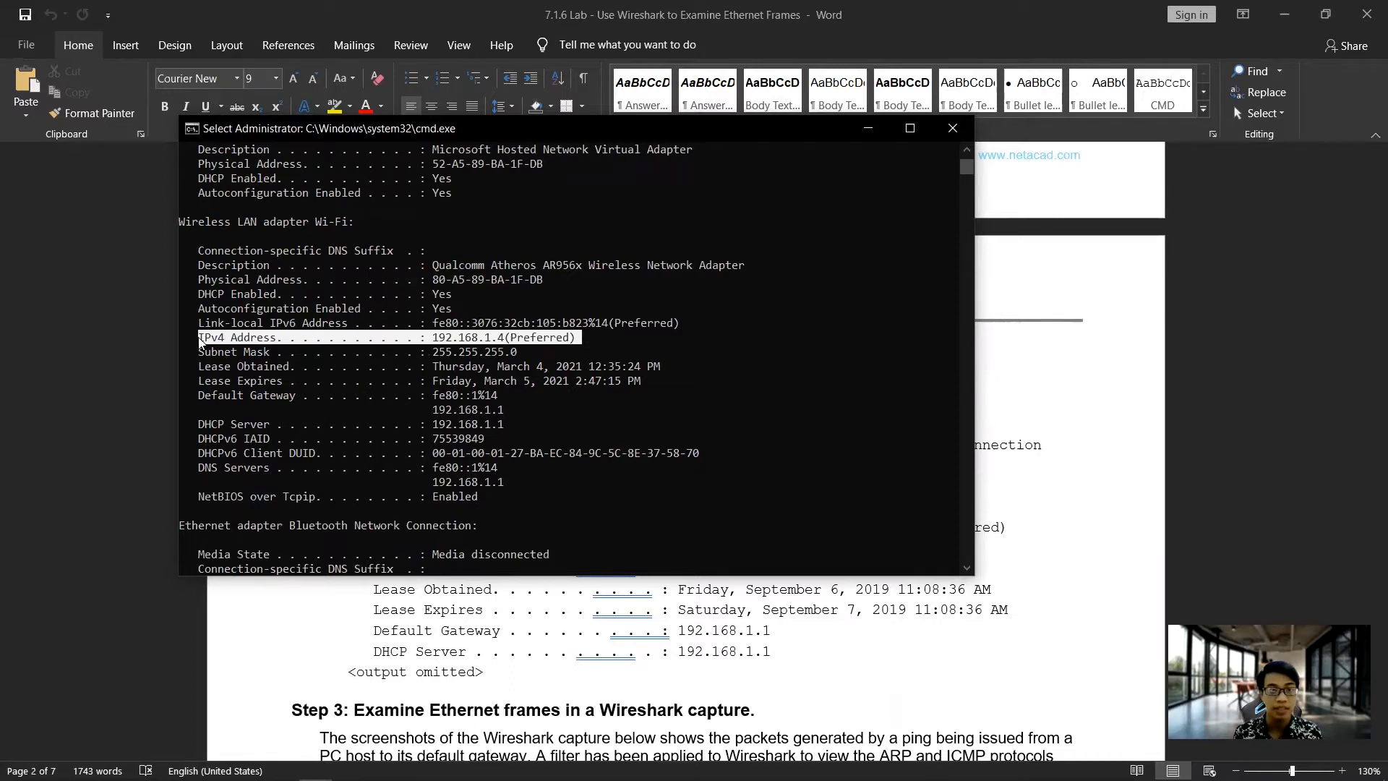
click(507, 395)
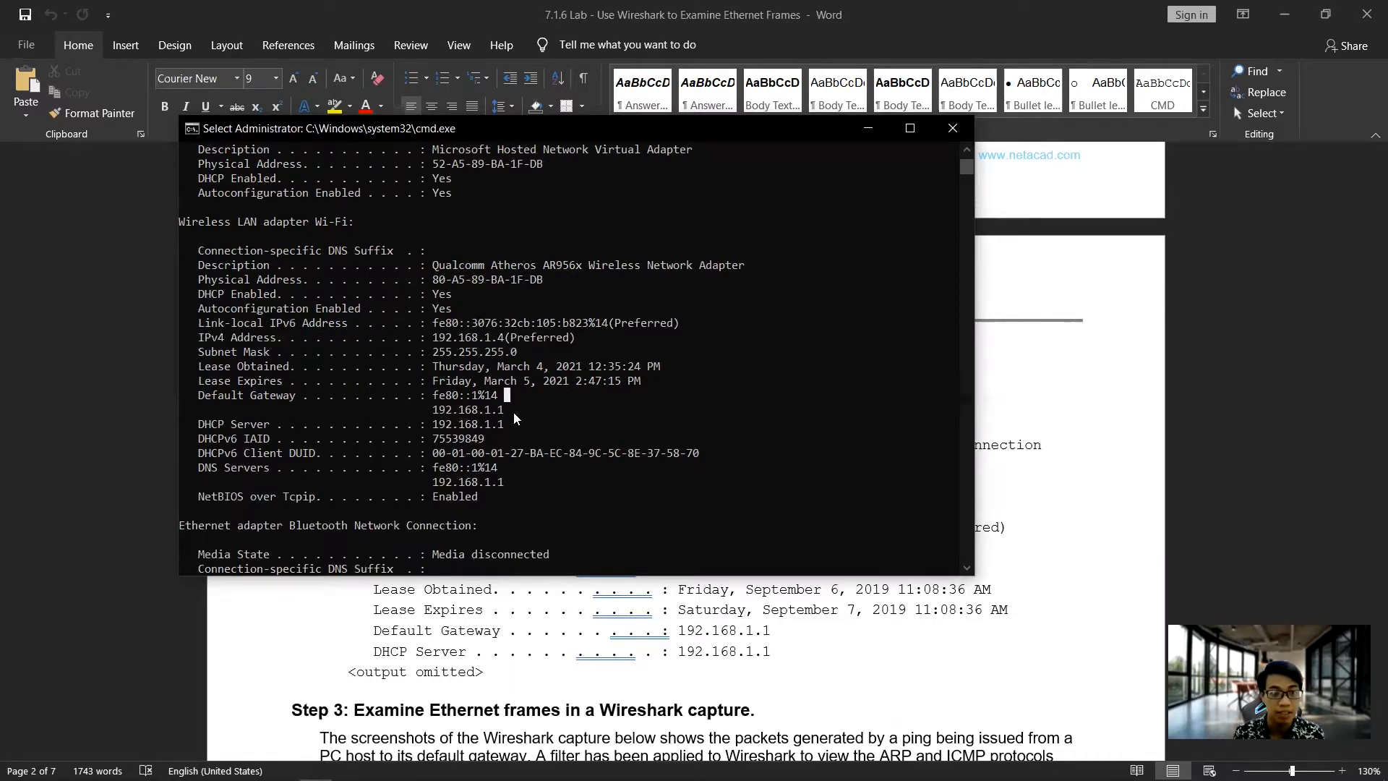
drag(513, 412, 434, 410)
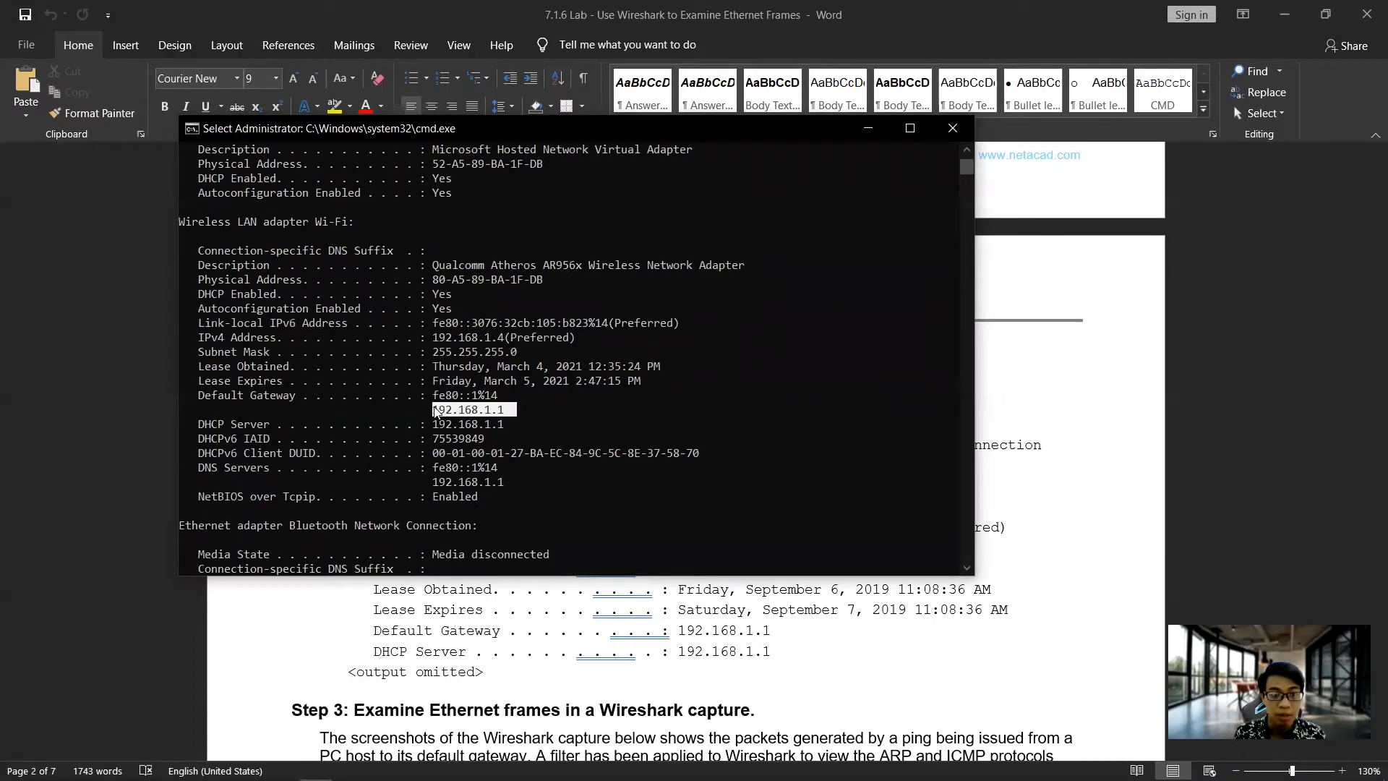
scroll(530, 492, down, 3)
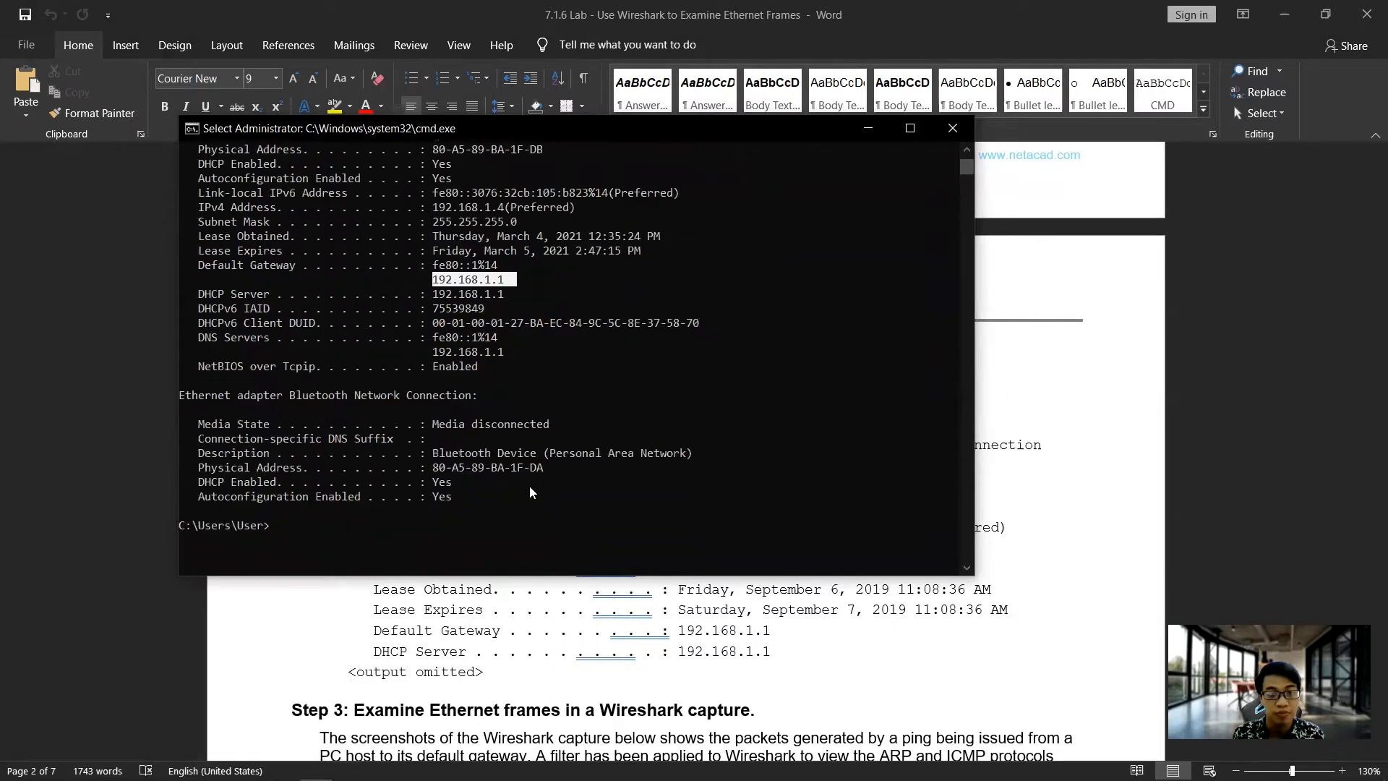
click(431, 527)
scroll(686, 318, up, 1)
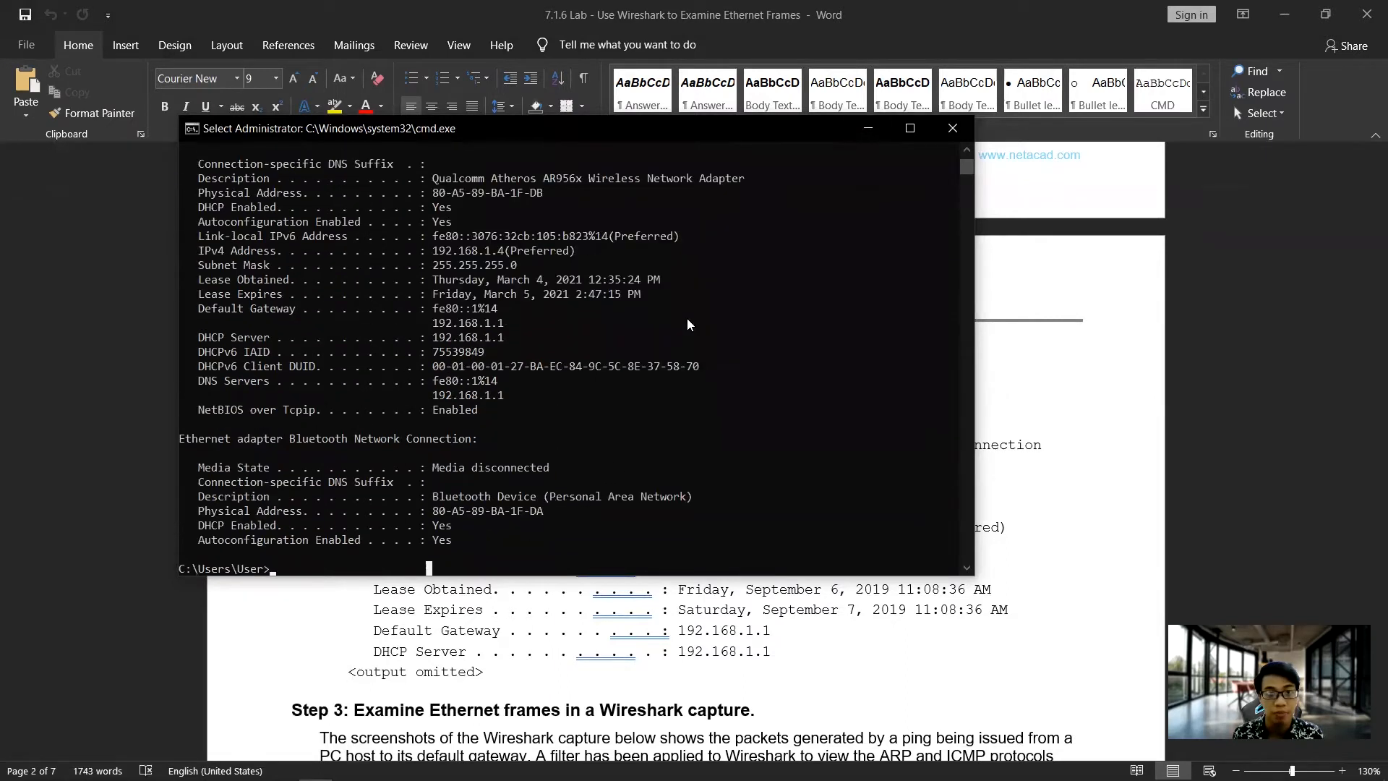
Step: Minimize the Command Prompt and read Step 3 of the lab document about examining Ethernet frames in a Wireshark capture
click(876, 132)
scroll(760, 386, down, 5)
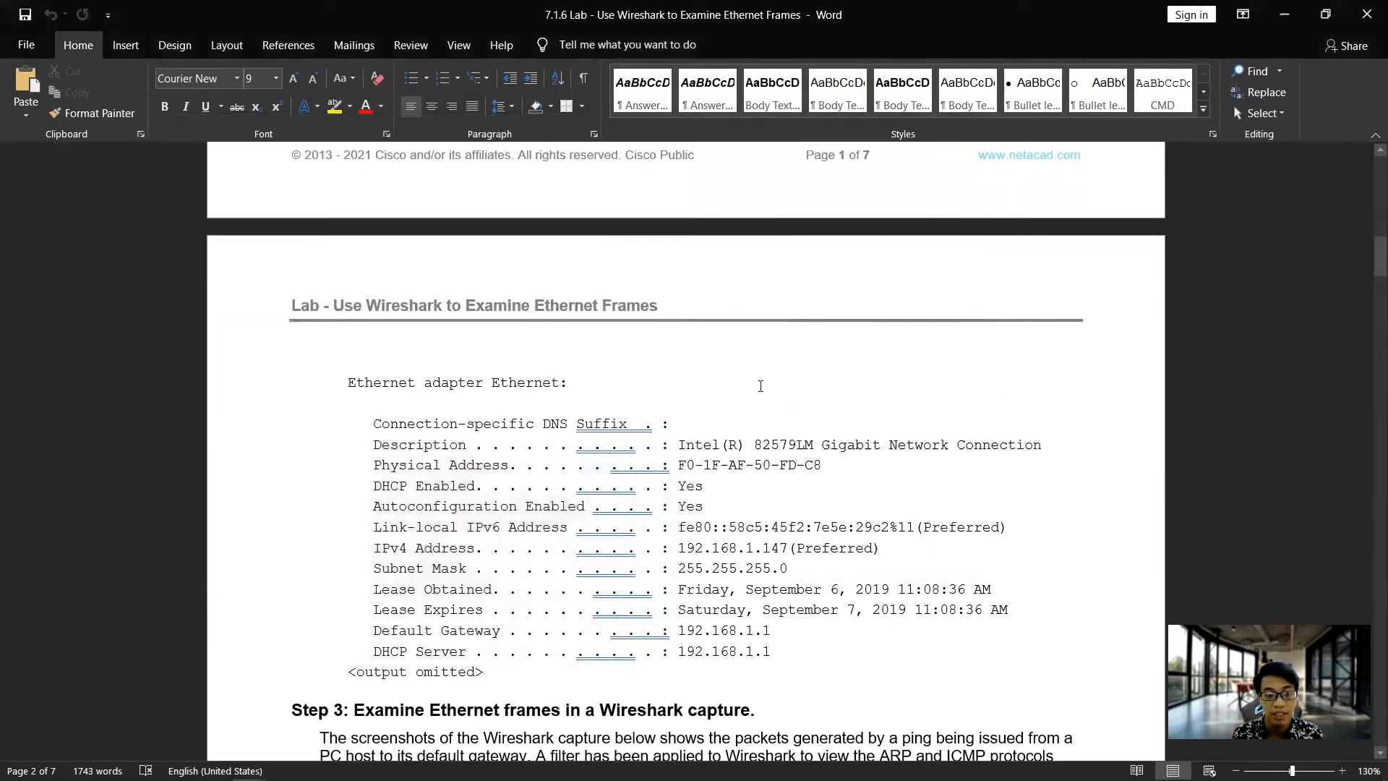
scroll(761, 386, down, 3)
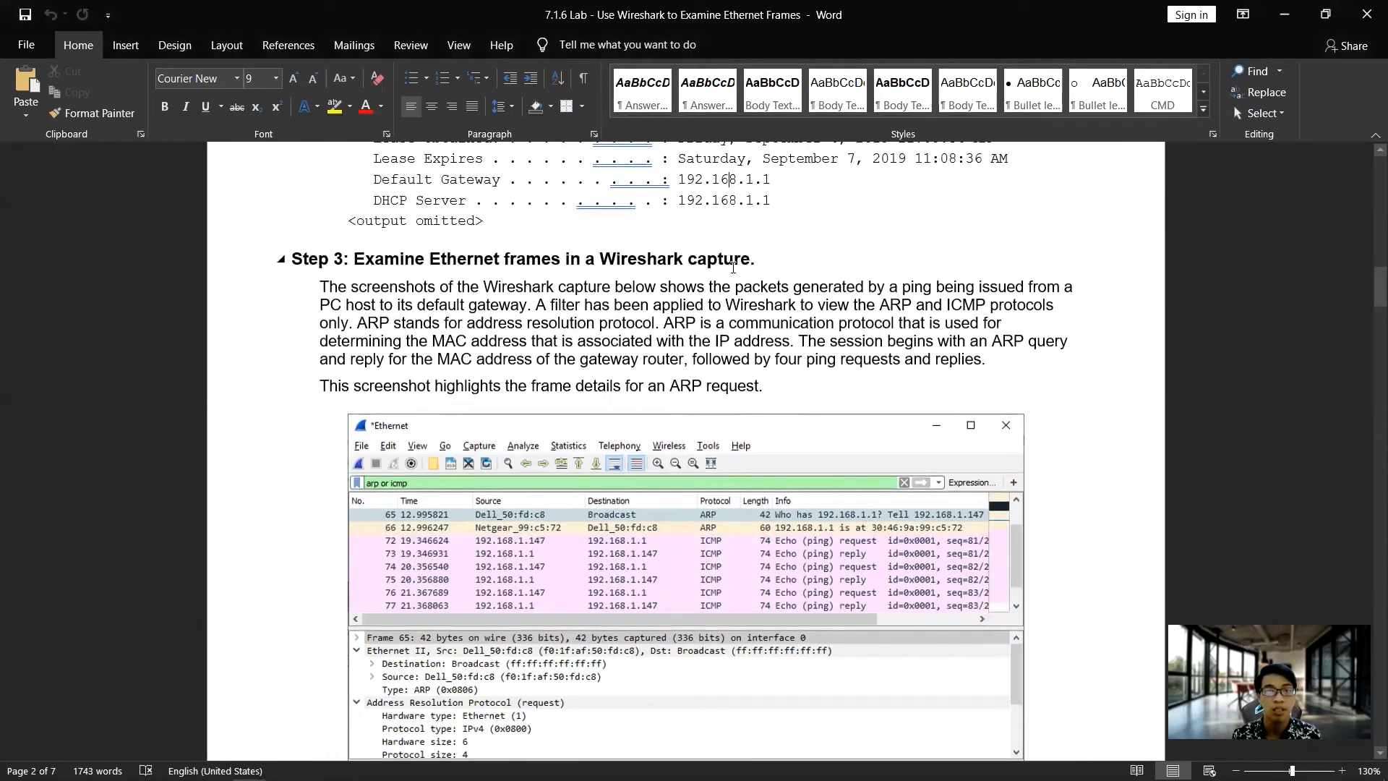
scroll(646, 444, down, 1)
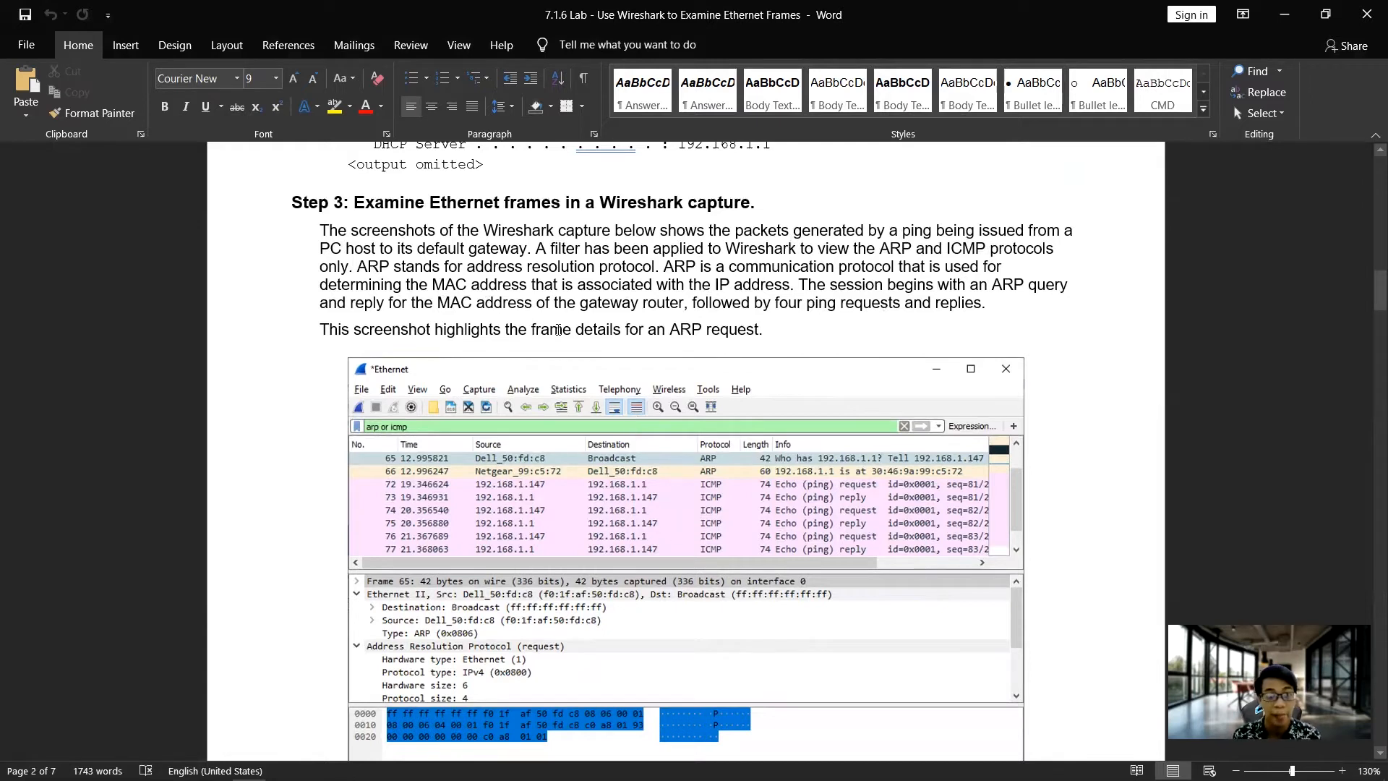
Step: Search for Wireshark among the installed programs and launch it
key(super)
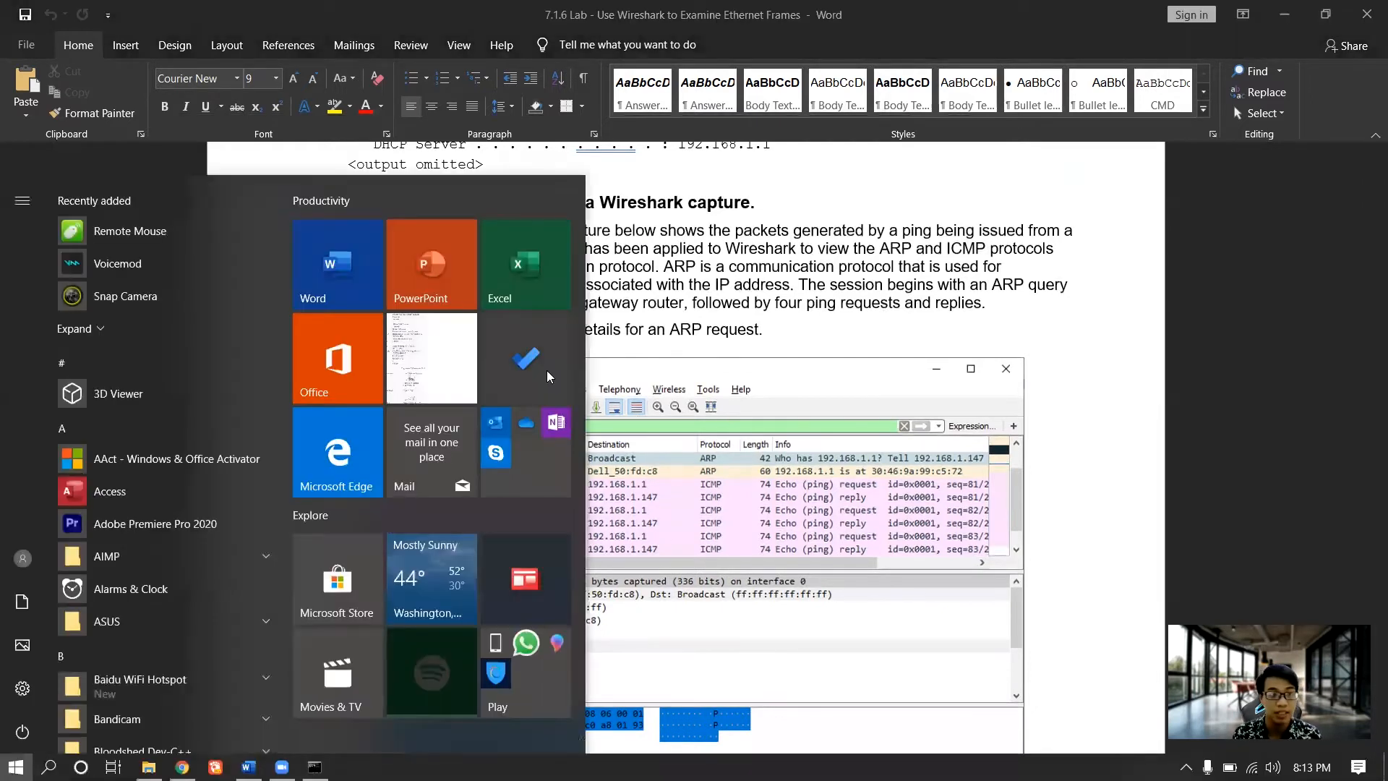
text(wire)
click(548, 379)
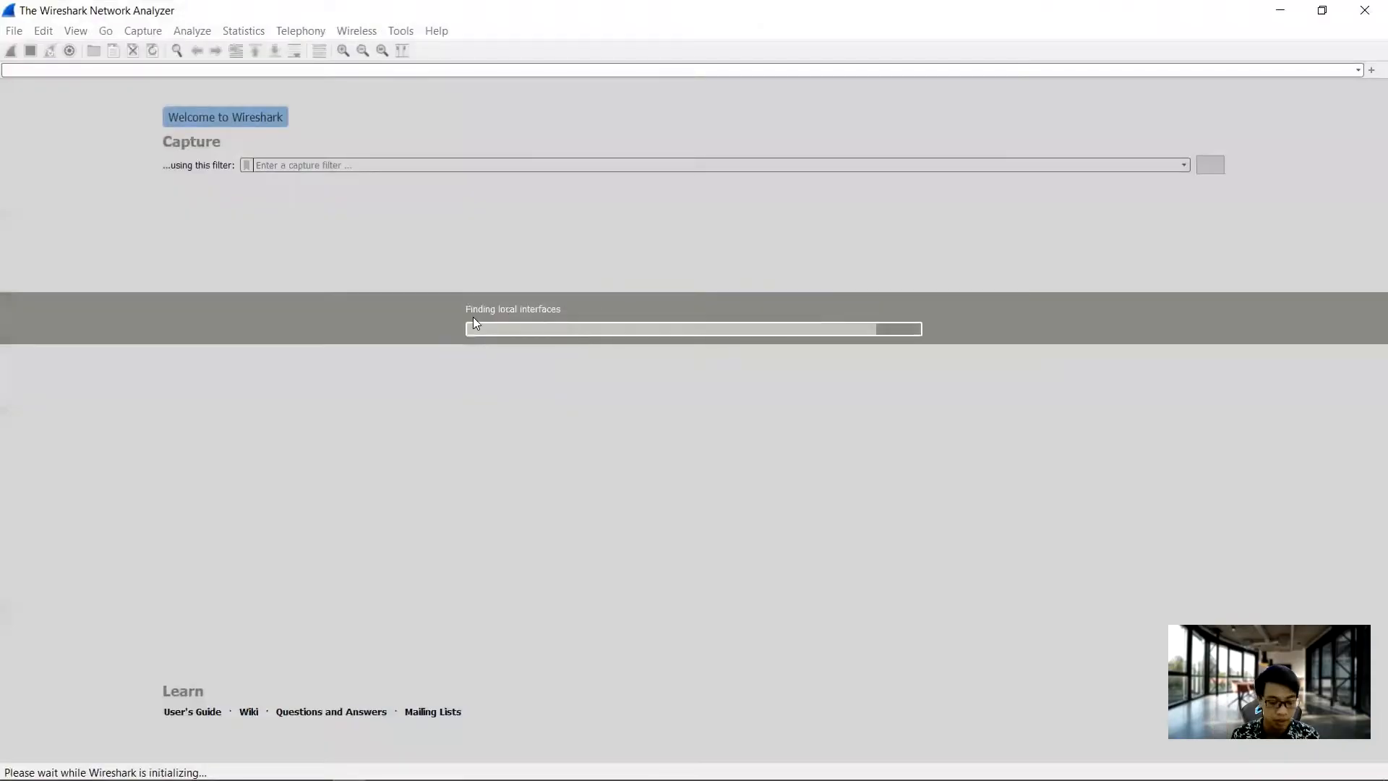
Step: Switch back to the Word lab document and review Step 3's sentence about filtering for ARP and ICMP protocols
key(alt+Tab)
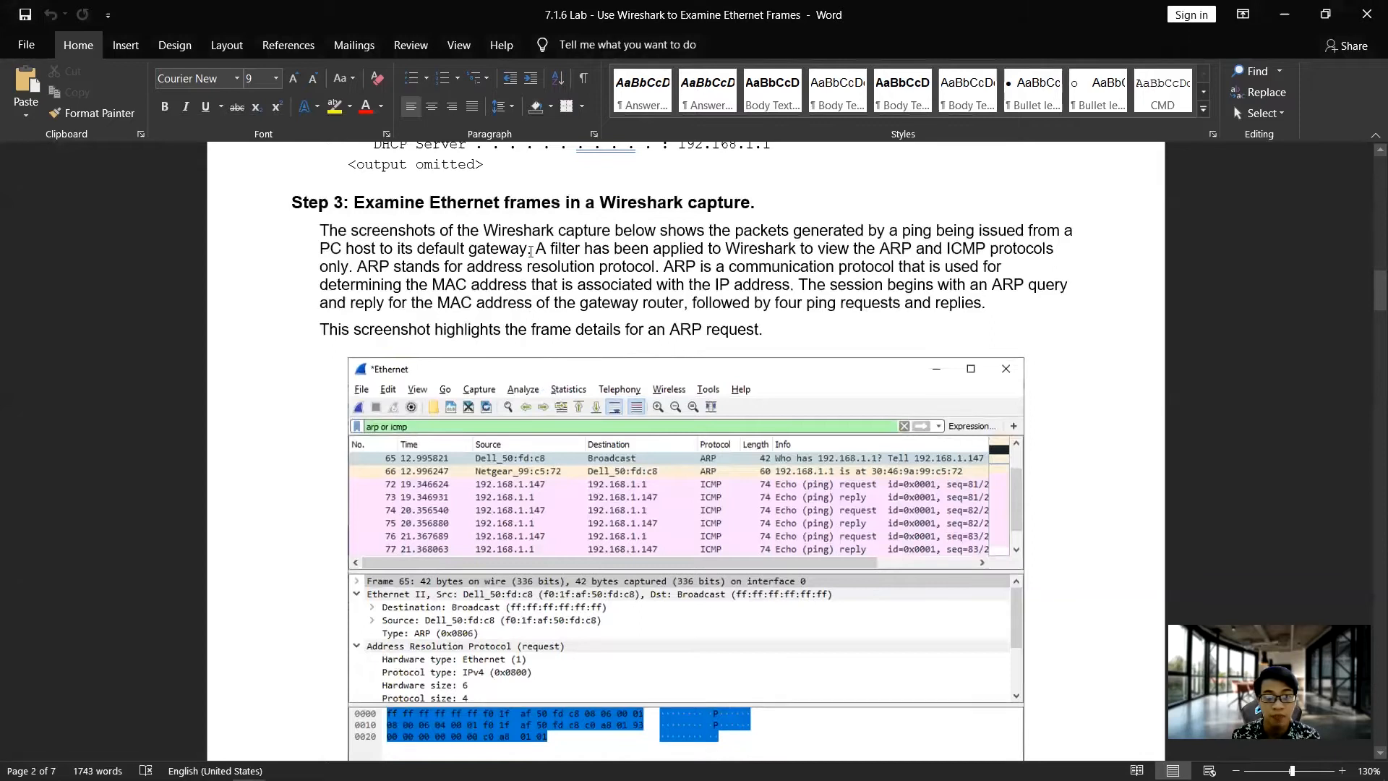
drag(535, 251, 1012, 248)
click(893, 253)
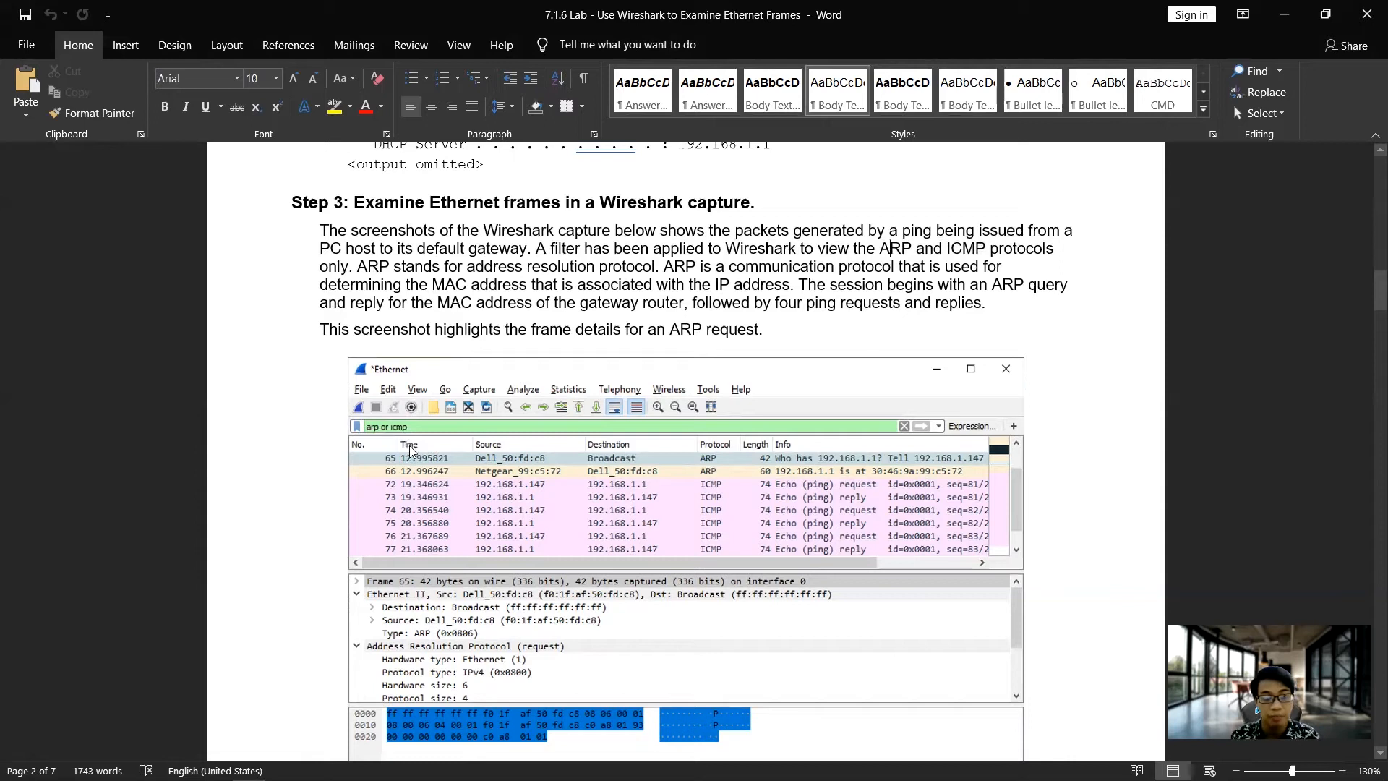
Step: Switch to Wireshark and start a live packet capture on the Wi-Fi interface
key(alt+Tab)
click(233, 279)
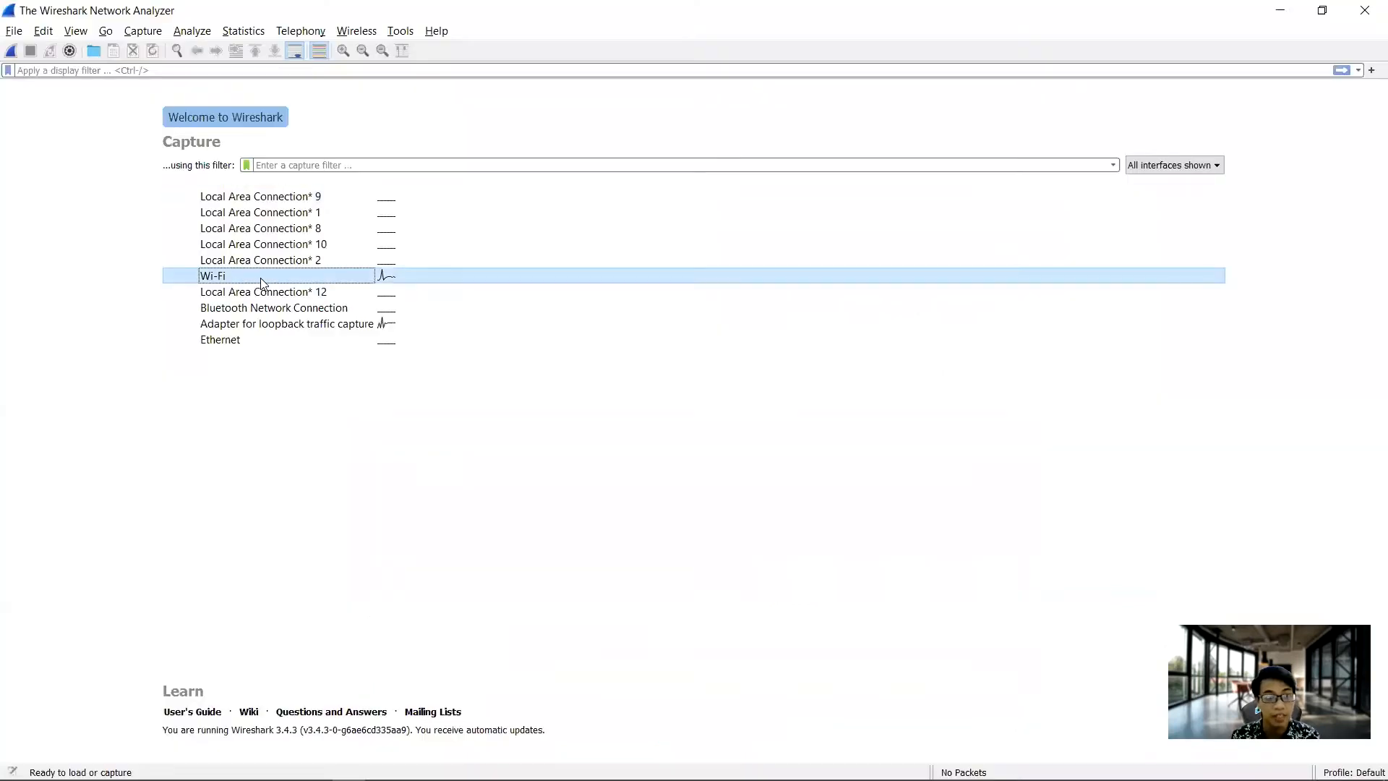
double_click(262, 281)
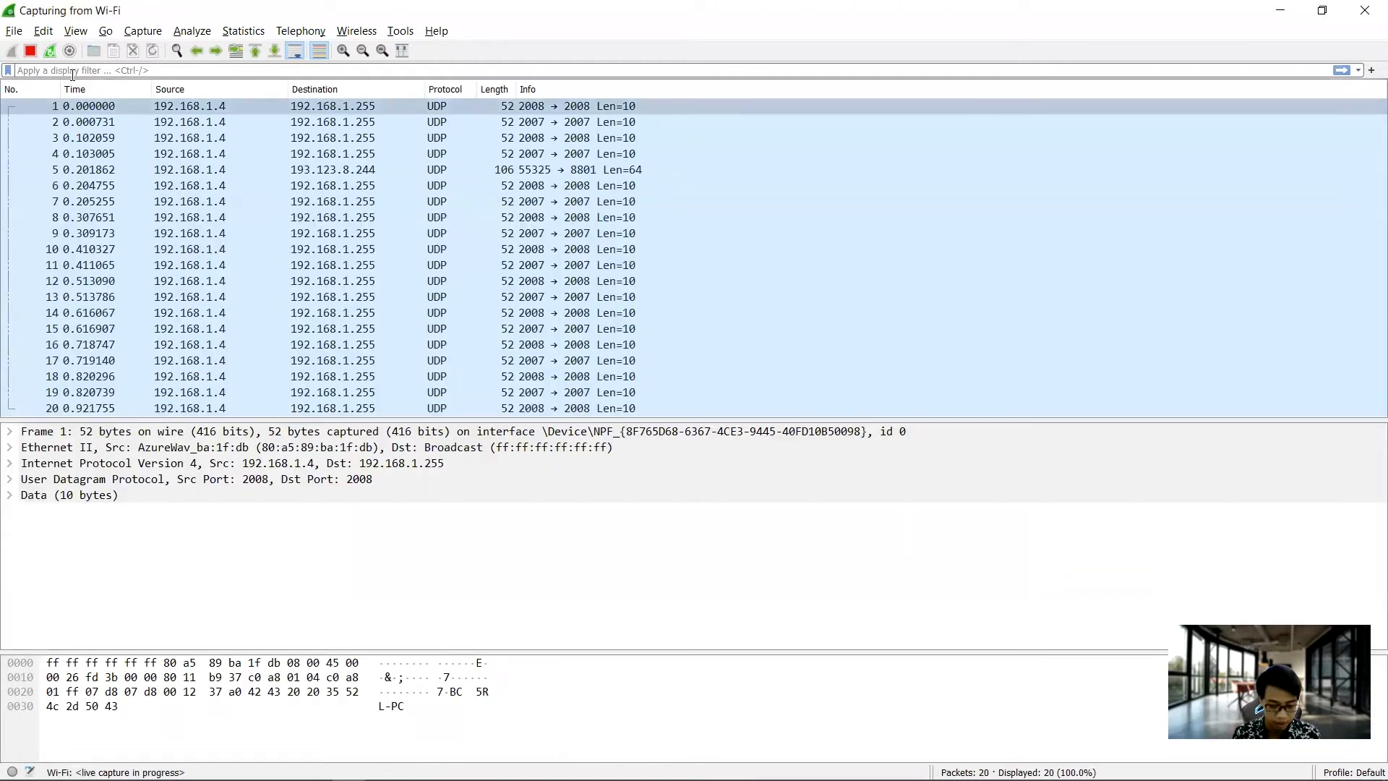
Step: Apply the display filter "arp or icmp" to the live Wi-Fi capture
click(73, 72)
text(arp )
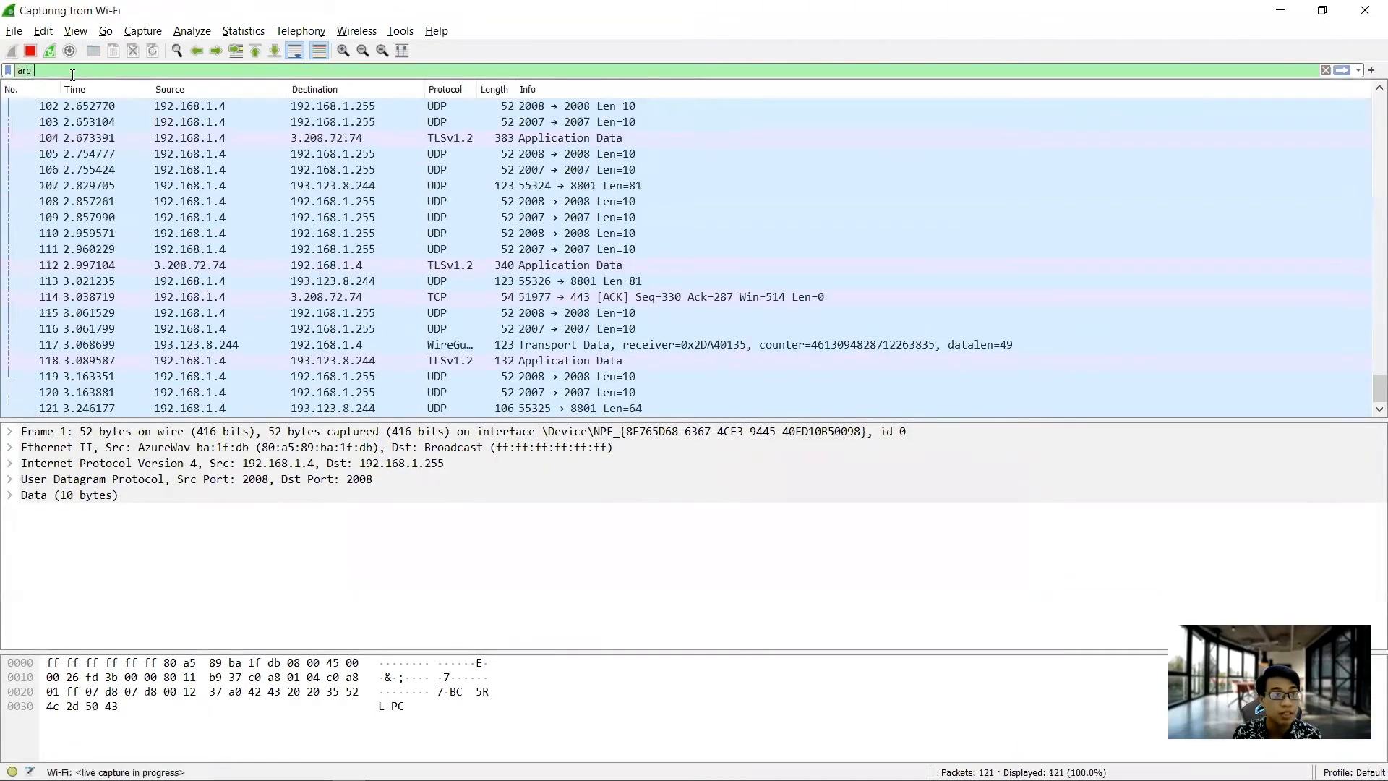
text(or icmp)
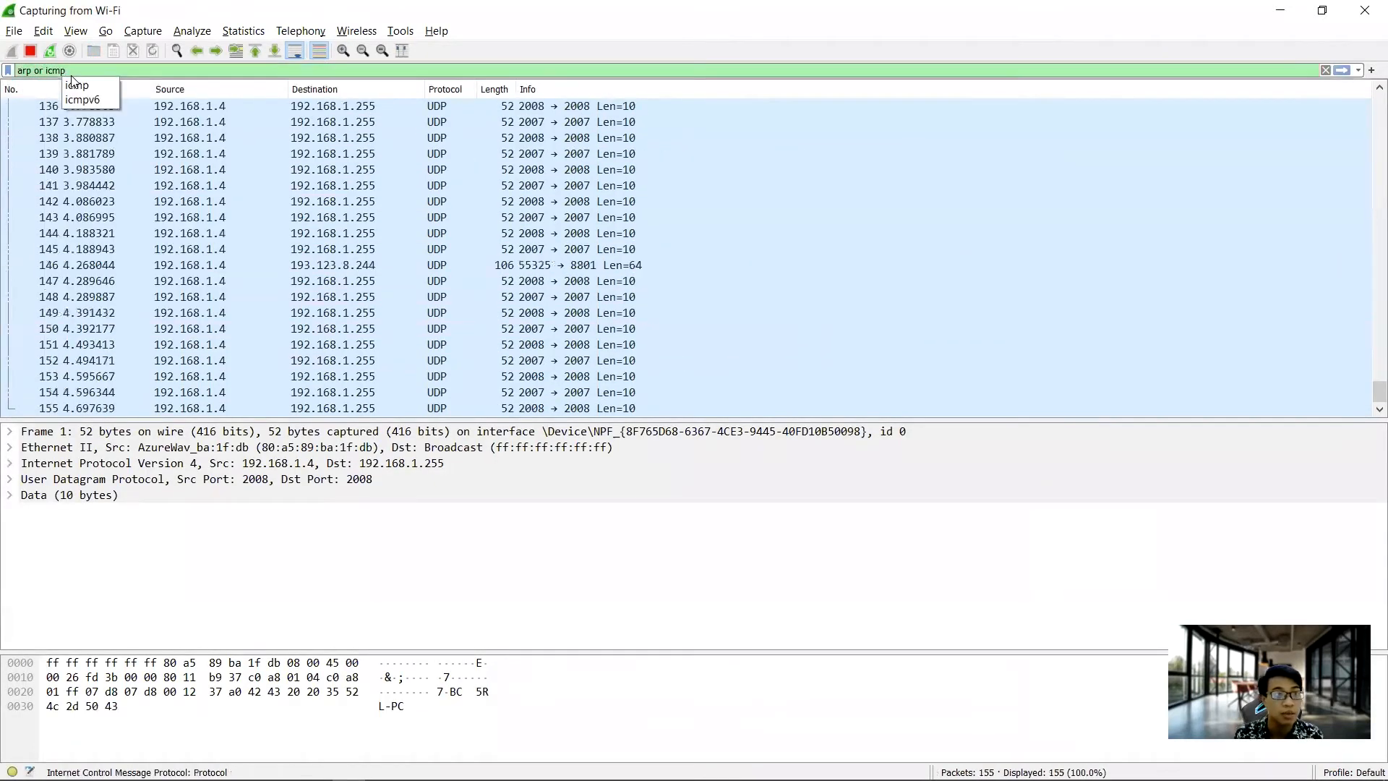
click(79, 84)
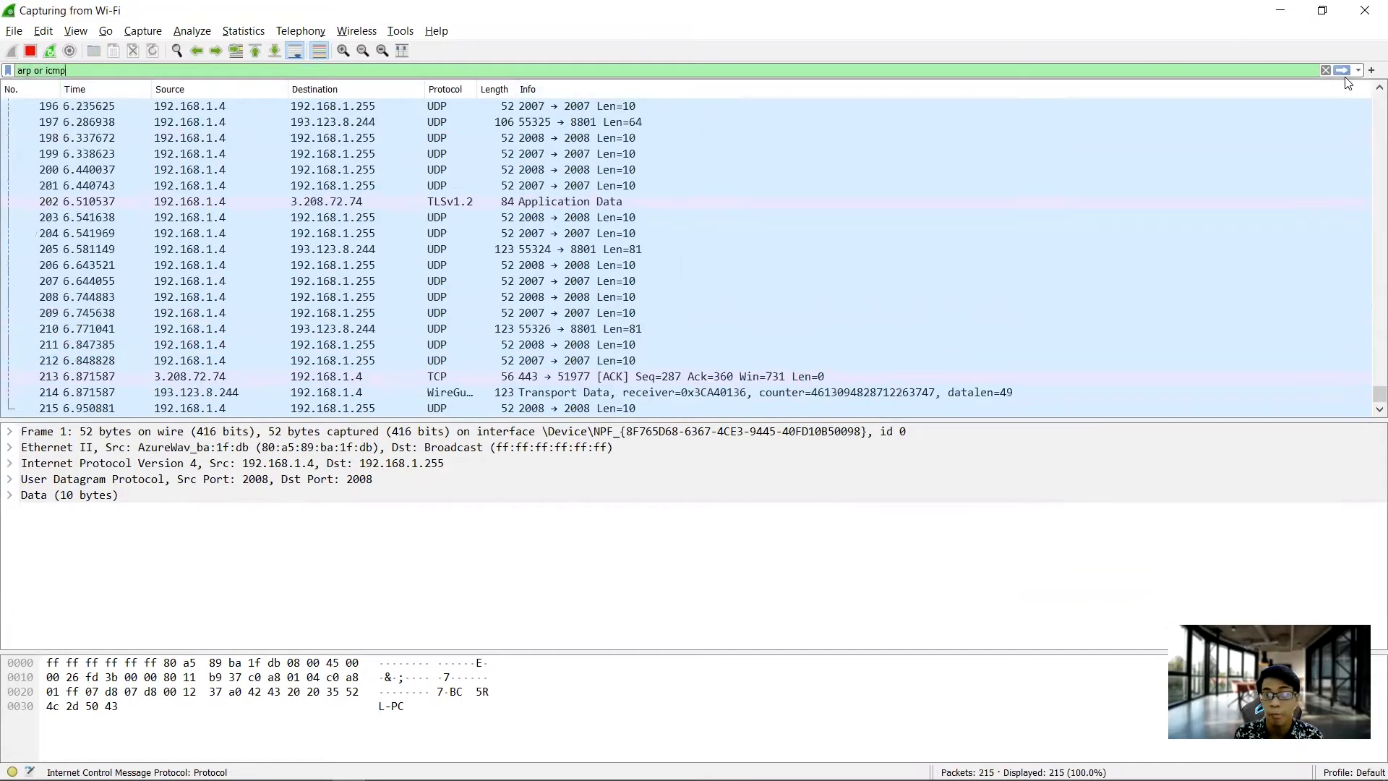
click(1342, 70)
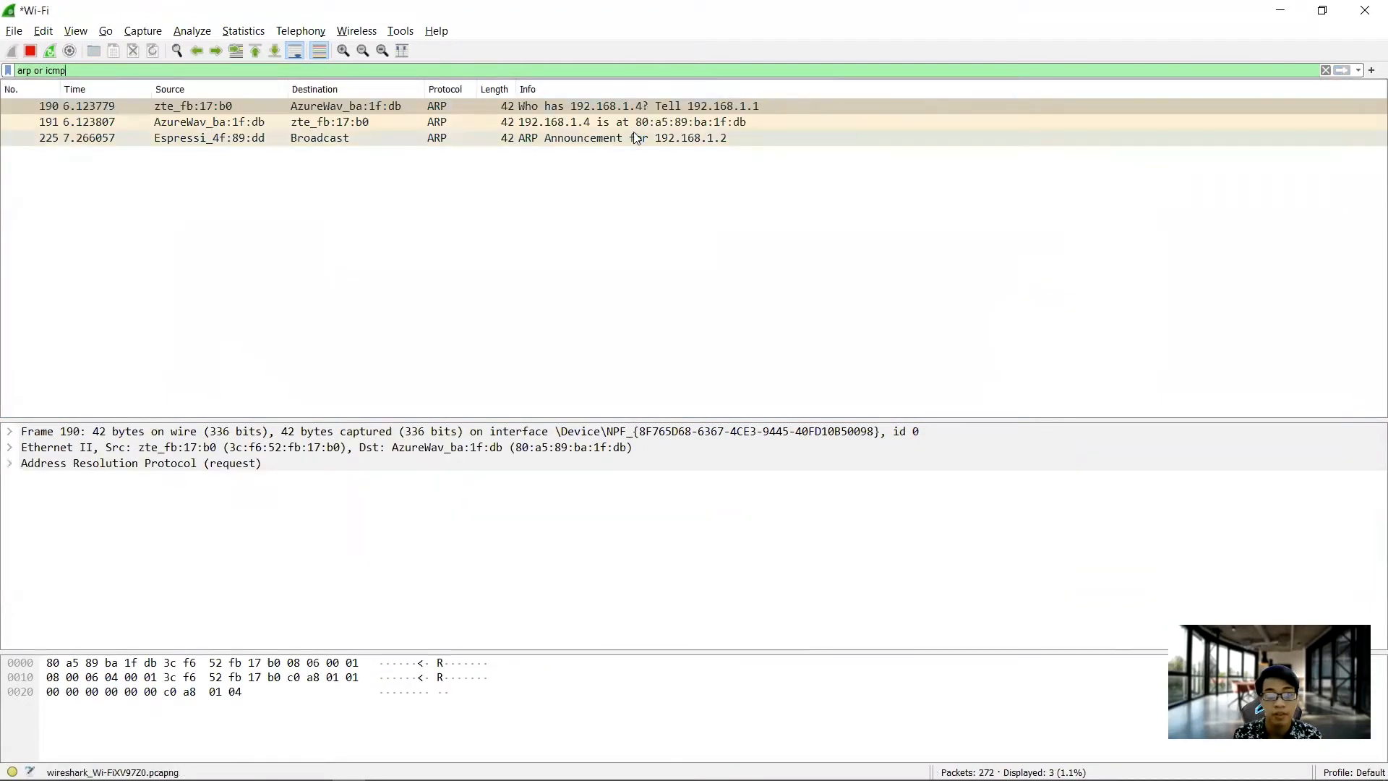
Step: Switch to the Command Prompt, ping the default gateway 192.168.1.1 with the packet list in view, and minimize the Command Prompt
key(alt+Tab)
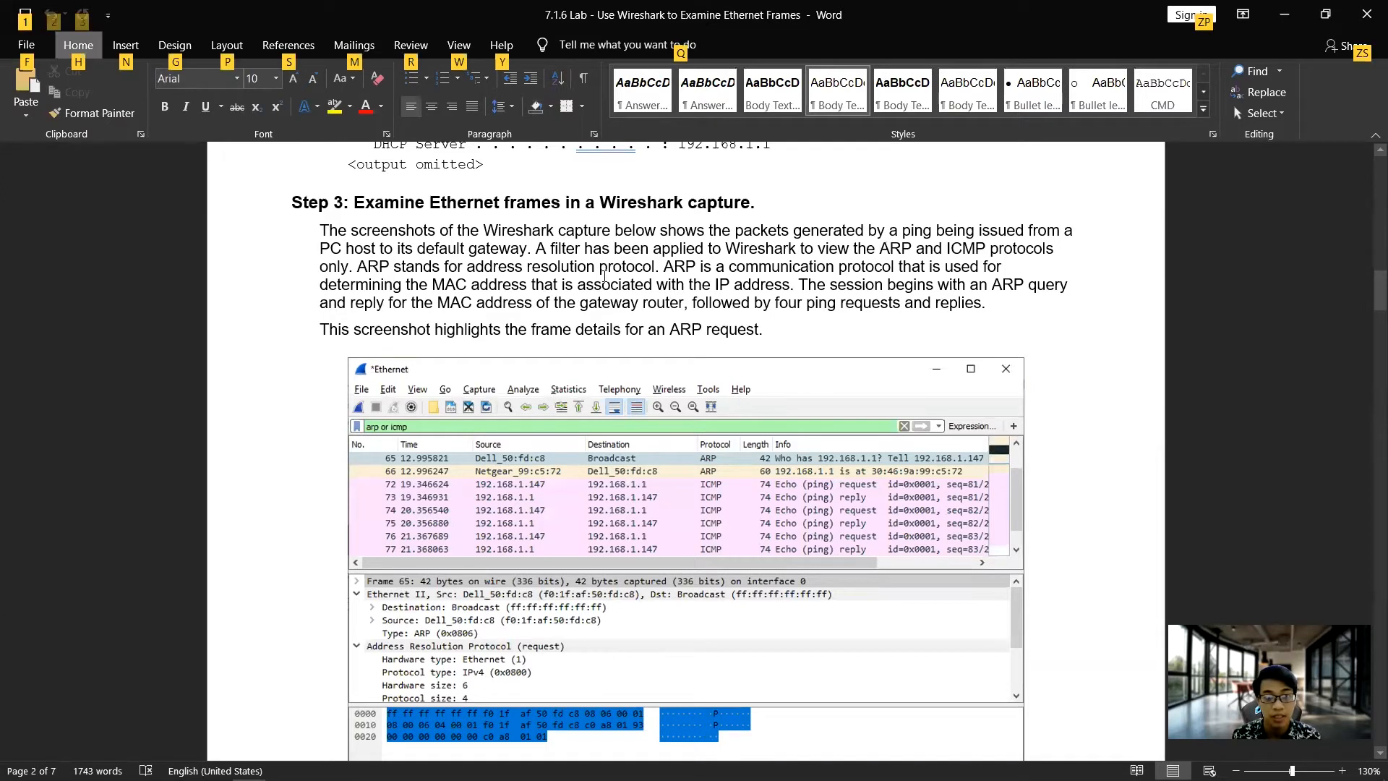
key(alt+Tab)
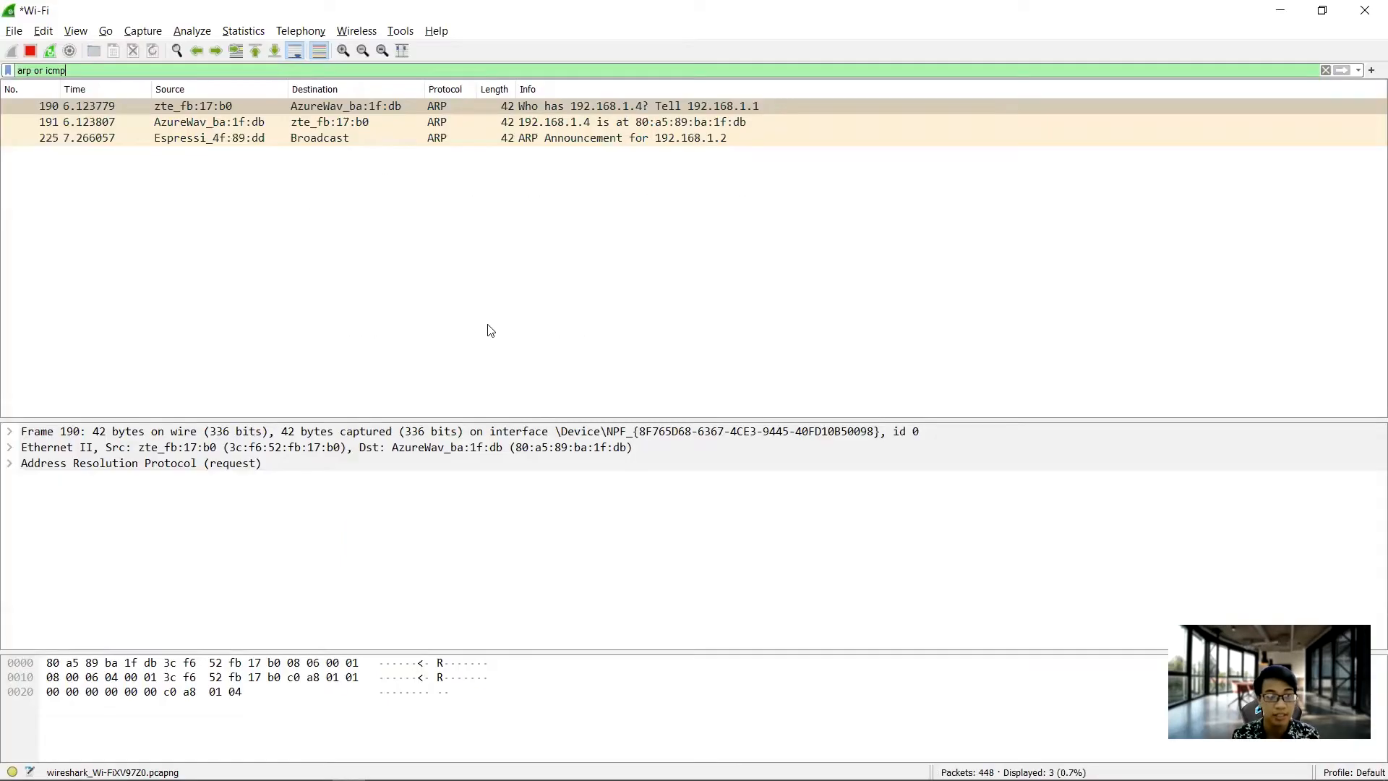
key(alt+Tab)
key(Tab)
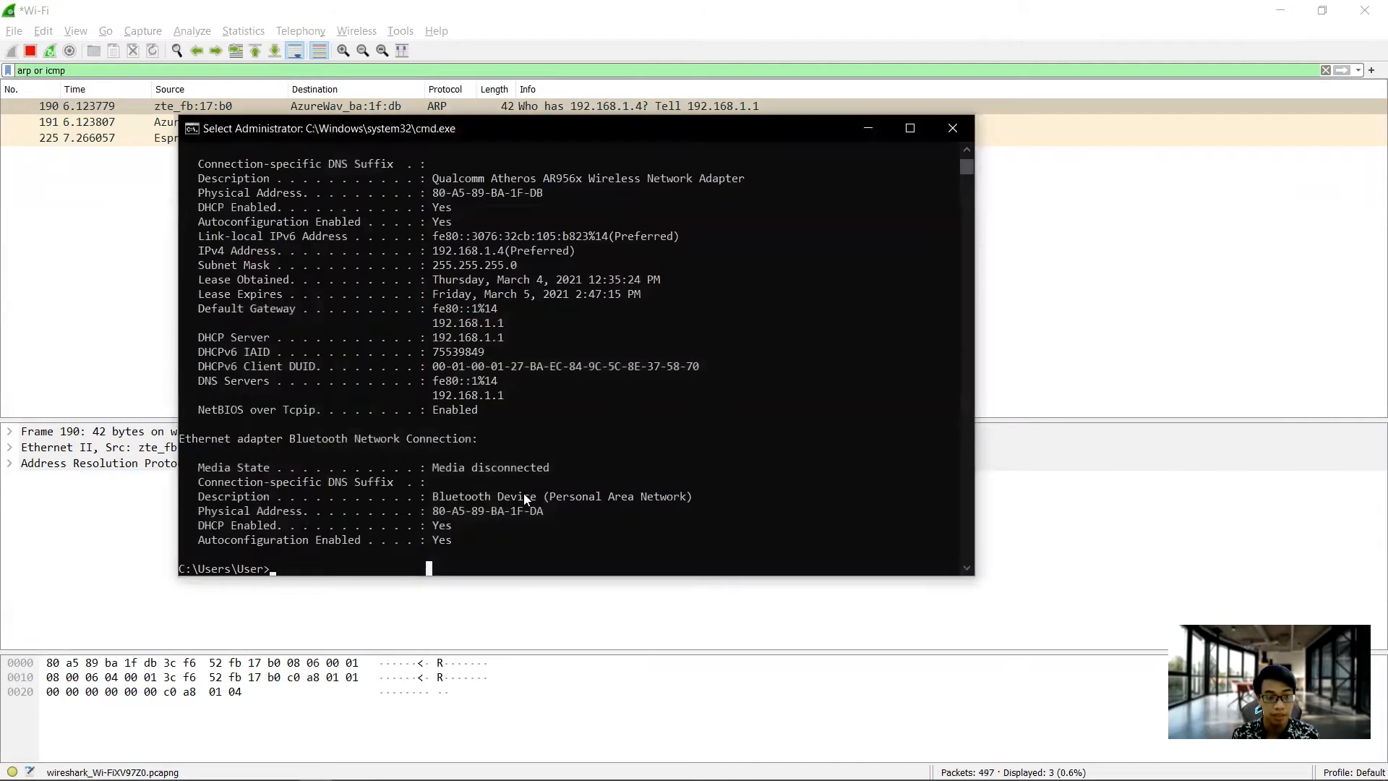
text(p)
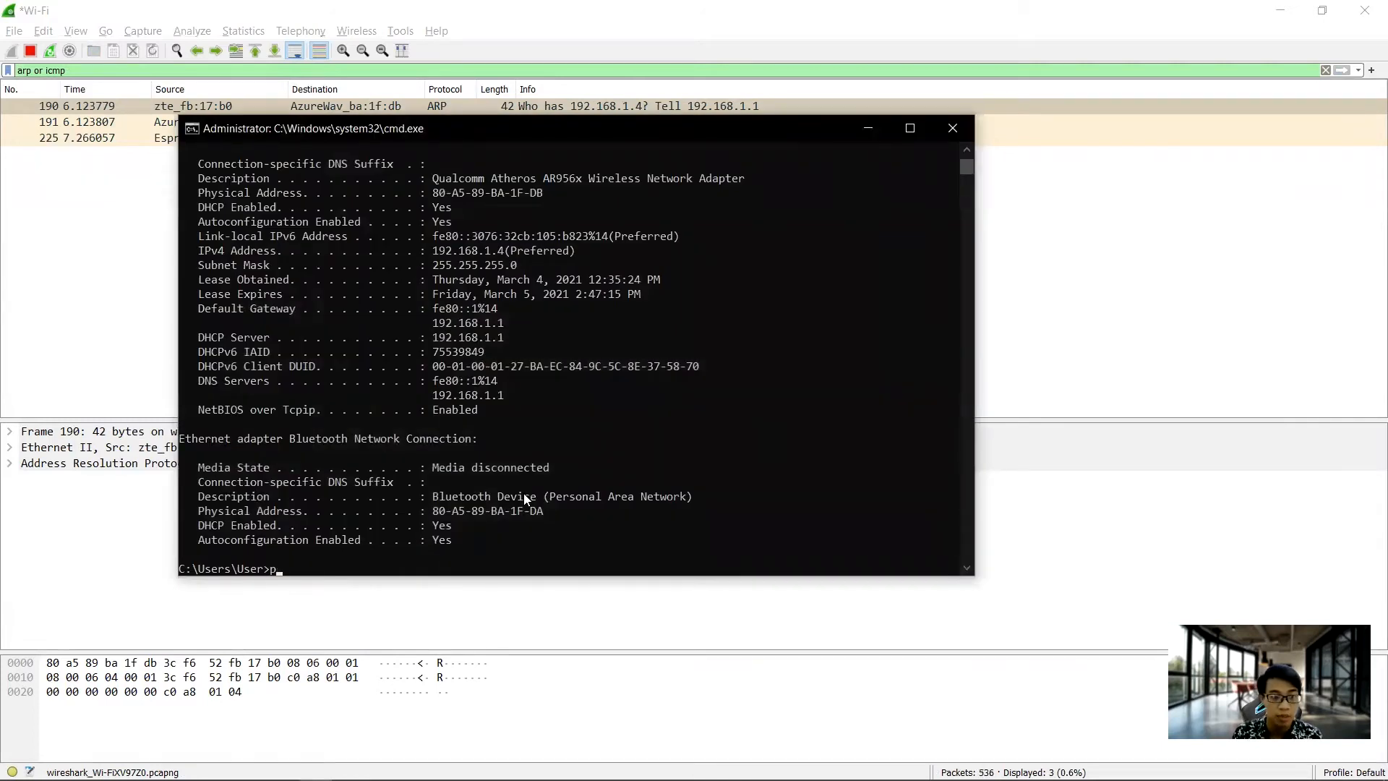
text(ing 192)
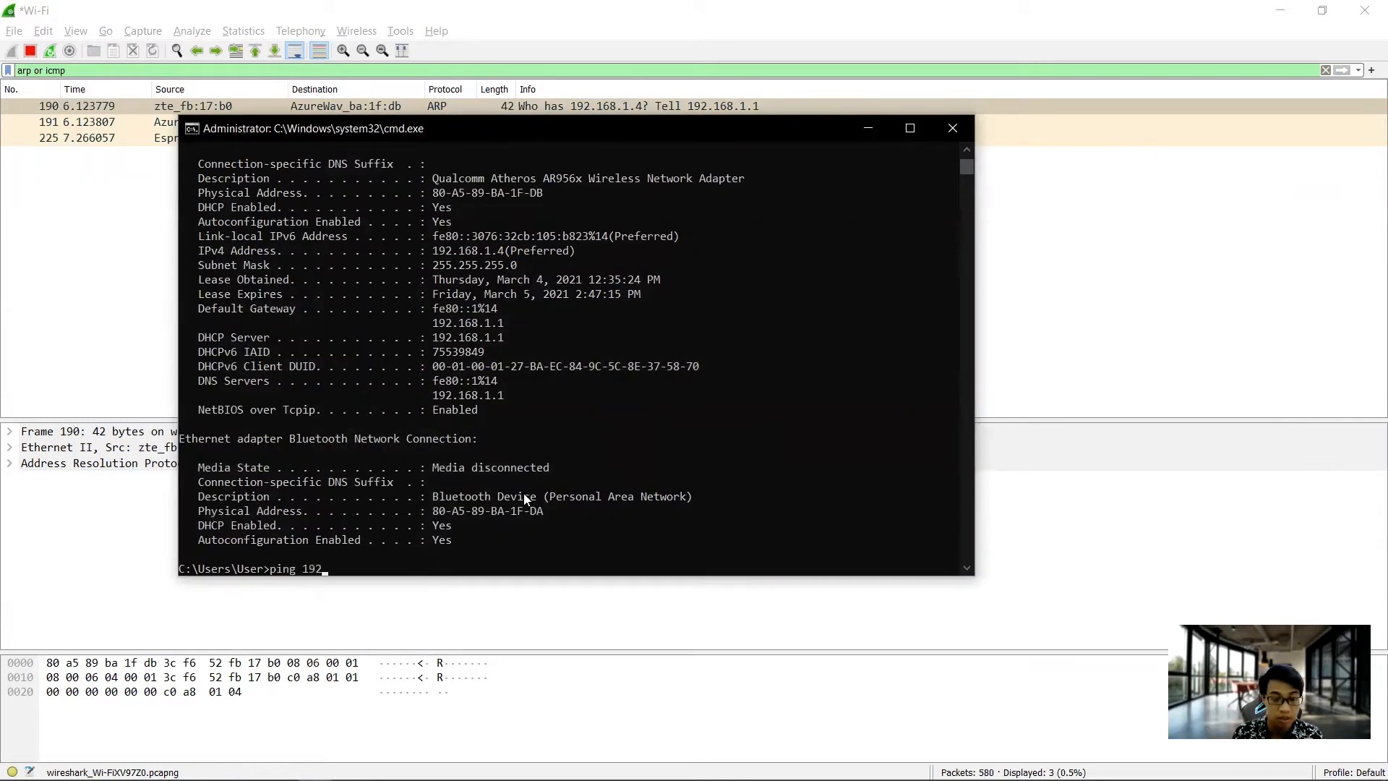
text(.168.1.1)
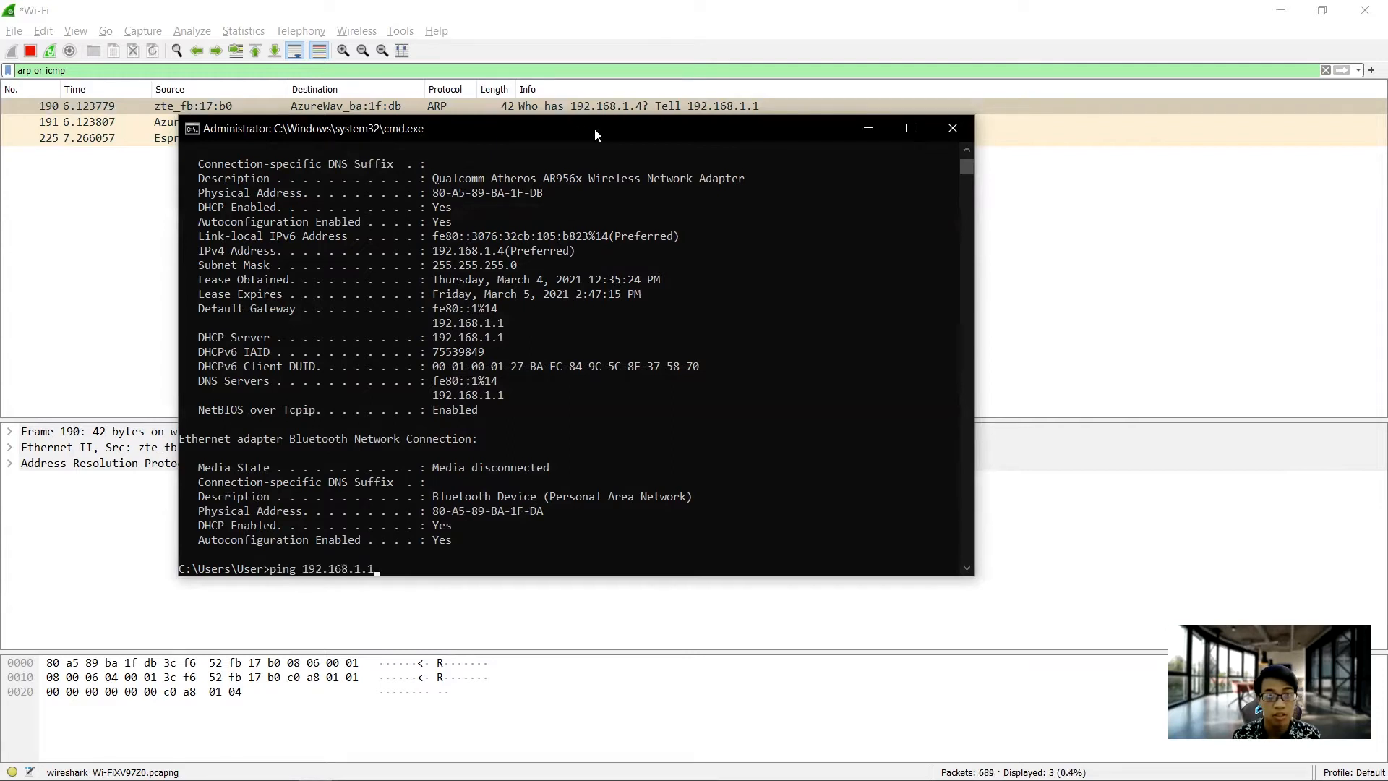
drag(594, 128, 841, 305)
key(Return)
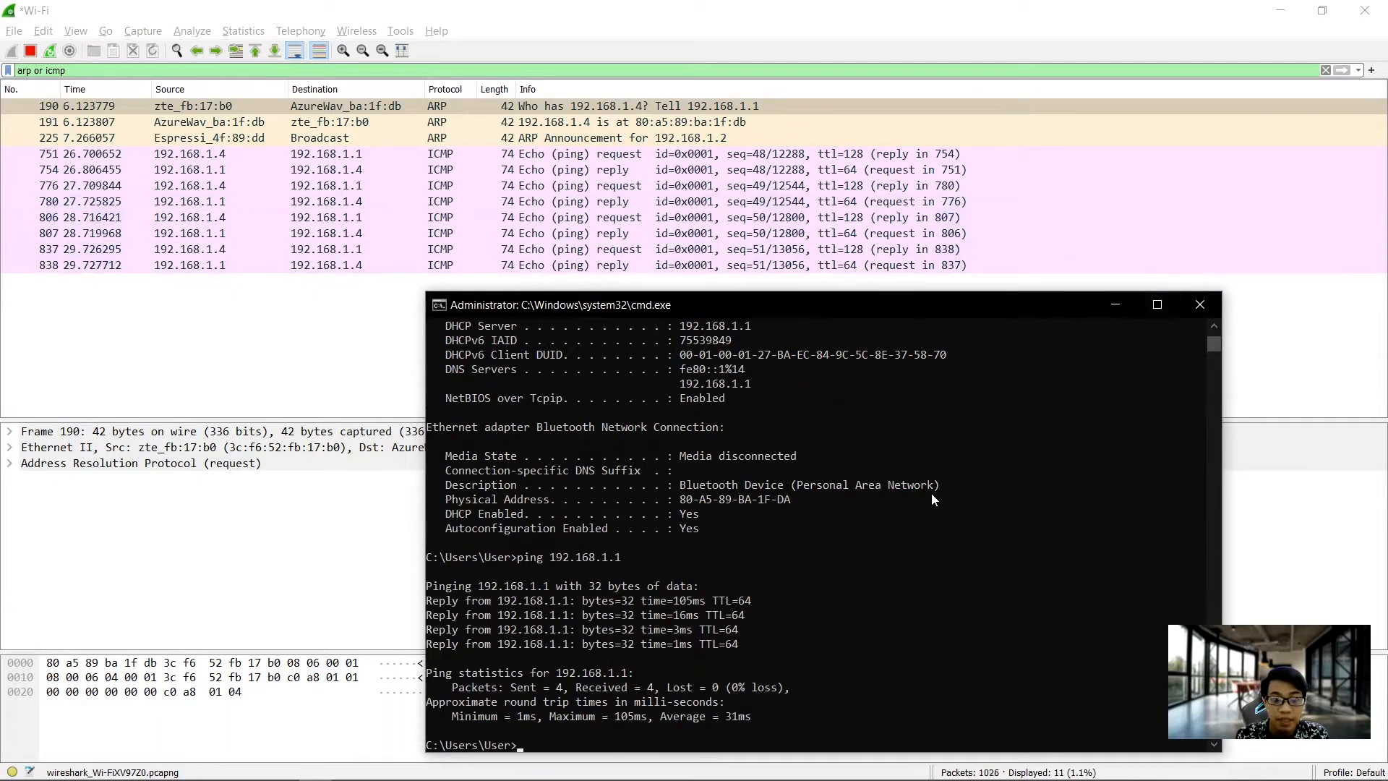
click(1104, 306)
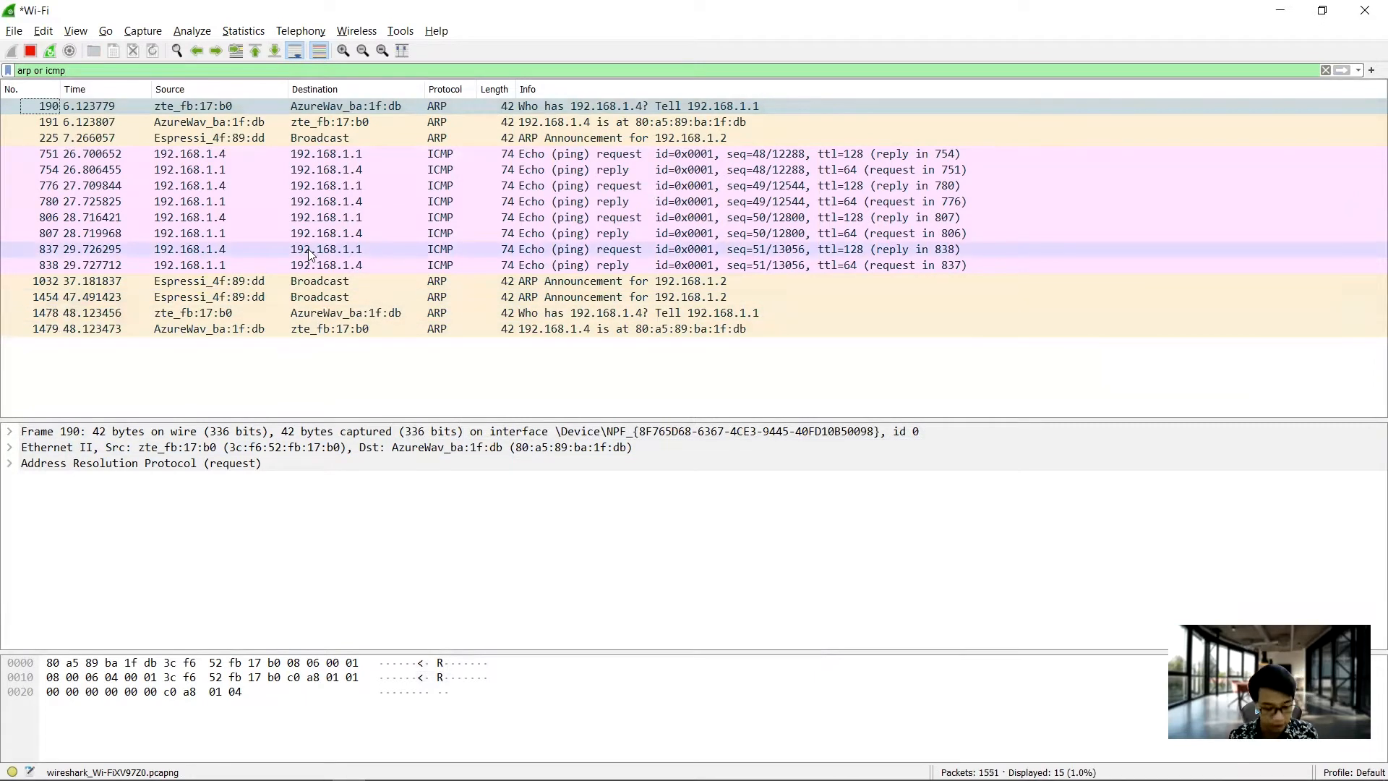
Step: Switch to the Word lab document and examine the ARP request and reply rows in Step 3's sample capture screenshot
key(alt+Tab)
scroll(678, 388, down, 1)
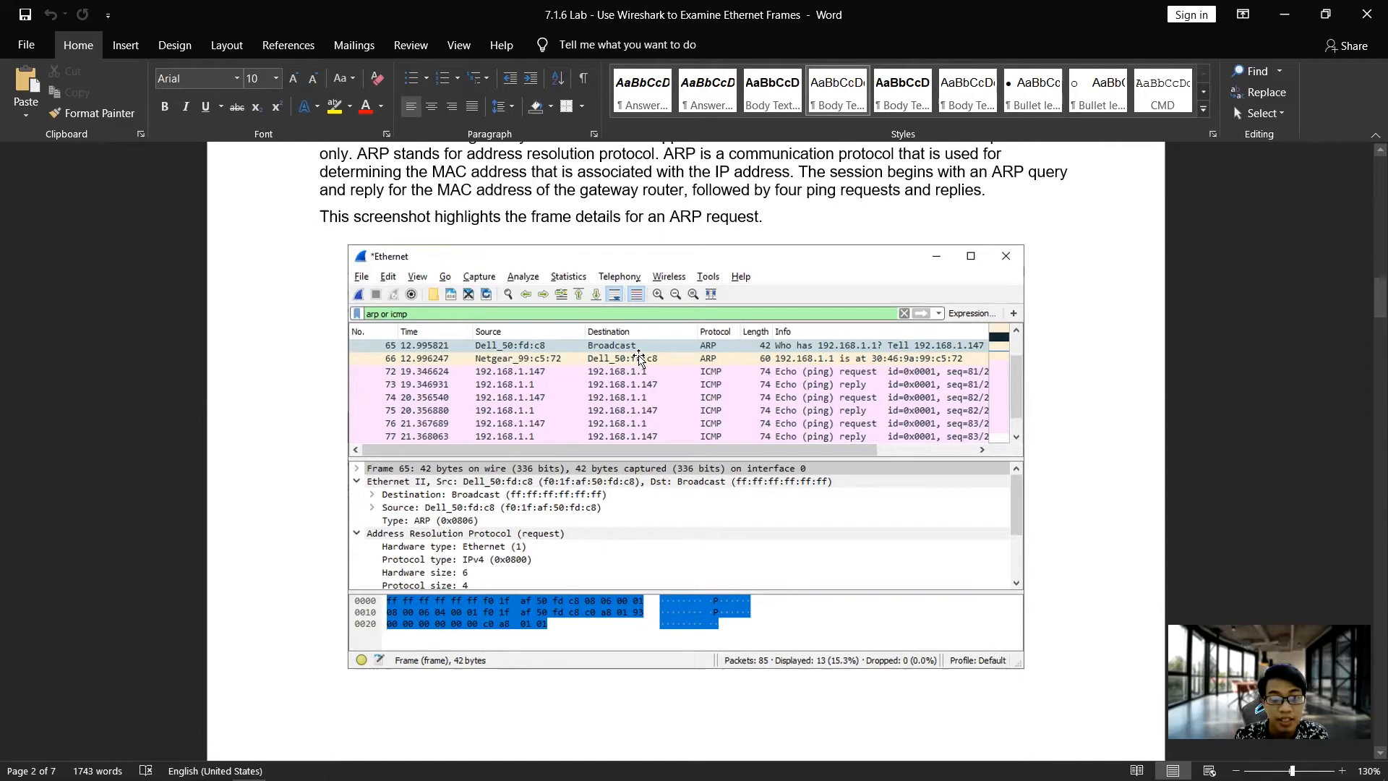
click(548, 359)
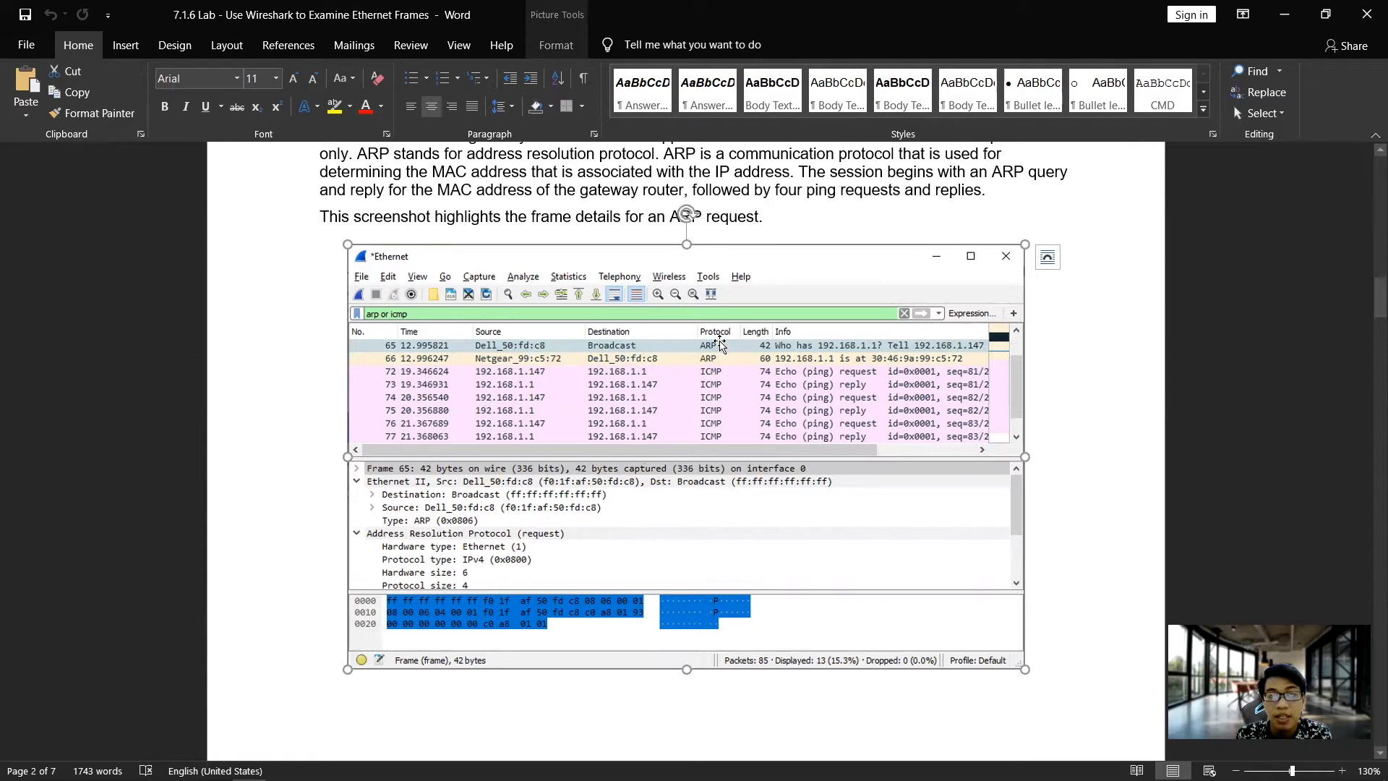
click(1039, 344)
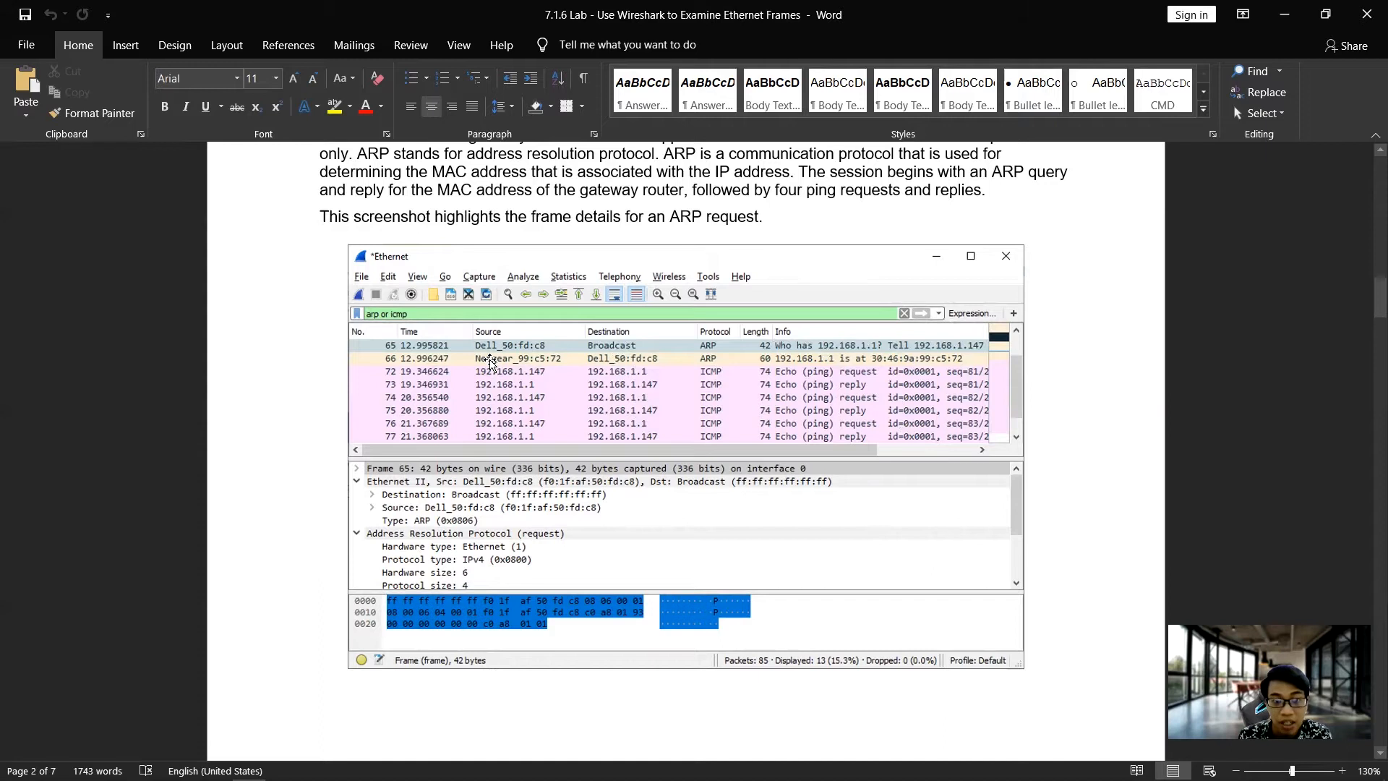
click(575, 360)
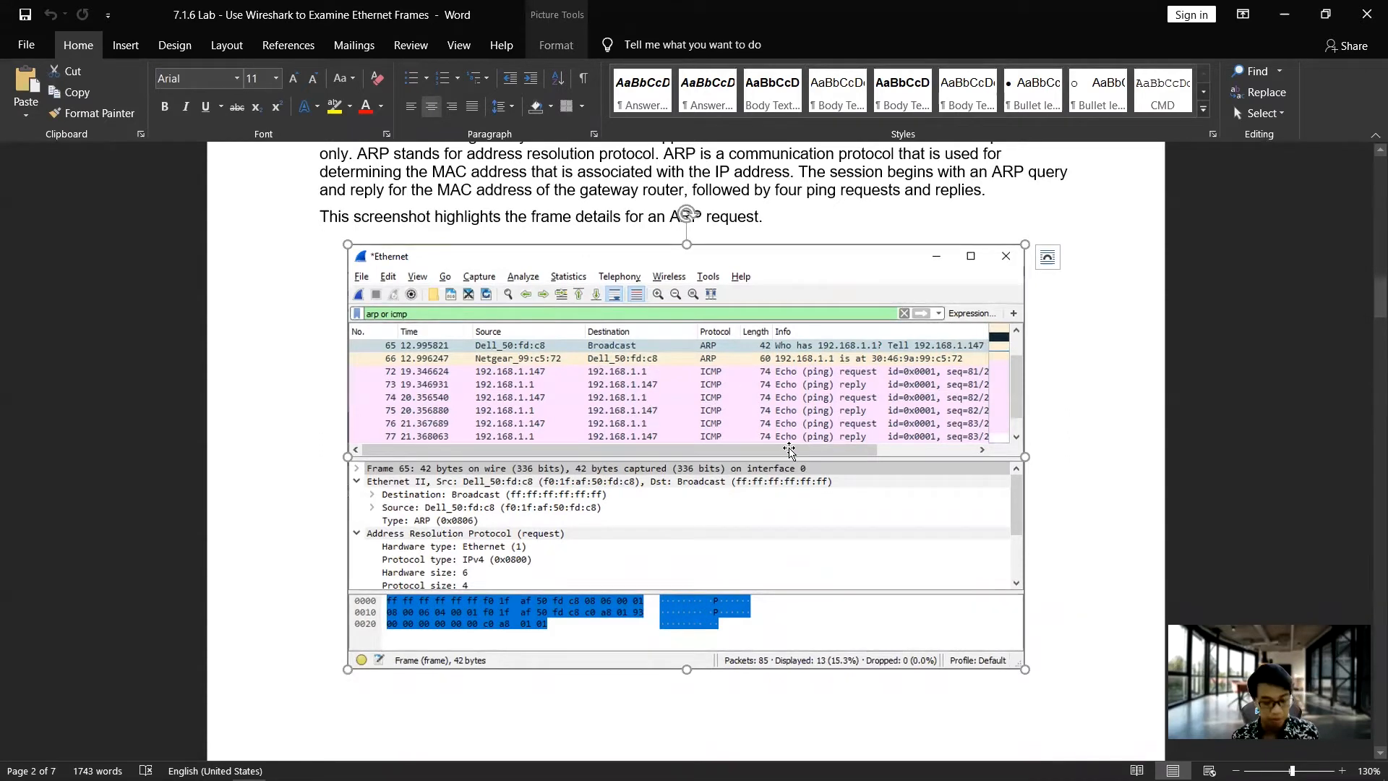
Step: Compare the ARP and ICMP packets captured in Wireshark with the Word document's sample and select ARP request frame 3118
key(alt+Tab)
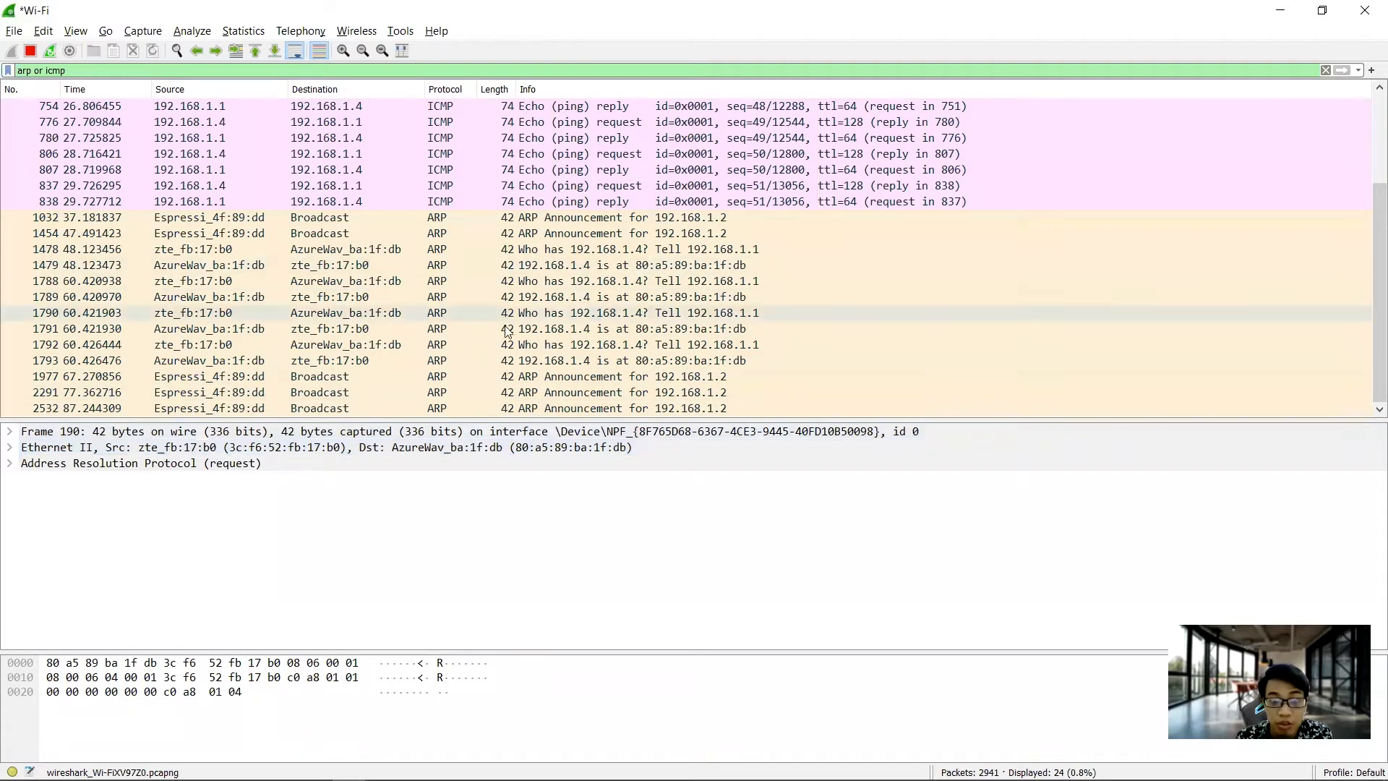
scroll(578, 268, up, 2)
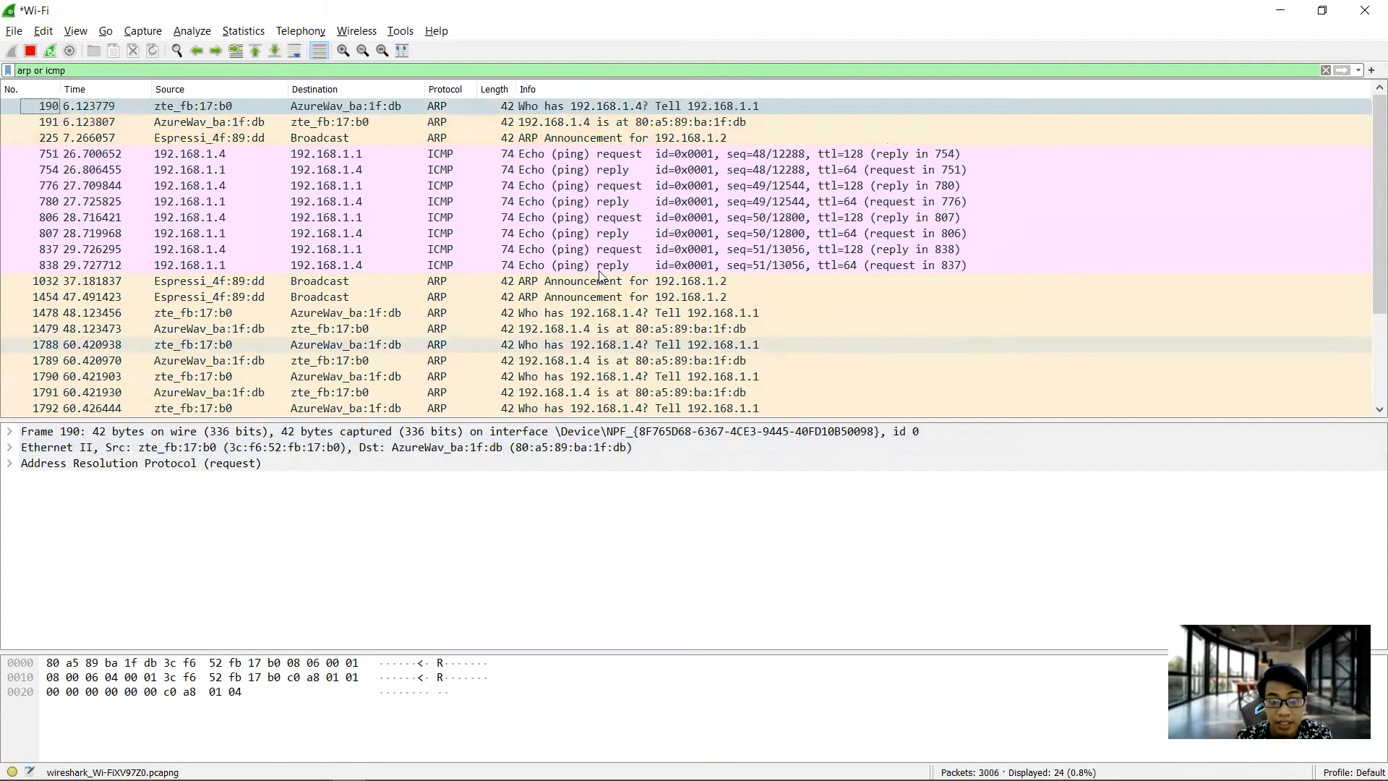
scroll(485, 333, down, 2)
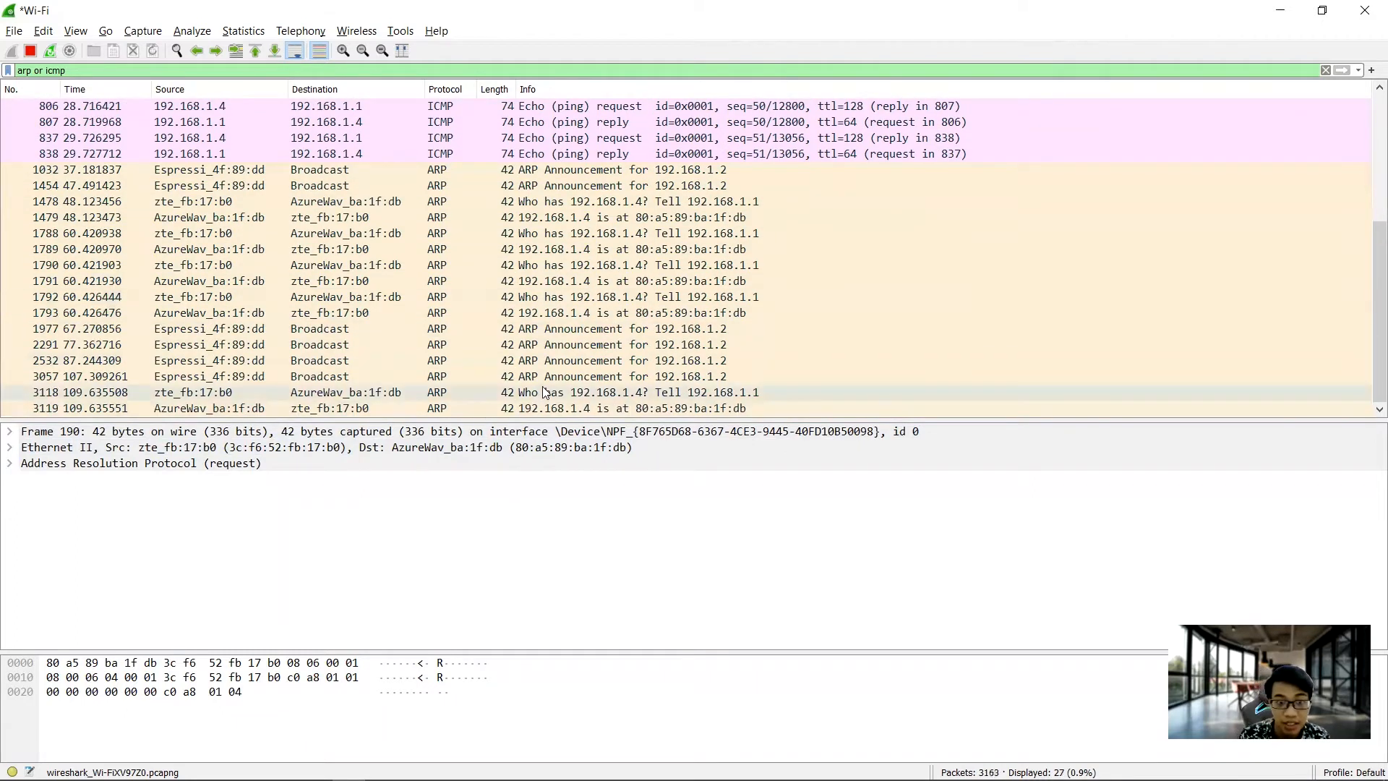
key(alt+Tab)
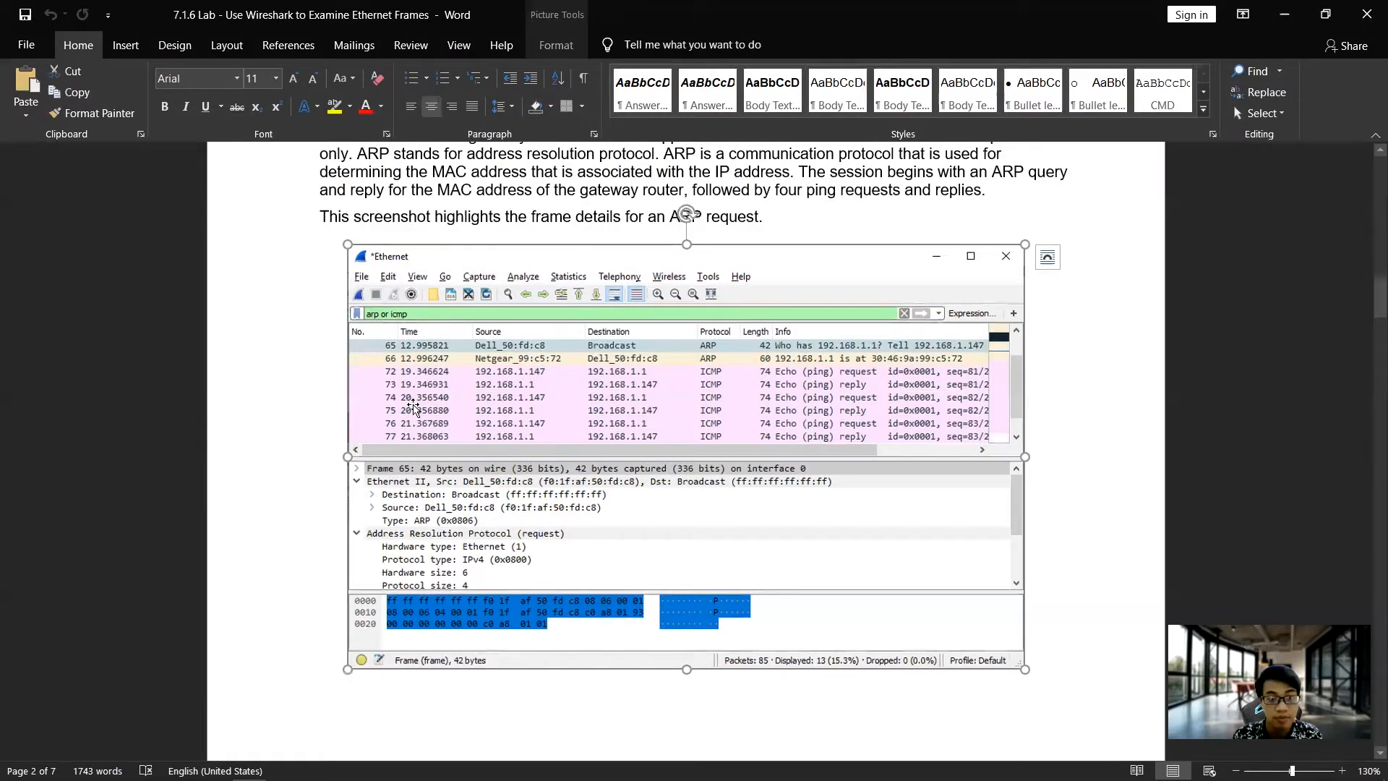
key(alt+Tab)
click(227, 394)
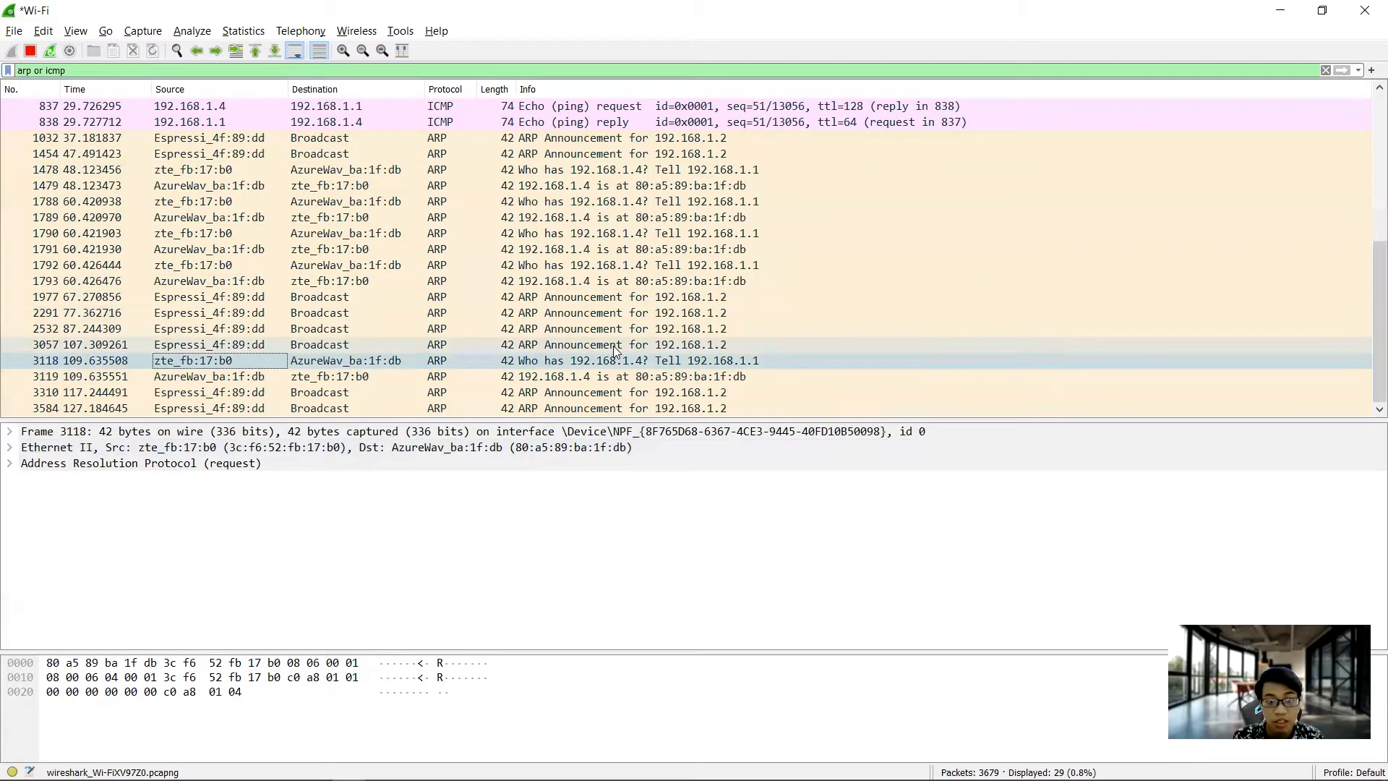
Step: Return to the Word document and read the Preamble row in Step 4's Ethernet II header table
key(alt+Tab)
scroll(751, 393, down, 8)
scroll(747, 396, down, 15)
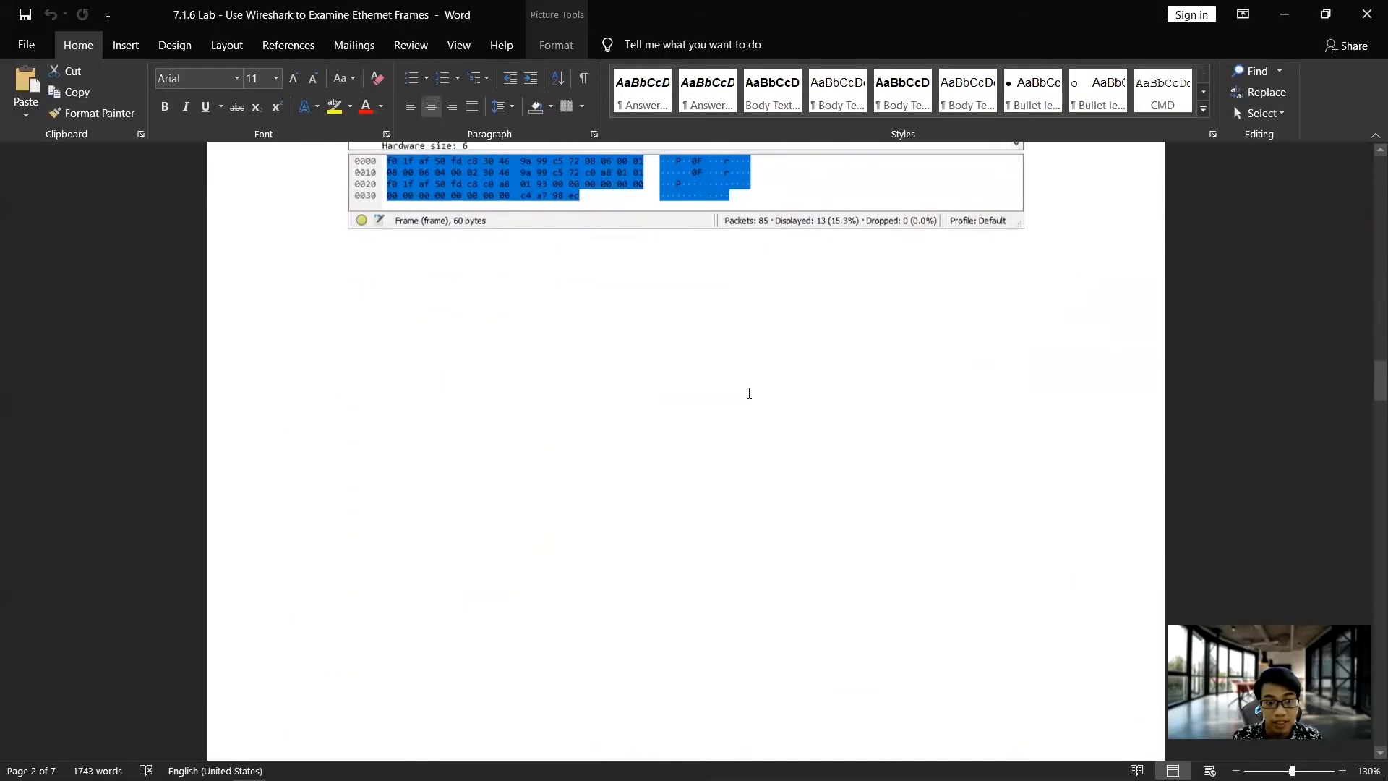
scroll(749, 393, up, 1)
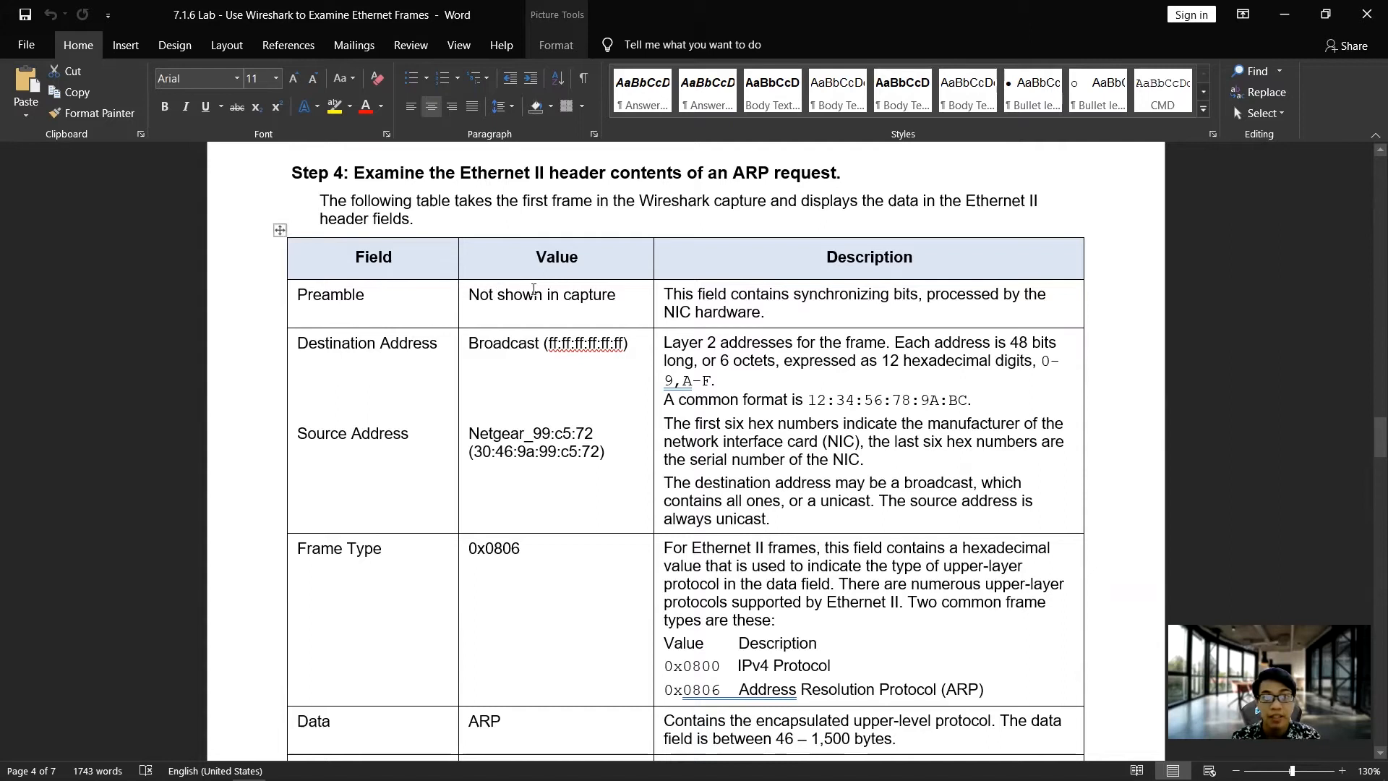
drag(470, 295, 622, 292)
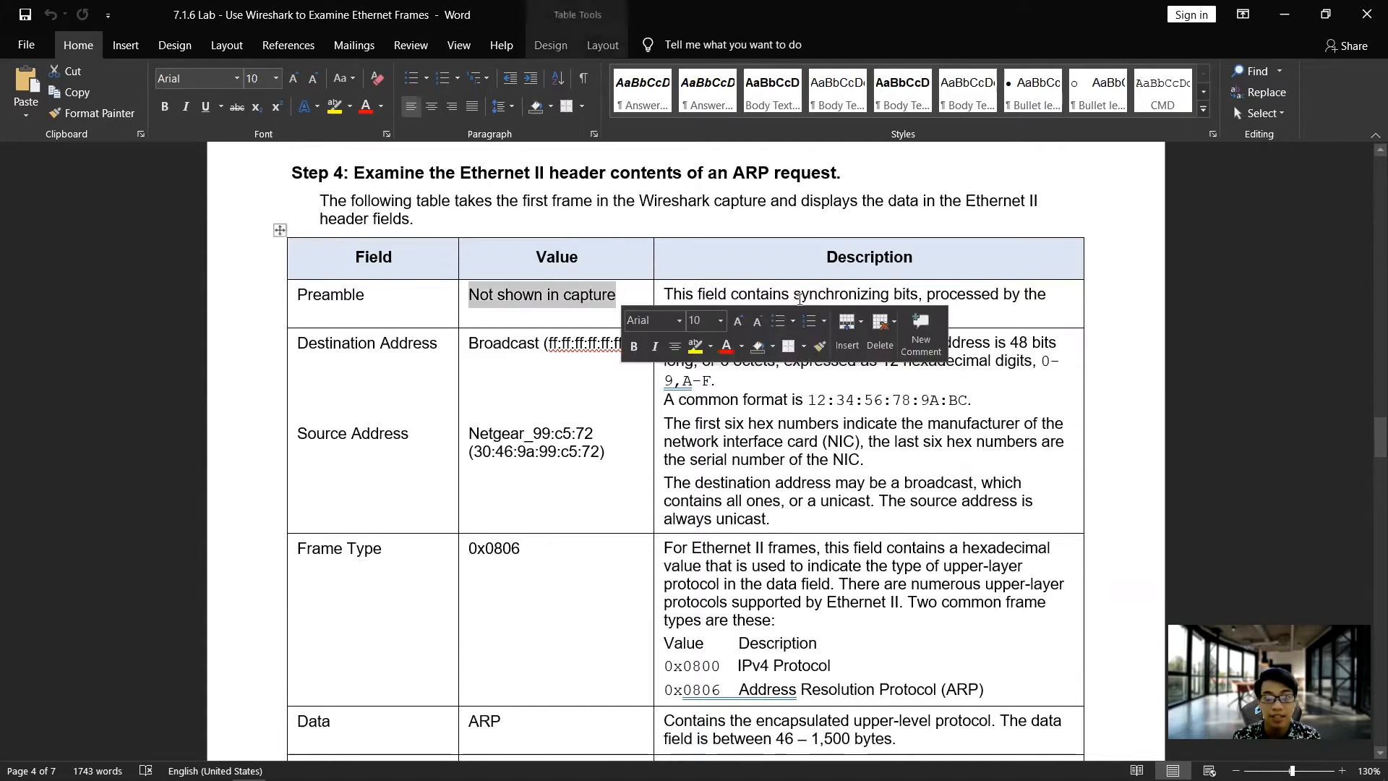
click(859, 314)
click(856, 314)
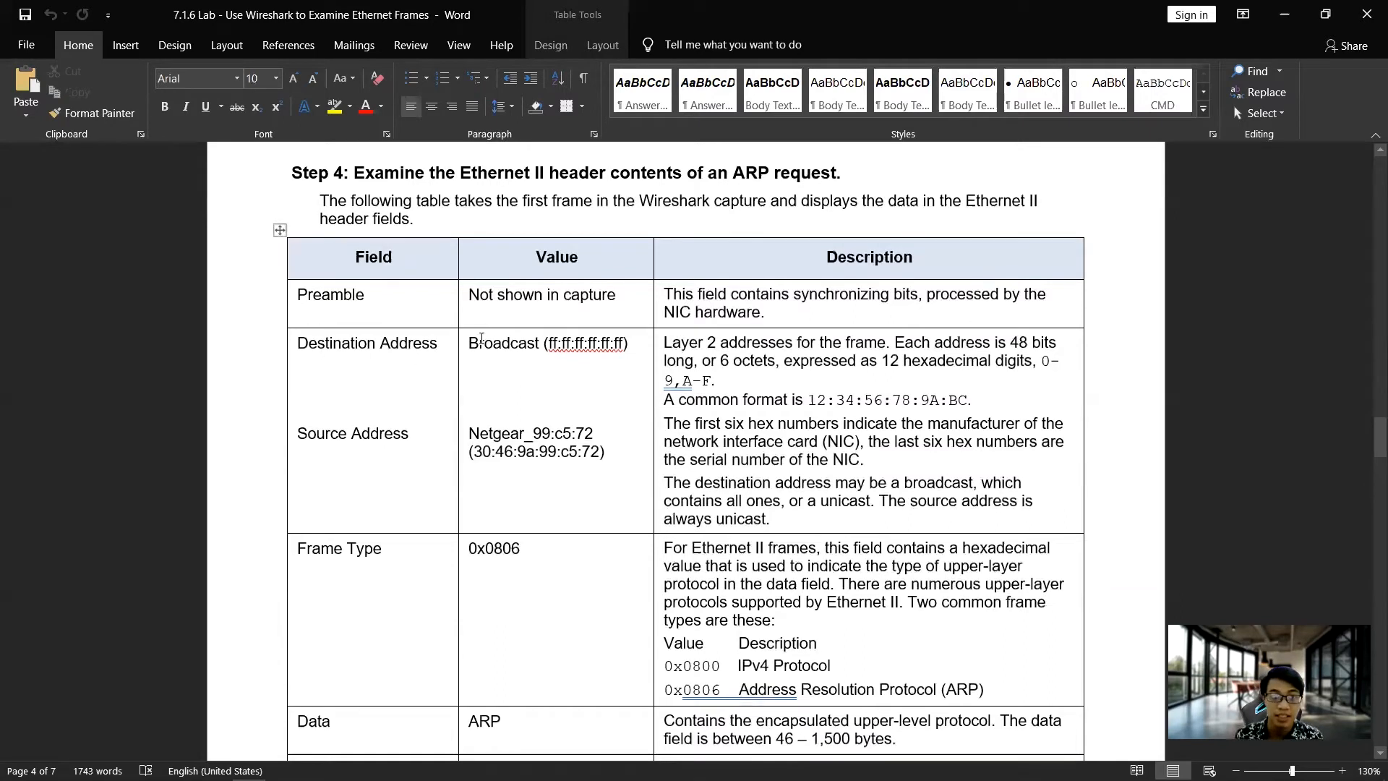
Step: Examine the Destination Address row's broadcast value ff:ff:ff:ff:ff:ff in the Step 4 table
drag(469, 343, 628, 343)
click(625, 352)
key(Return)
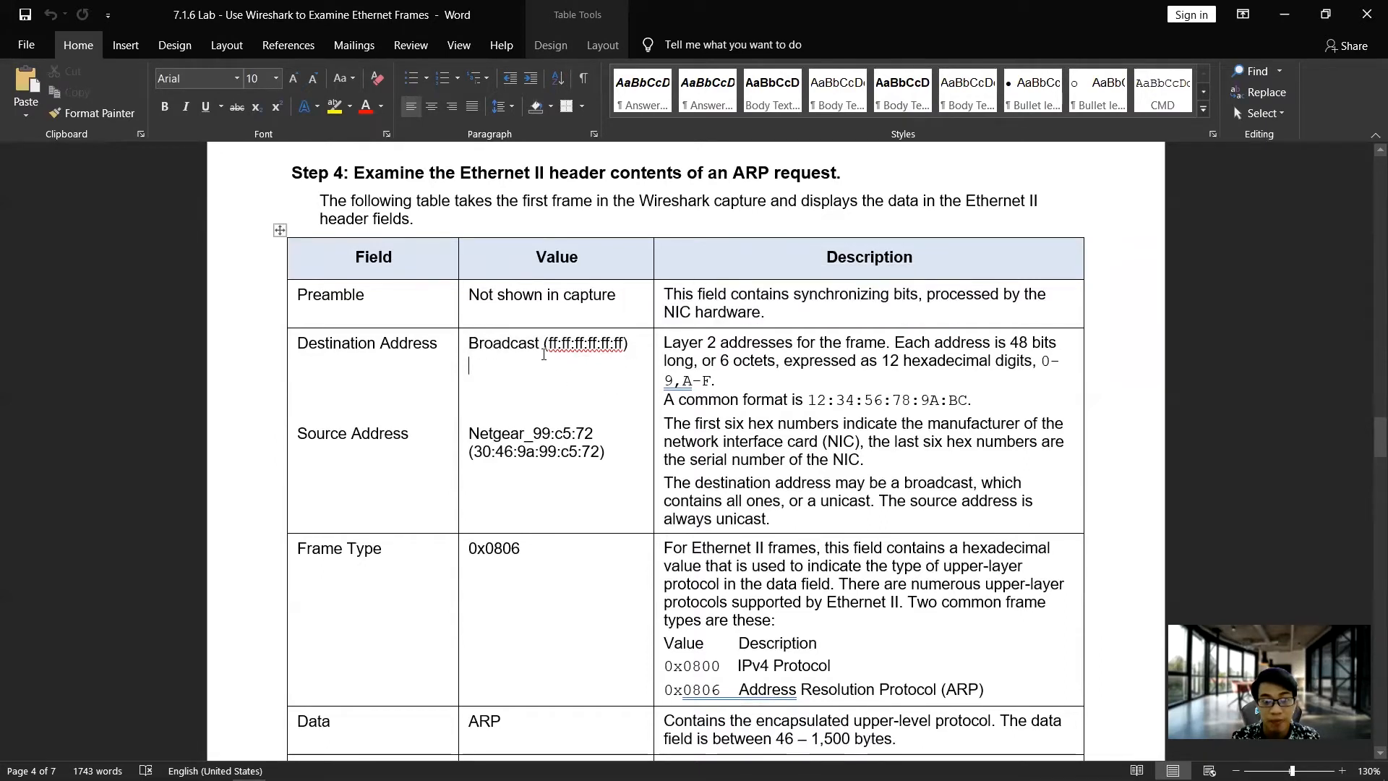
drag(551, 343, 626, 345)
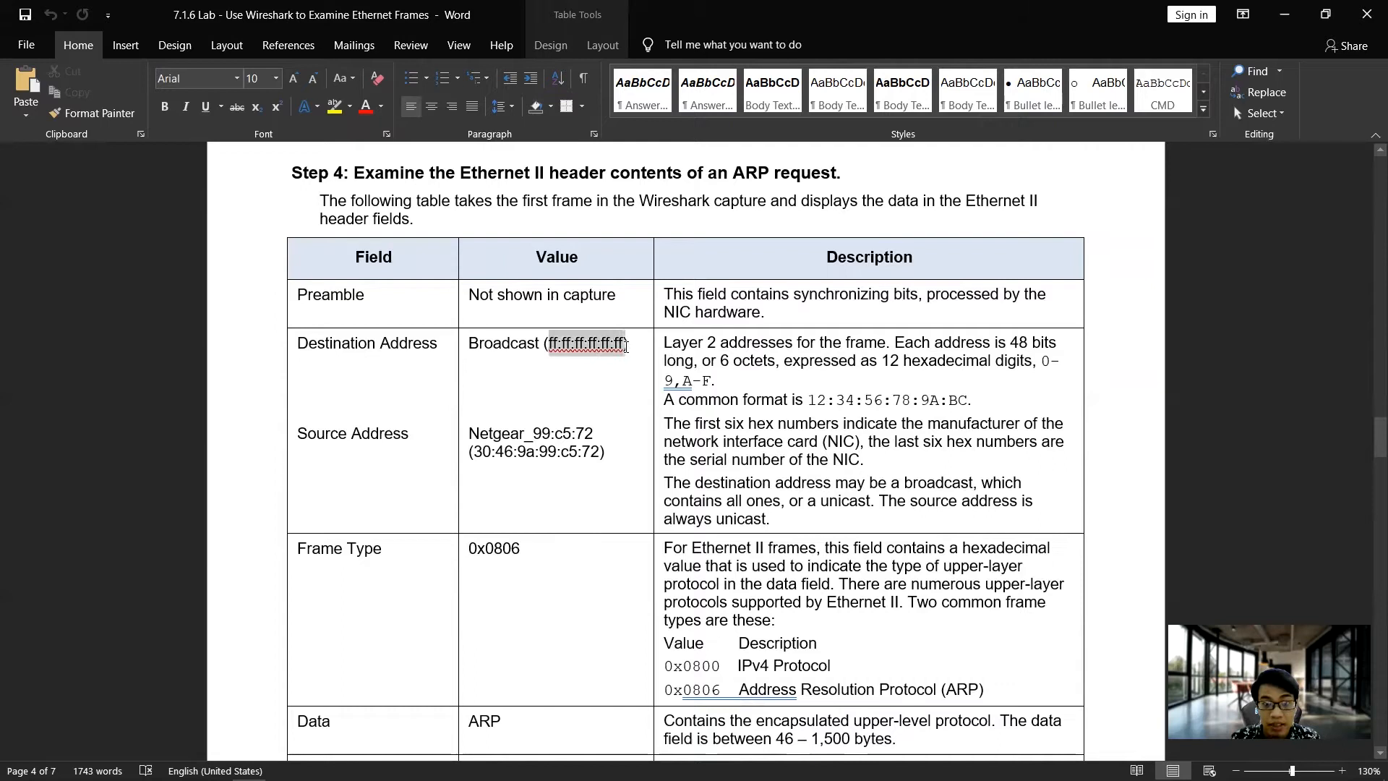
click(610, 394)
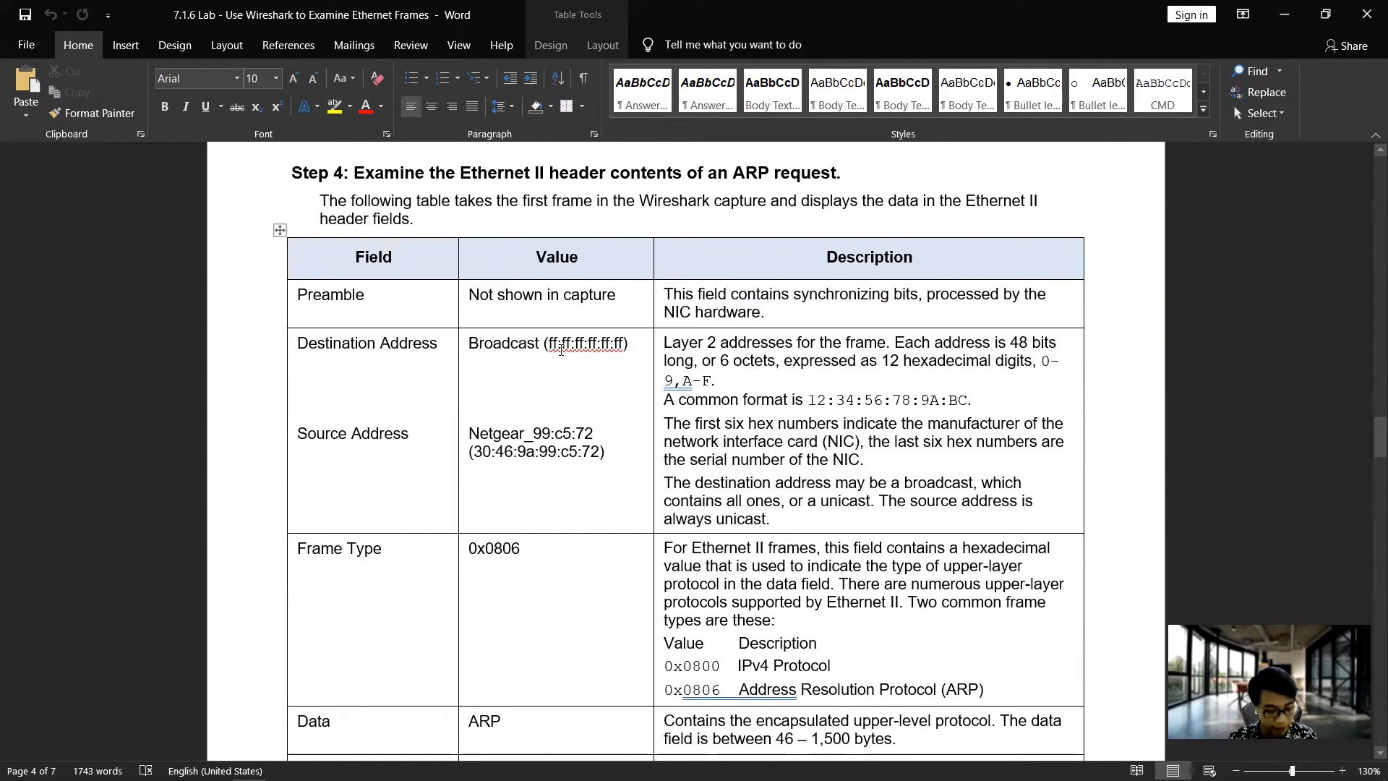
Step: Check the destination MAC address of broadcast ARP announcement frame 1977 in Wireshark, and return to the Word table's Source Address row
key(alt+Tab)
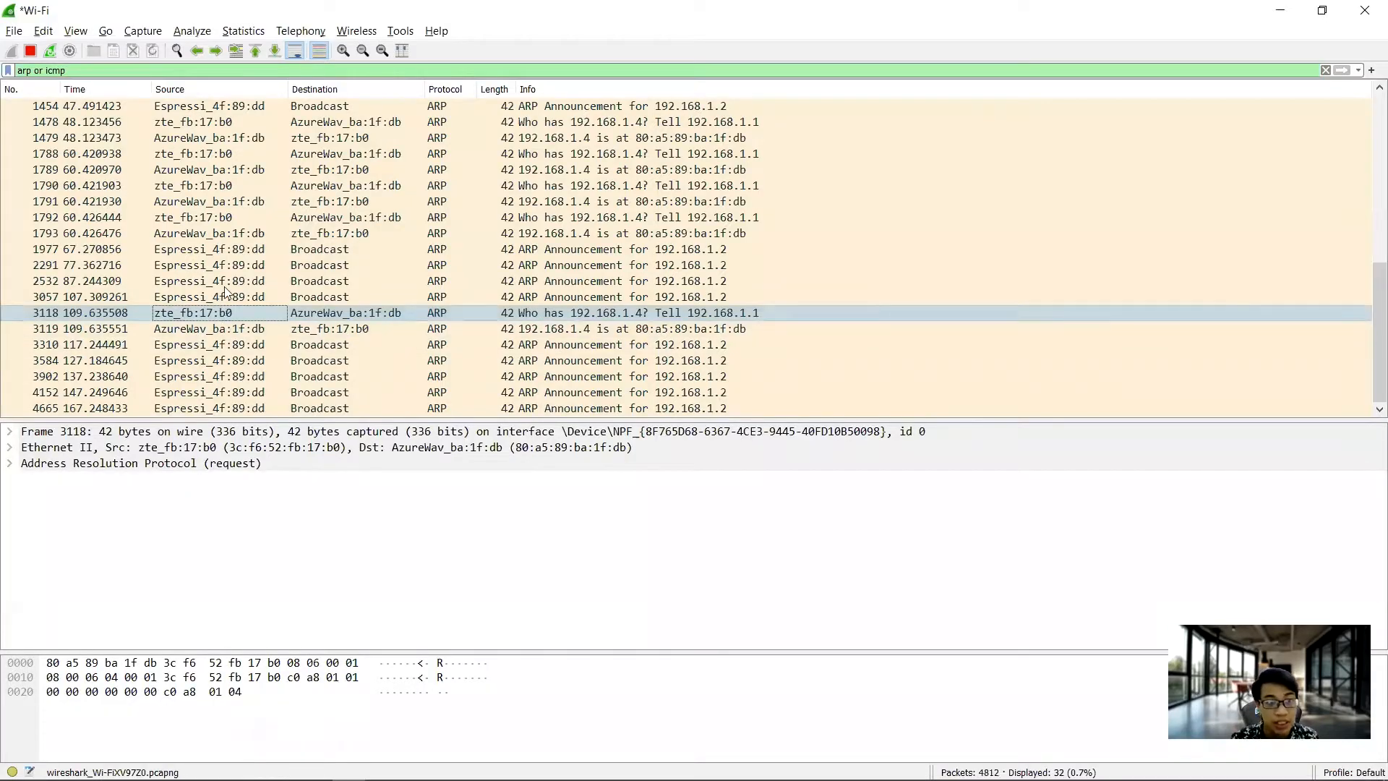
click(245, 248)
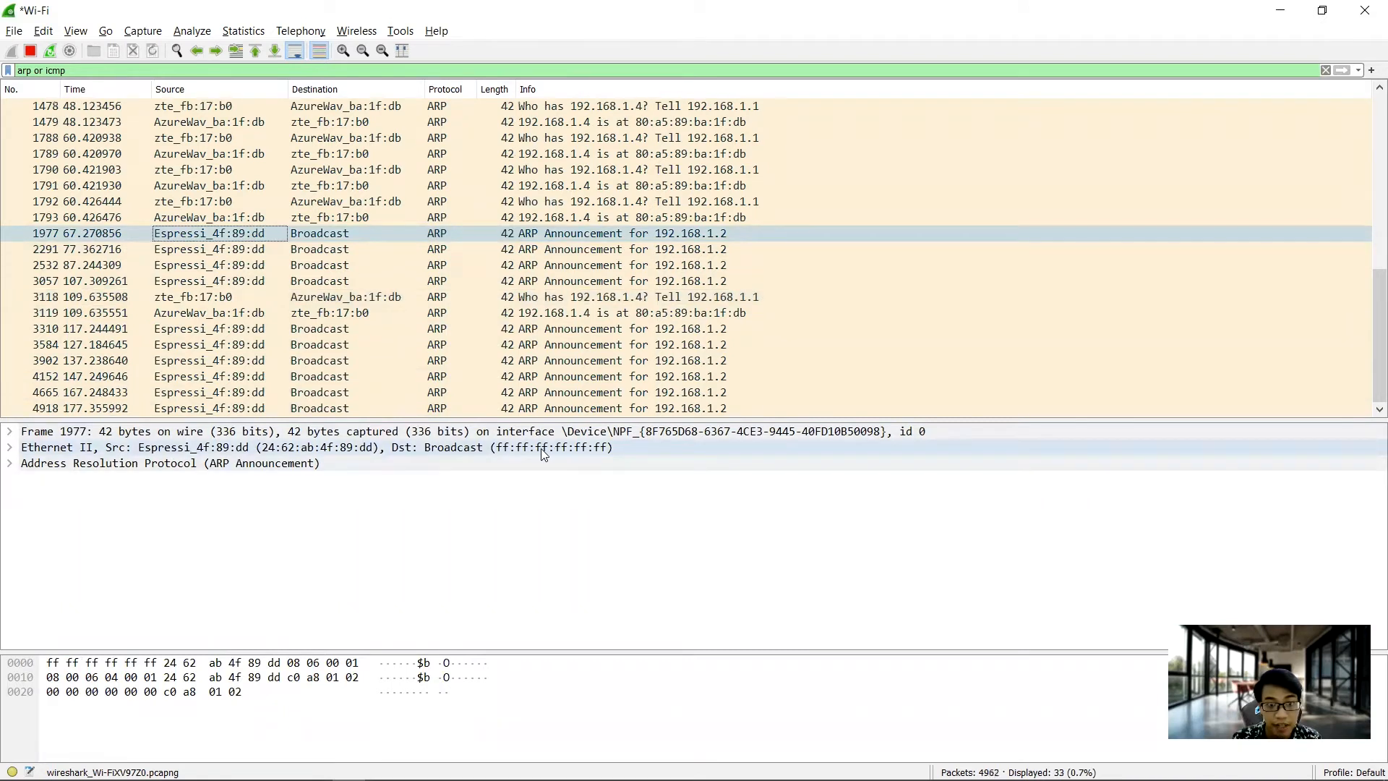
key(alt+Tab)
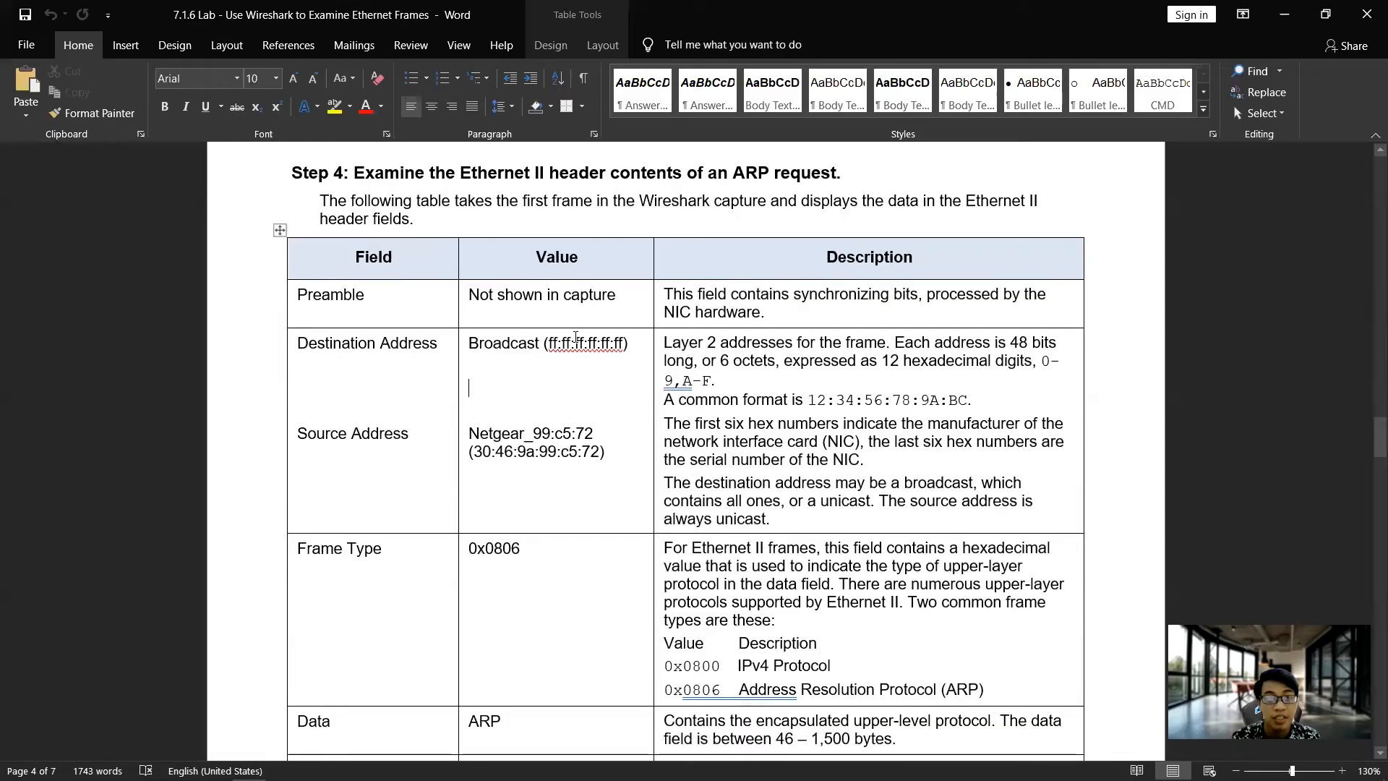
scroll(471, 350, down, 1)
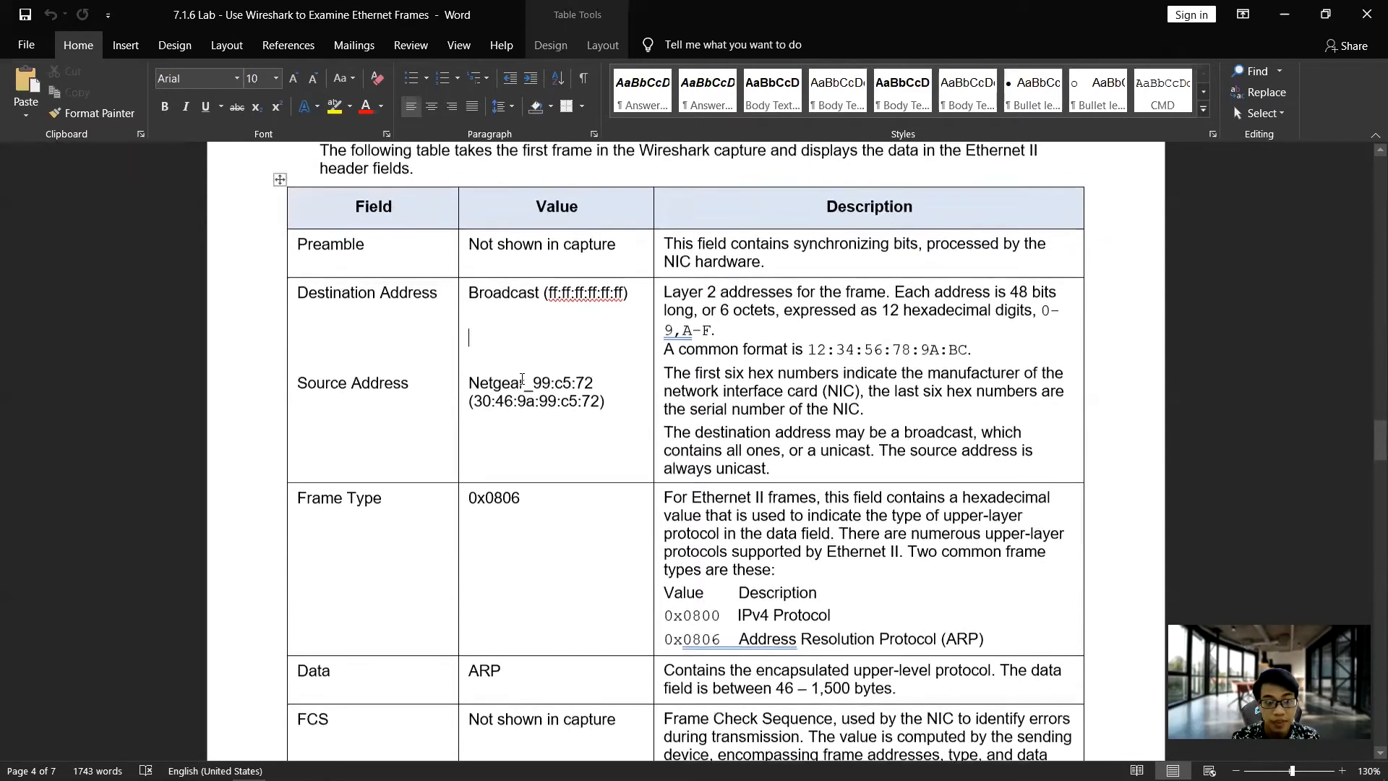
Step: Switch to Wireshark and expand the Ethernet II header of ARP reply frame 3119 to view its addresses and type
key(alt+Tab)
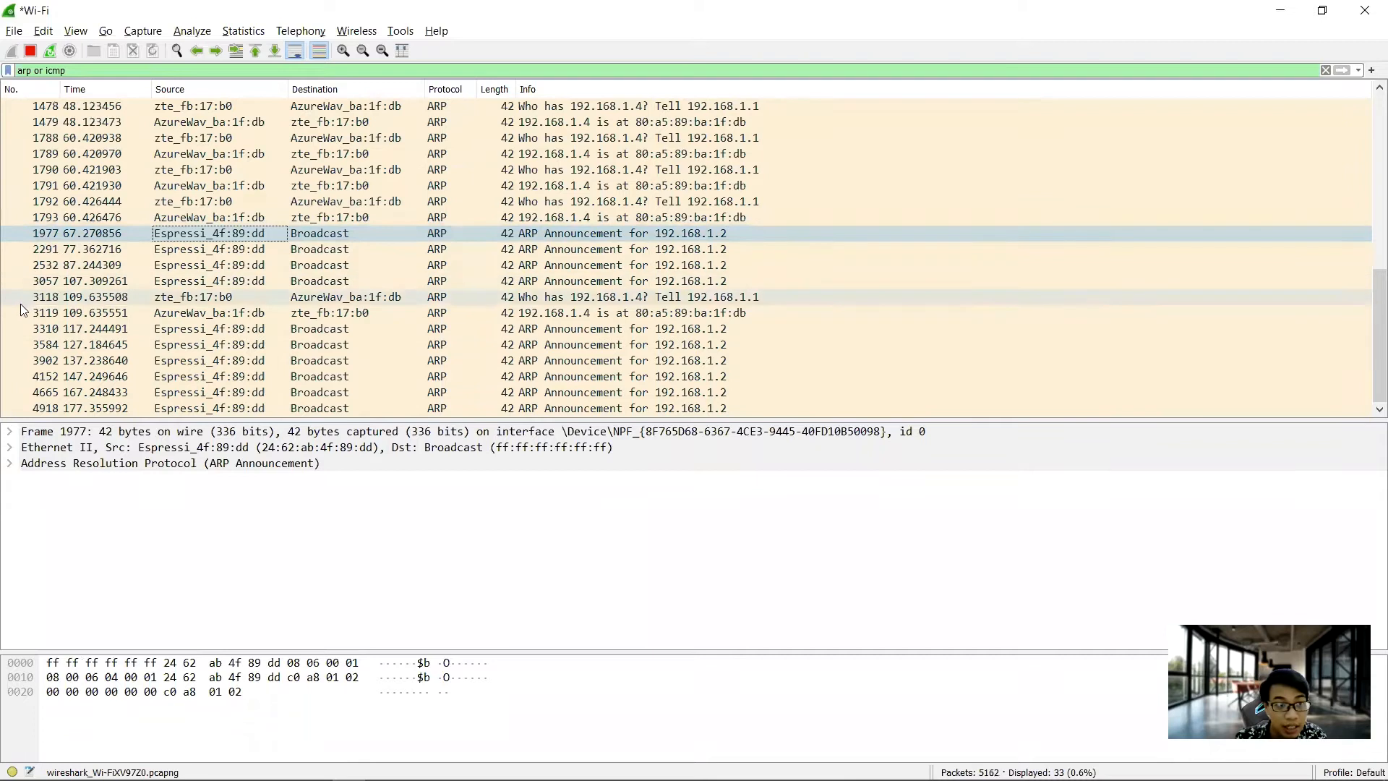
click(91, 315)
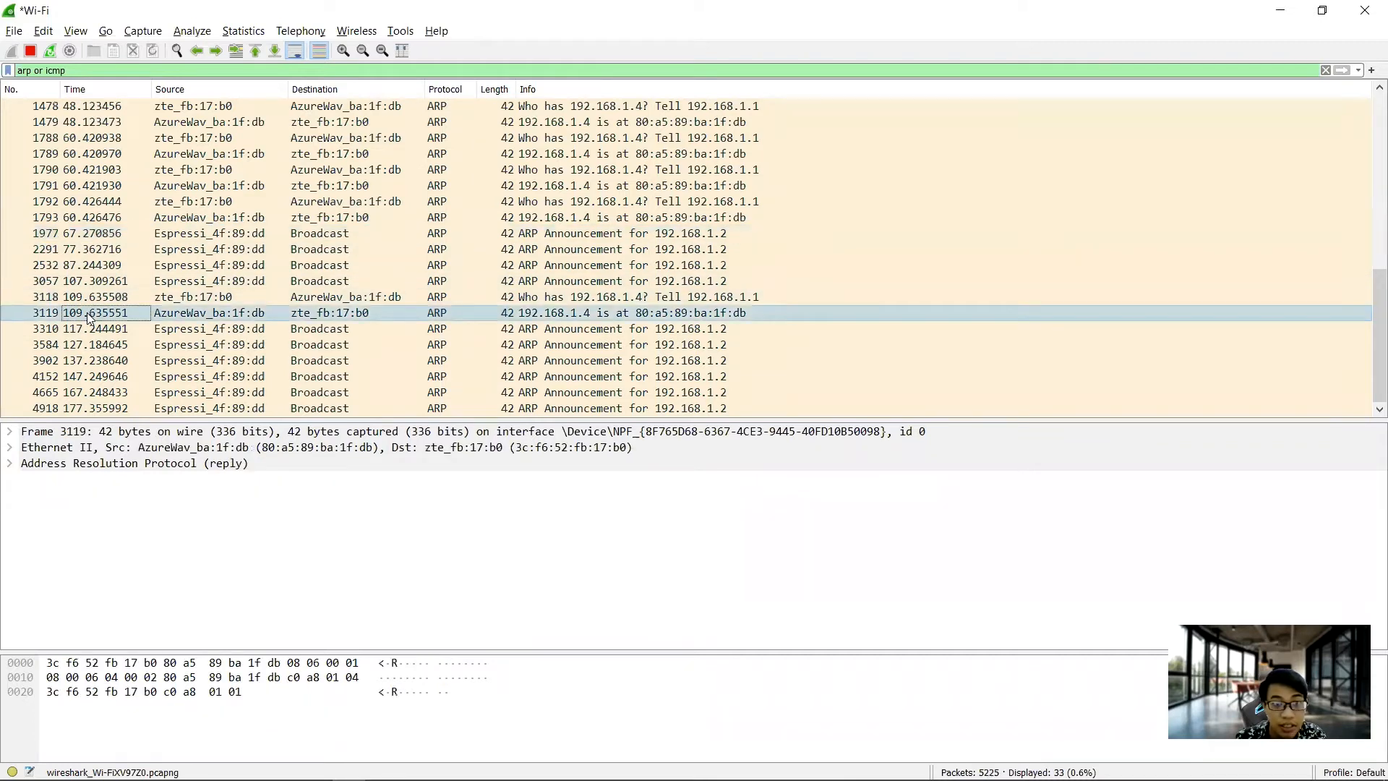
click(12, 449)
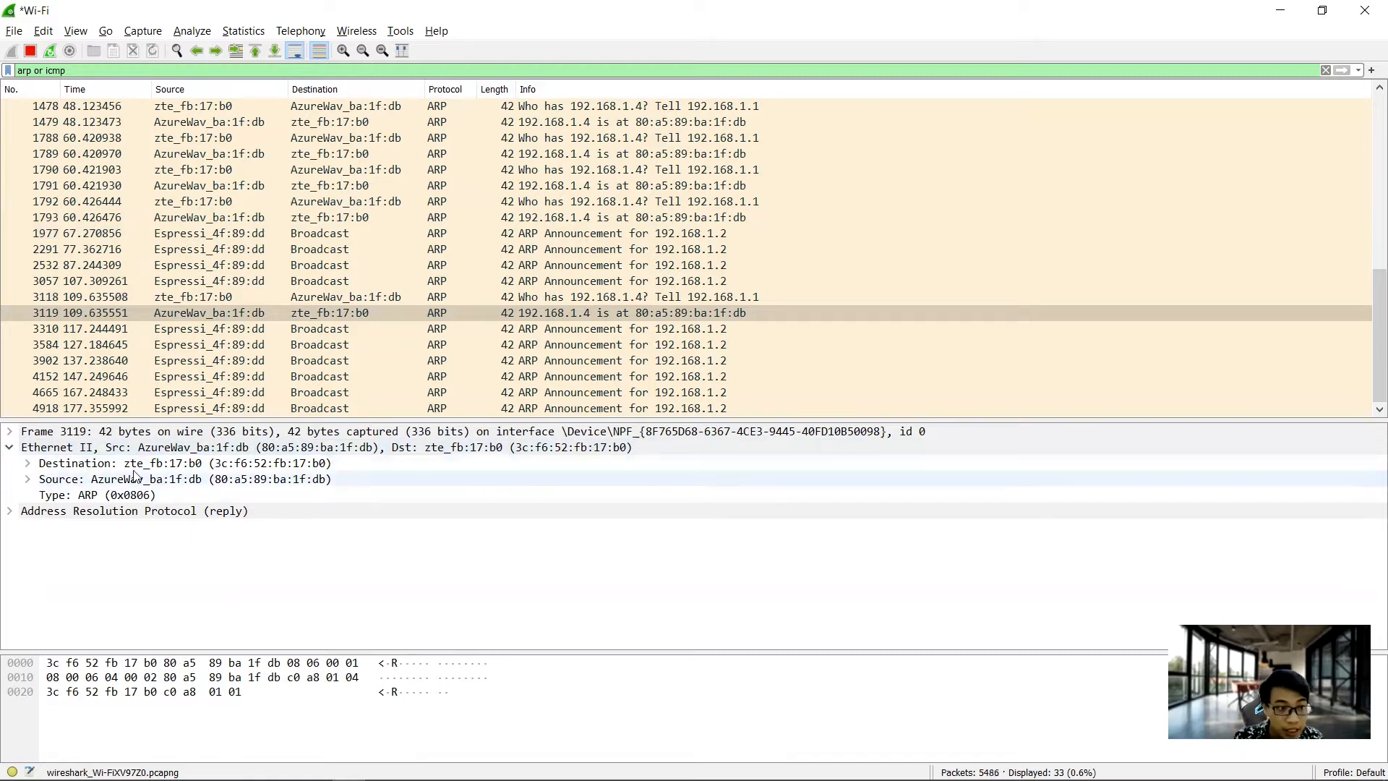
Step: Select the Source field of frame 3119's Ethernet II header and compare it with the Source Address value in the Word table
click(204, 484)
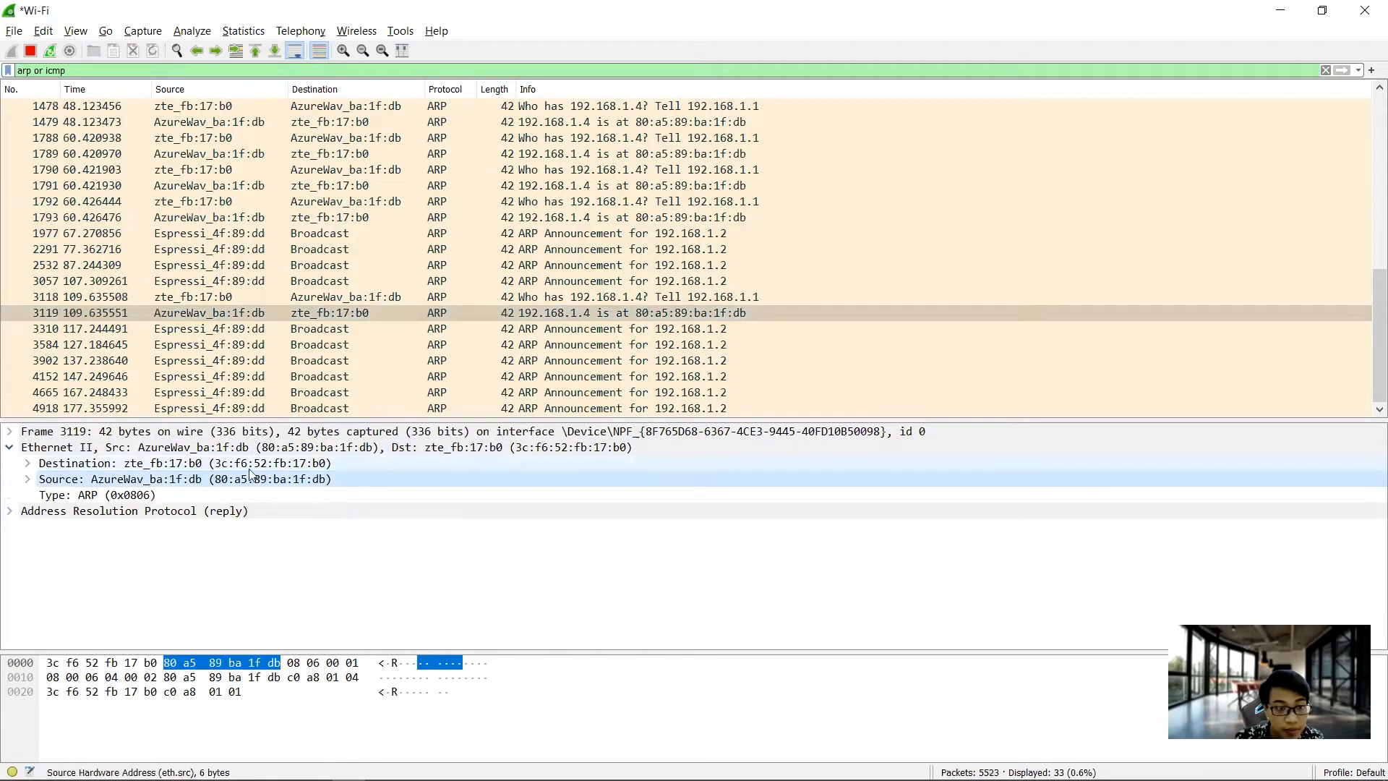
key(alt+Tab)
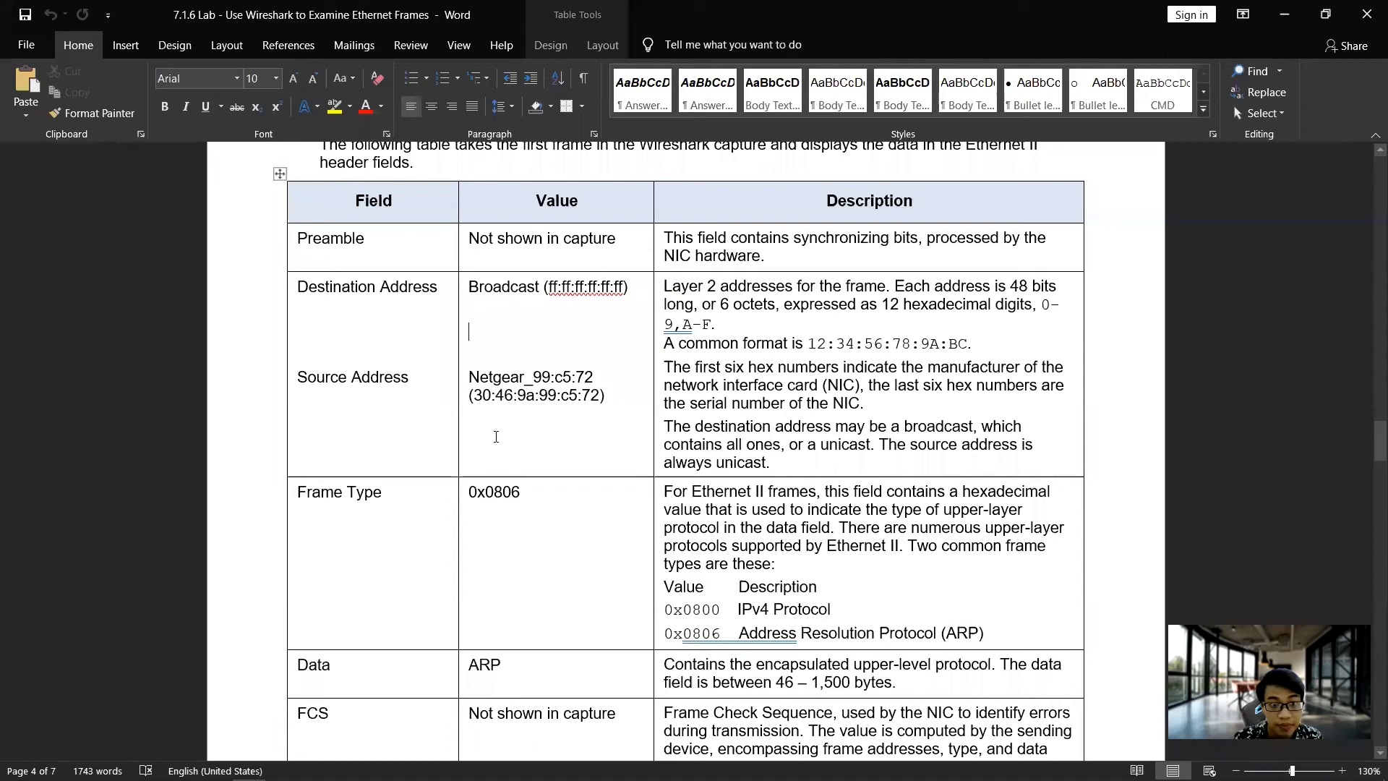
drag(470, 377, 616, 402)
click(616, 402)
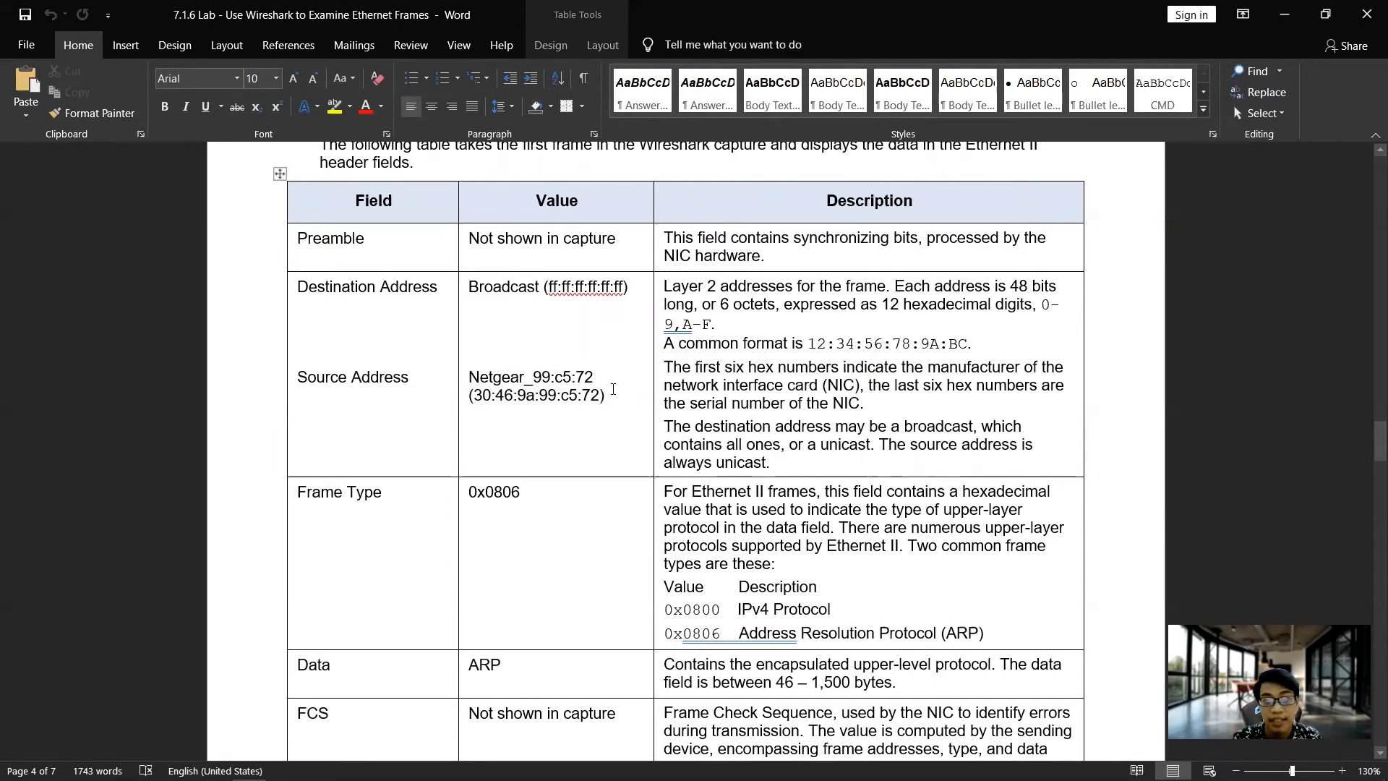
Step: Recheck the vendor name and MAC address in frame 3119's Source field in Wireshark, and return to the Word document
key(alt+Tab)
click(165, 479)
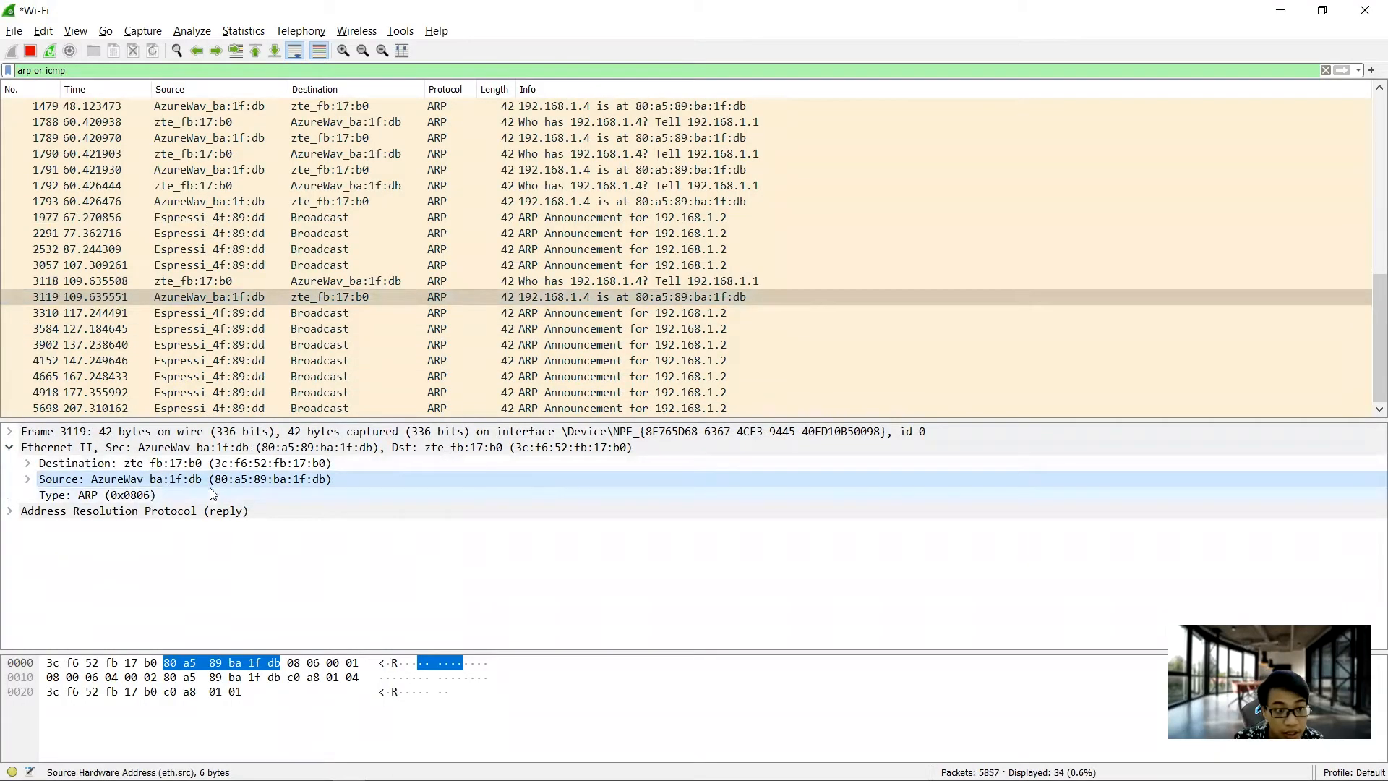
key(alt+Tab)
key(alt+Tab)
click(234, 483)
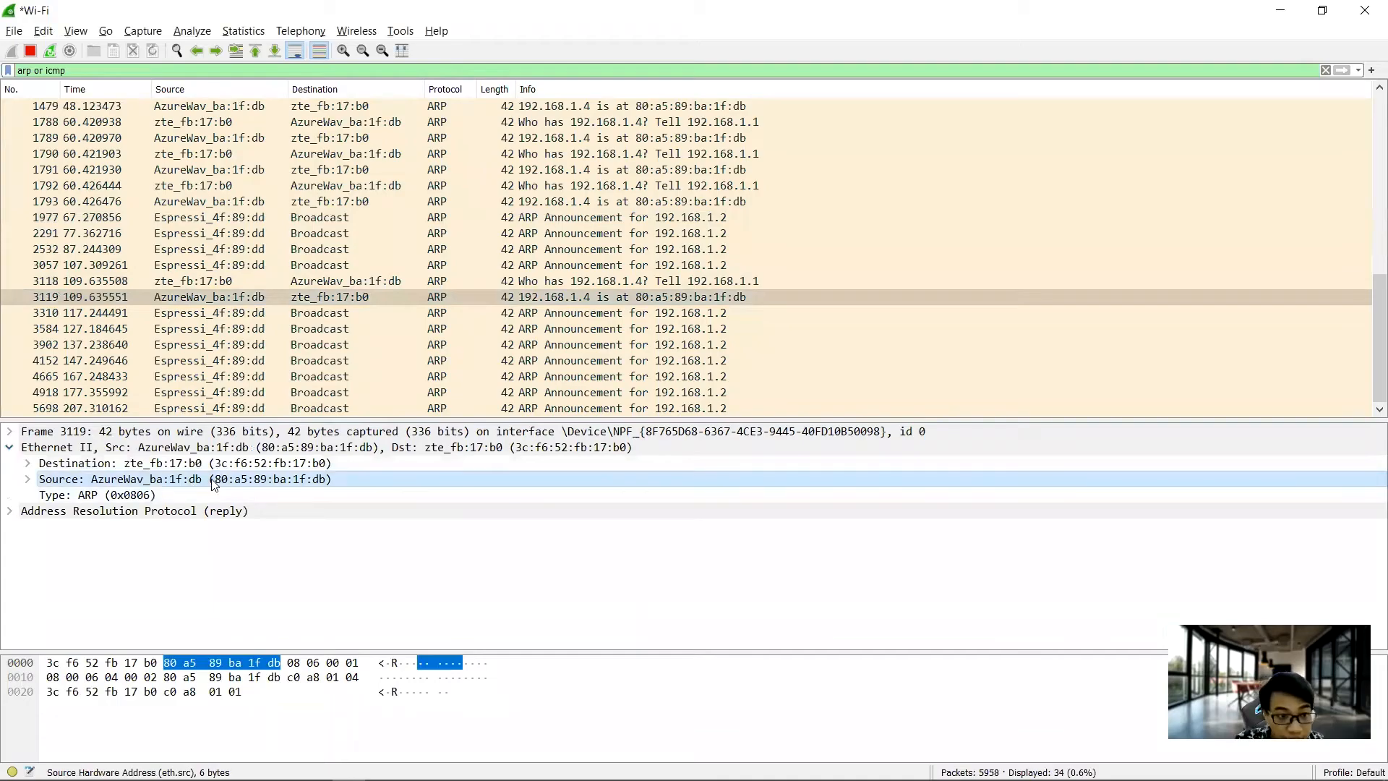
key(alt+Tab)
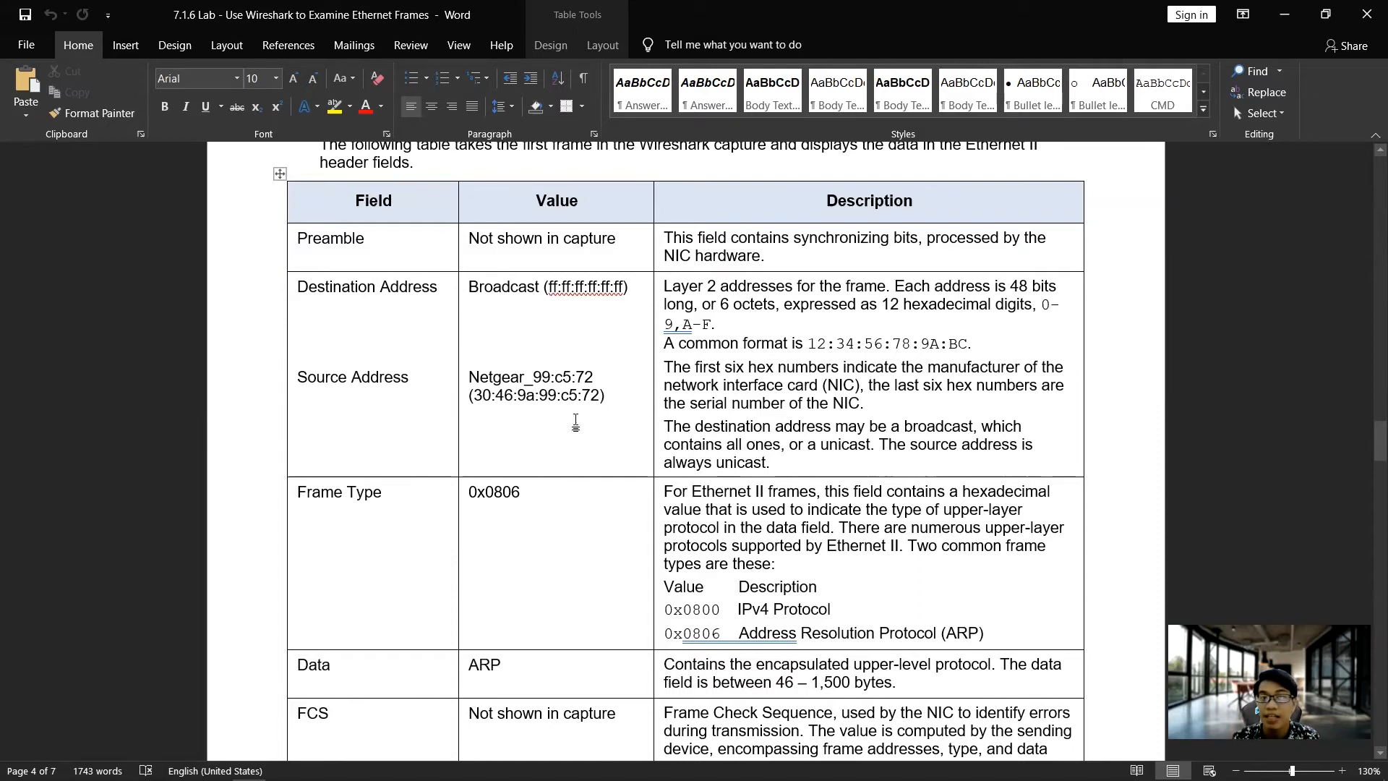
Step: Examine the first six hex digits of the table's Source Address, and compare them with frame 3119's Source field in Wireshark
drag(478, 396, 530, 403)
click(529, 409)
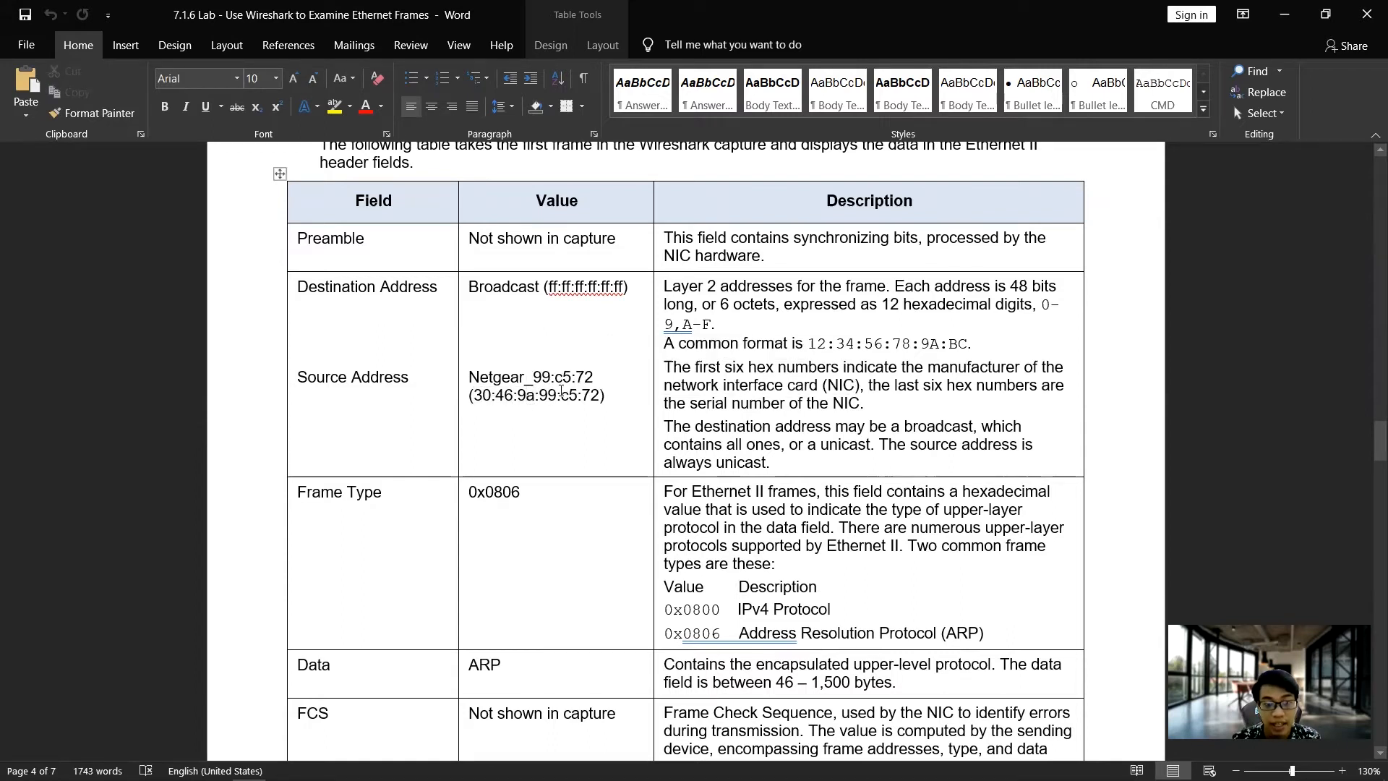
key(alt+Tab)
click(161, 480)
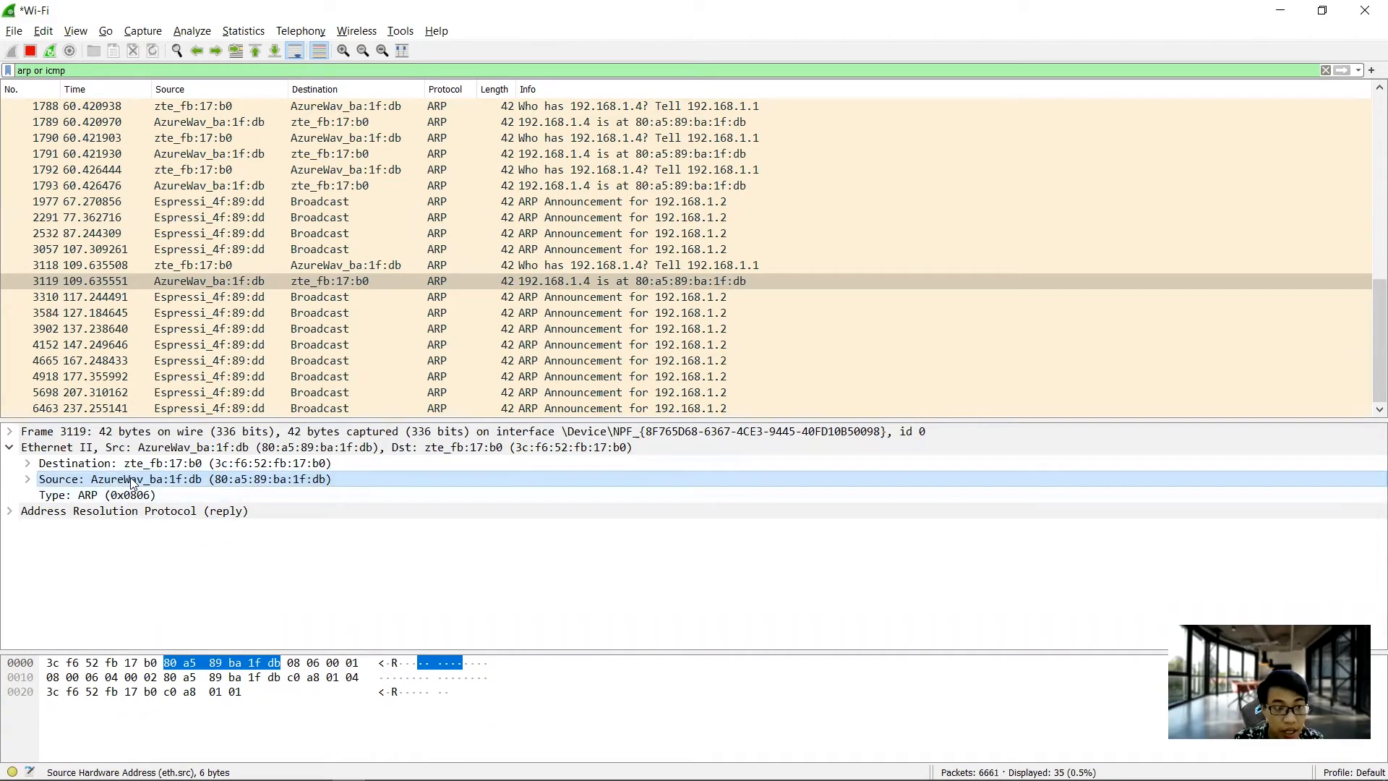
Step: Switch to the AzureWave vendor page in Chrome and search it for the source MAC prefix 80a589
key(alt+Tab)
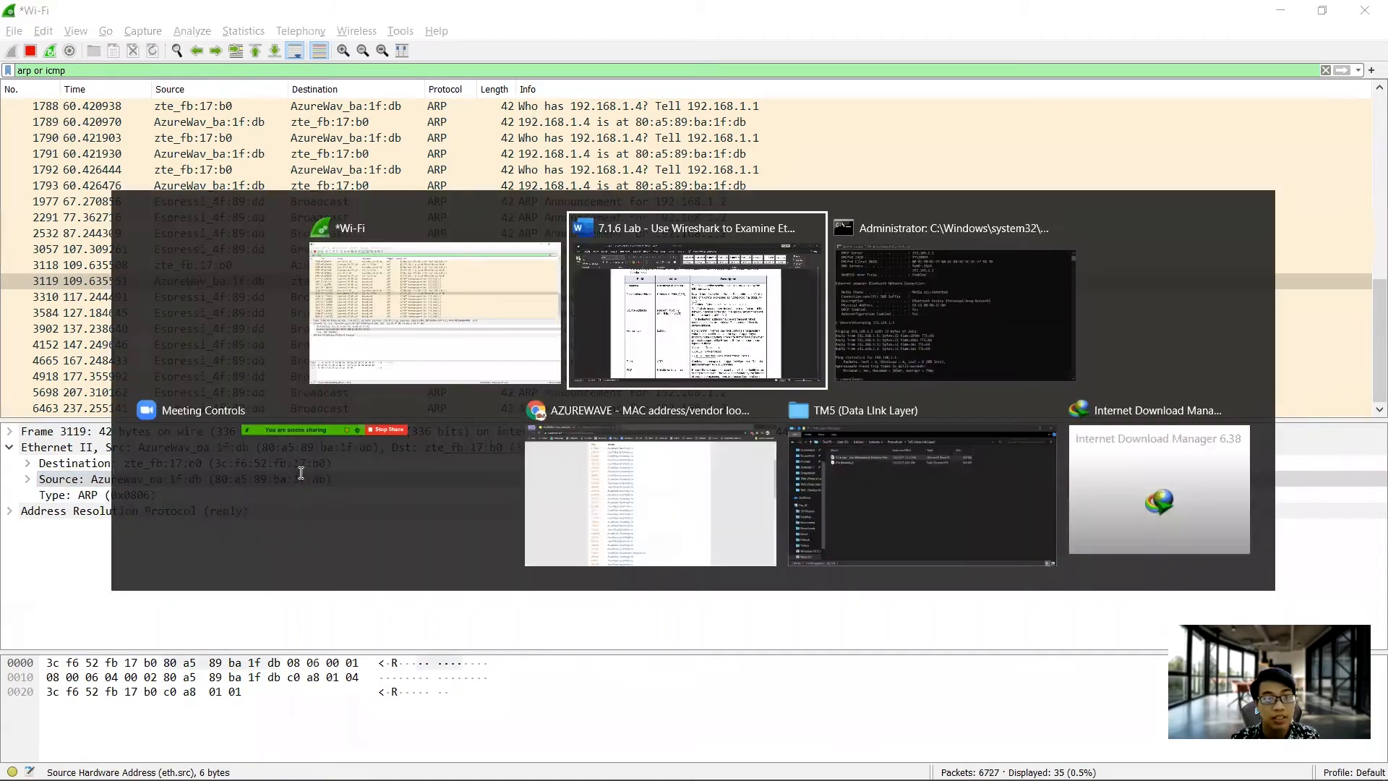
key(alt+Tab)
key(alt+Tab)
key(alt+Tab)
key(alt+Tab)
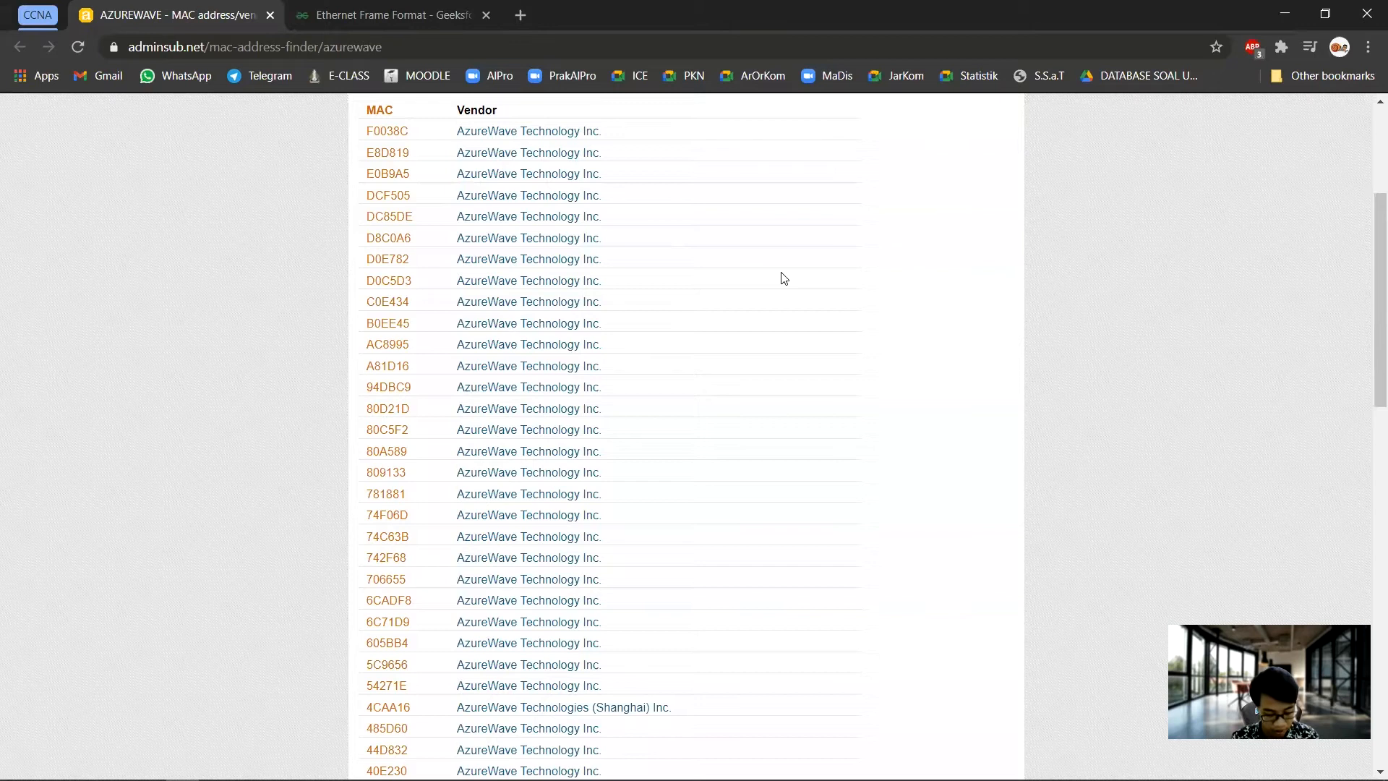
key(ctrl+f)
text(80a5)
key(alt+Tab)
key(alt+Tab)
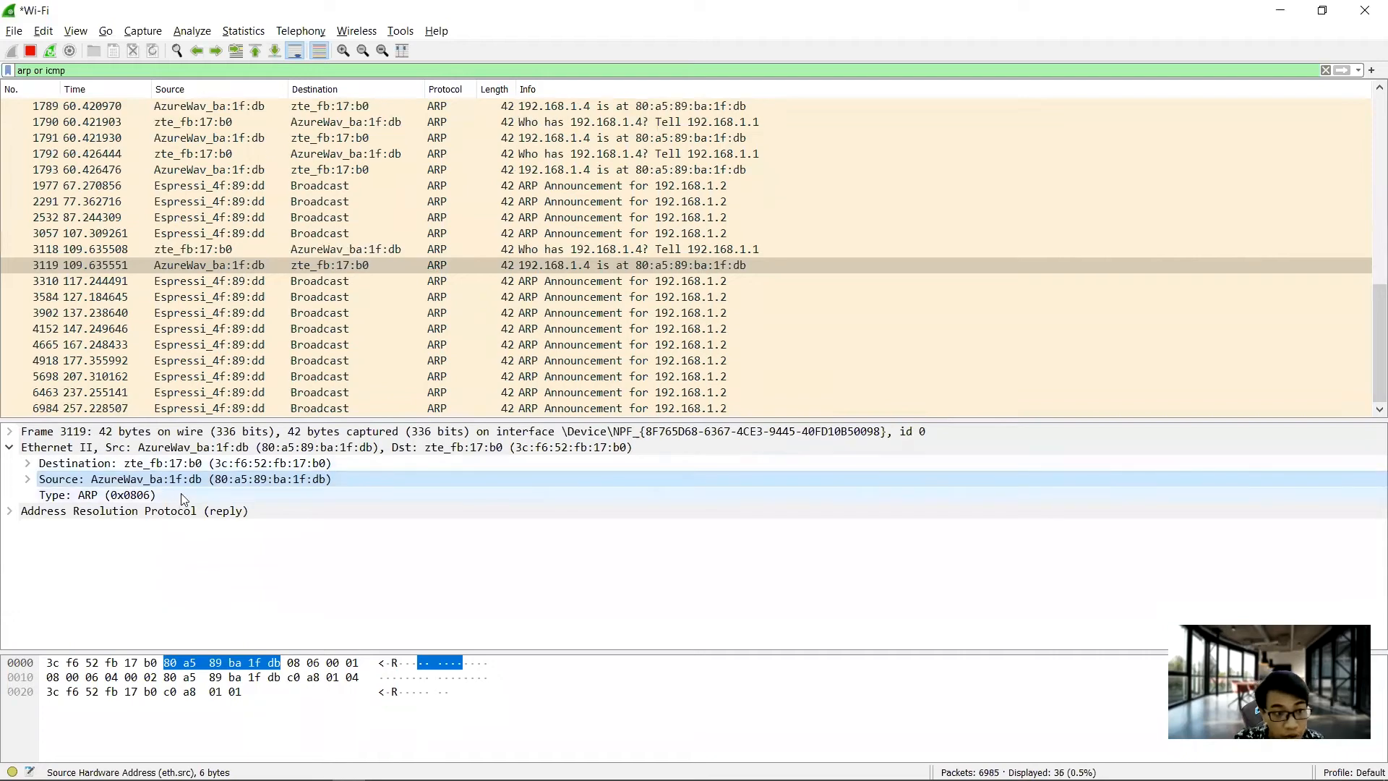
key(alt+Tab)
text(89)
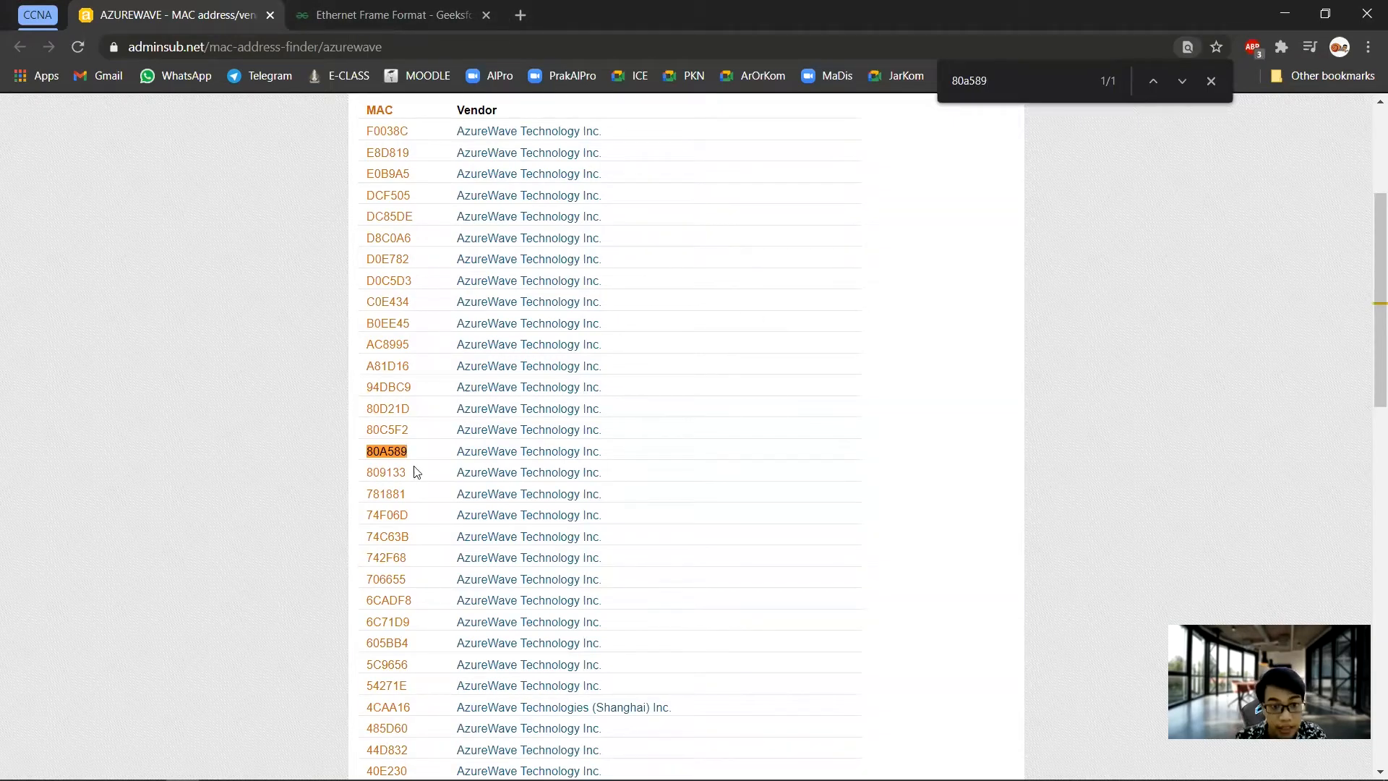
drag(363, 455, 288, 450)
click(288, 445)
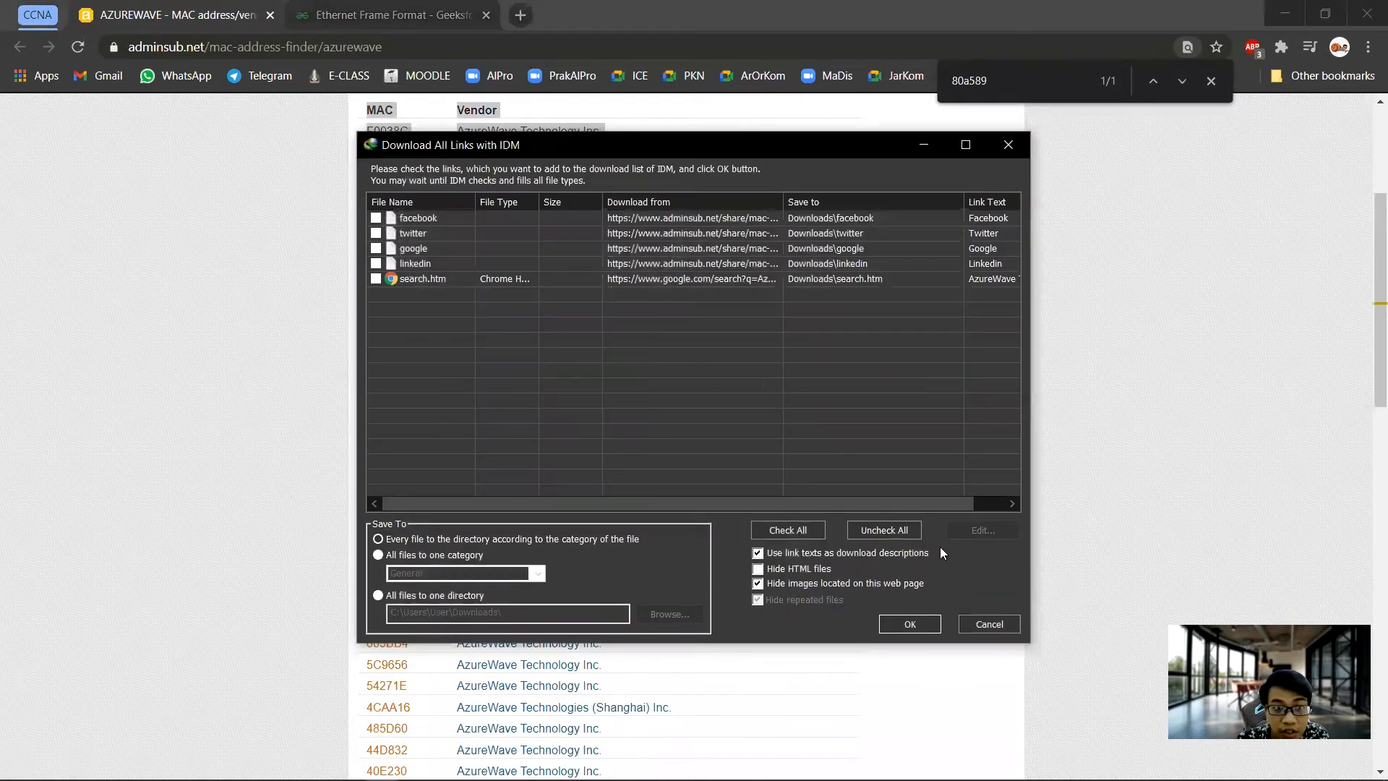
click(981, 618)
click(325, 461)
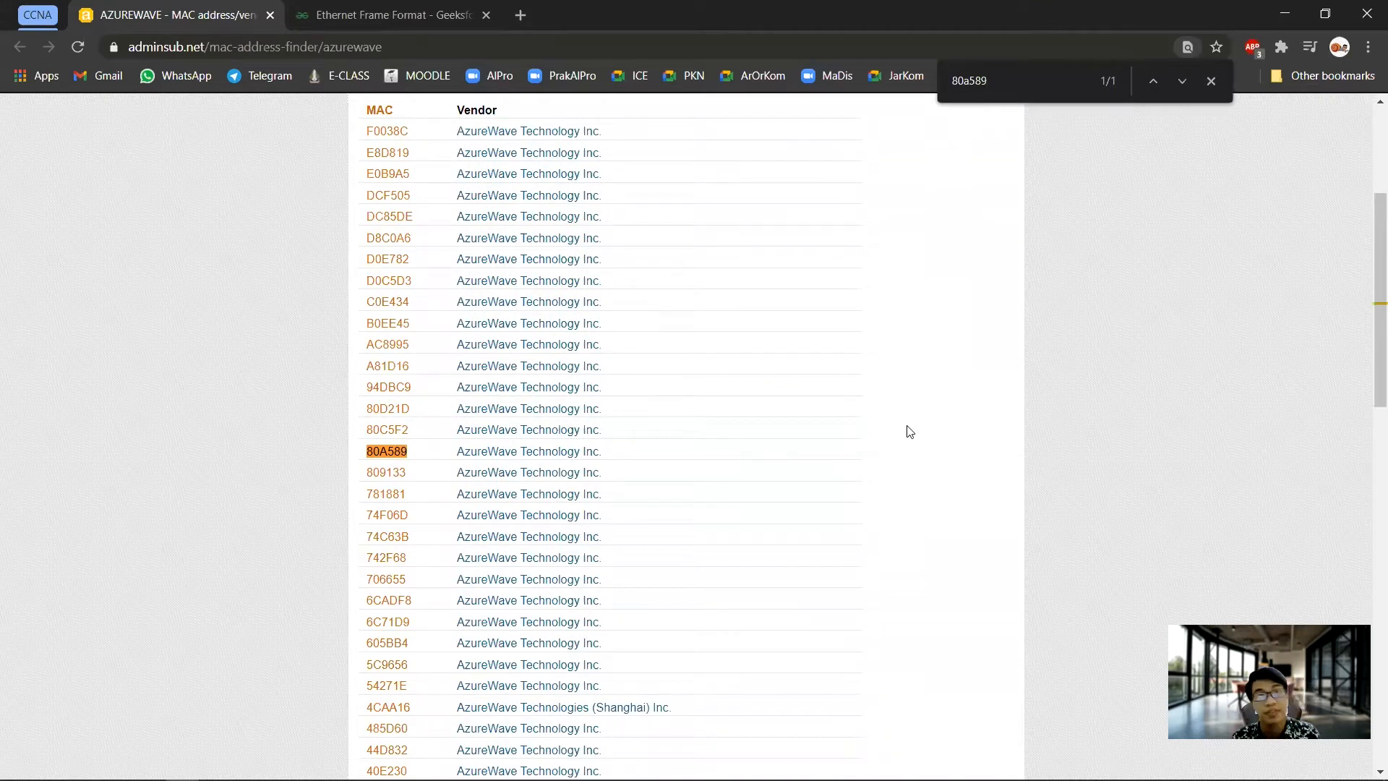
Step: Compare the Frame Type value in the Word table with the Type field of frame 3119 in Wireshark
key(alt+Tab)
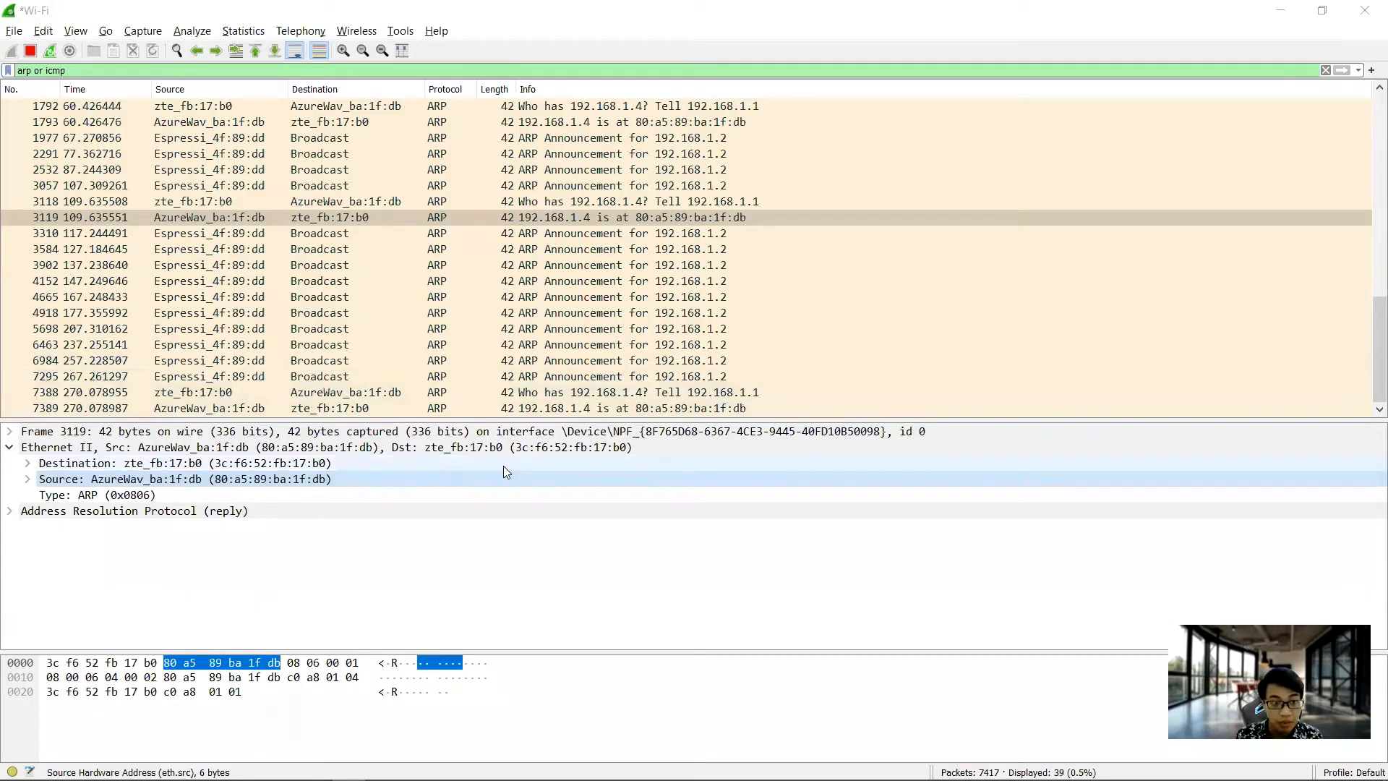
key(alt+Tab)
key(alt+Tab)
scroll(571, 440, down, 3)
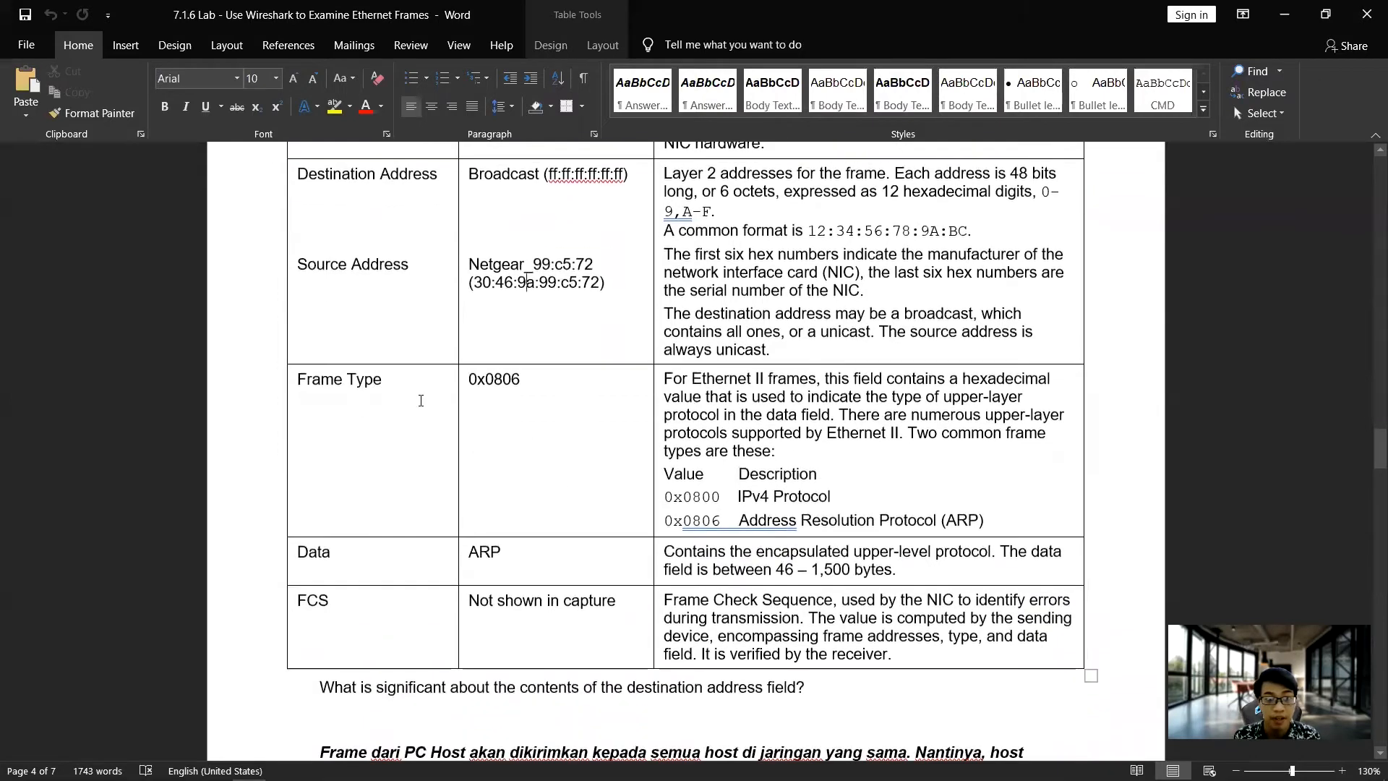
key(alt+Tab)
click(55, 479)
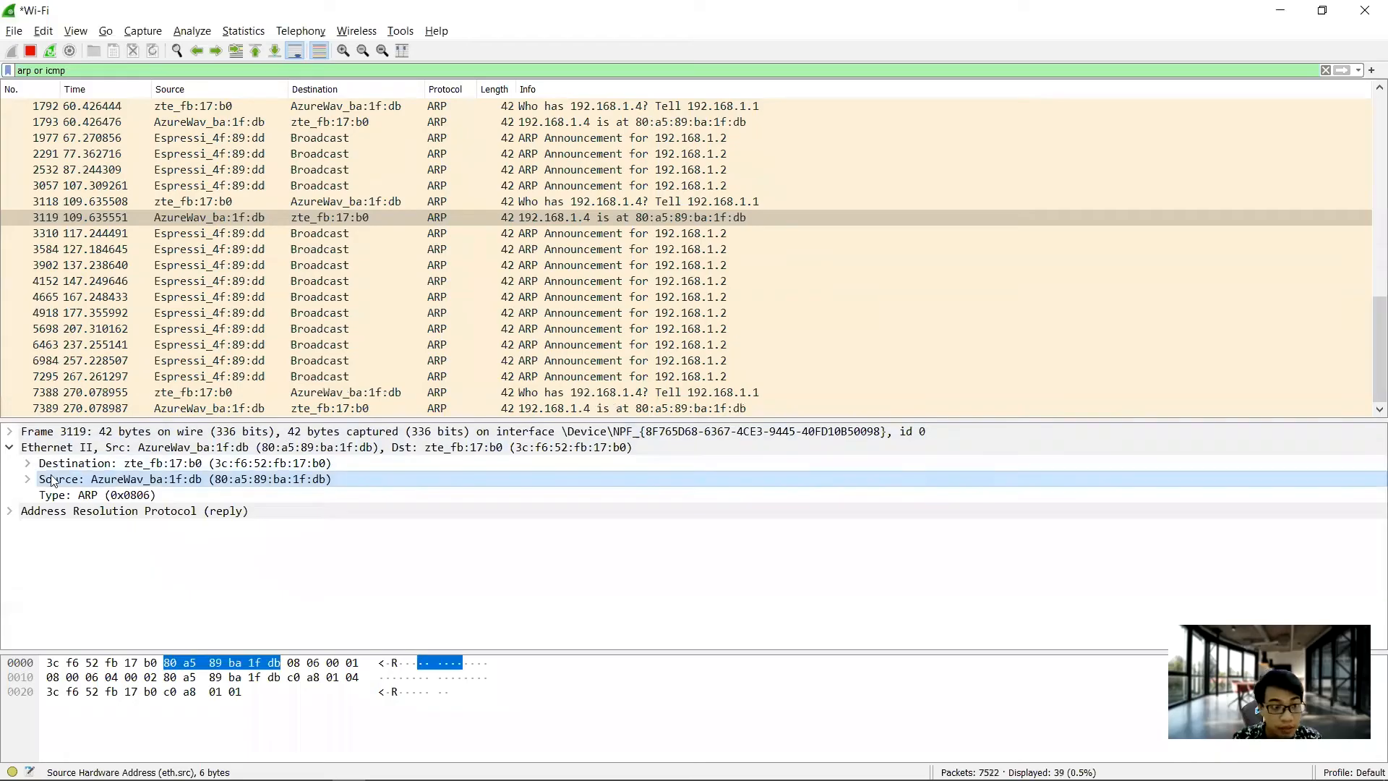
click(72, 497)
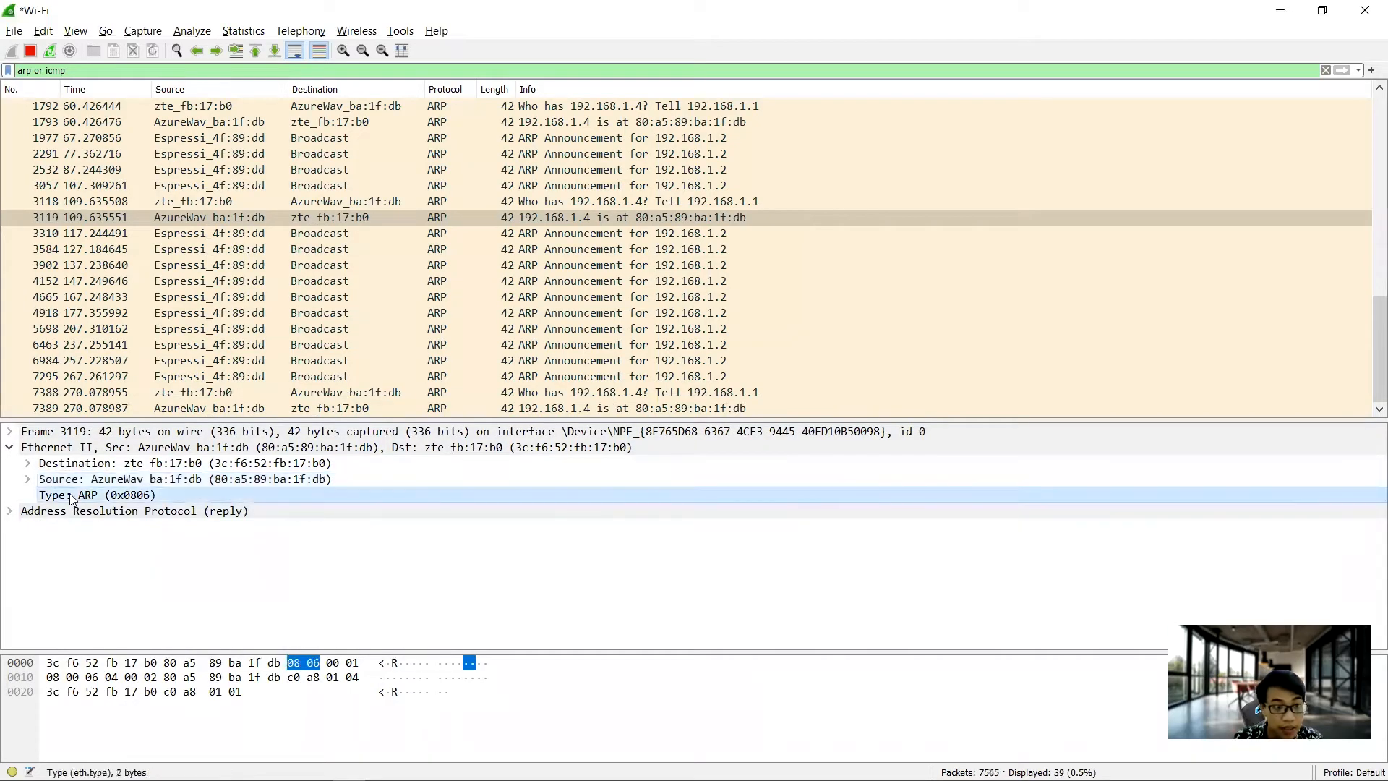
key(alt+Tab)
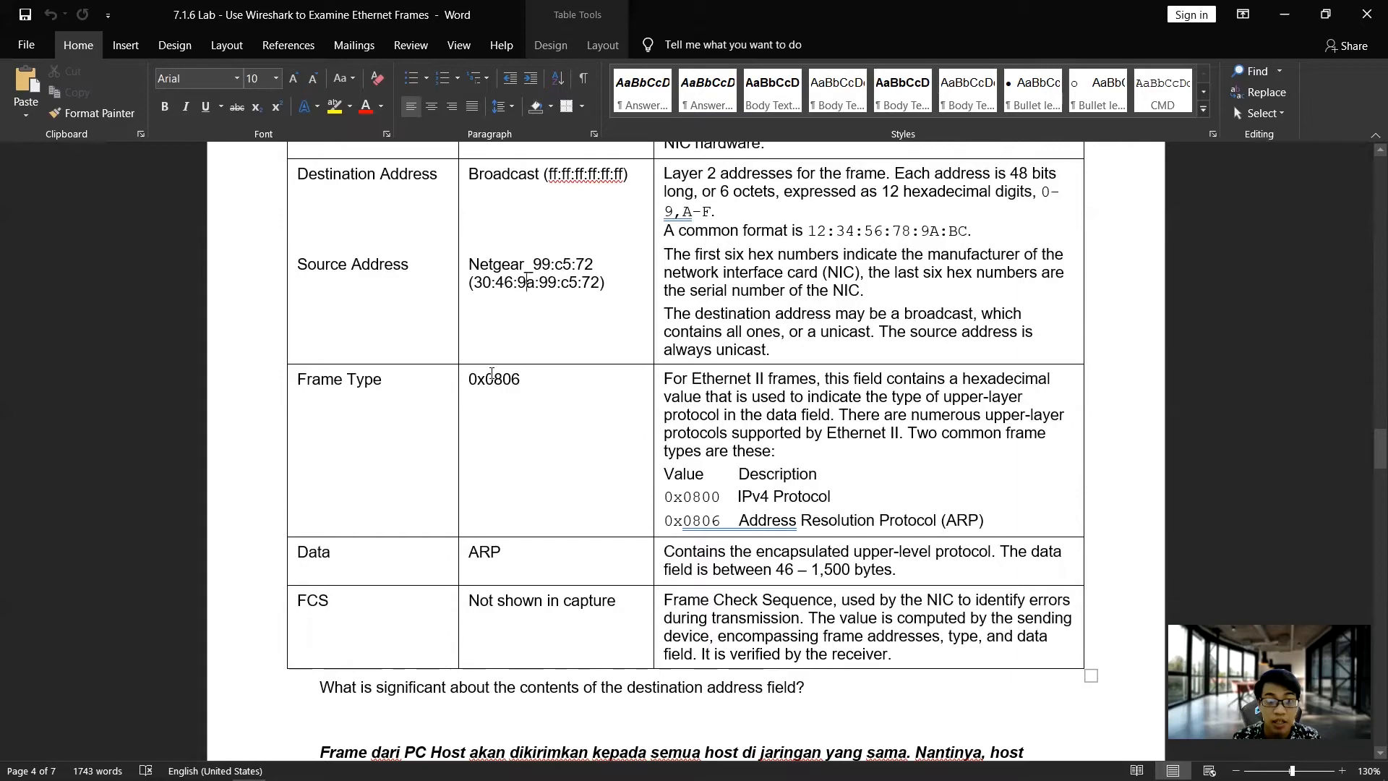
key(alt+Tab)
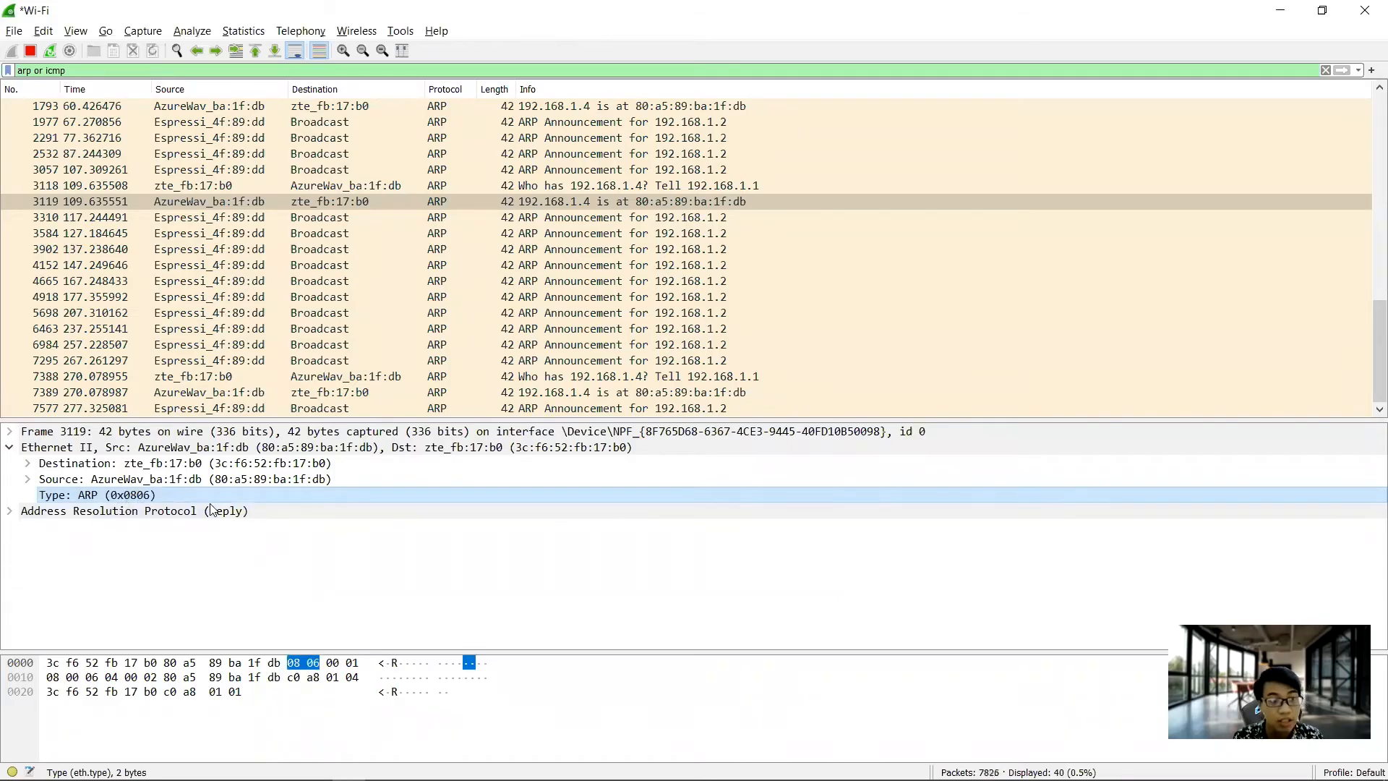
Step: Return to the Word document and examine the common frame types 0x0800 and 0x0806 in the Frame Type description
key(alt+Tab)
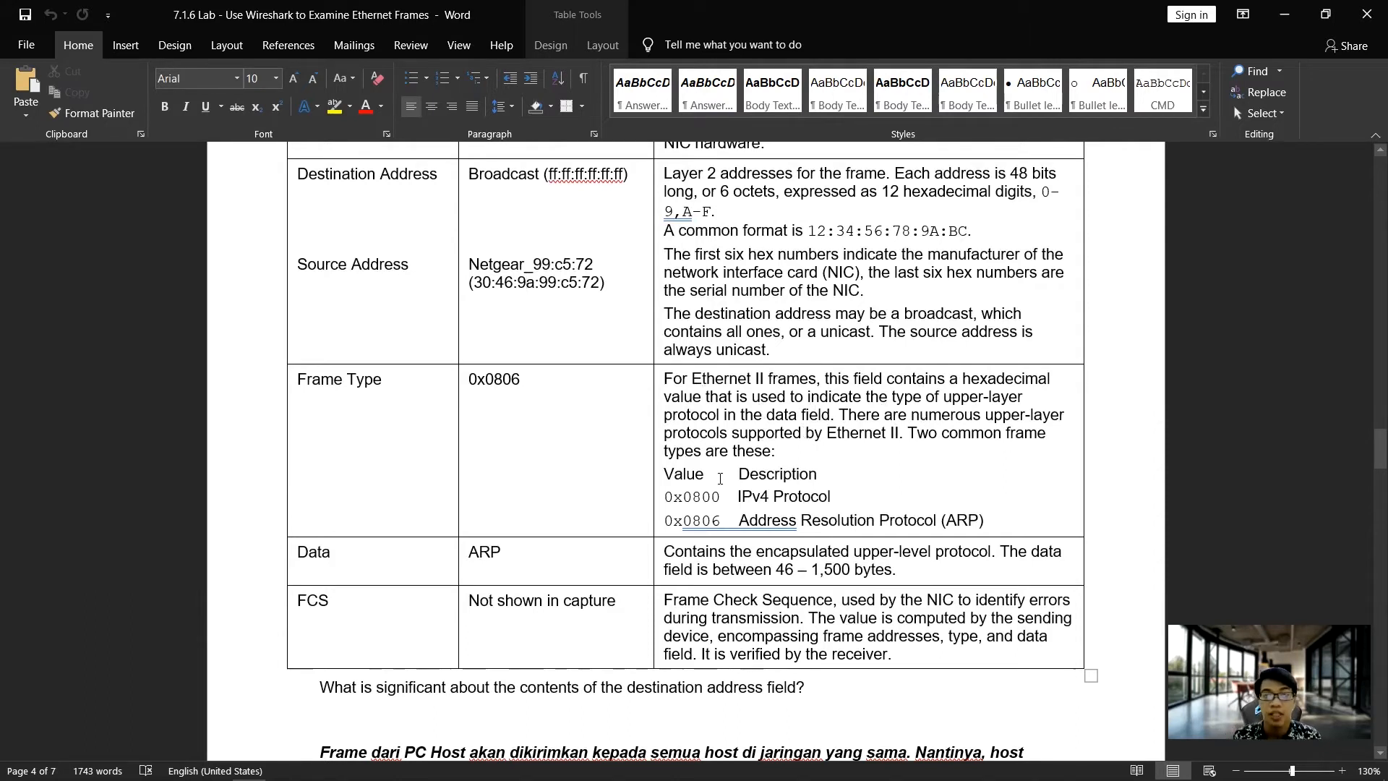
drag(1021, 522, 860, 510)
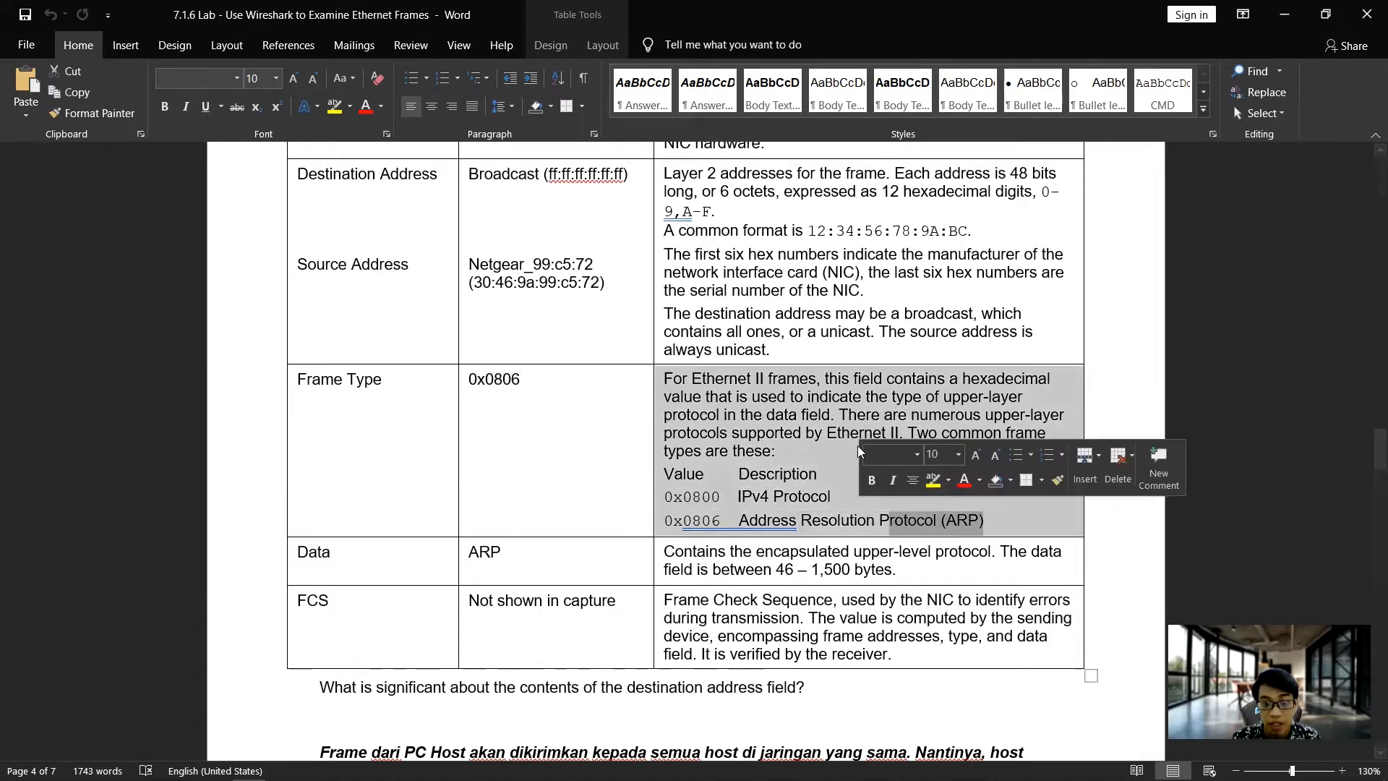
click(759, 498)
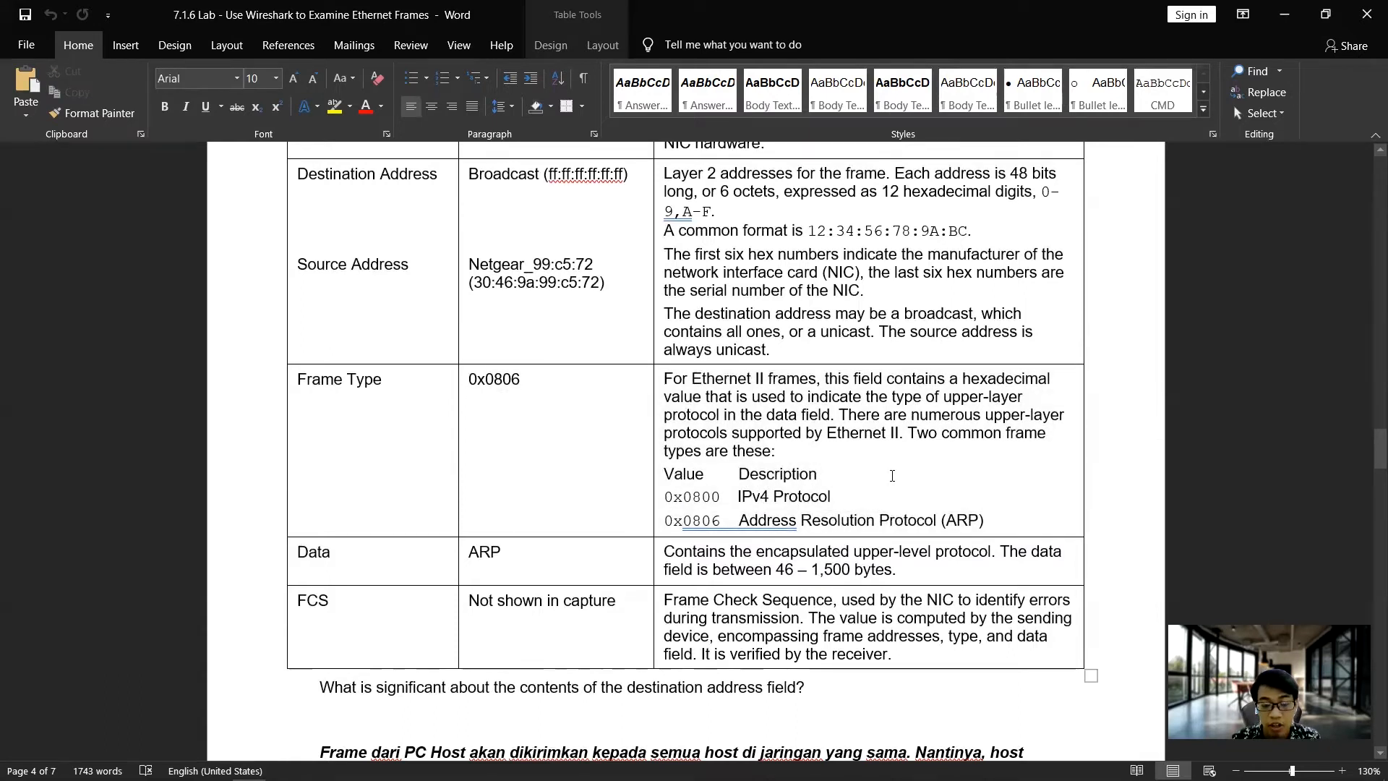
Step: Check the table's Data row against frame 3119's Address Resolution Protocol entry in Wireshark, and return to Word for the FCS row
scroll(885, 489, down, 3)
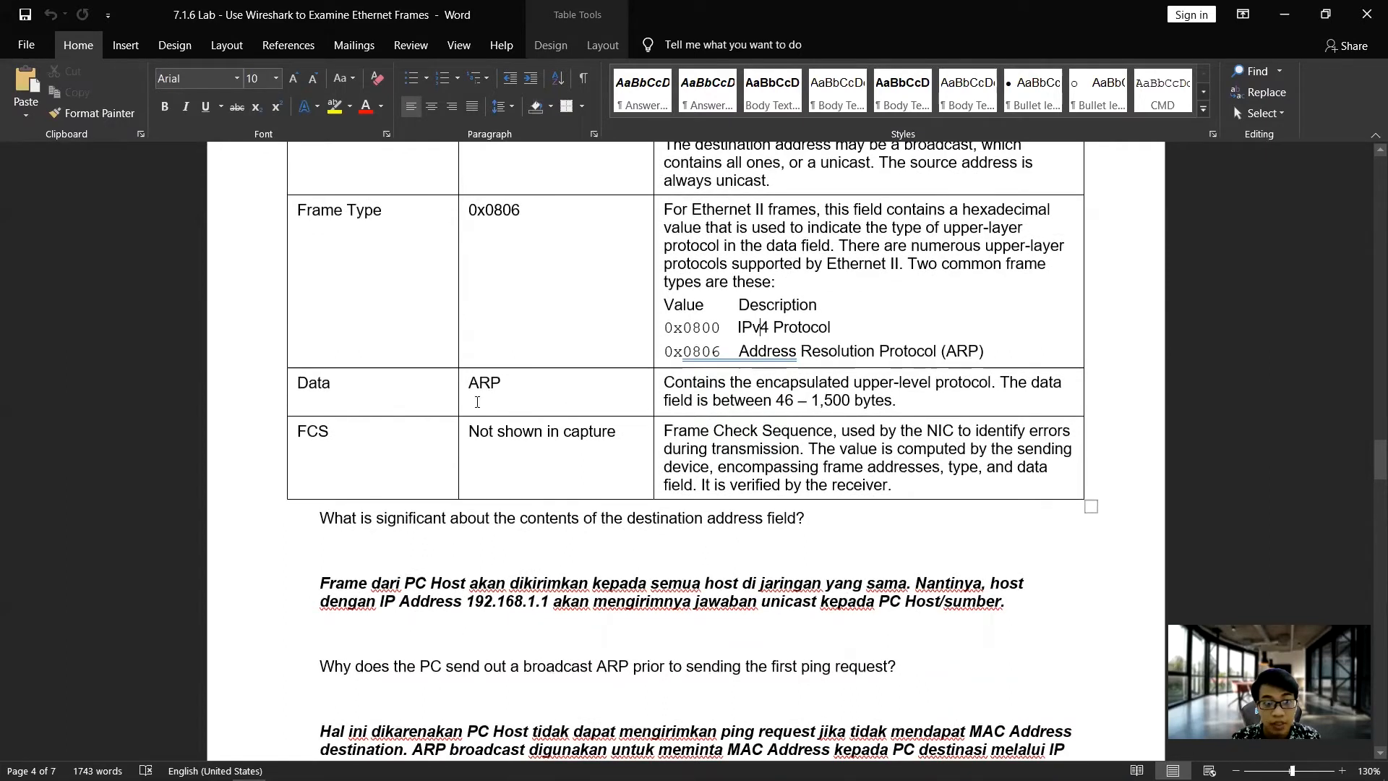
key(alt+Tab)
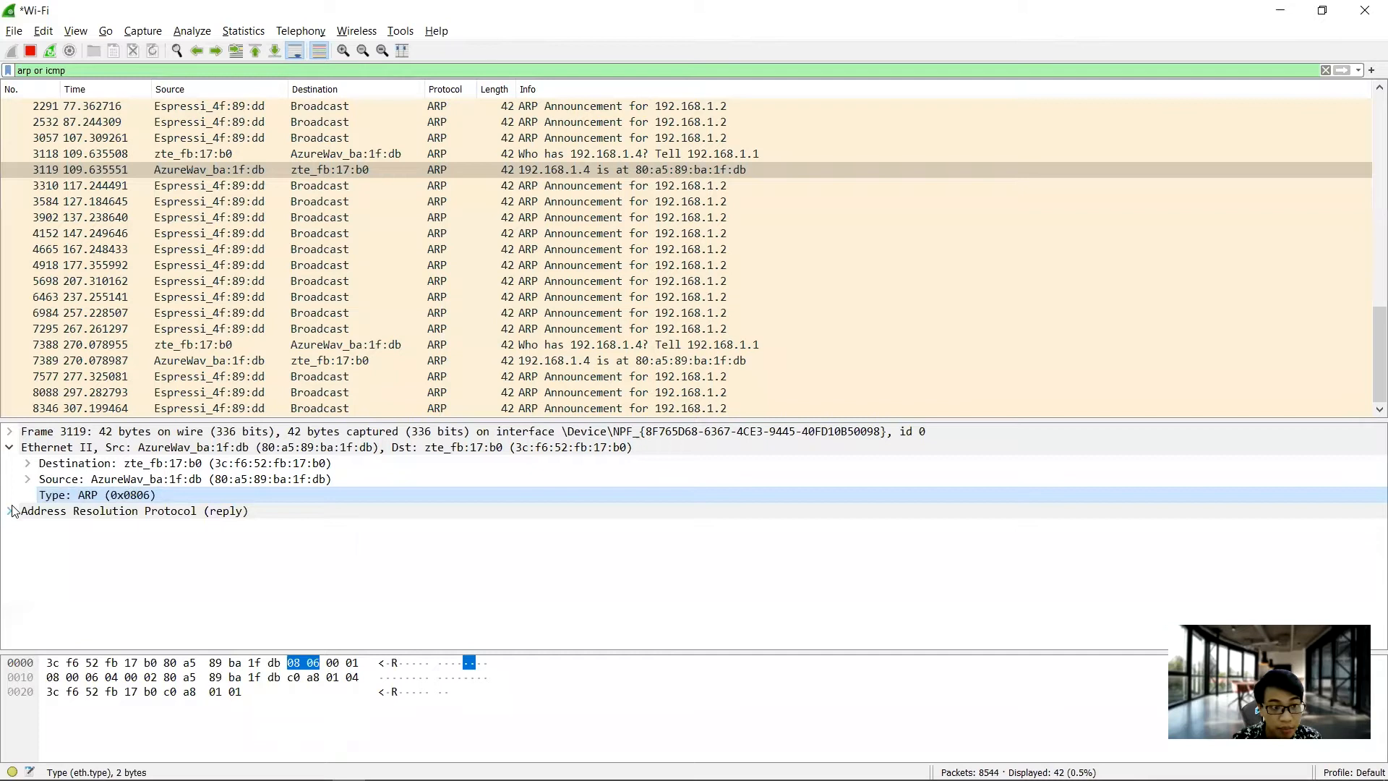
click(12, 511)
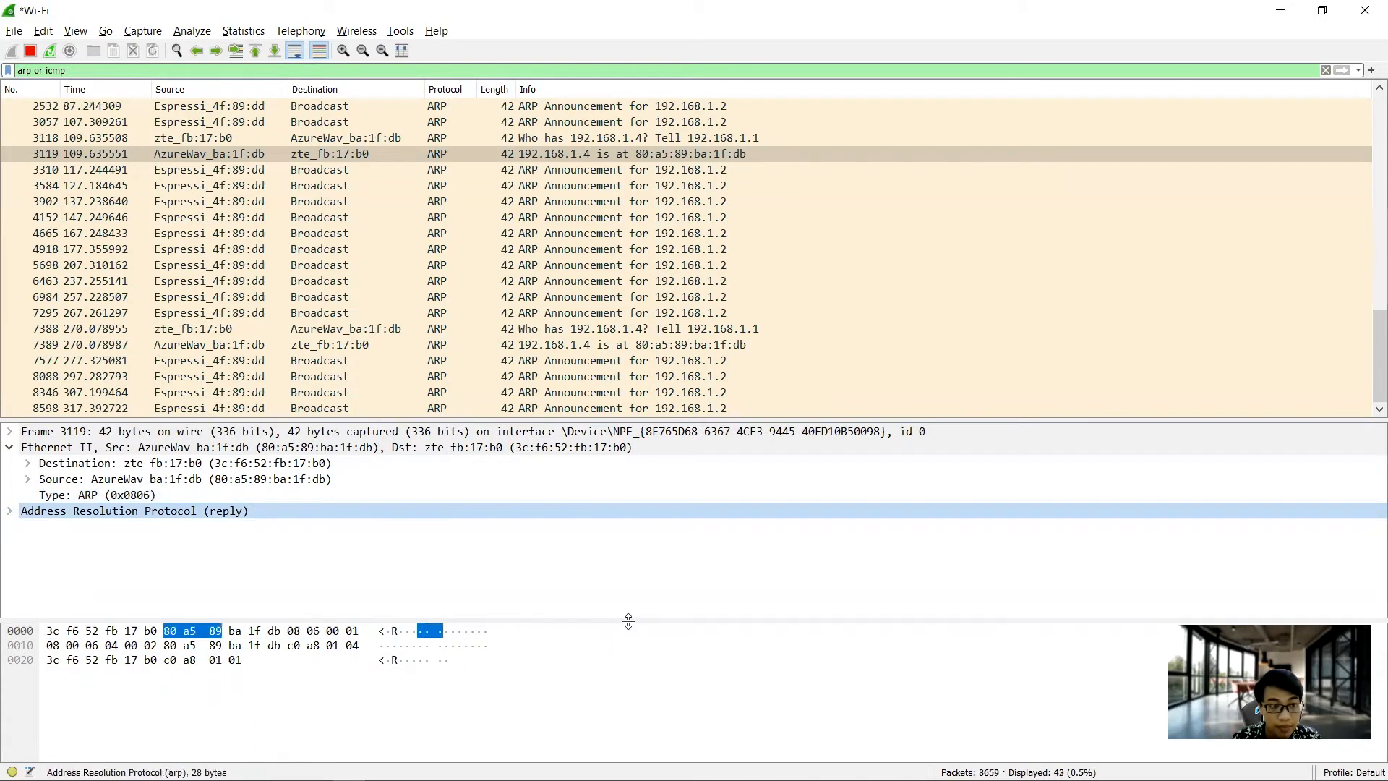
key(alt+Tab)
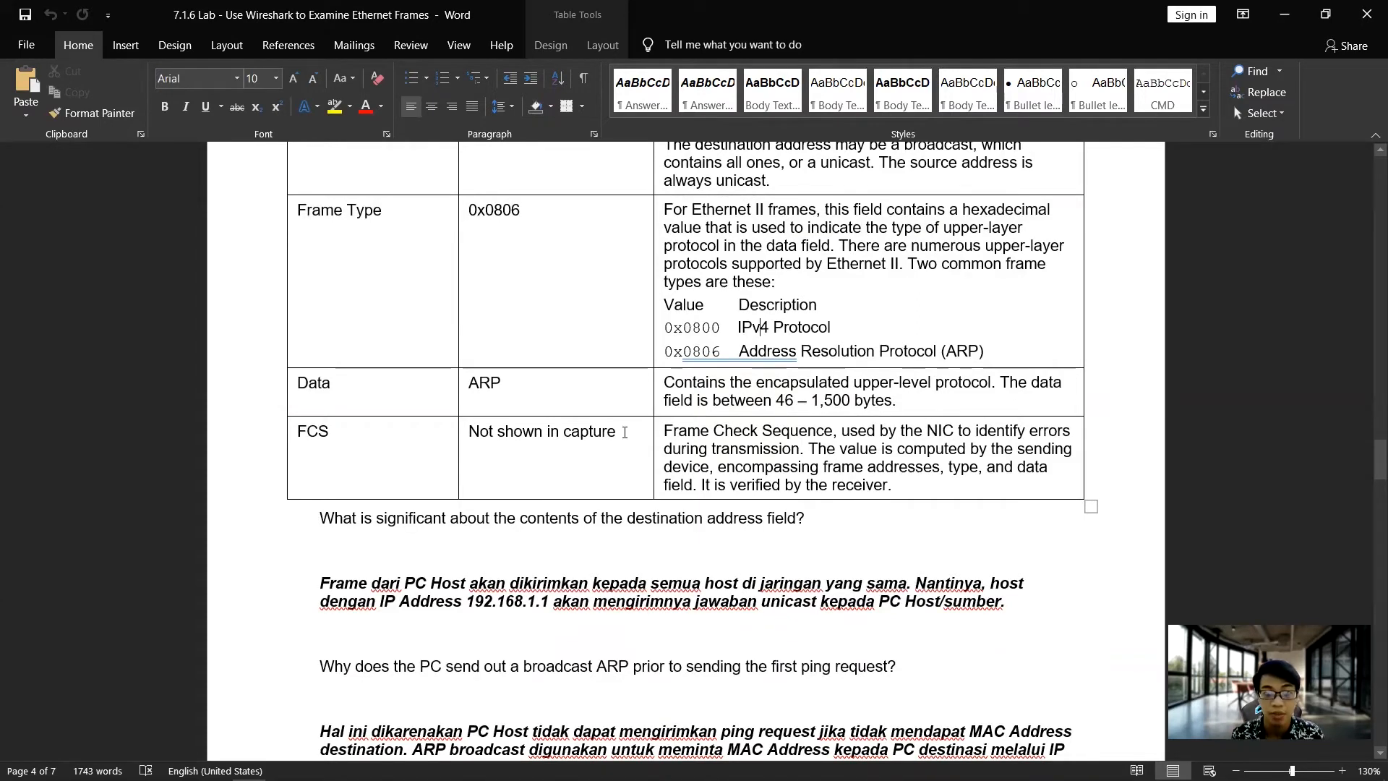
Step: Switch to Wireshark and expand the Address Resolution Protocol section of frame 3119 to review its sender and target addresses
key(alt+Tab)
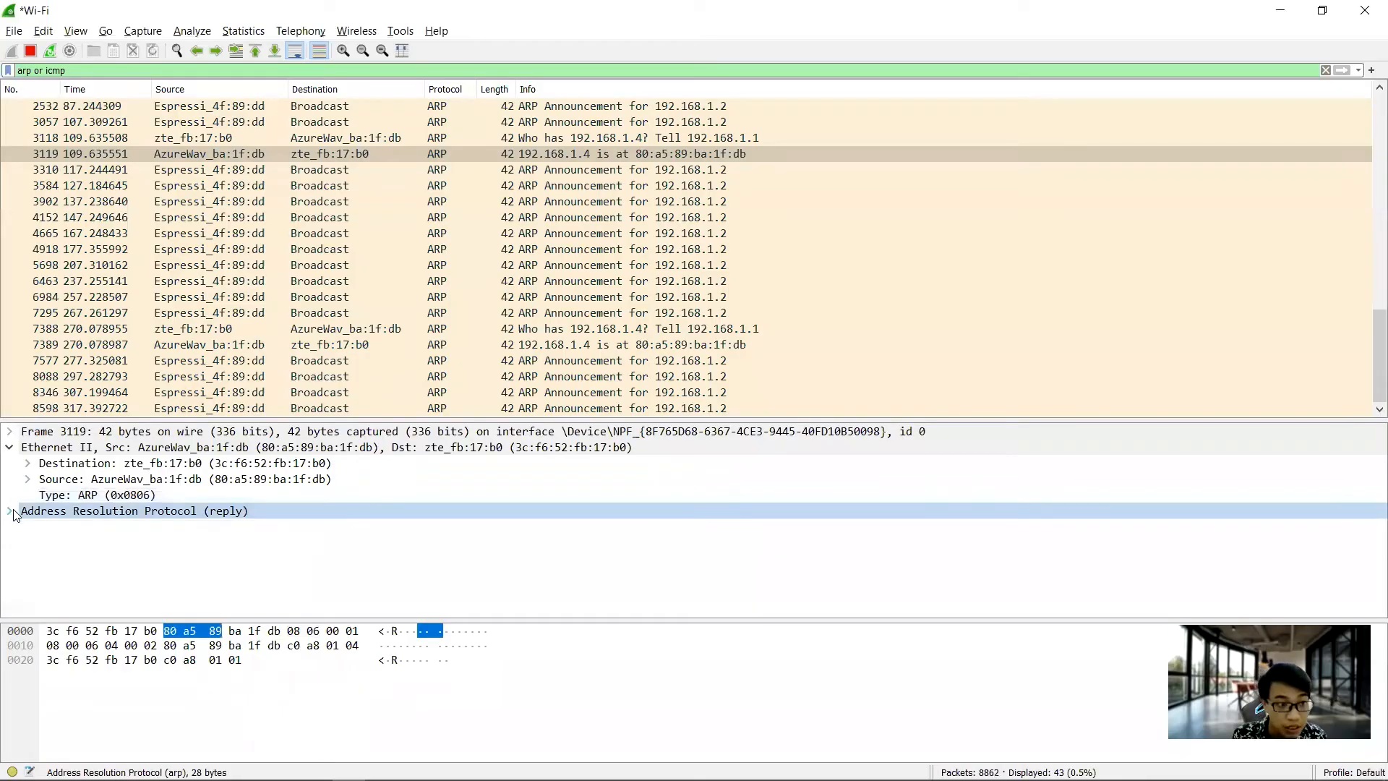
click(12, 511)
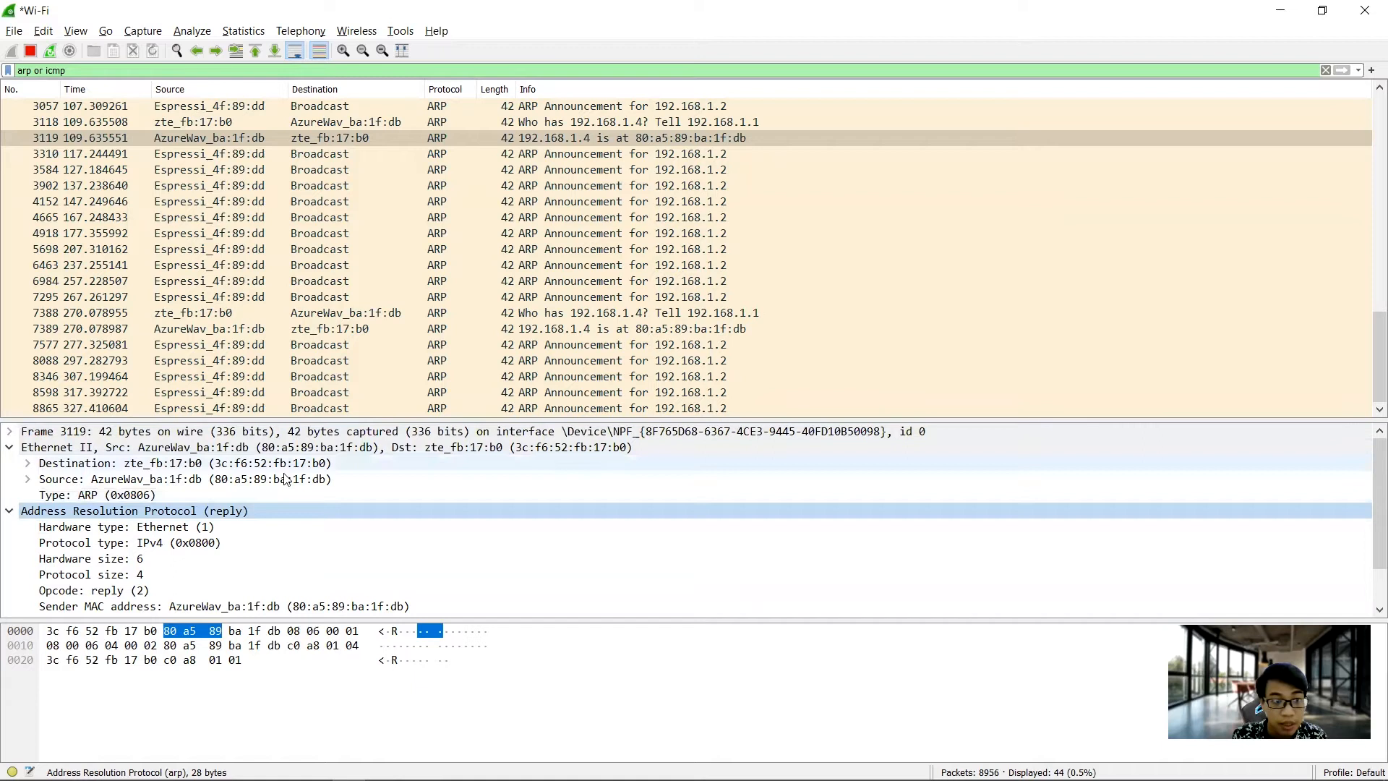
scroll(238, 552, down, 1)
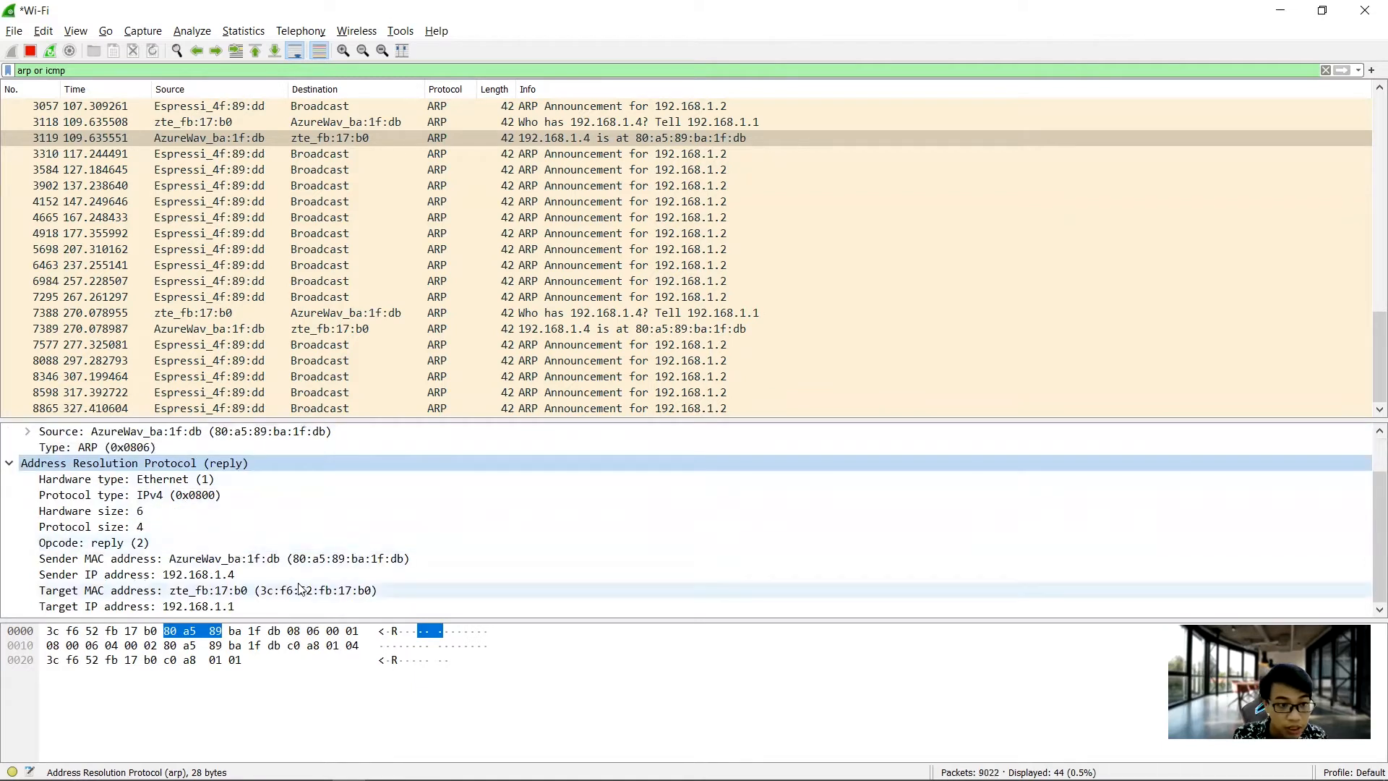
scroll(101, 524, up, 1)
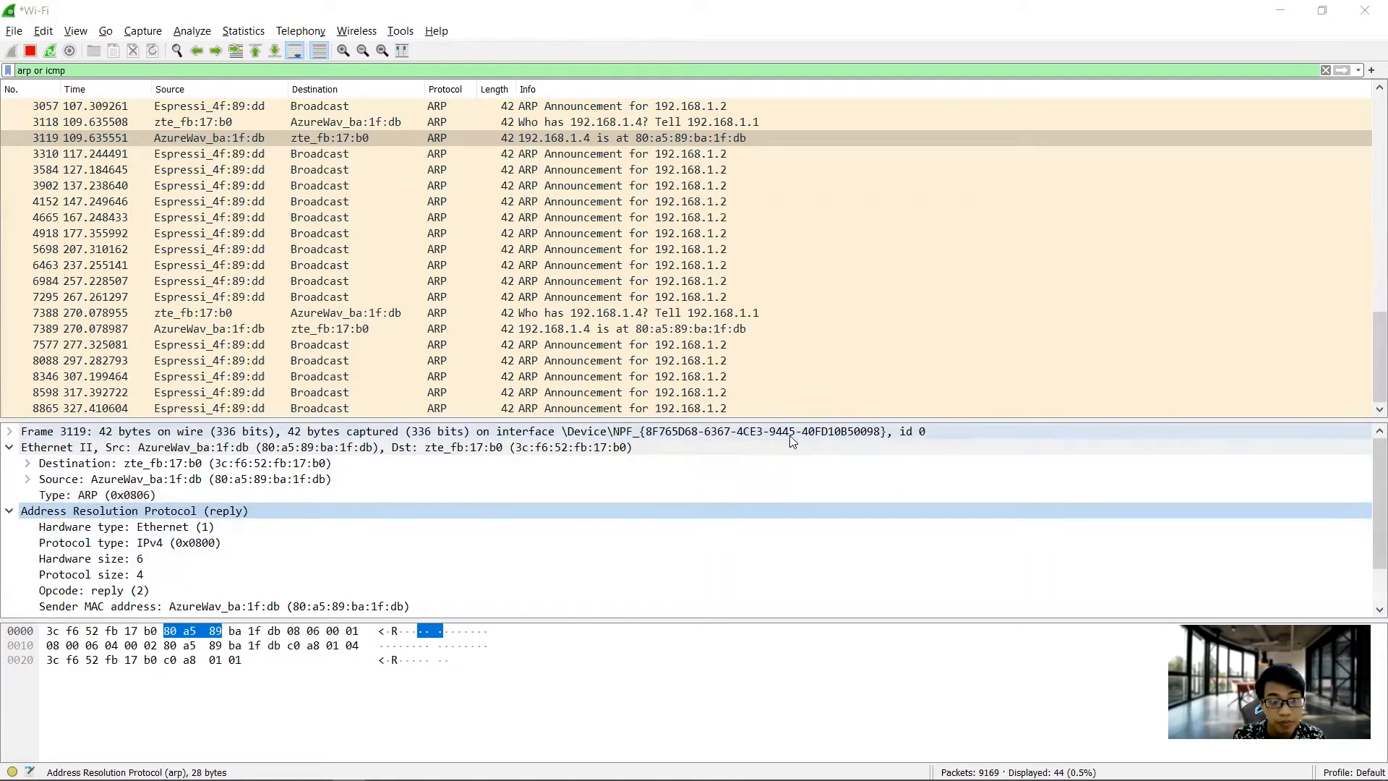
Step: Return to the Word document and read the answer about what is significant in the destination address field
key(alt+Tab)
scroll(606, 589, down, 3)
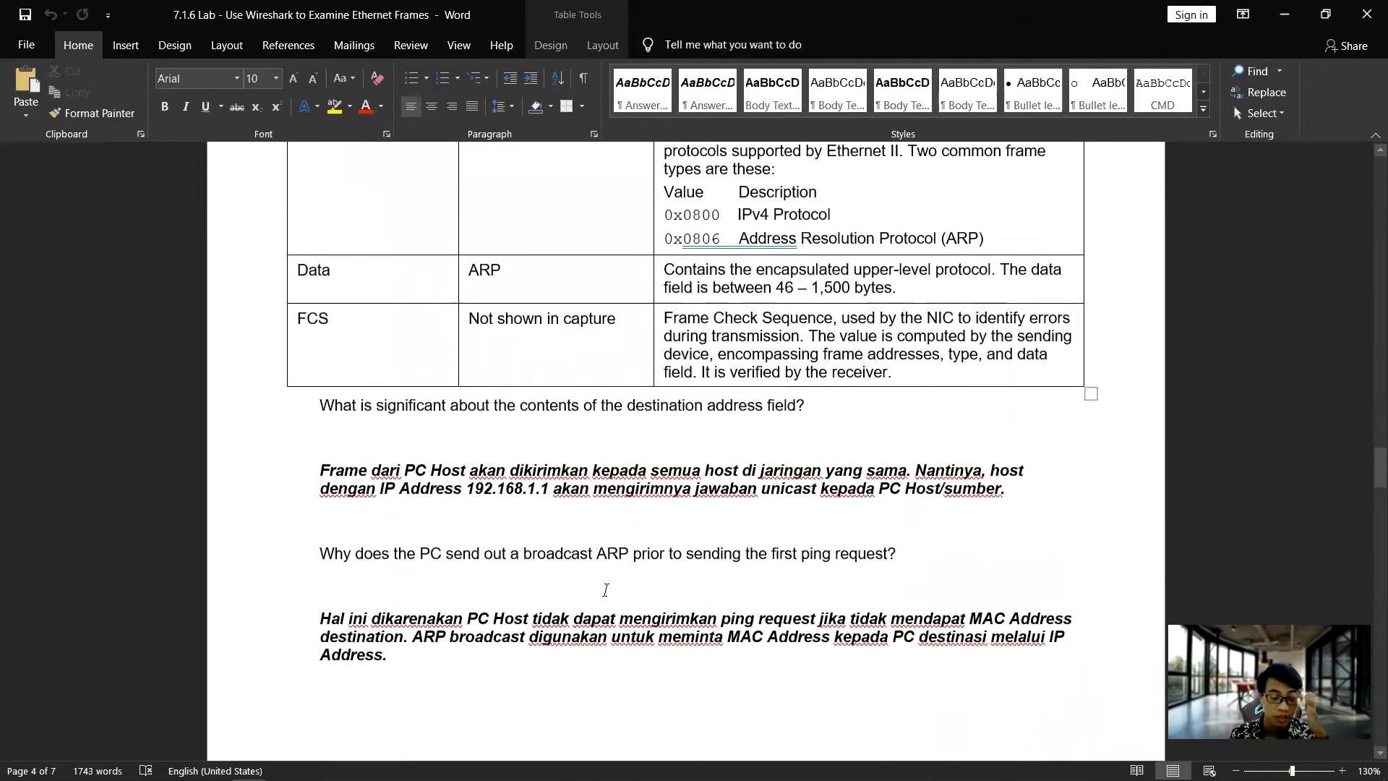
click(301, 476)
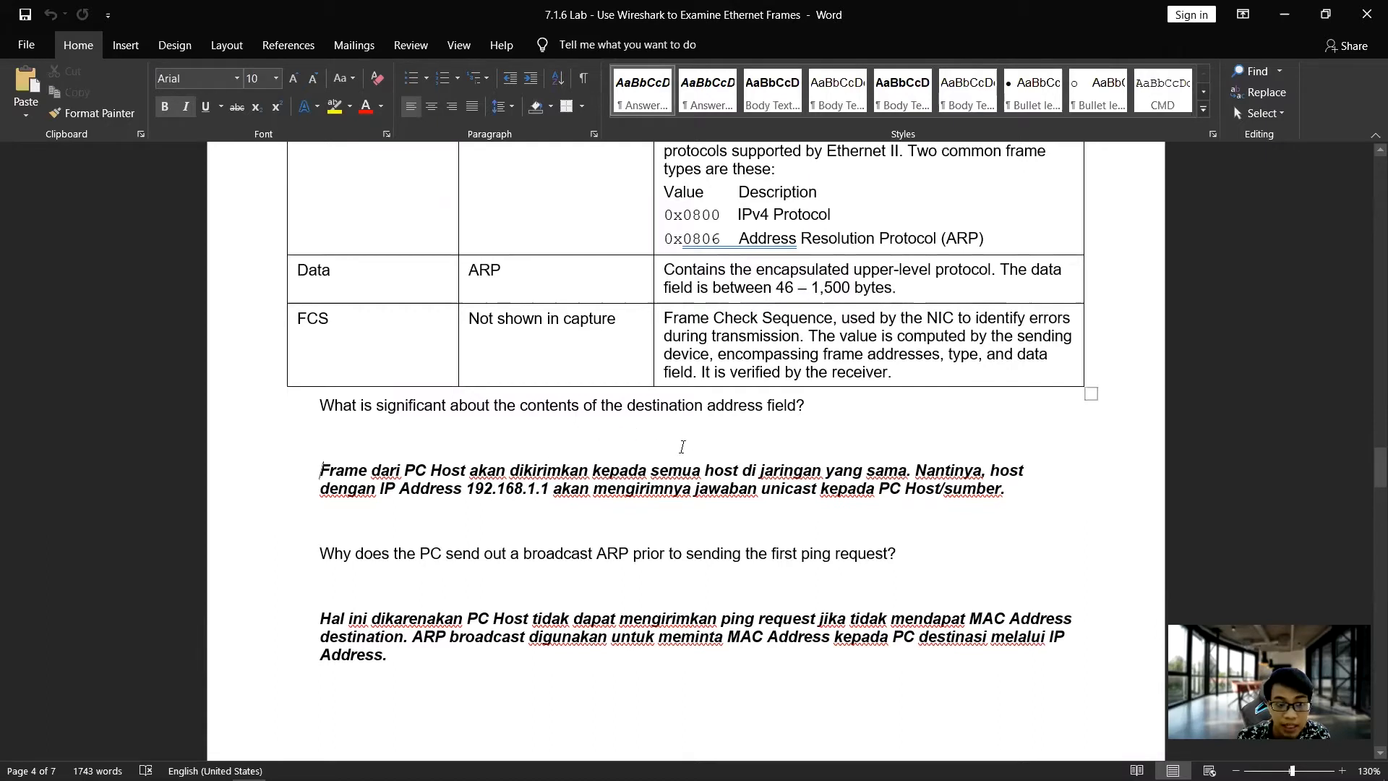
drag(321, 466, 910, 469)
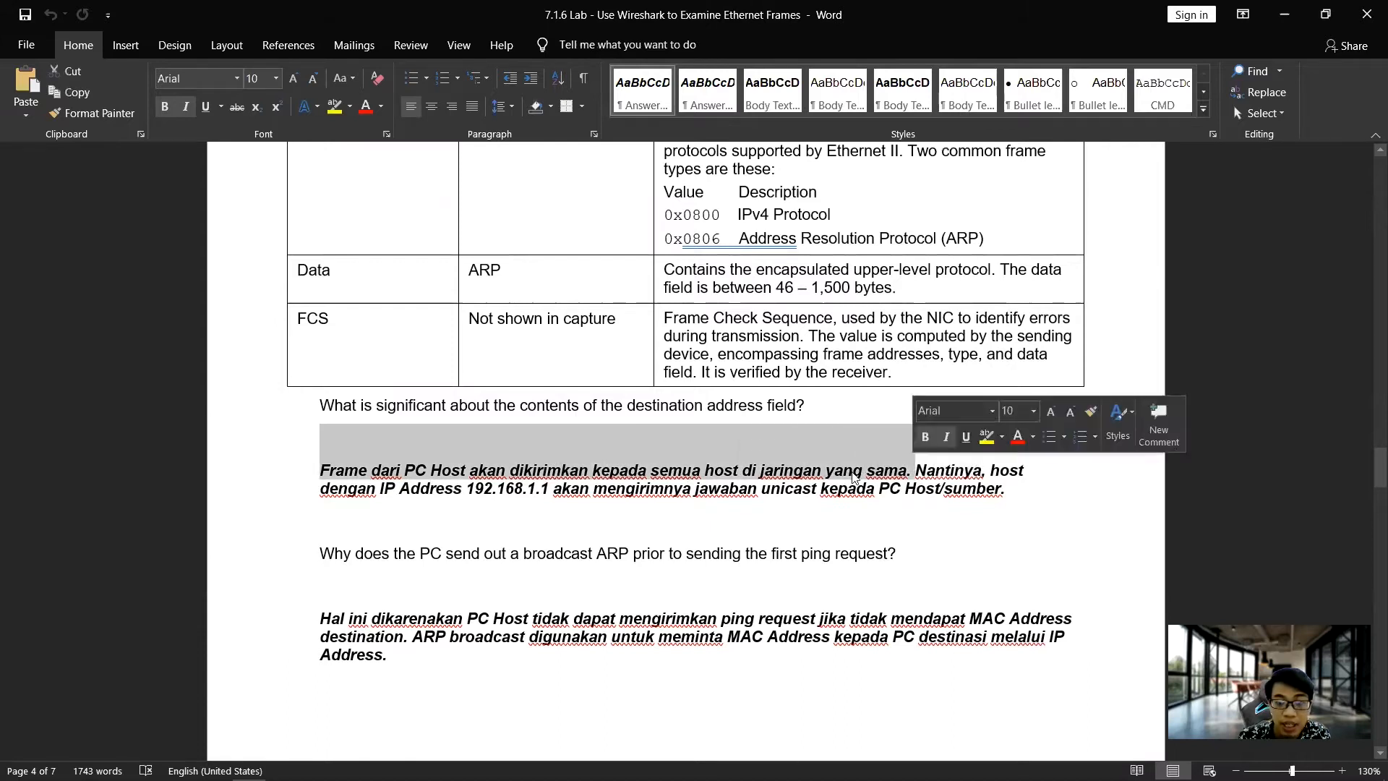
click(648, 471)
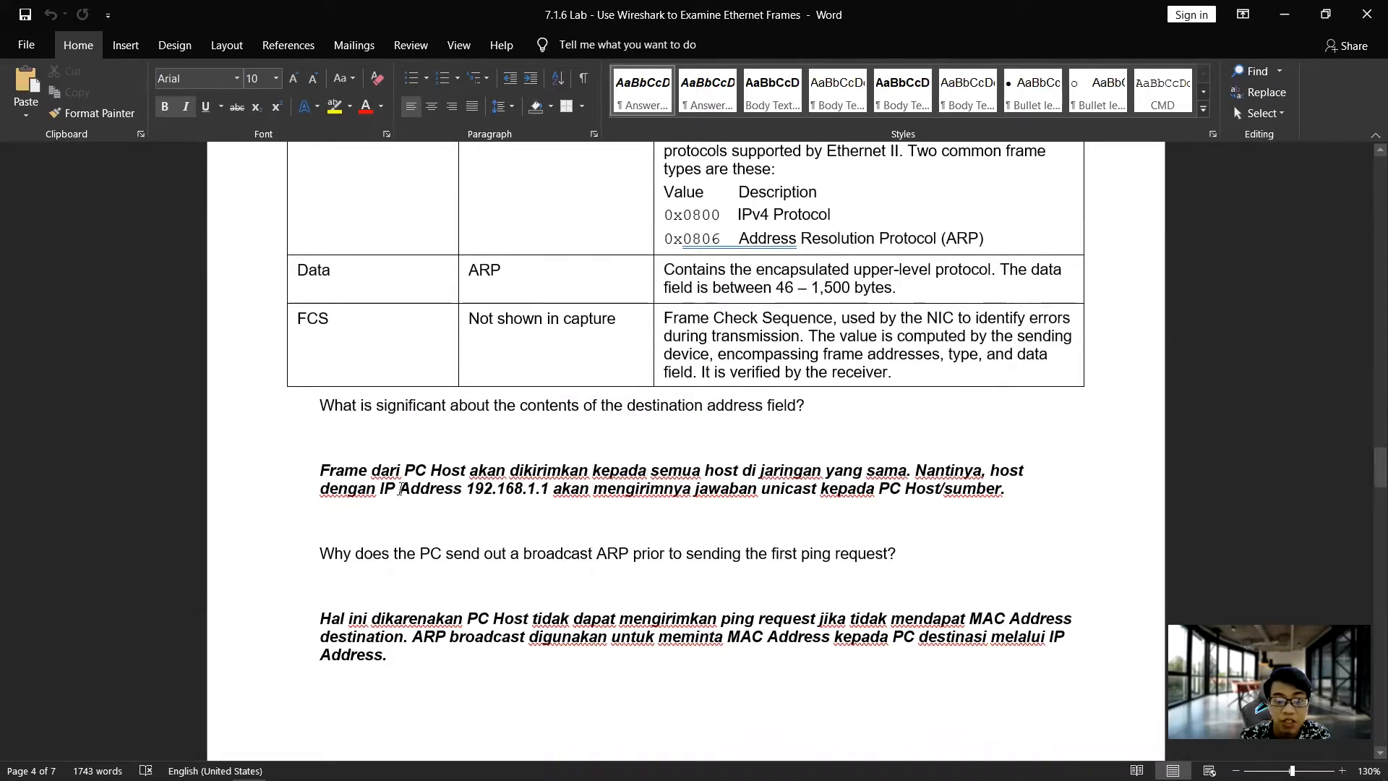
Step: Trace the destination address answer's wording from the PC Host frame to the host with IP Address 192.168.1.1
drag(382, 488, 552, 493)
click(556, 502)
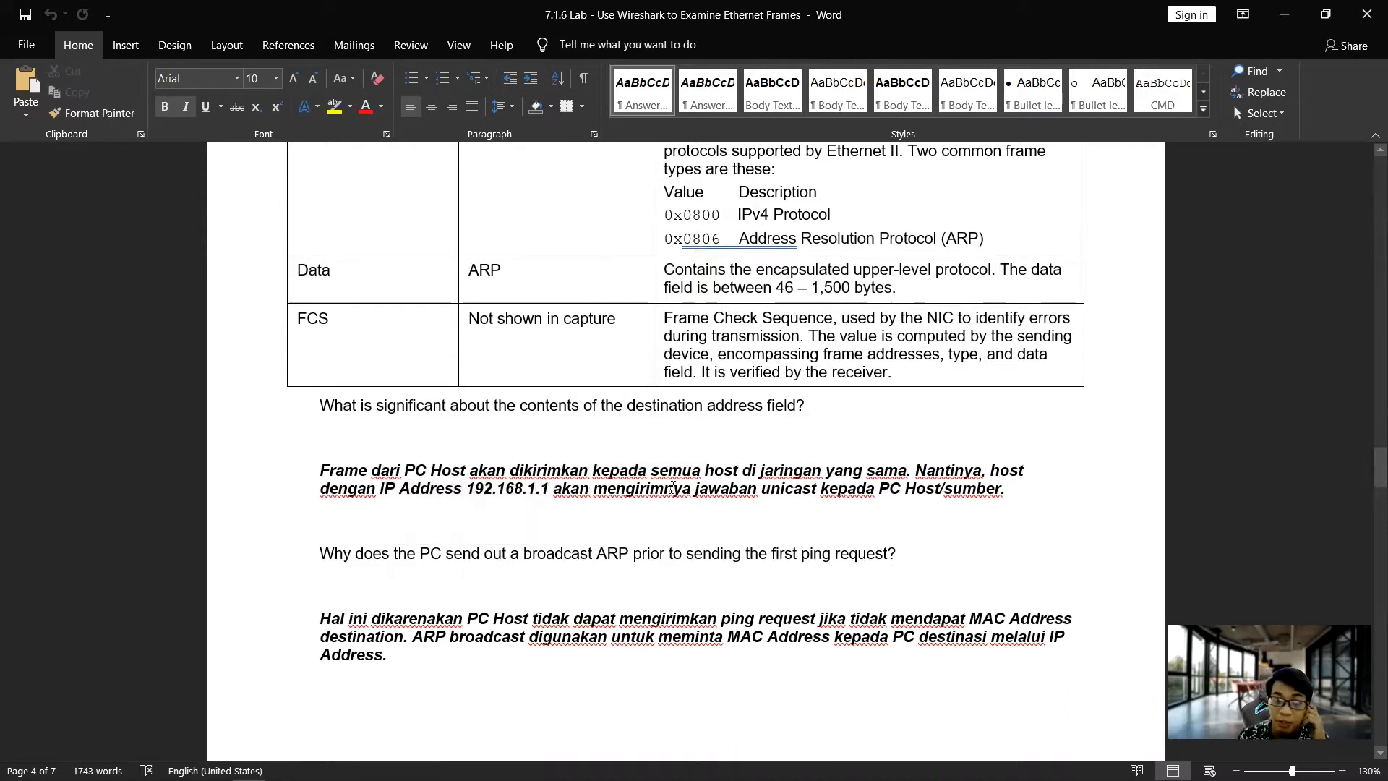
drag(311, 472, 539, 493)
click(756, 490)
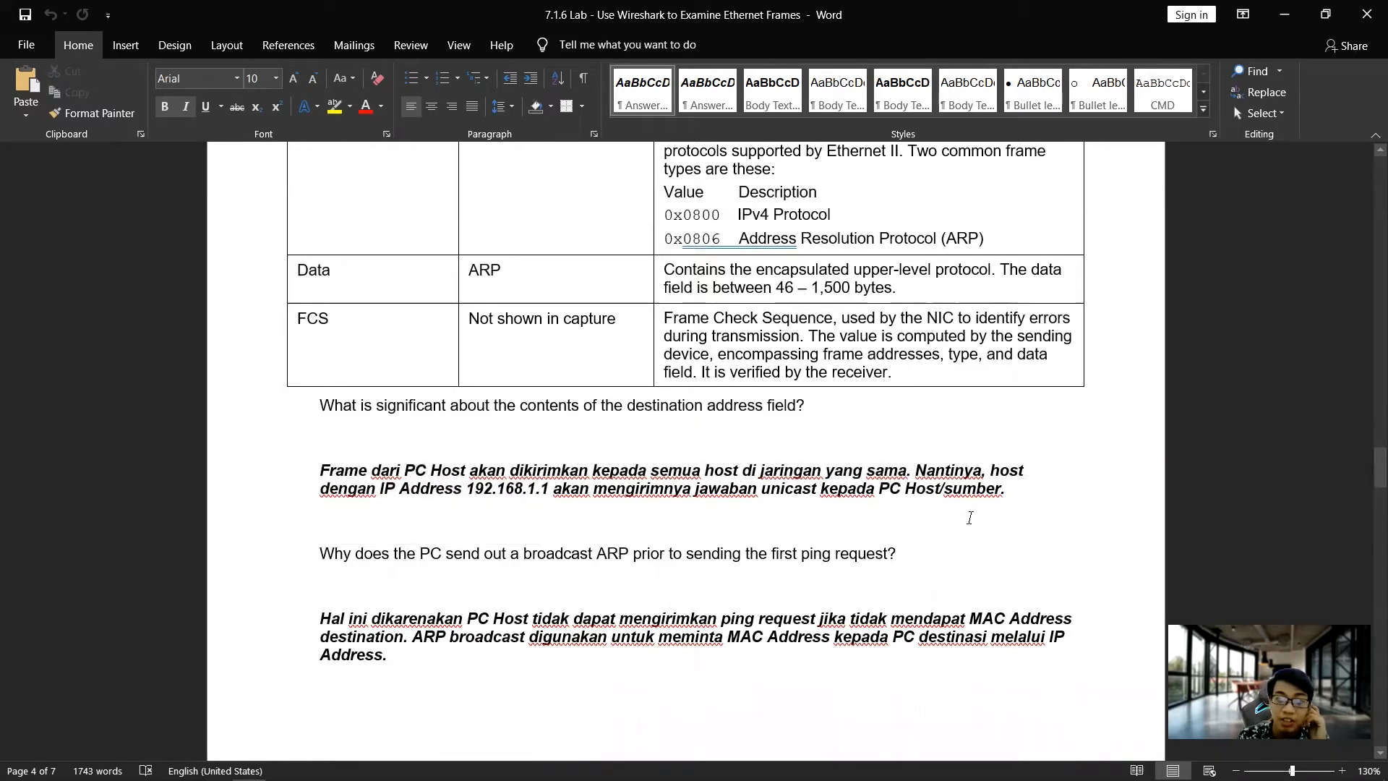
Step: Read the question about why the PC sends a broadcast ARP before the first ping request, along with its answer
scroll(470, 510, down, 3)
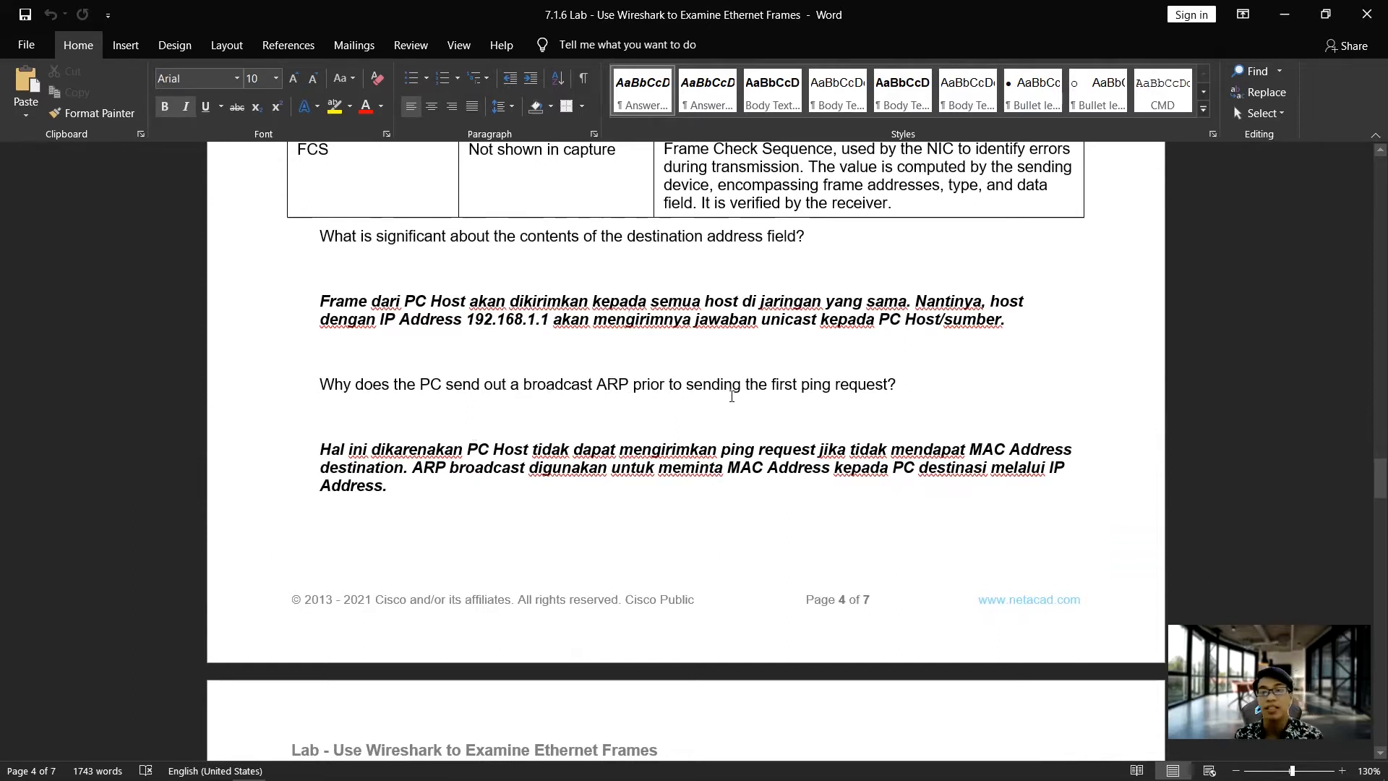
click(807, 387)
drag(686, 384, 839, 384)
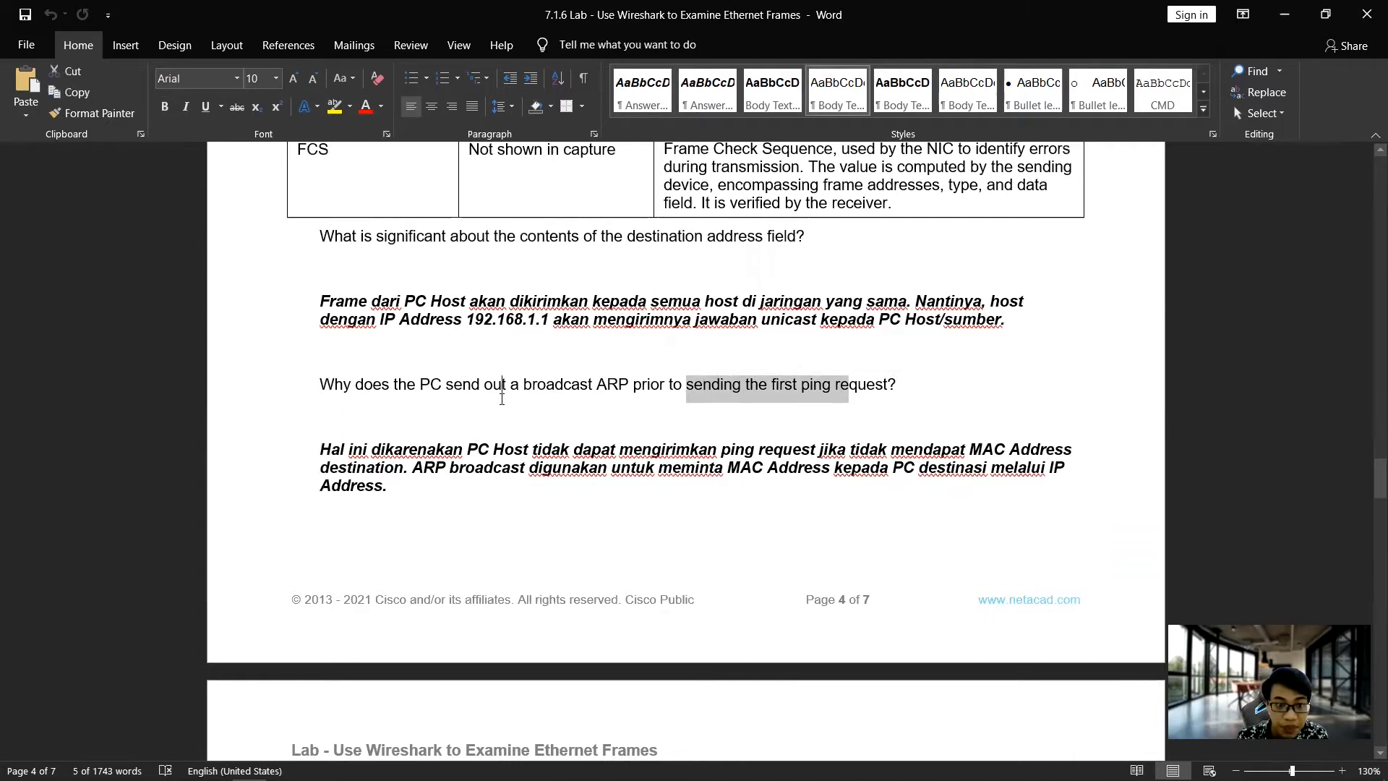
click(341, 455)
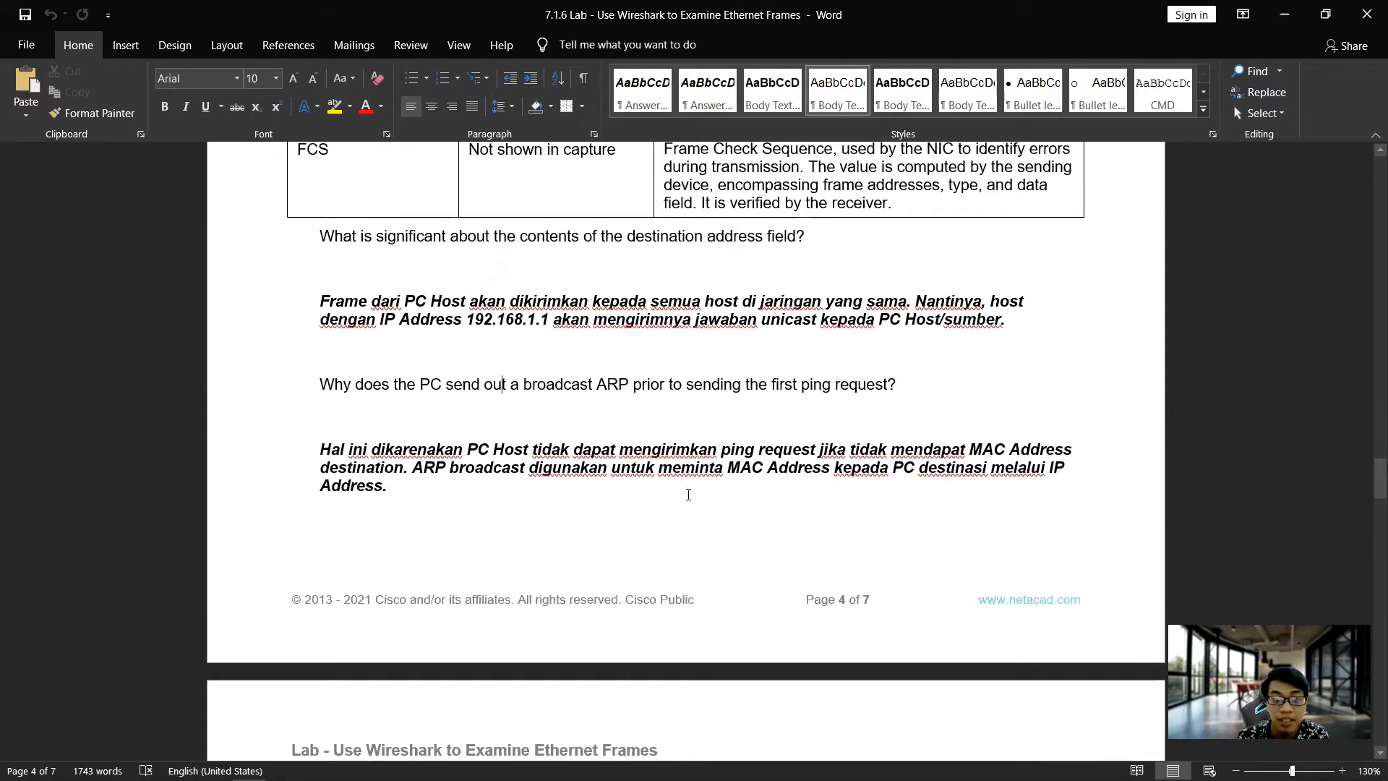
scroll(688, 494, up, 5)
scroll(556, 506, down, 3)
scroll(556, 506, down, 1)
scroll(550, 514, up, 2)
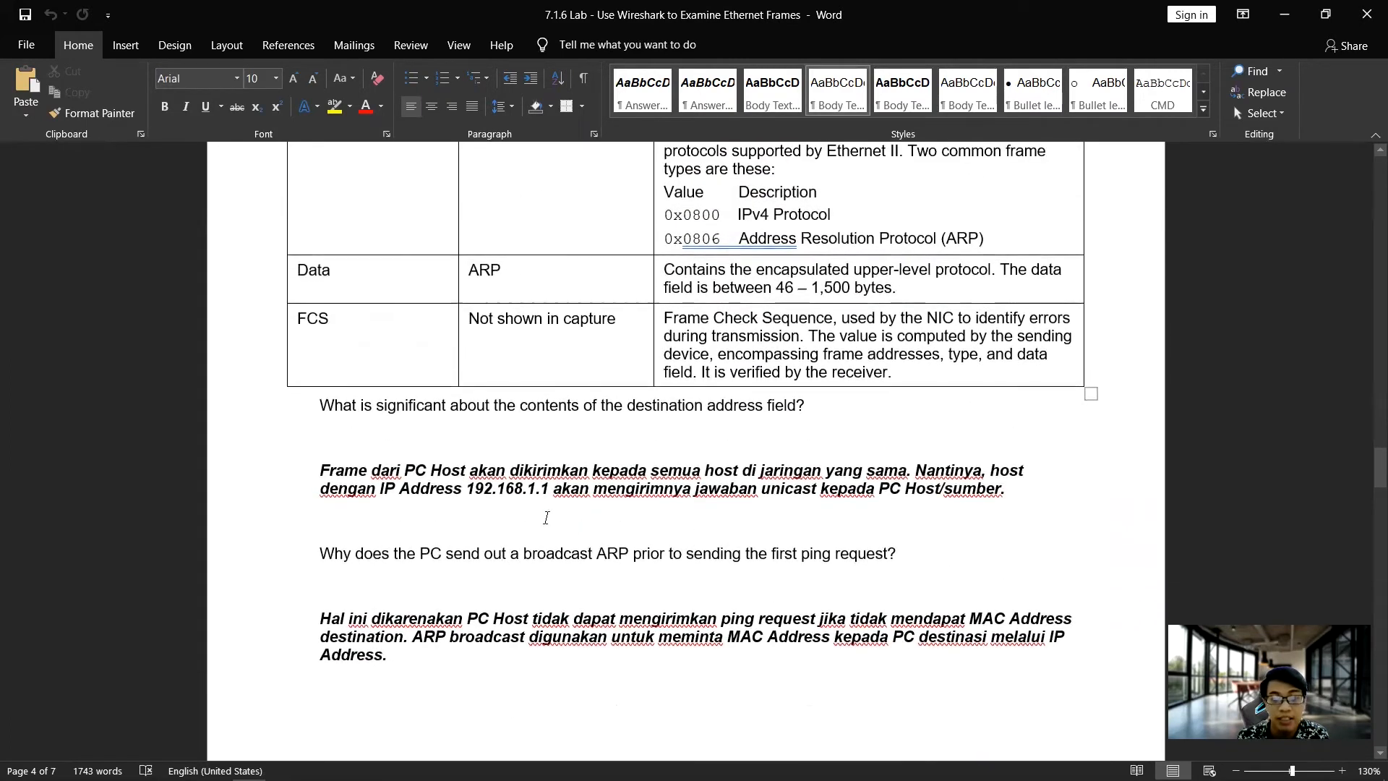
click(506, 550)
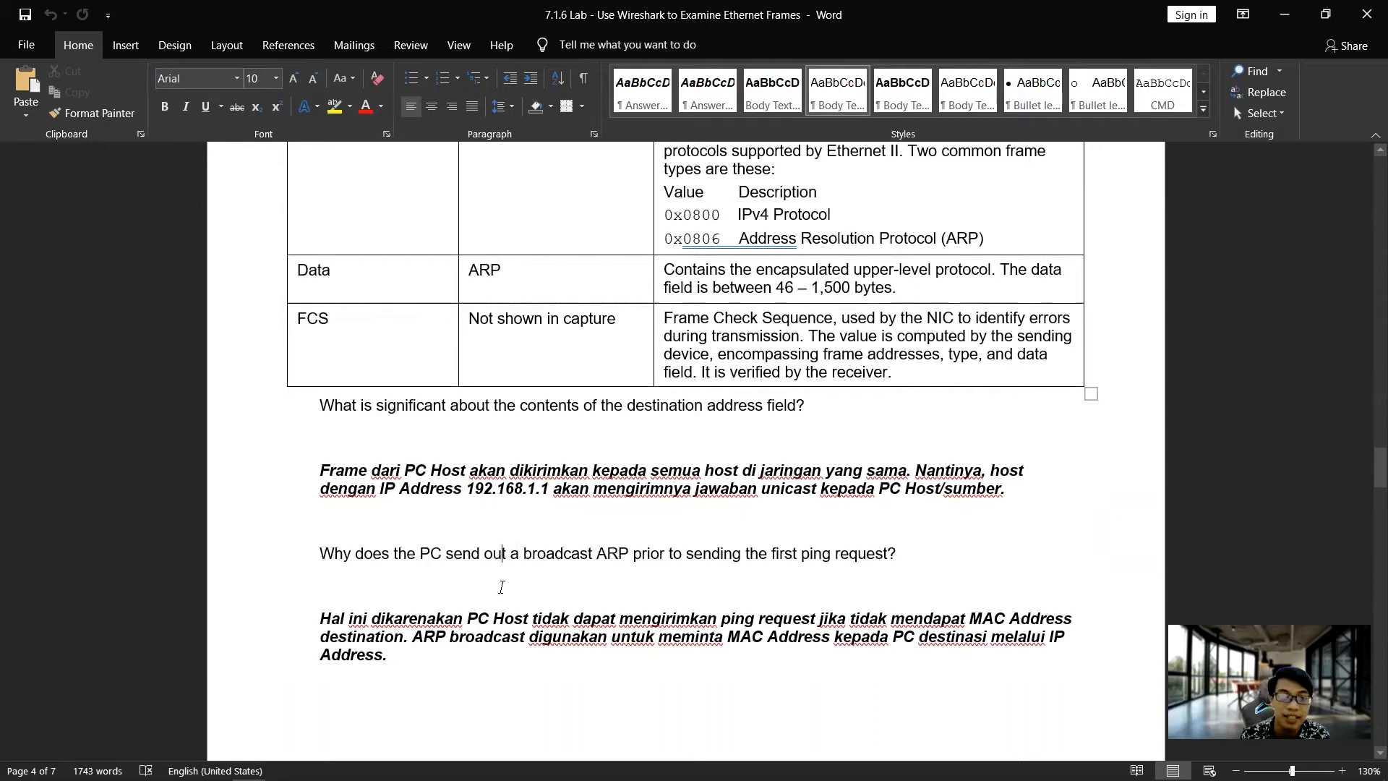
click(680, 582)
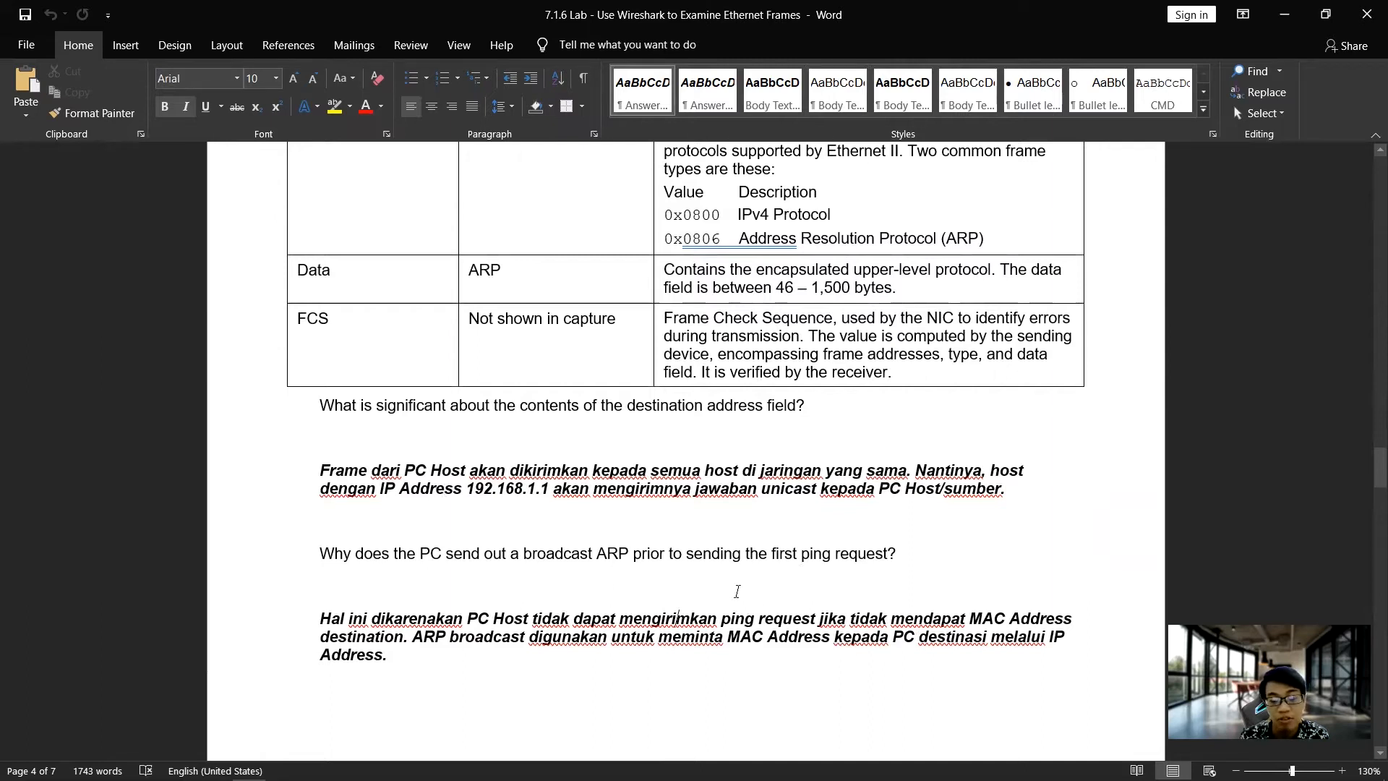
scroll(952, 640, down, 3)
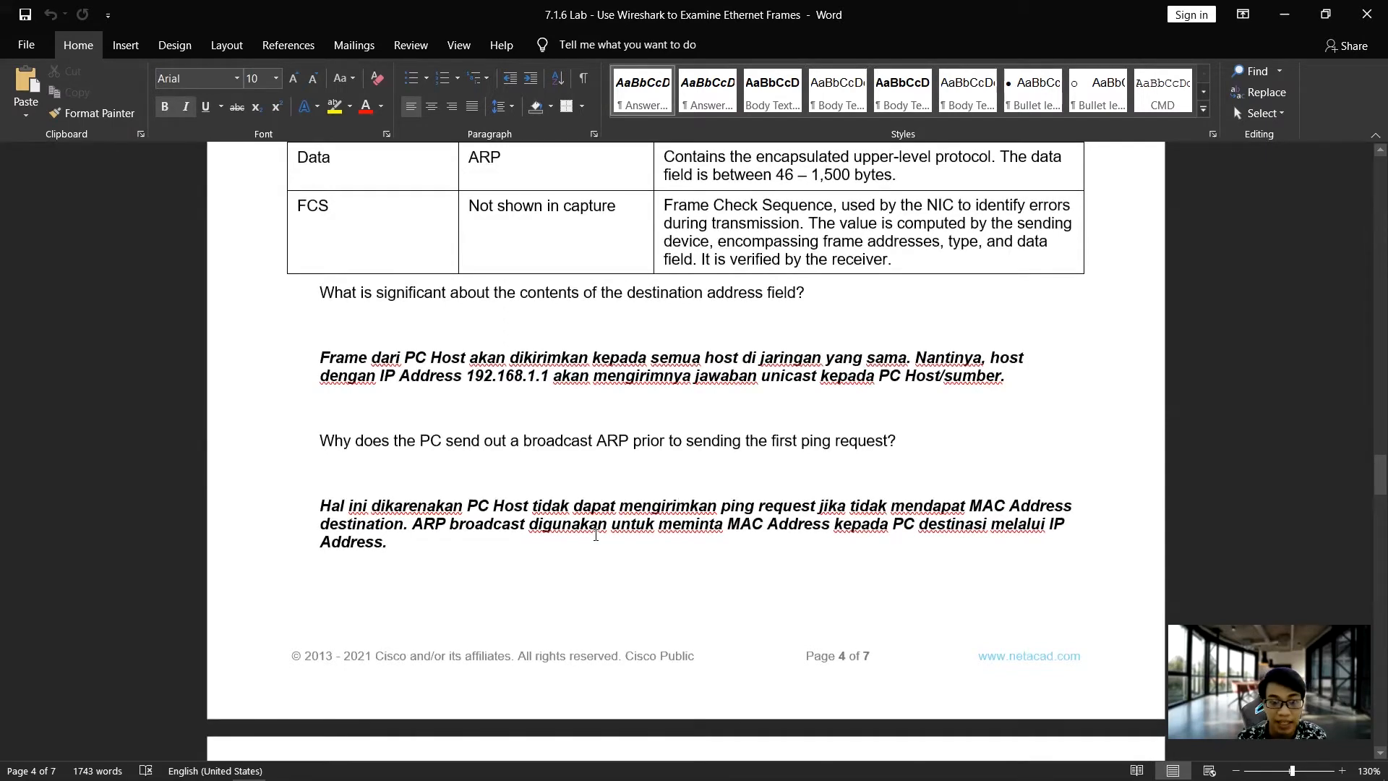
Step: Go to the source MAC address question on page 5, switch to Wireshark, and select ARP request frame 9516
scroll(712, 538, down, 7)
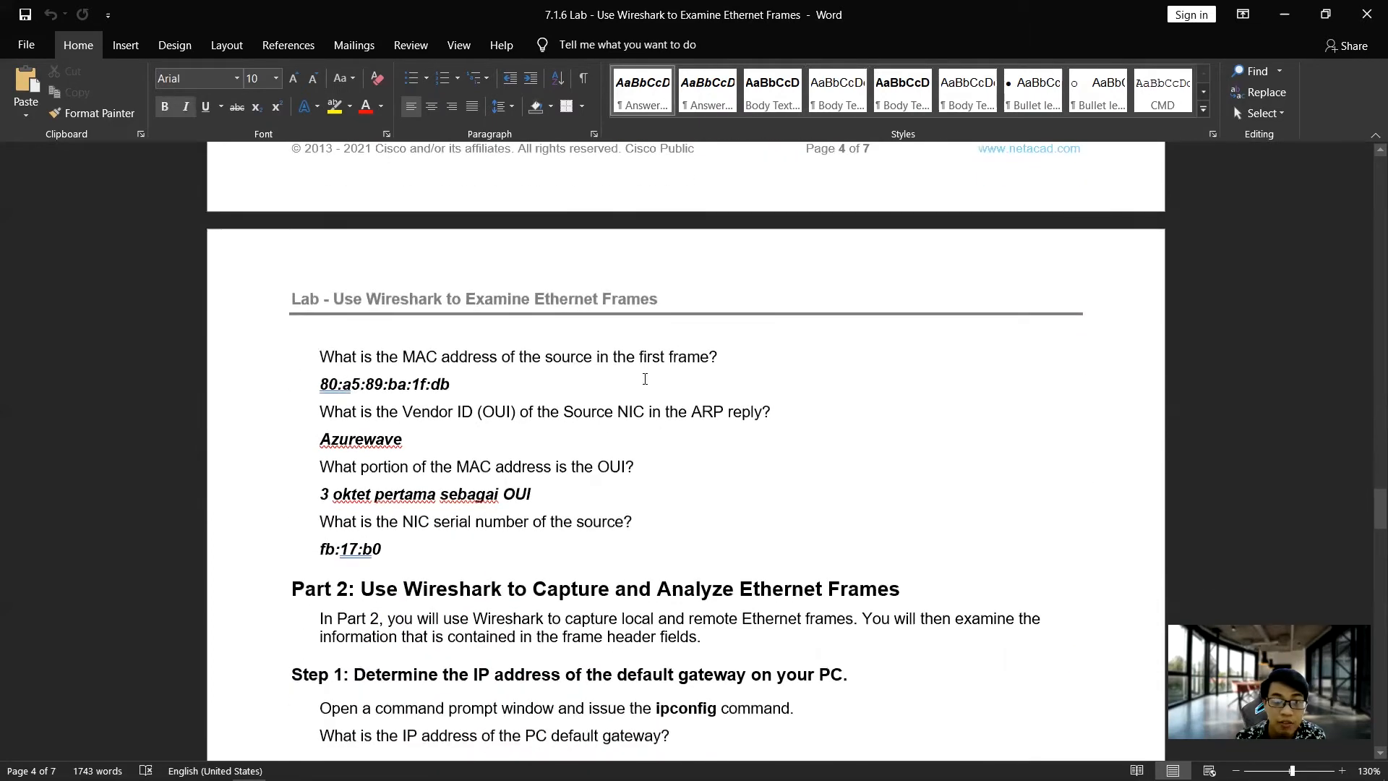
key(alt+Tab)
scroll(244, 266, up, 12)
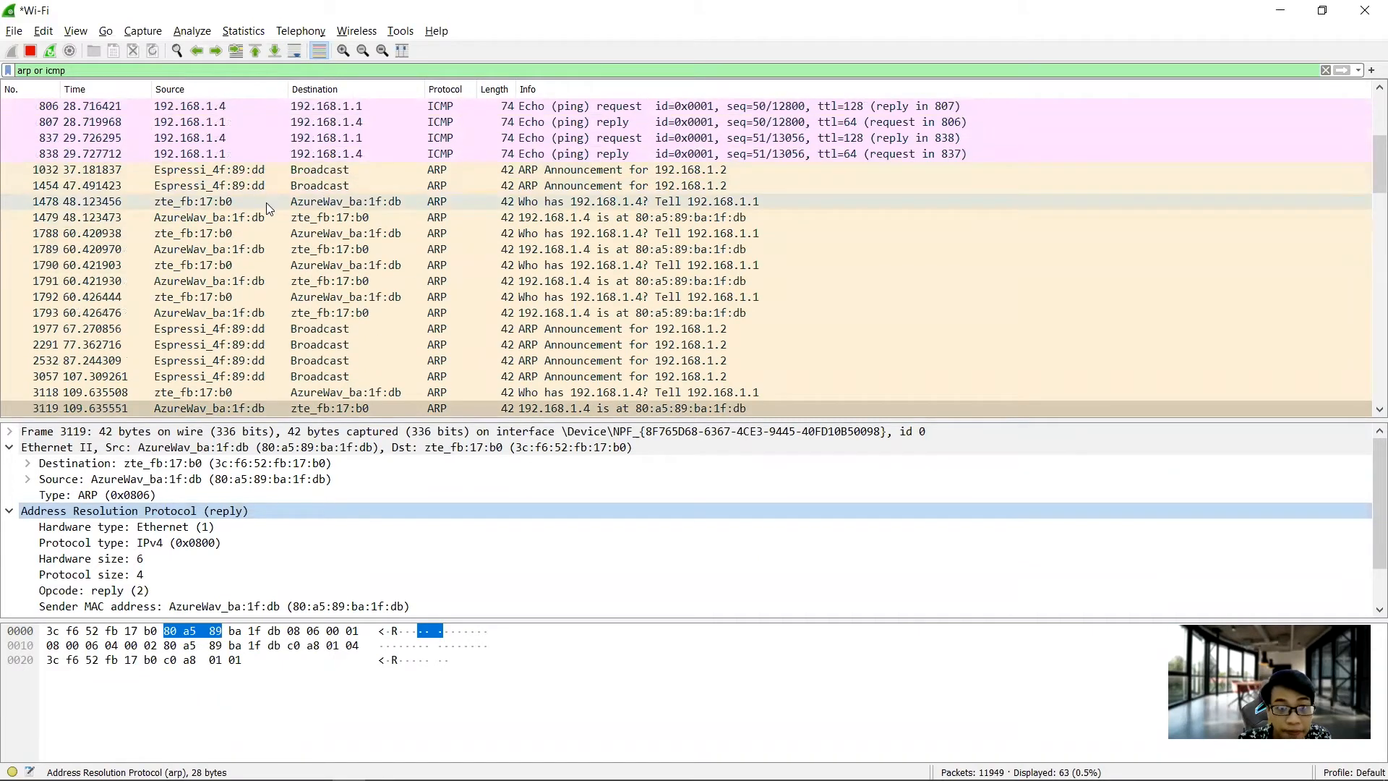
scroll(266, 203, up, 2)
scroll(266, 206, down, 4)
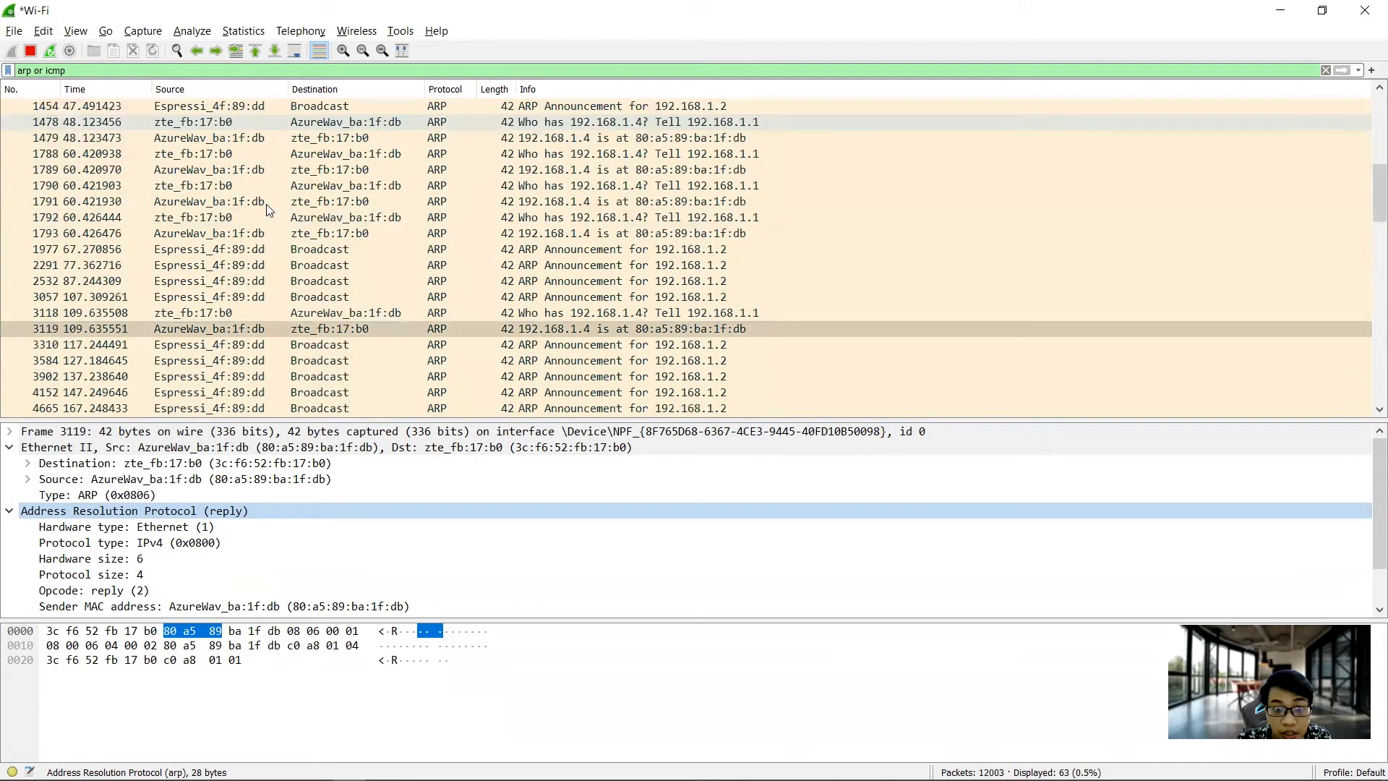
scroll(195, 287, down, 7)
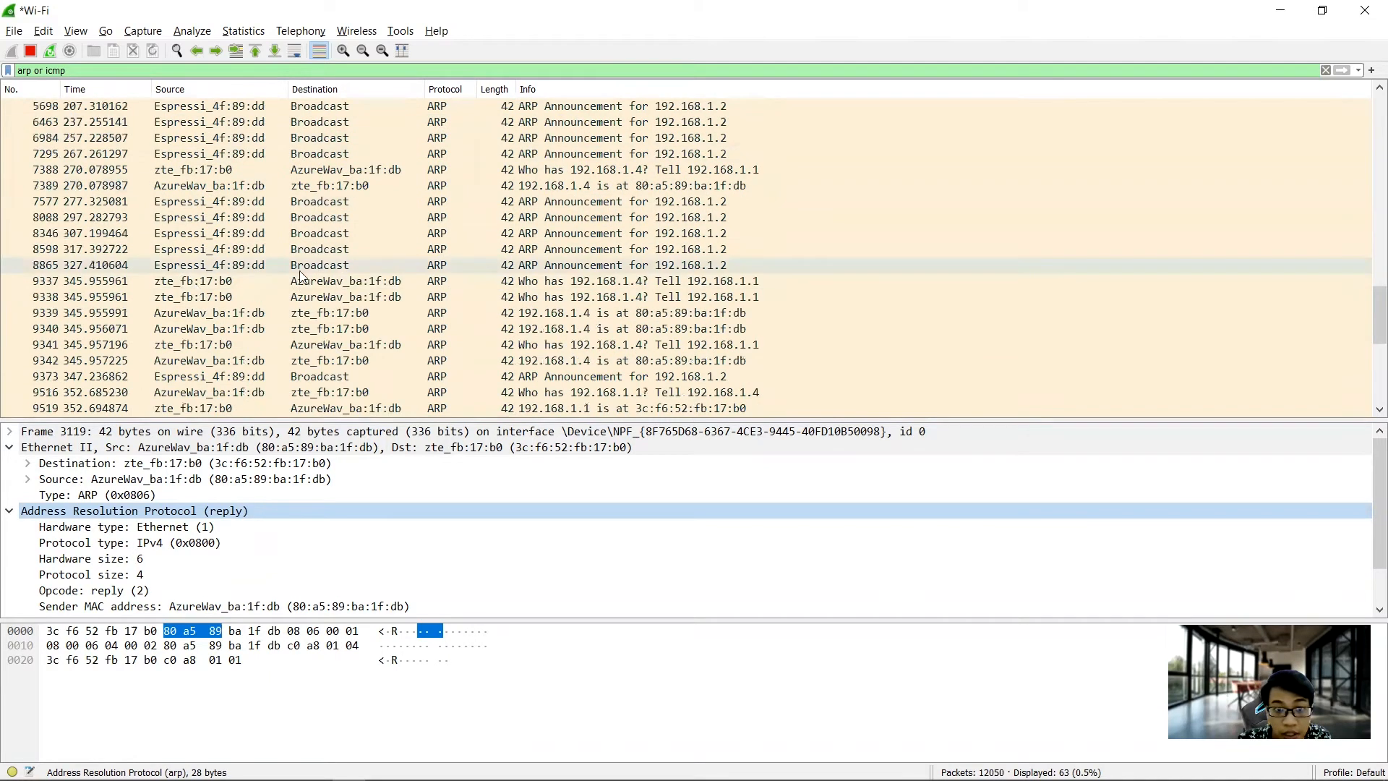
click(104, 393)
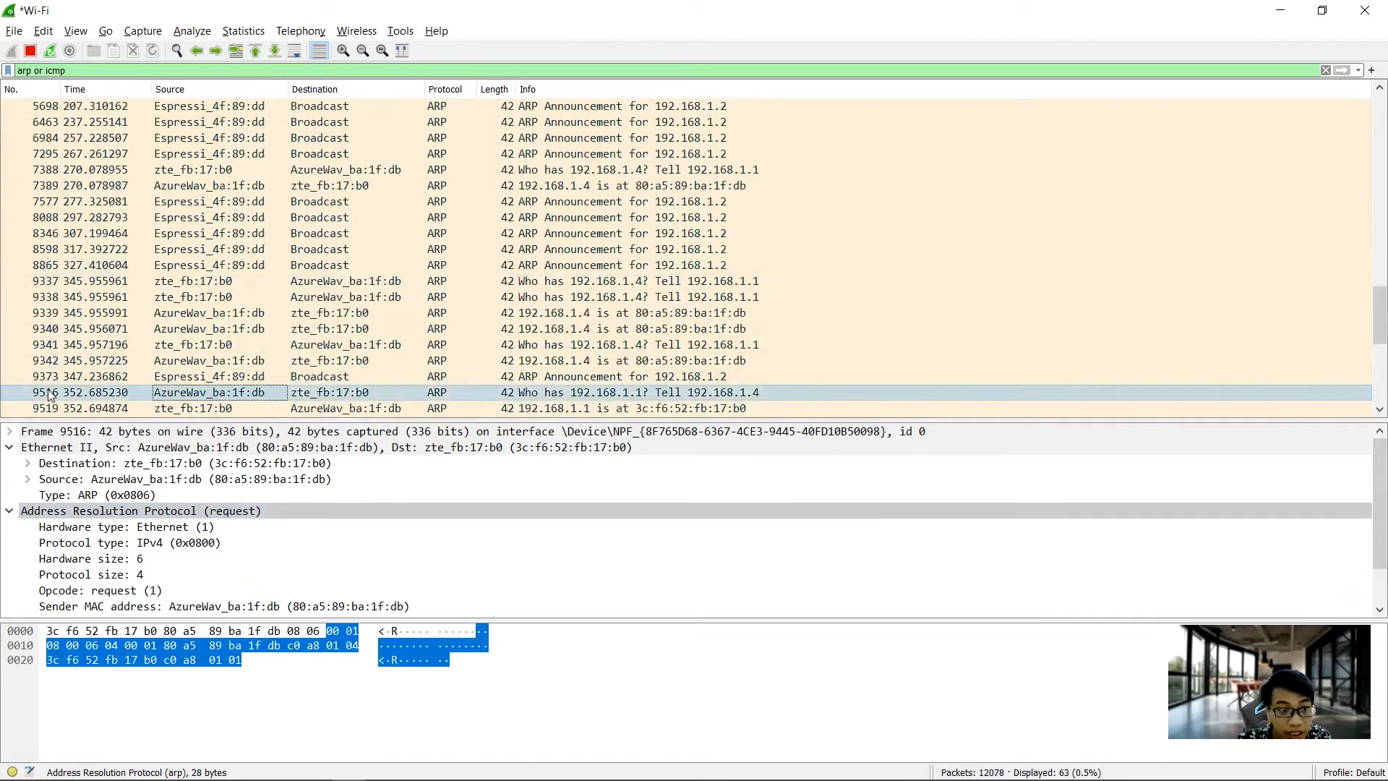
scroll(615, 306, down, 2)
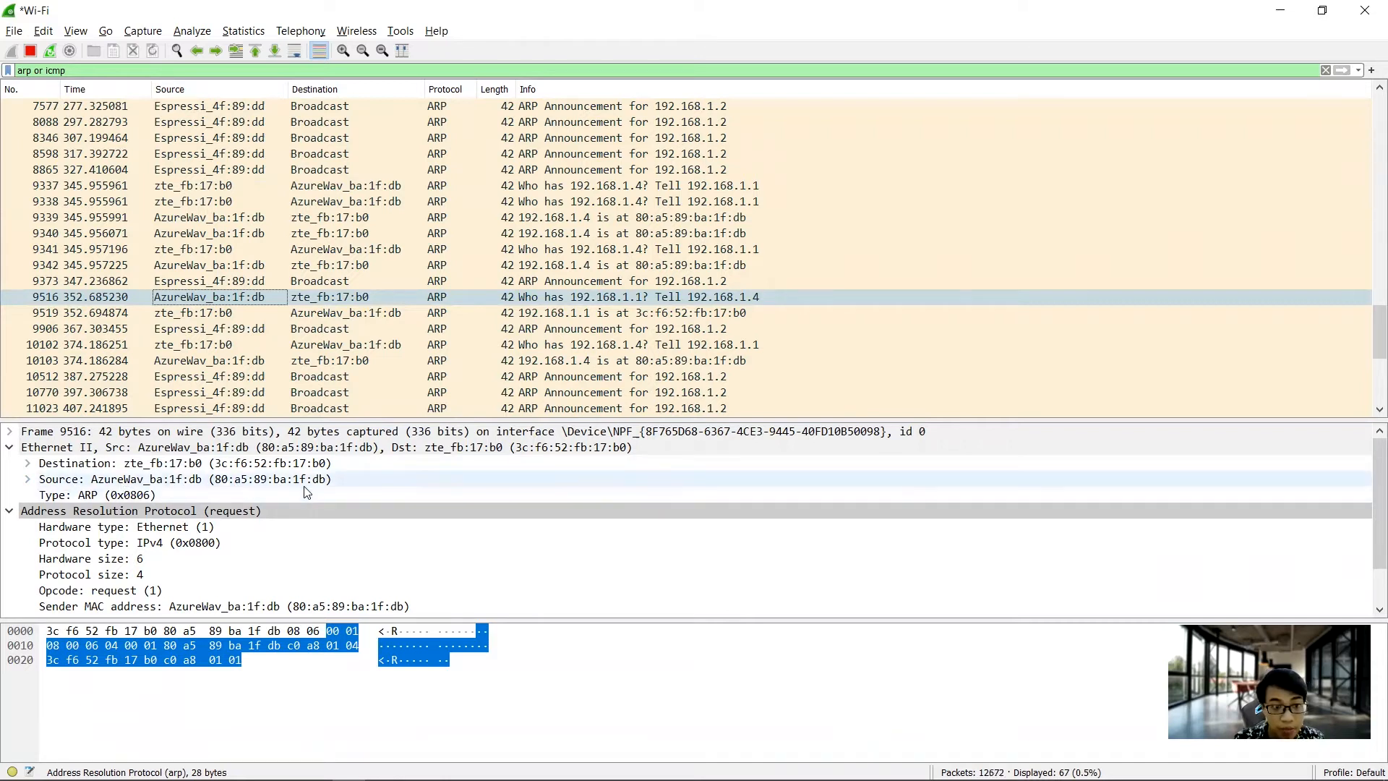
Step: Compare the Word document's first-frame source MAC address answer with the Ethernet II source of frame 9516 in Wireshark
key(alt+Tab)
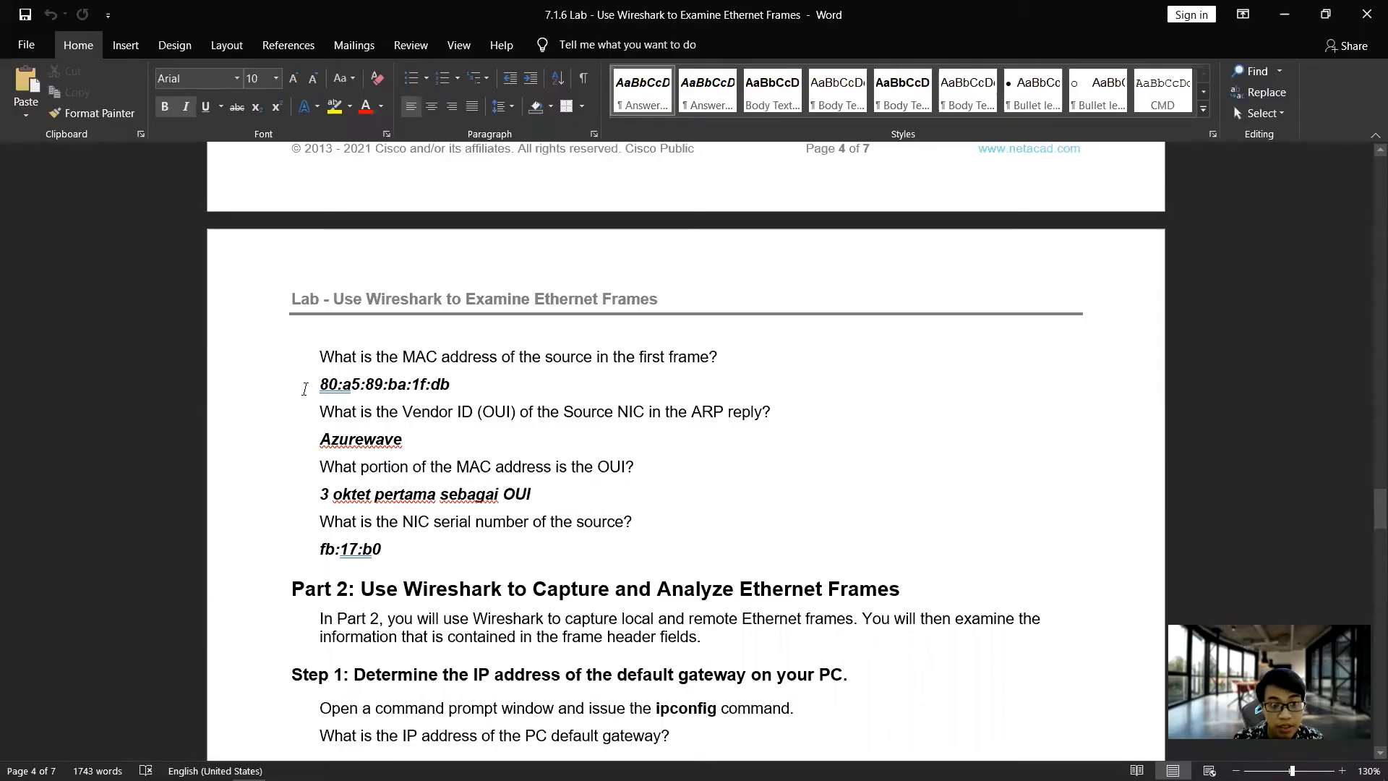
drag(302, 389, 486, 388)
click(495, 386)
key(alt+Tab)
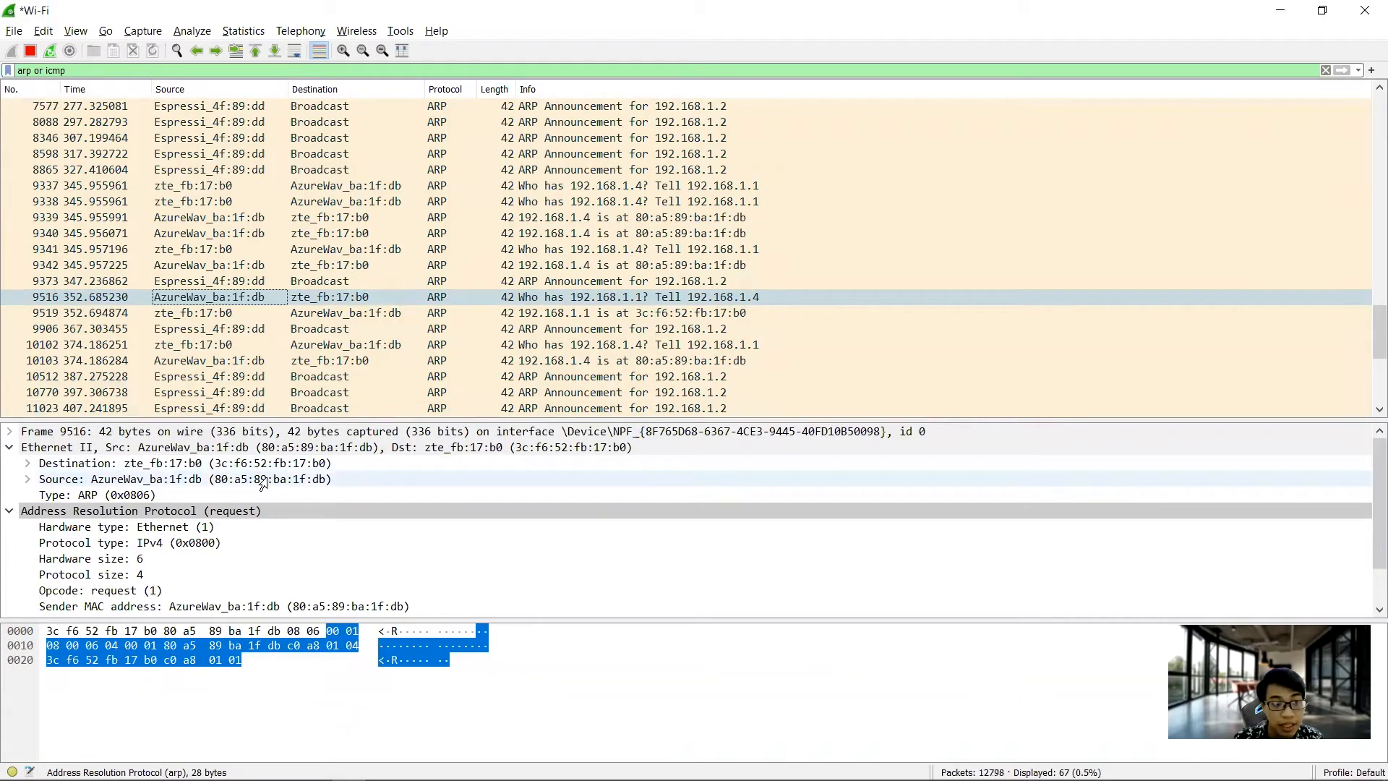
key(alt+Tab)
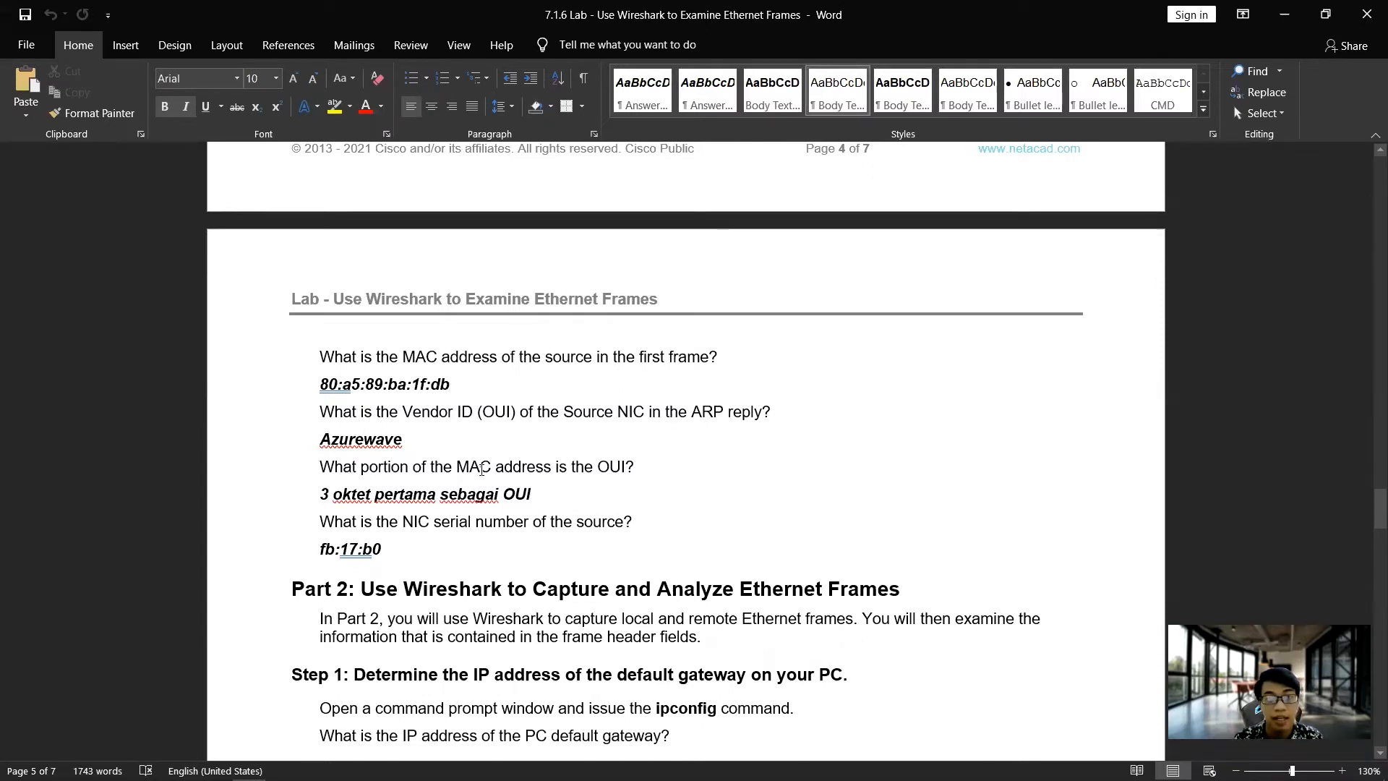
Step: Check the Azurewave vendor ID answer in Word against the source name of frame 9516 in Wireshark
key(alt+Tab)
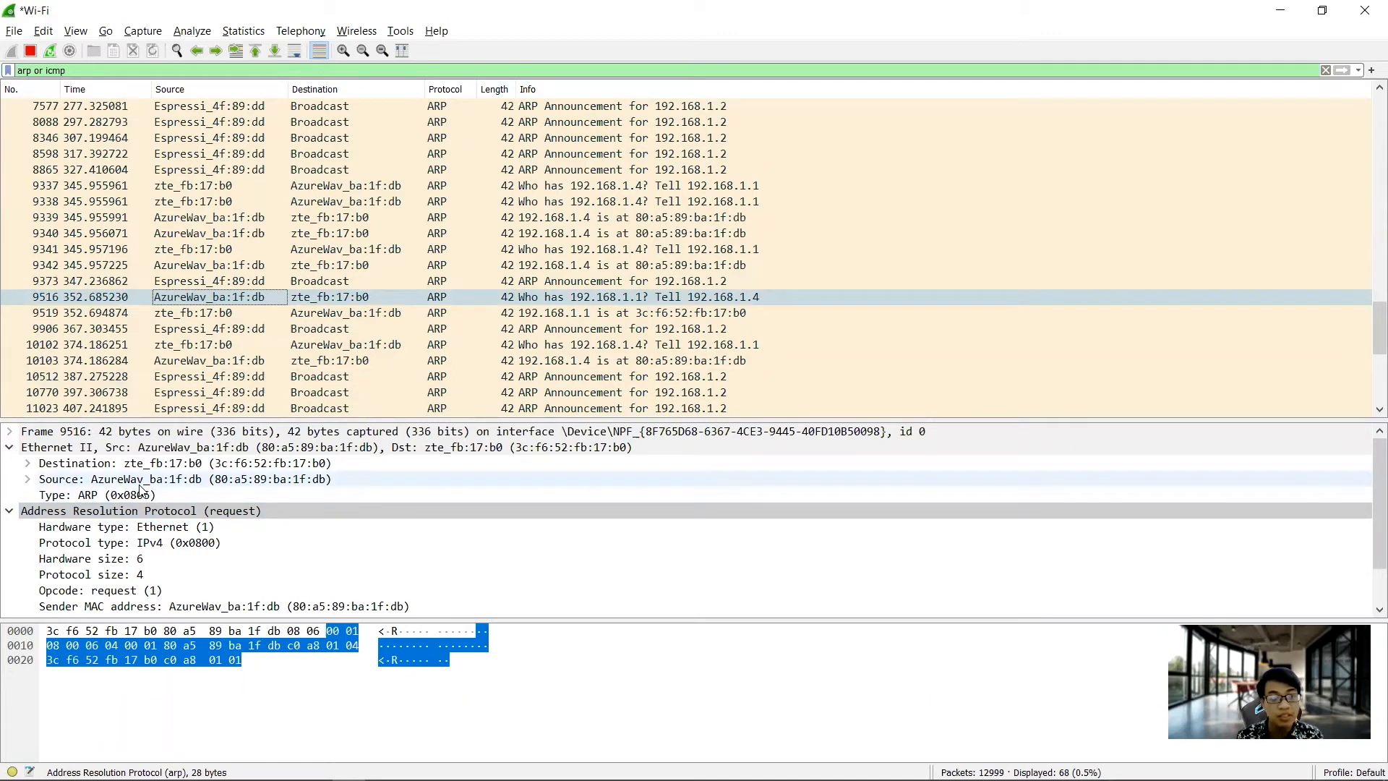
key(alt+Tab)
double_click(334, 437)
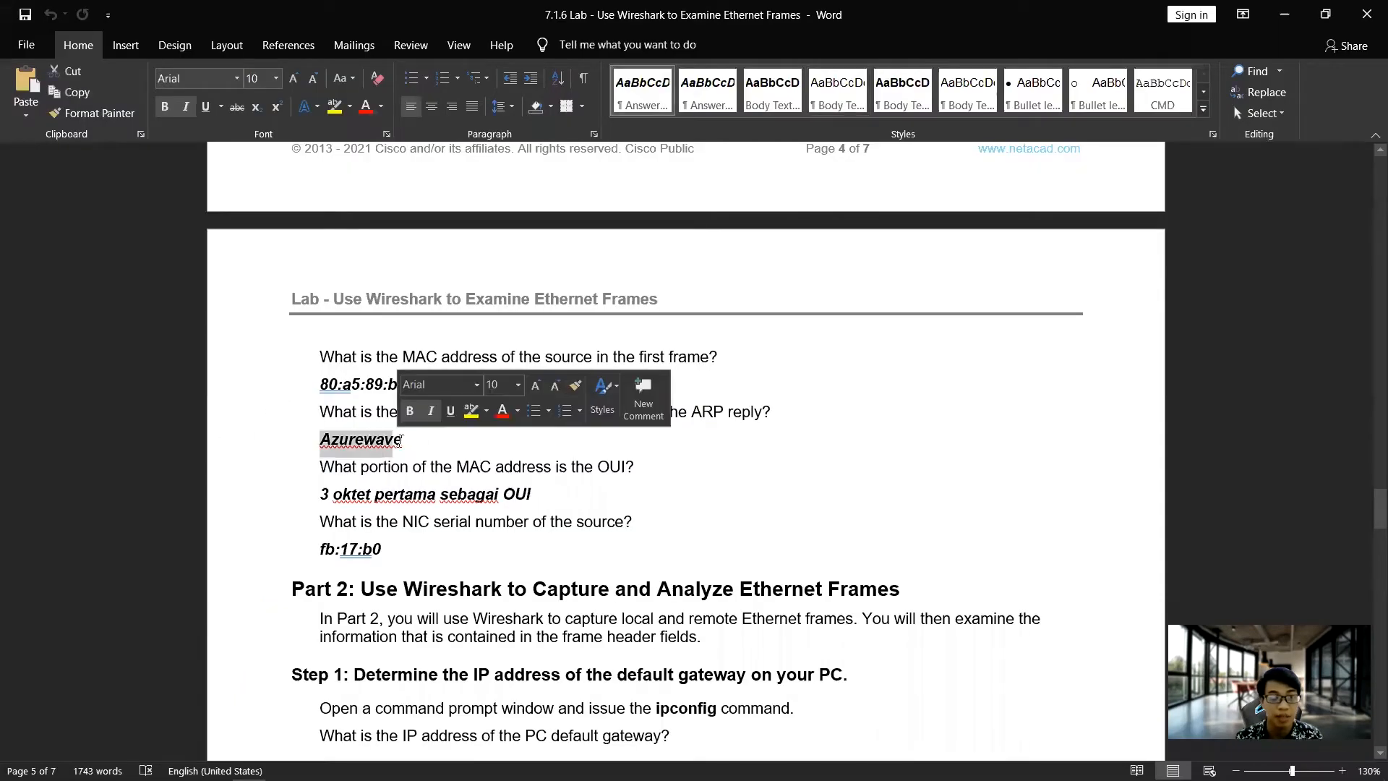
click(488, 493)
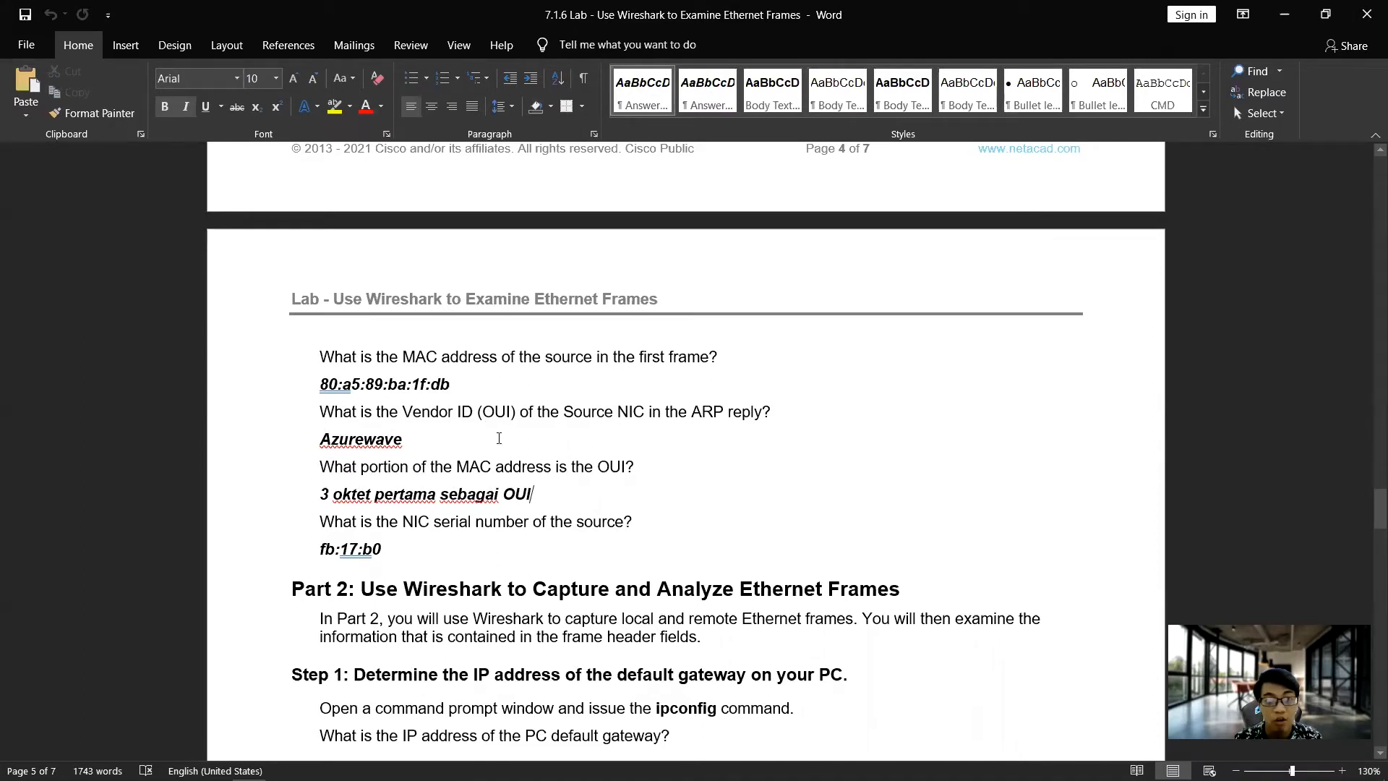
Step: Review the answer about which portion of the MAC address is the OUI against frame 9516's addresses in Wireshark
scroll(478, 536, up, 1)
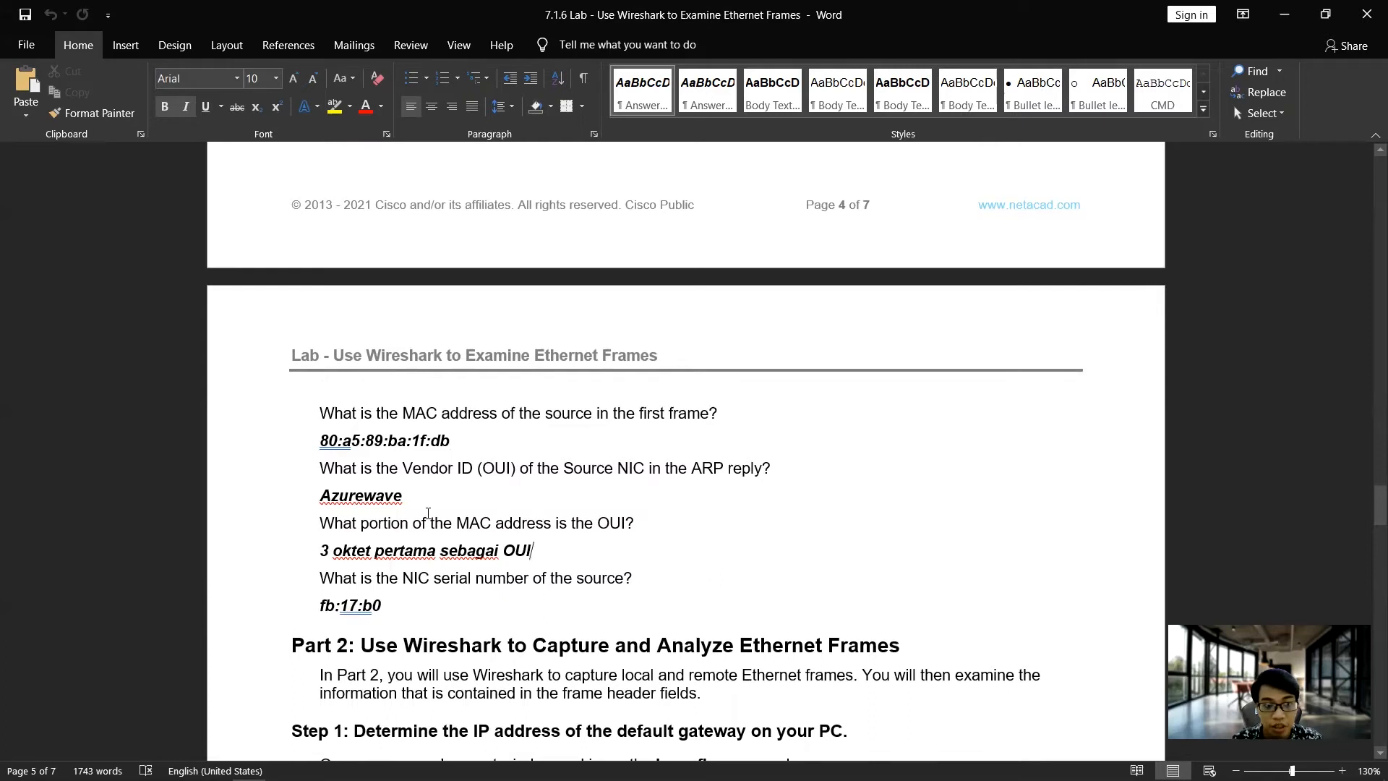
scroll(441, 498, up, 4)
scroll(380, 511, down, 4)
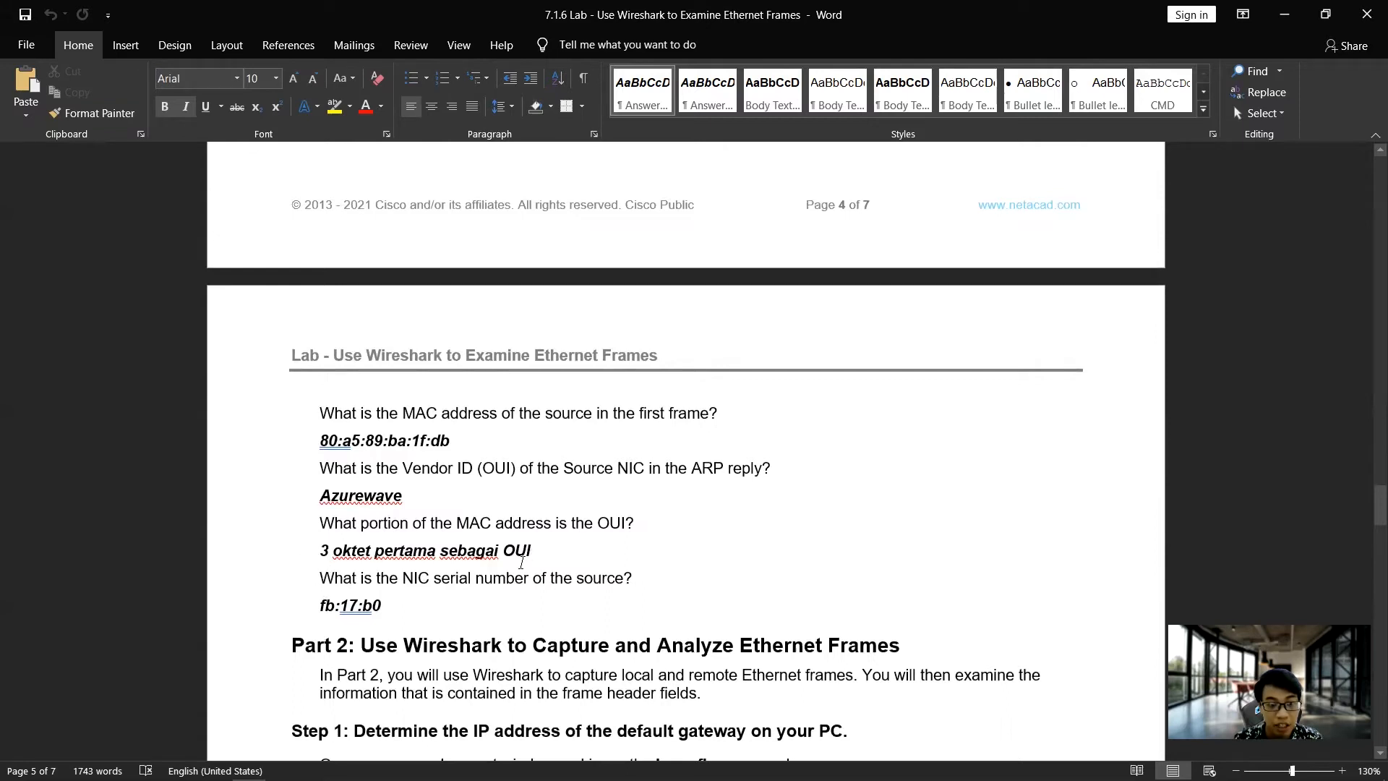
key(alt+Tab)
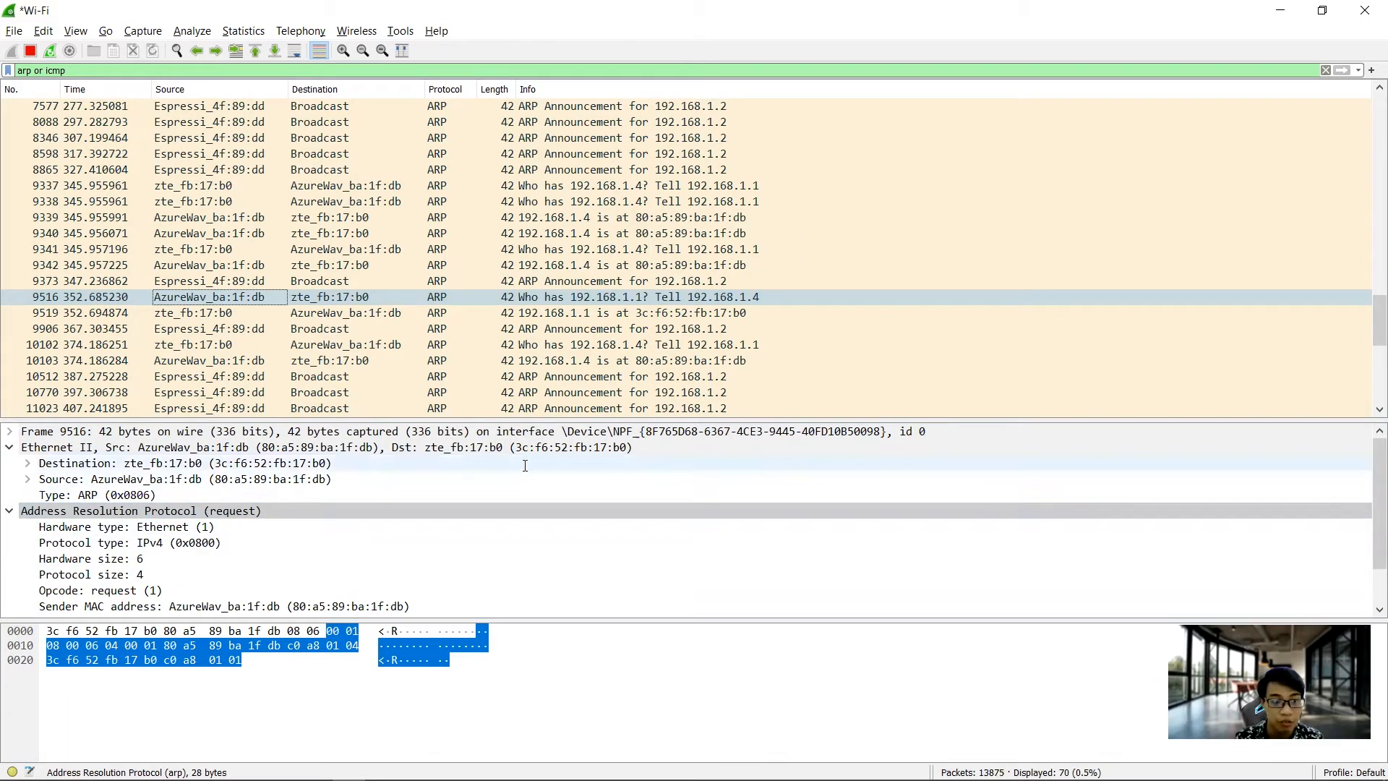
key(alt+Tab)
scroll(347, 550, down, 1)
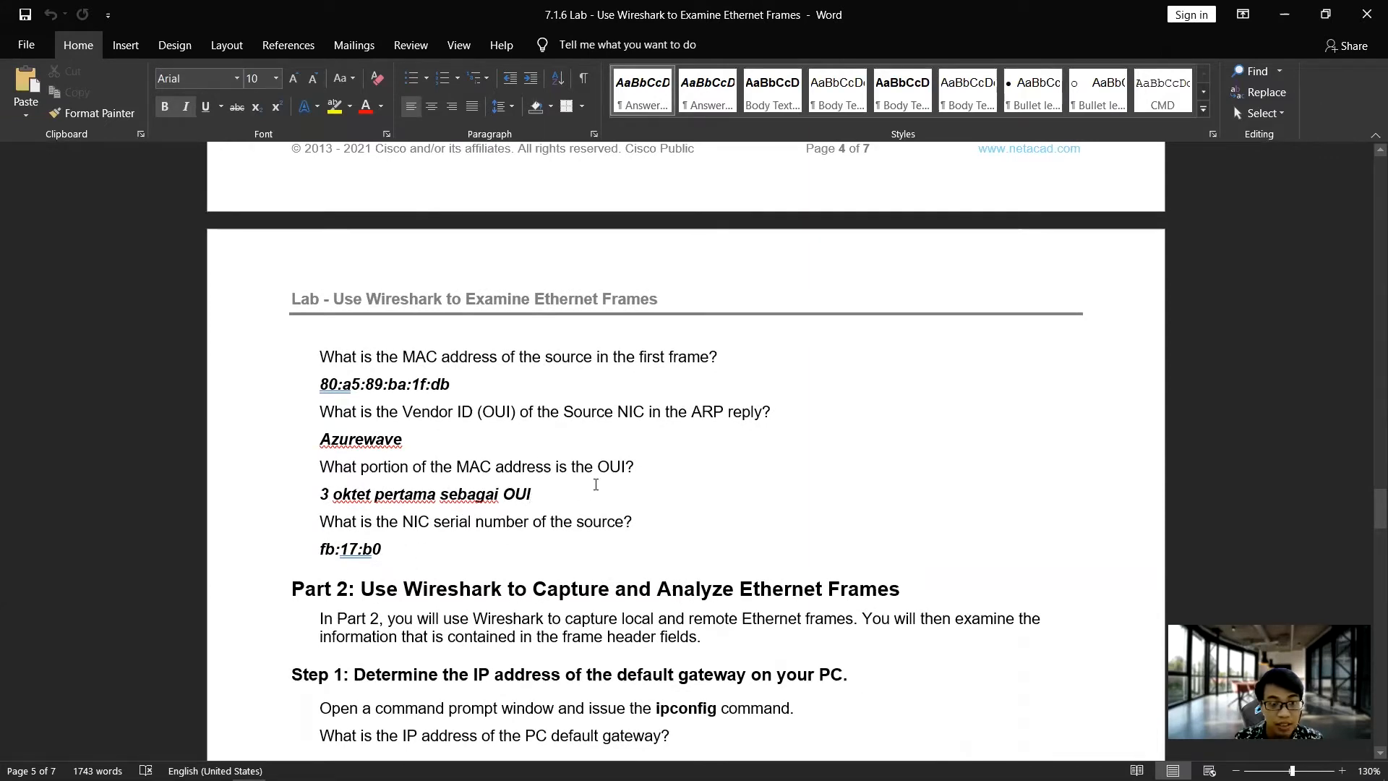
Step: Check frame 9516's destination and source addresses in Wireshark, and replace the NIC serial number answer in Word with Ba:1f:db
key(alt+Tab)
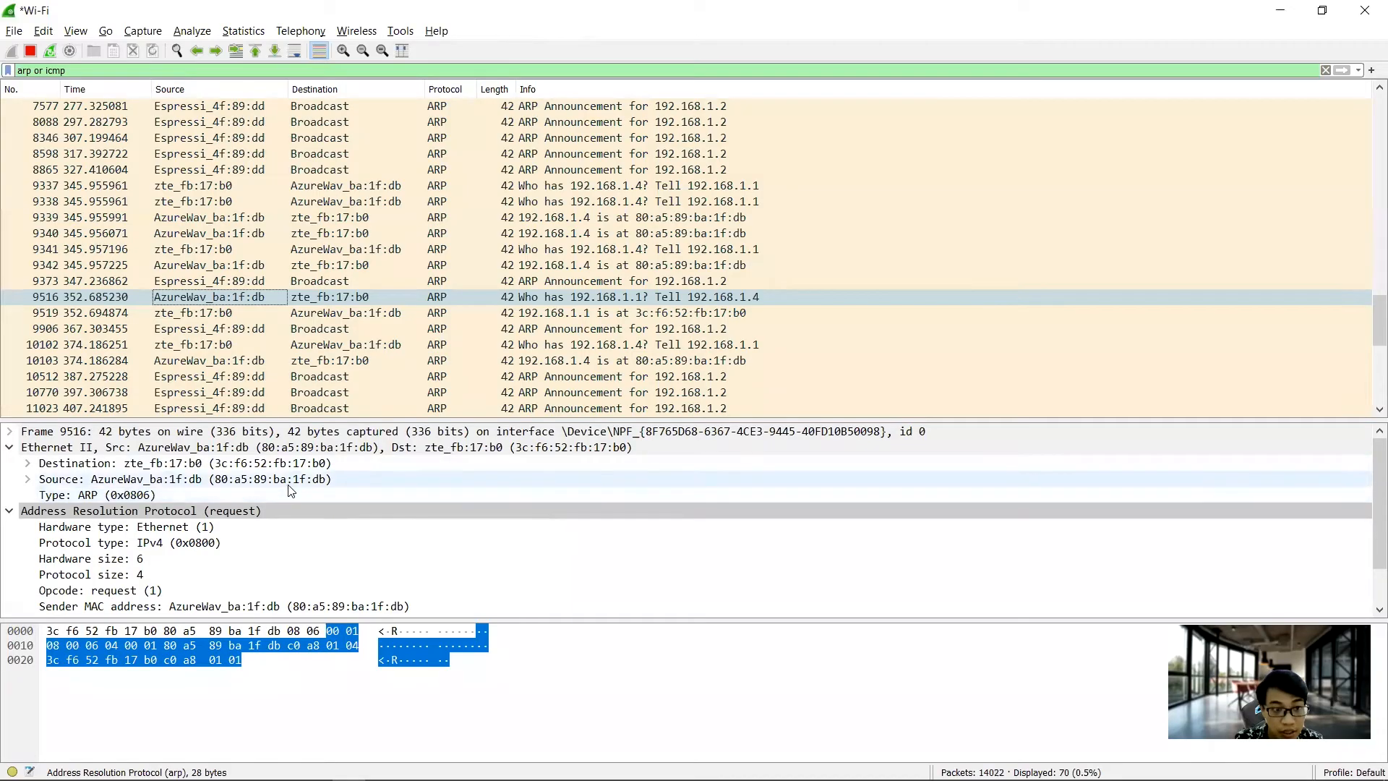
click(304, 470)
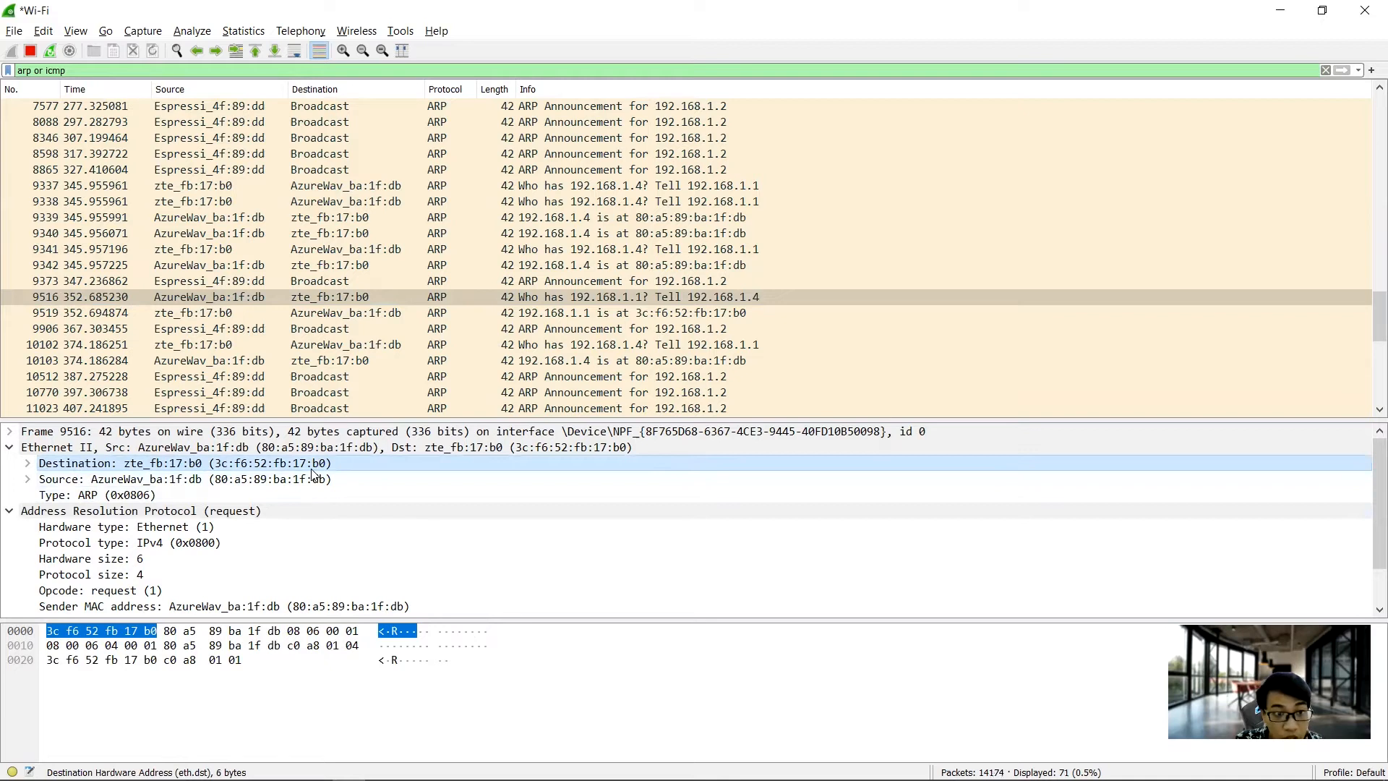
key(alt+Tab)
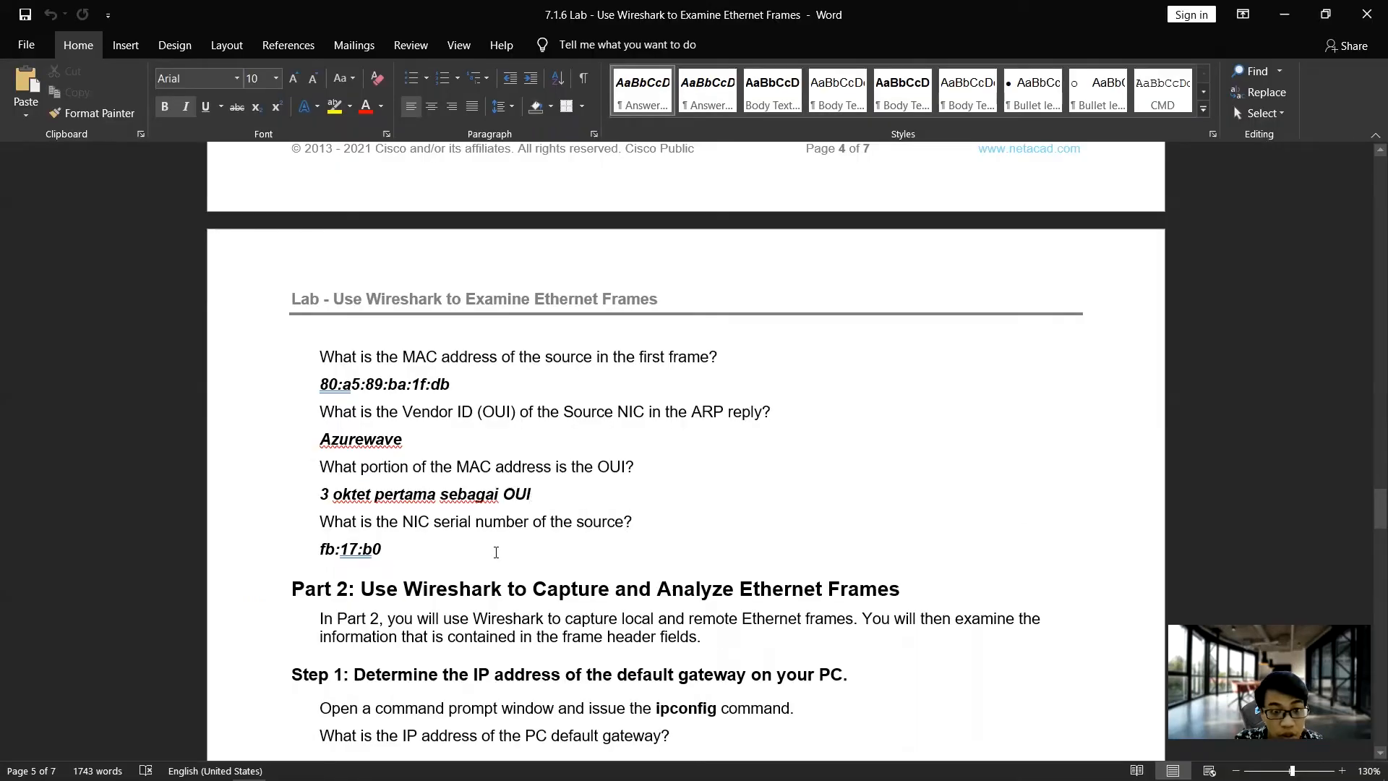
key(alt+Tab)
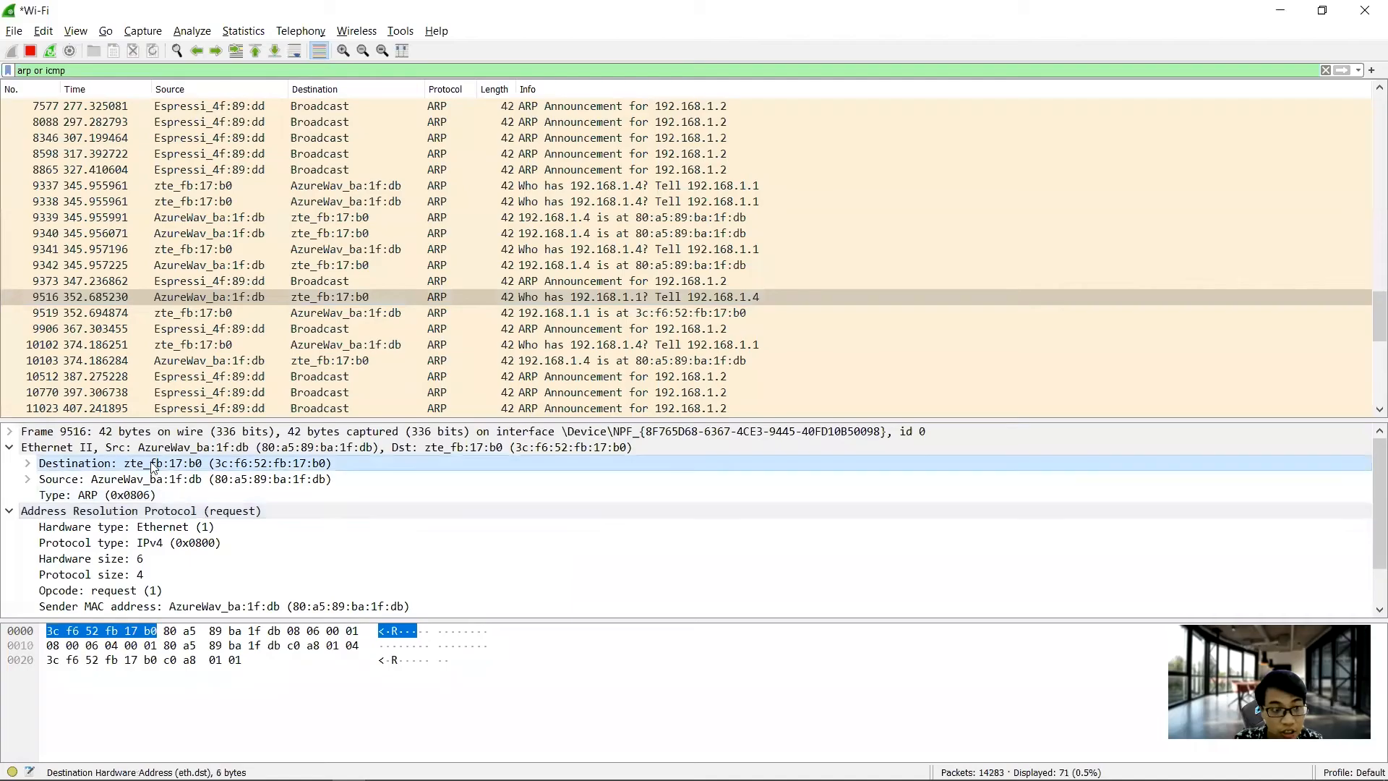
click(285, 480)
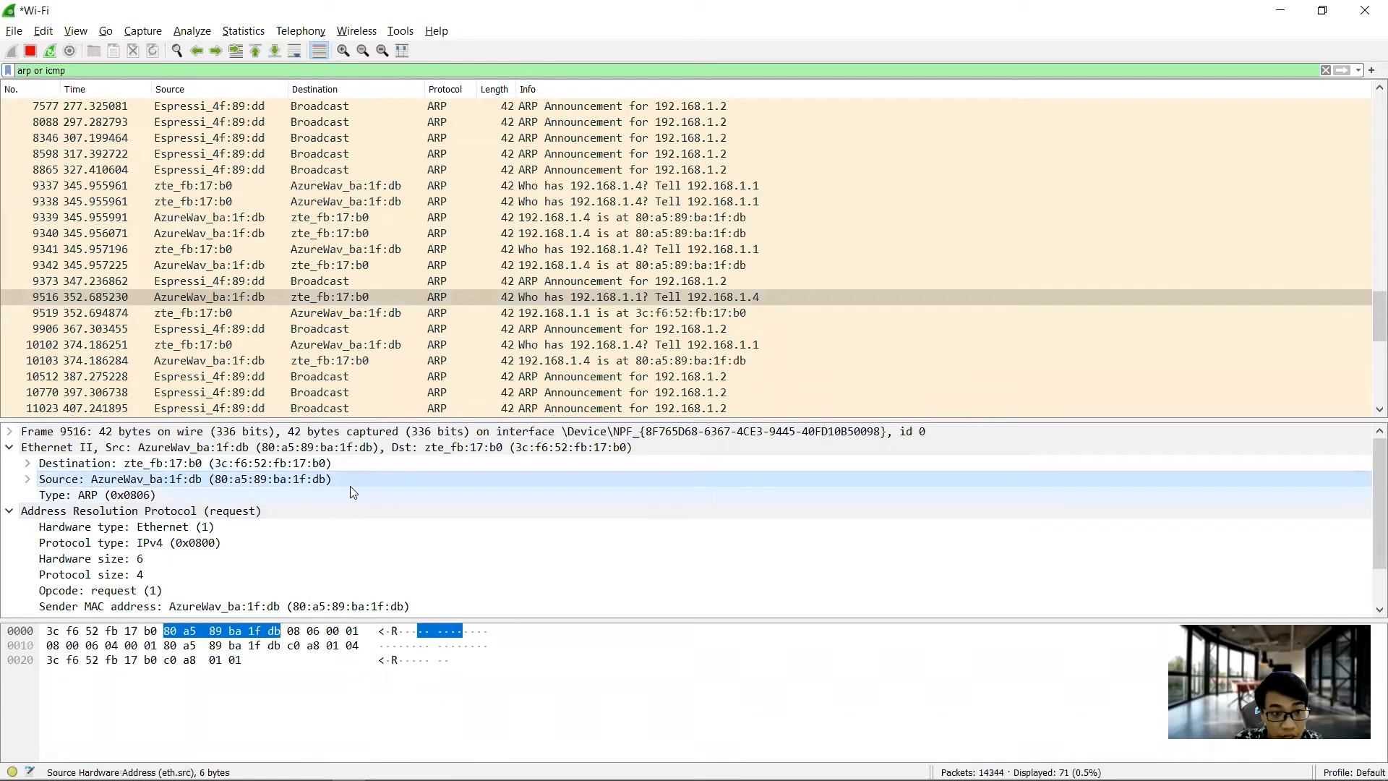
key(alt+Tab)
click(271, 553)
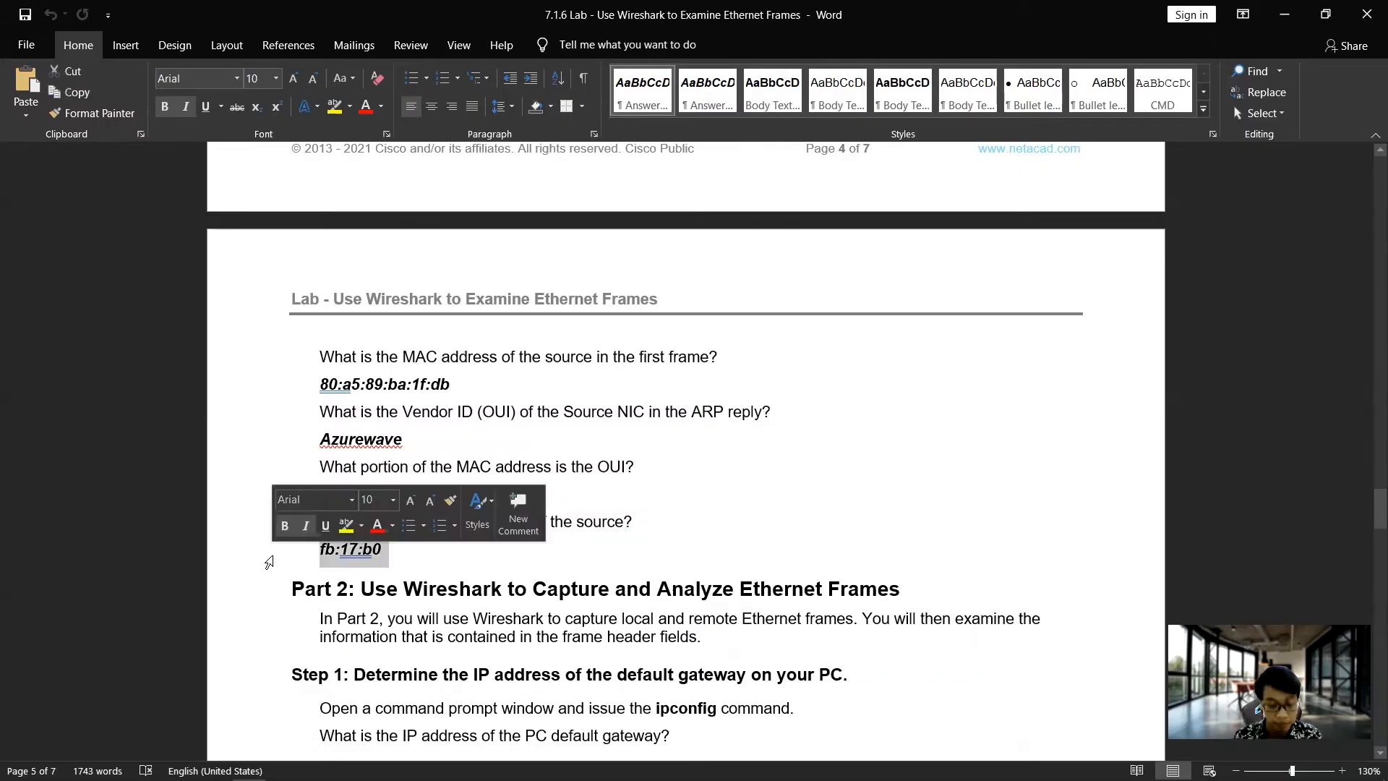
text(Ba:1f:db)
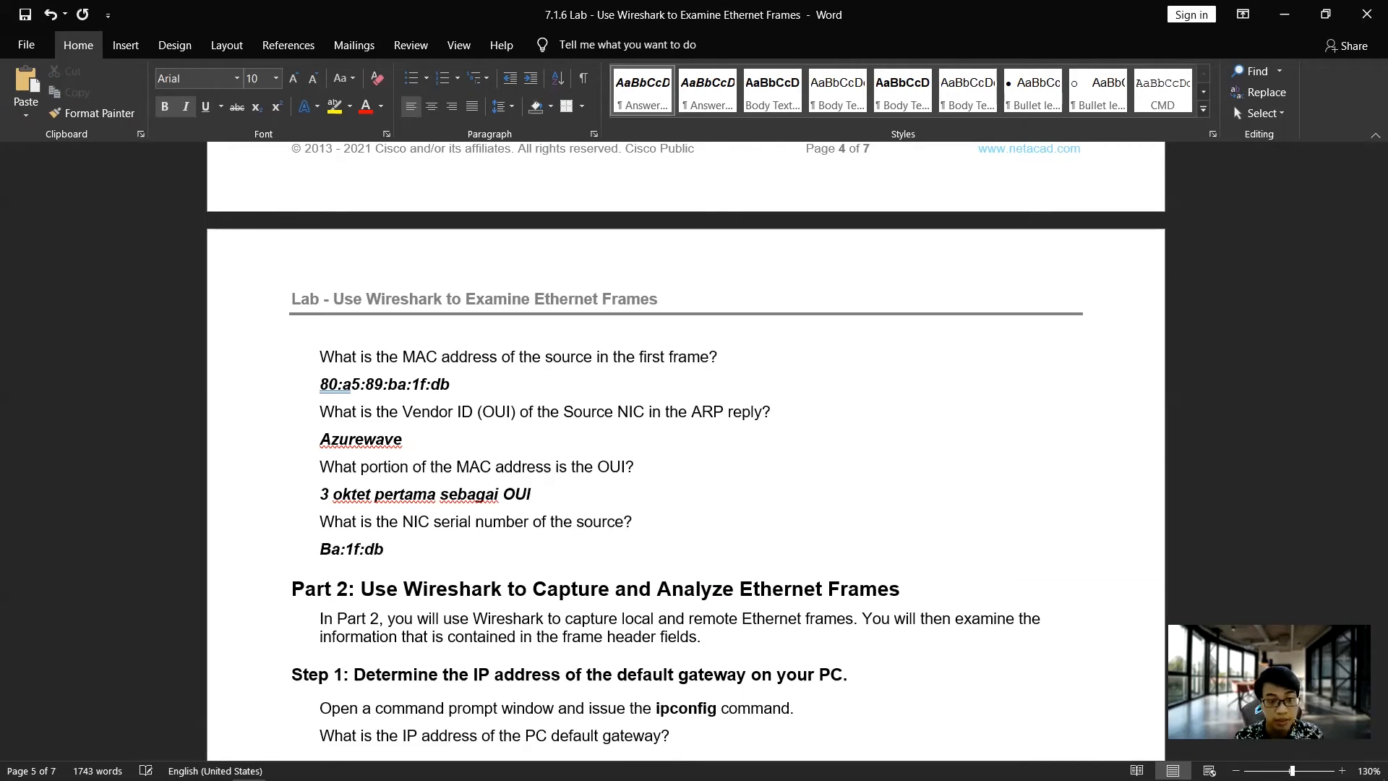
Step: Recheck frame 9516's Ethernet II source address in Wireshark and return to the source NIC answers in Word
scroll(462, 490, down, 3)
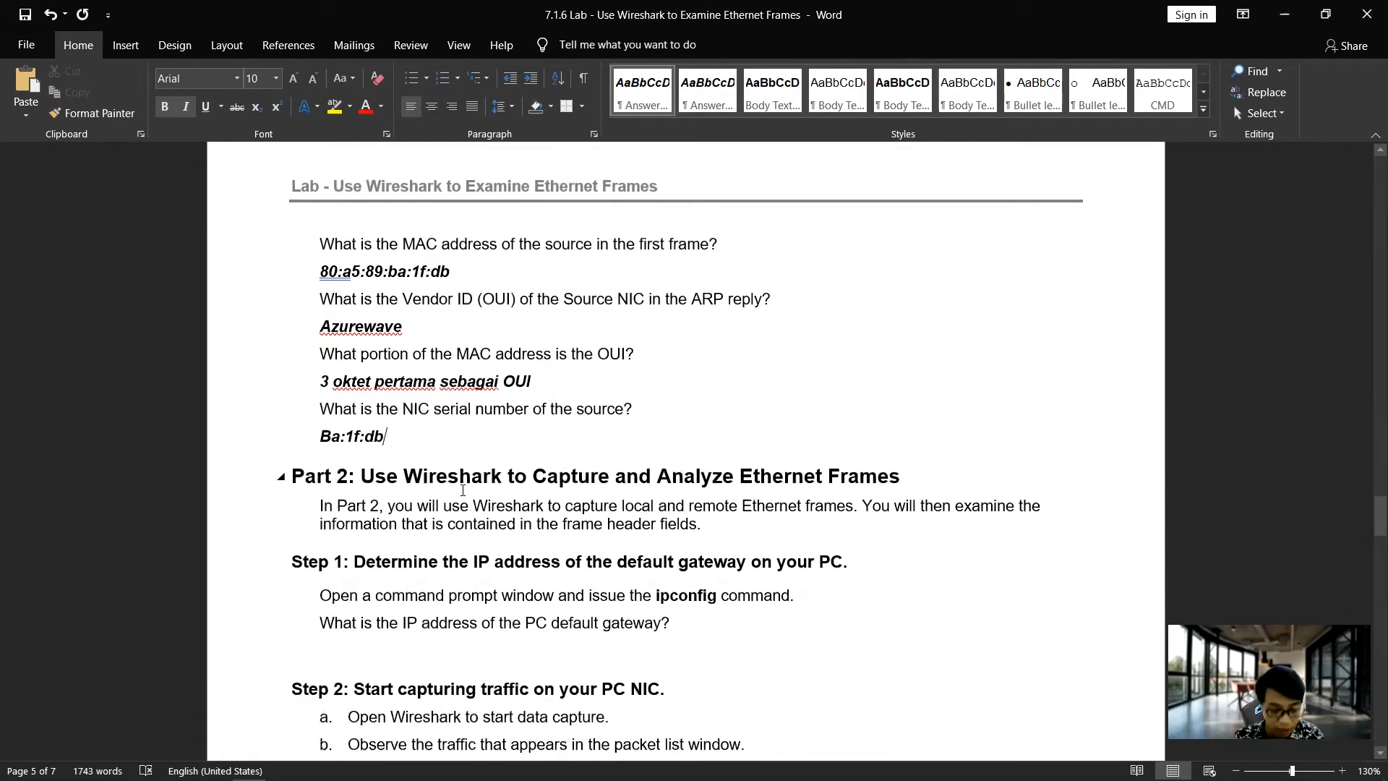
key(alt+Tab)
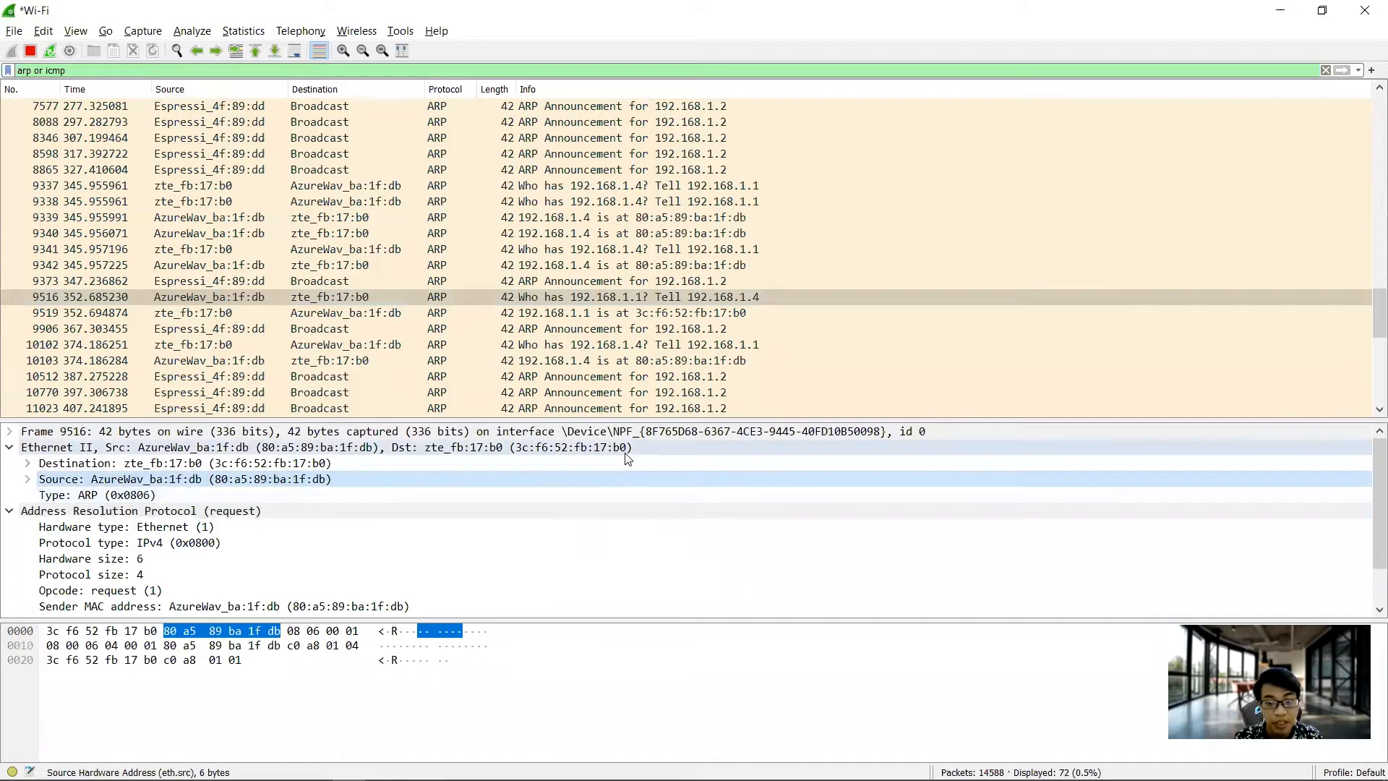
key(alt+Tab)
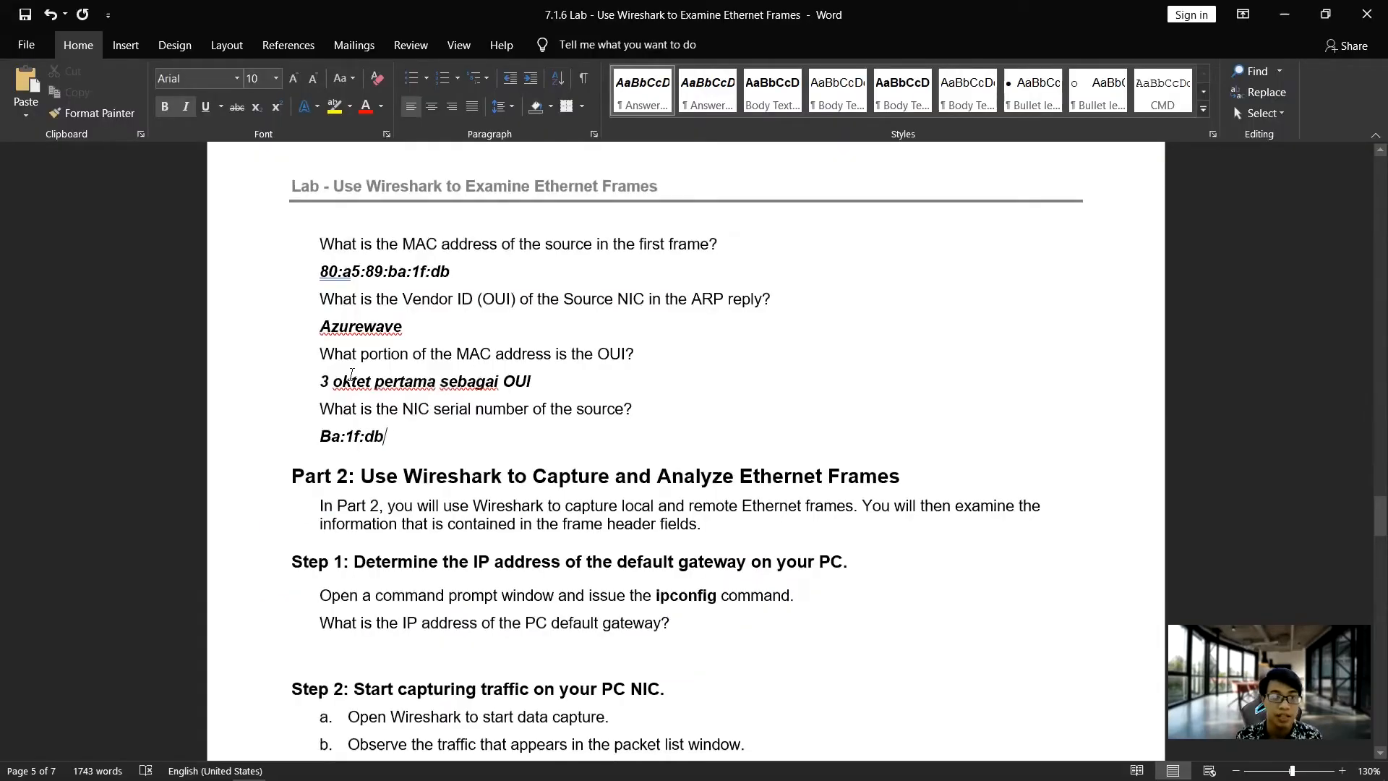
Step: Correct the NIC serial number answer to start with a lowercase letter, reading ba:1f:db
drag(320, 374, 369, 375)
click(592, 387)
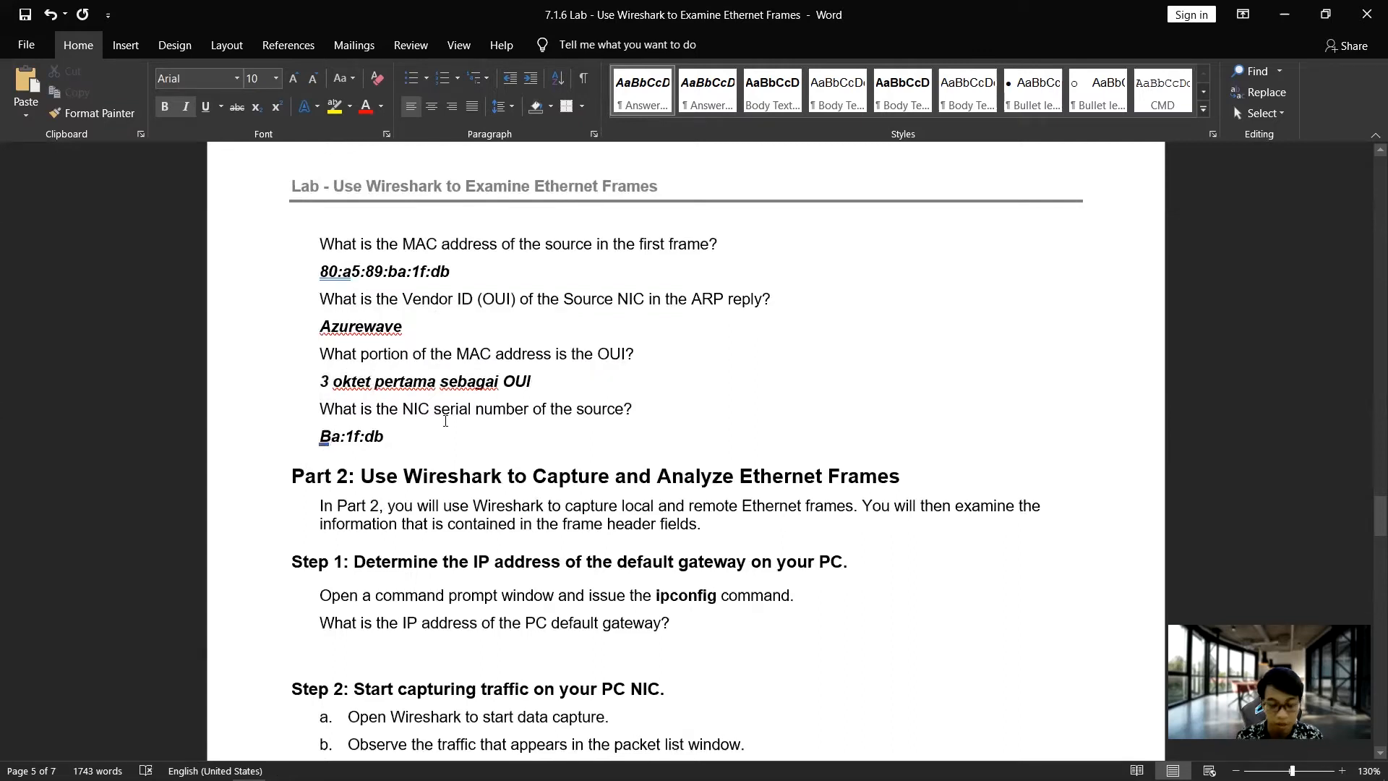
key(BackSpace)
text(b)
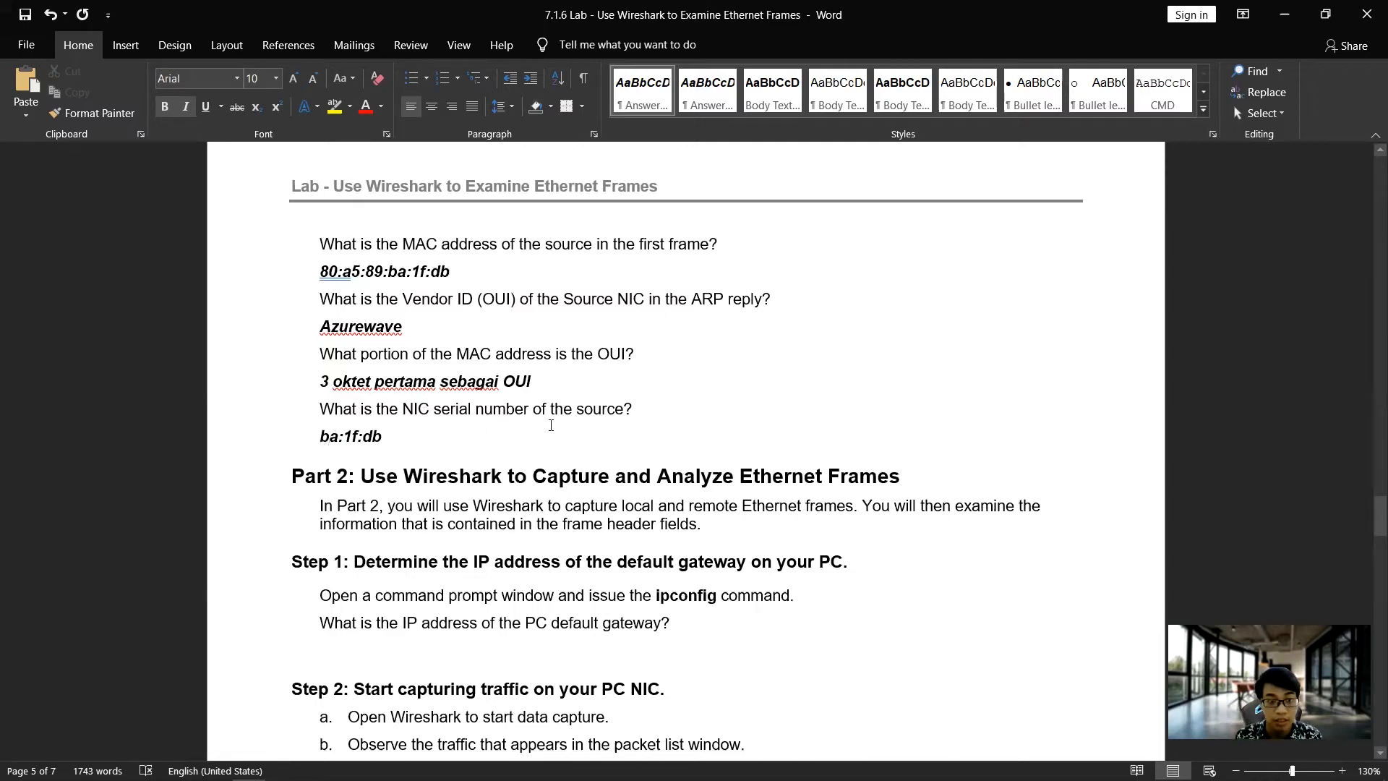
Step: Switch from the Part 2 Step 1 question to the Command Prompt and find the default gateway in the ipconfig output
scroll(550, 425, down, 3)
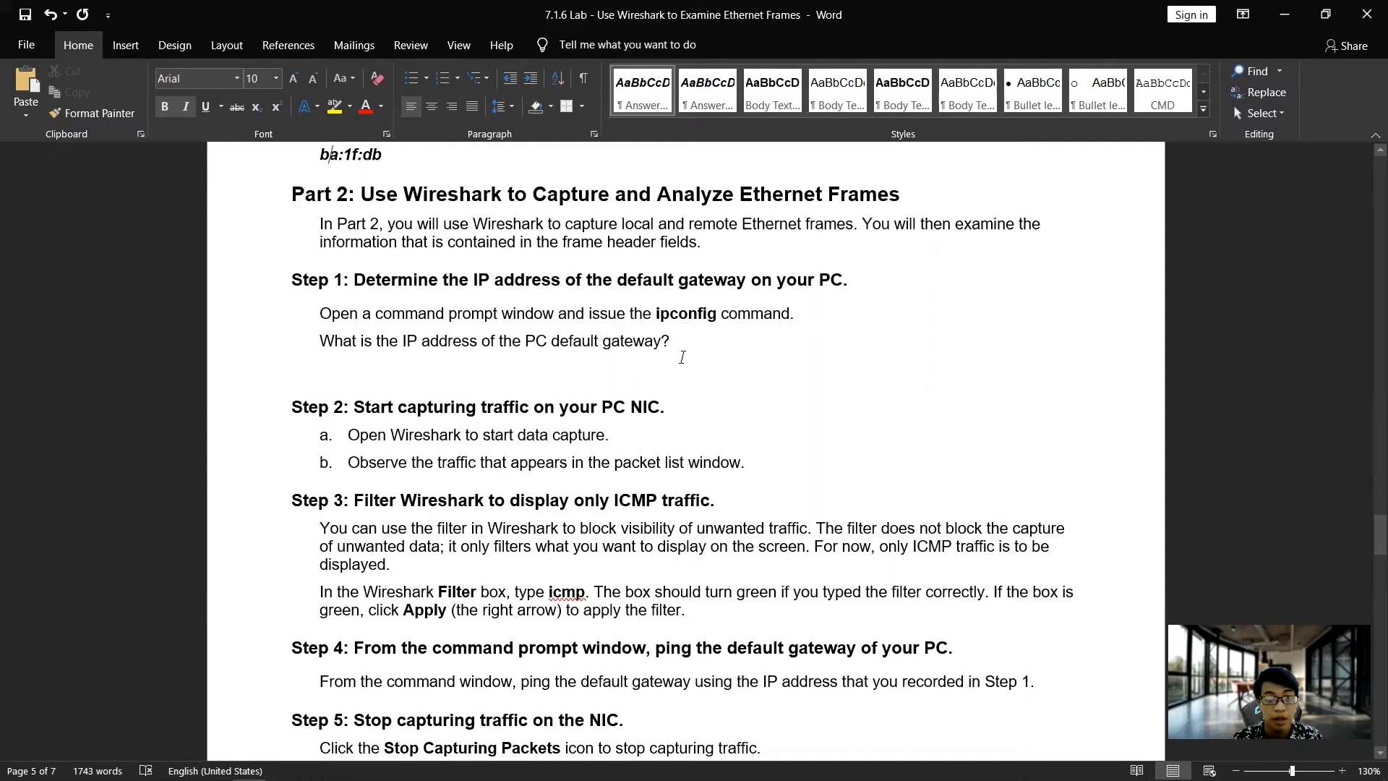
key(alt+Tab)
key(alt+Tab)
key(alt+Tab)
key(alt+Tab)
key(alt+Tab)
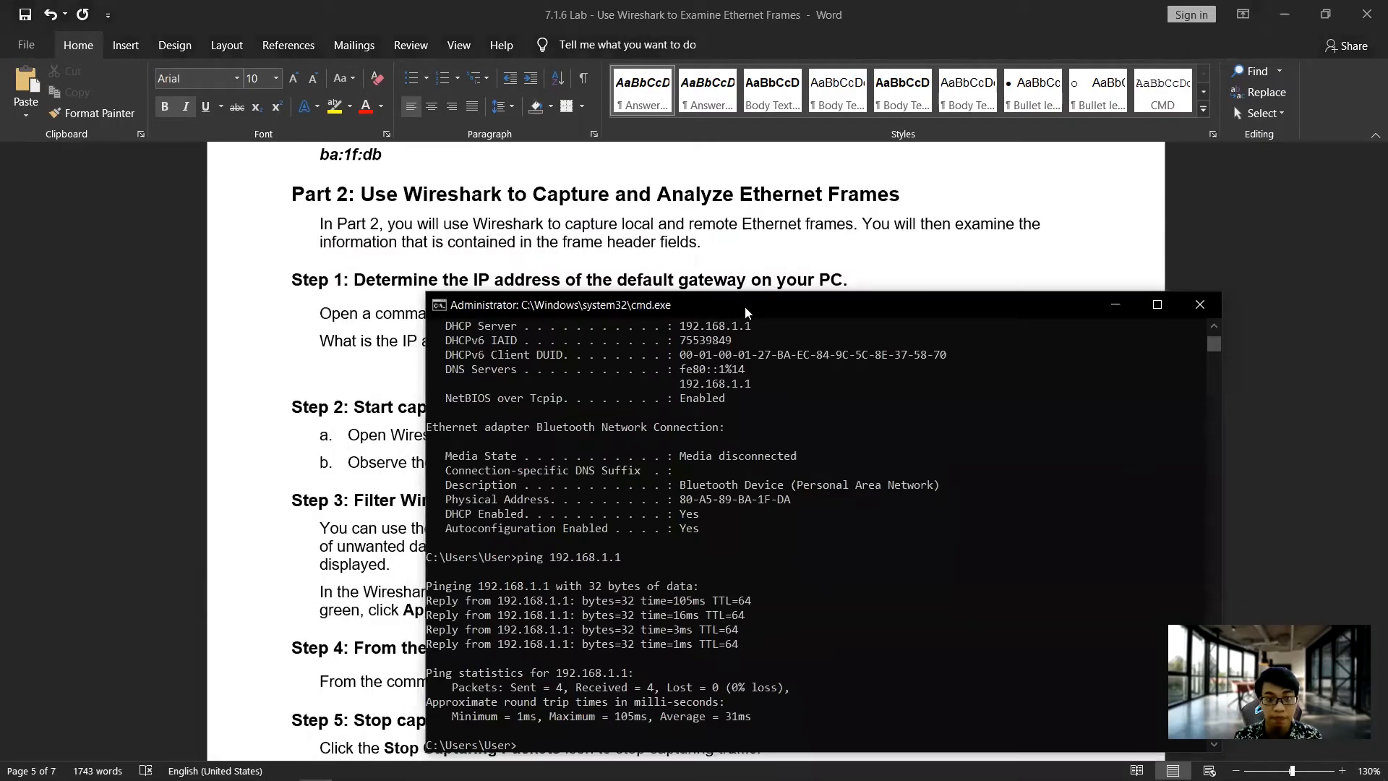
drag(745, 306, 753, 233)
scroll(721, 440, up, 1)
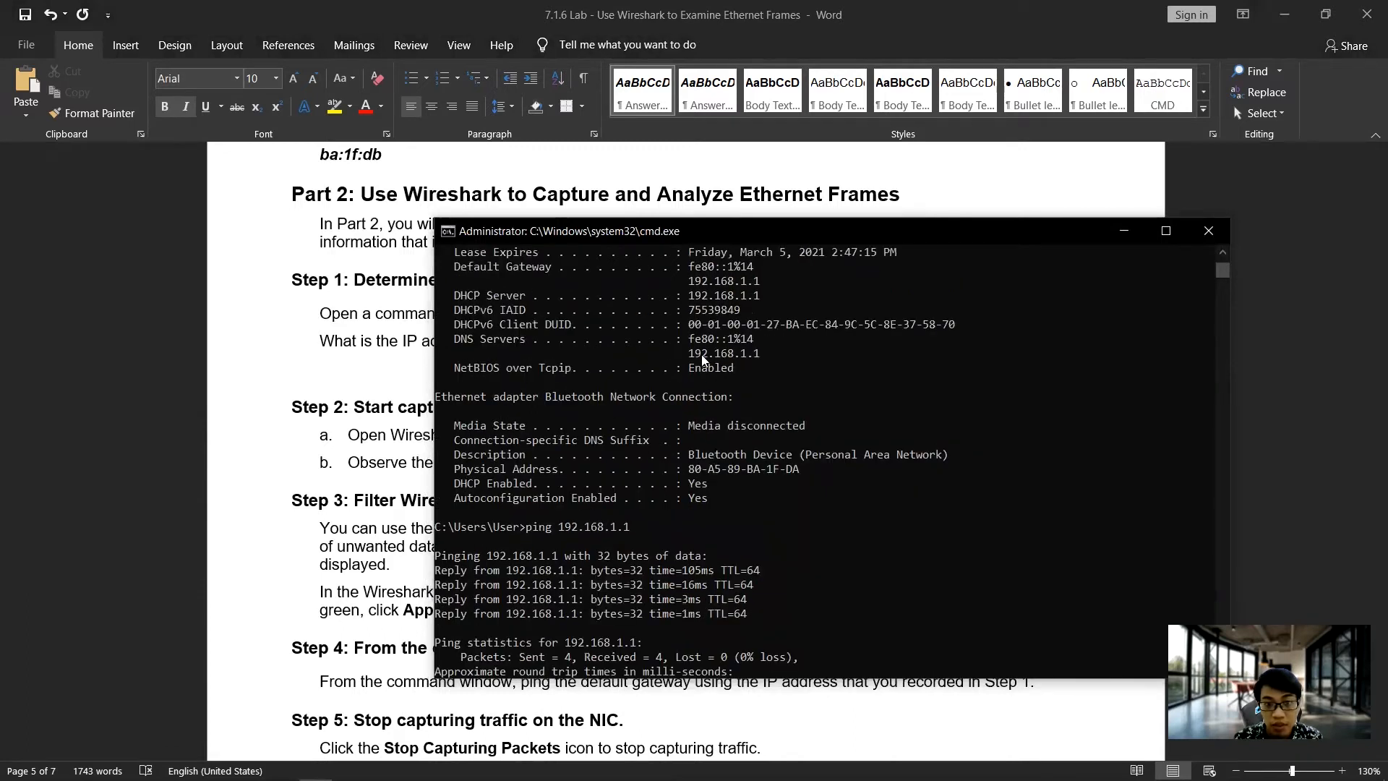
scroll(675, 369, up, 2)
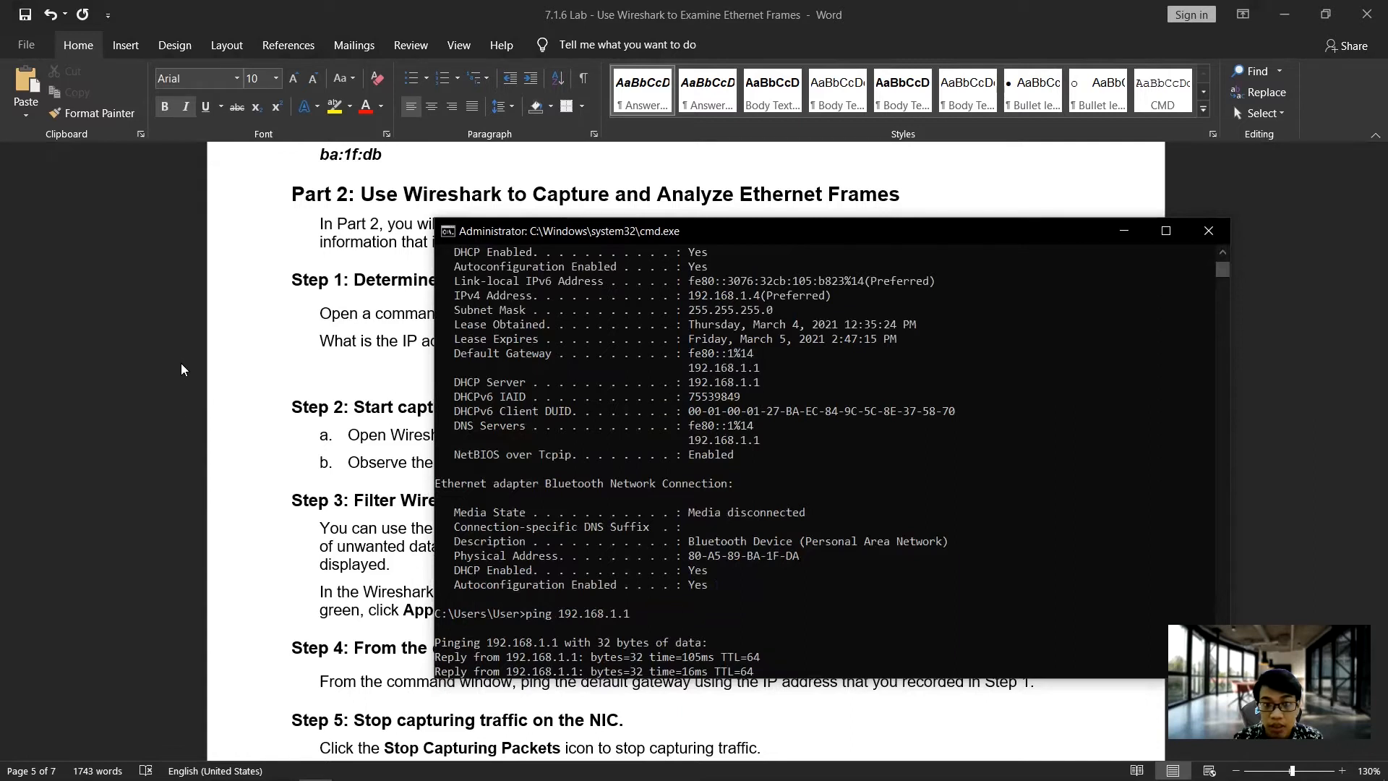
Step: In Word, replace the blank placeholder under the default gateway question with 192.168.1.1, using the Automatic font color
click(370, 374)
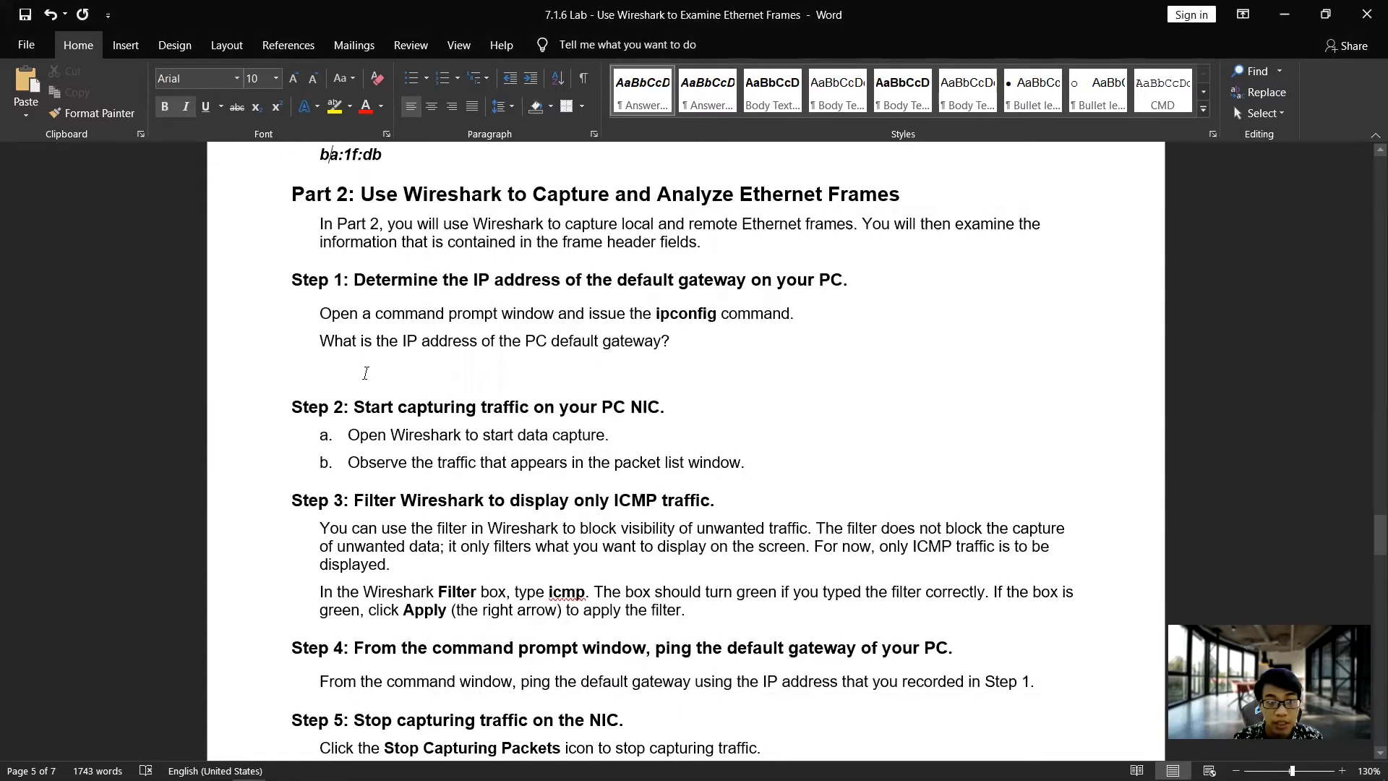
drag(629, 374, 207, 378)
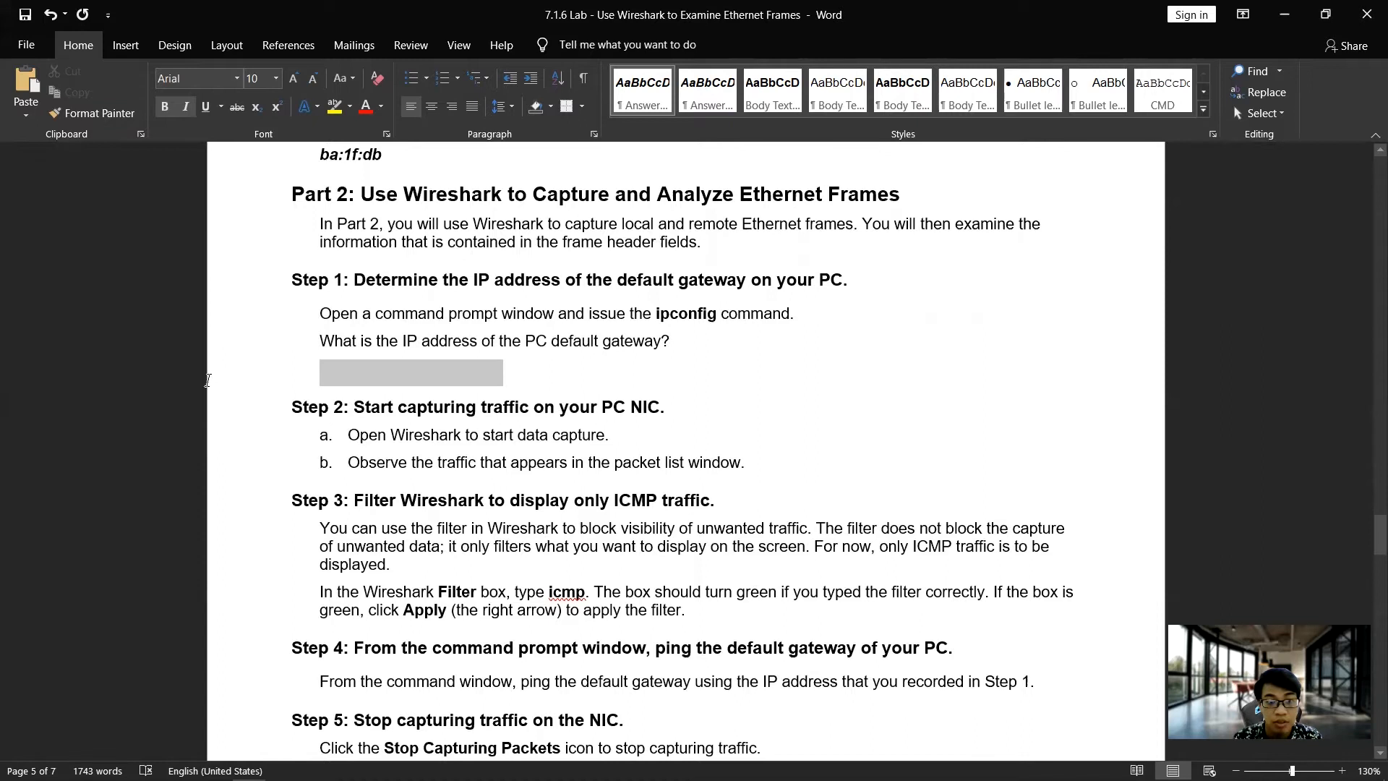
click(380, 107)
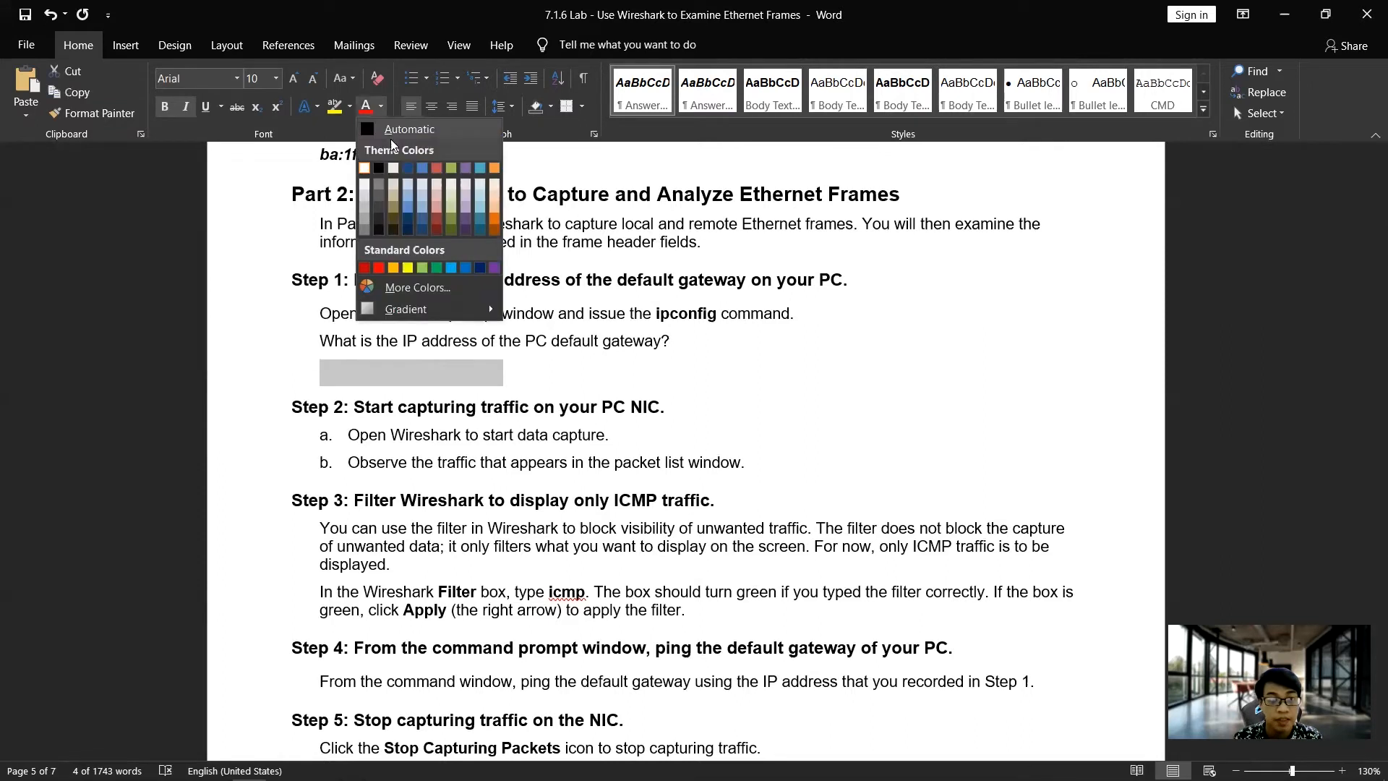
click(387, 131)
text(1)
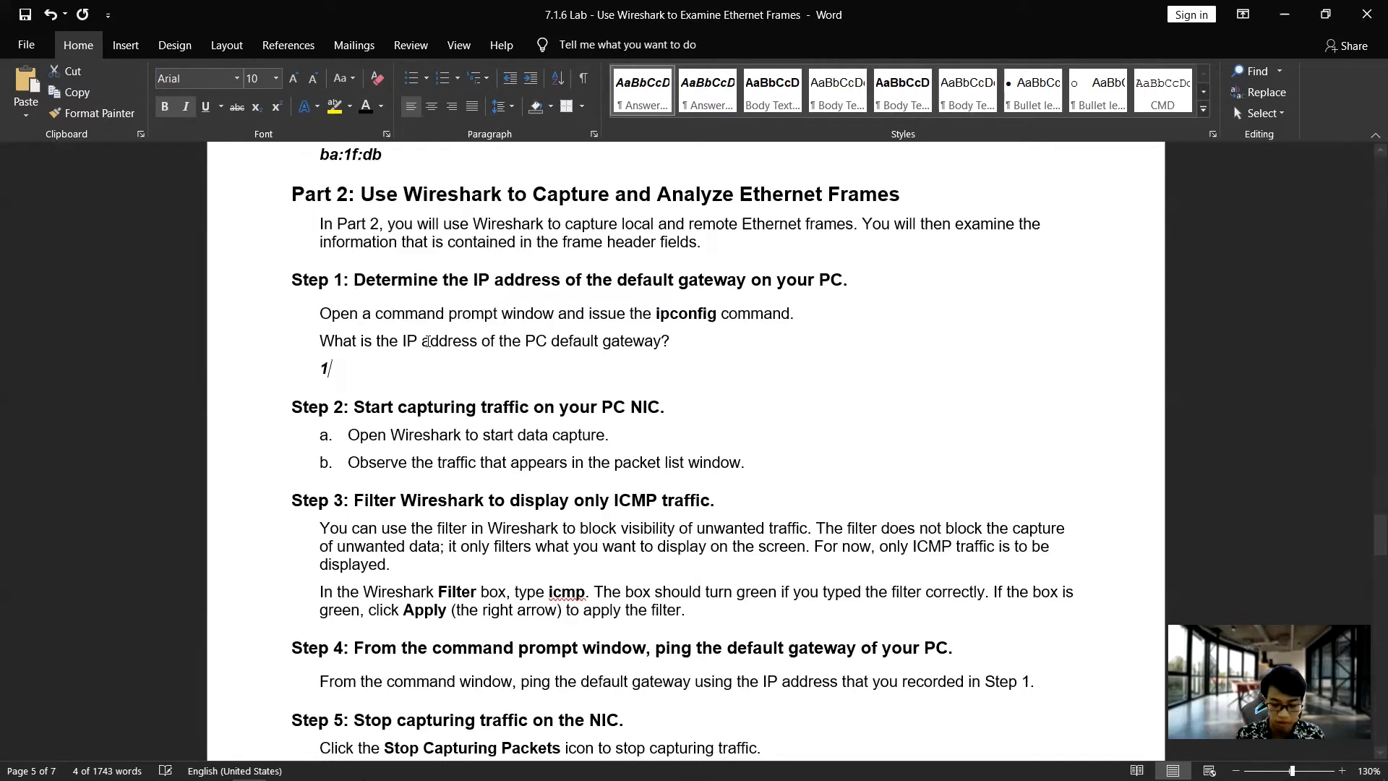
text(92.168.1.1)
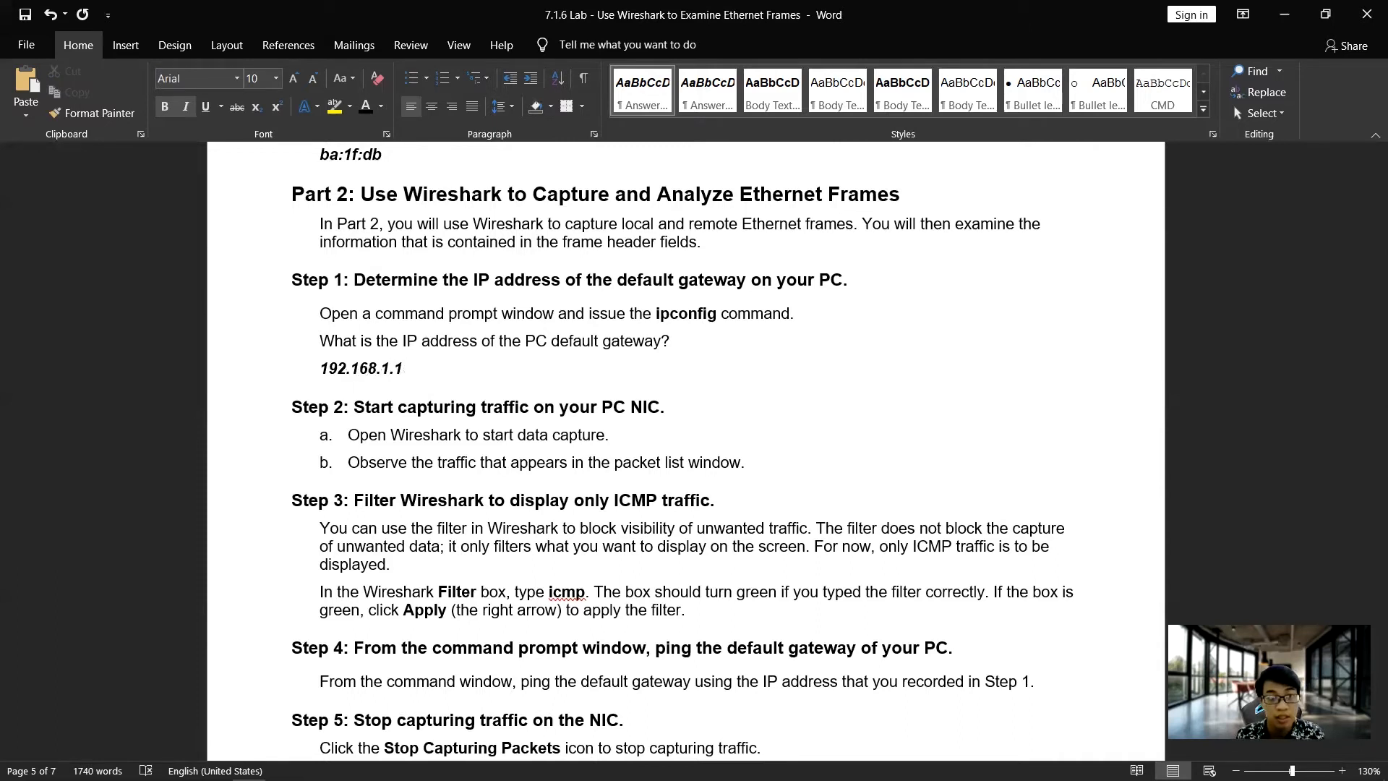
Step: Check the PC's IPv4 address in the Command Prompt, and expand the Step 1 answer to "IP Address : 192.168.1.4" and "Default gateway : 192.168.1.1" on separate lines
click(321, 369)
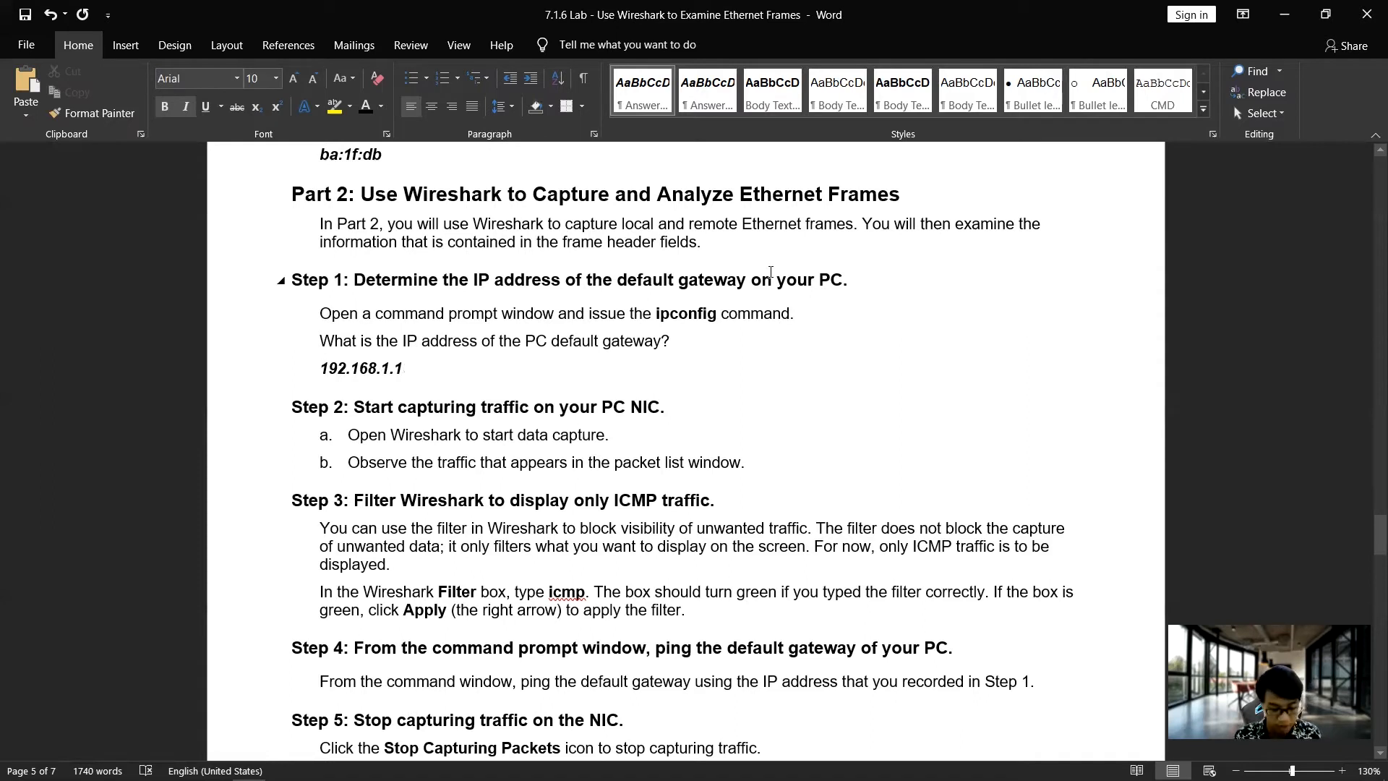
key(alt+Tab)
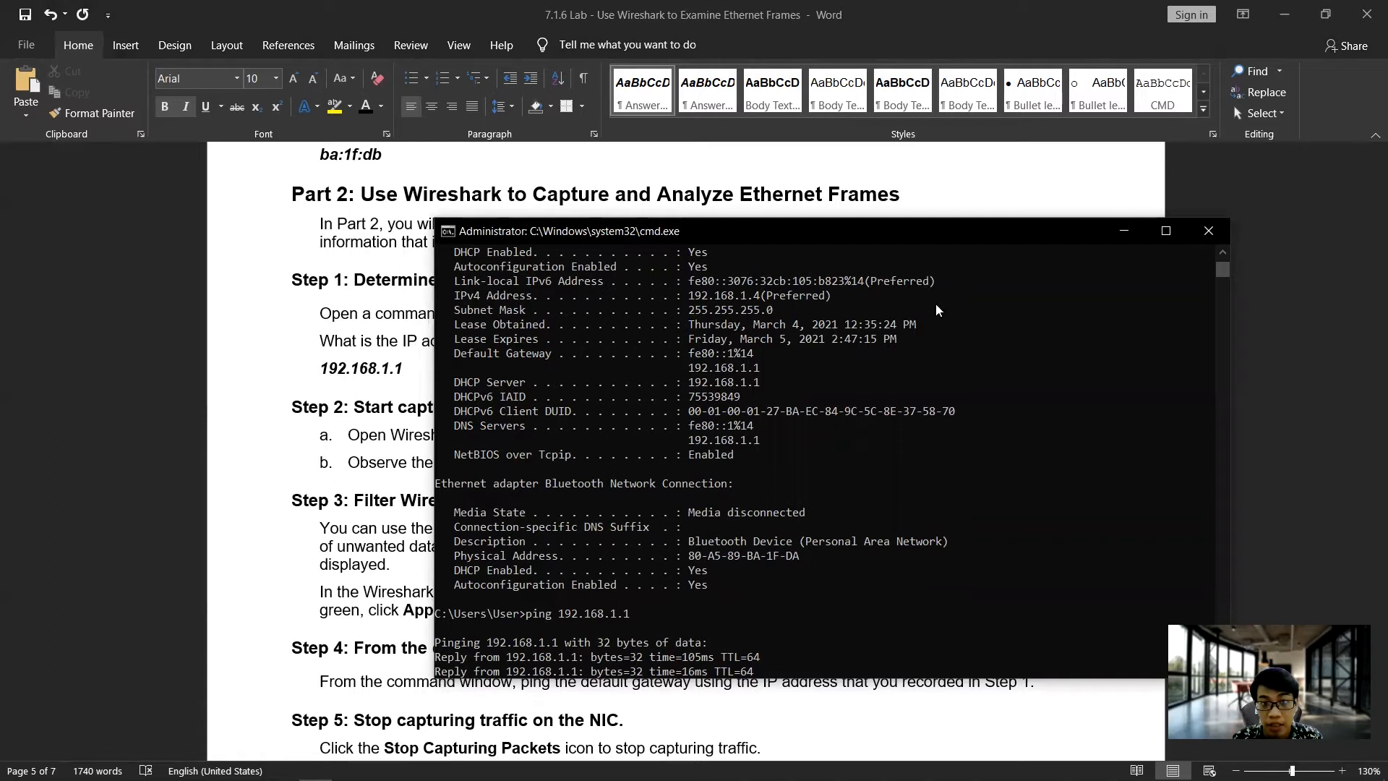
key(alt+Tab)
text(IP Addre)
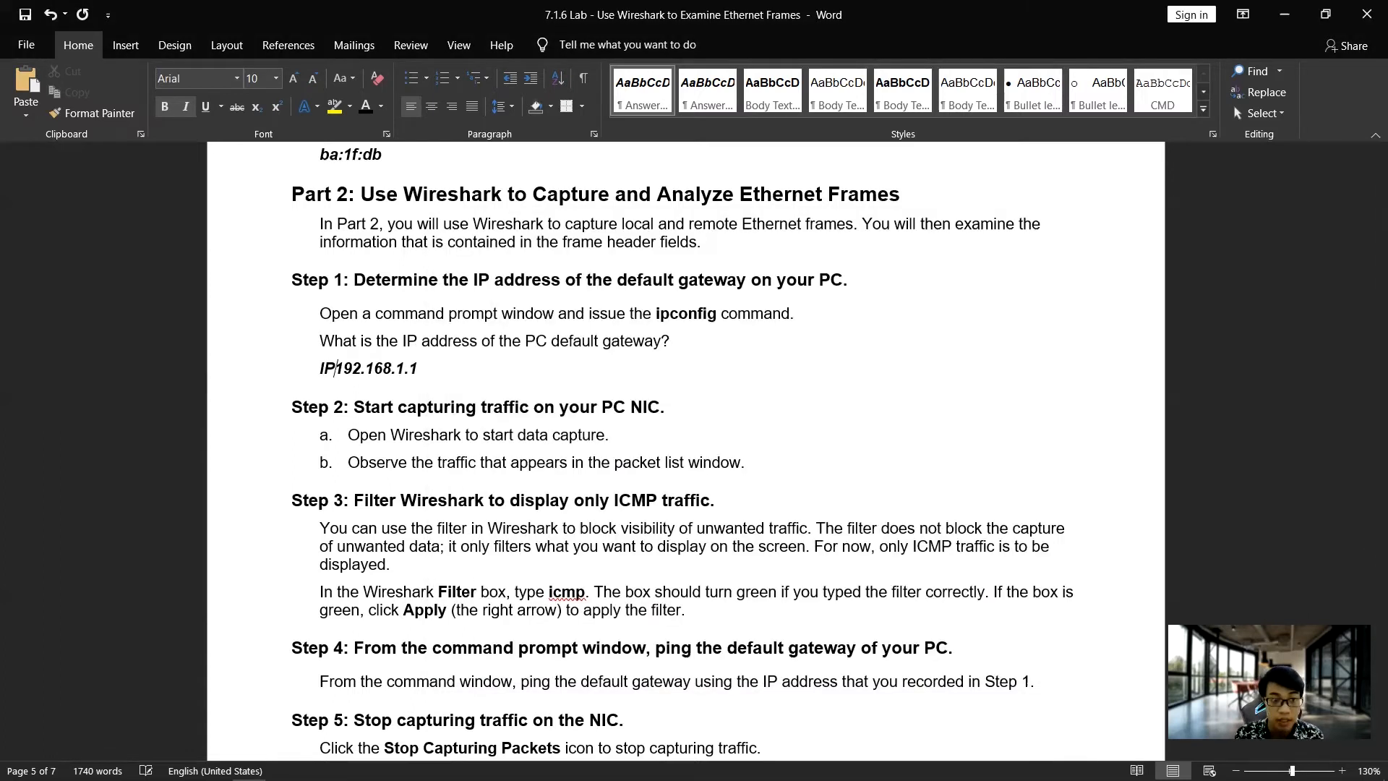
text(ss : 1)
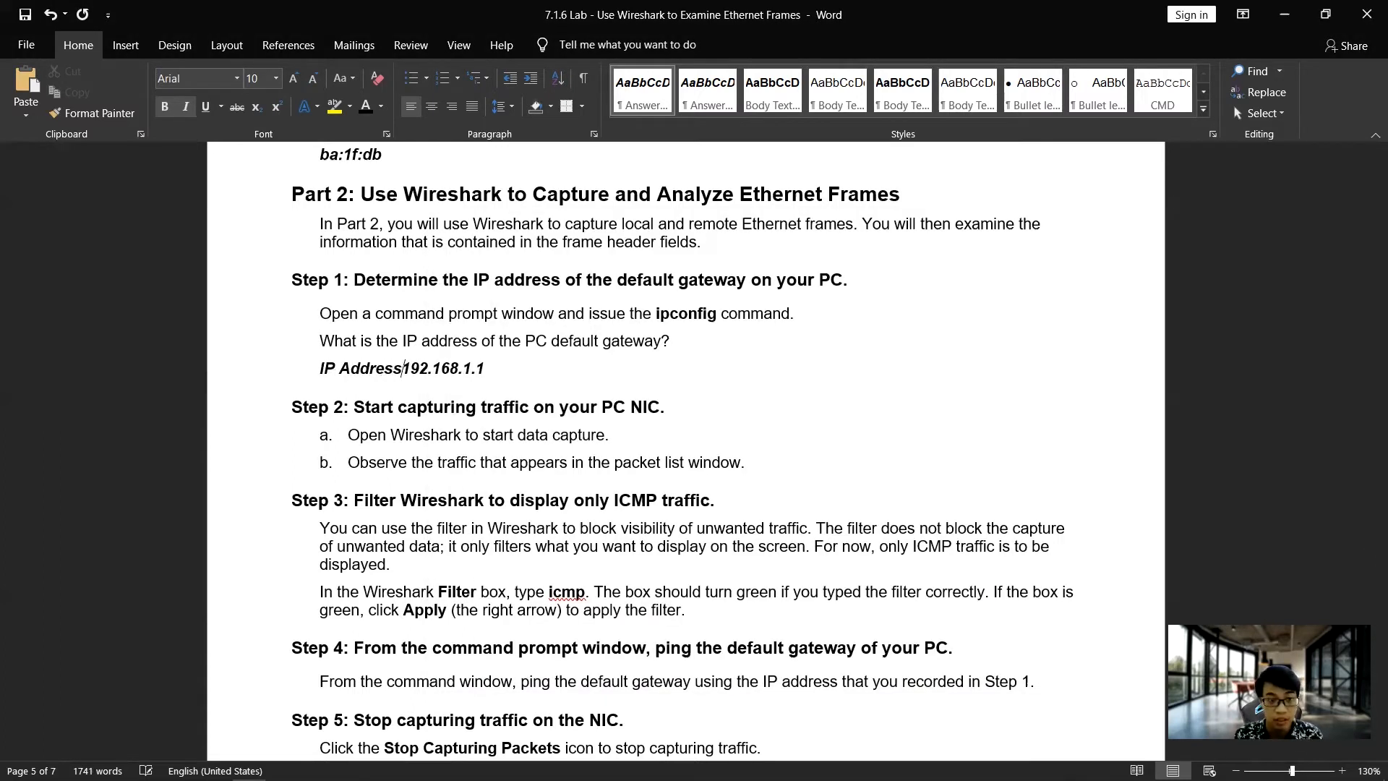
text(92.168)
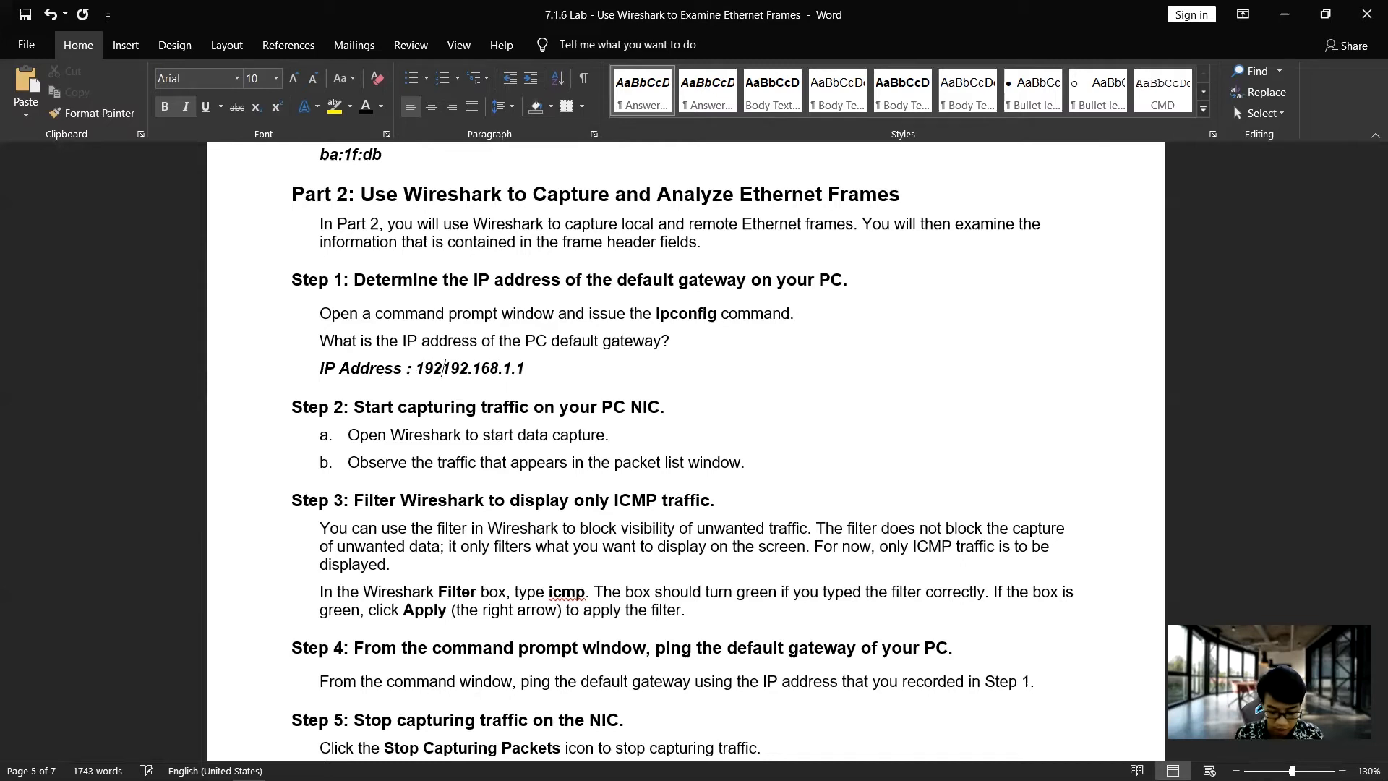
text(.1.4)
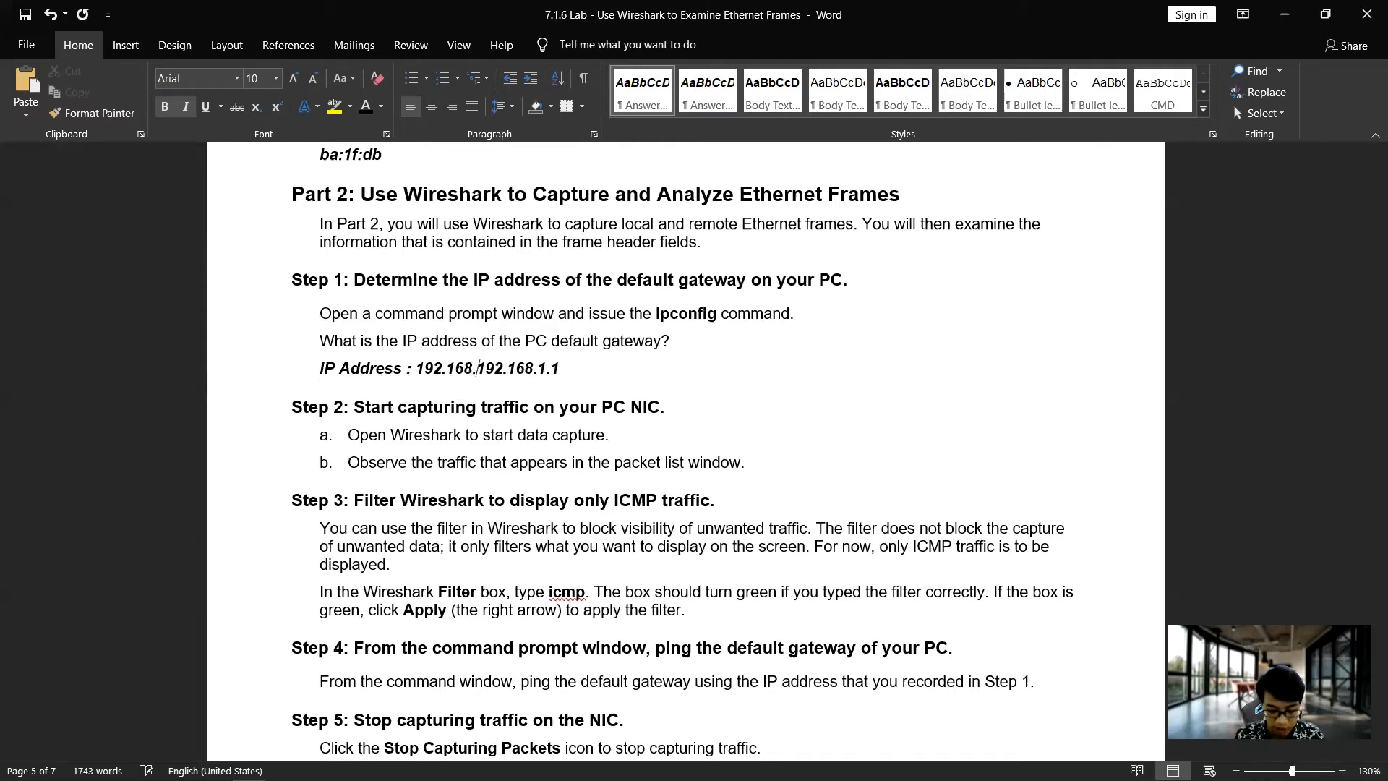
text(Default gateway )
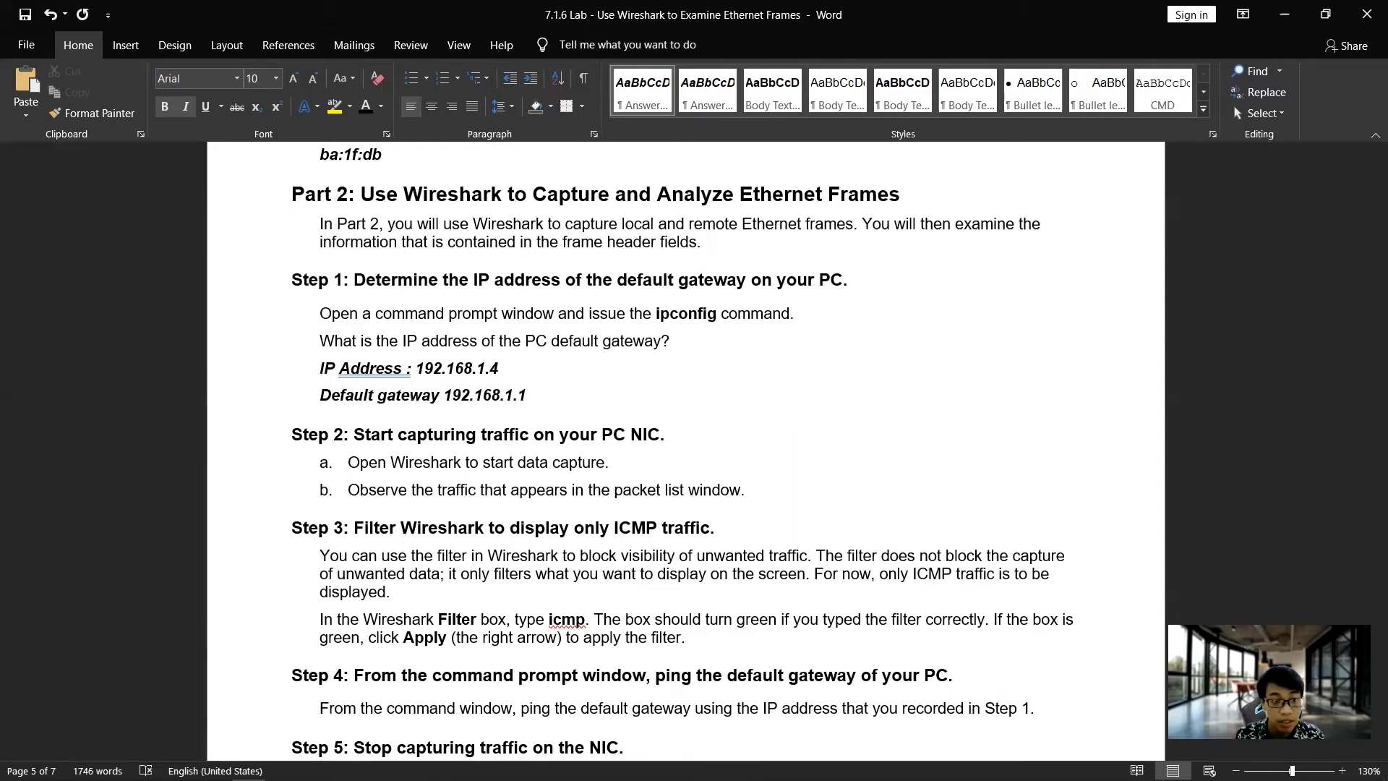
text(:)
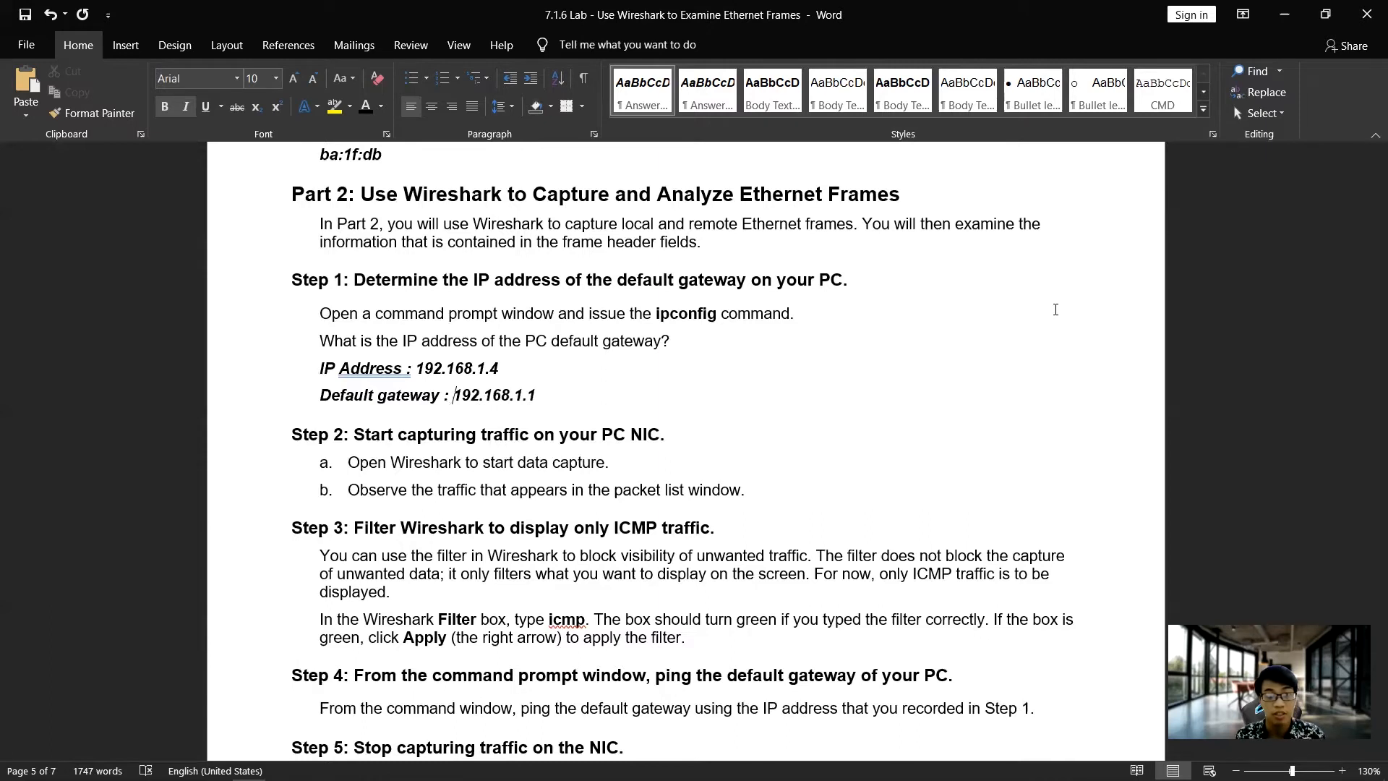
Step: Switch to Wireshark, start a new Wi-Fi capture without saving the old packets, and clear the display filter to observe all traffic
scroll(528, 399, down, 3)
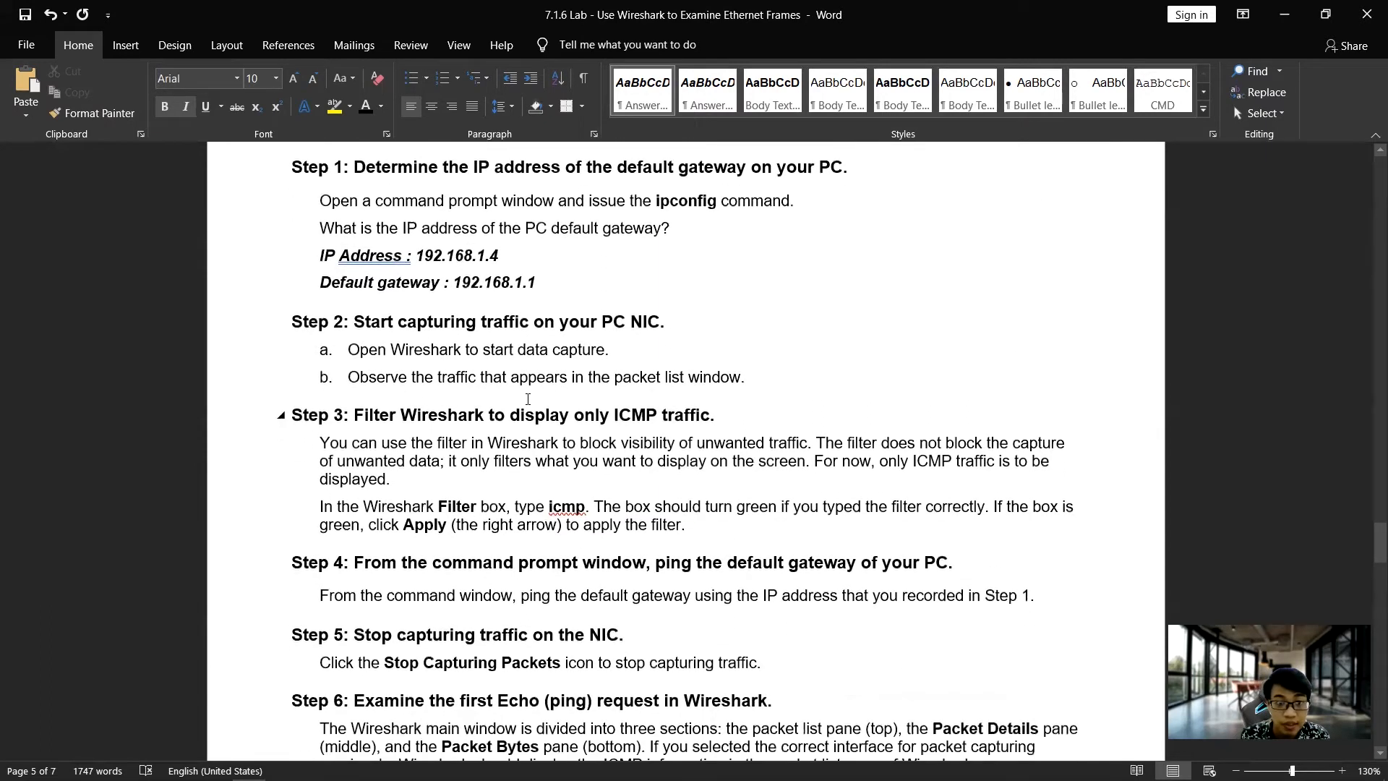
scroll(535, 394, down, 3)
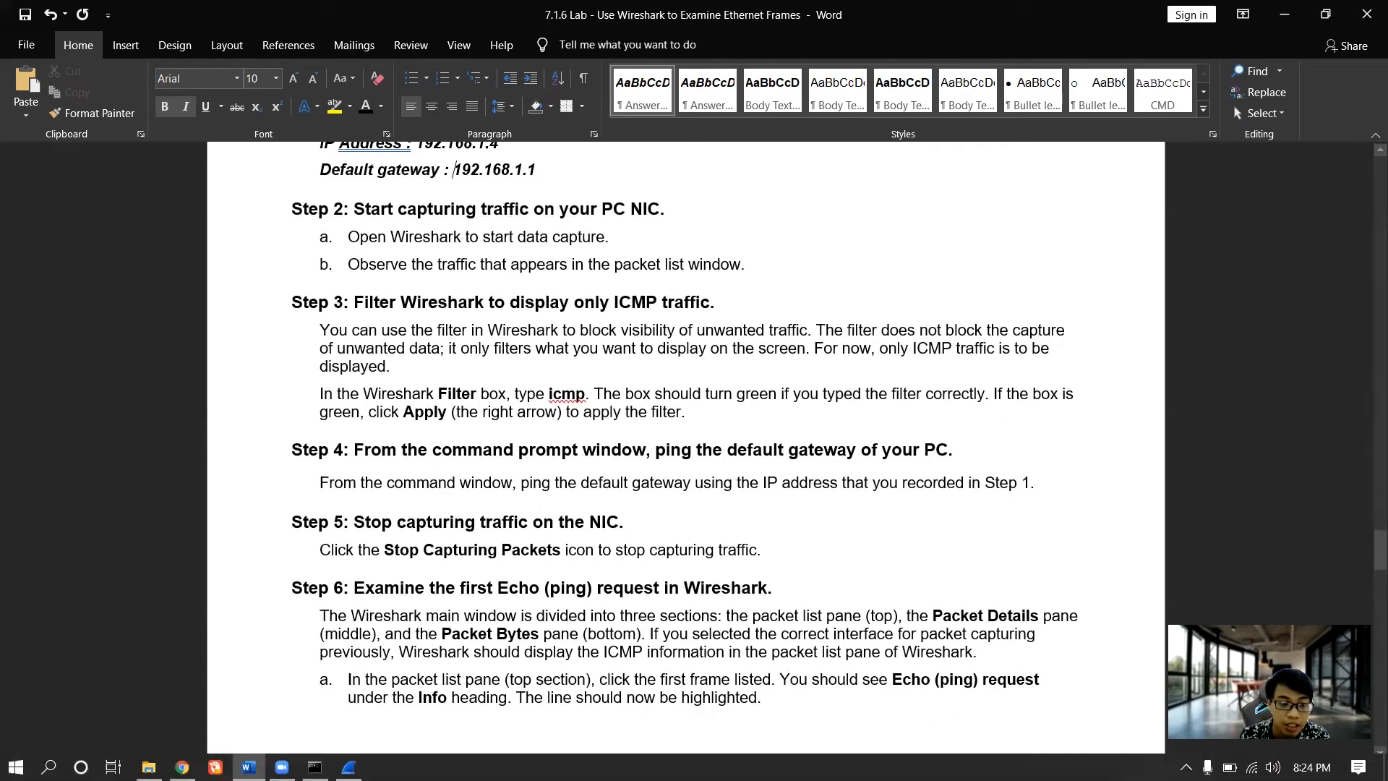
click(348, 766)
click(31, 50)
click(12, 50)
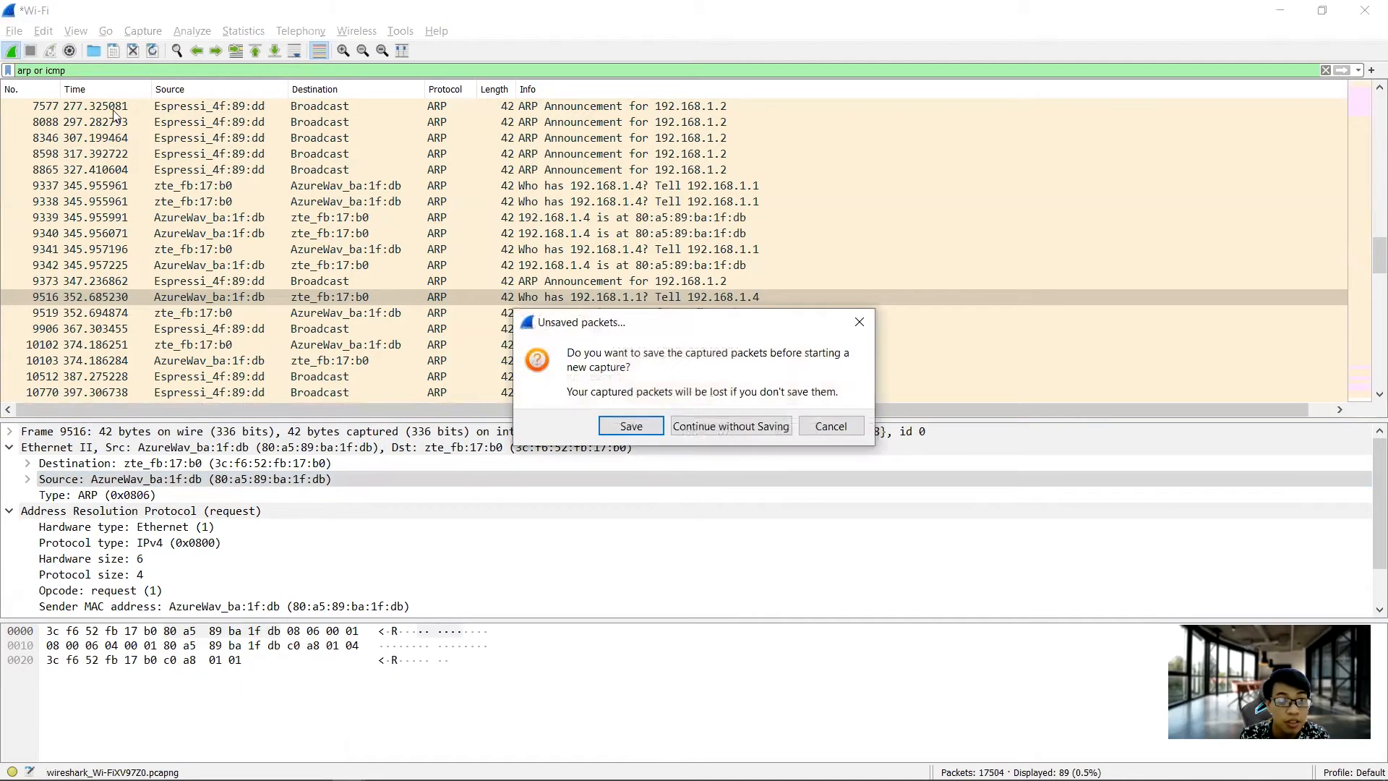
click(691, 426)
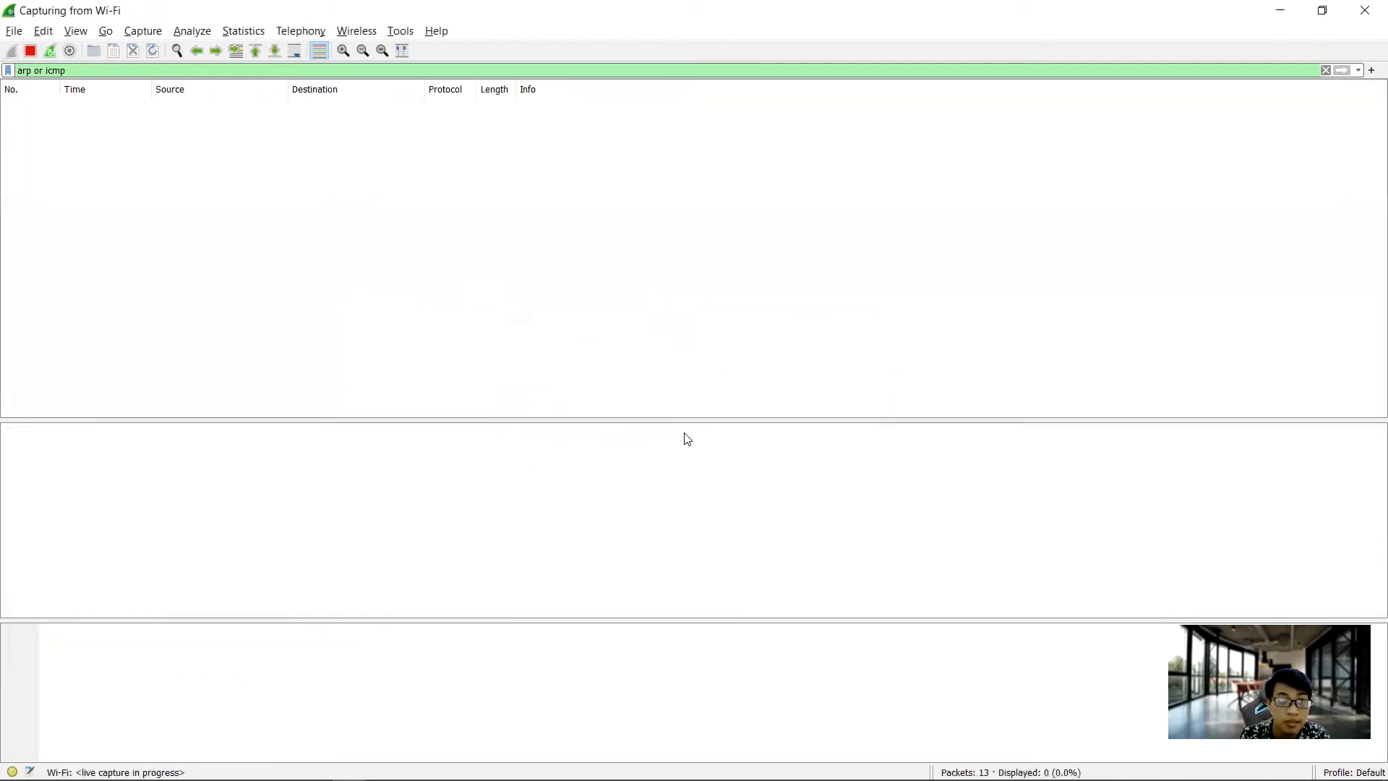
click(1325, 70)
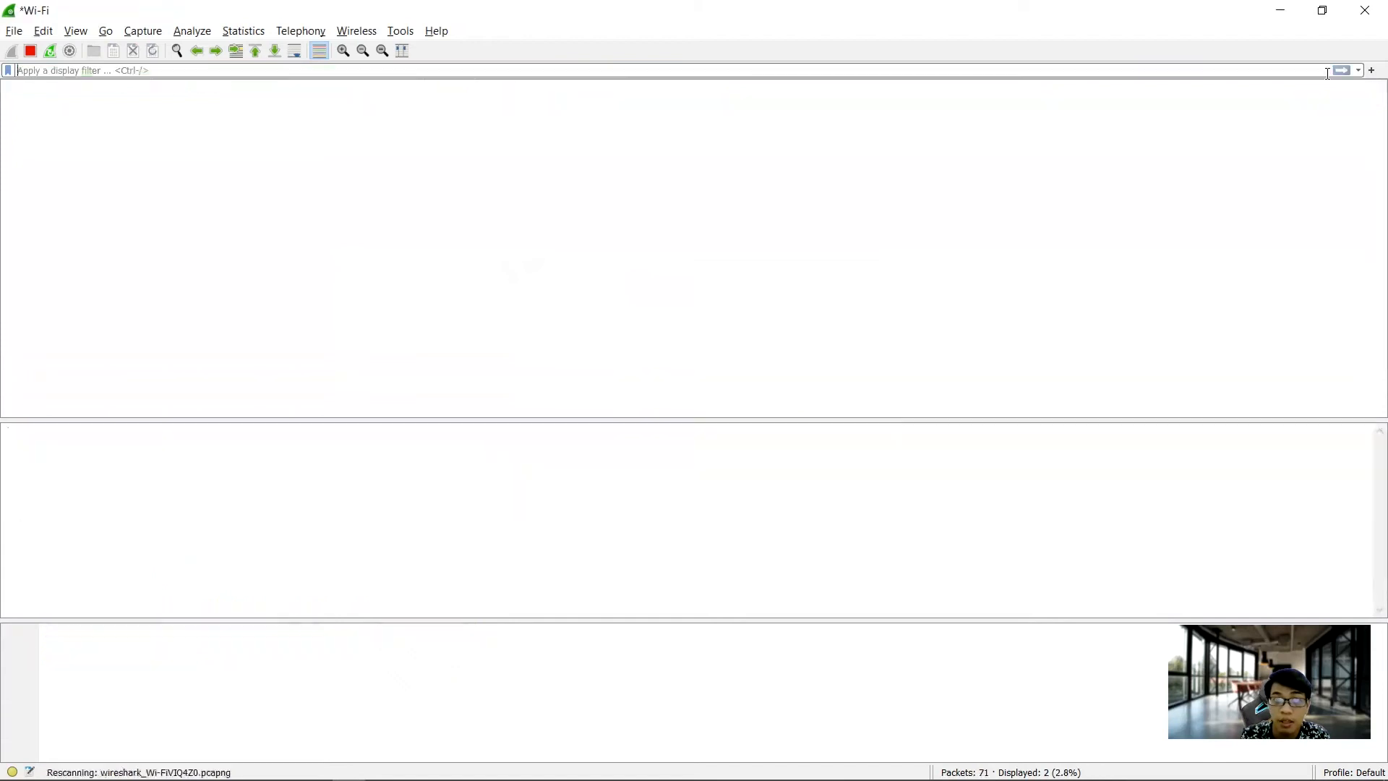
scroll(597, 361, down, 20)
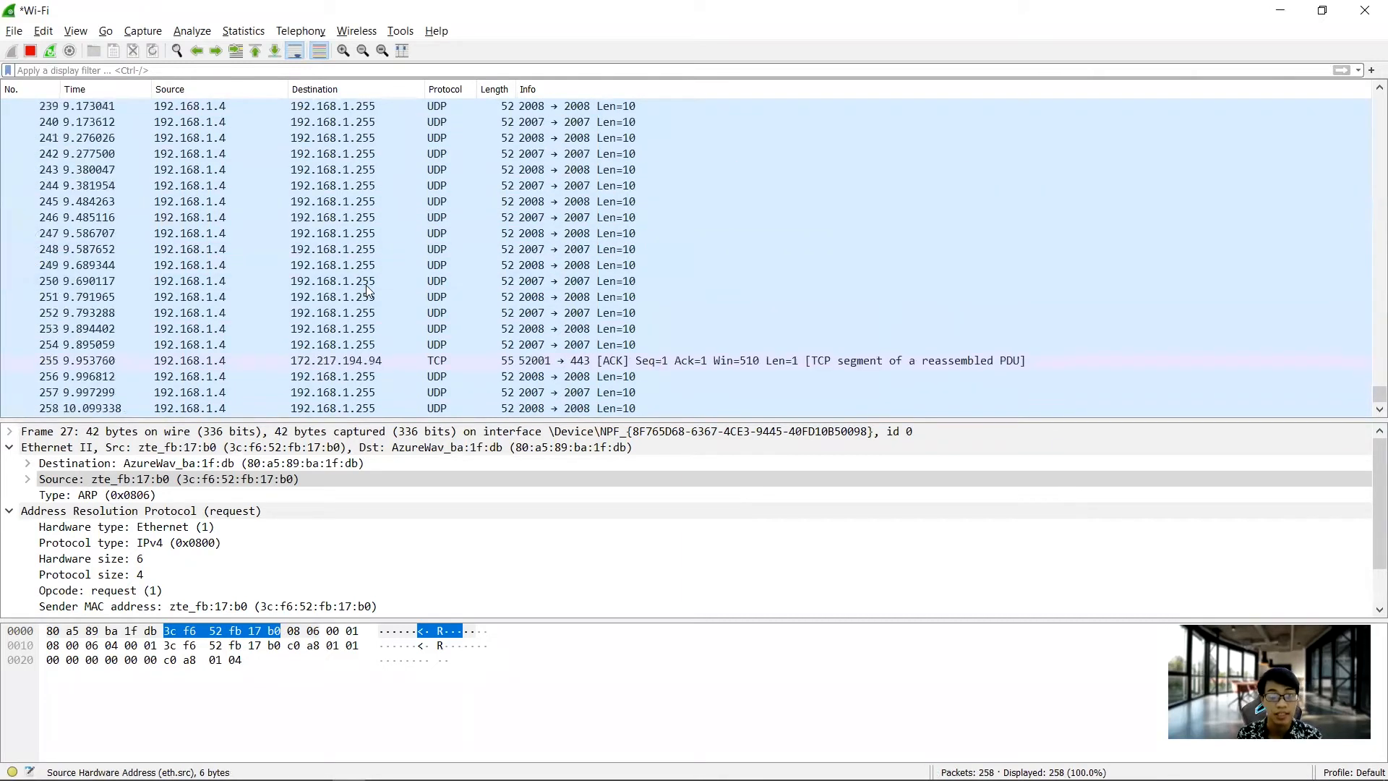
Step: Read the Step 3 filtering instructions in Word and apply the icmp display filter to the running capture in Wireshark
key(alt+Tab)
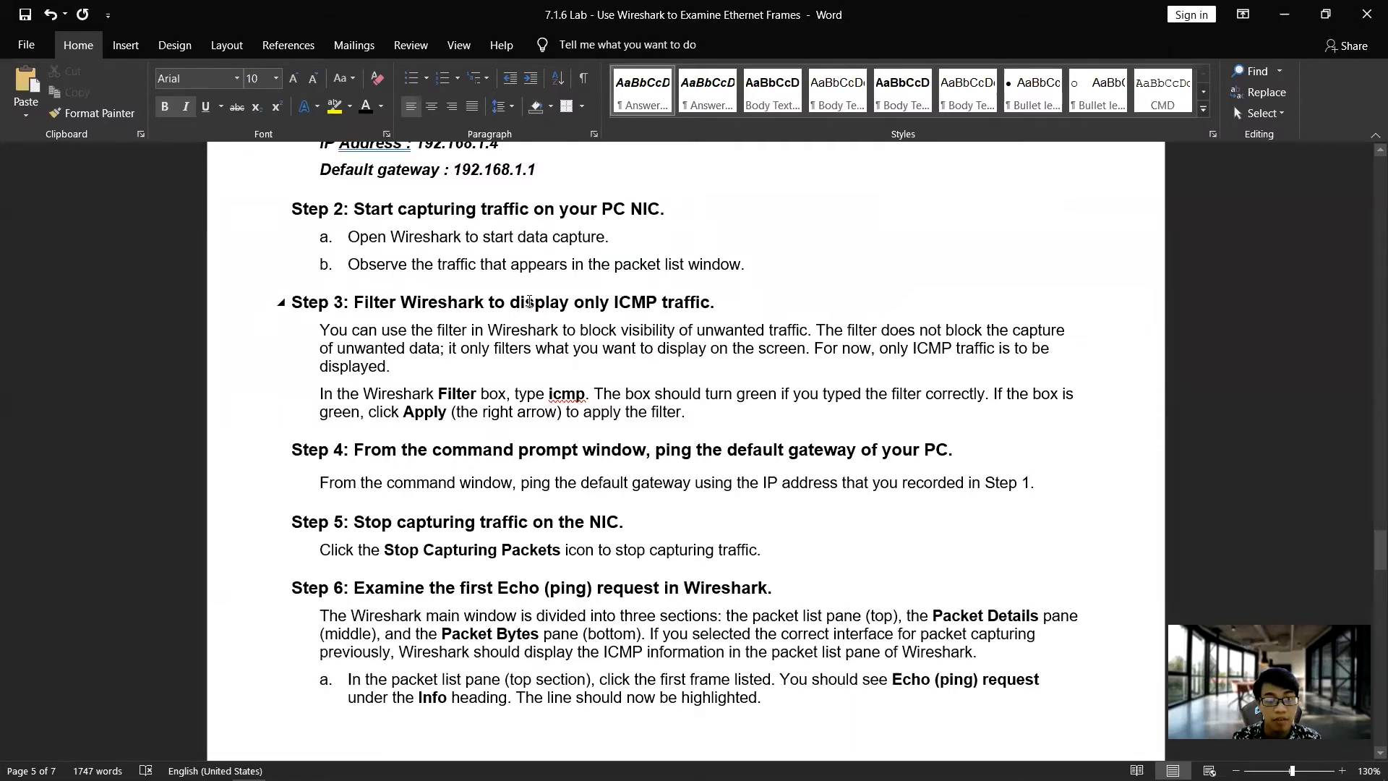
scroll(554, 304, down, 1)
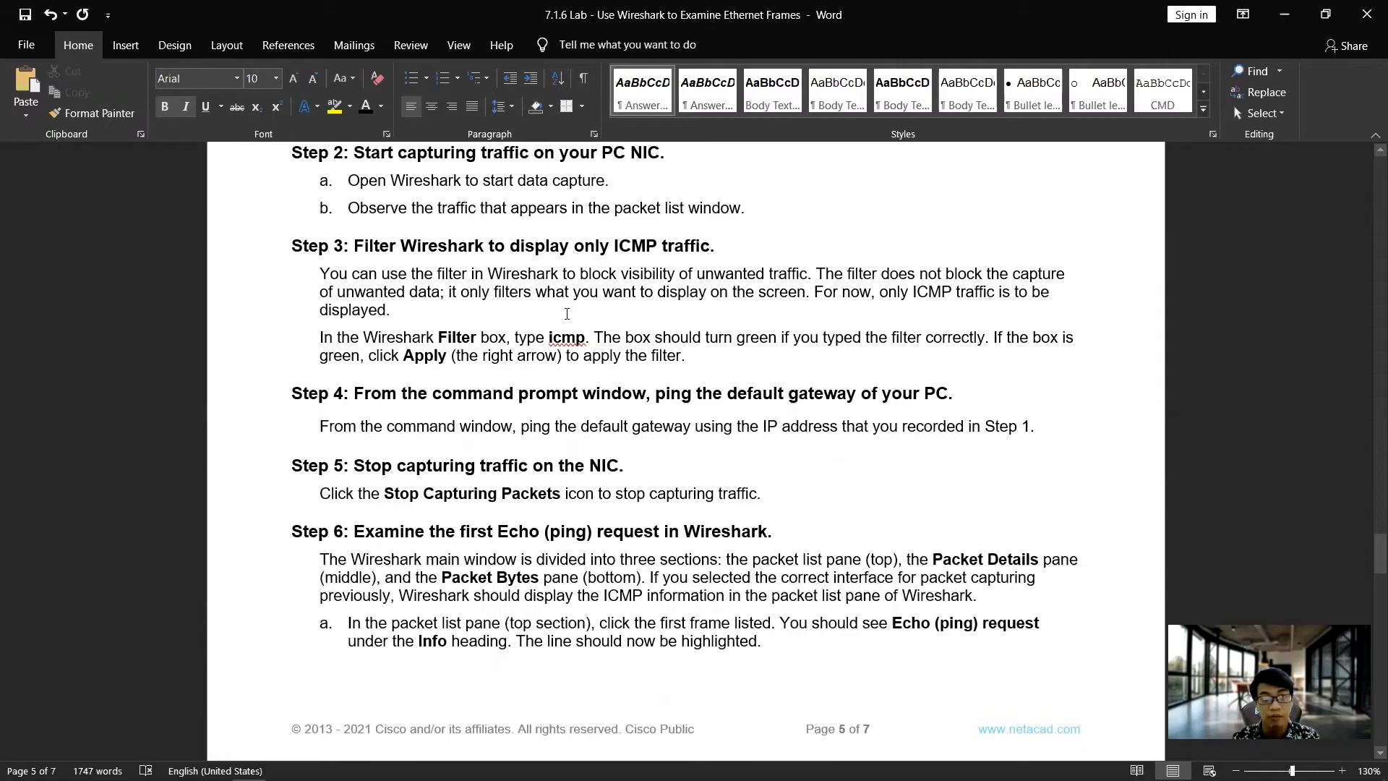
key(alt+Tab)
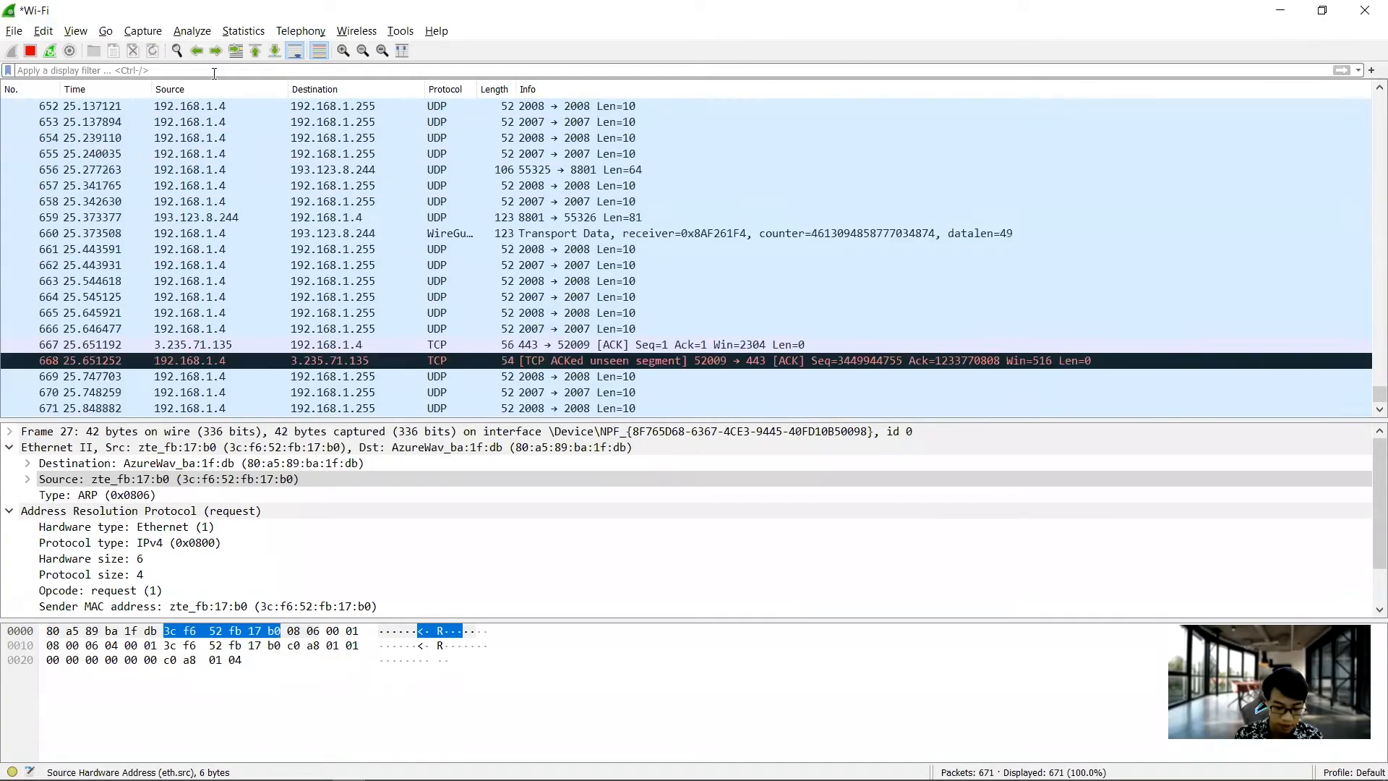
click(214, 73)
text(icmp)
key(Return)
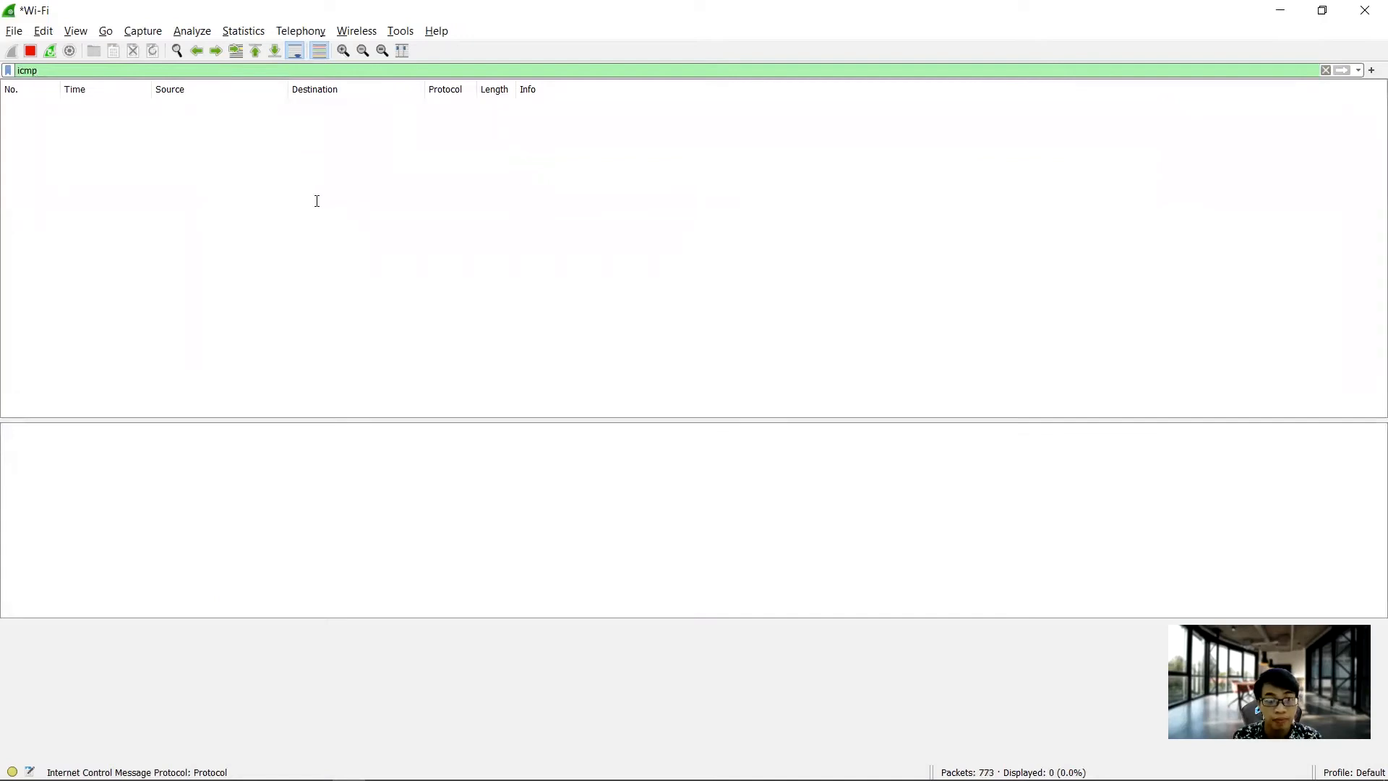
Step: Review the Step 4 ping instructions in Word, delete the "IP Address : 192.168.1.4" line from the Step 1 answer, and switch back to Wireshark
key(alt+Tab)
scroll(494, 390, down, 1)
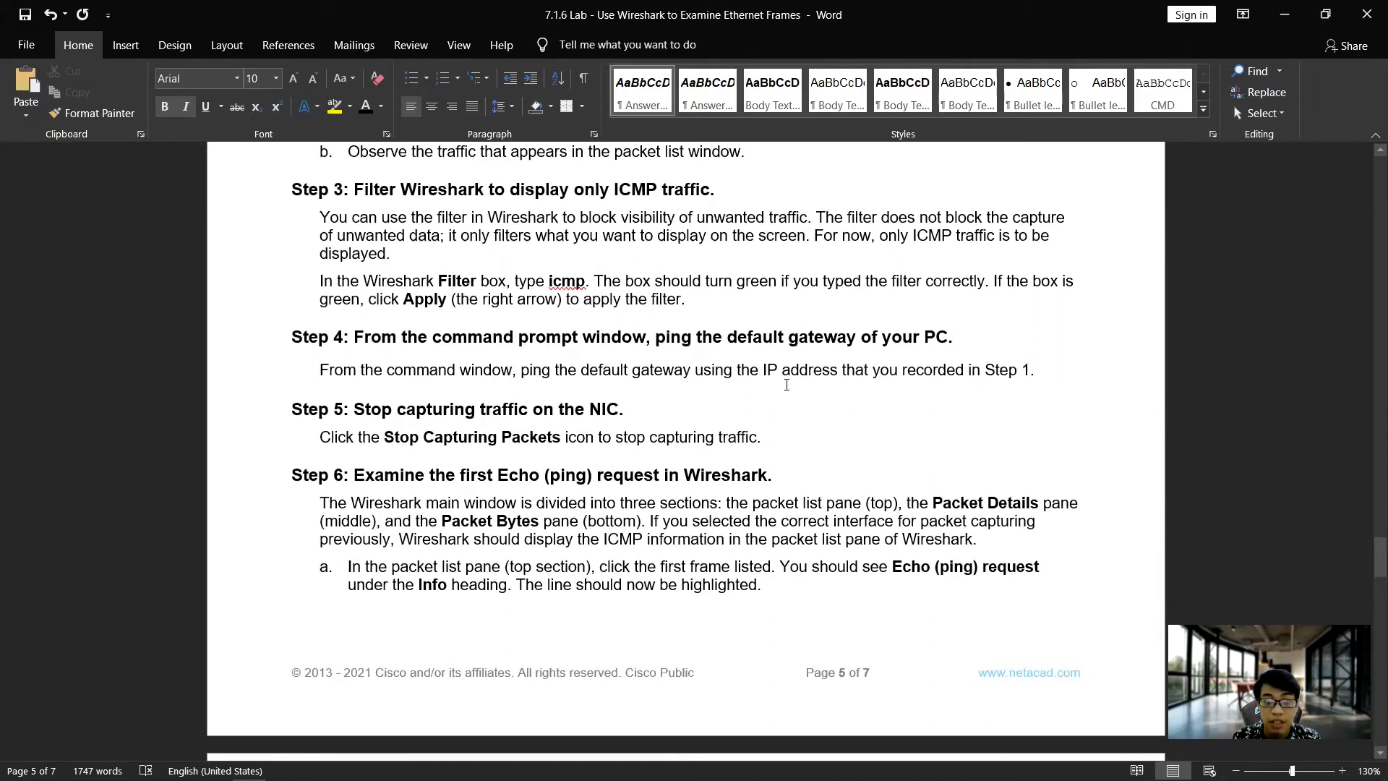
scroll(670, 406, up, 1)
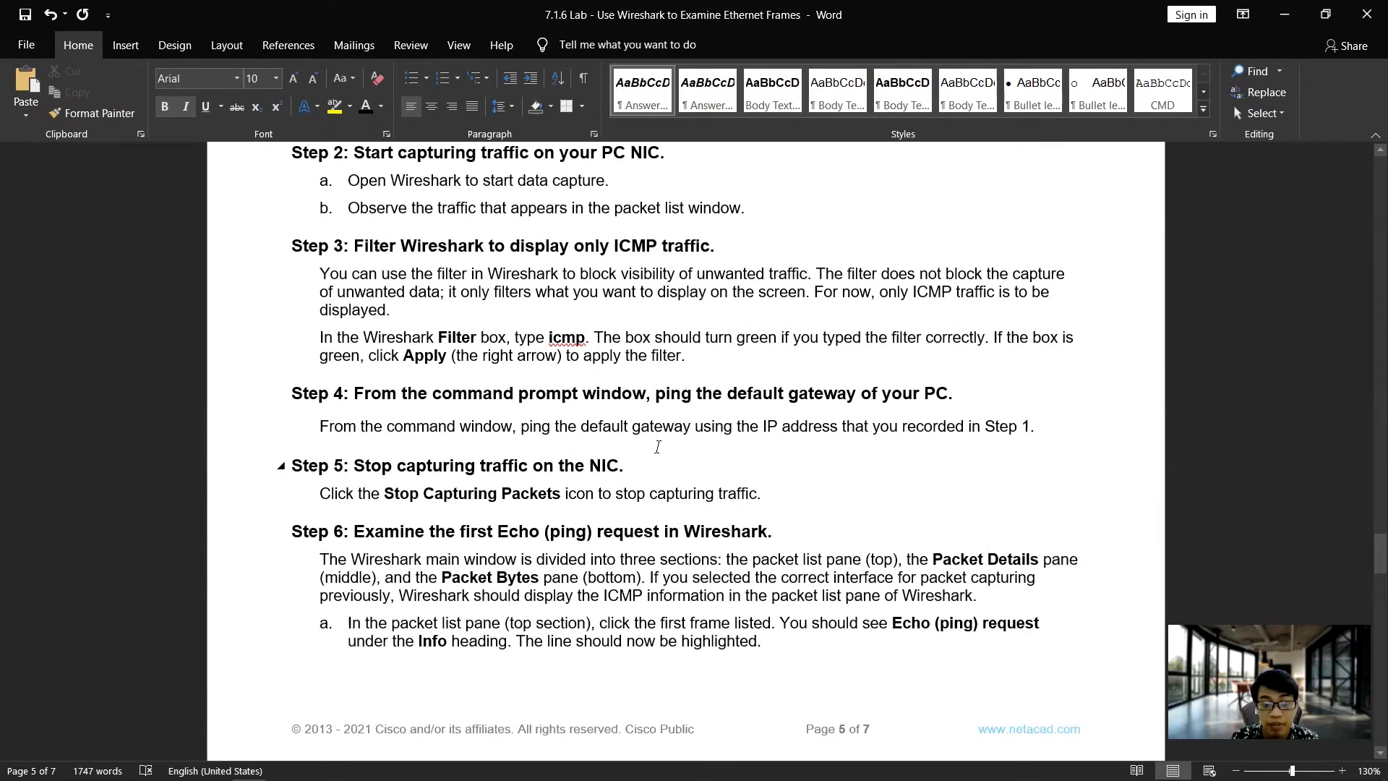
scroll(689, 477, up, 3)
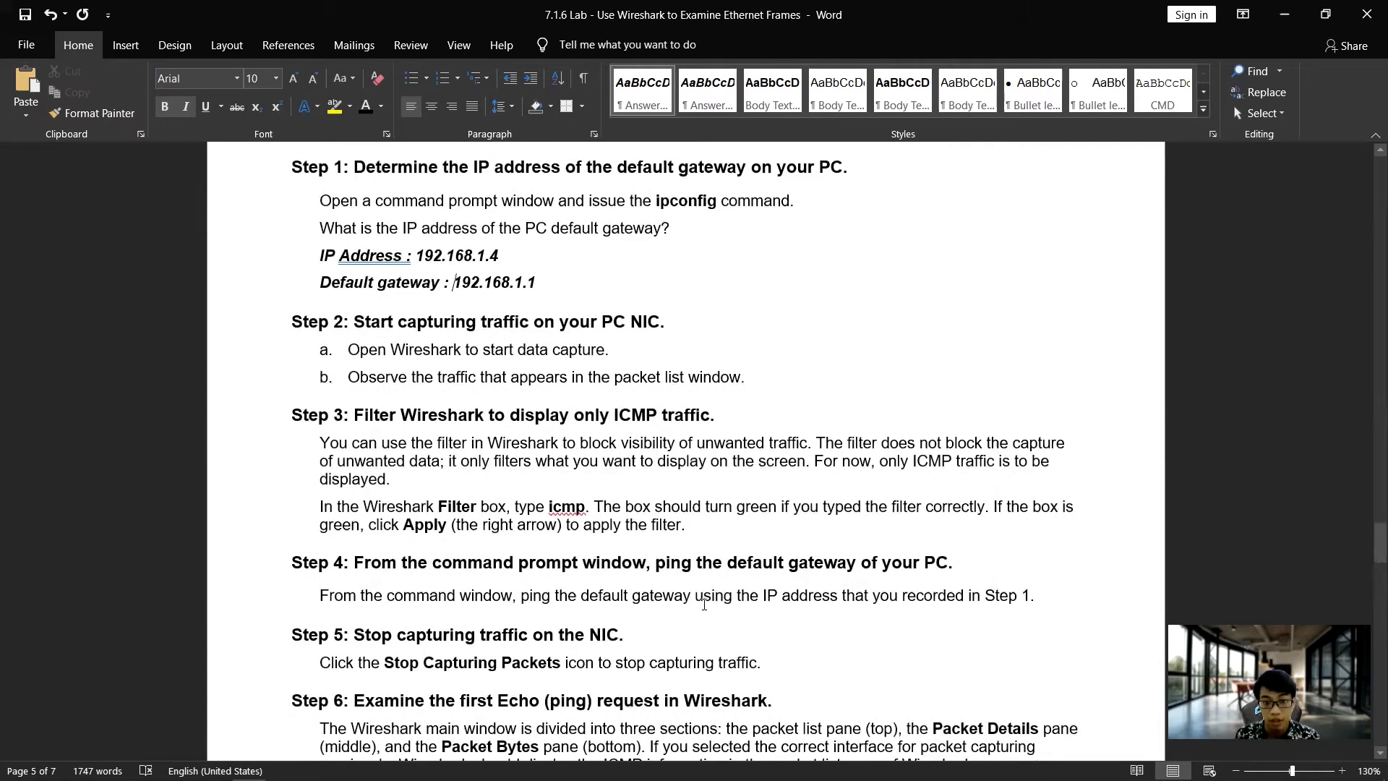
drag(506, 255, 320, 255)
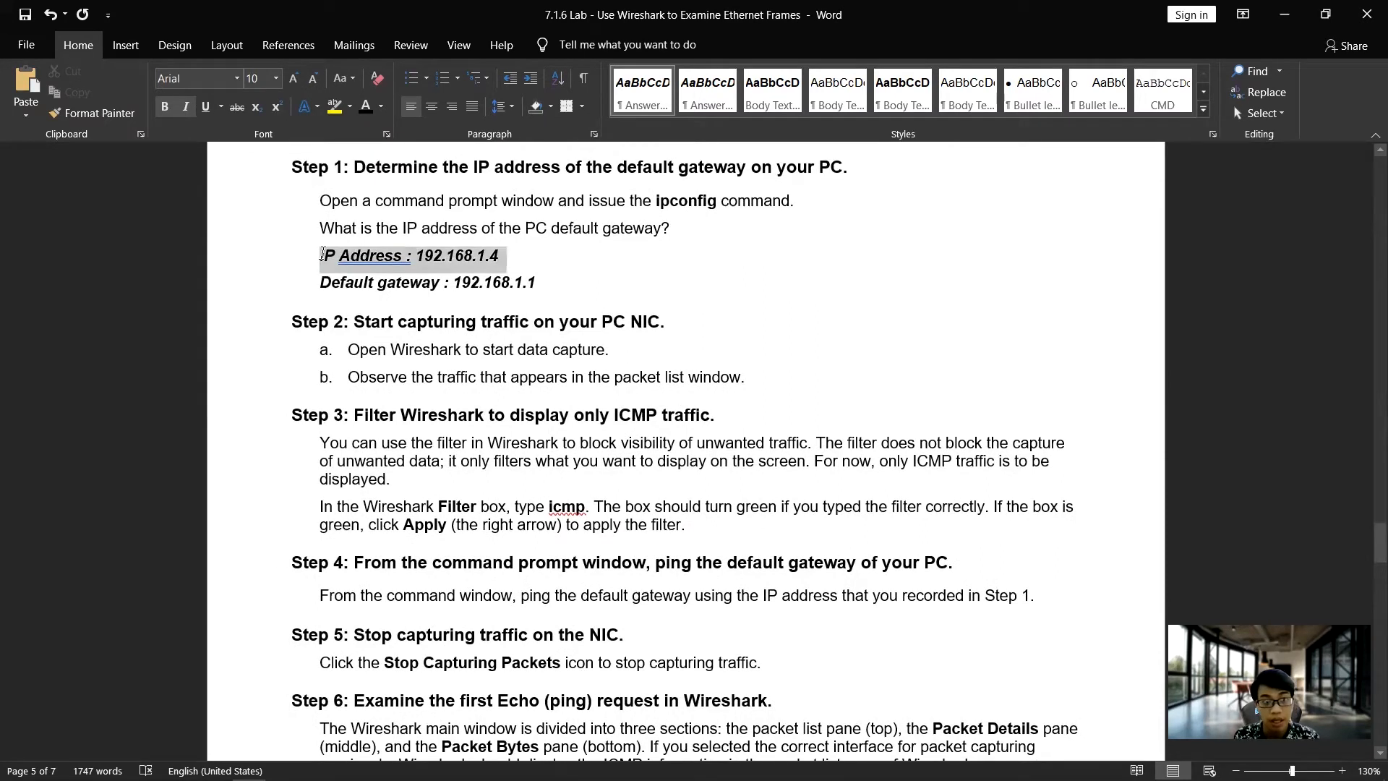
key(Delete)
scroll(574, 363, down, 3)
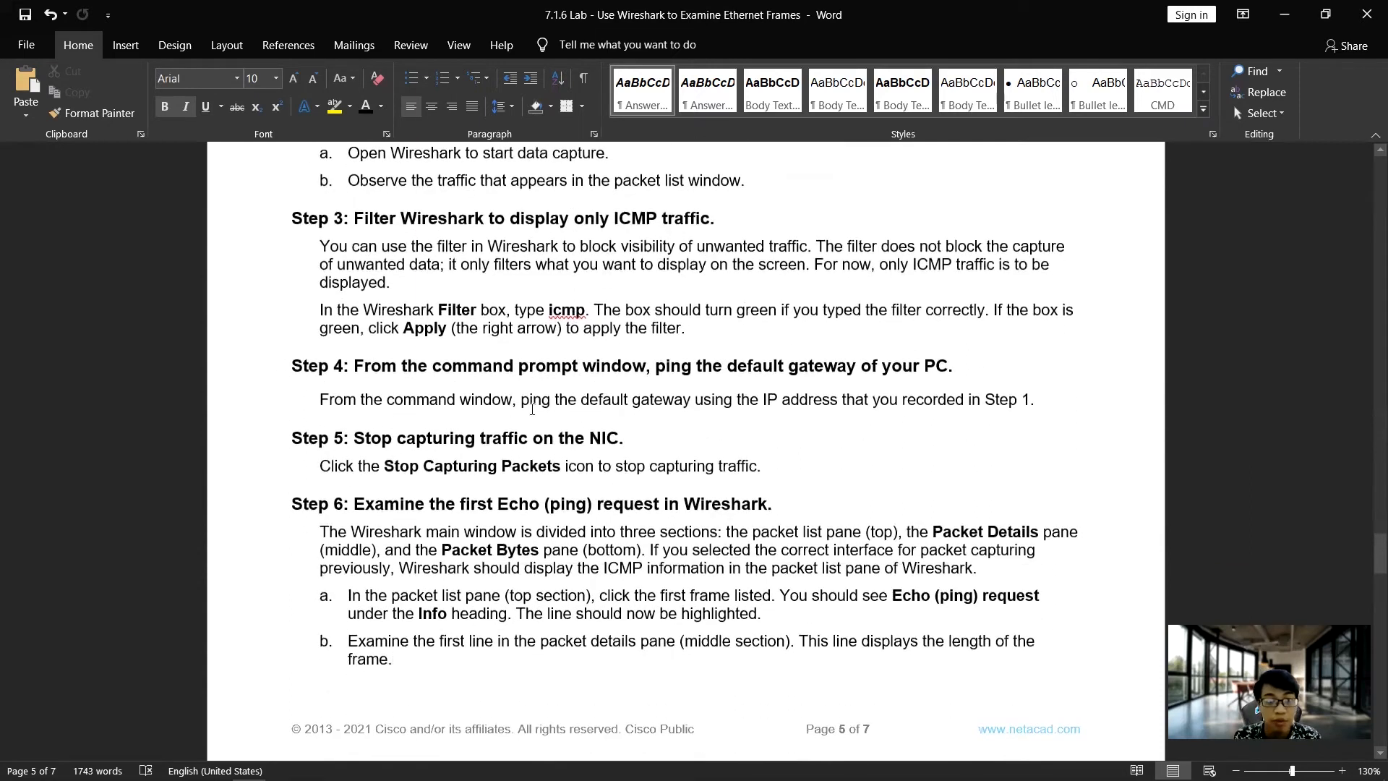
key(alt+Tab)
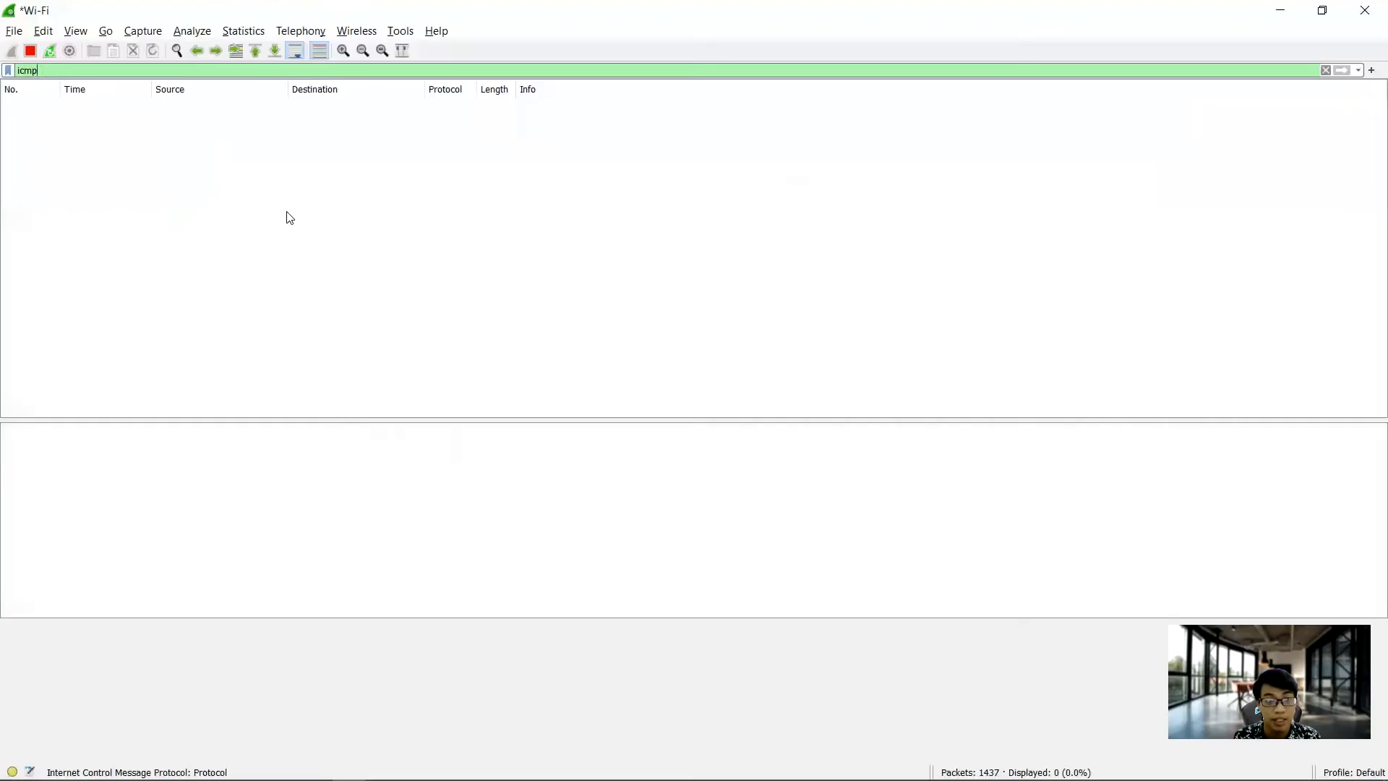
Step: Switch to the Command Prompt and ping the default gateway at 192.168.1.1 while the Wireshark capture is running
key(alt+Tab)
key(alt+Tab)
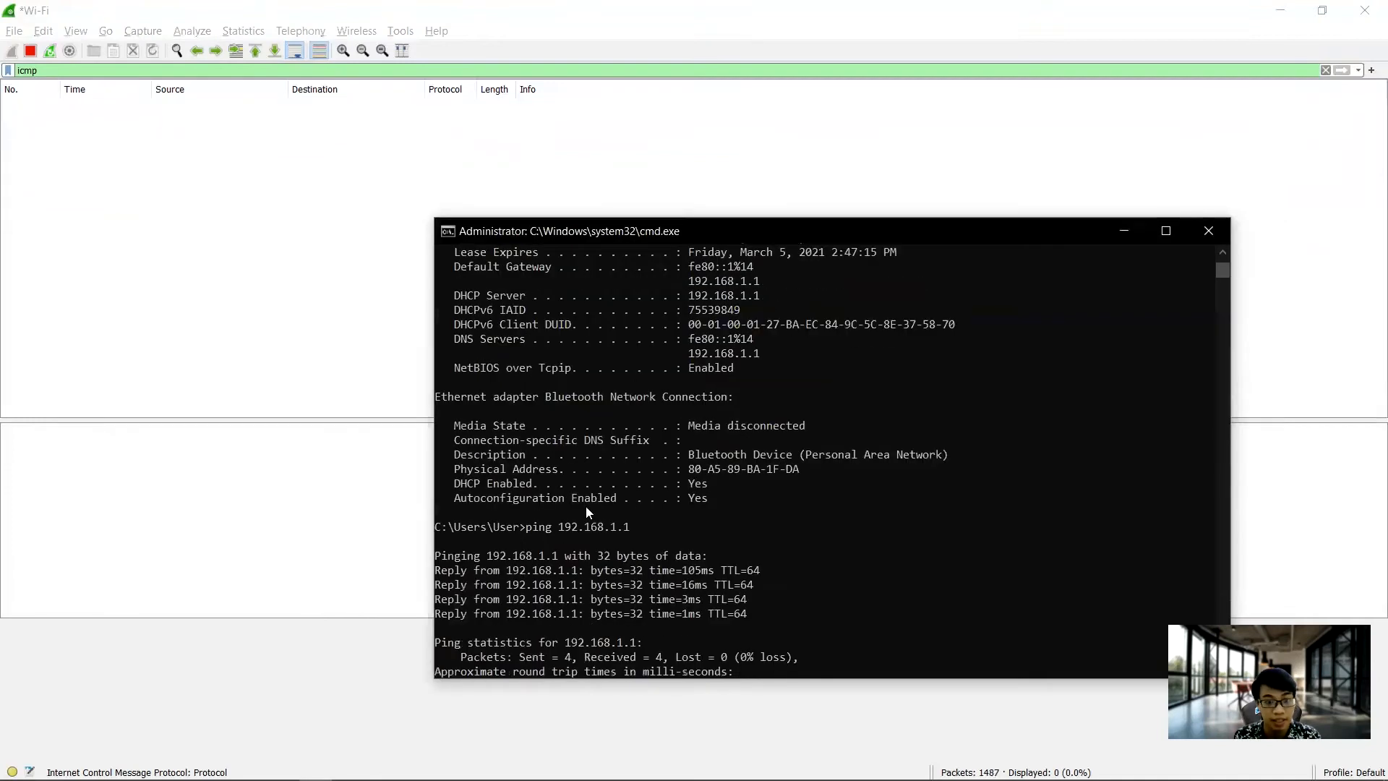
click(530, 585)
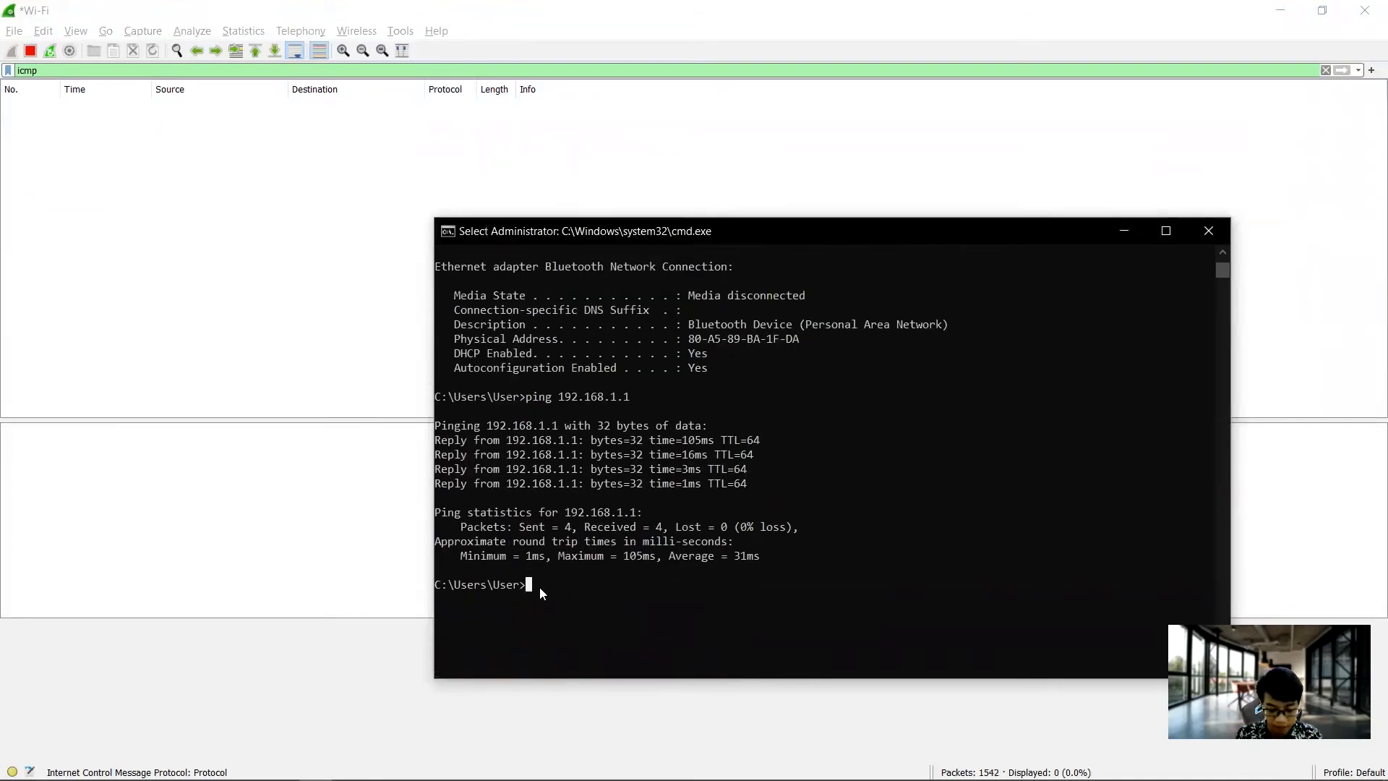
text(ping 192.168.1.1)
key(alt+Tab)
key(alt+Tab)
key(Tab)
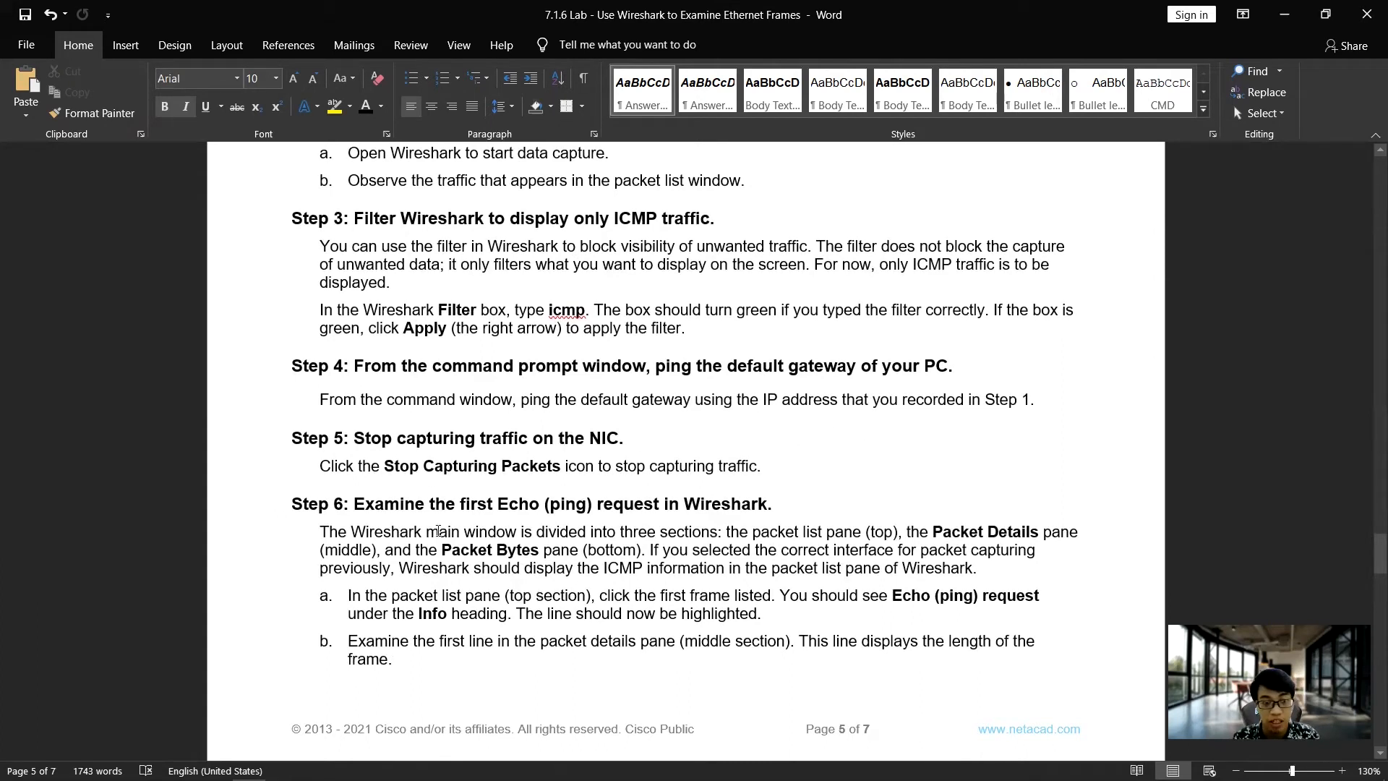
key(alt+Tab)
key(alt+Tab)
key(Tab)
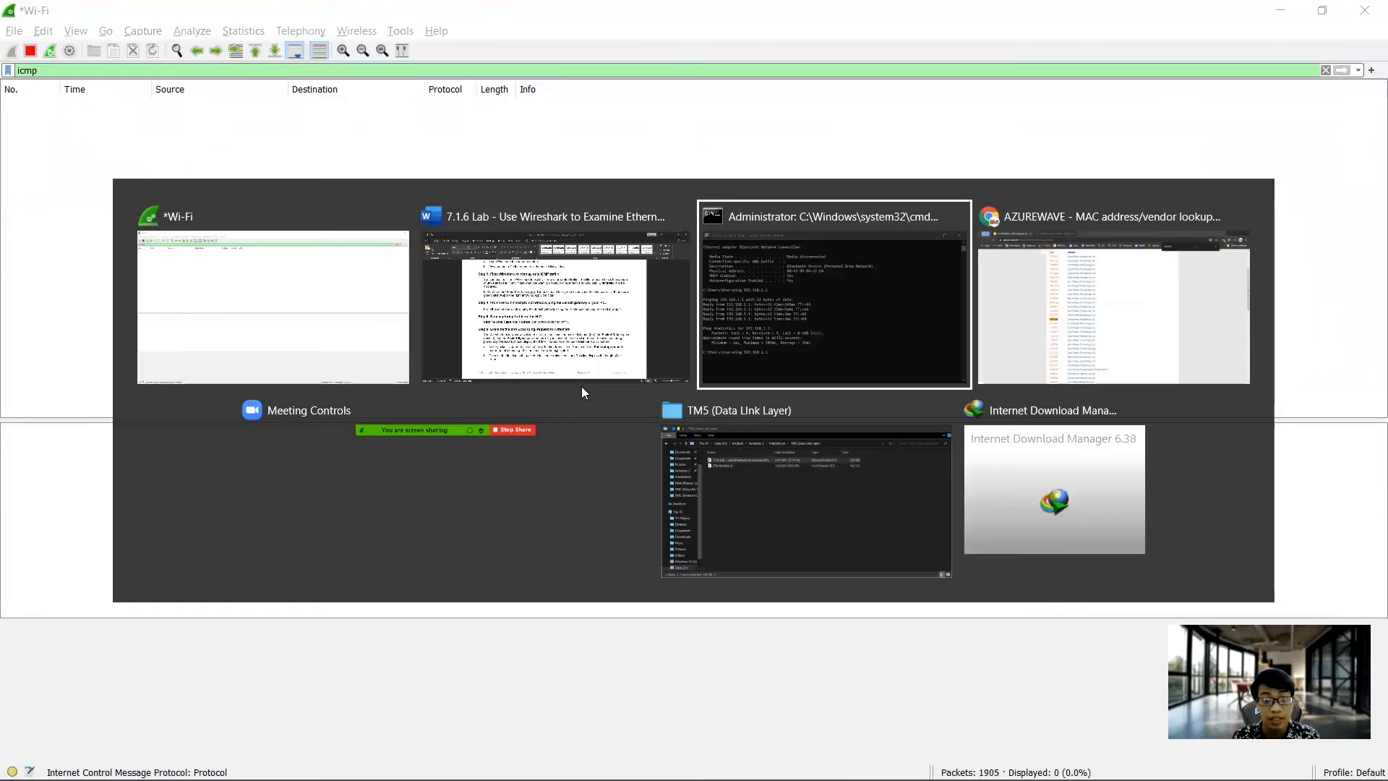
key(Return)
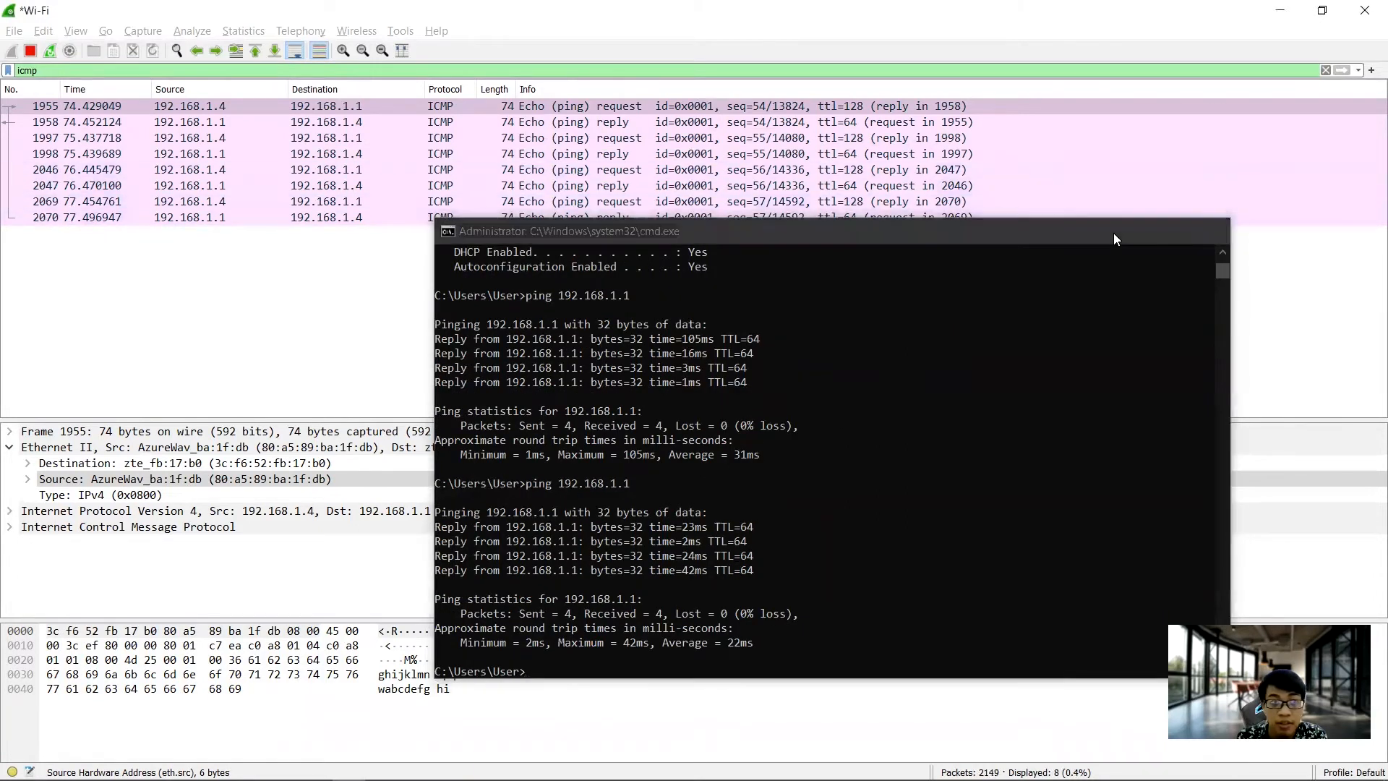
Step: Minimize the Command Prompt and stop the Wi-Fi capture in Wireshark, returning to the Step 6 instructions in Word
click(1123, 231)
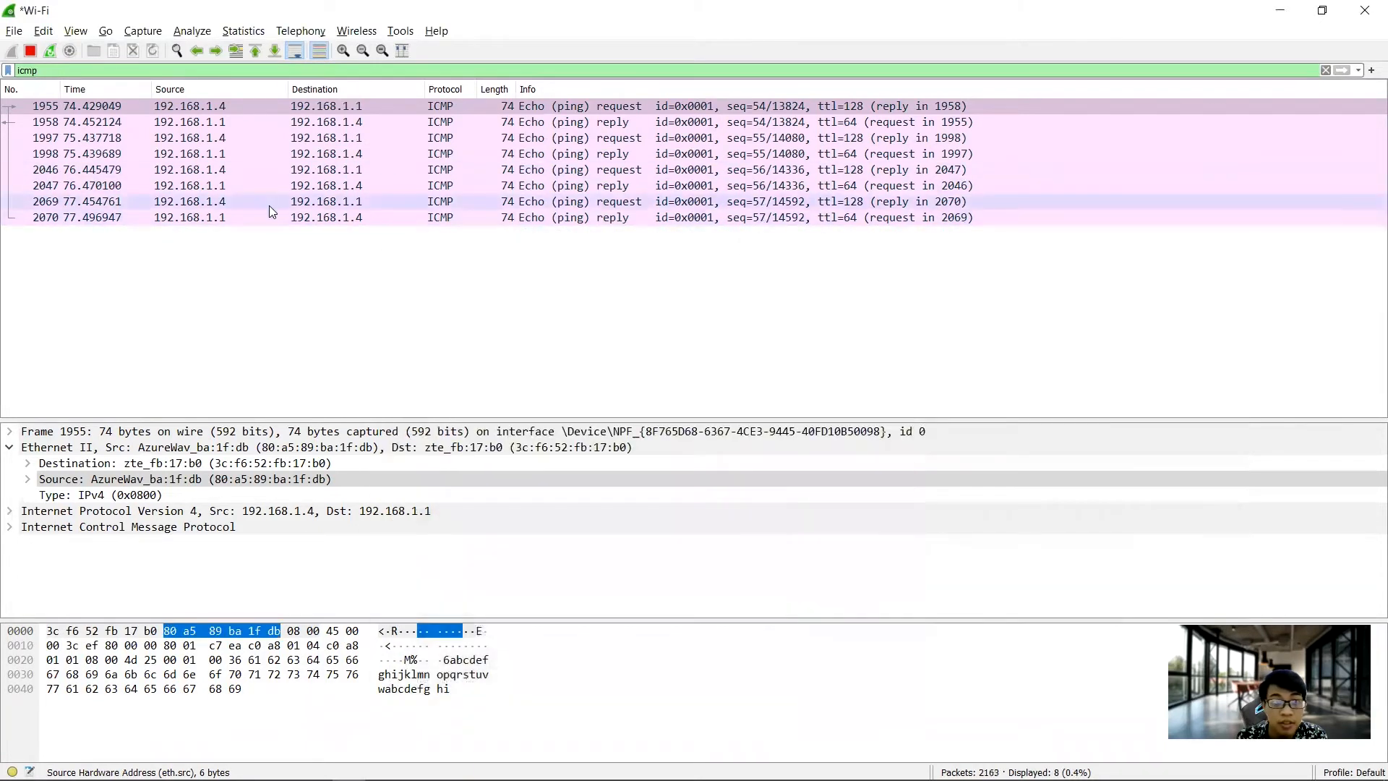
click(30, 52)
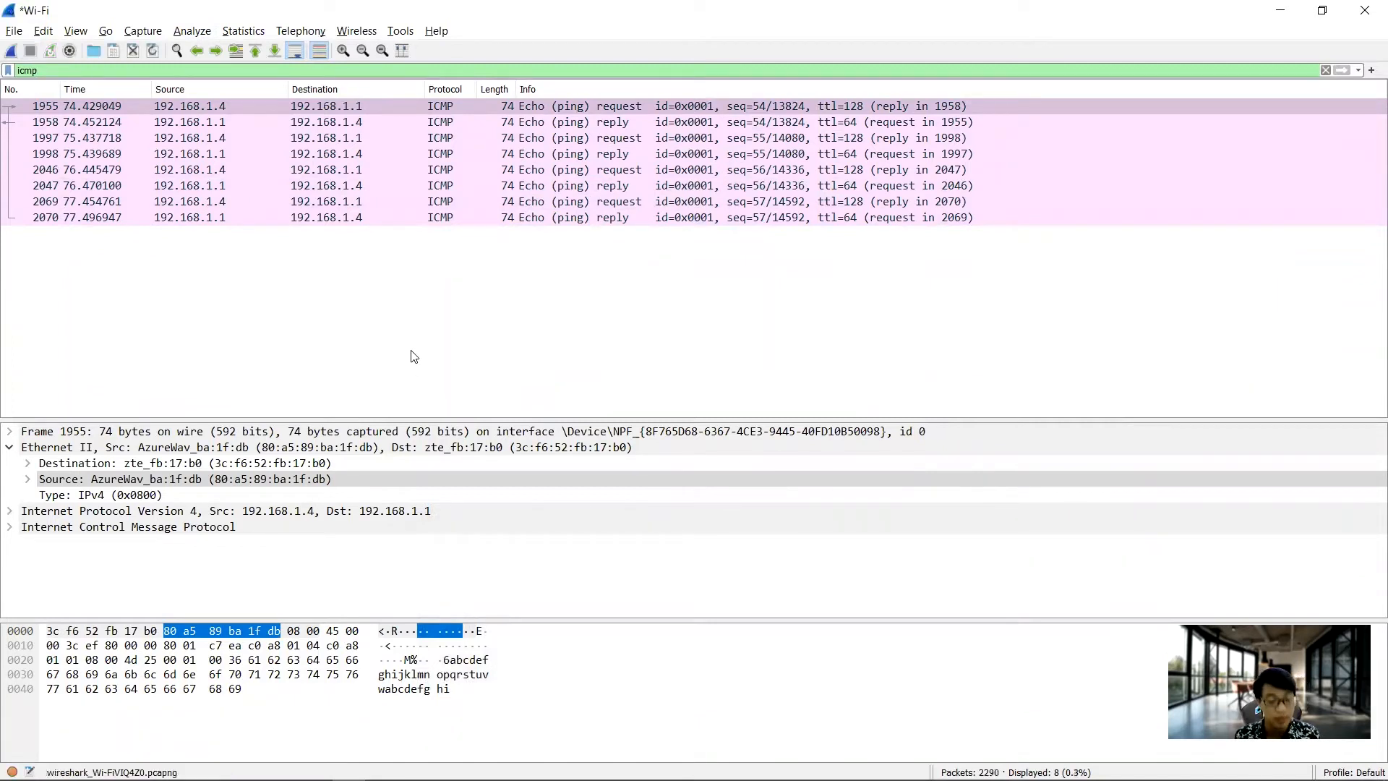
key(alt+Tab)
key(alt+Tab)
key(alt+Tab)
key(Tab)
scroll(543, 388, down, 2)
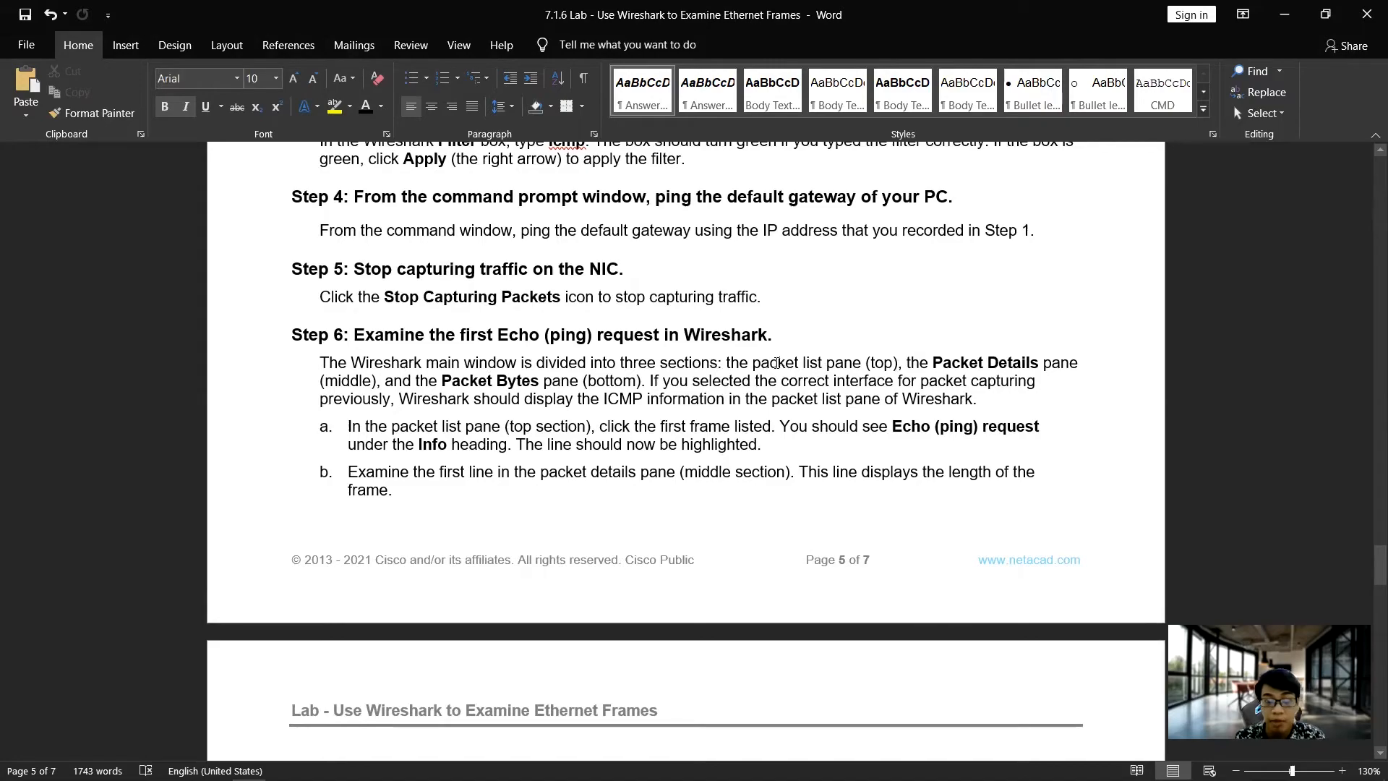
Step: Compare the Step 6 description in Word with Wireshark's packet list, details and bytes panes, slightly enlarging the details pane
key(alt+Tab)
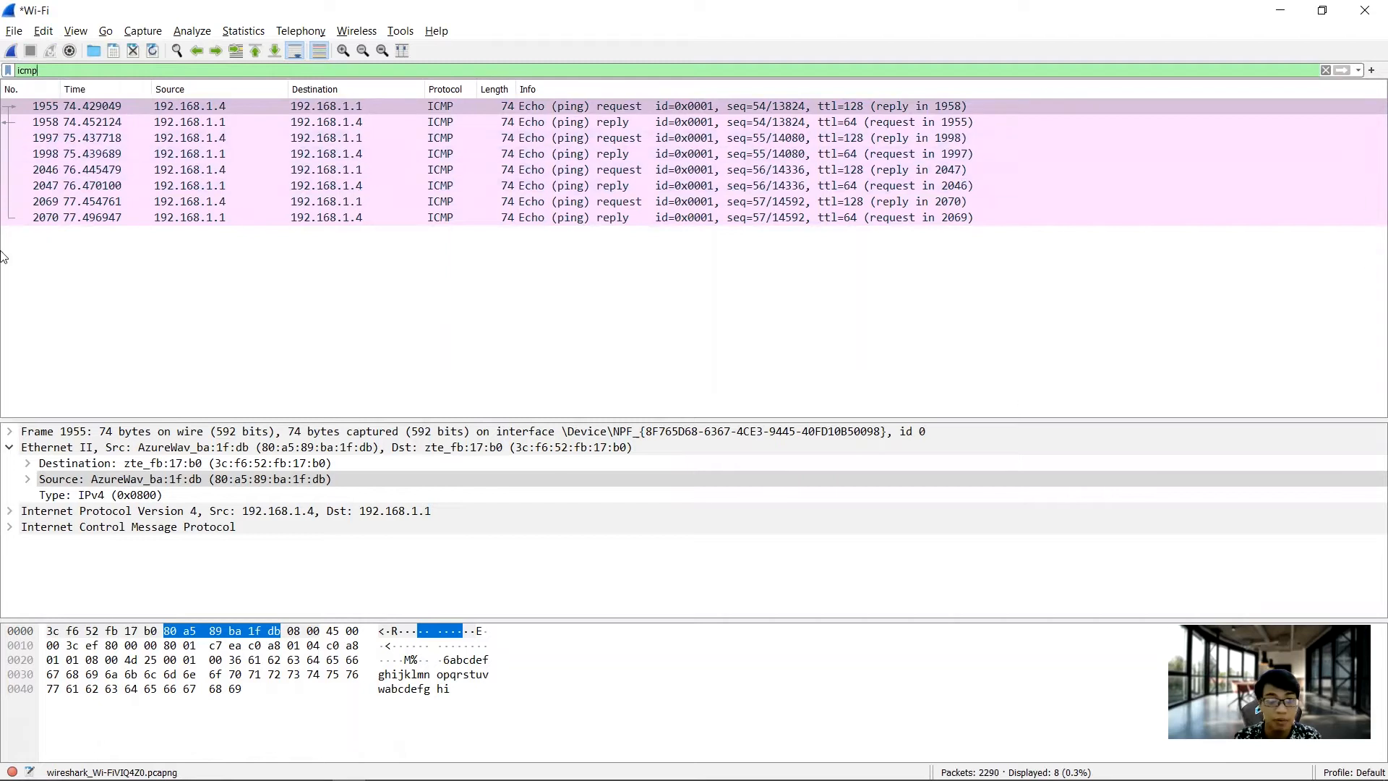
key(alt+Tab)
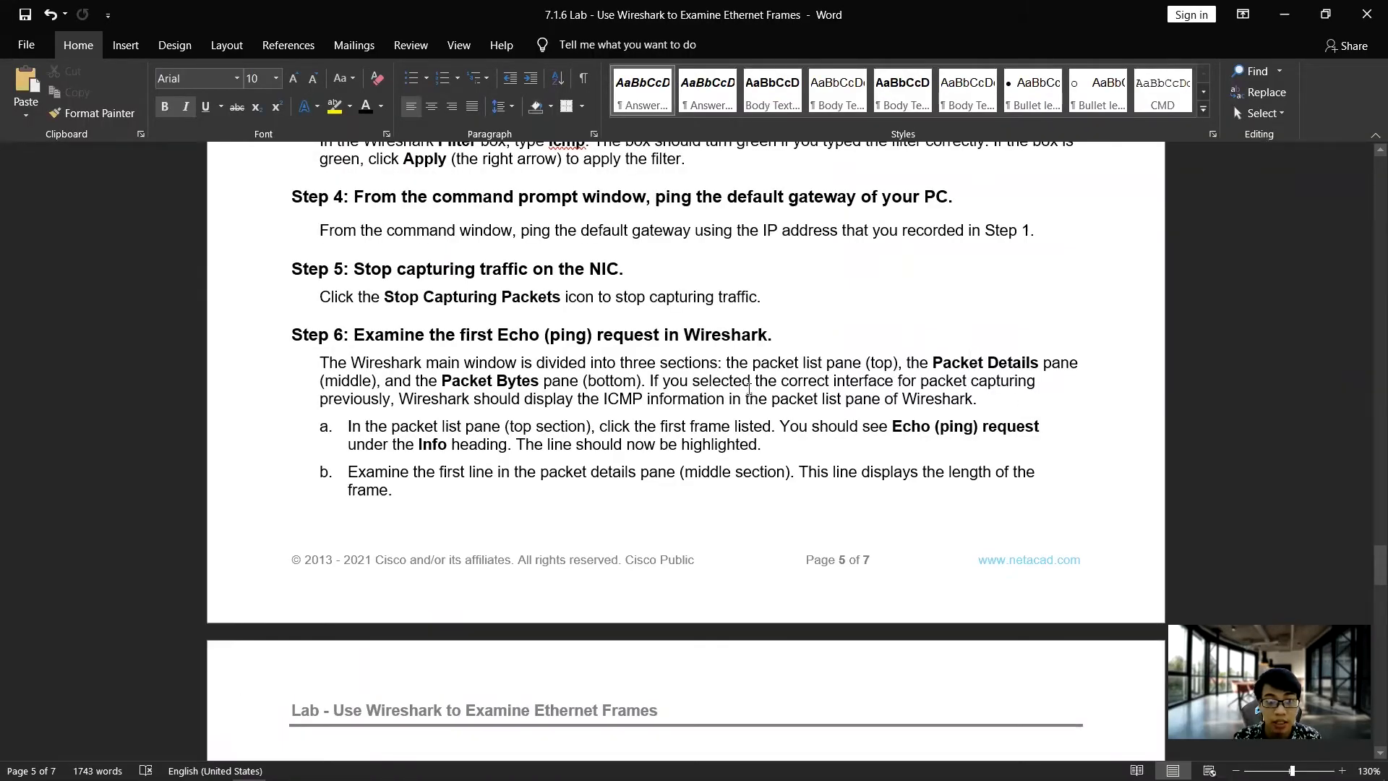
key(alt+Tab)
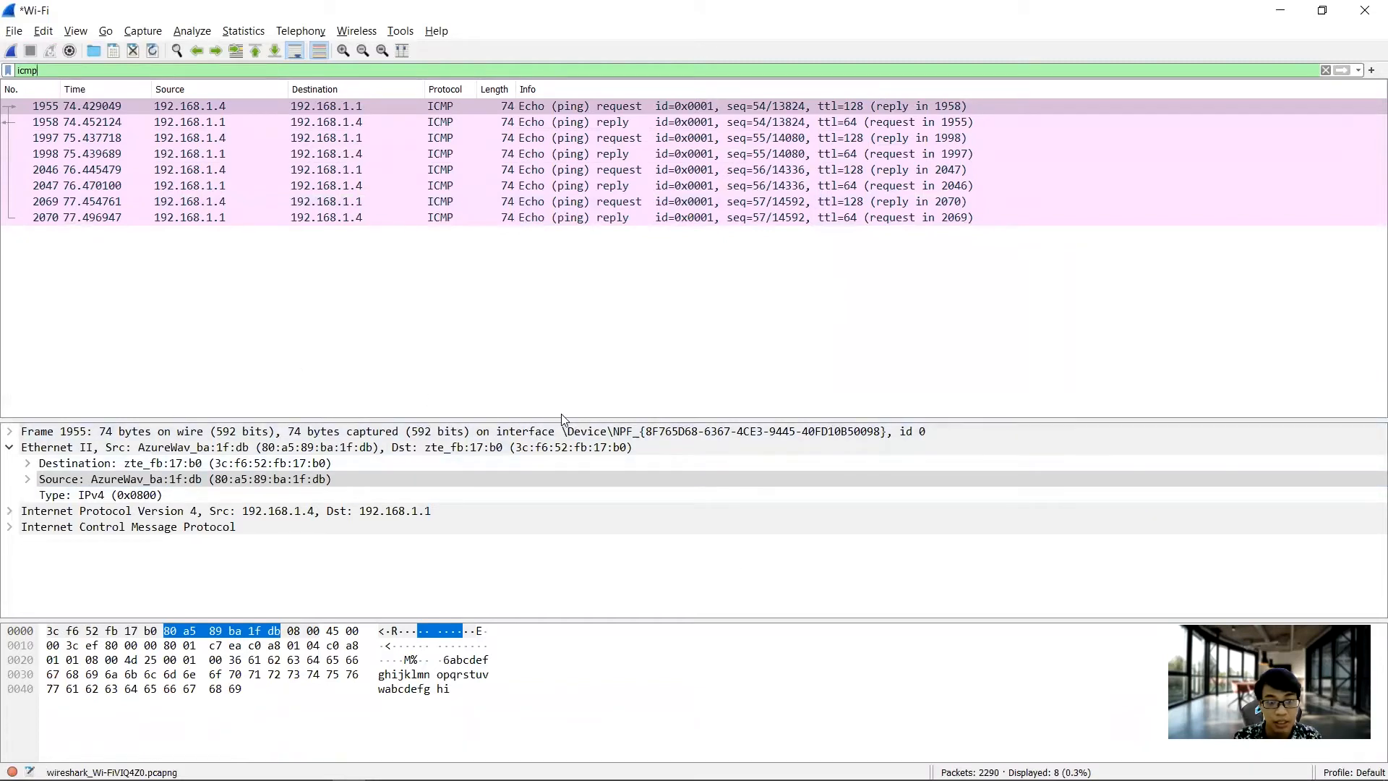
drag(563, 419, 563, 385)
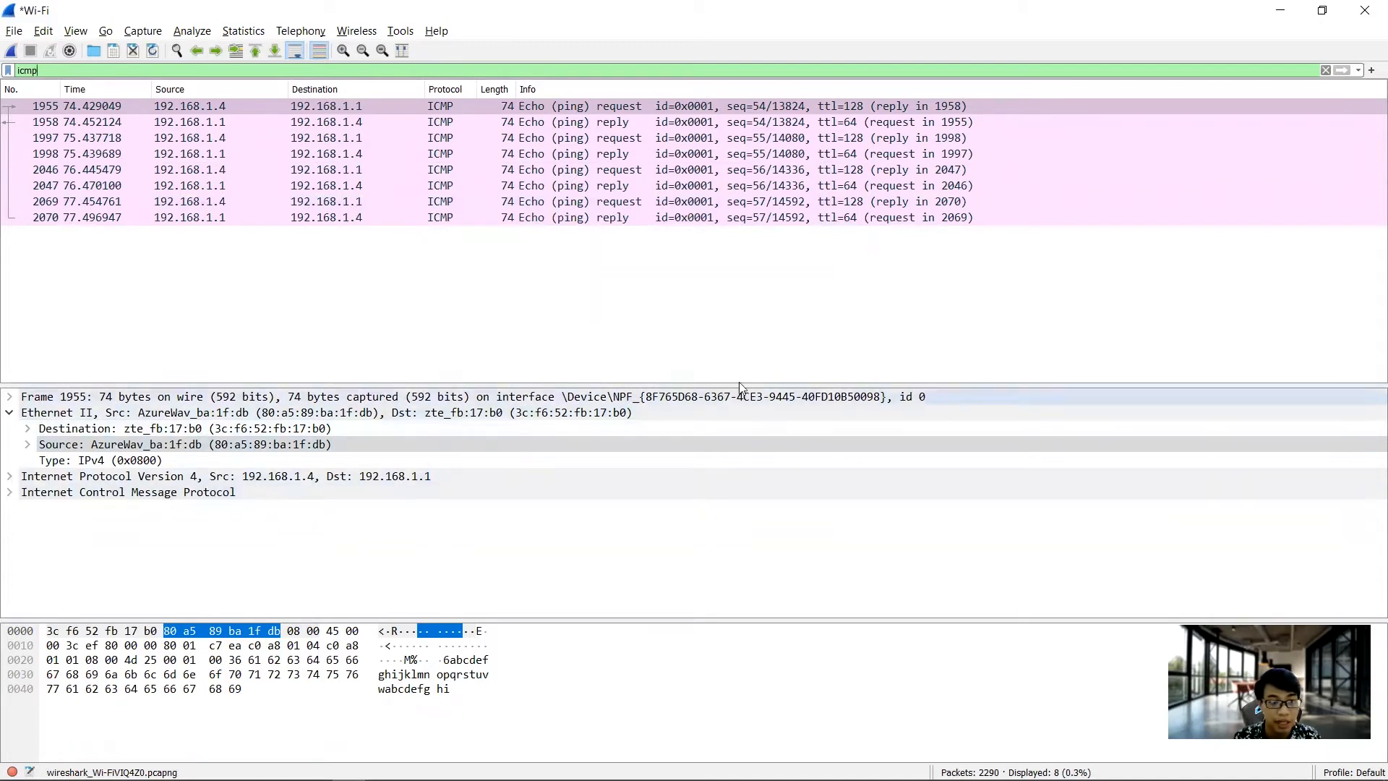
key(alt+Tab)
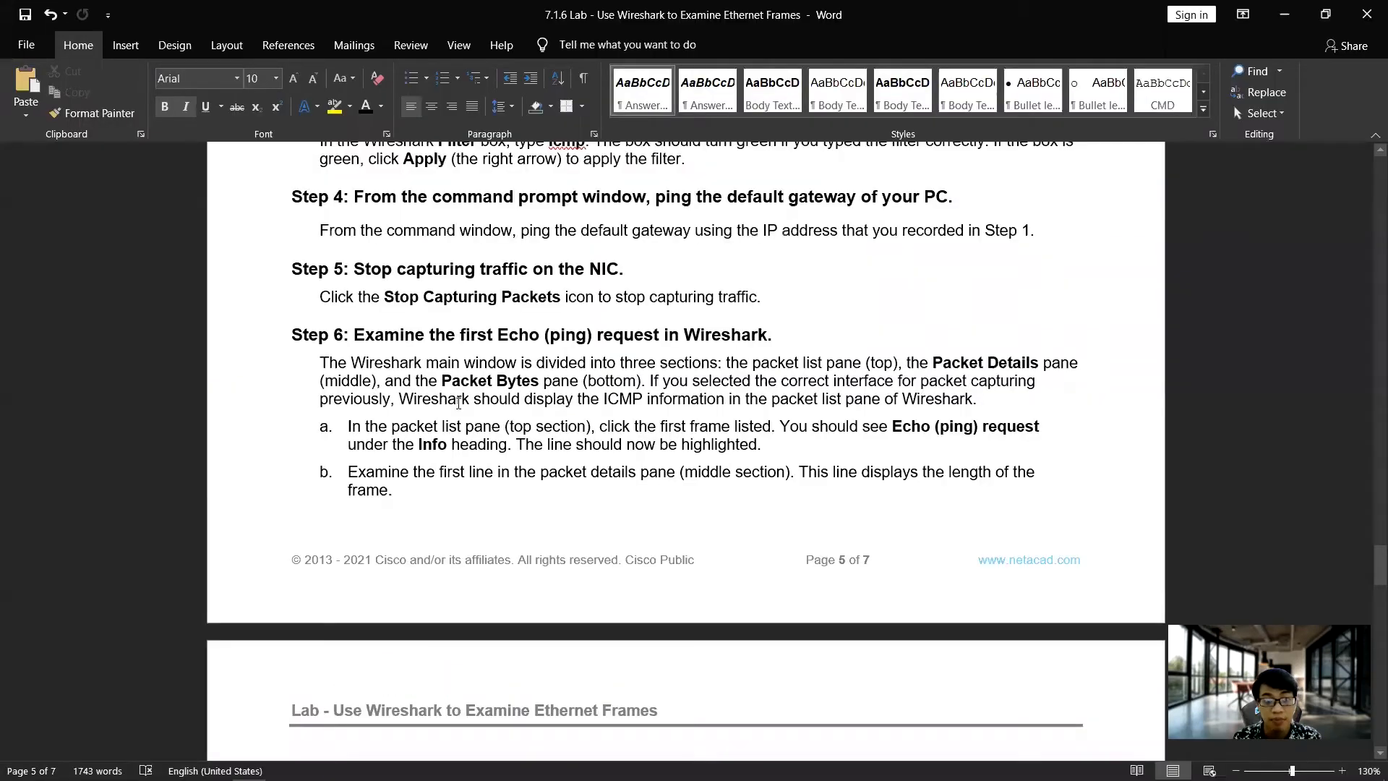
key(alt+Tab)
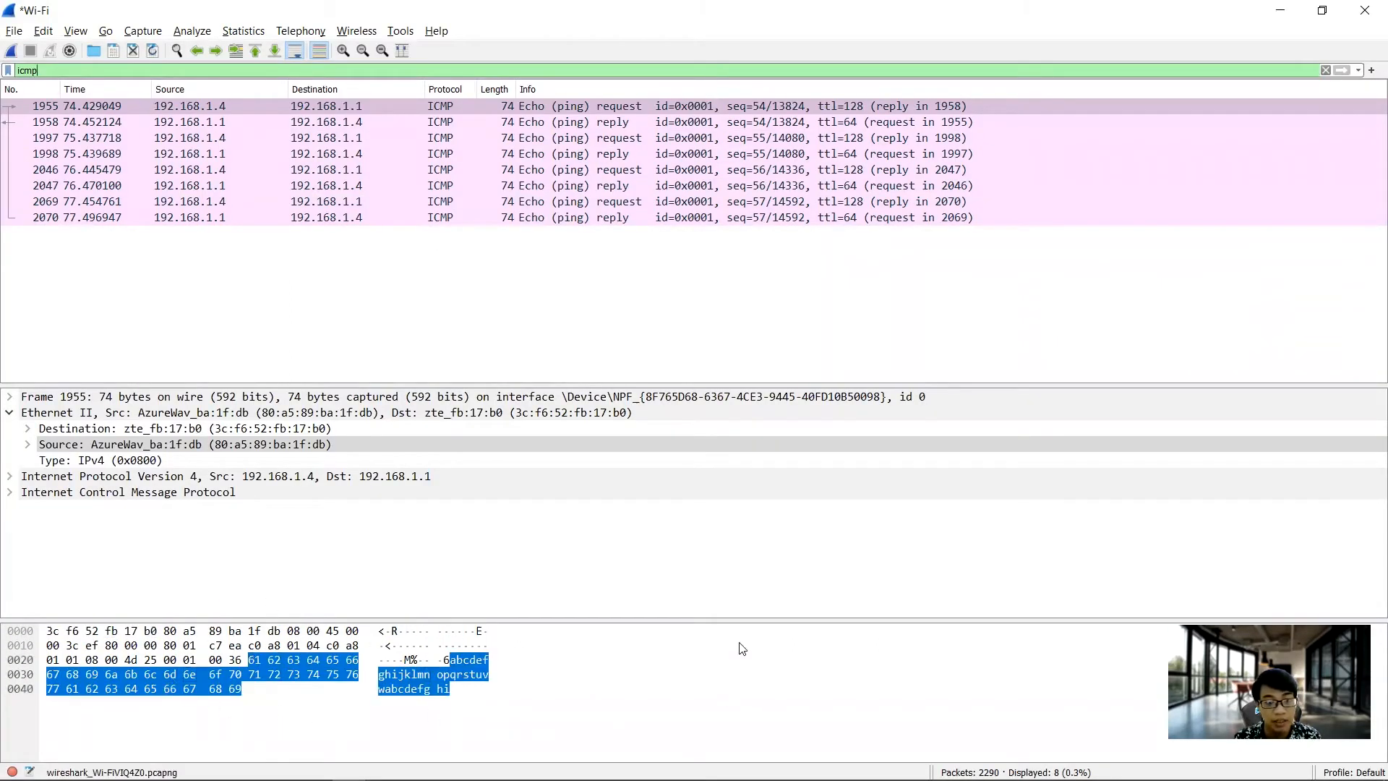
key(alt+Tab)
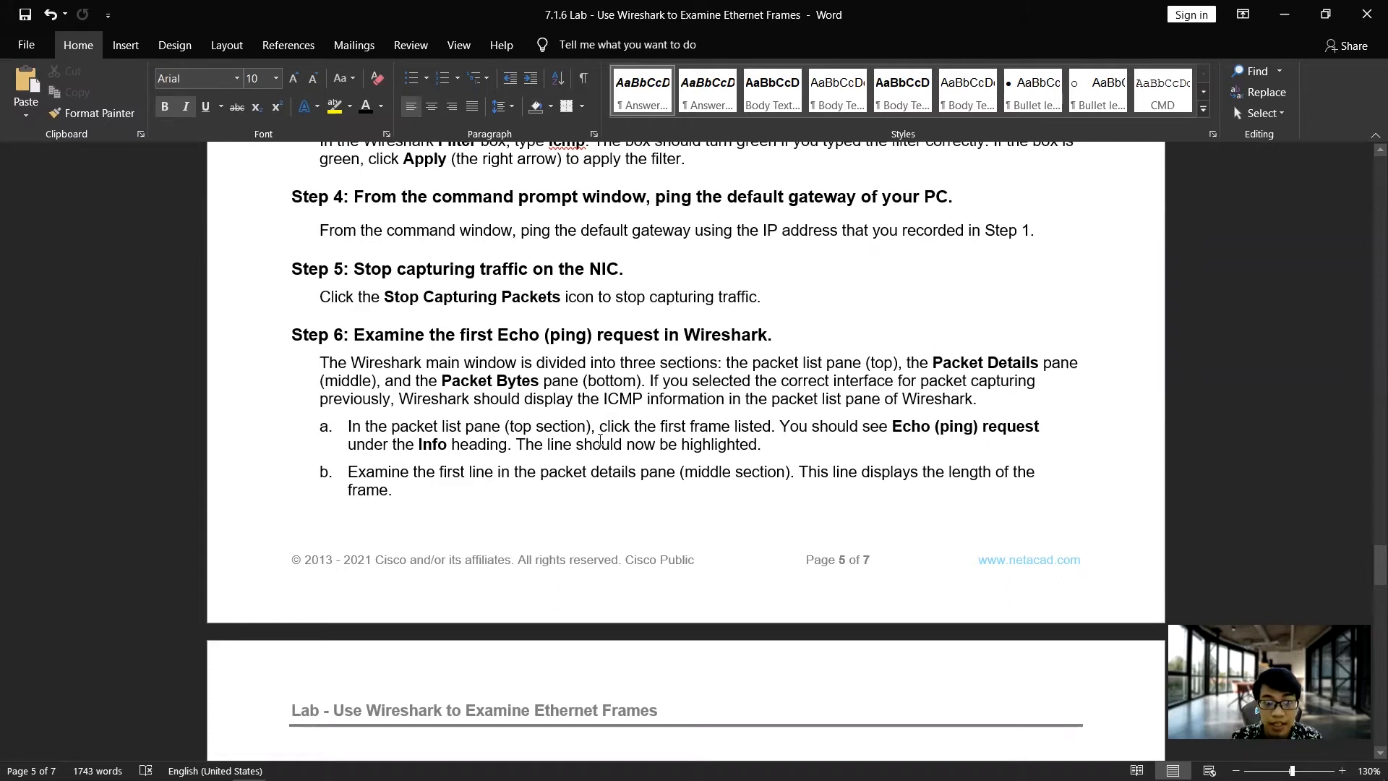
key(alt)
key(alt)
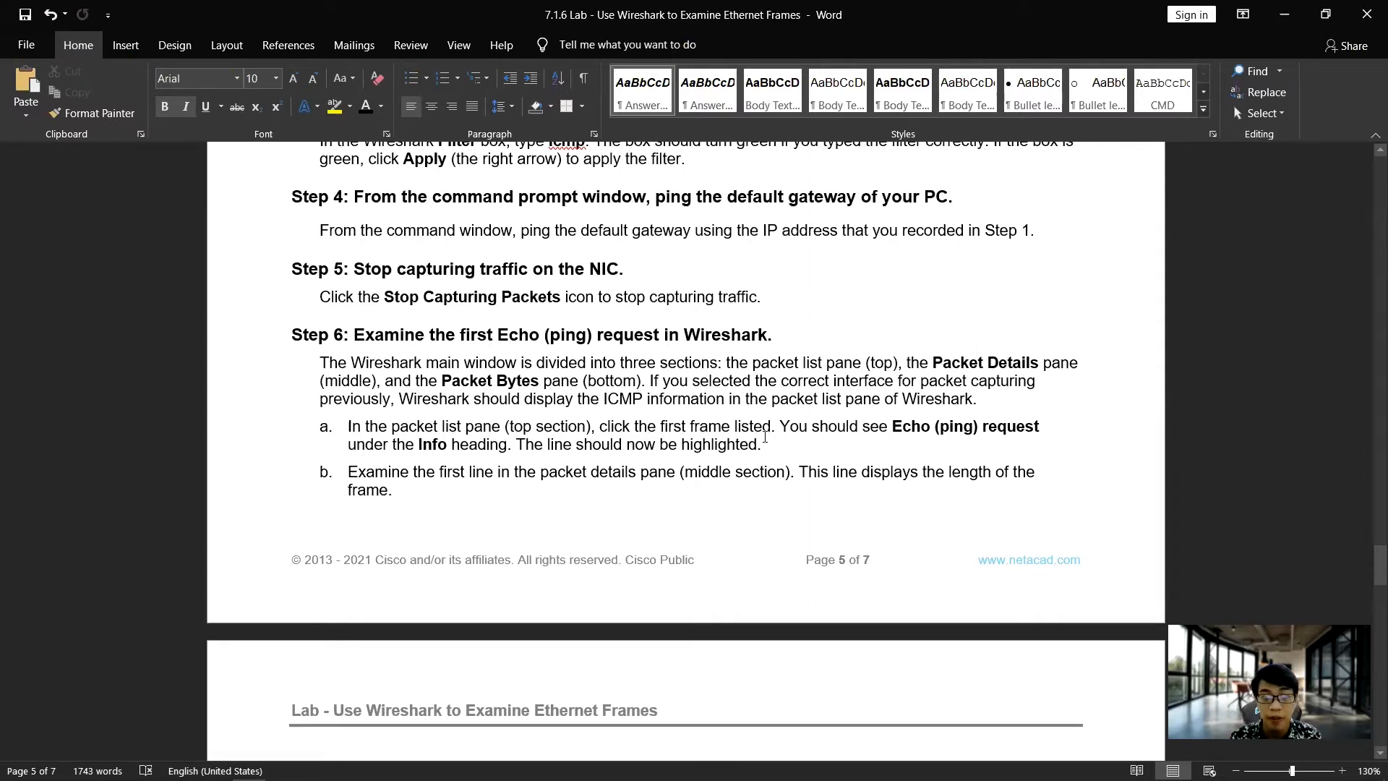
Step: Select the first Echo (ping) request frame in Wireshark and check it against instruction 6a in Word
key(alt+Tab)
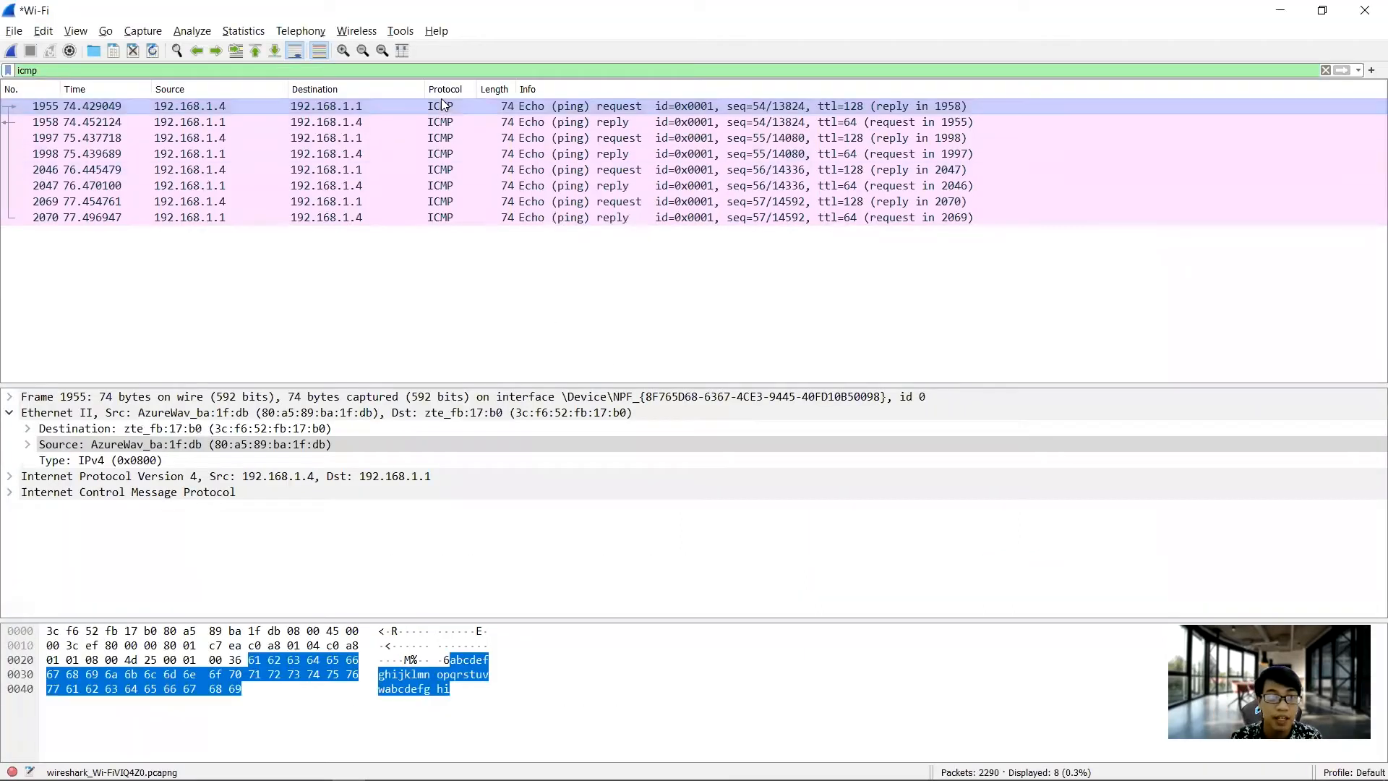
click(450, 106)
key(alt+Tab)
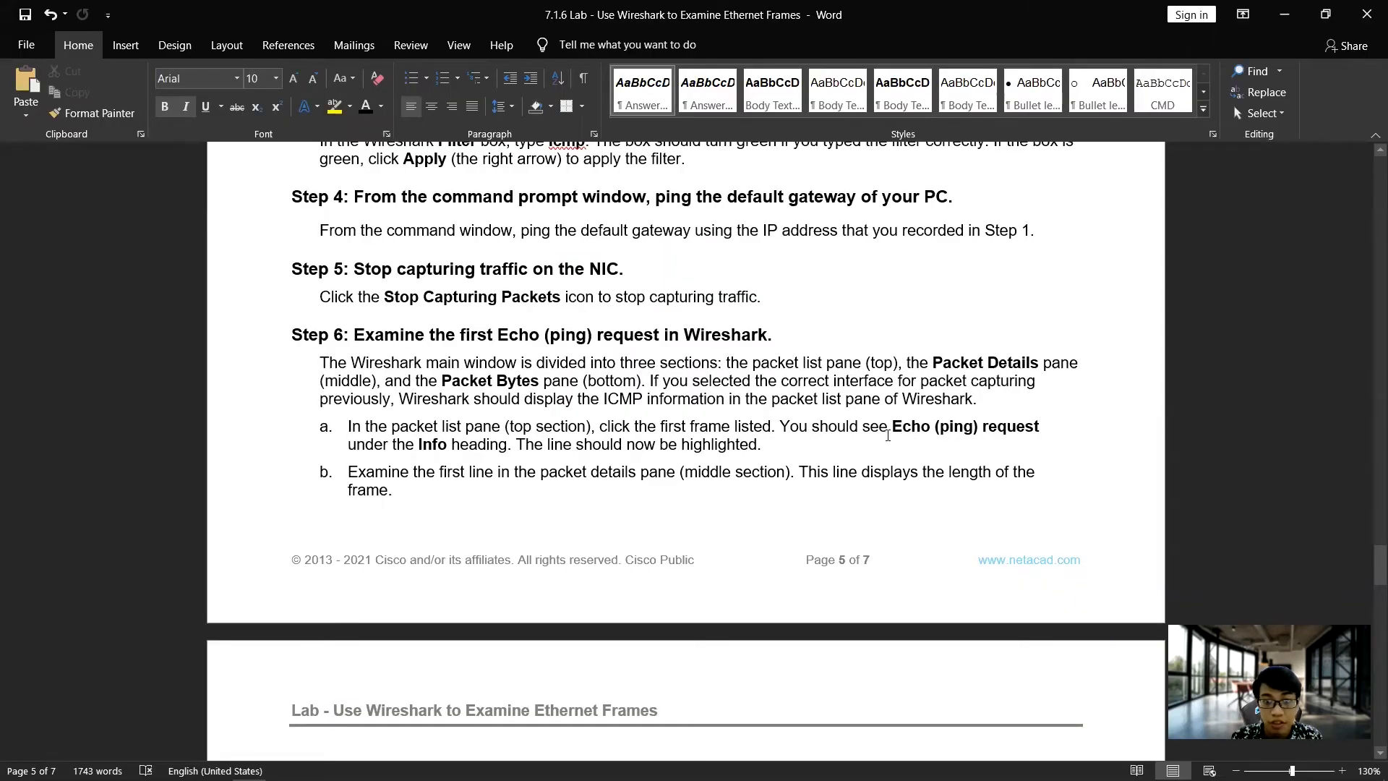
key(alt+Tab)
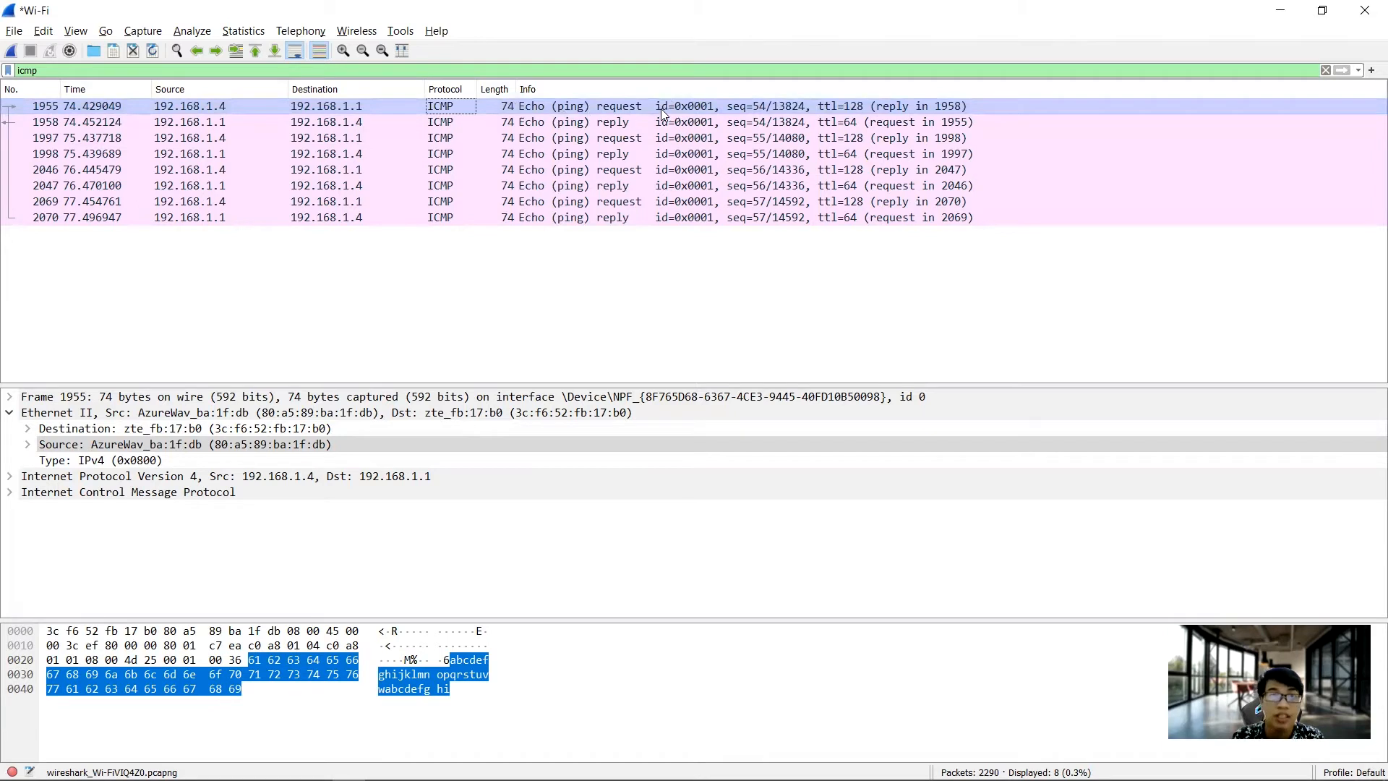
key(alt+Tab)
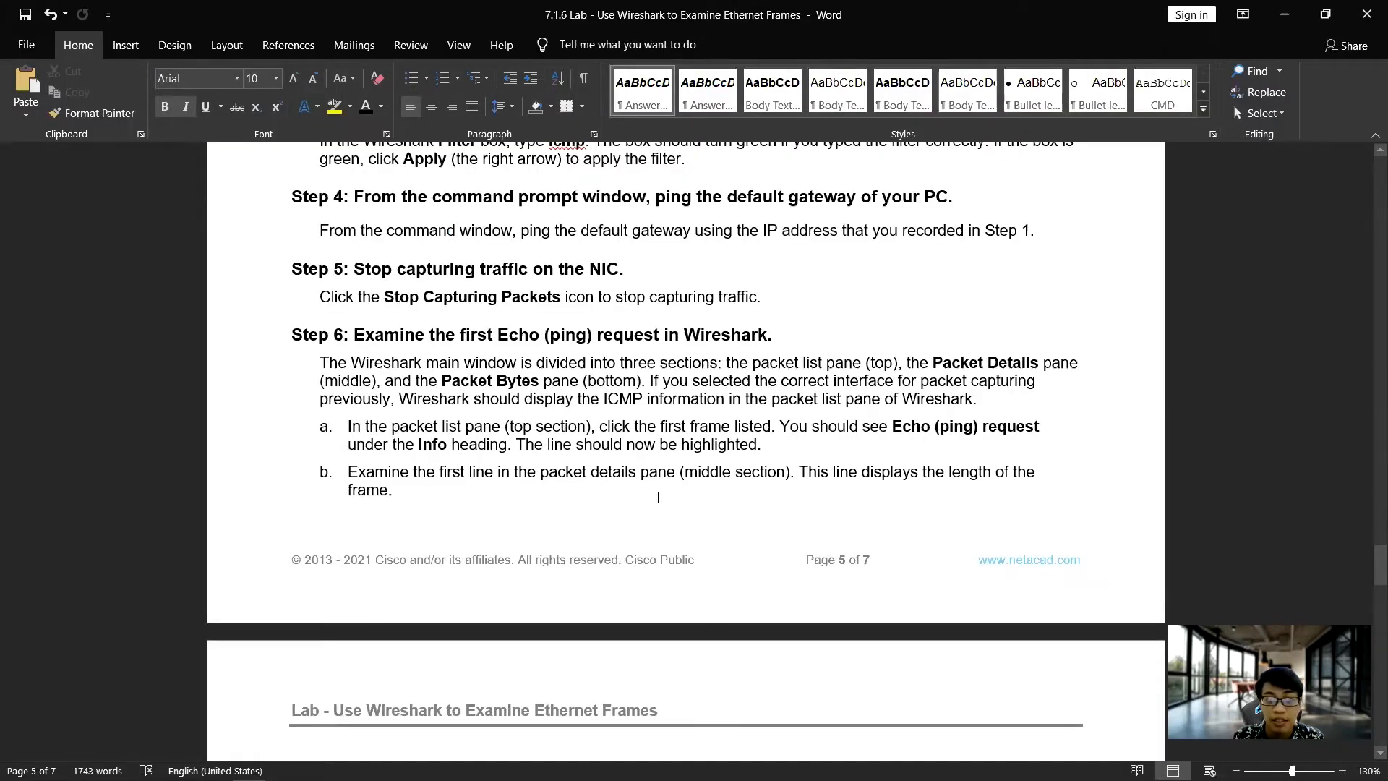
Step: Read the Step 6c MAC address questions in Word and examine the Ethernet II source of the first ping request in Wireshark
scroll(386, 479, down, 3)
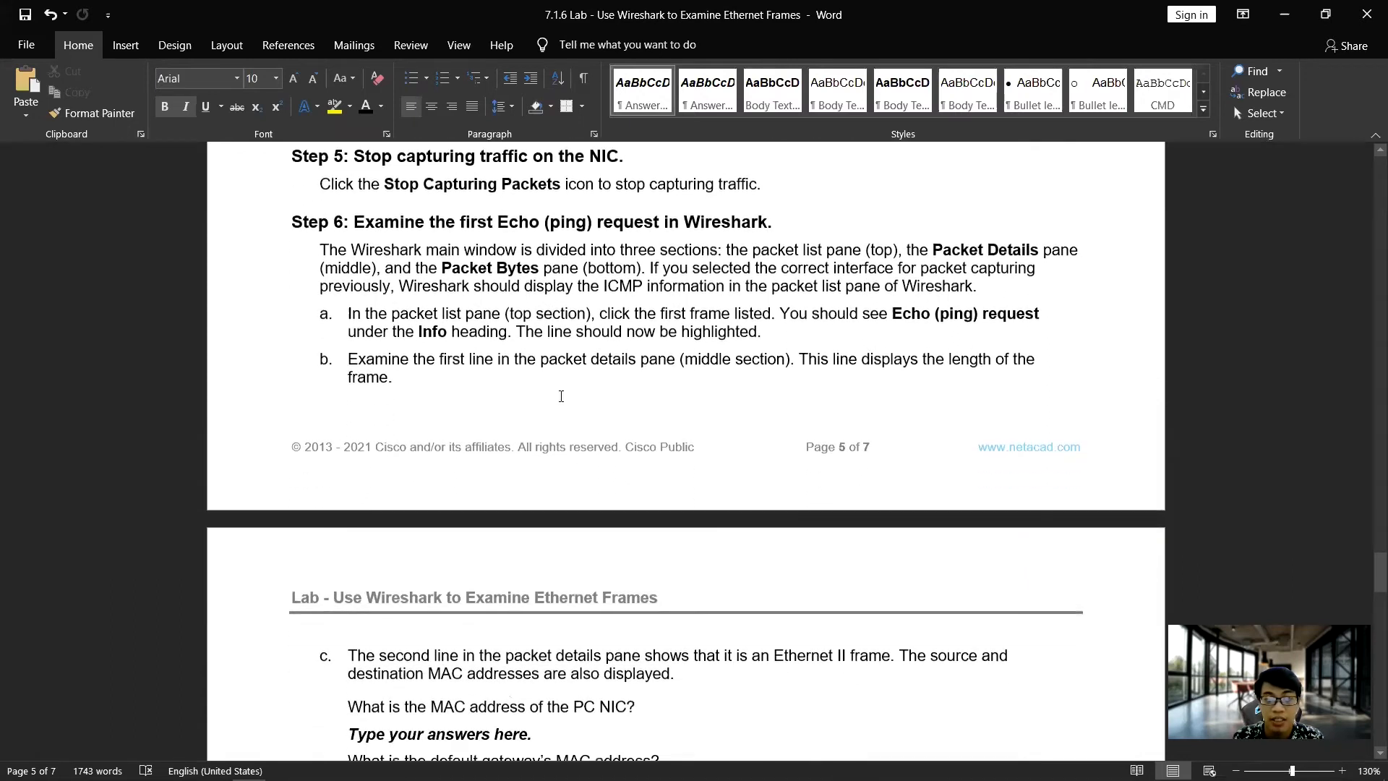
scroll(728, 424, down, 1)
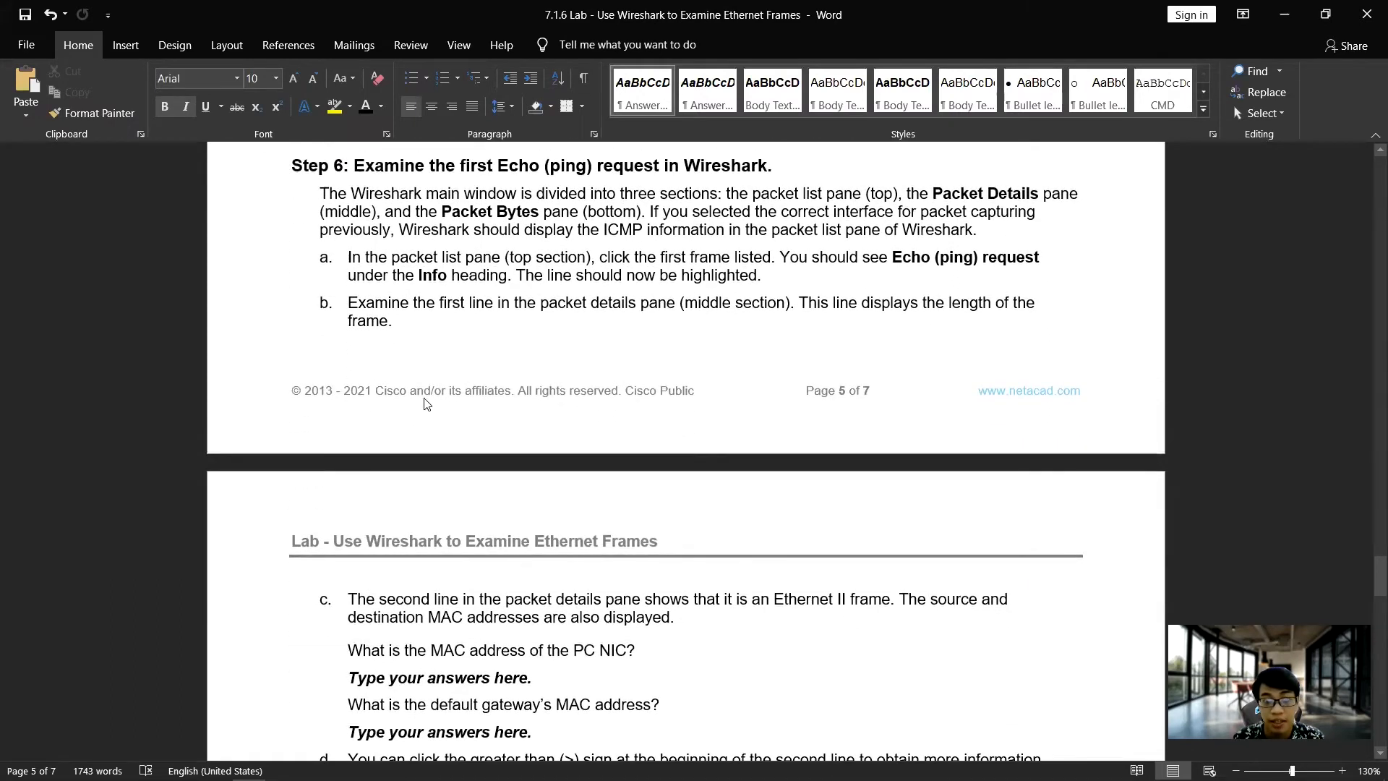
scroll(444, 549, down, 2)
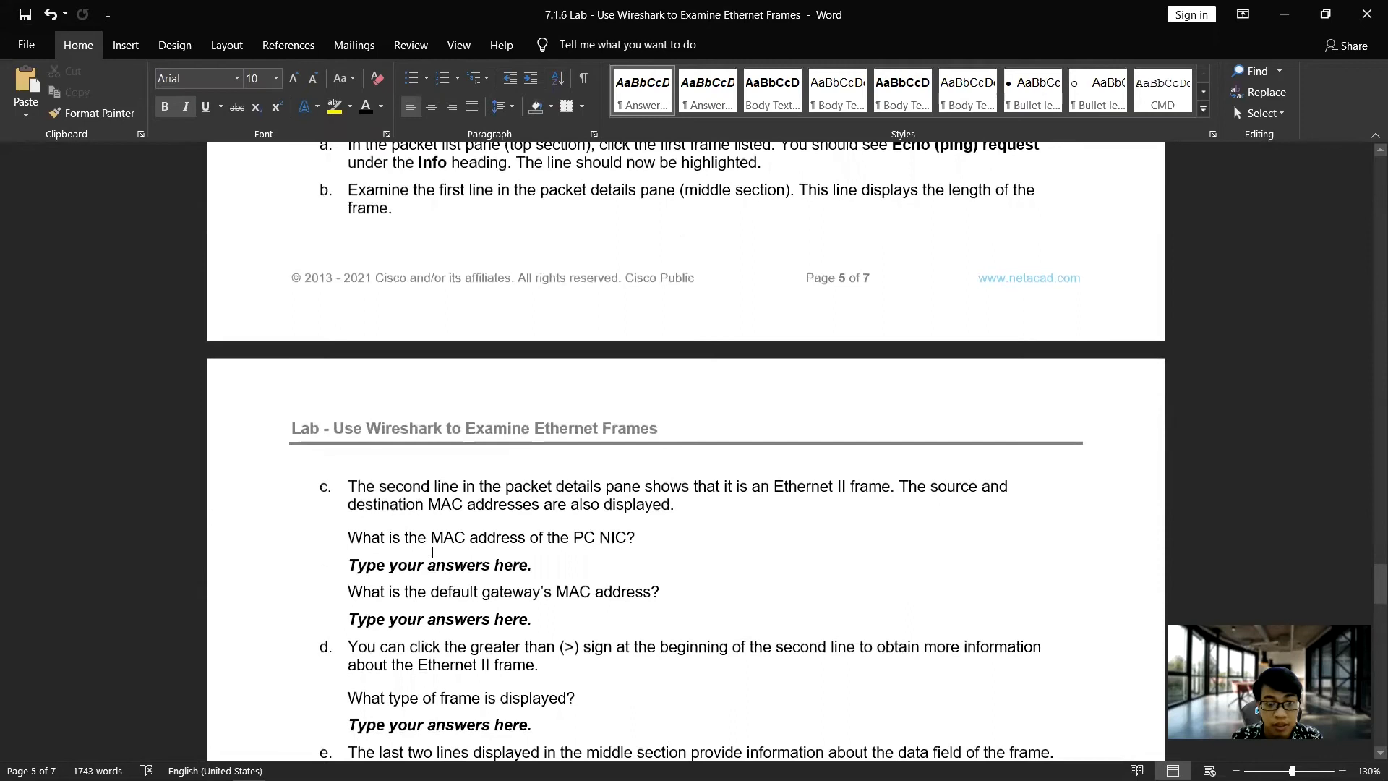
scroll(667, 510, down, 1)
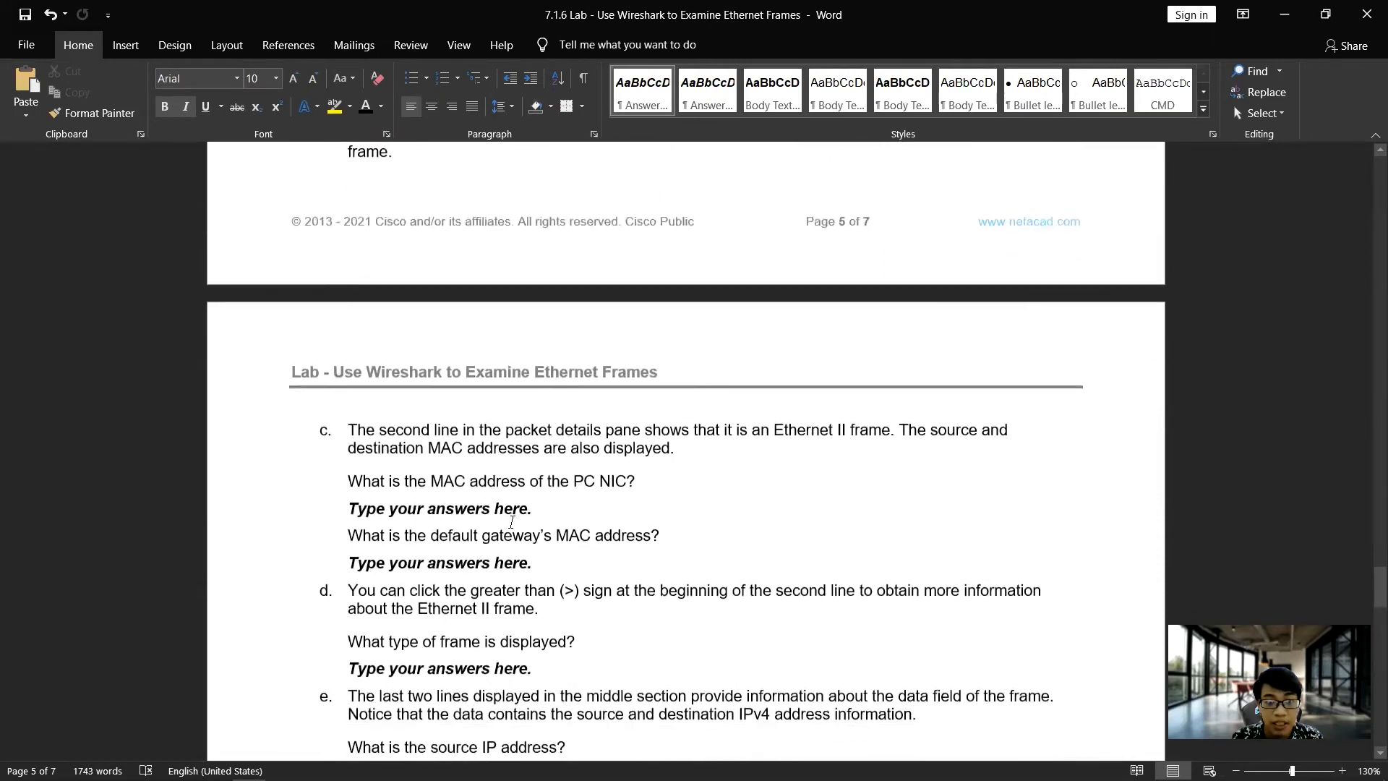
key(alt+Tab)
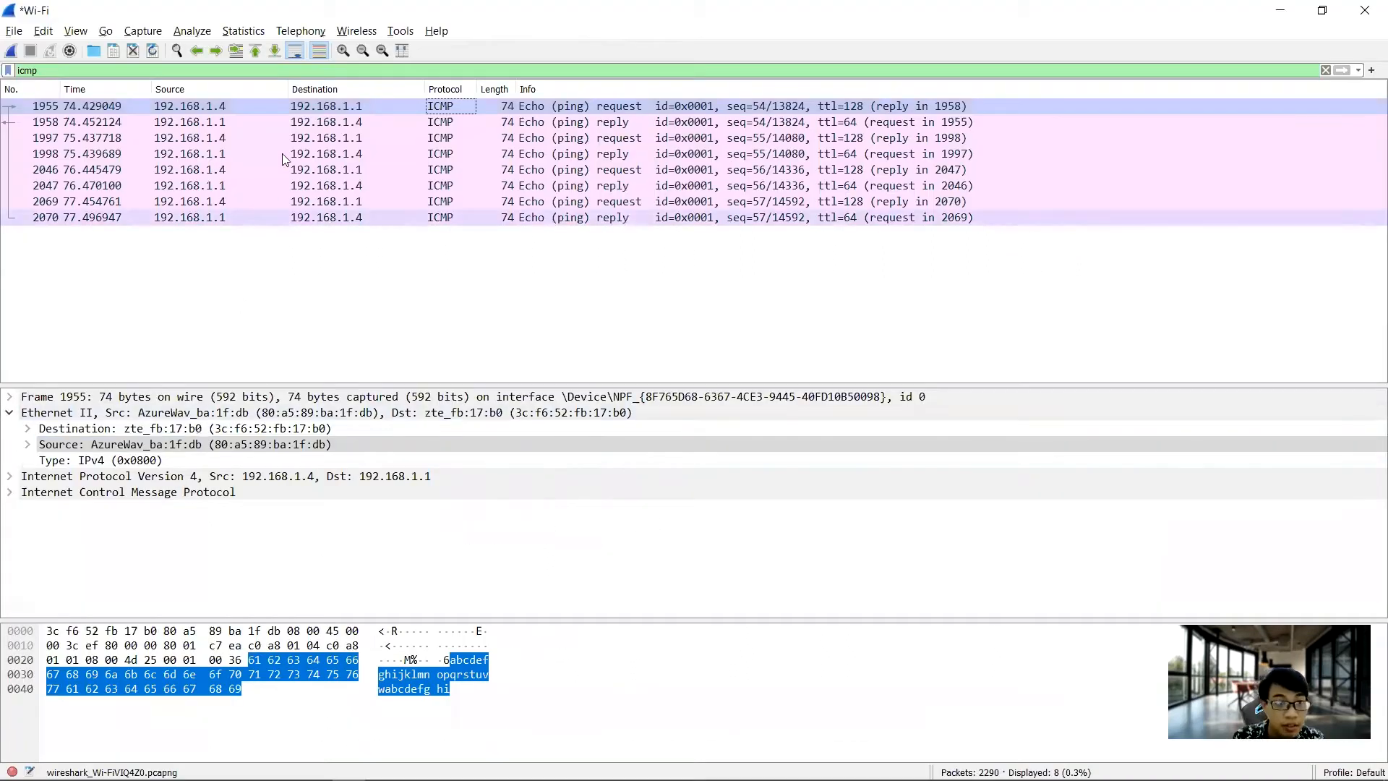
click(318, 102)
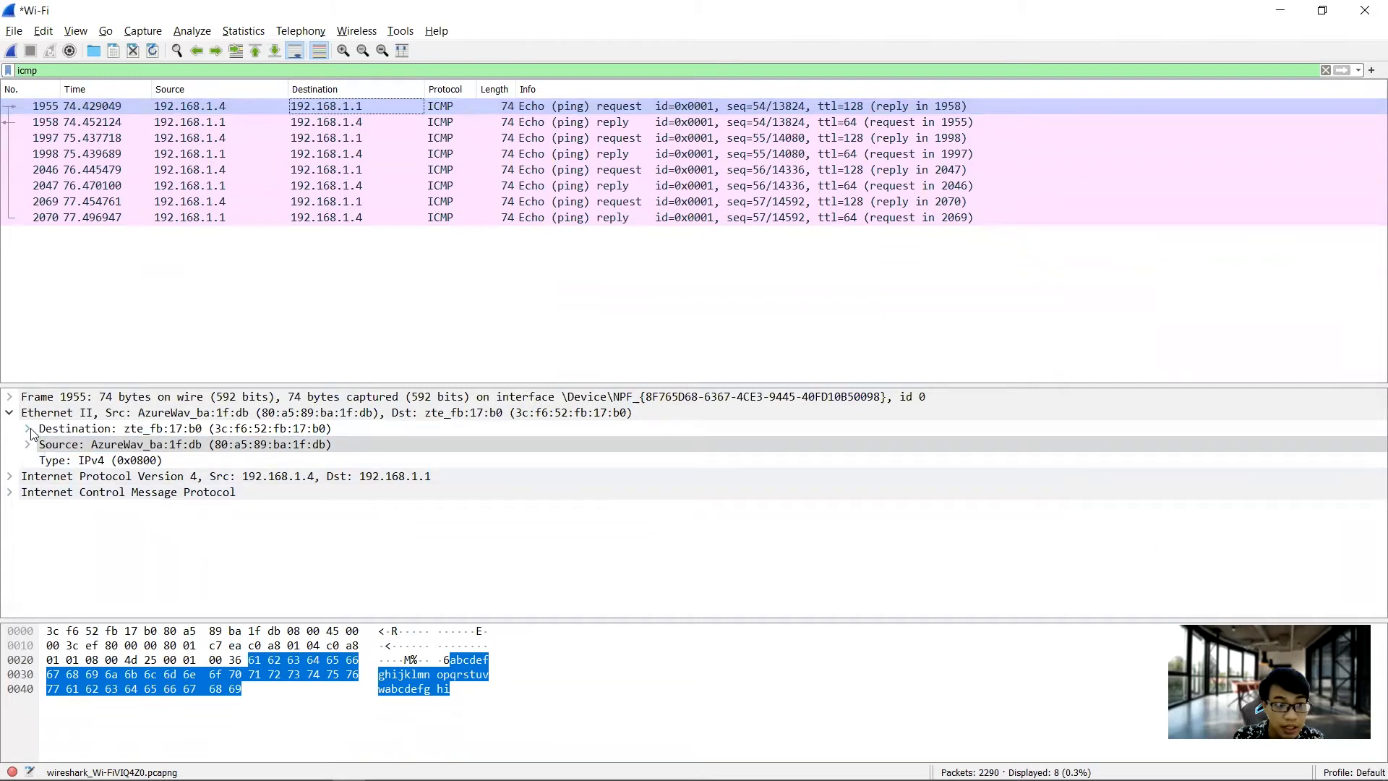
click(38, 446)
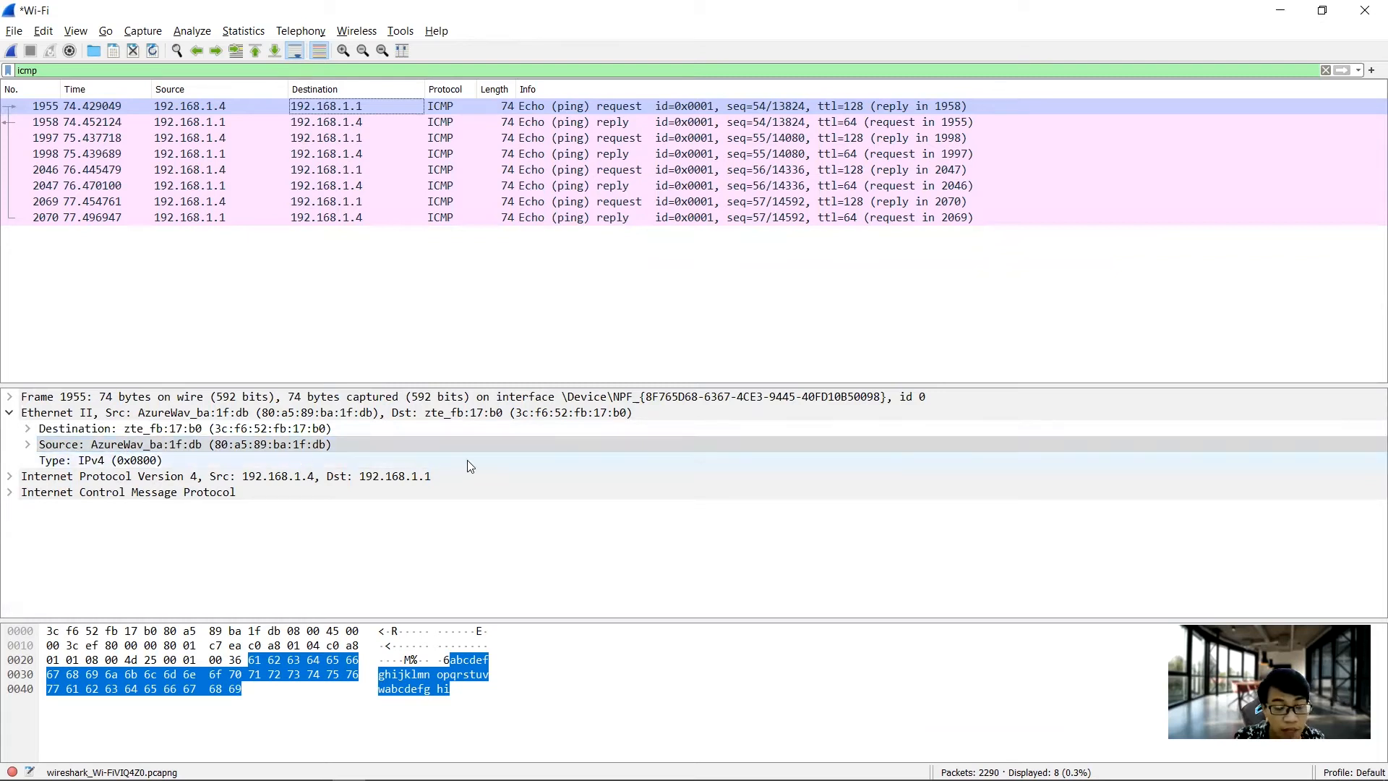
Step: Answer the PC NIC MAC address question in Step 6c with "80:a5:89:ba:1f:db", checking the source address in Wireshark
key(alt+Tab)
click(316, 509)
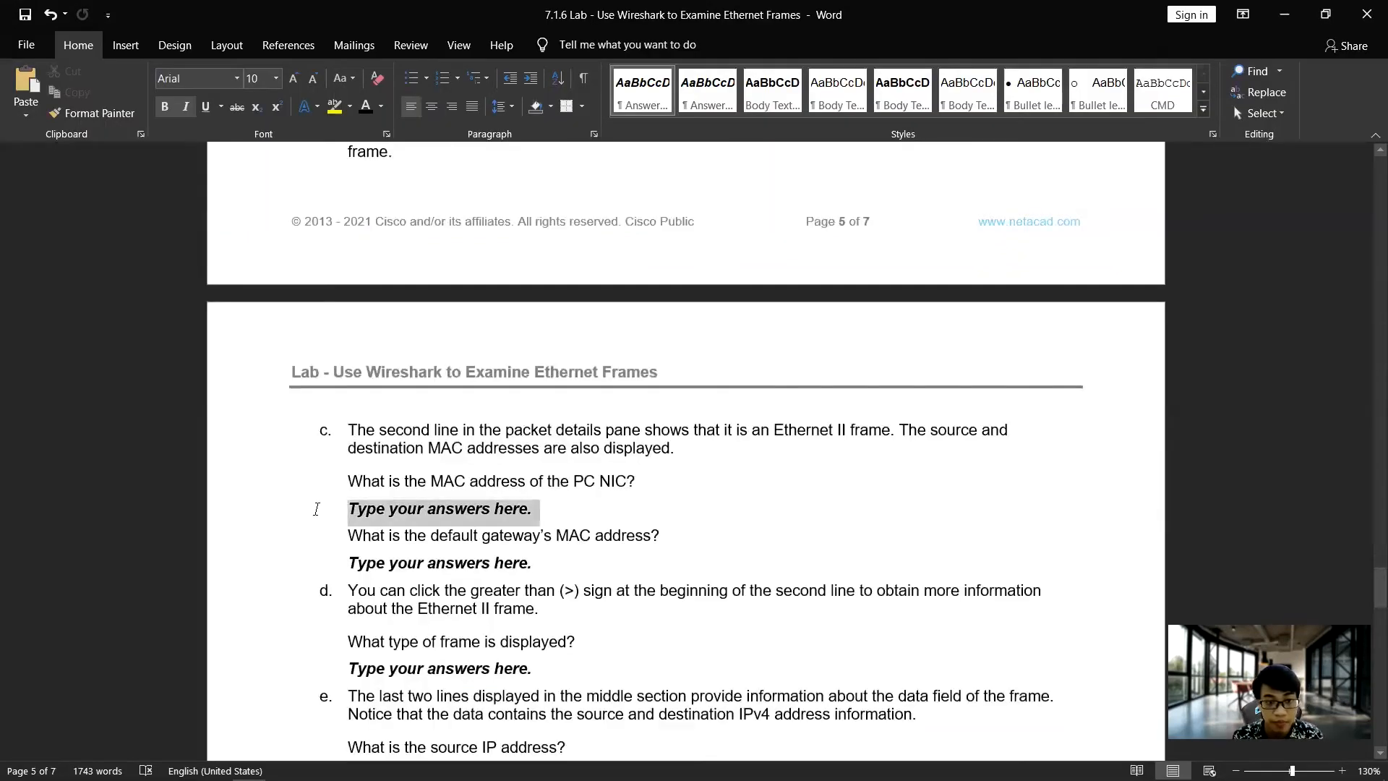
text(80:a56)
key(BackSpace)
key(BackSpace)
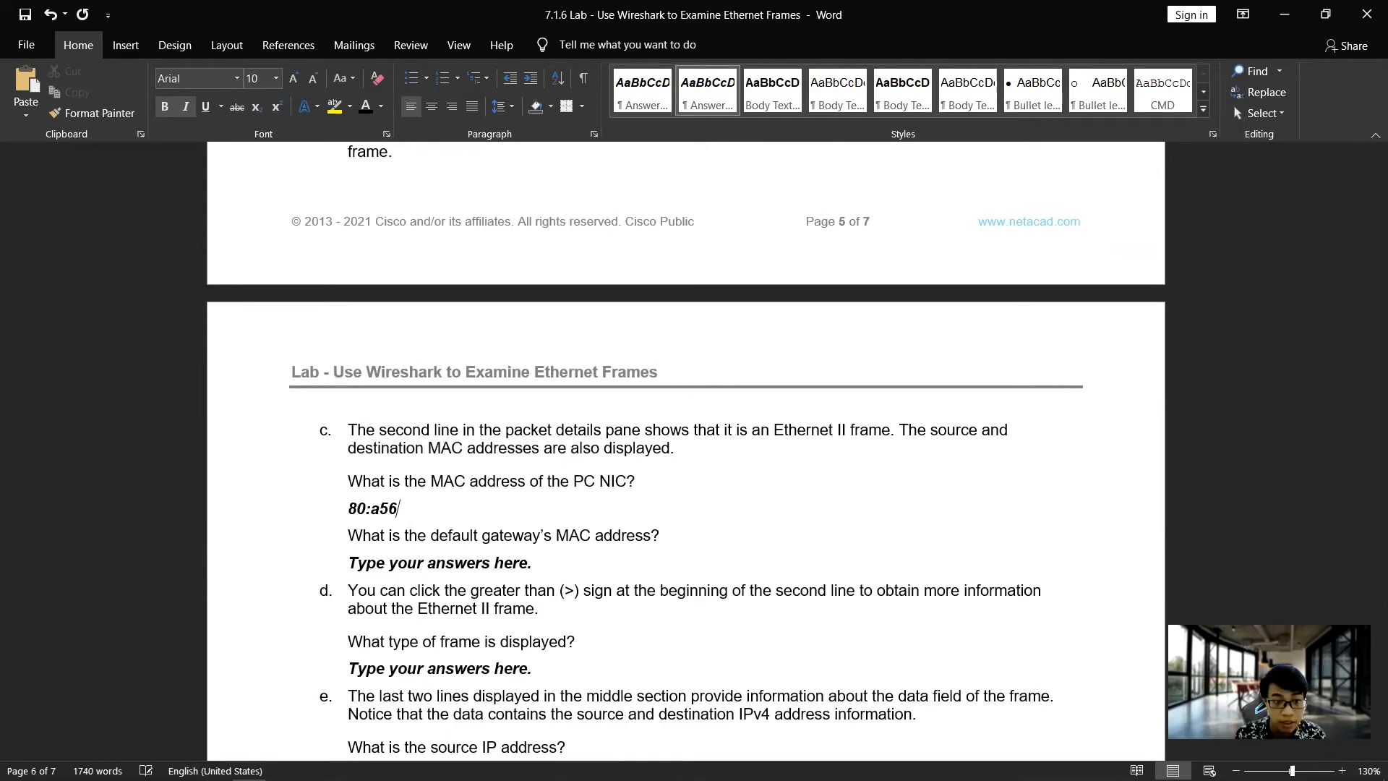
text(:89)
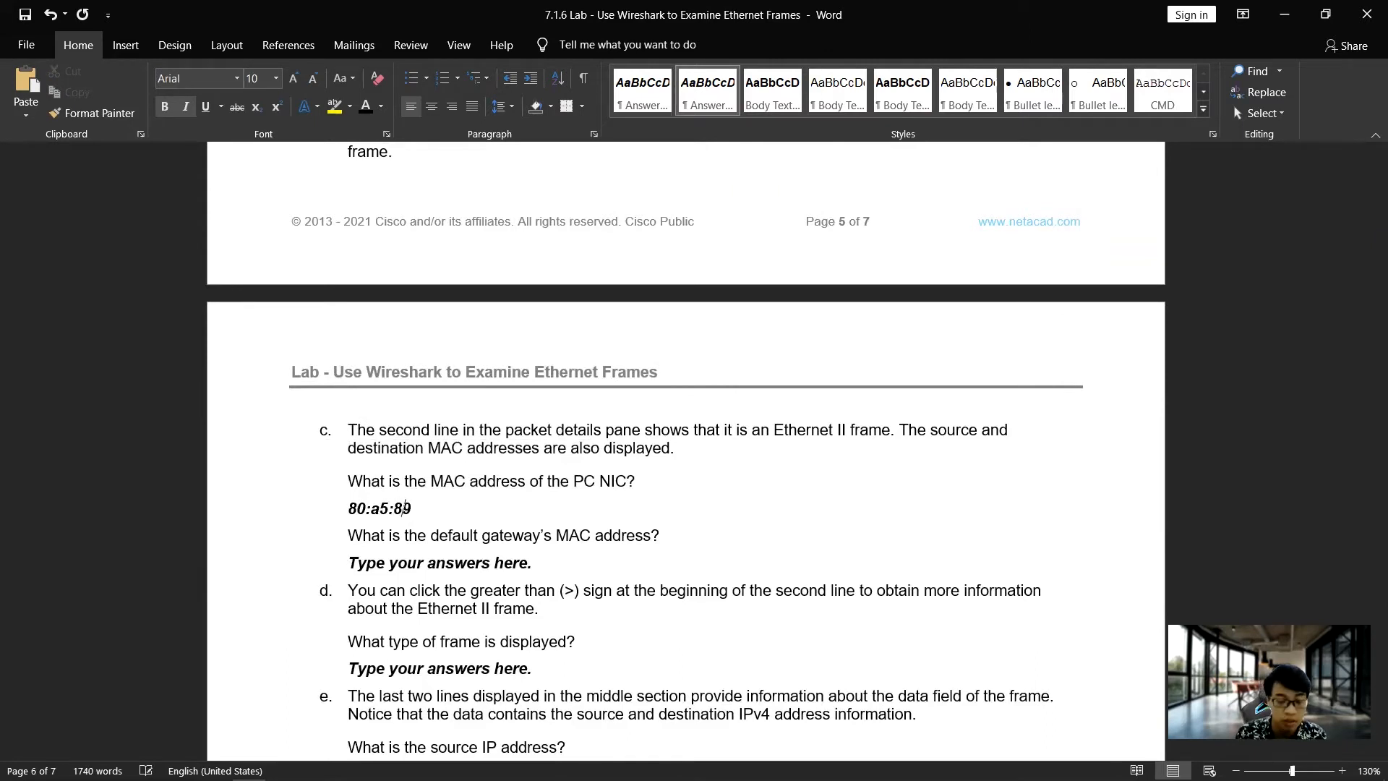
text(:)
key(alt+Tab)
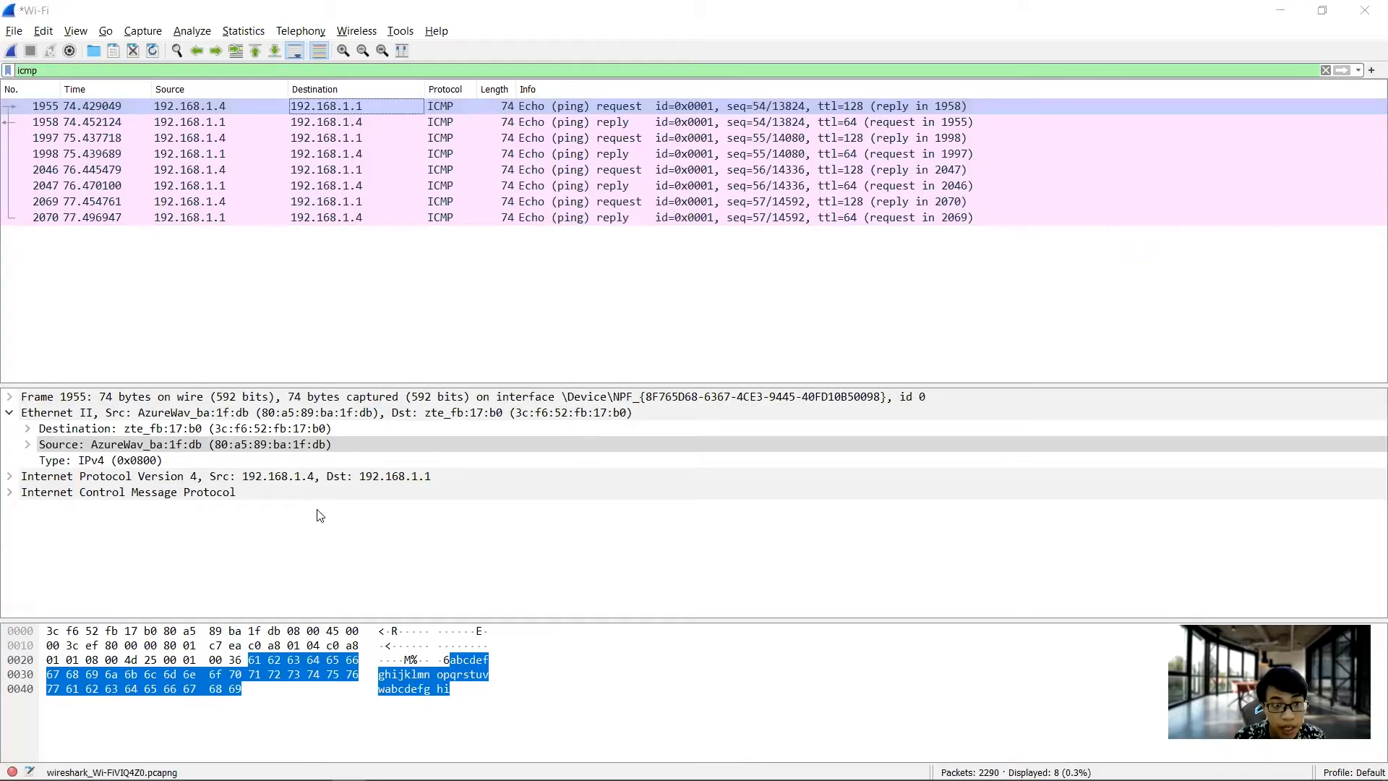
key(alt+Tab)
text(ba:)
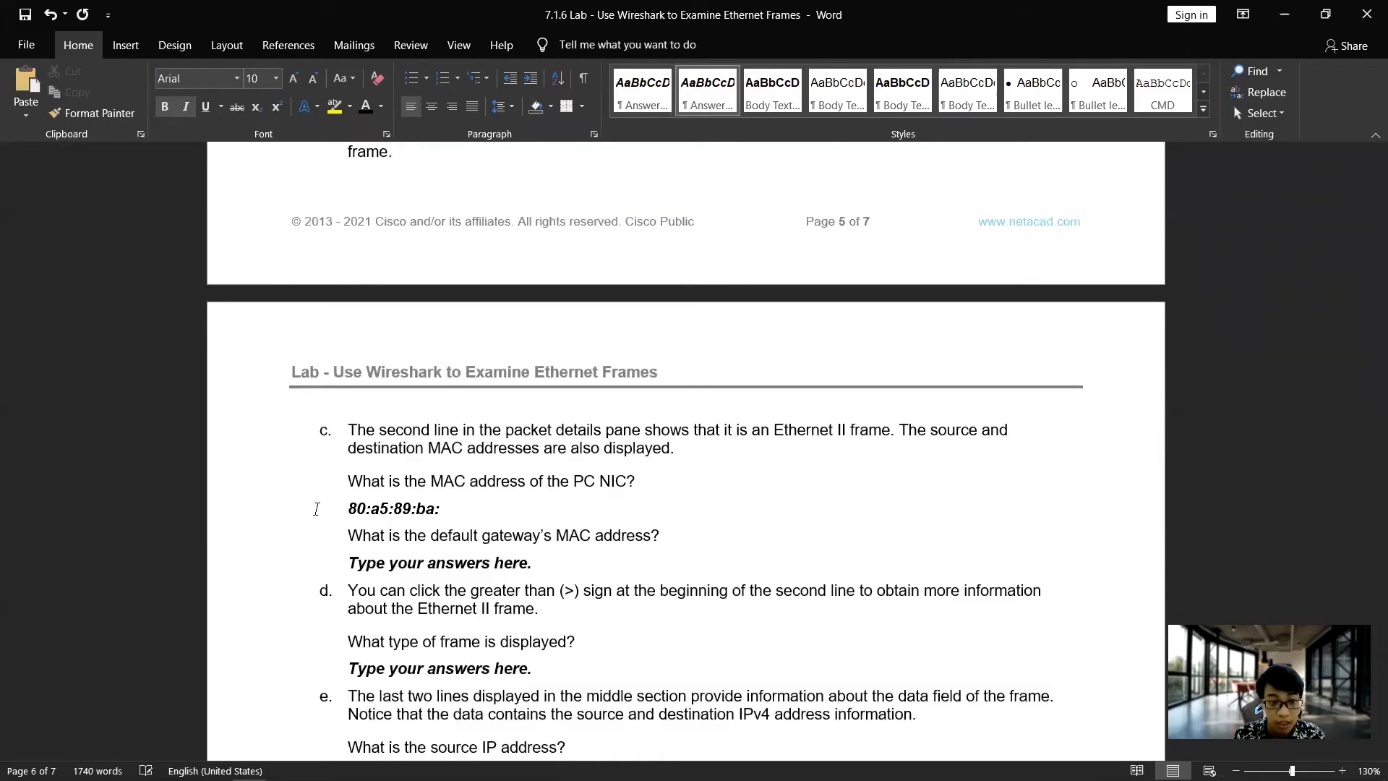
text(1f:db)
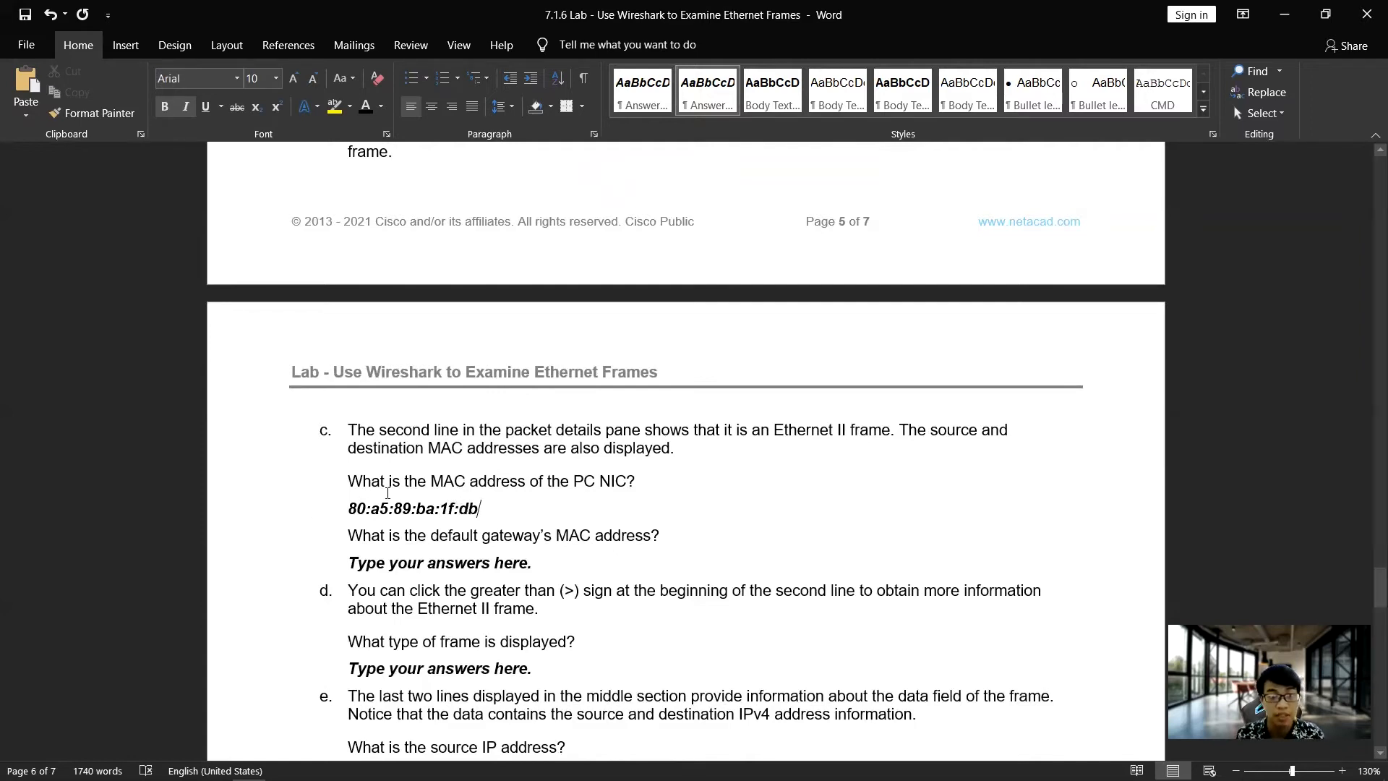
scroll(611, 483, down, 2)
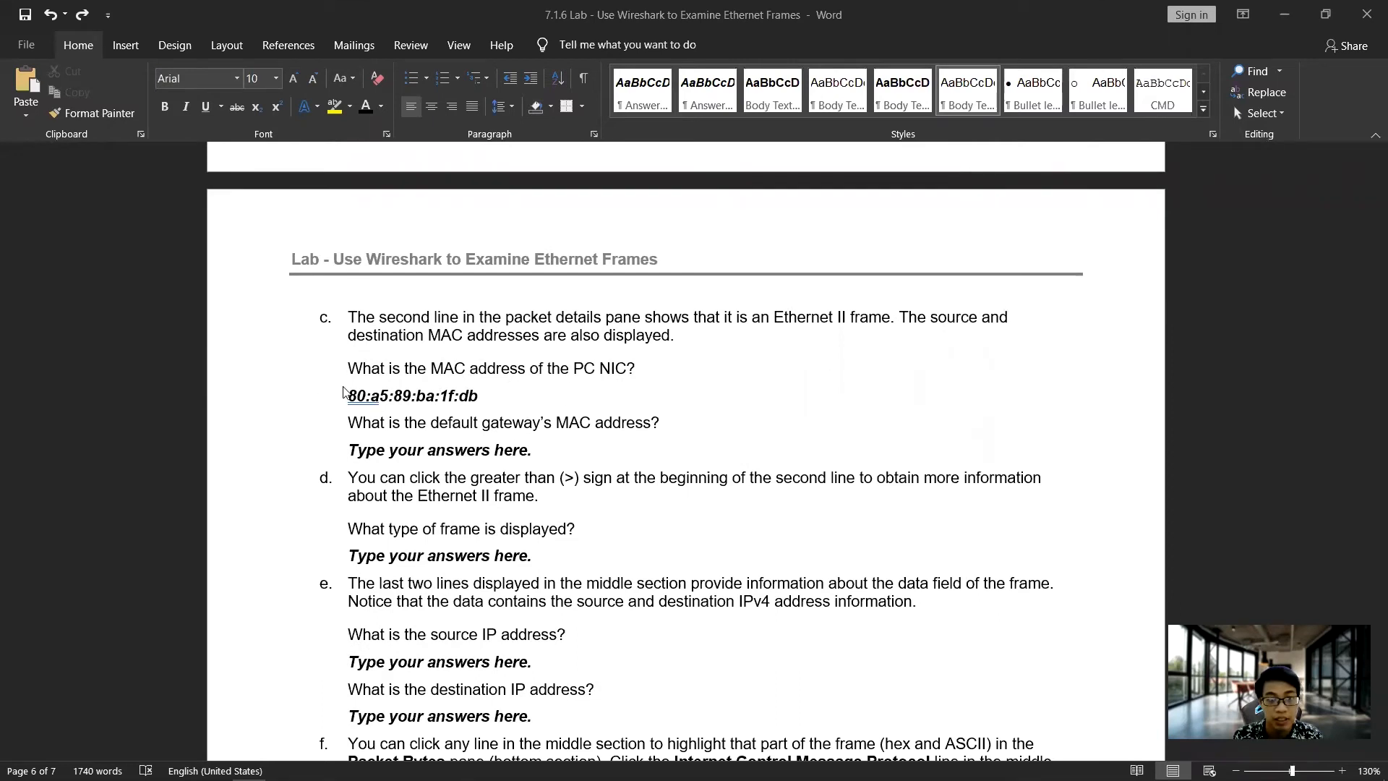
scroll(563, 410, down, 2)
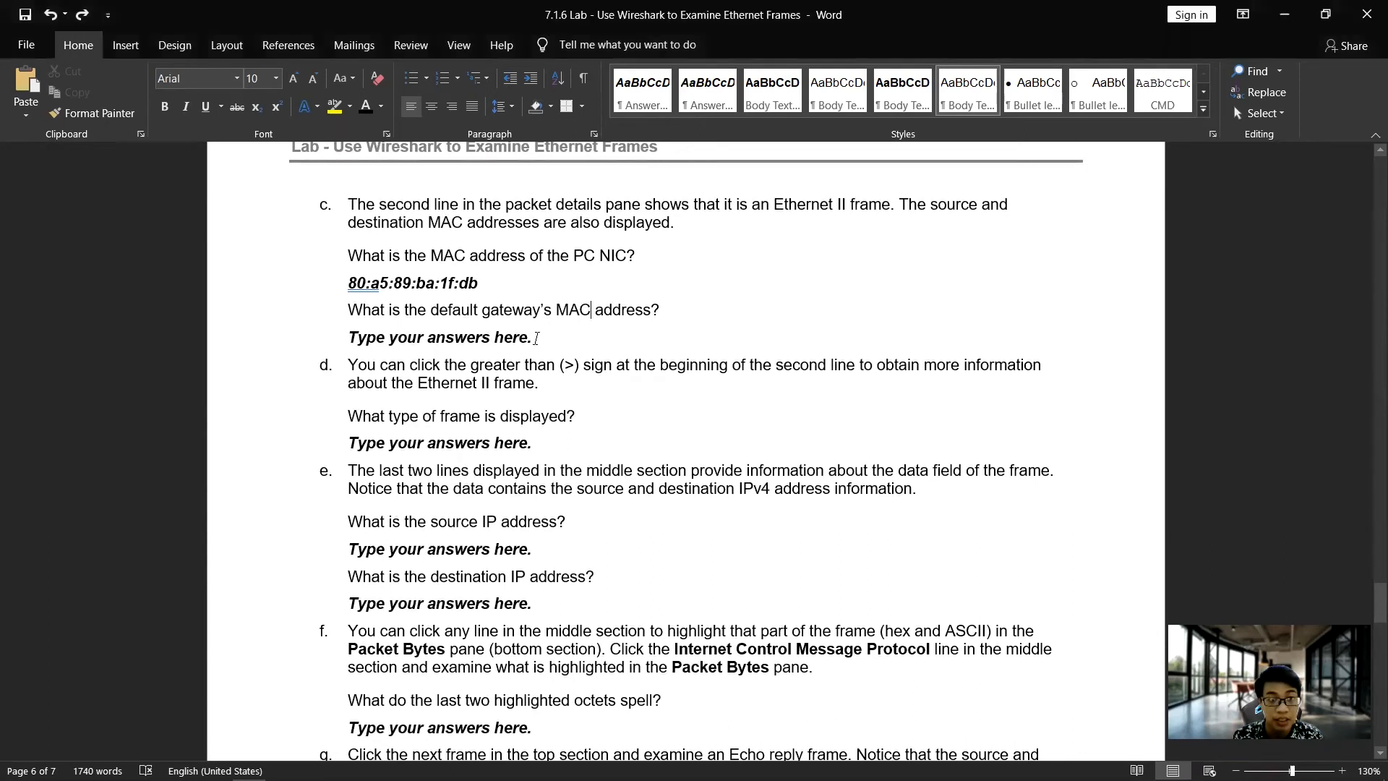
Step: Switch to Wireshark and select the Ethernet II destination address of the first ping request to examine the gateway's MAC address
key(alt+Tab)
key(alt+Tab)
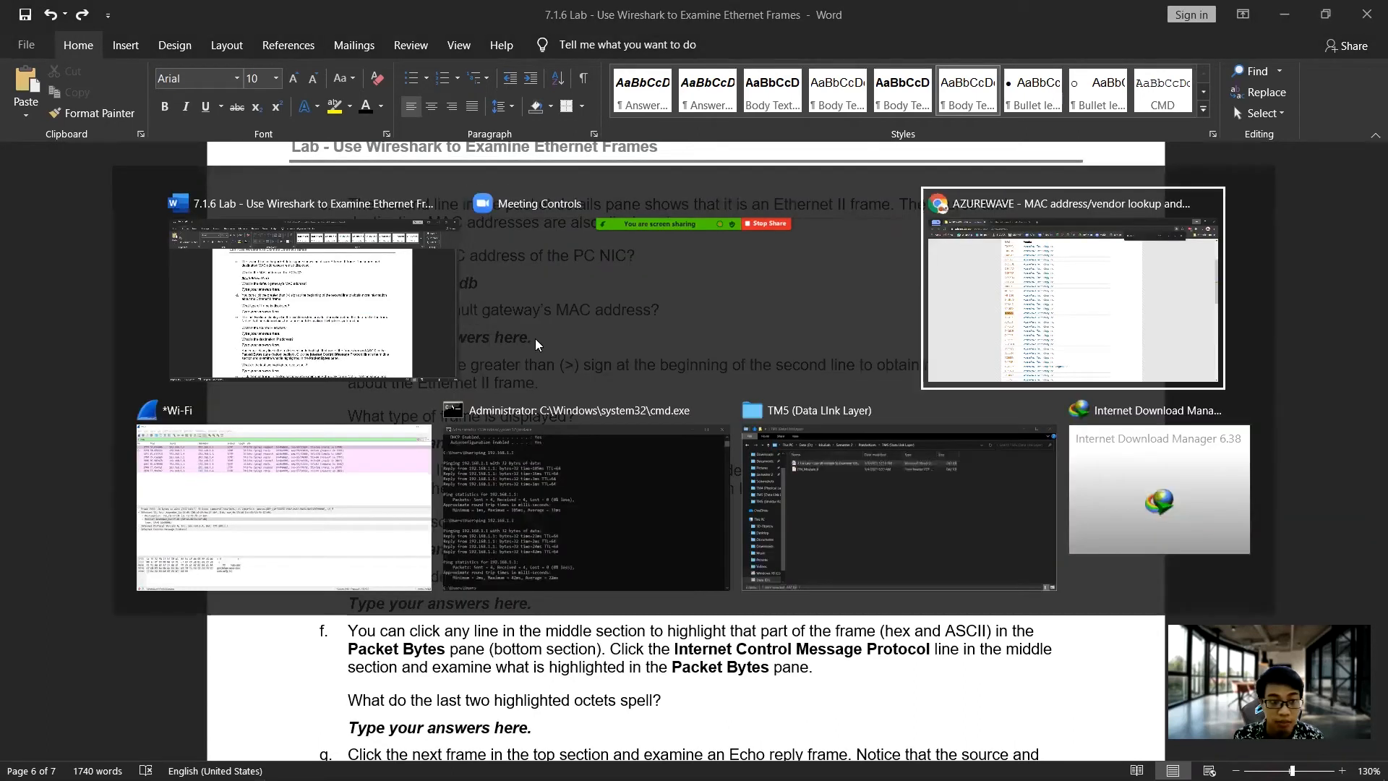
key(alt+Tab)
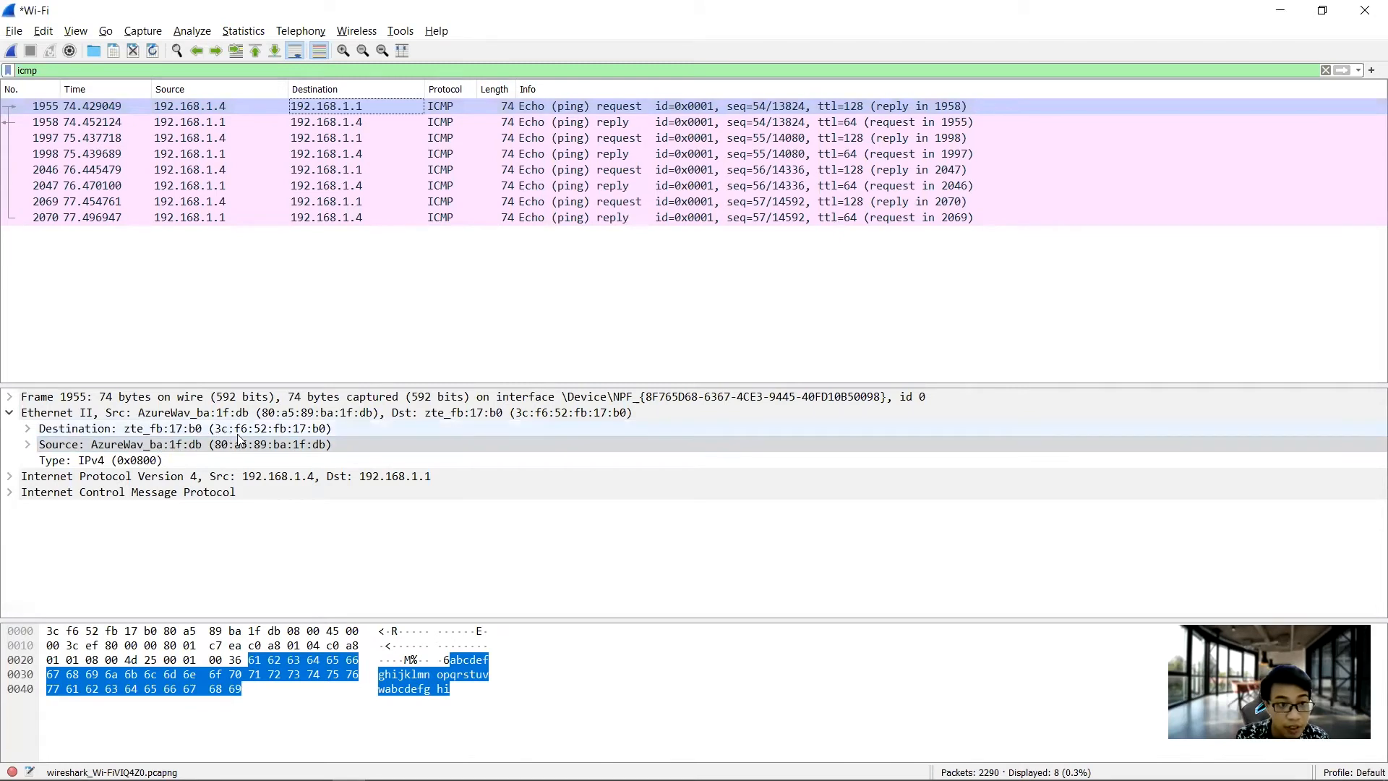
click(221, 431)
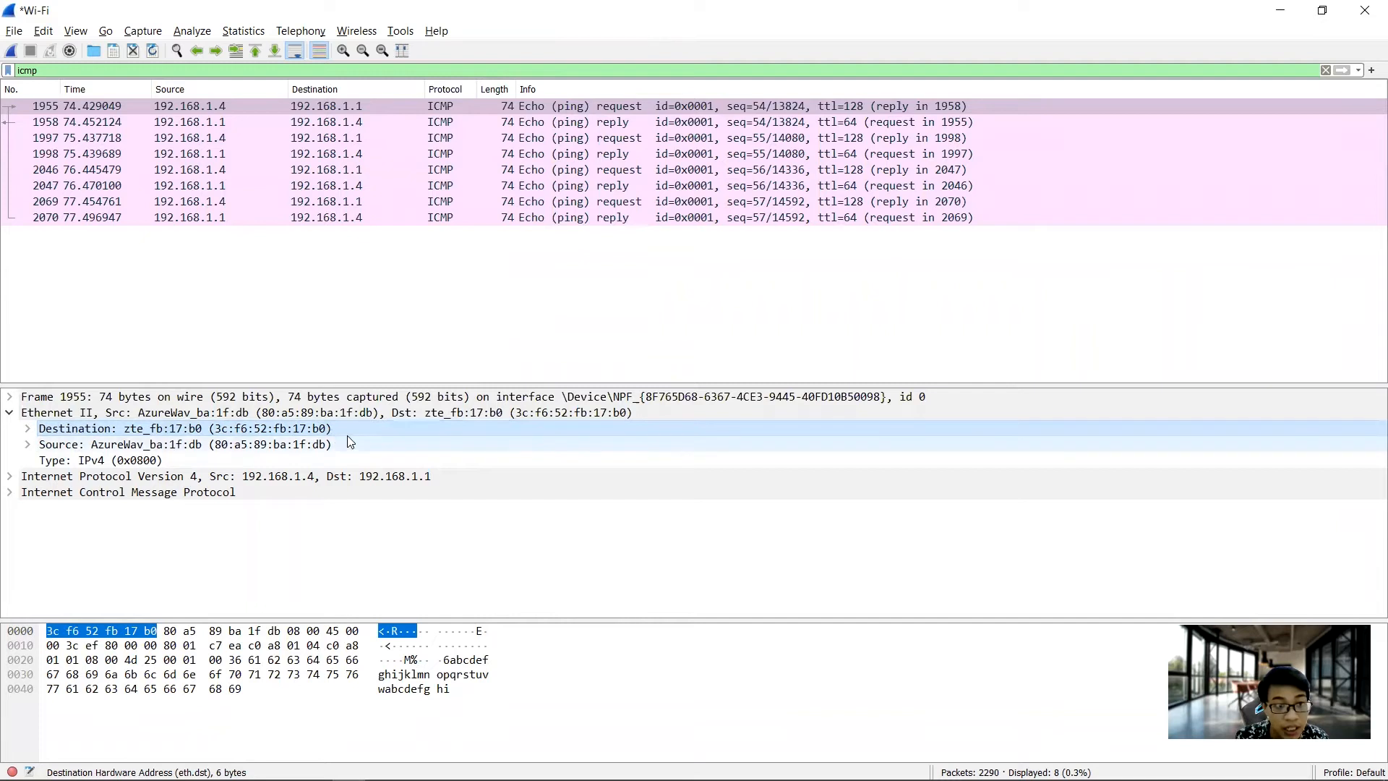
Step: Answer the default gateway MAC address question in Word's Step 6c with "3c:f6:52:fb:17:b0", checking the destination address in Wireshark
key(alt+Tab)
drag(539, 340, 361, 339)
text(3c)
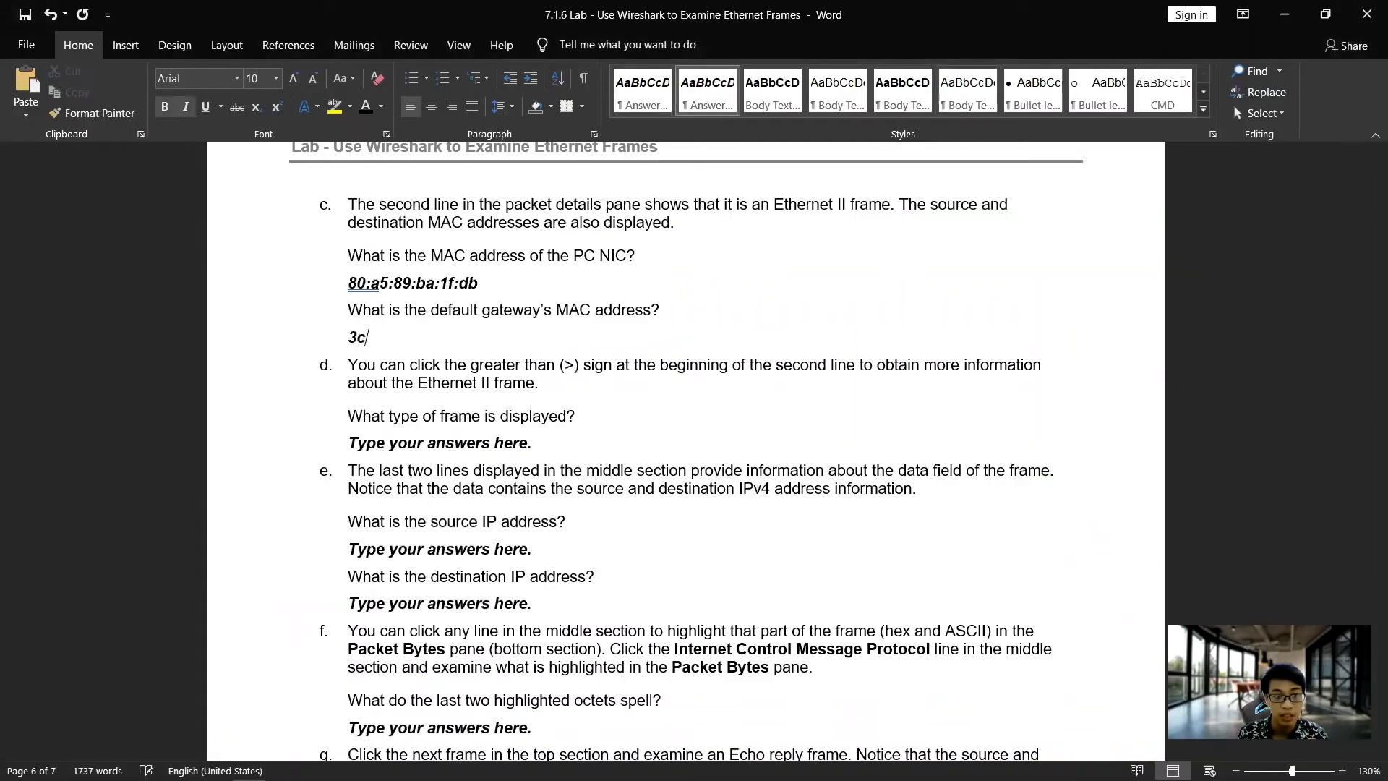
text(;f)
key(BackSpace)
key(BackSpace)
text(:)
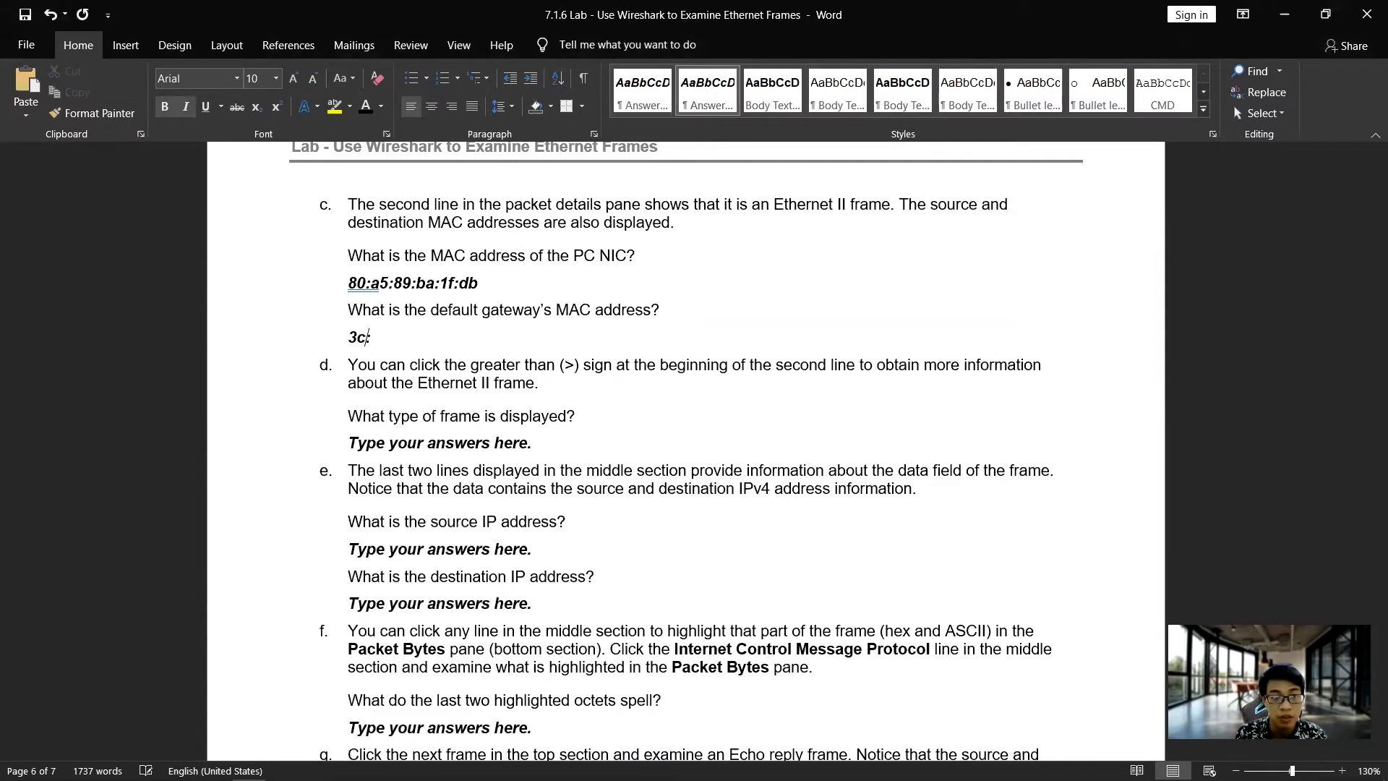
text(f6:52:)
key(alt+Tab)
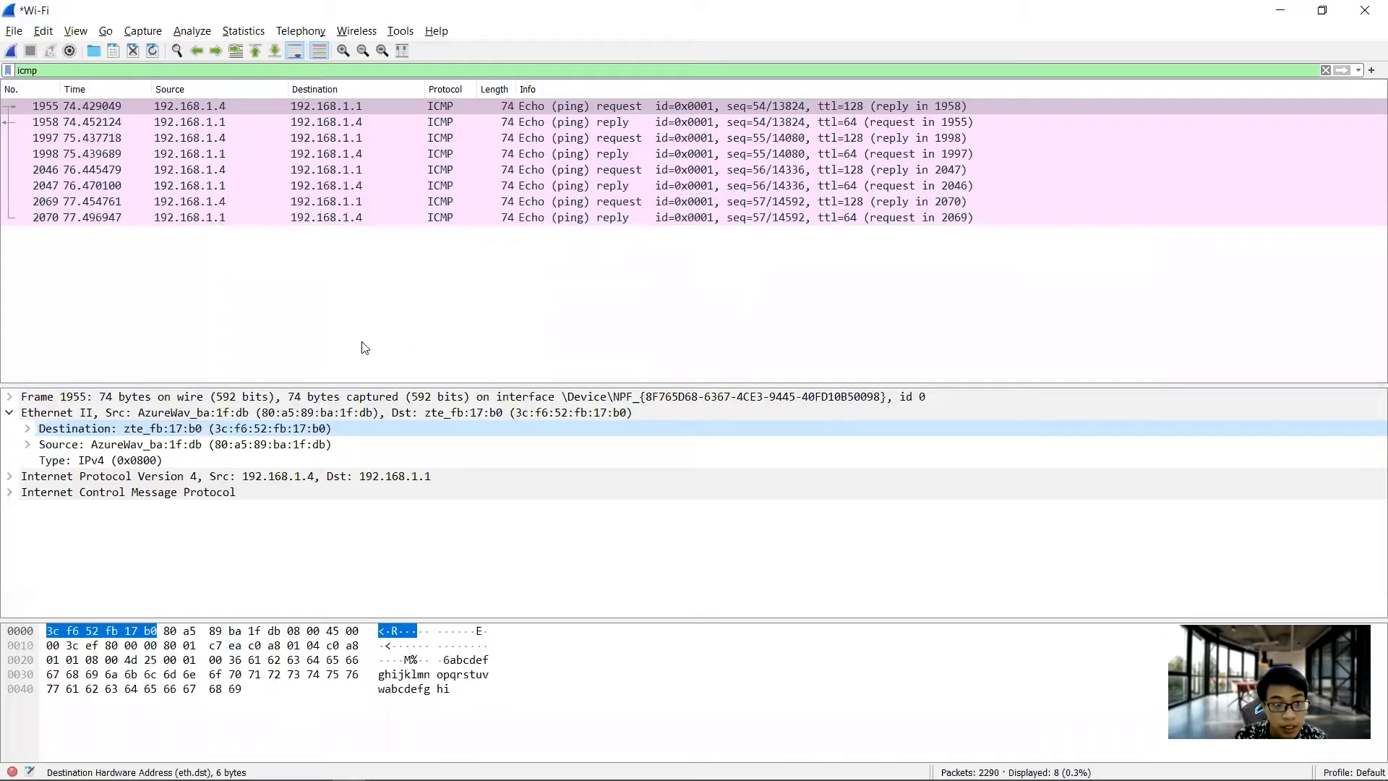
key(alt+Tab)
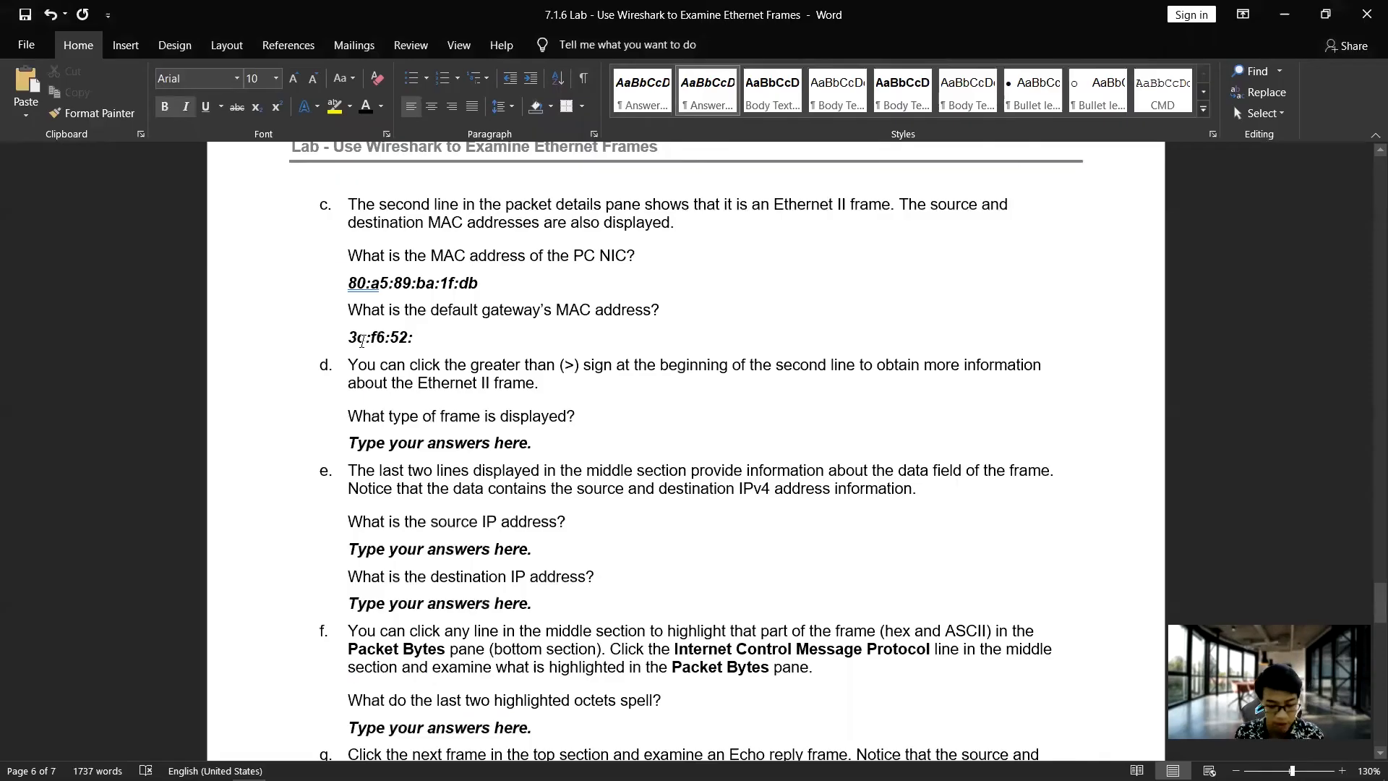
text(fb:1)
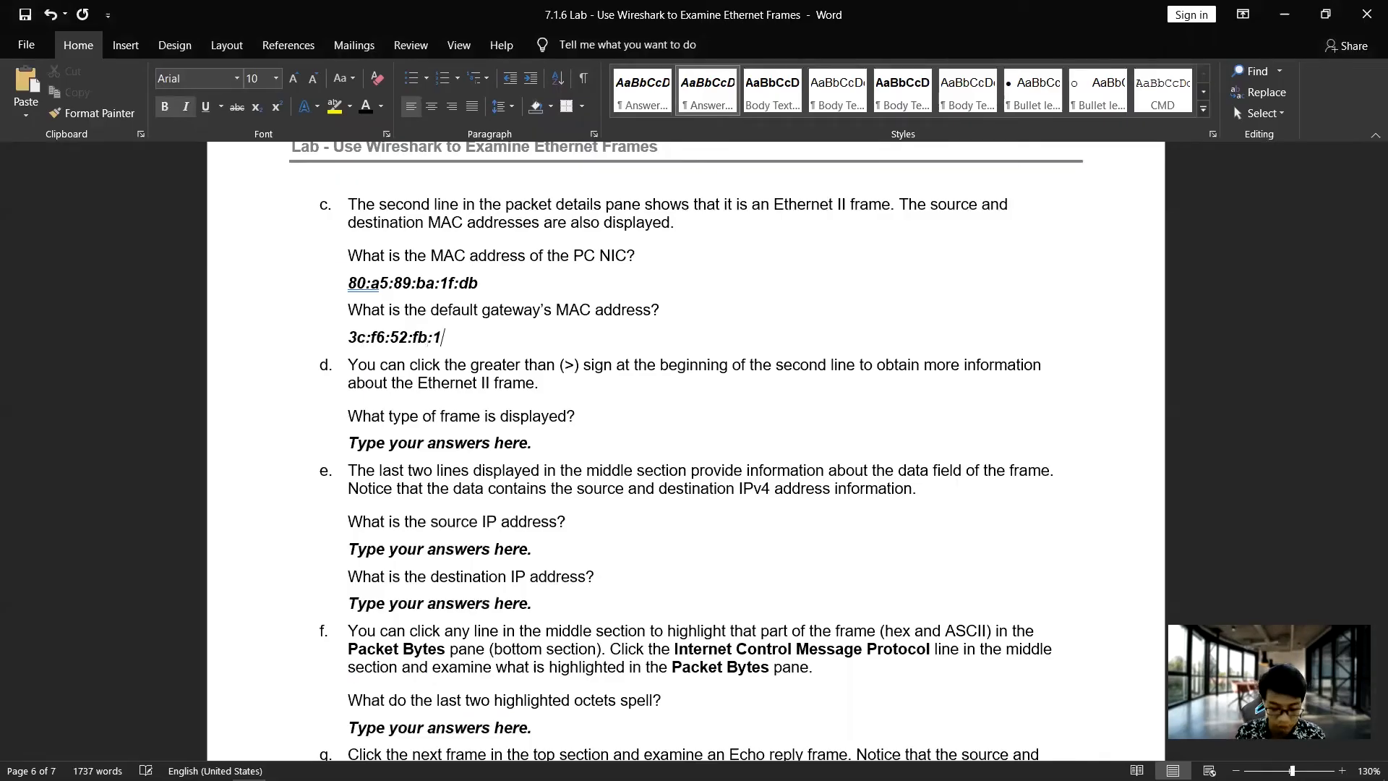
text(7:b0)
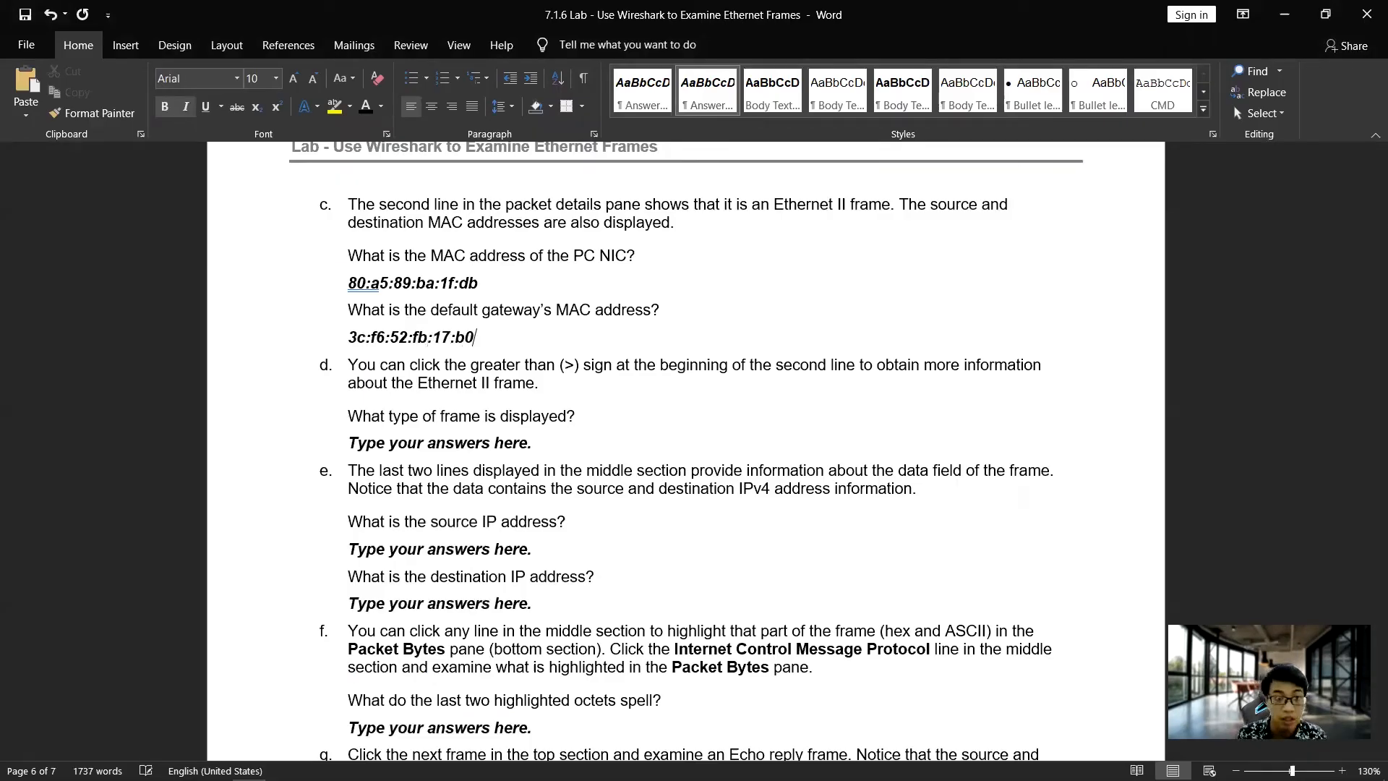
Step: Read Step 6d in Word and examine the expanded Ethernet II details of the first ping request in Wireshark
scroll(522, 373, down, 3)
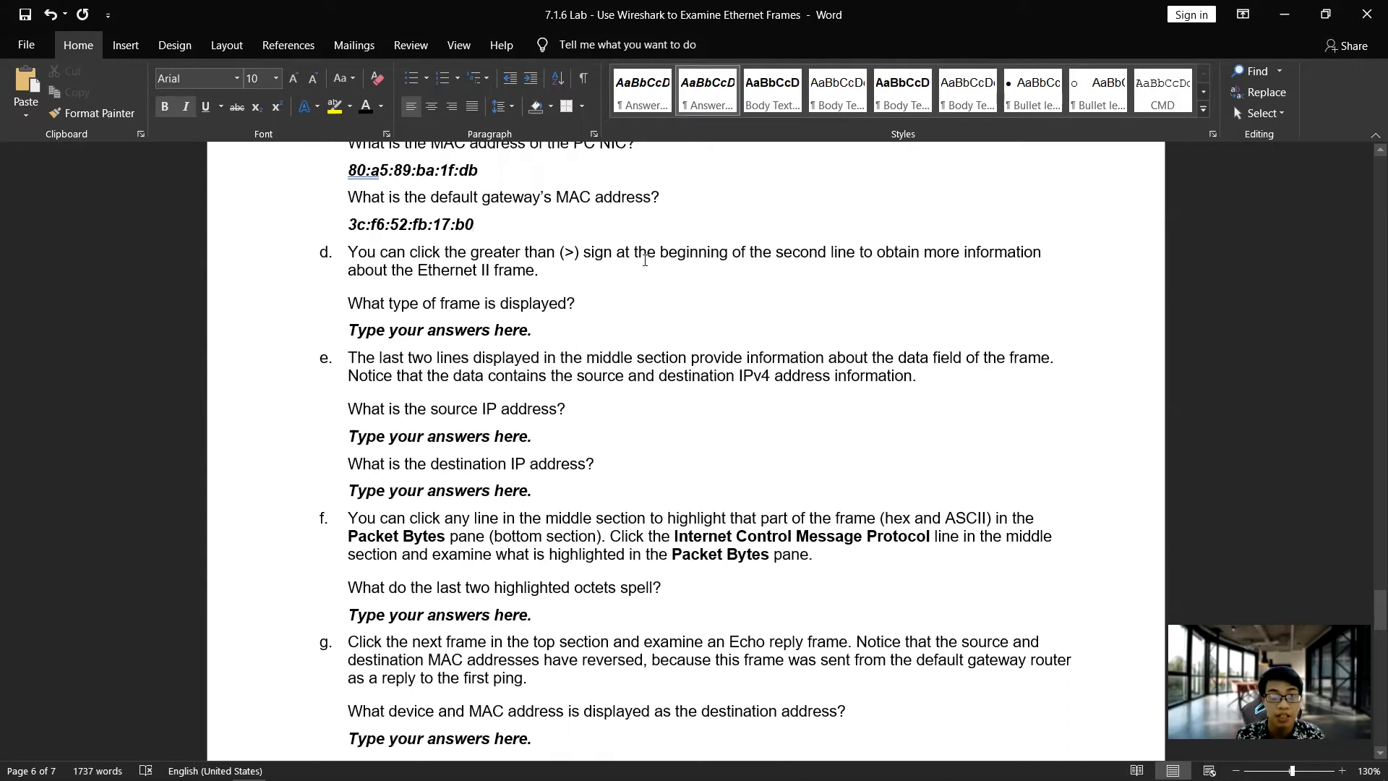
drag(569, 255, 576, 257)
click(586, 270)
key(alt+Tab)
key(alt+Tab)
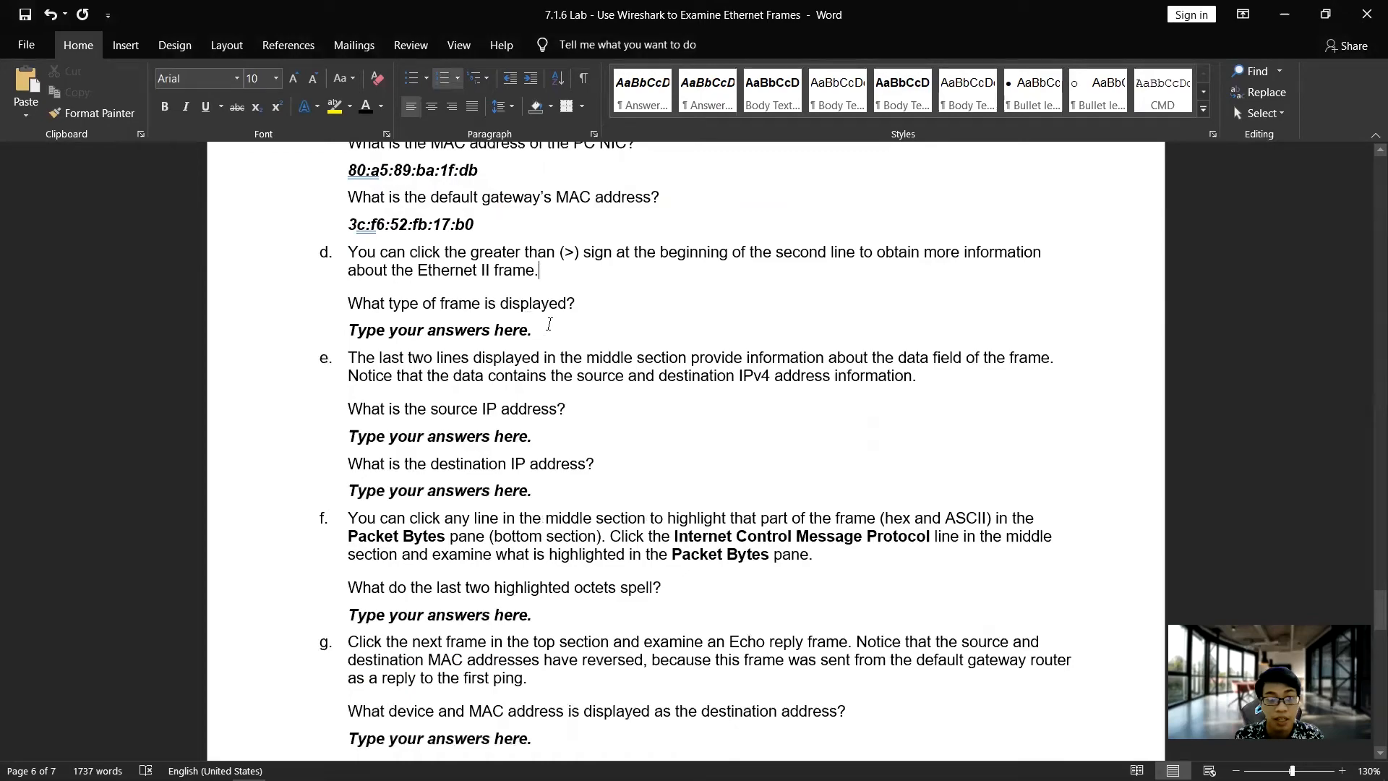
key(alt+Tab)
click(9, 413)
click(8, 413)
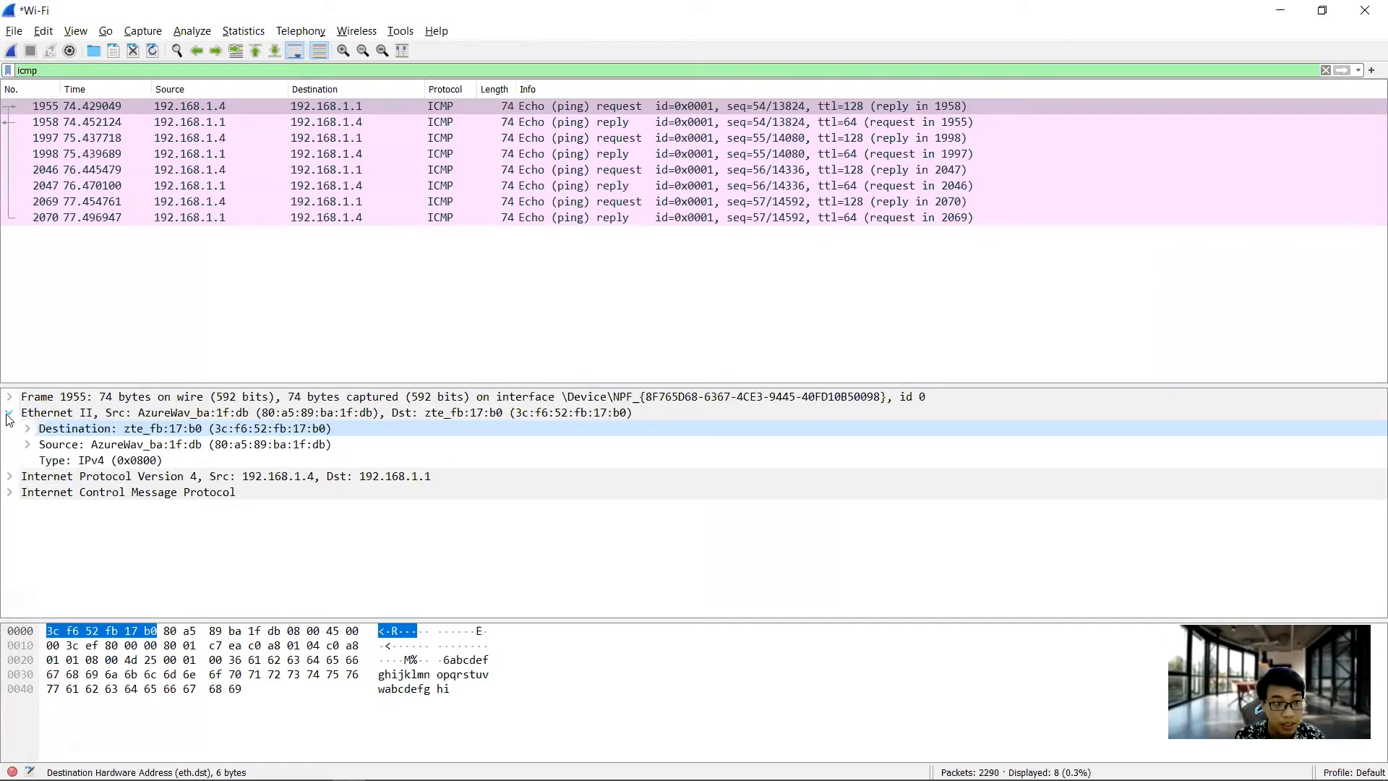
key(alt+Tab)
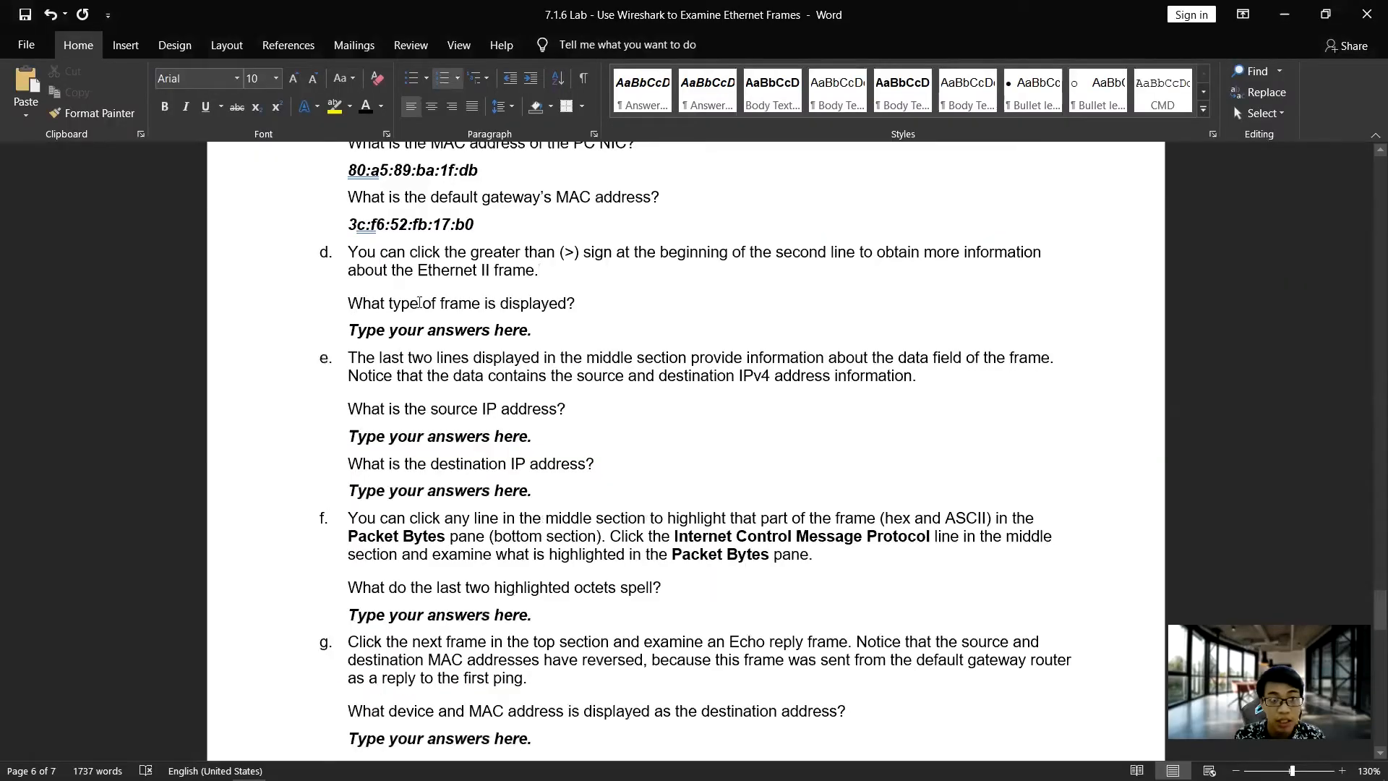
Step: Answer the frame type question in Word's Step 6d with "IPv4 (0x0800)", checking the Ethernet II type in Wireshark
drag(577, 338, 347, 331)
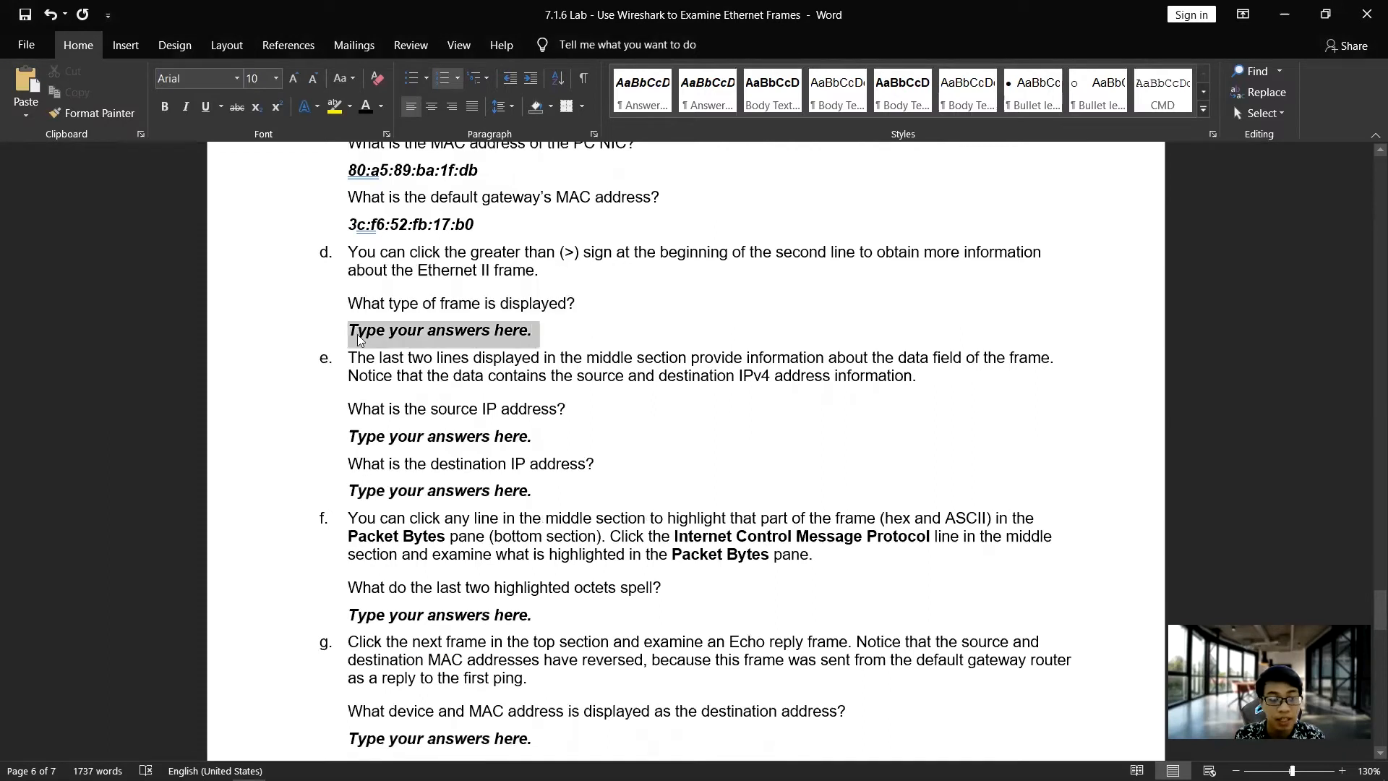
key(alt+Tab)
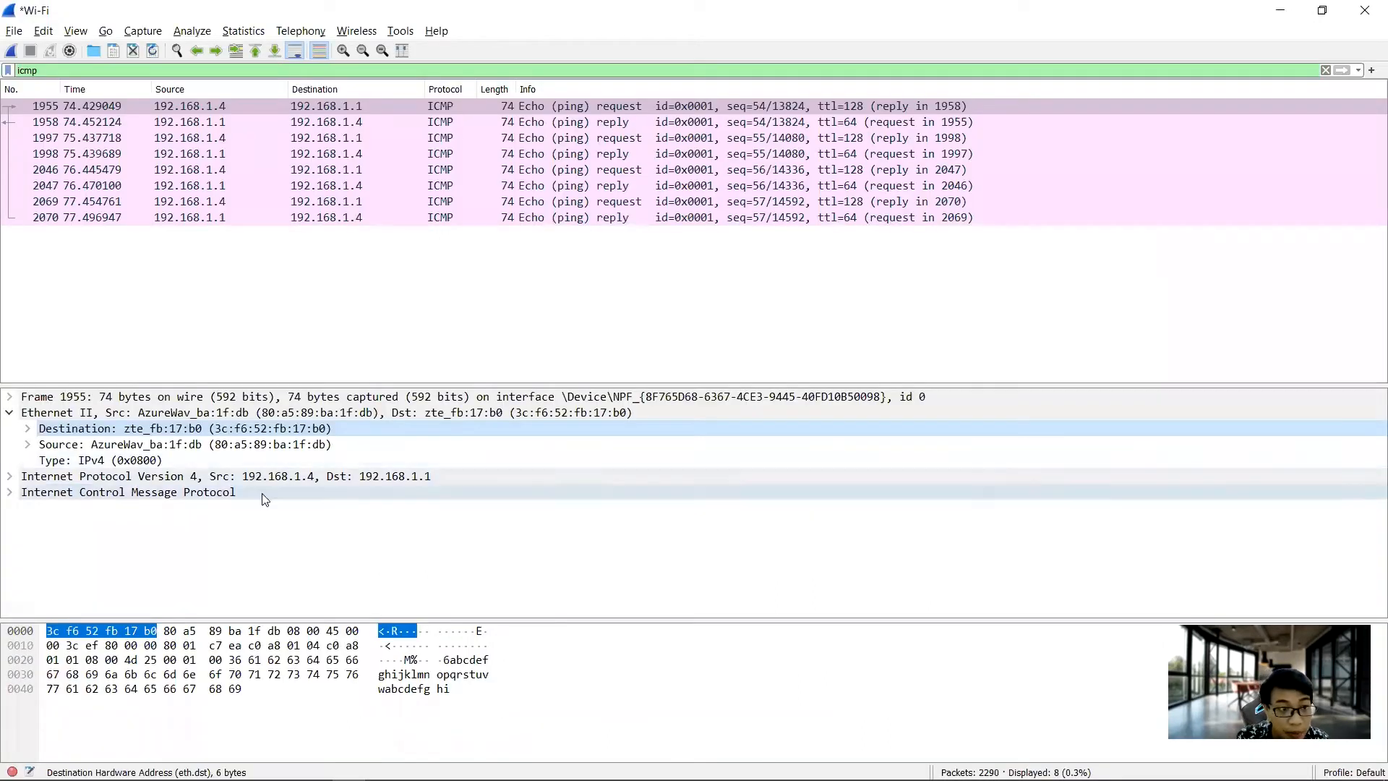
key(alt+Tab)
text(IP)
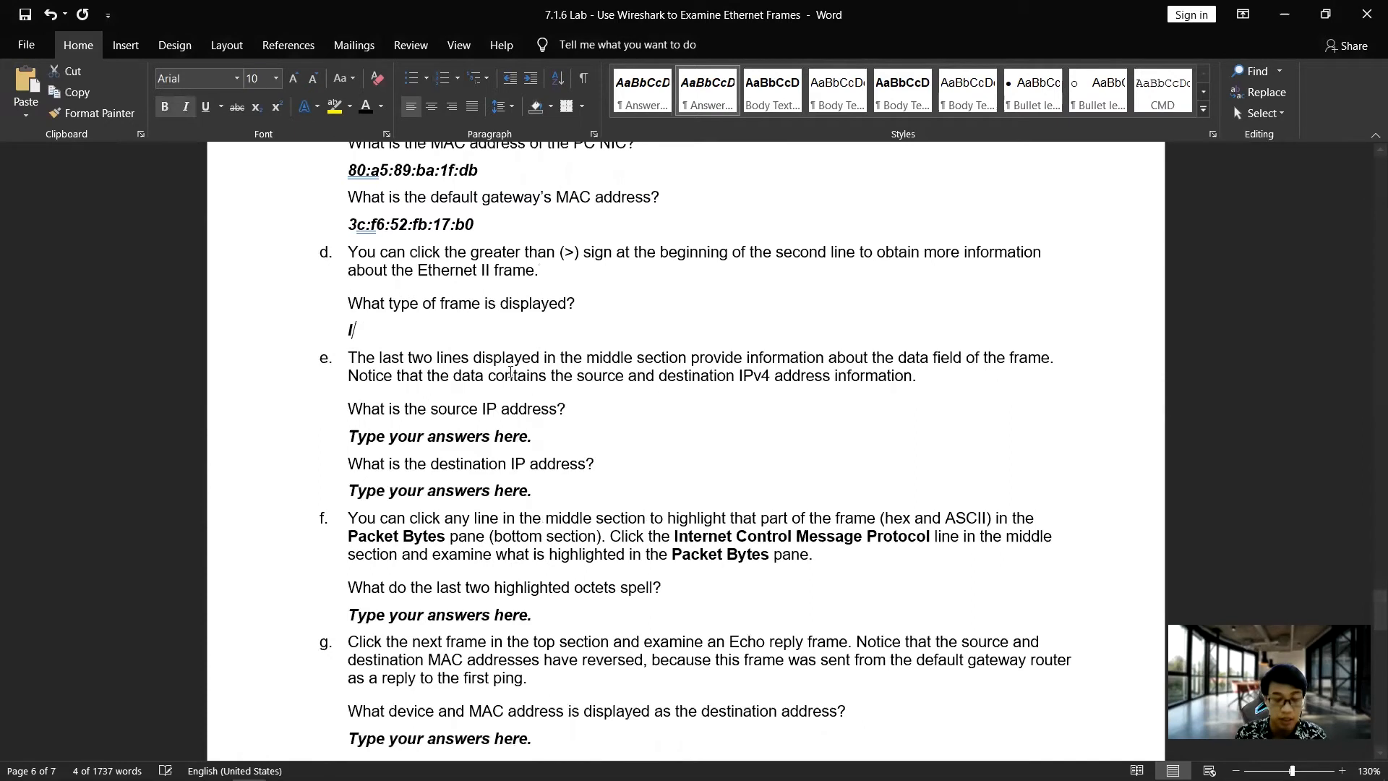
key(alt+Tab)
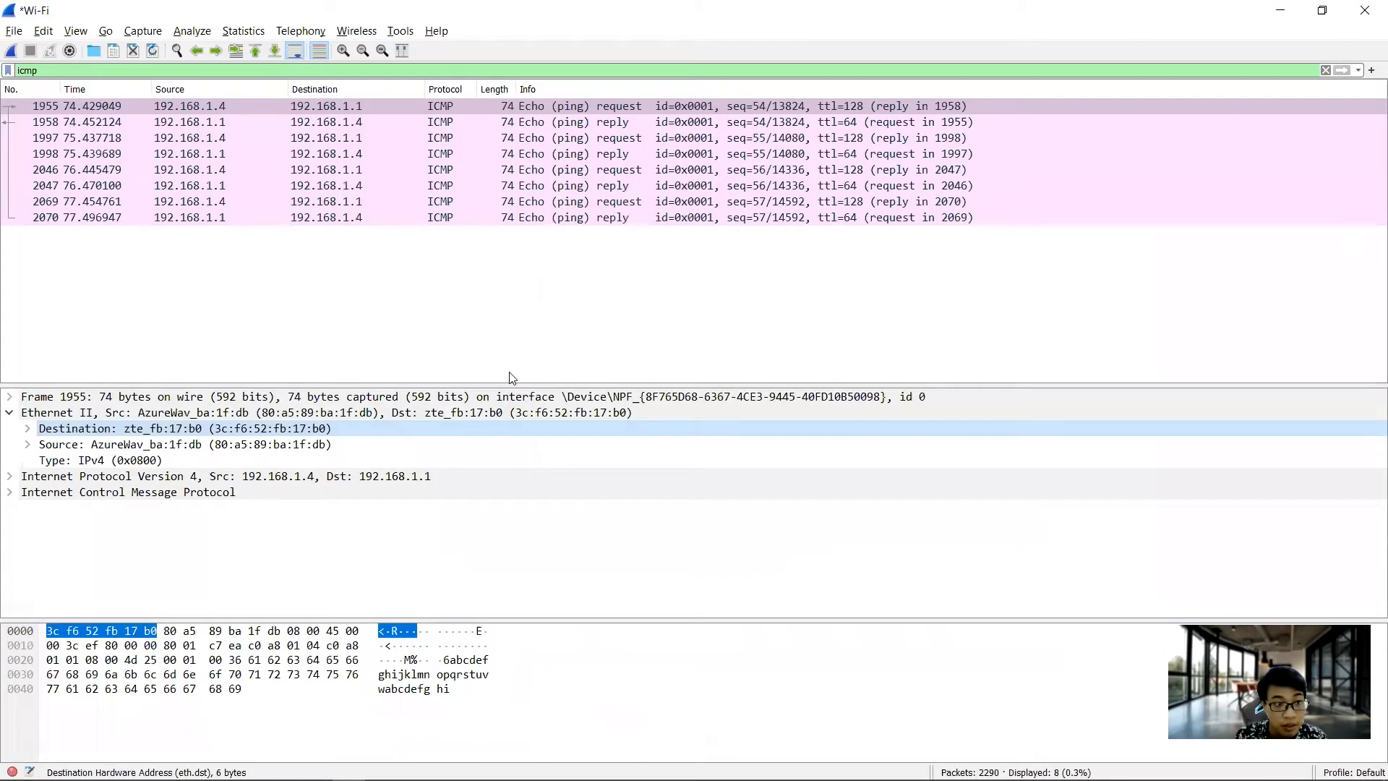
key(alt+Tab)
text(v4)
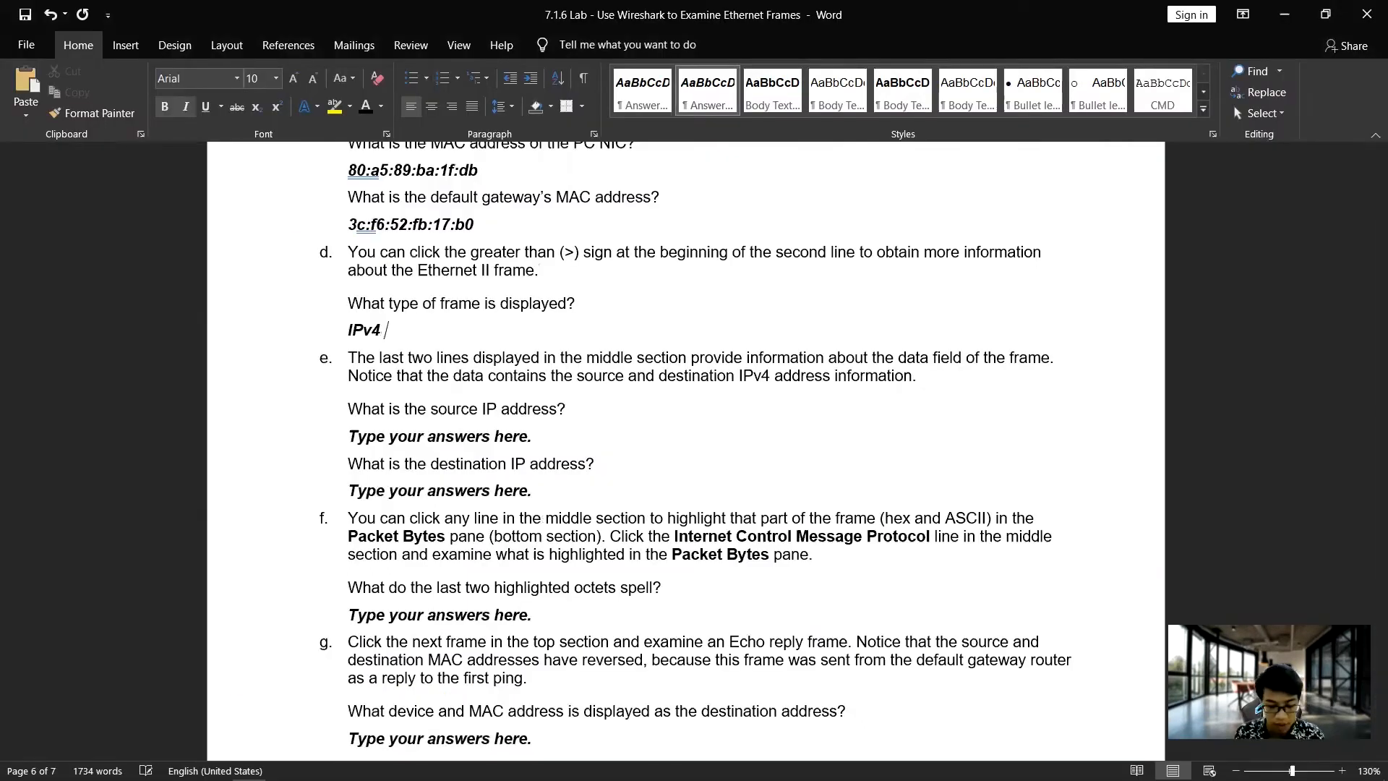
key(alt+Tab)
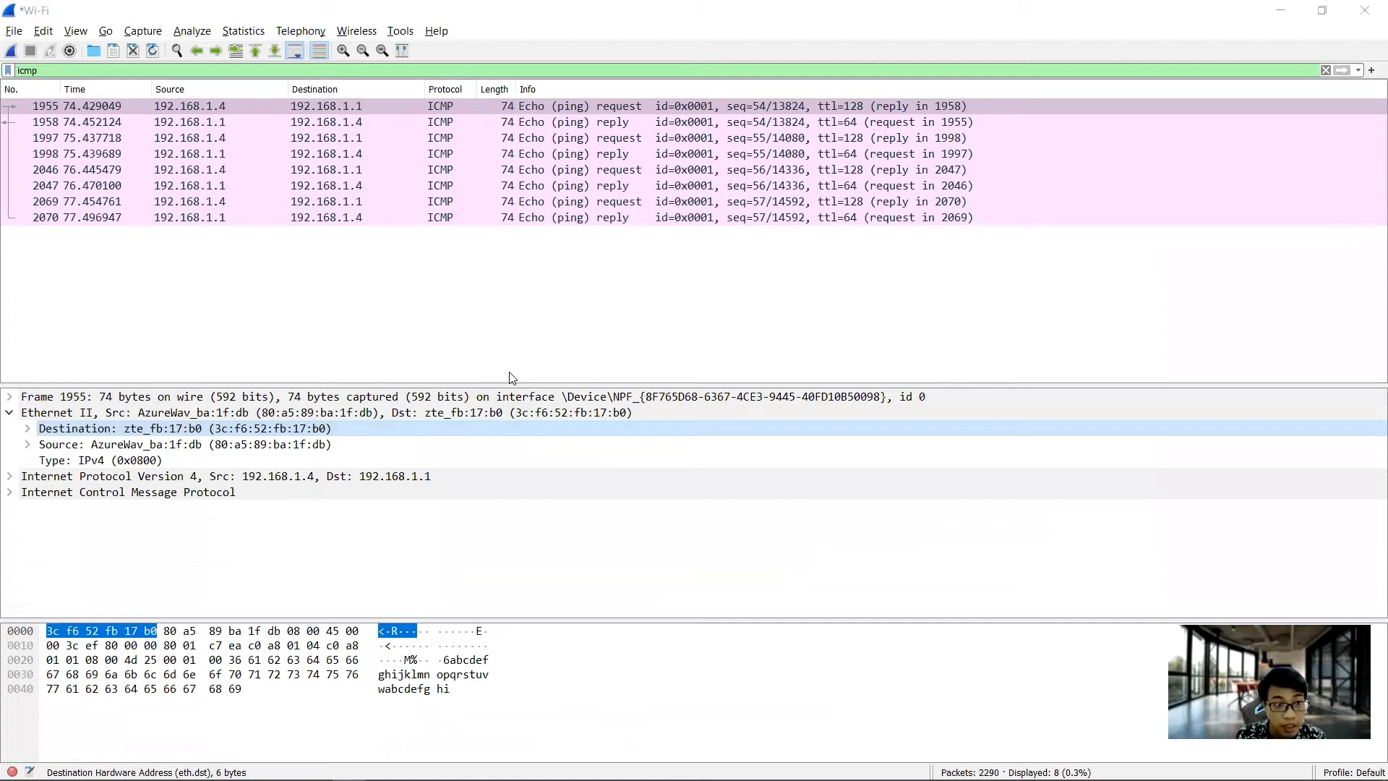
key(alt+Tab)
text((0x0800))
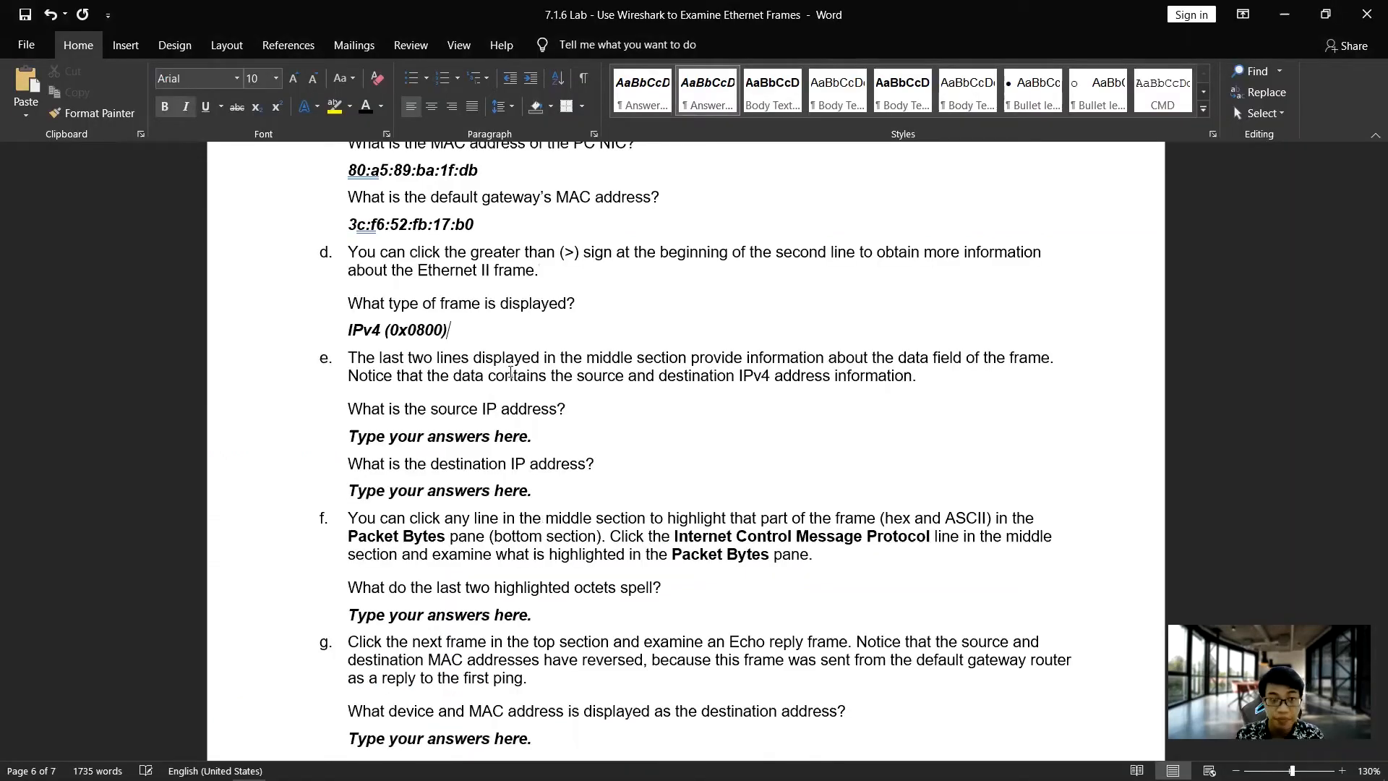
Step: Read Step 6e in Word, then collapse Ethernet II and expand Internet Protocol Version 4 for the first ping request in Wireshark
scroll(655, 413, down, 3)
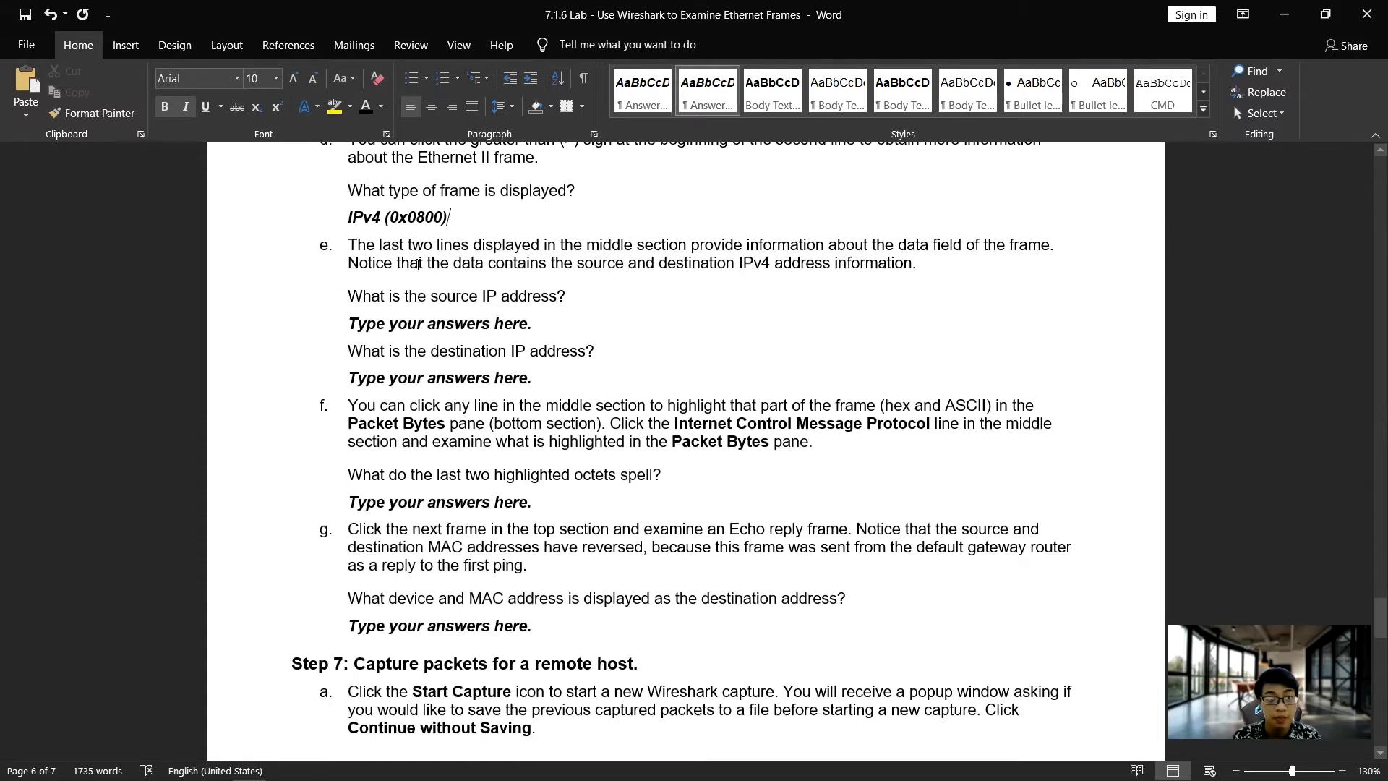
key(alt+Tab)
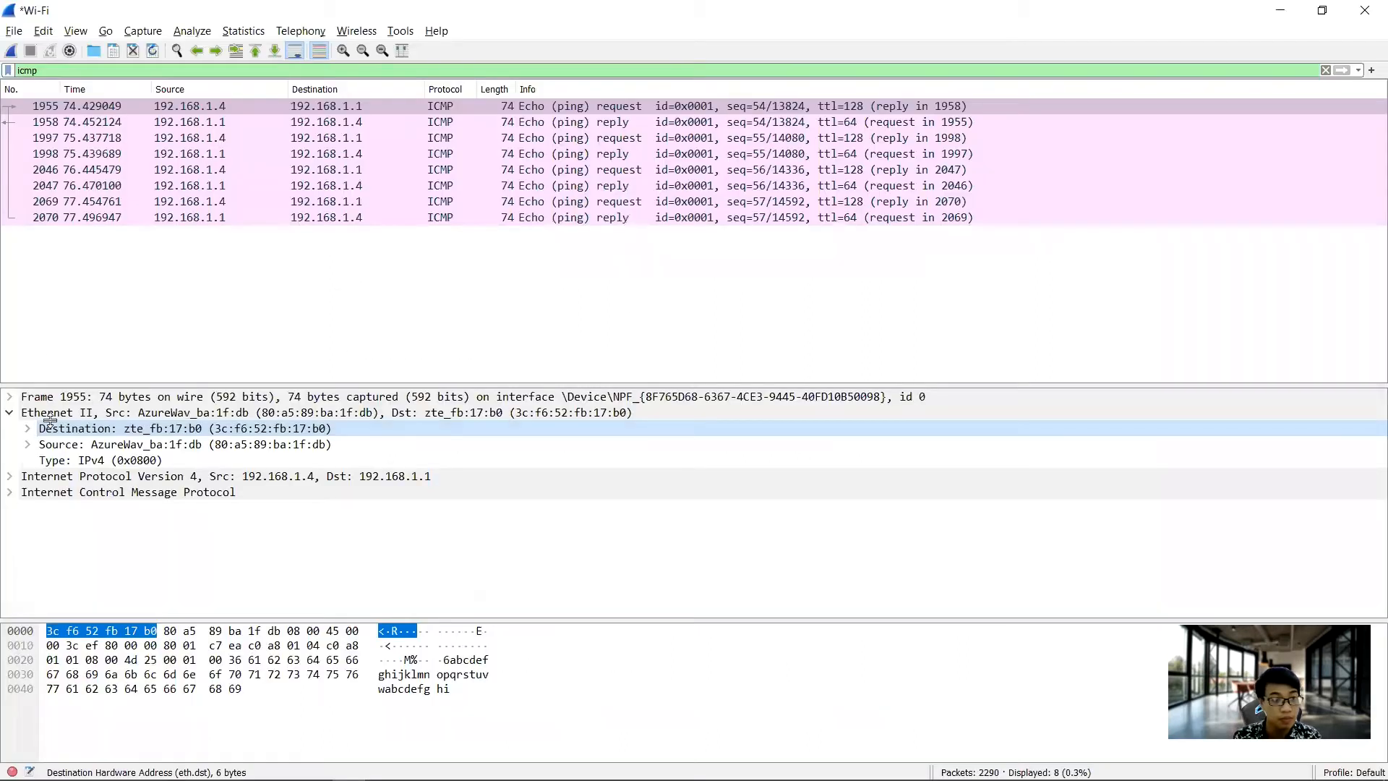
click(9, 414)
click(12, 430)
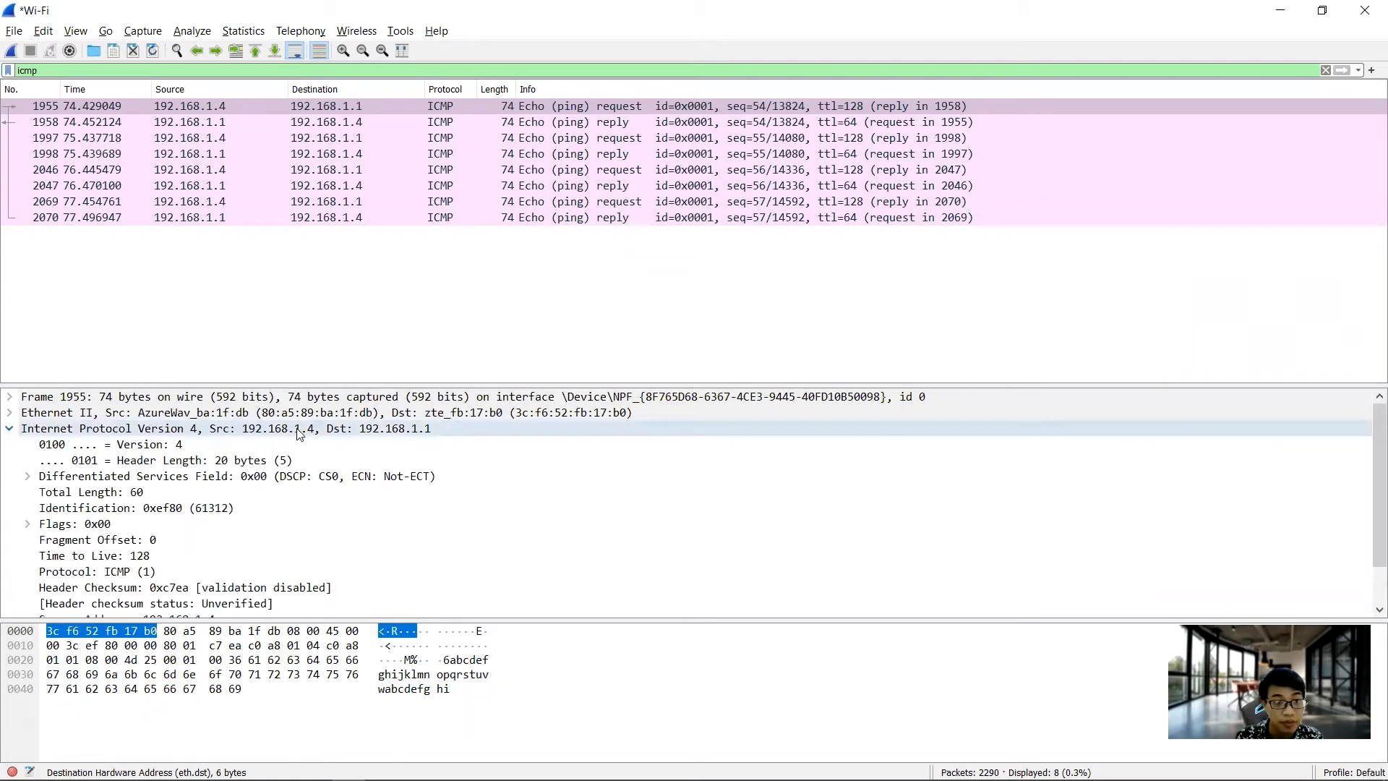
Step: Answer the source IP address question in Word's Step 6e with "192.168.1.4", checking the IPv4 source in Wireshark
key(alt+Tab)
drag(550, 330, 349, 325)
key(alt+Tab)
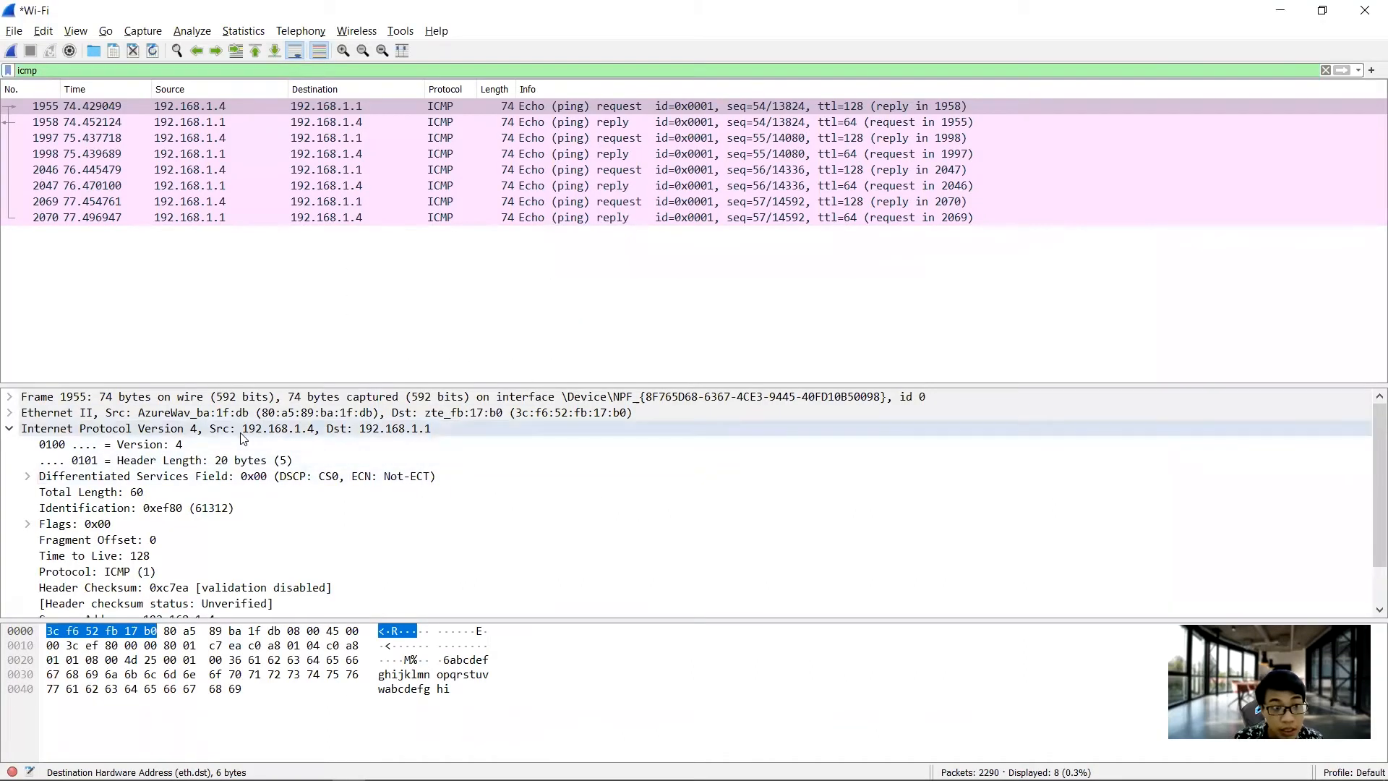
key(alt+Tab)
text(192.1)
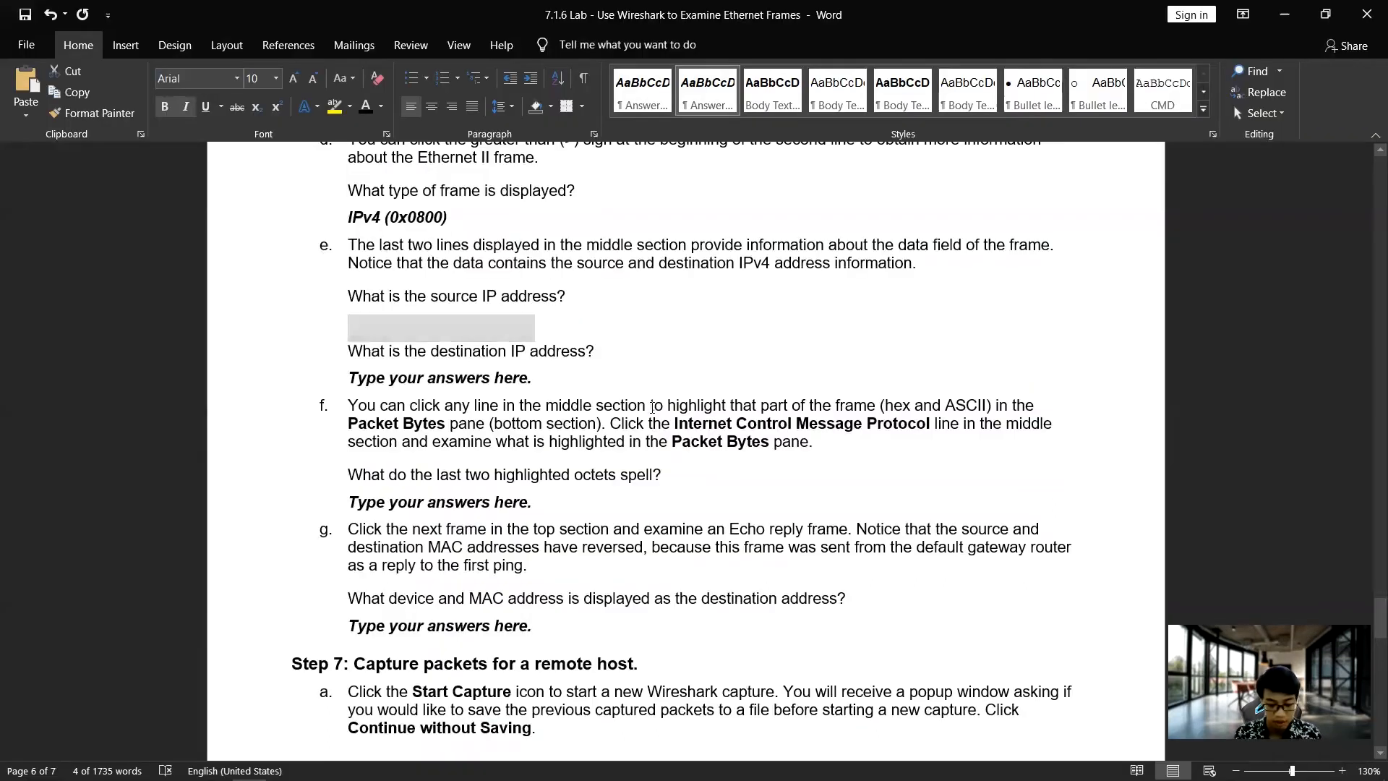
text(68.1.4)
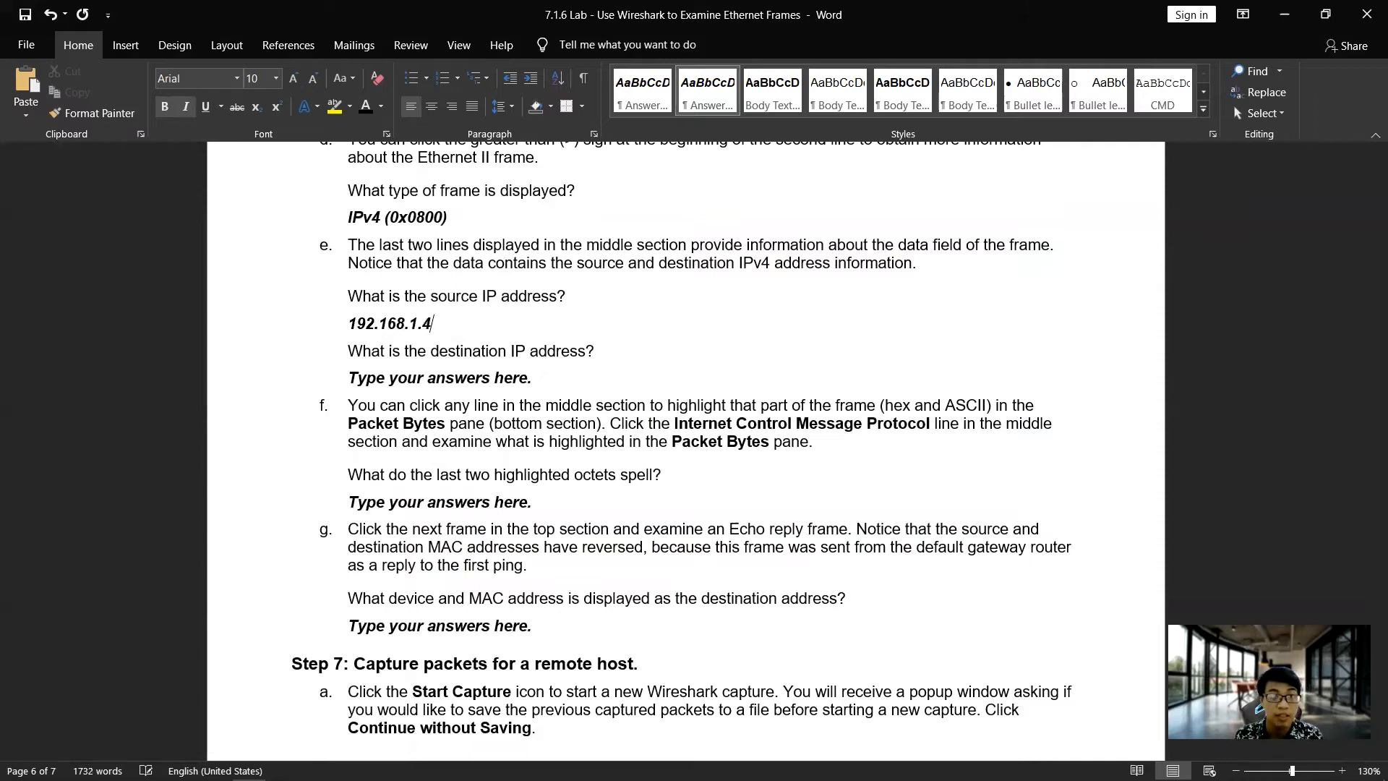
Step: Answer the destination IP address question in Step 6e with "192.168.1.1", checking the IPv4 destination in Wireshark
click(505, 378)
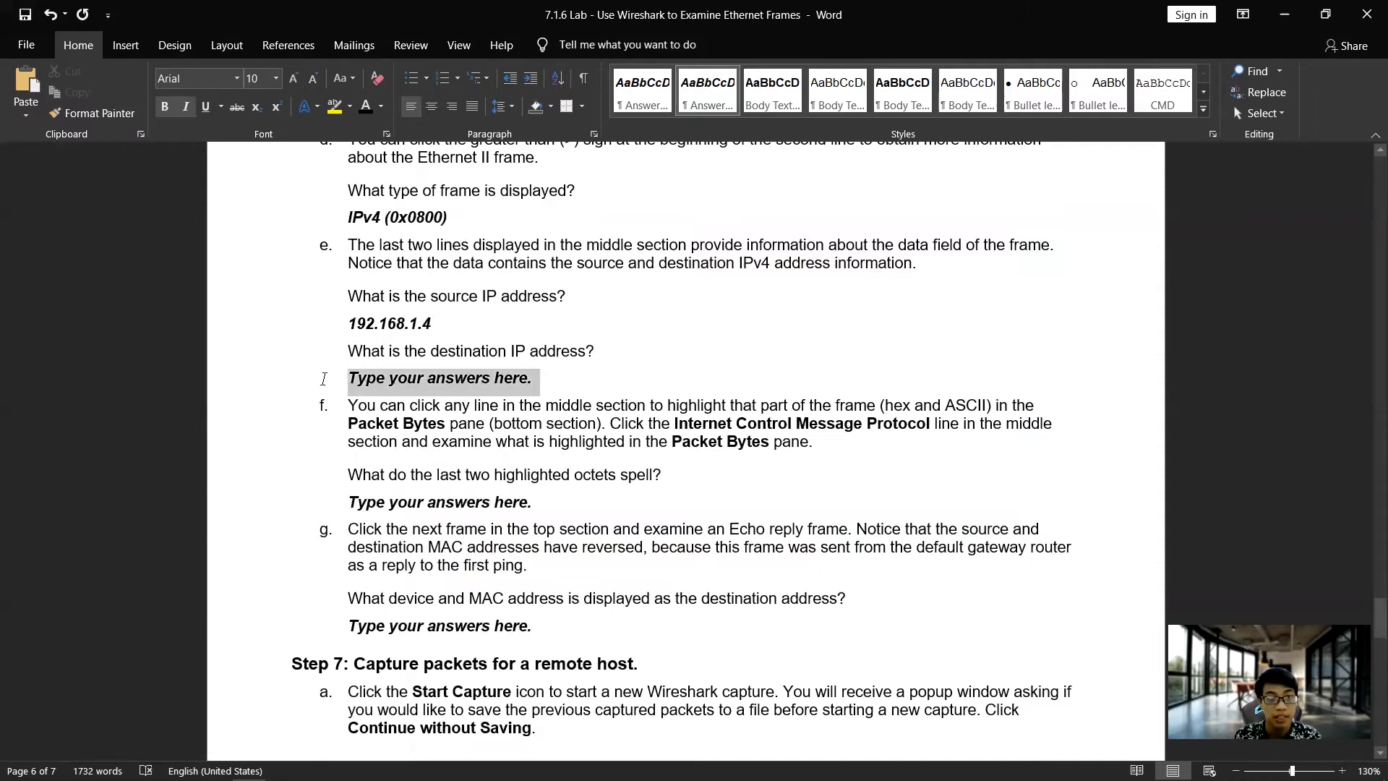
key(alt+Tab)
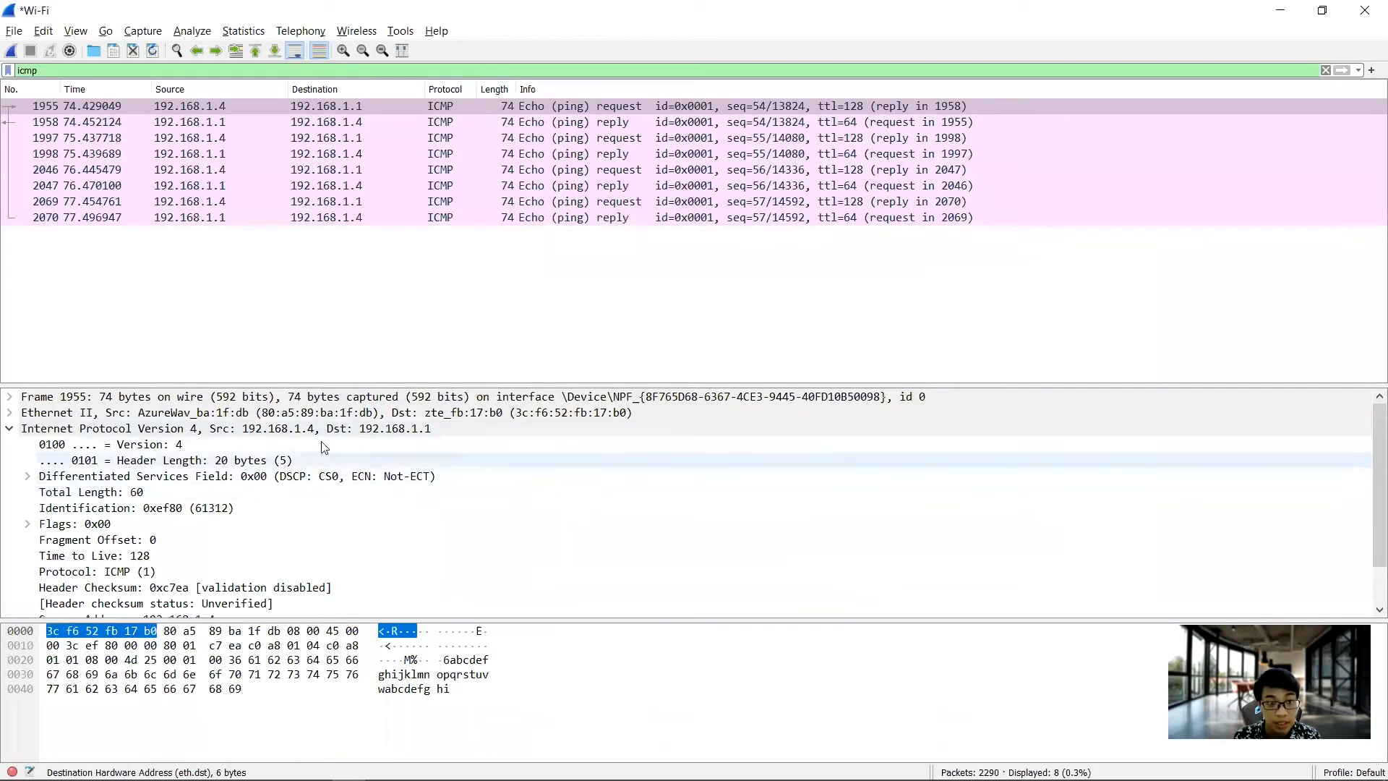
key(alt+Tab)
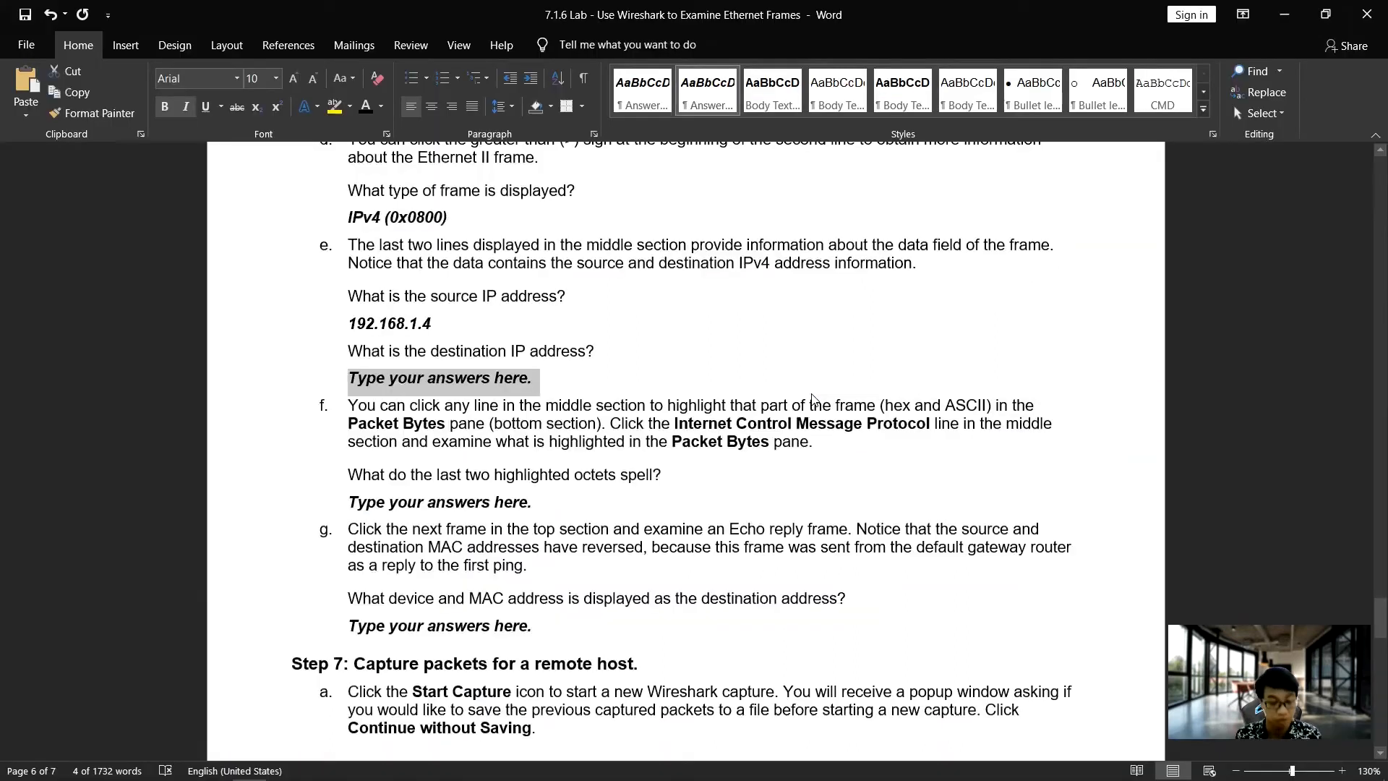
text(192.168.1.1)
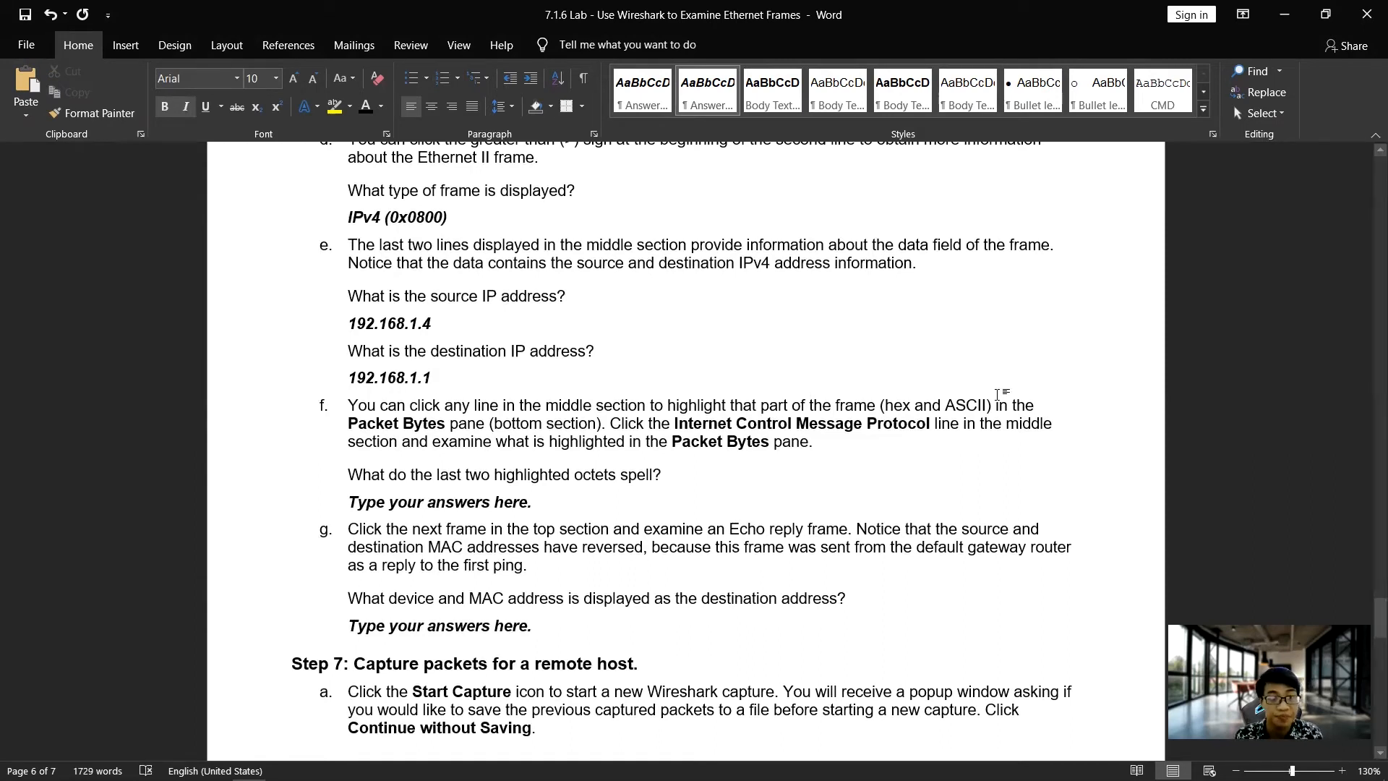
scroll(866, 311, down, 2)
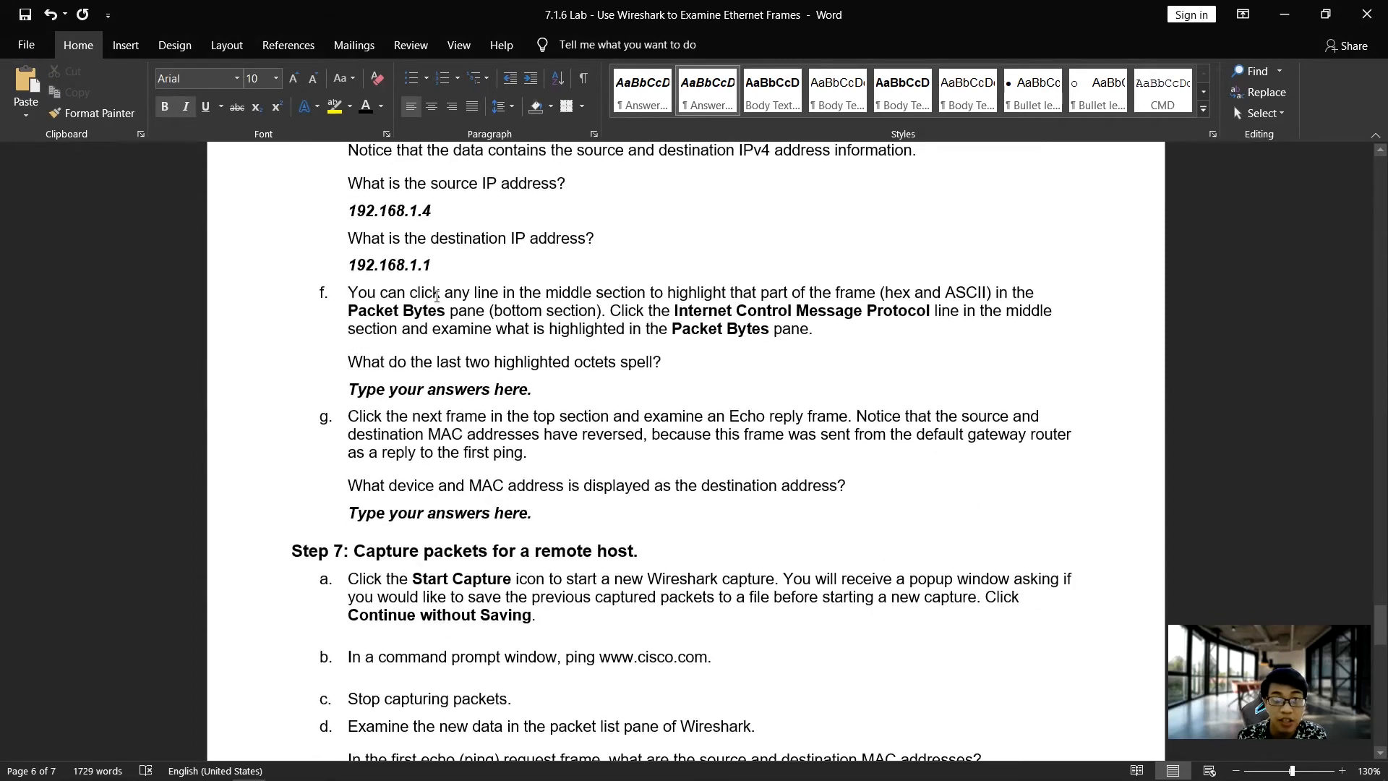
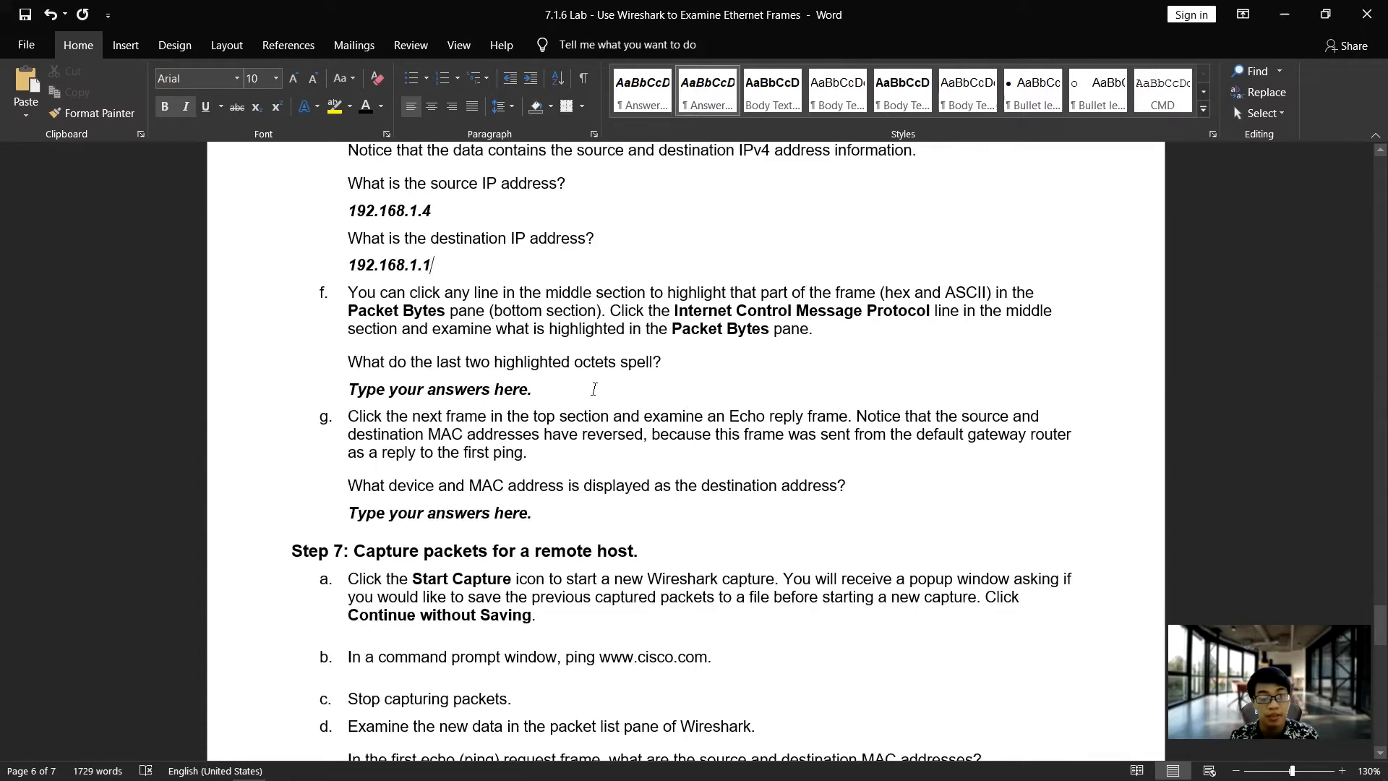
Step: In Wireshark, collapse the Internet Protocol Version 4 details of frame 1955 and expand its Internet Control Message Protocol section
key(alt+Tab)
key(alt+Tab)
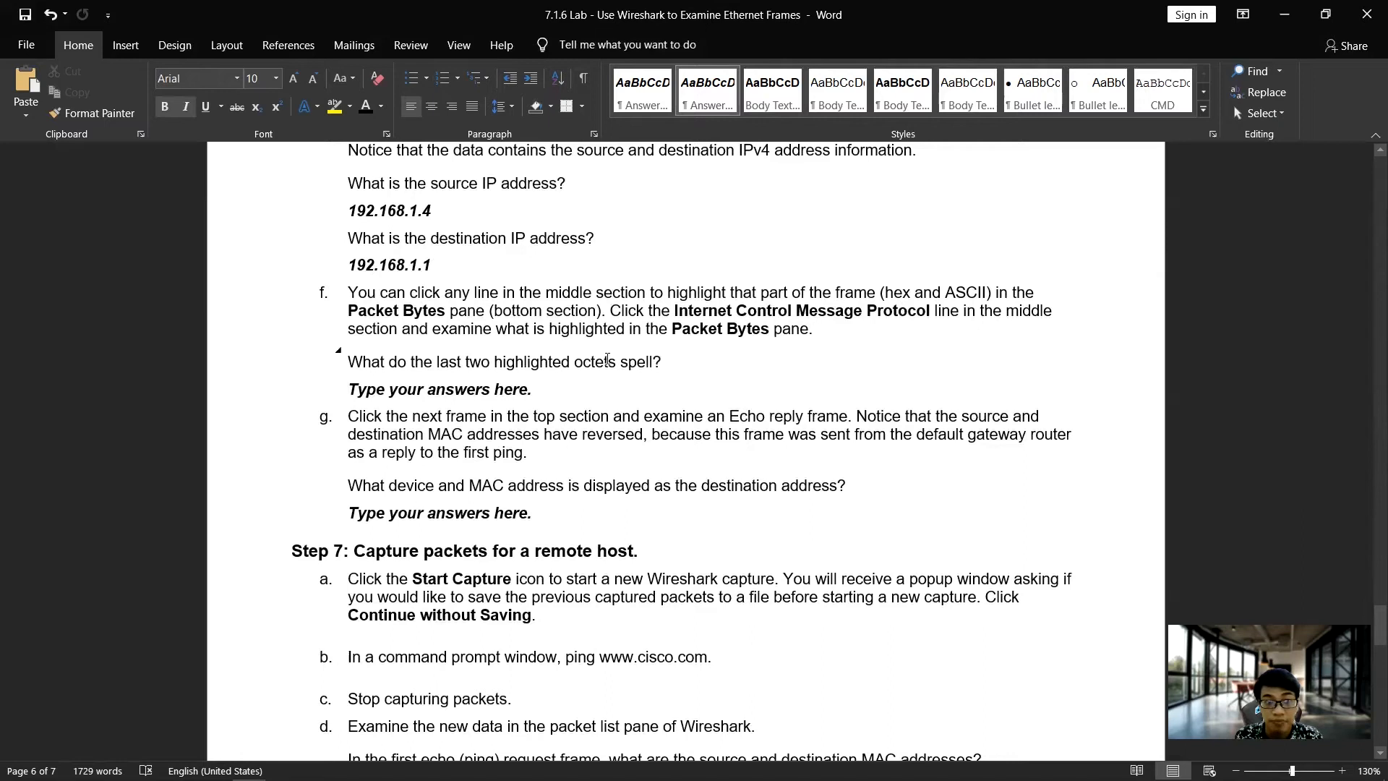
key(alt+Tab)
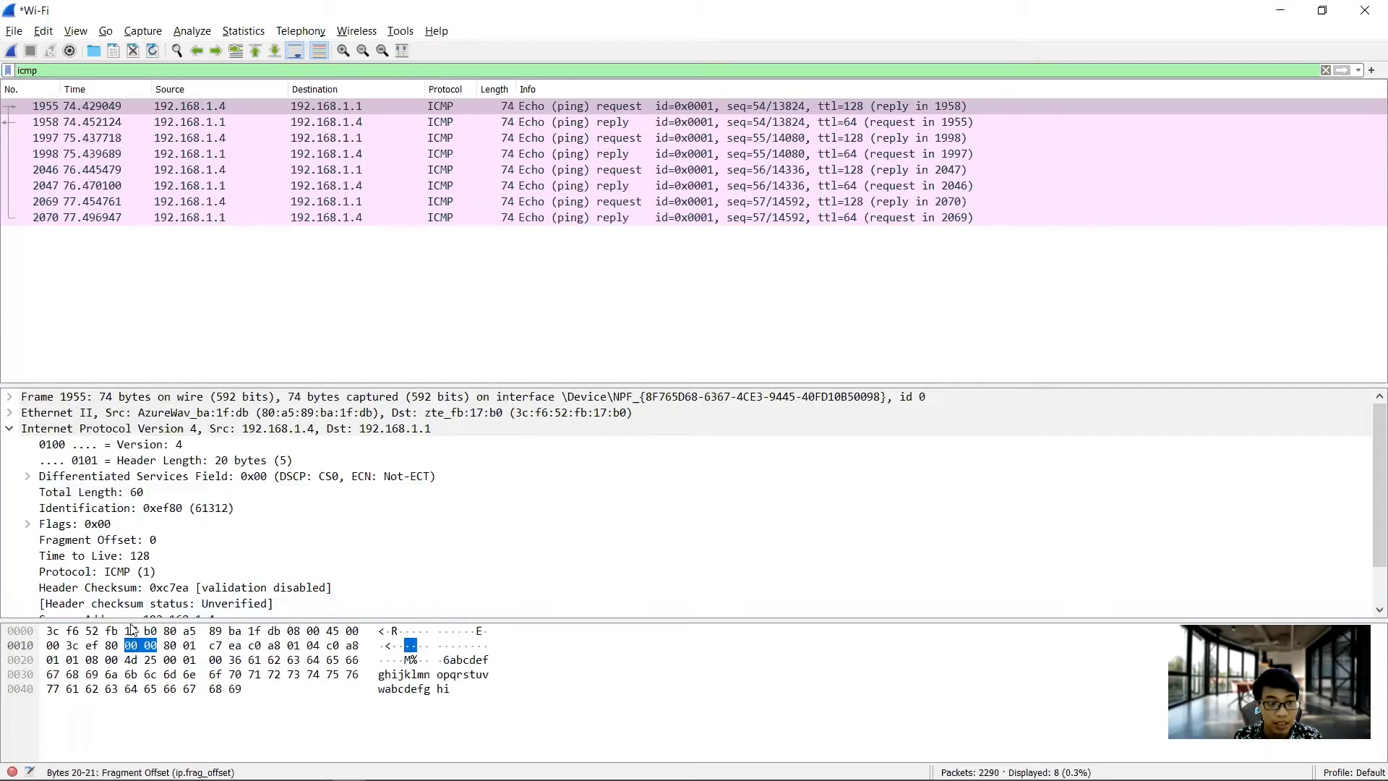
click(10, 429)
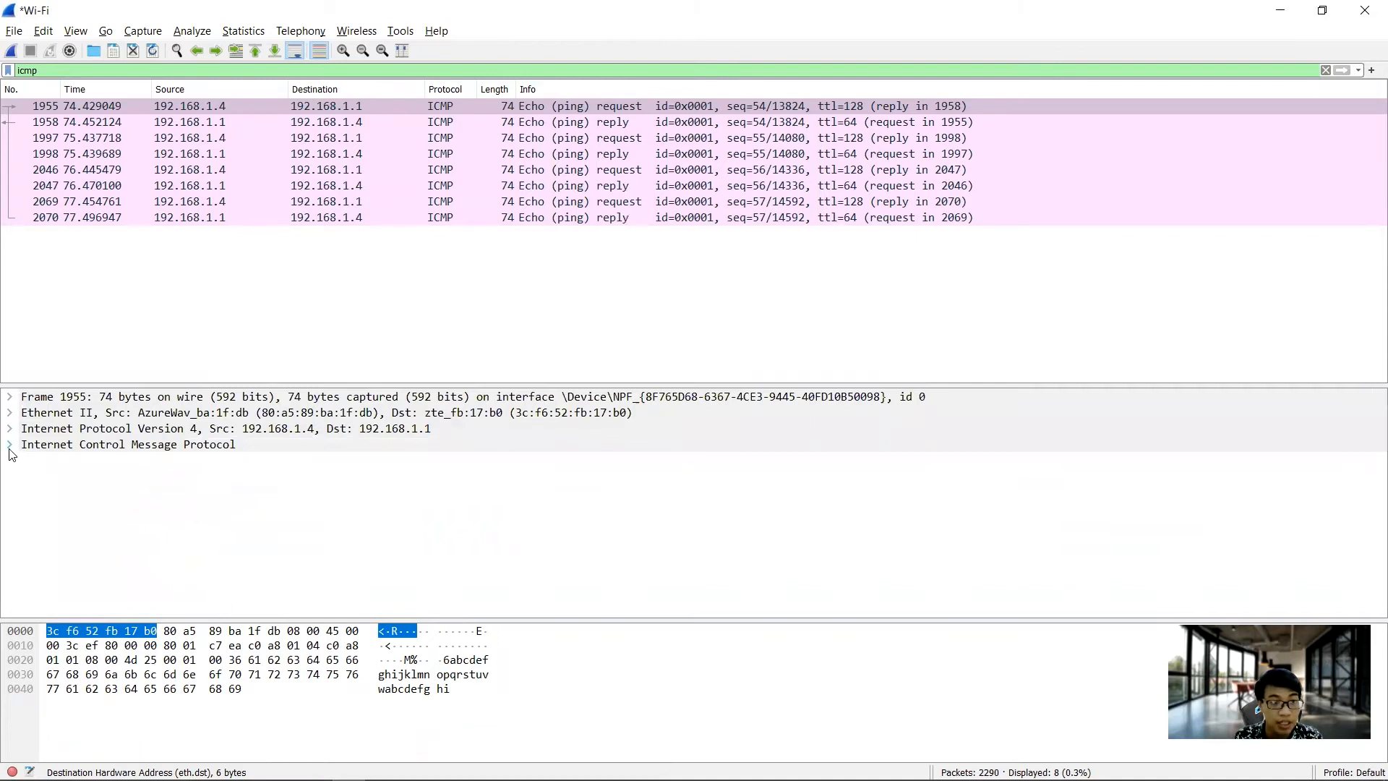
click(10, 446)
key(alt+Tab)
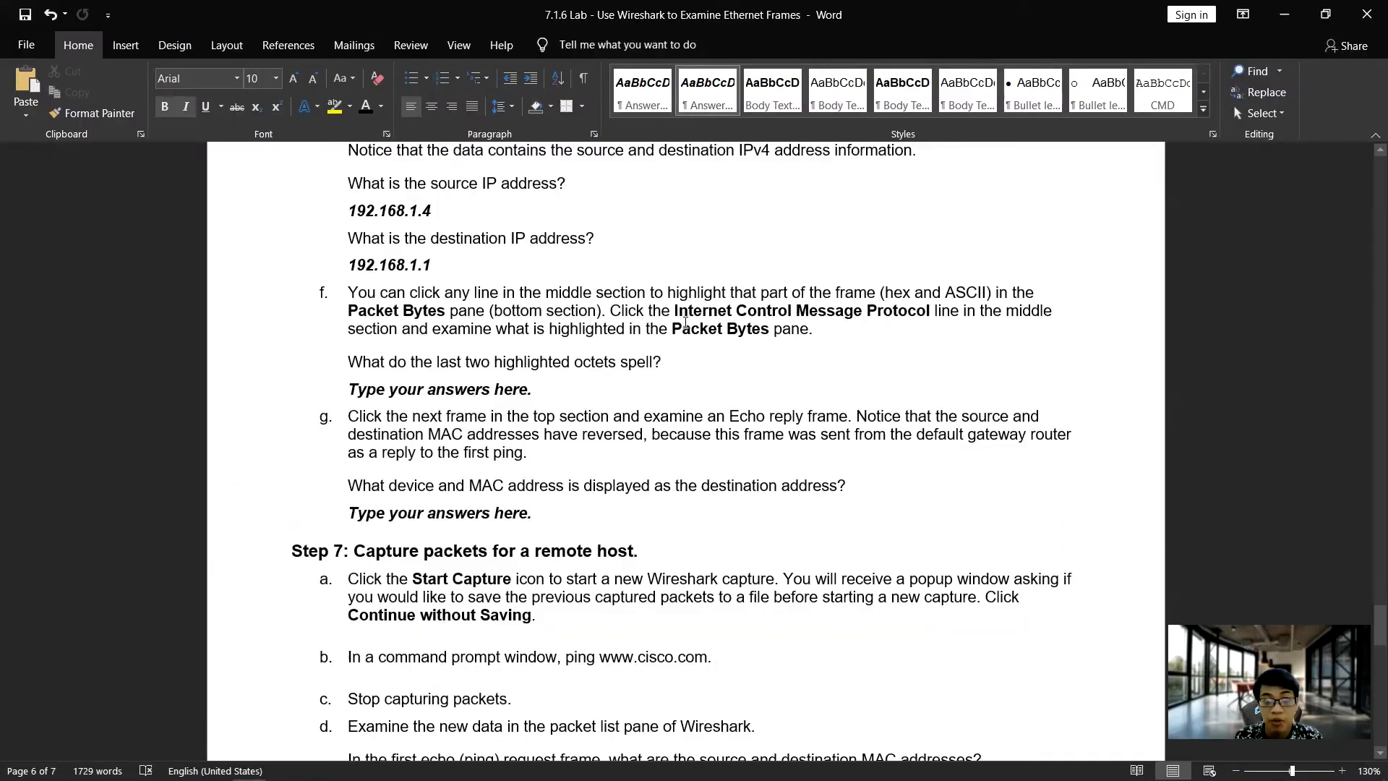
key(alt+Tab)
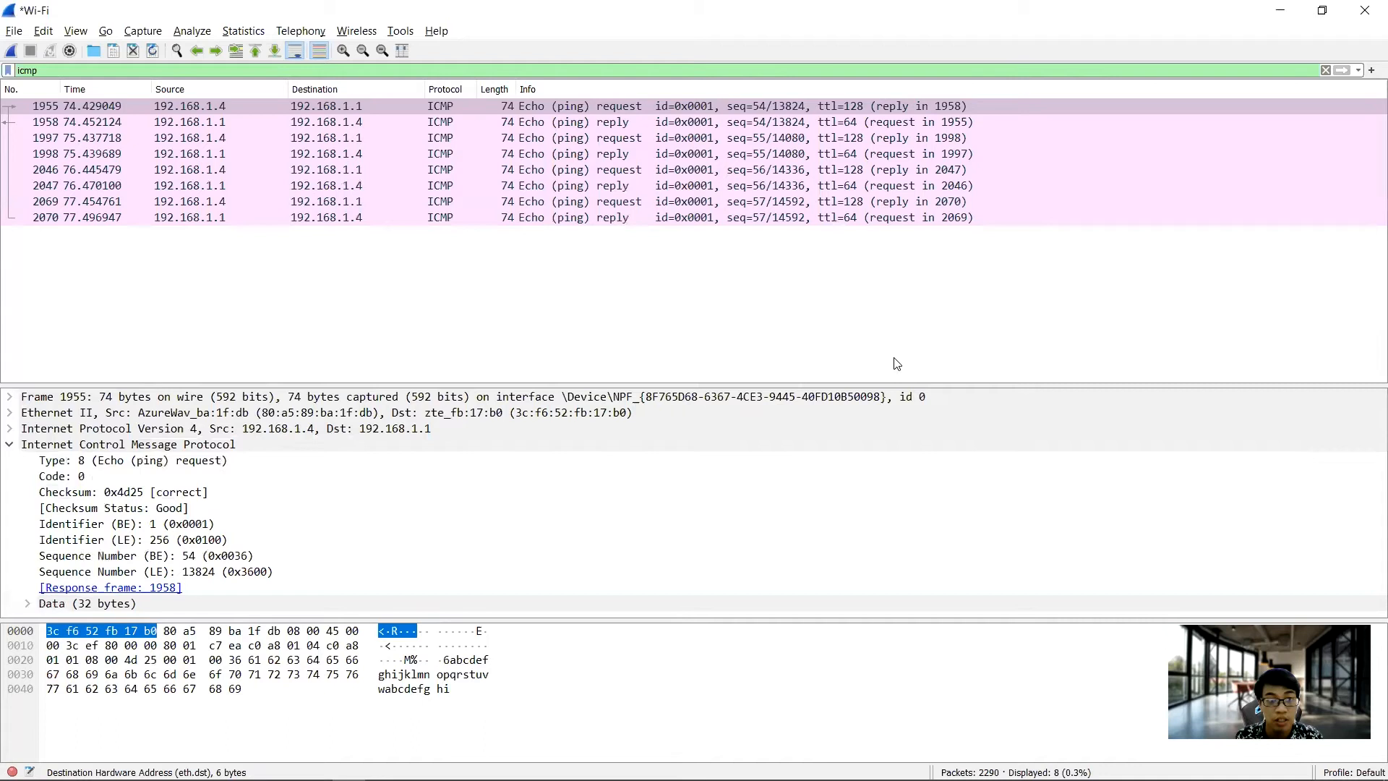
Step: Examine which packet bytes correspond to the ICMP type, code, checksum, sequence number and data fields of the echo request
click(101, 461)
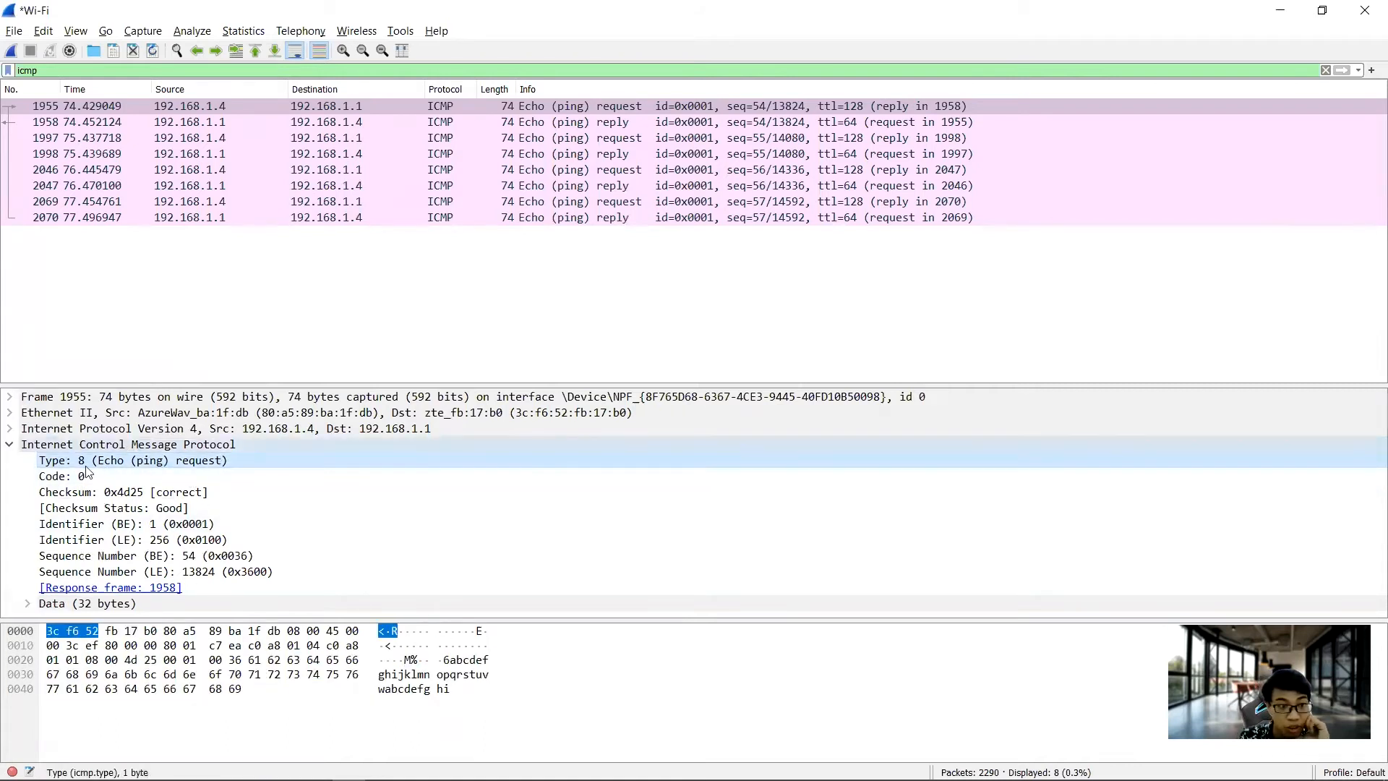
click(156, 477)
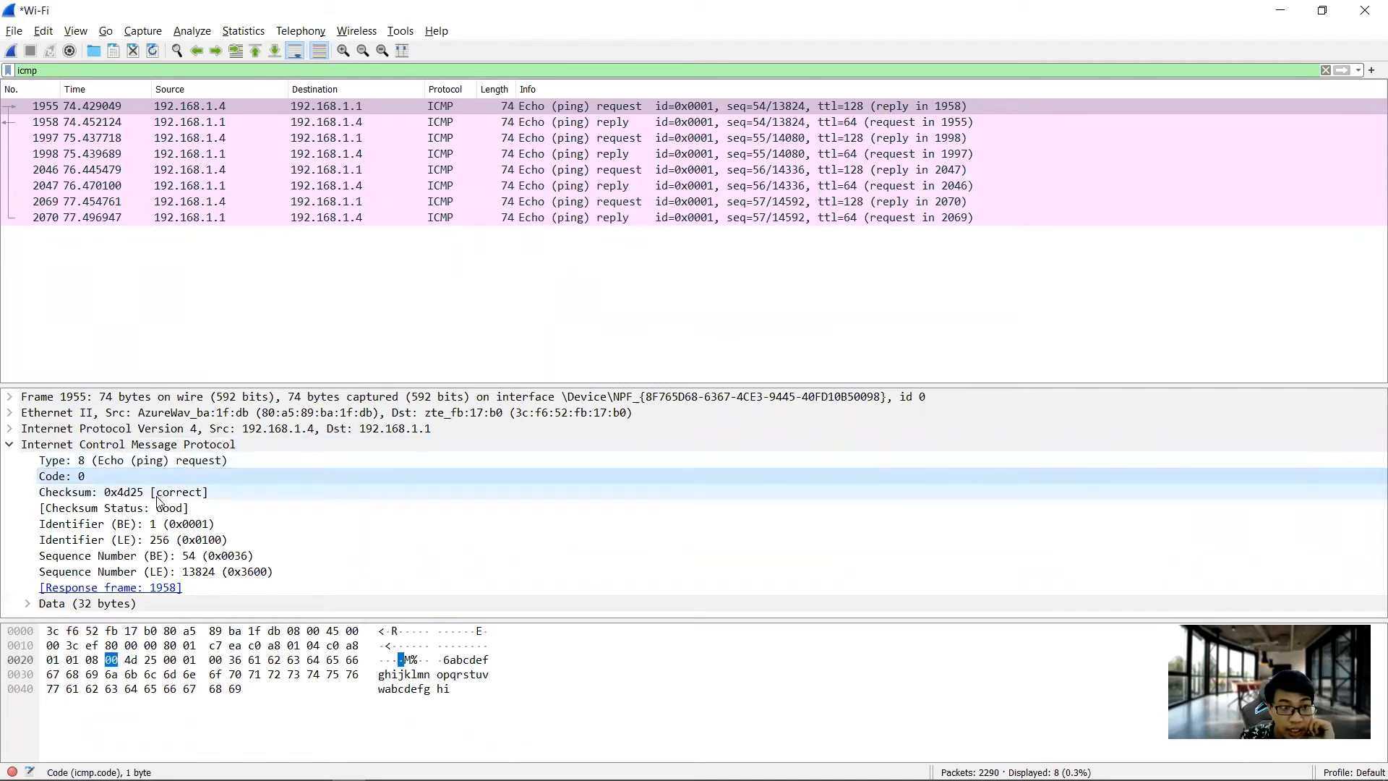
click(234, 558)
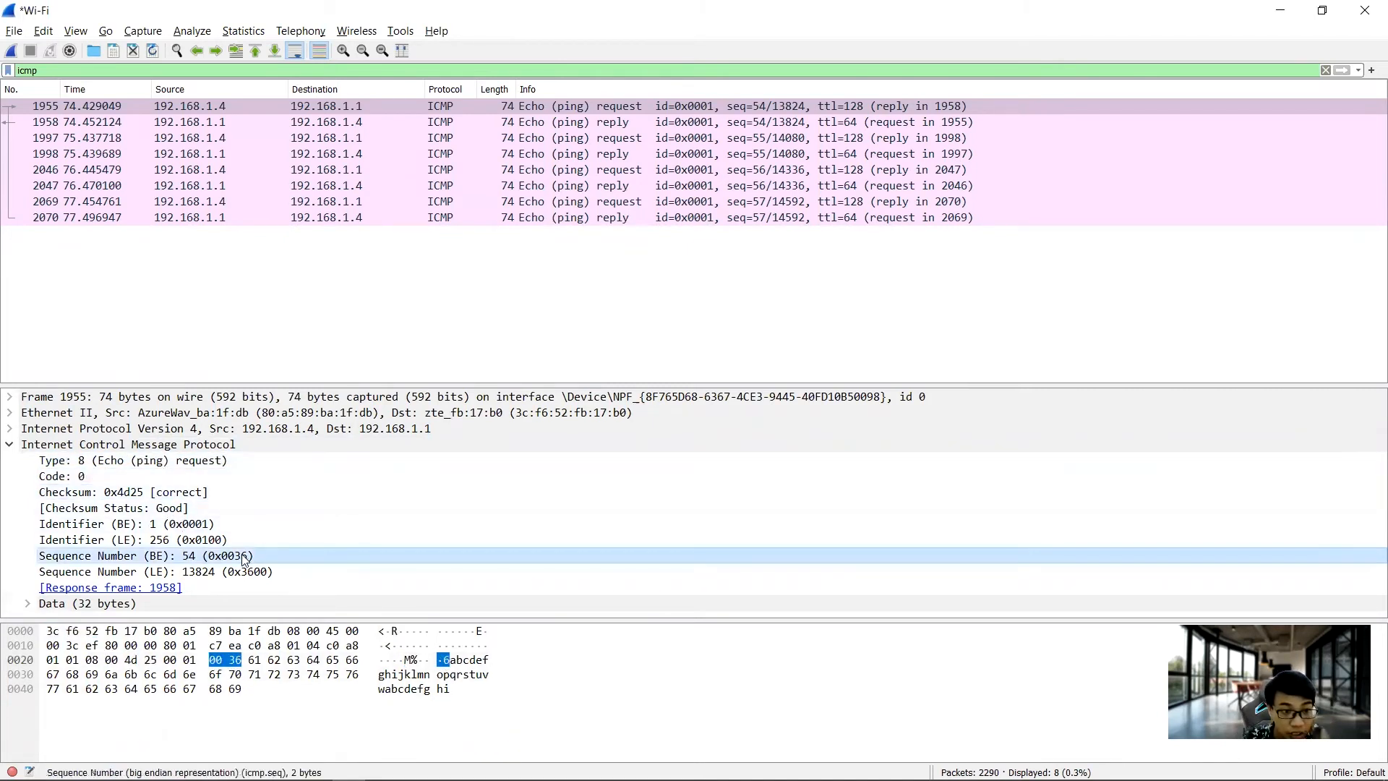
click(258, 574)
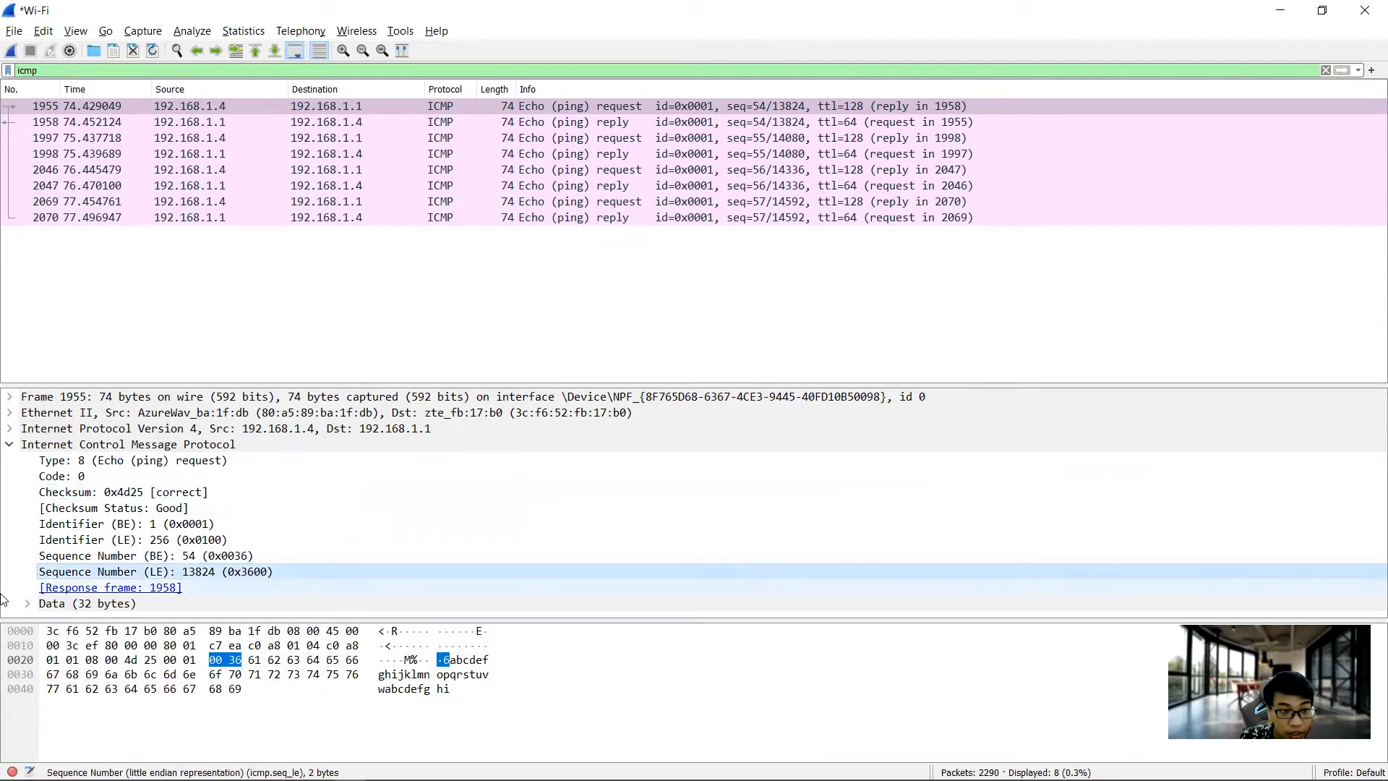
click(28, 604)
scroll(27, 606, down, 1)
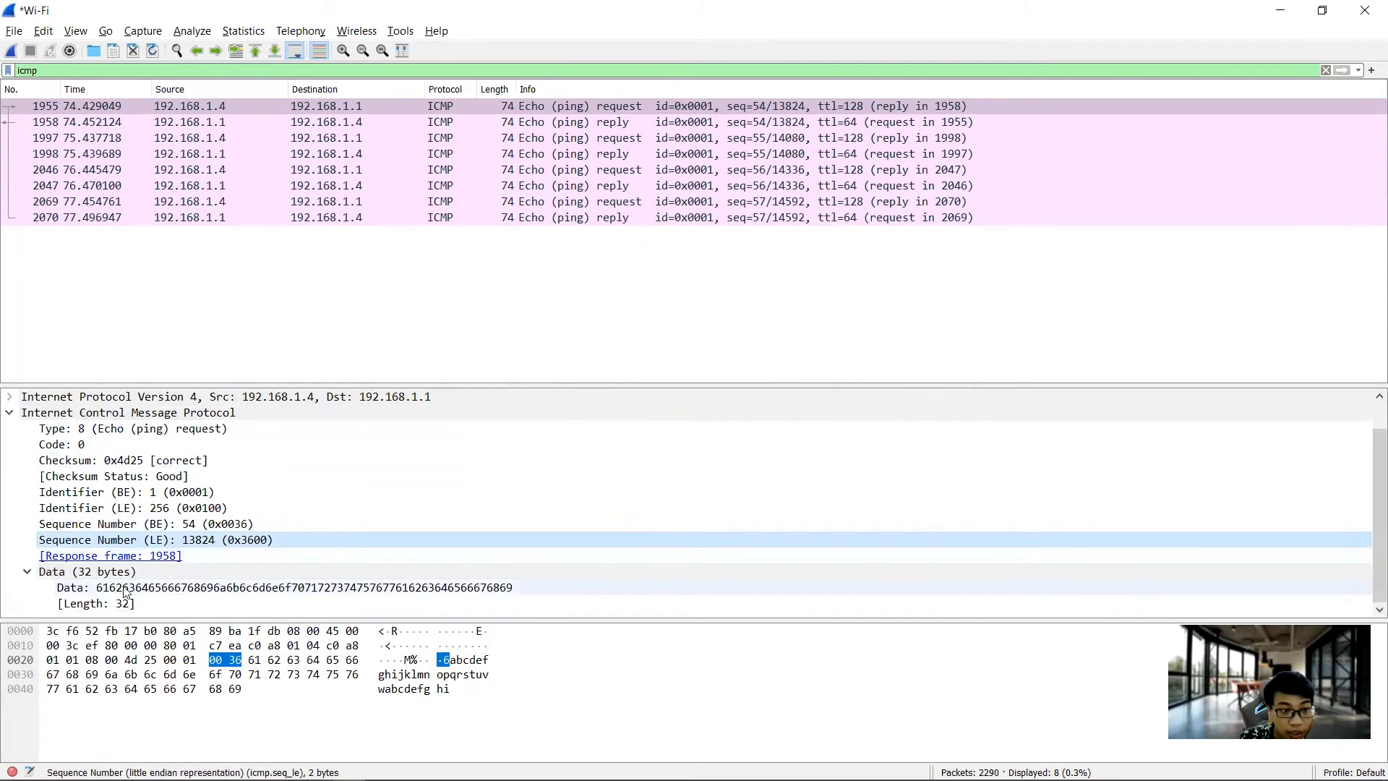
click(174, 589)
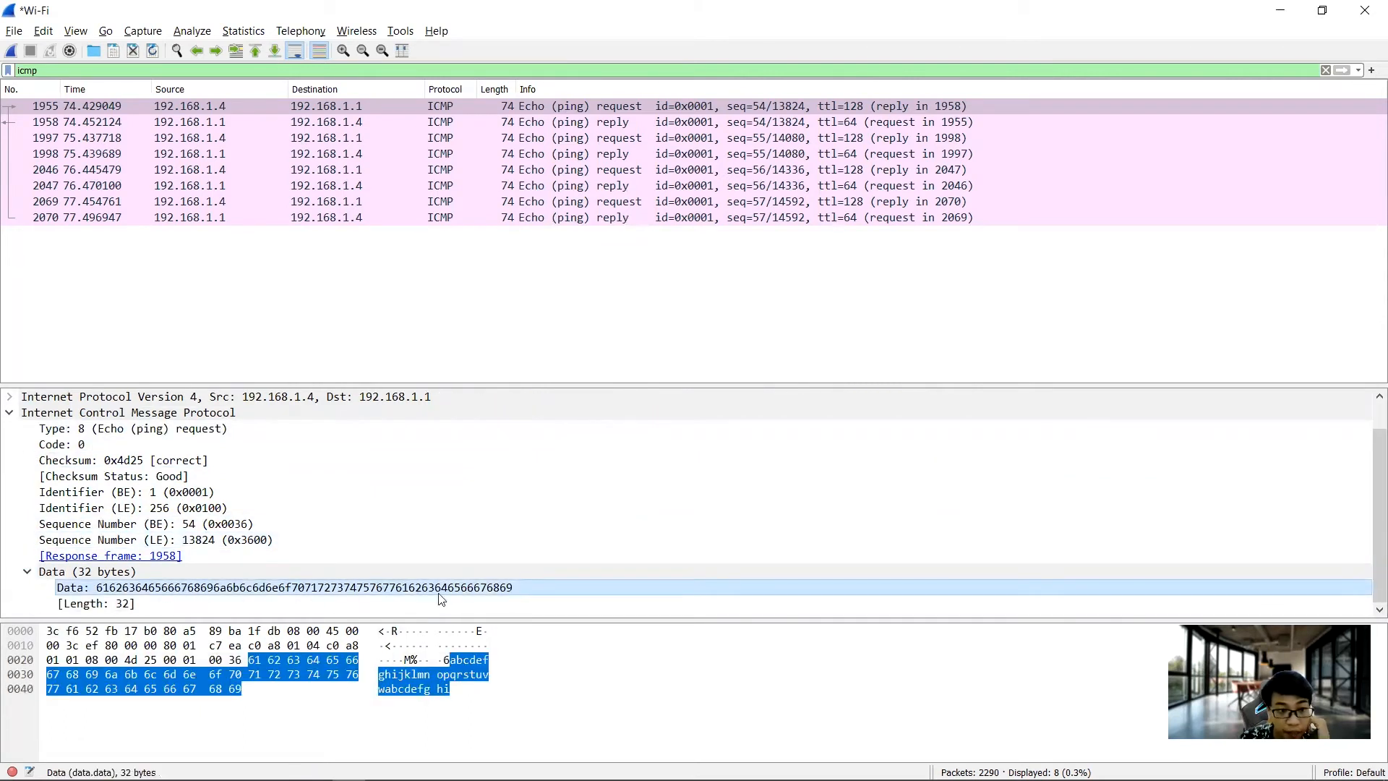
click(28, 571)
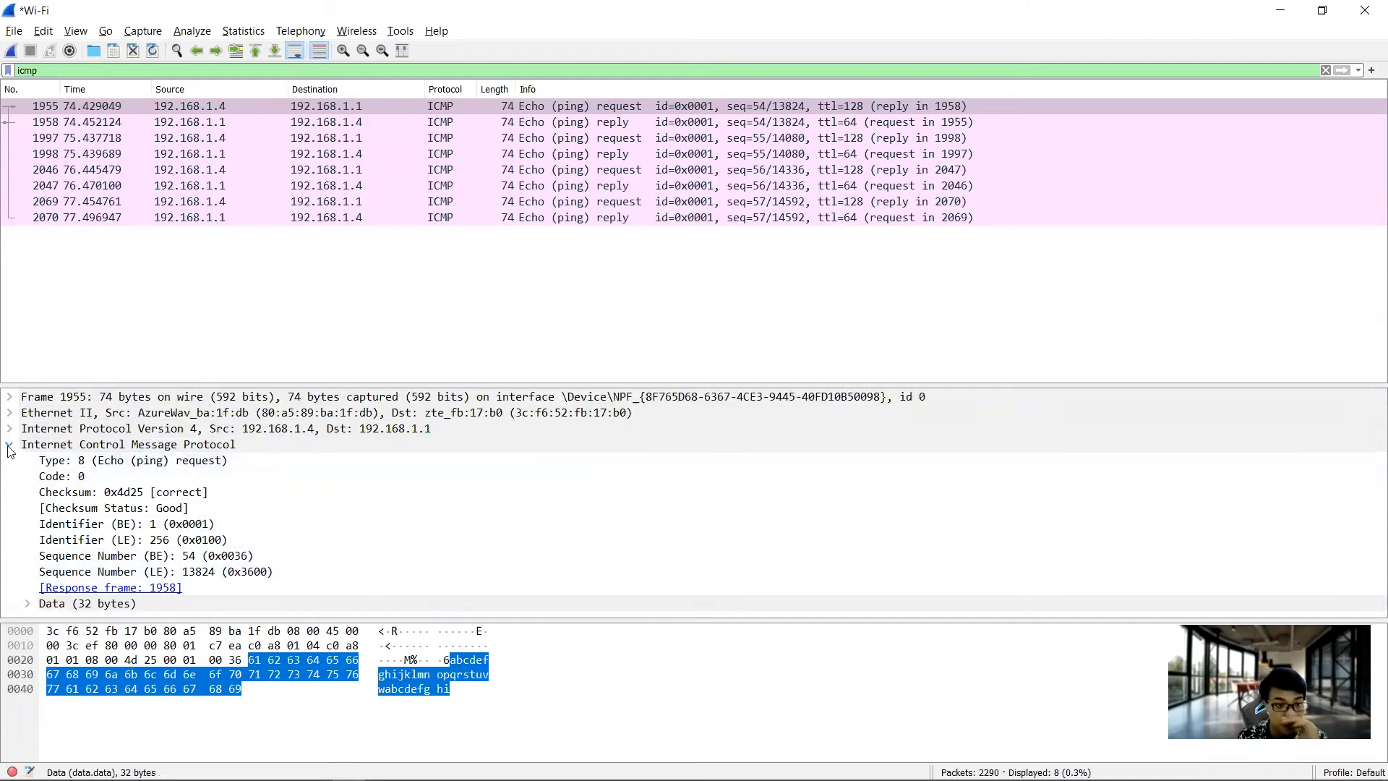
click(101, 461)
click(99, 476)
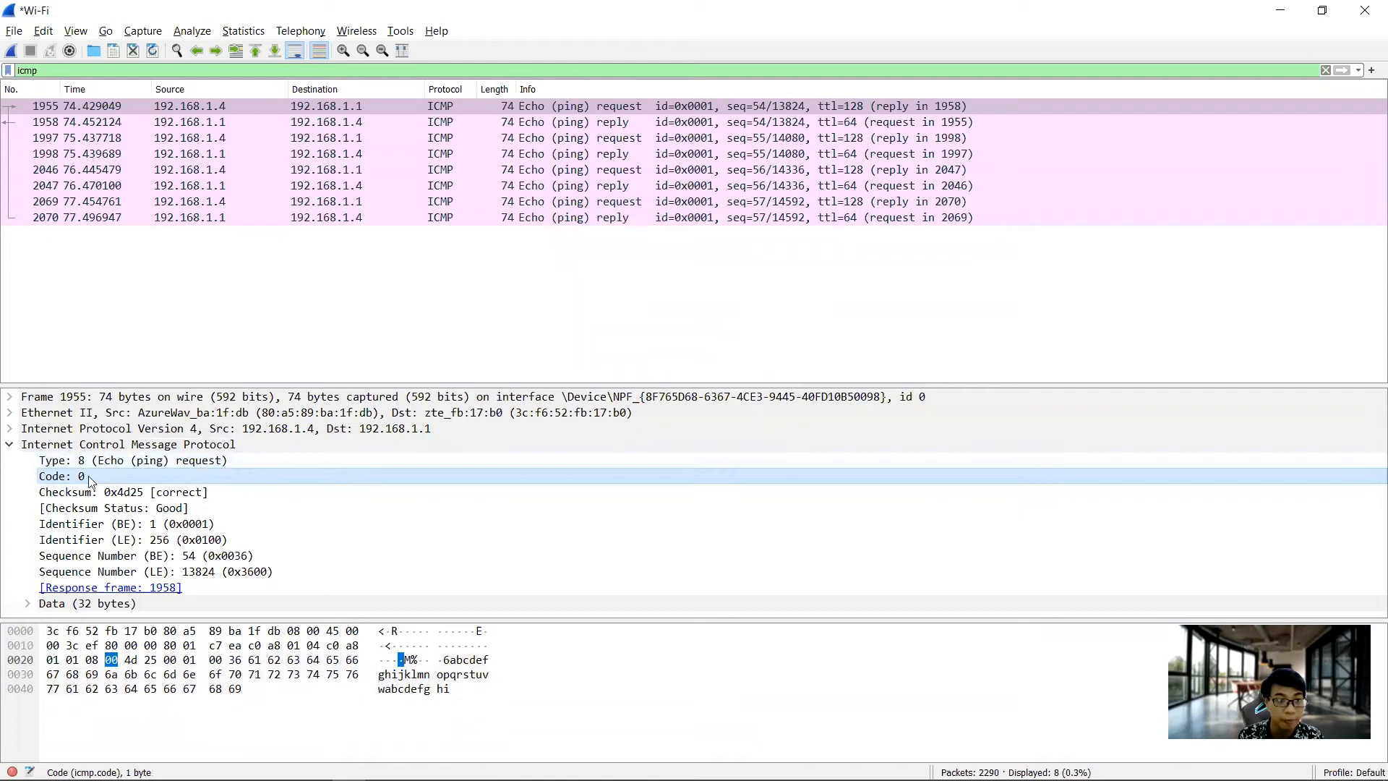
click(172, 498)
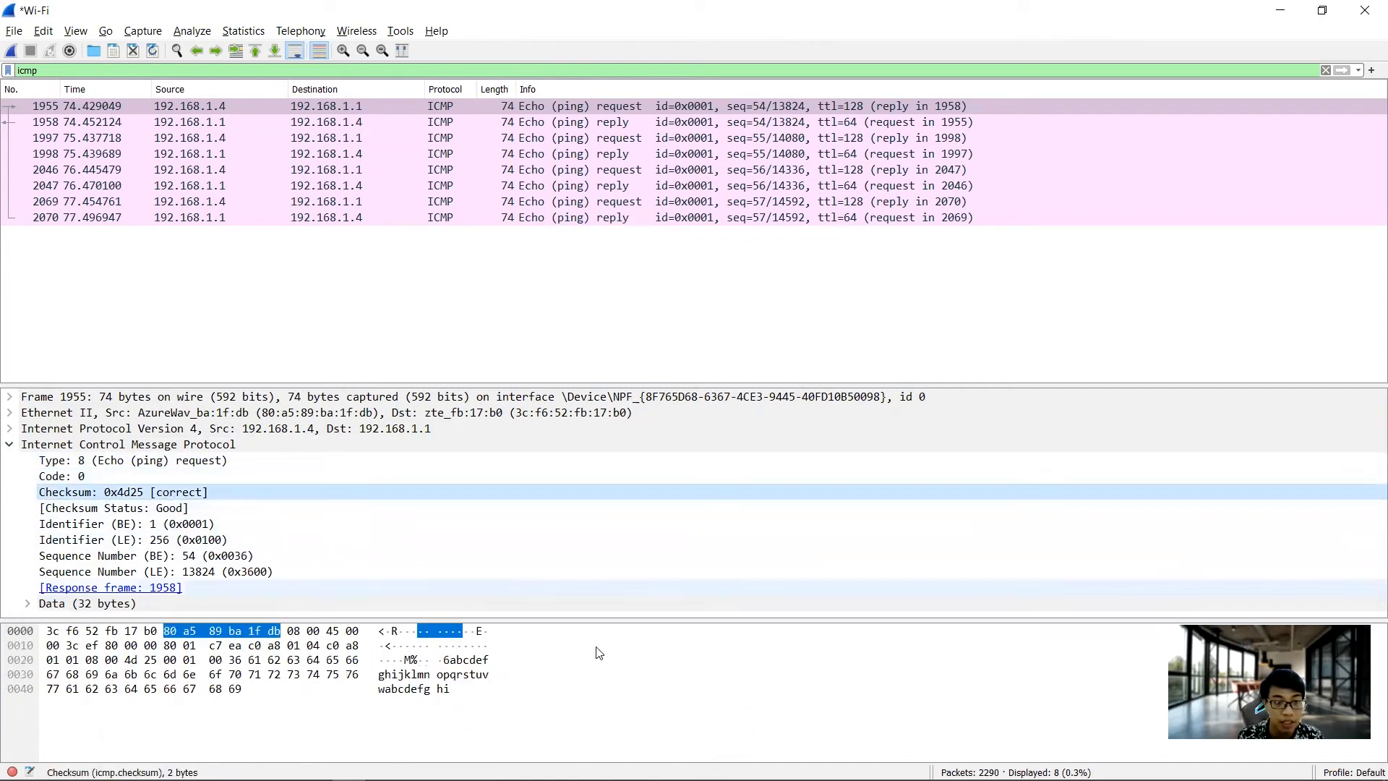
Step: In the Word lab document, replace the placeholder answer about the last two highlighted octets with "hi"
key(alt+Tab)
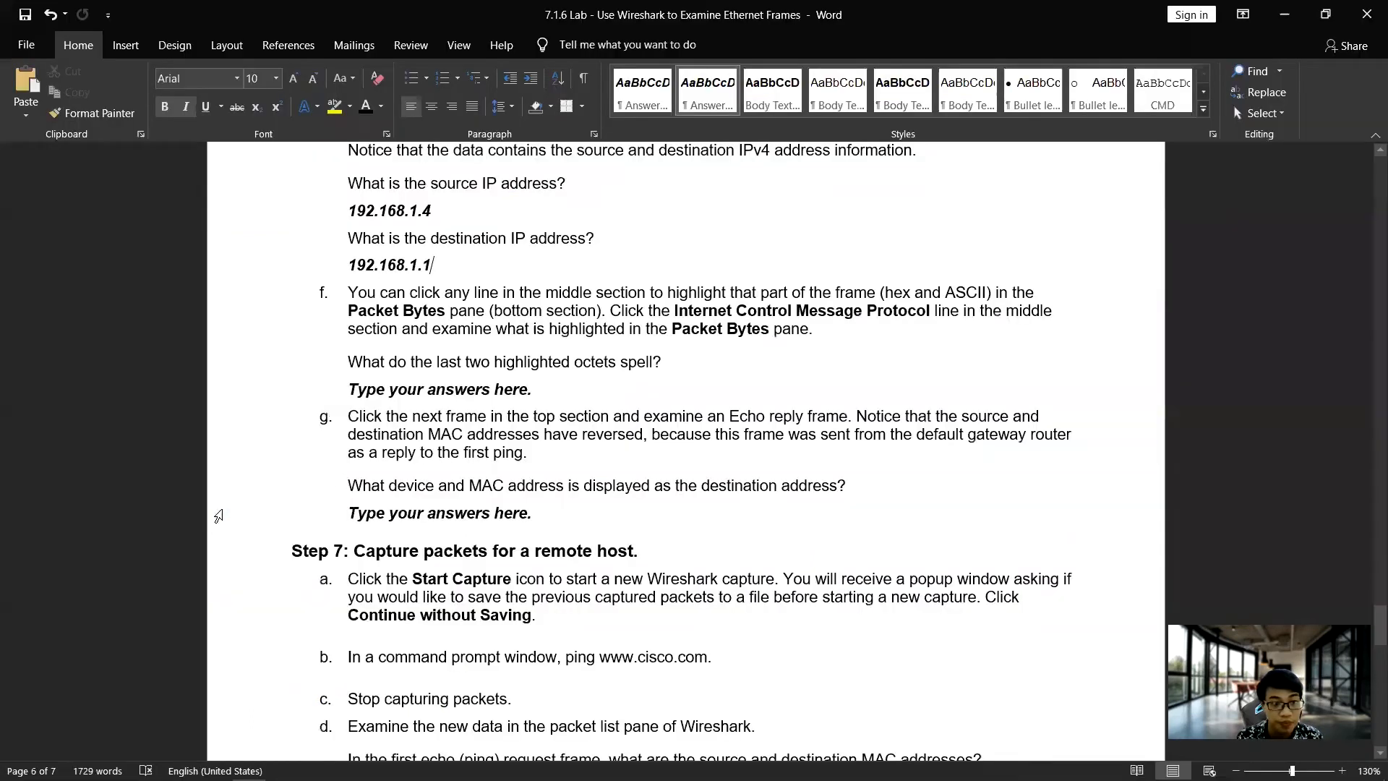
drag(352, 384, 579, 394)
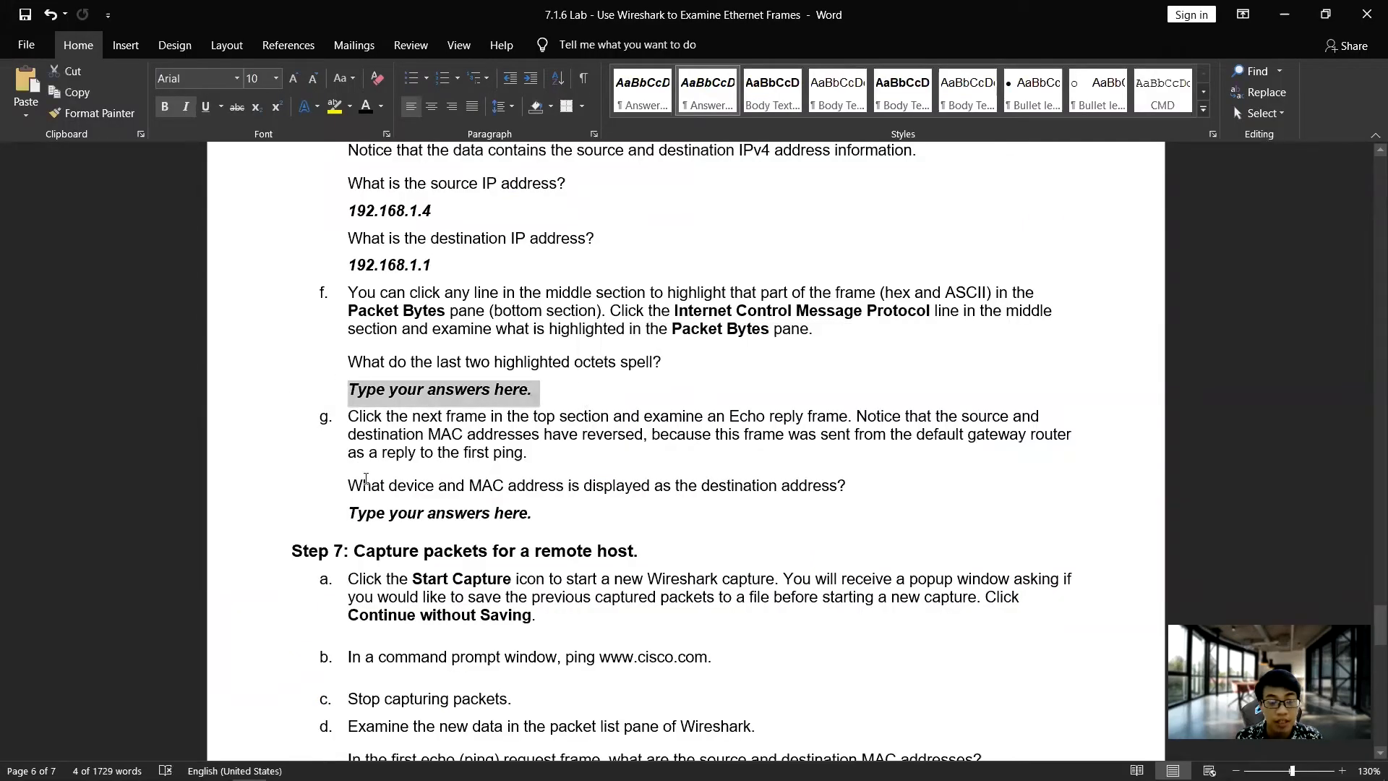
key(alt+Tab)
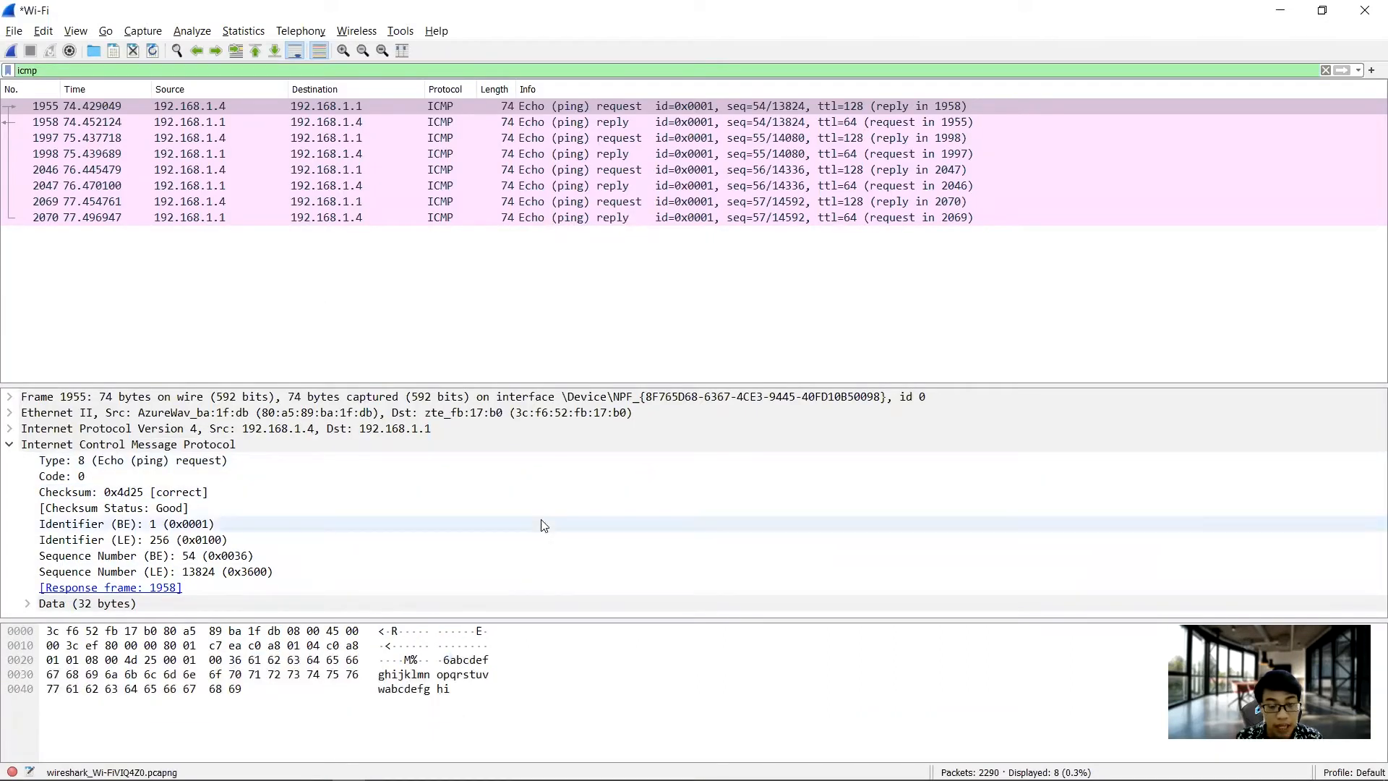
key(alt+Tab)
text(hi)
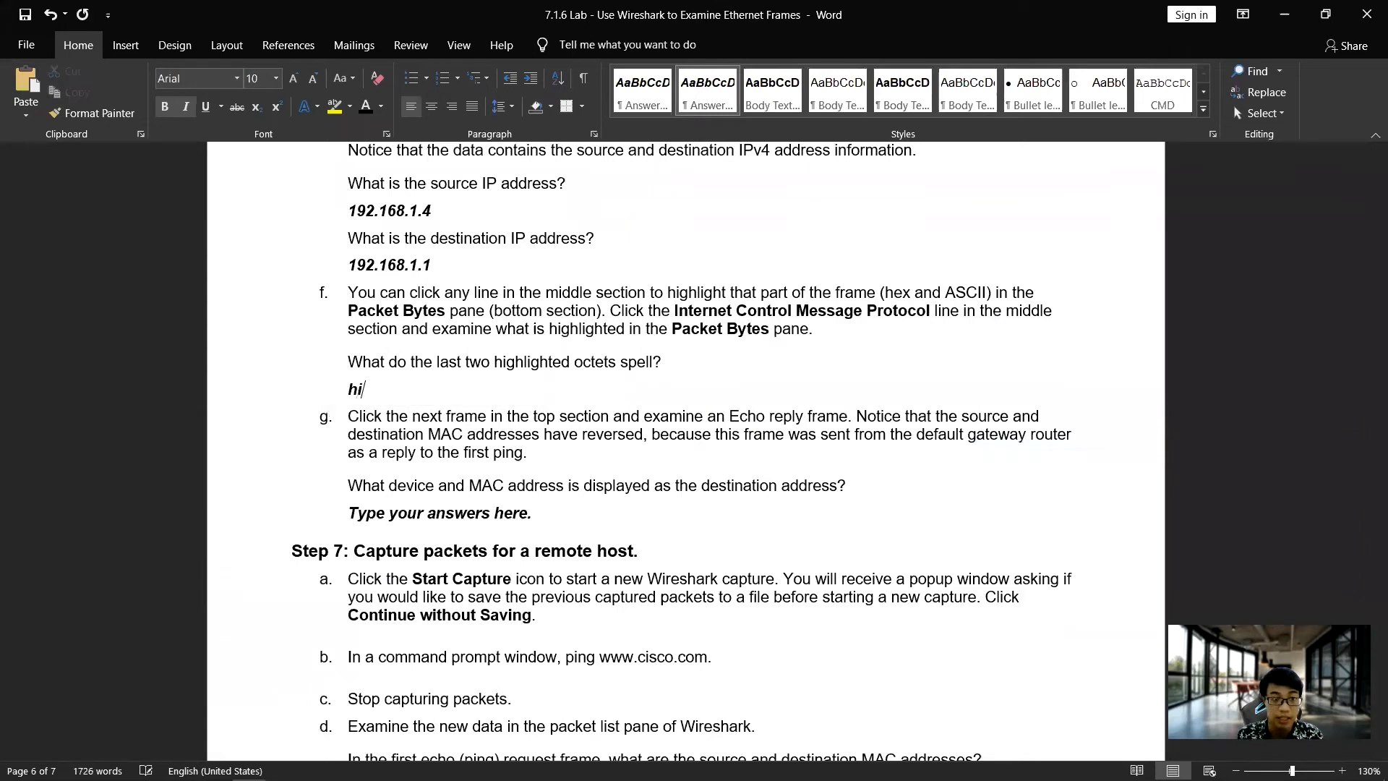
Step: In Wireshark, select echo reply frame 1958, collapse its ICMP section and expand its Ethernet II details
scroll(525, 293, down, 3)
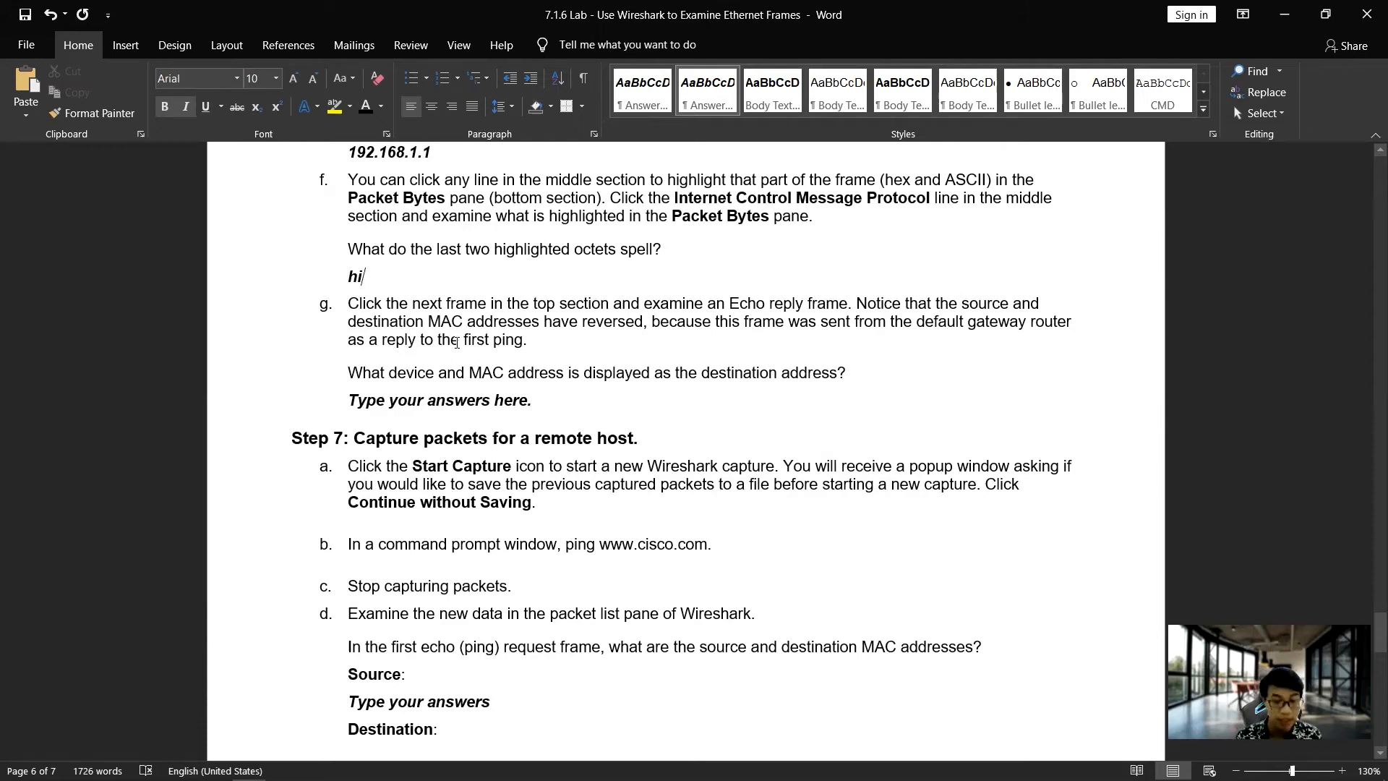
key(alt+Tab)
click(431, 123)
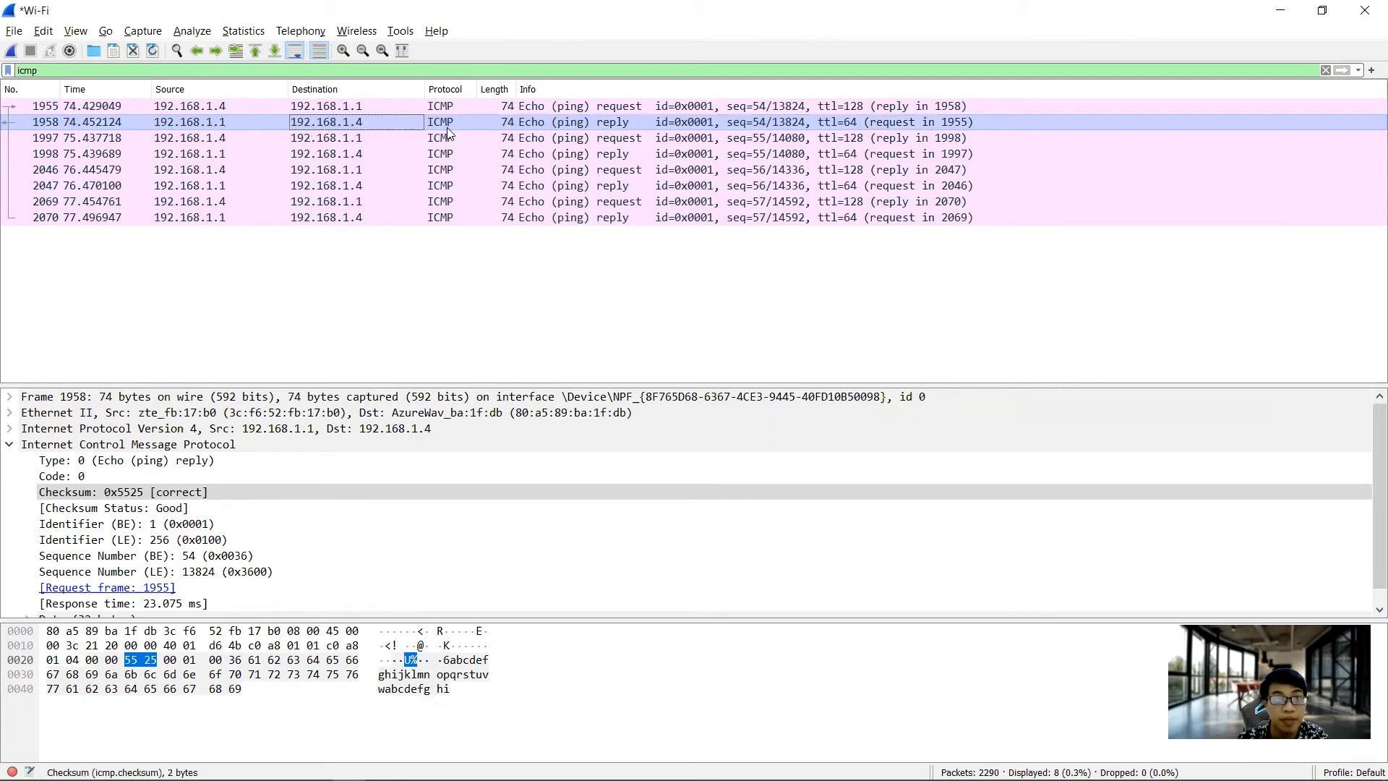
click(10, 444)
click(360, 312)
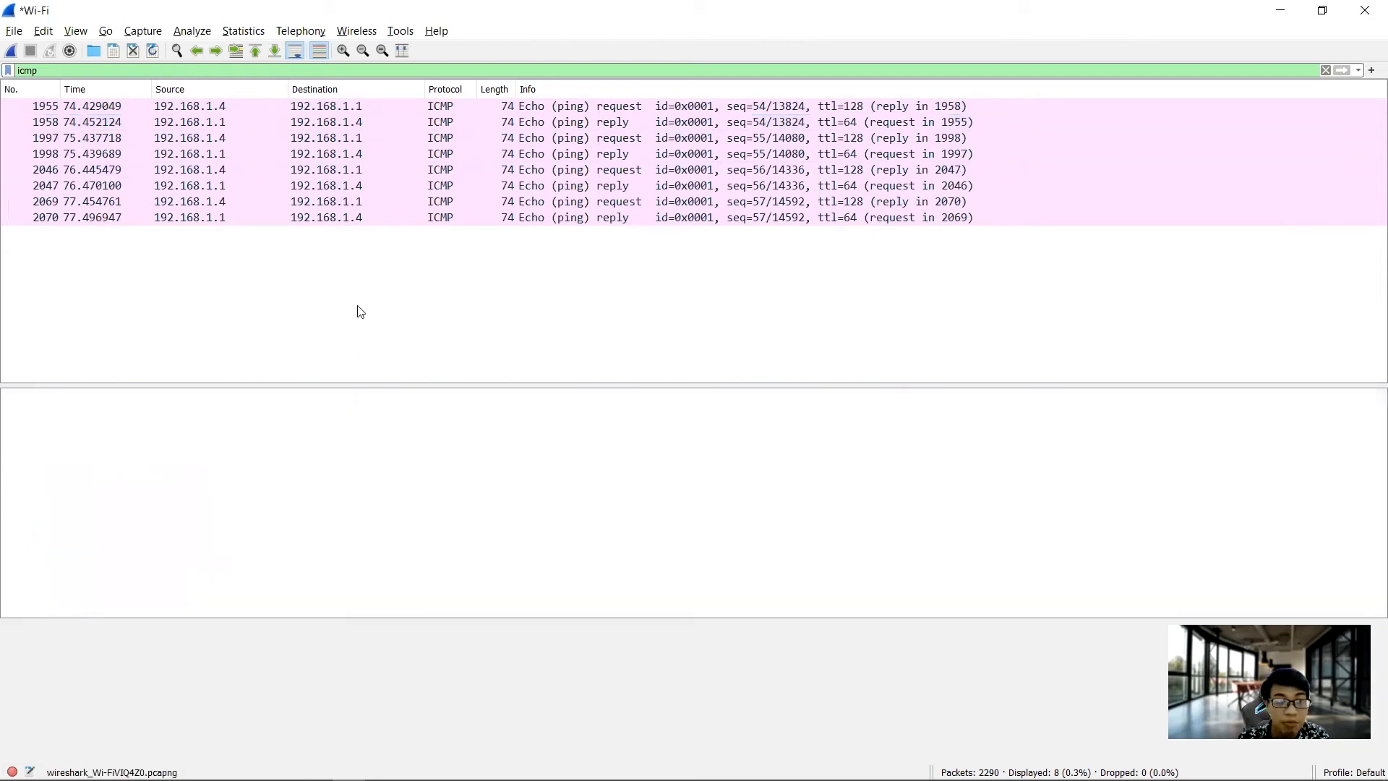
click(367, 121)
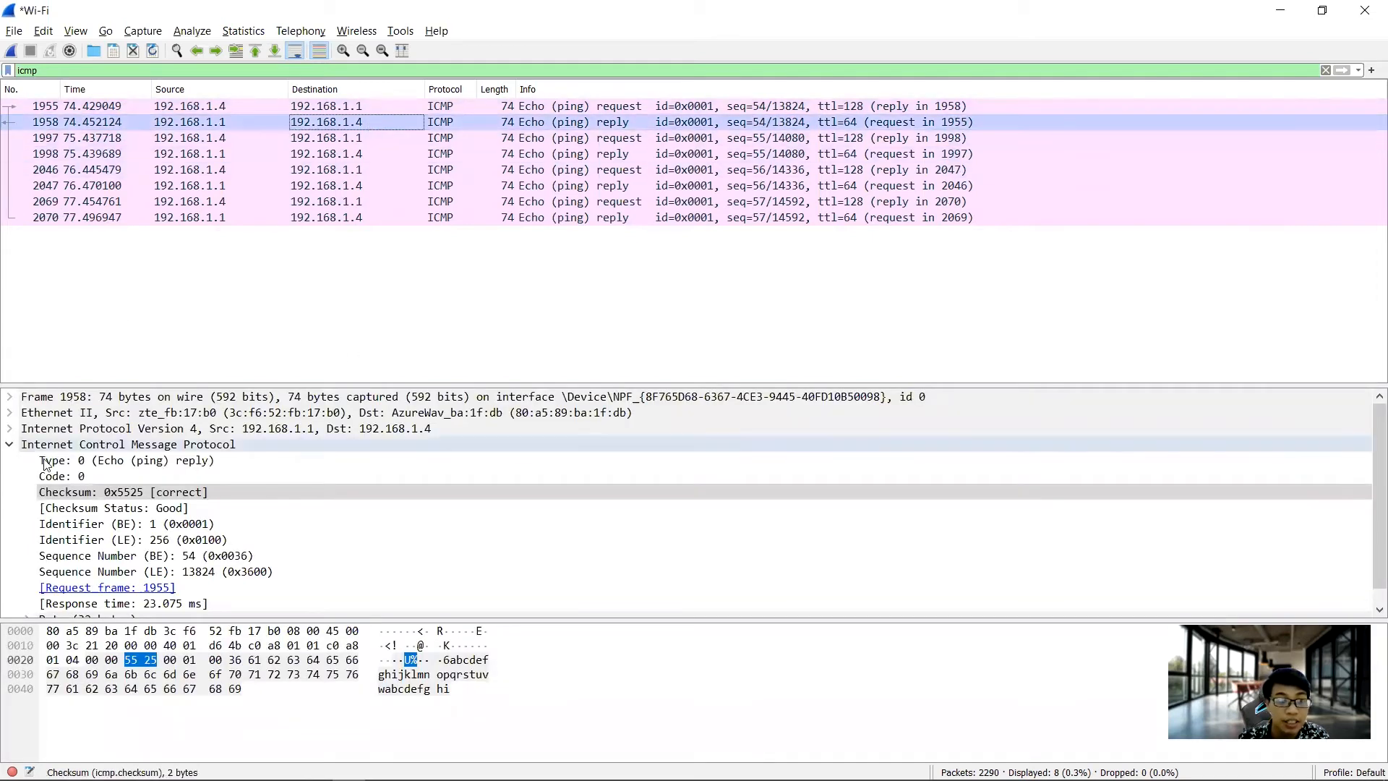
click(9, 444)
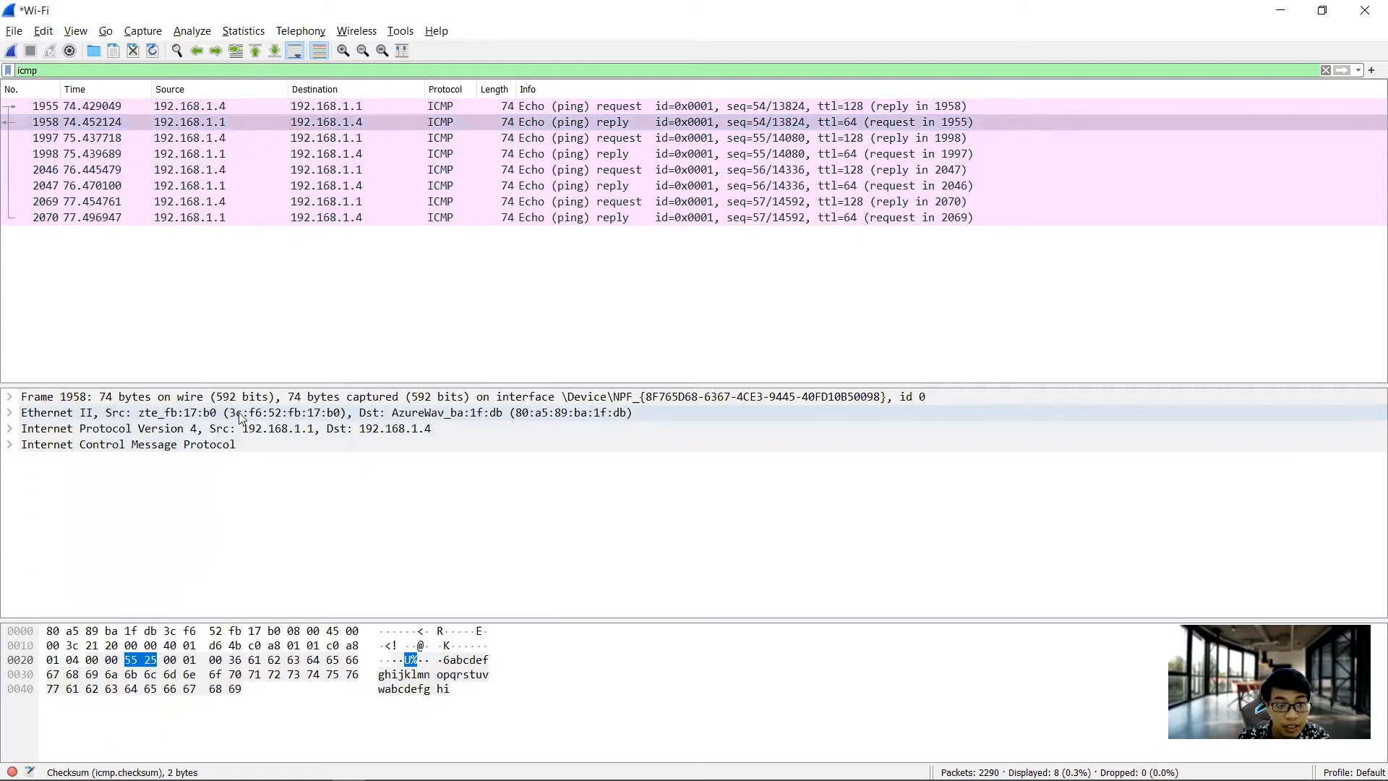
click(9, 413)
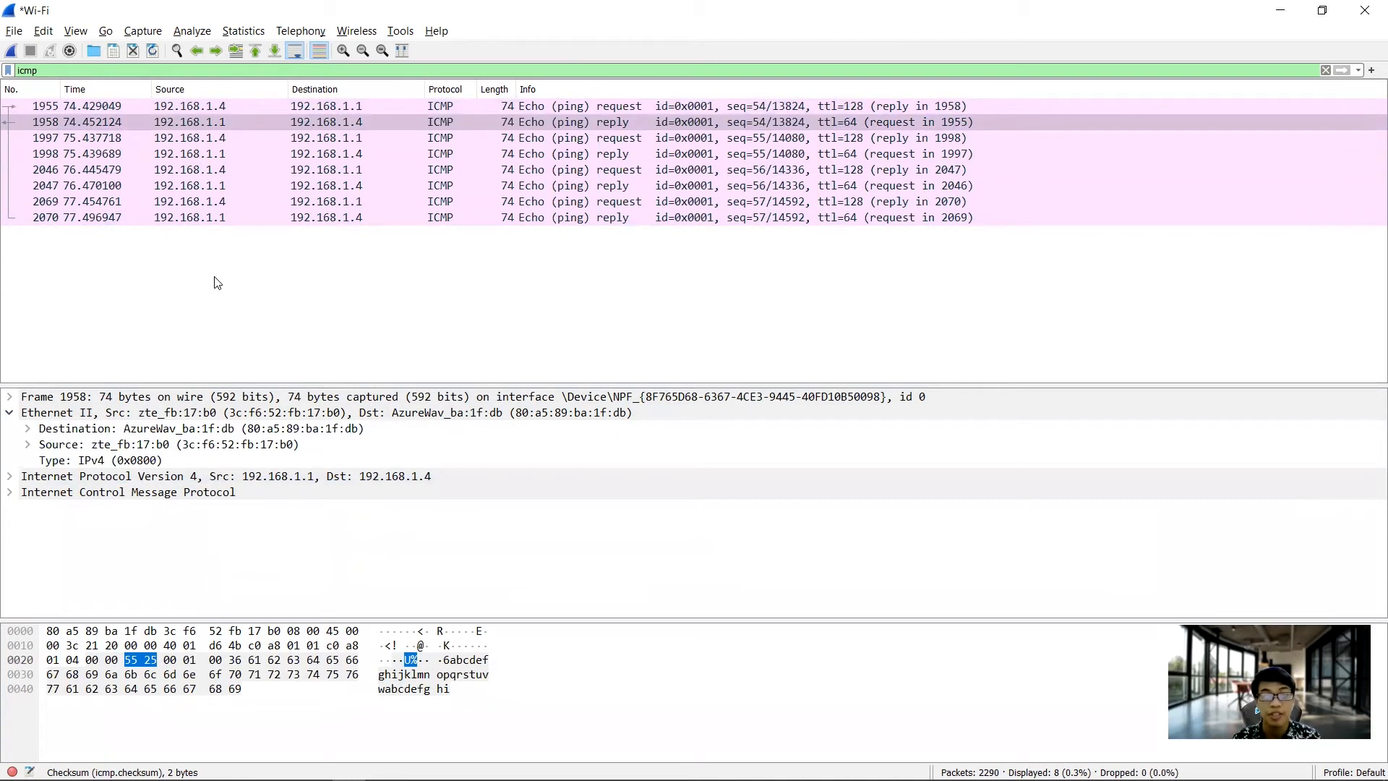
Step: In the Word lab document, replace the step g placeholder answer with "AzureWav, MAC Address"
key(alt+Tab)
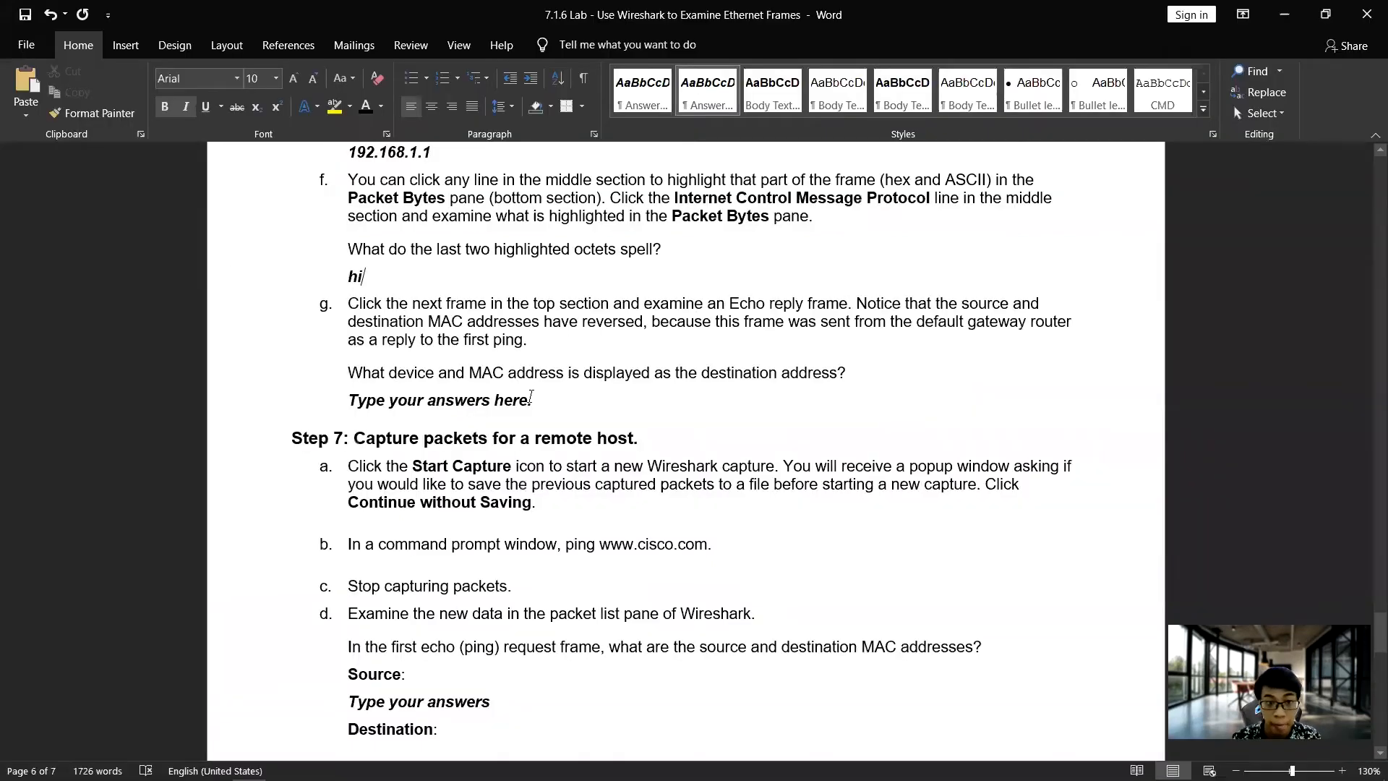
click(533, 401)
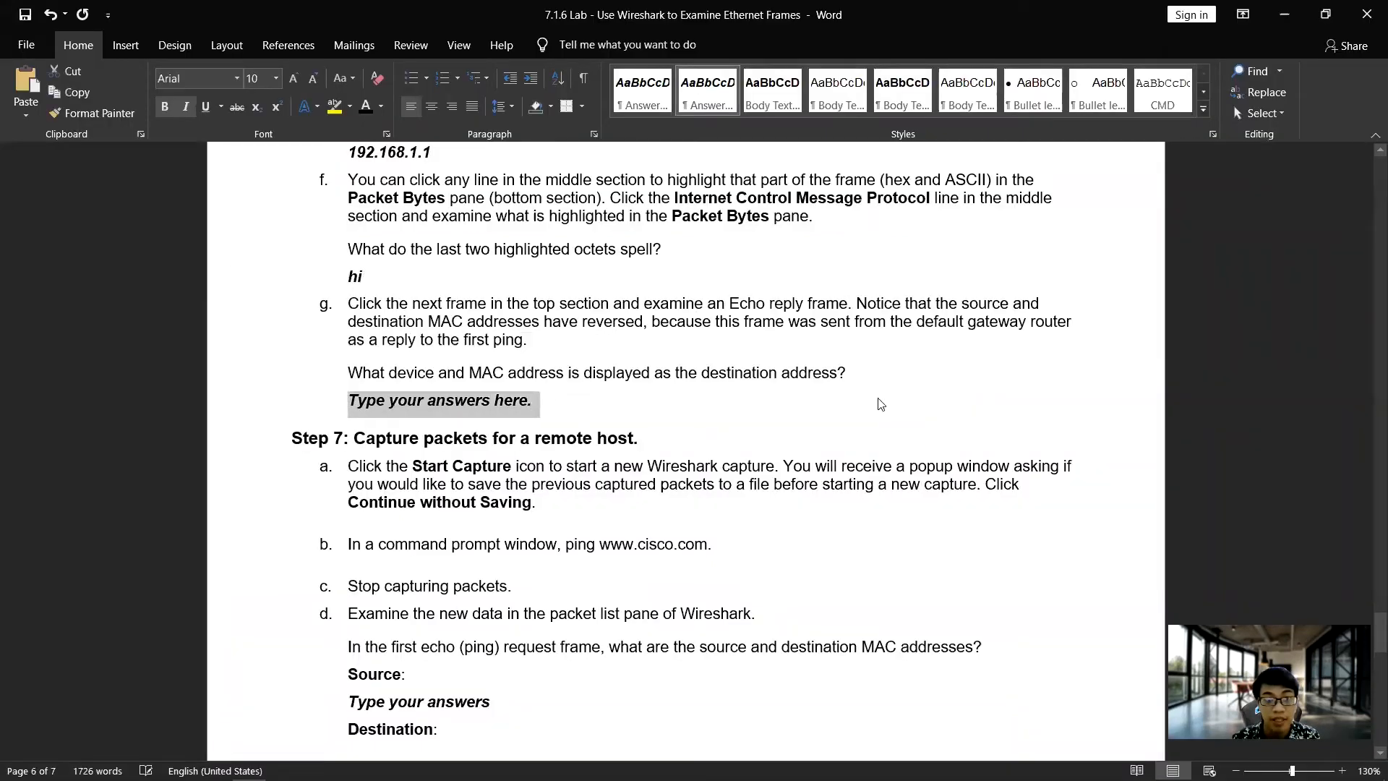
key(alt+Tab)
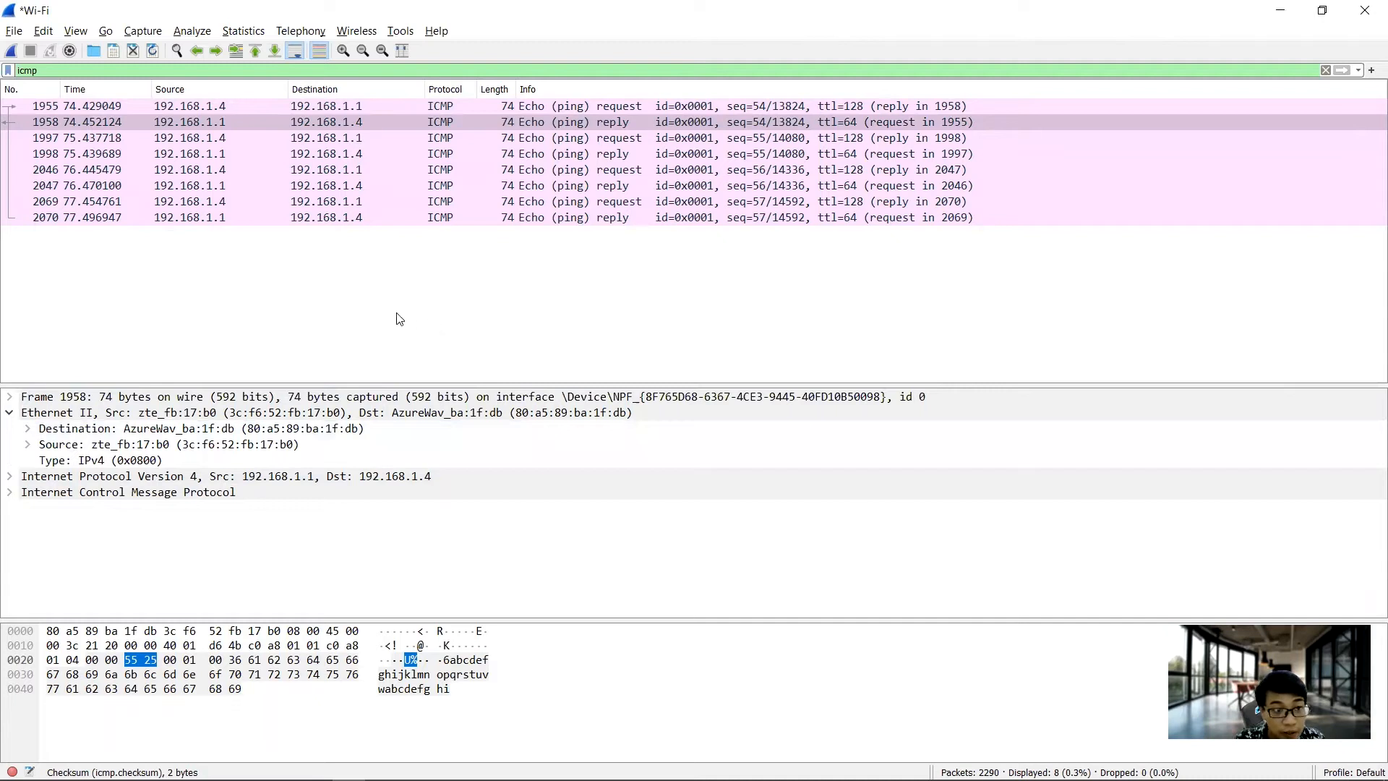
key(alt+Tab)
text(Azur)
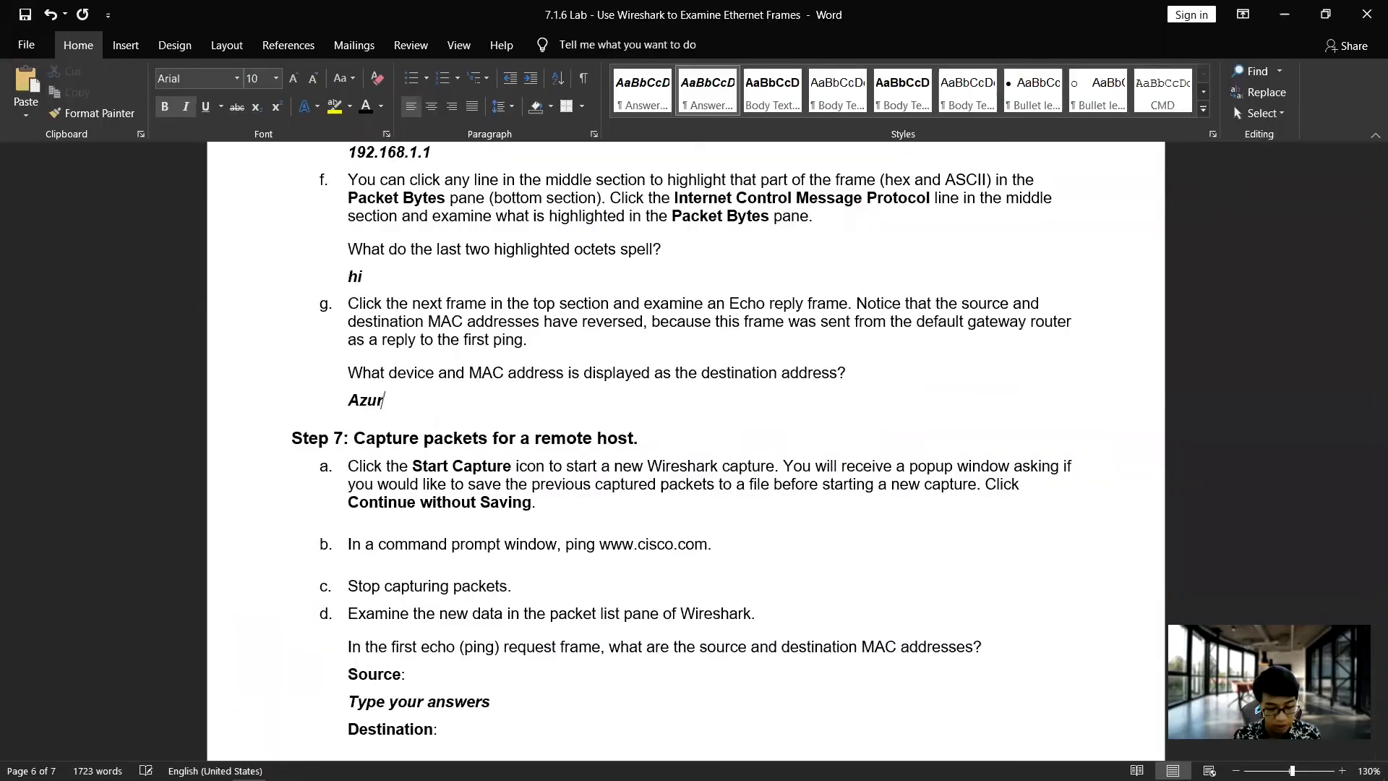
text(eWav_)
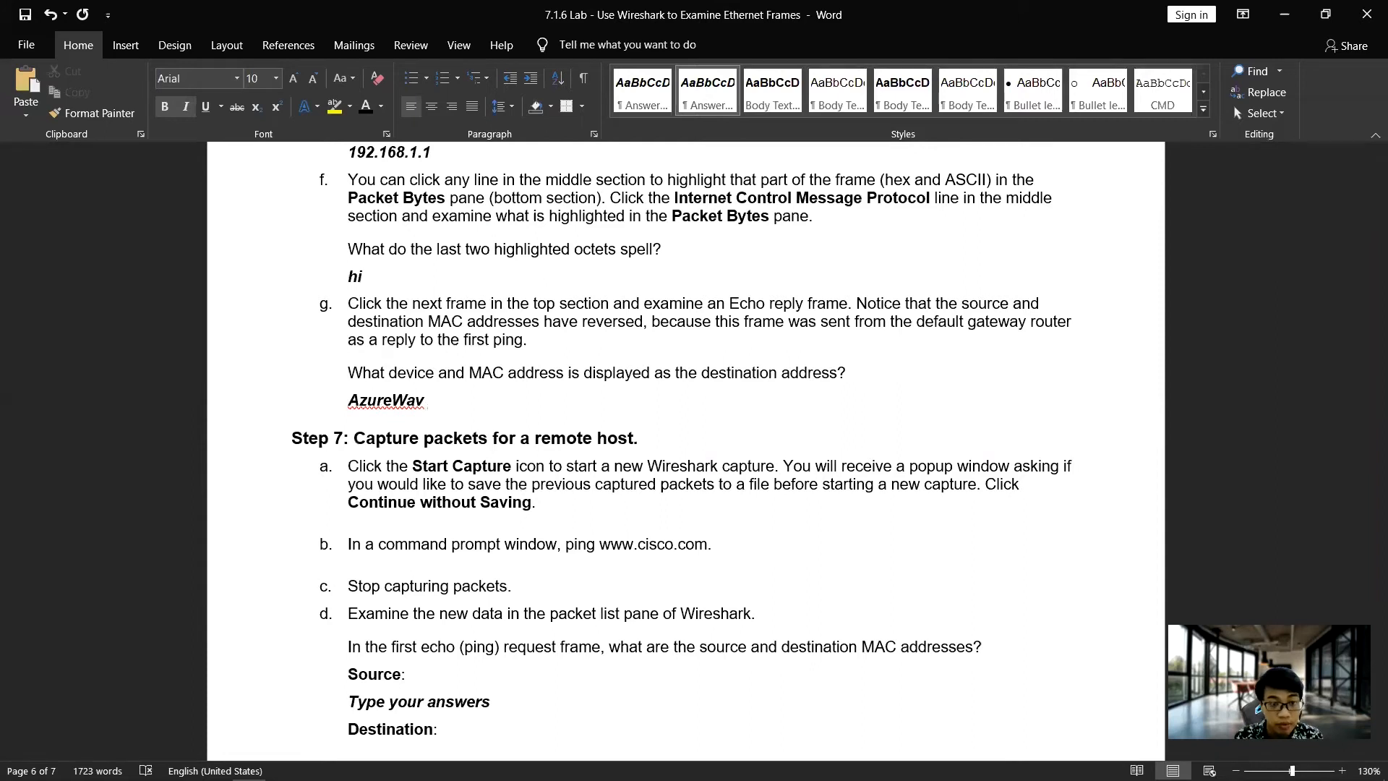
key(BackSpace)
text(, MAC Address)
Step: Complete the step g answer in the Word lab document with the destination MAC address 80:a5:89:ba:1f:db, read from frame 1958 in Wireshark
key(alt+Tab)
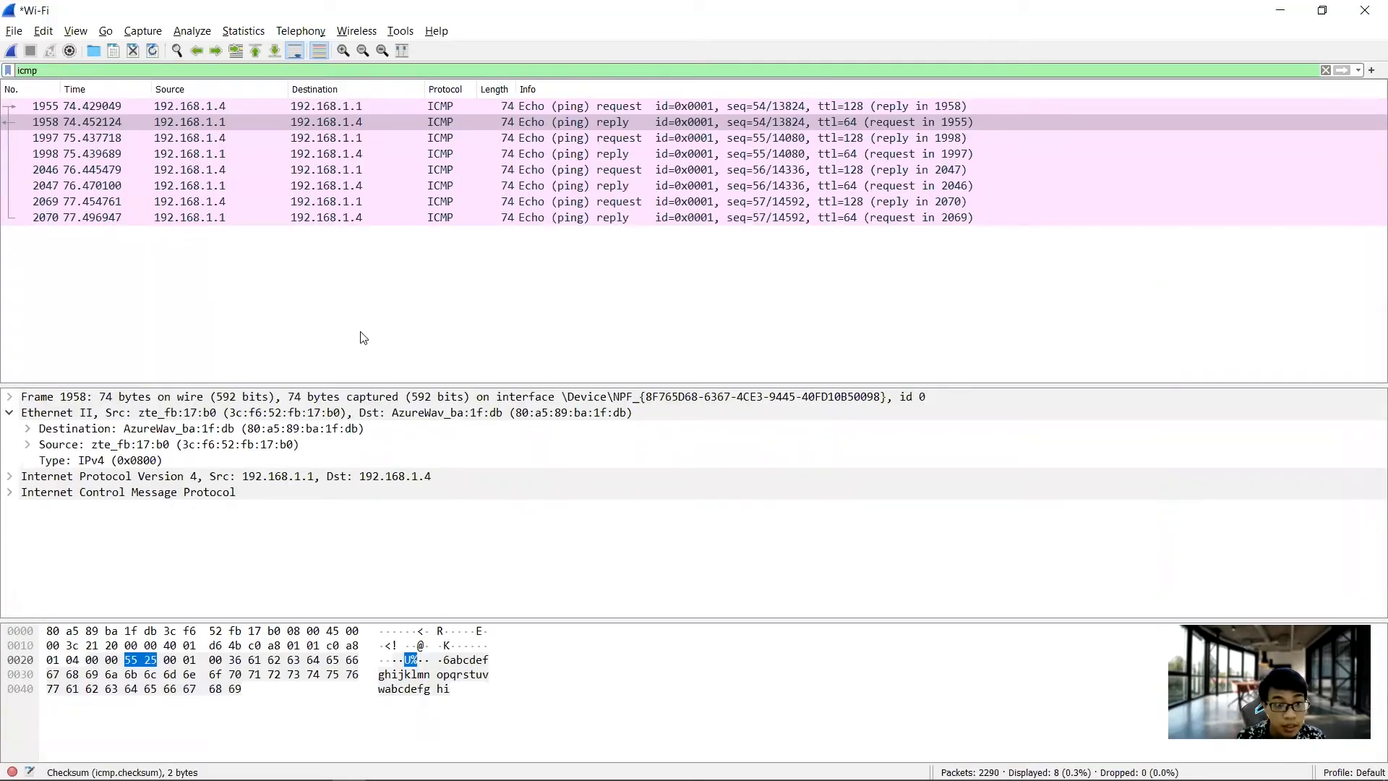
key(alt+Tab)
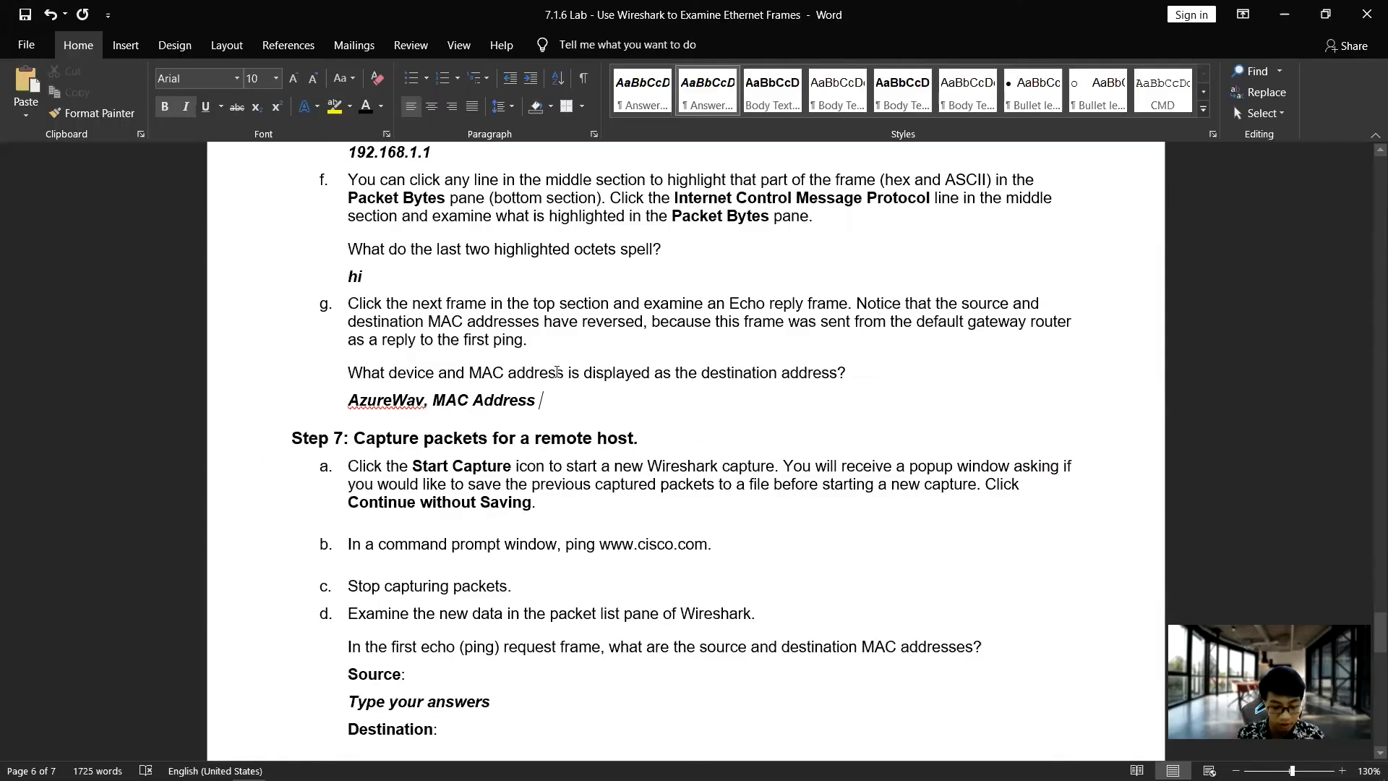
text(80)
text(:)
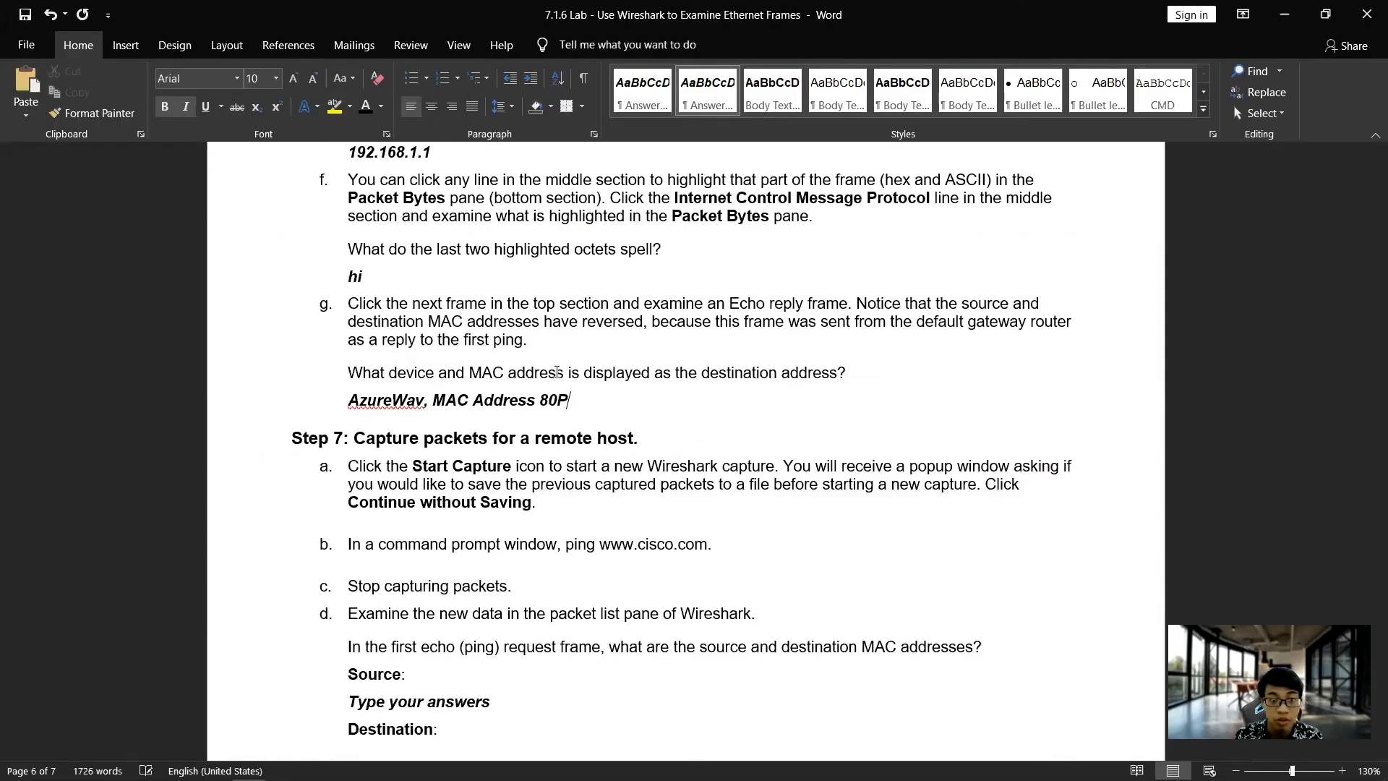
text(a5L)
key(BackSpace)
text(:89)
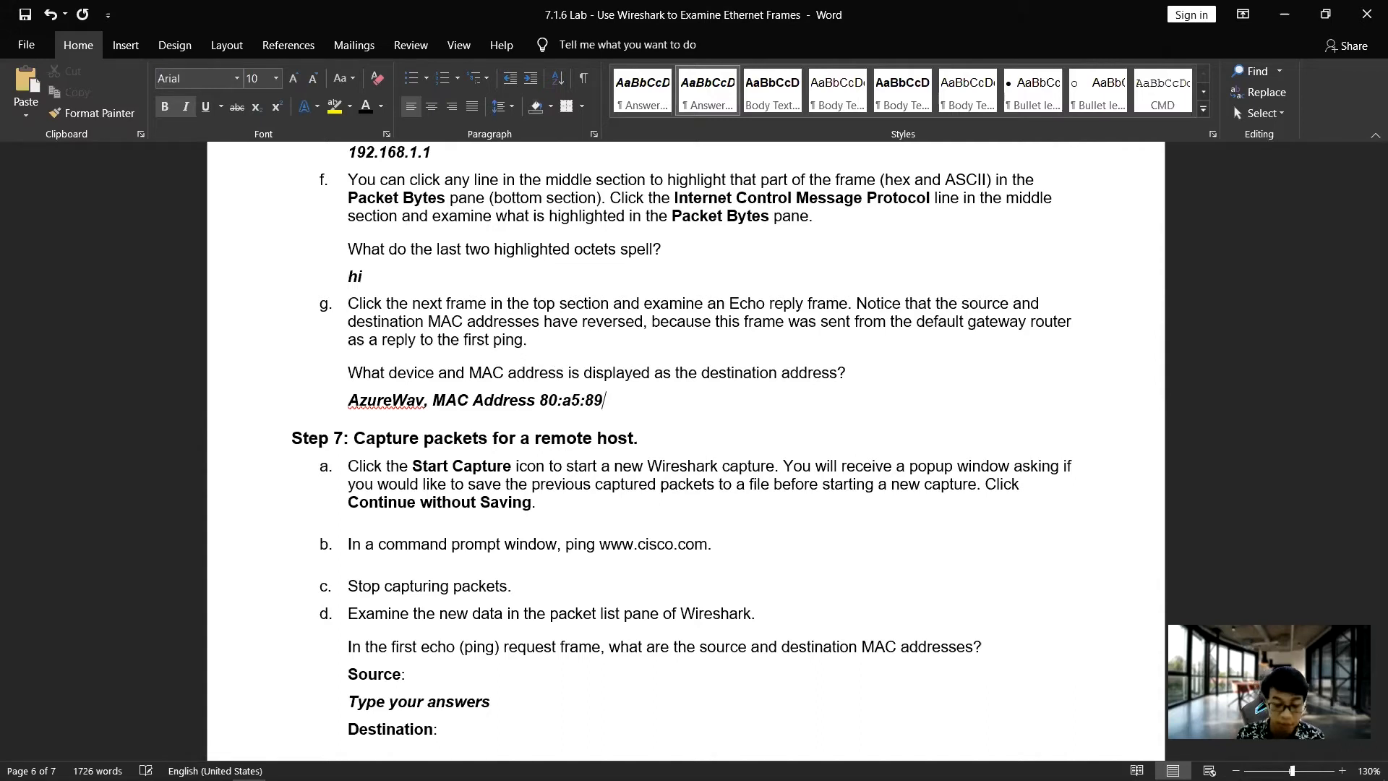
key(alt+Tab)
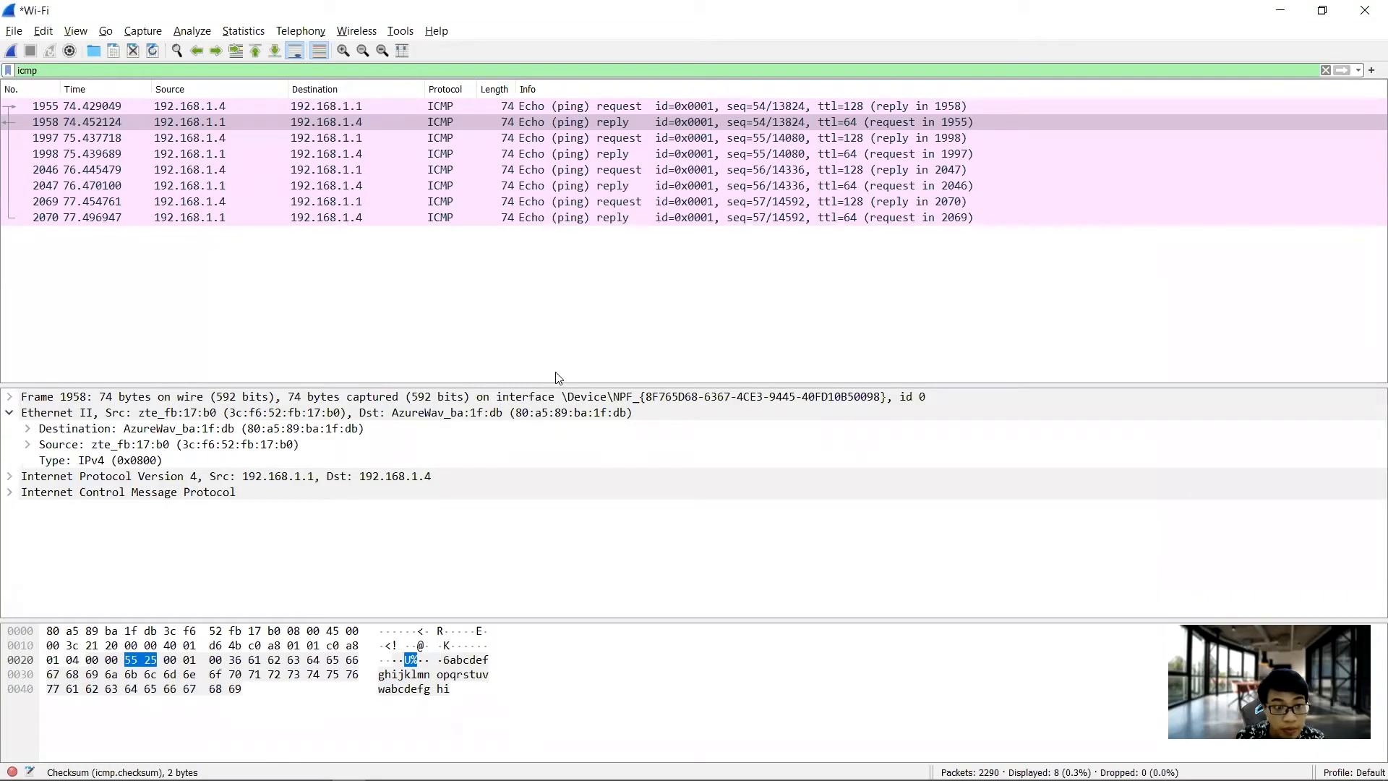
key(alt+Tab)
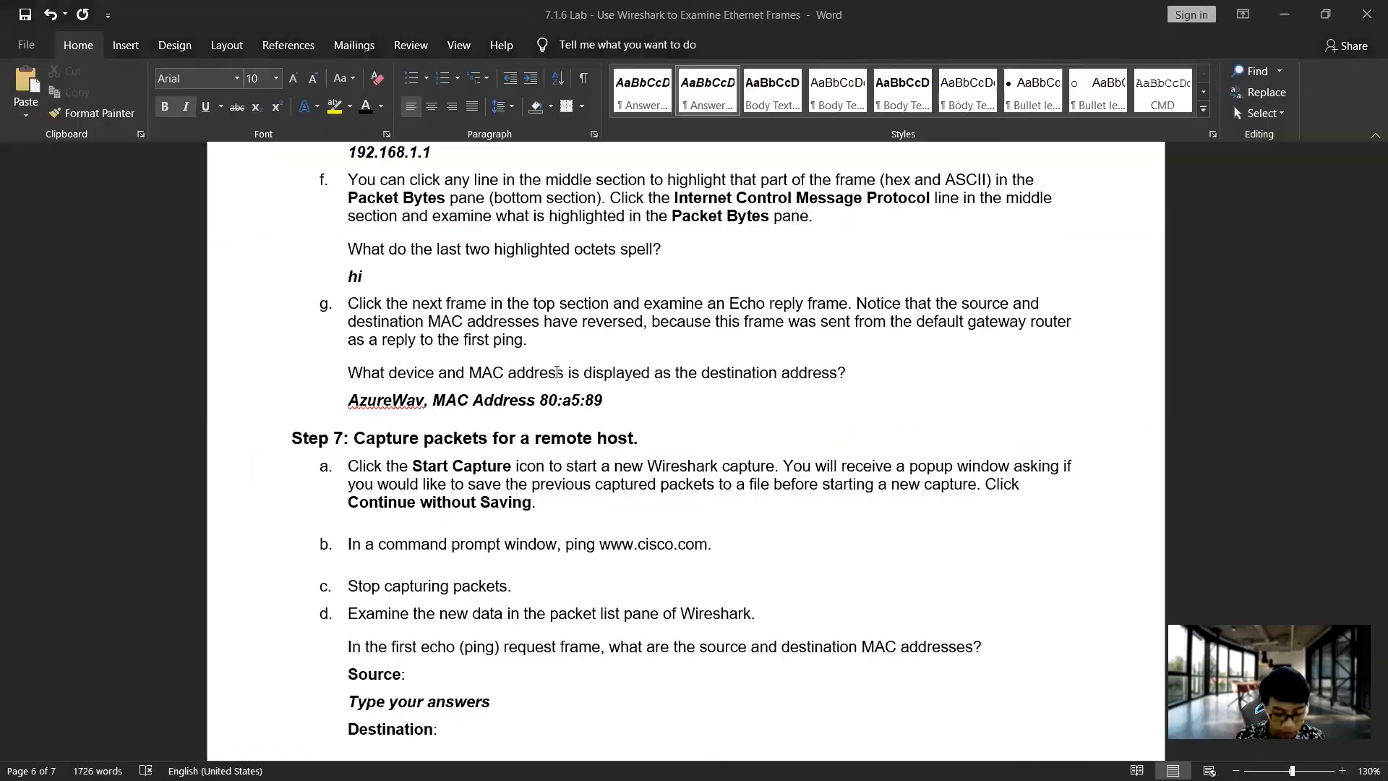
text(:)
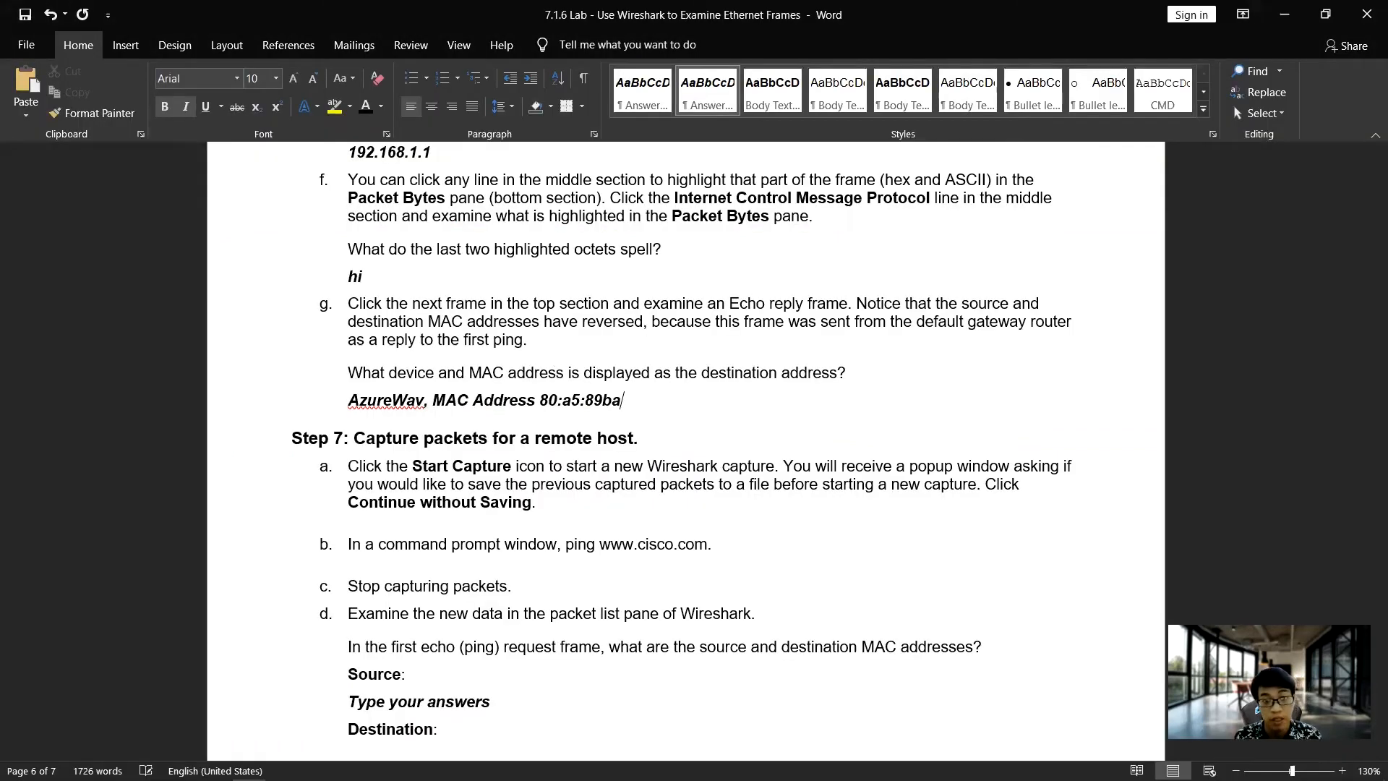
text(ba:1)
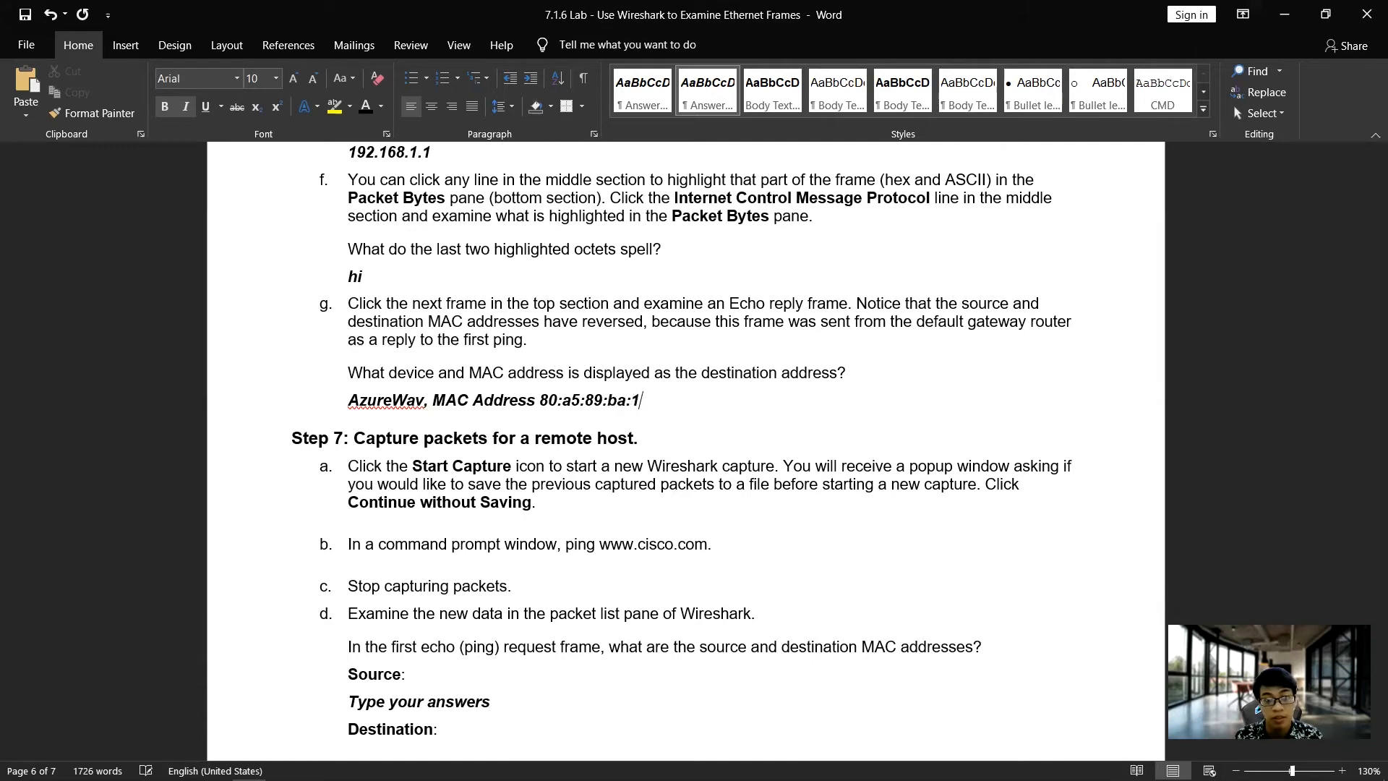
text(f:db)
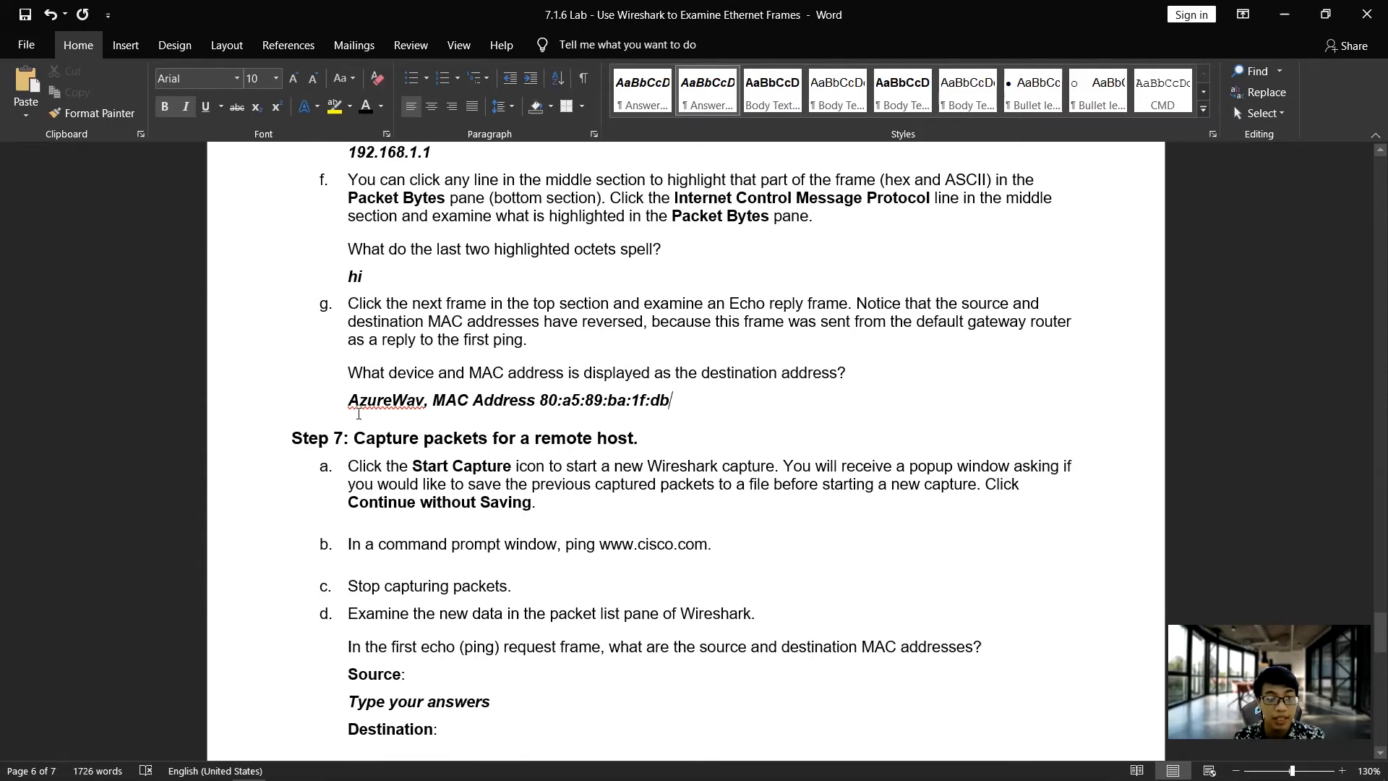
Step: Start a new Wi-Fi capture in Wireshark, continuing without saving the previously captured packets
scroll(357, 416, down, 1)
scroll(357, 416, down, 1)
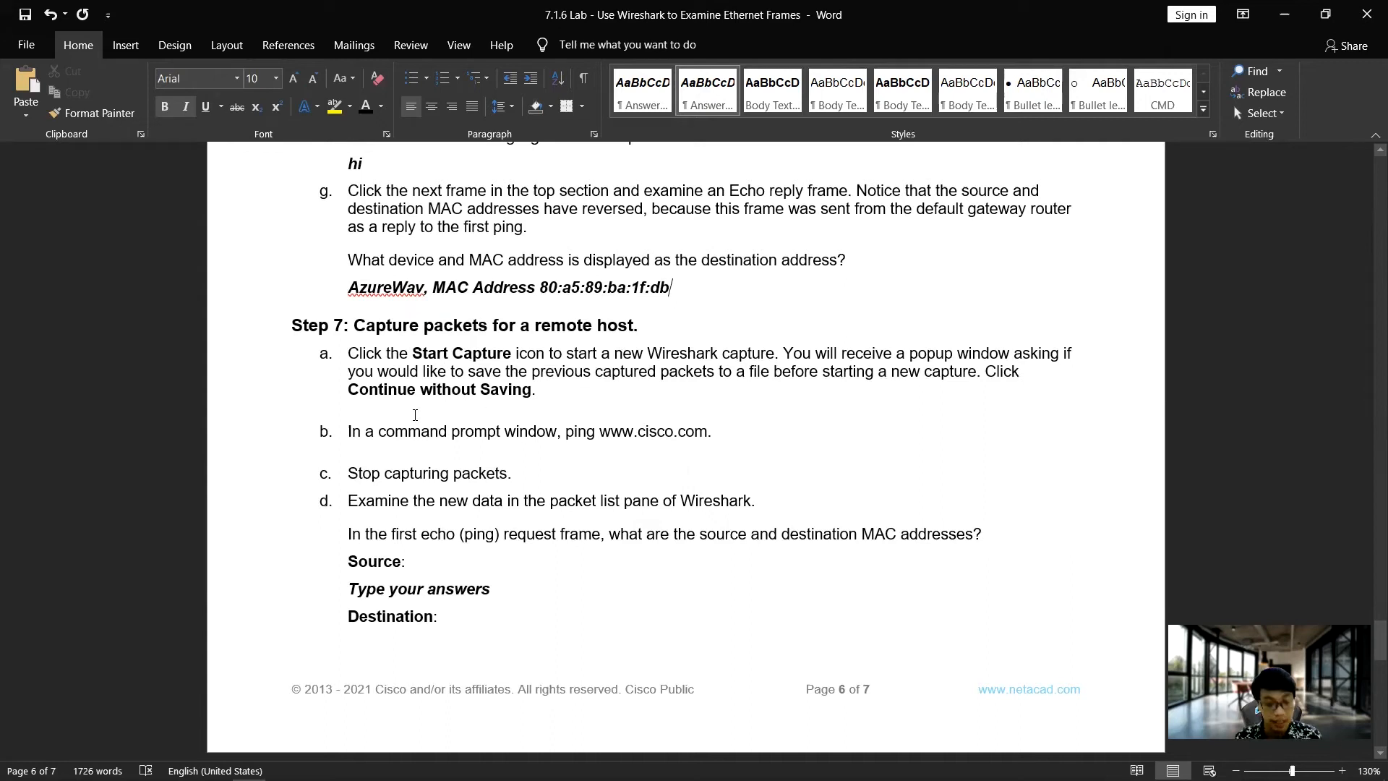
key(alt+Tab)
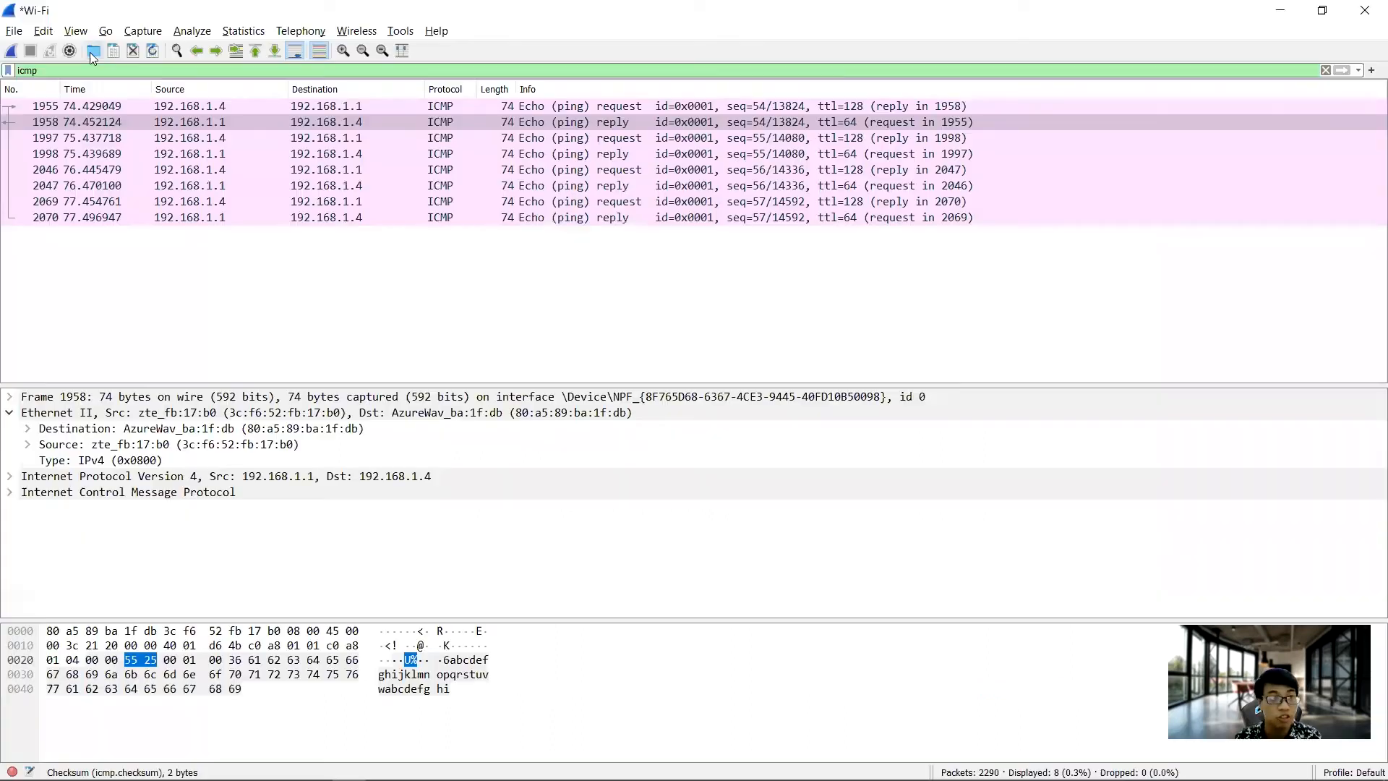
click(11, 52)
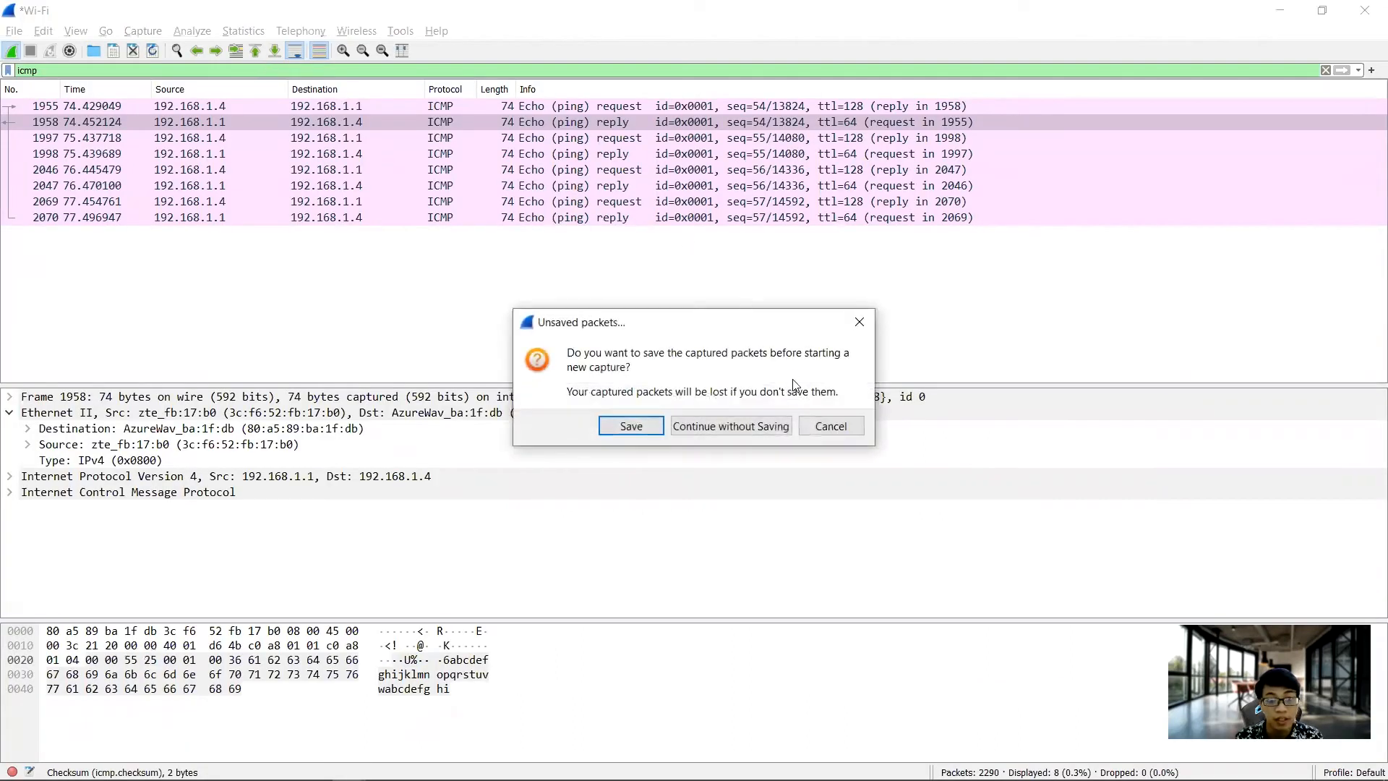
click(751, 425)
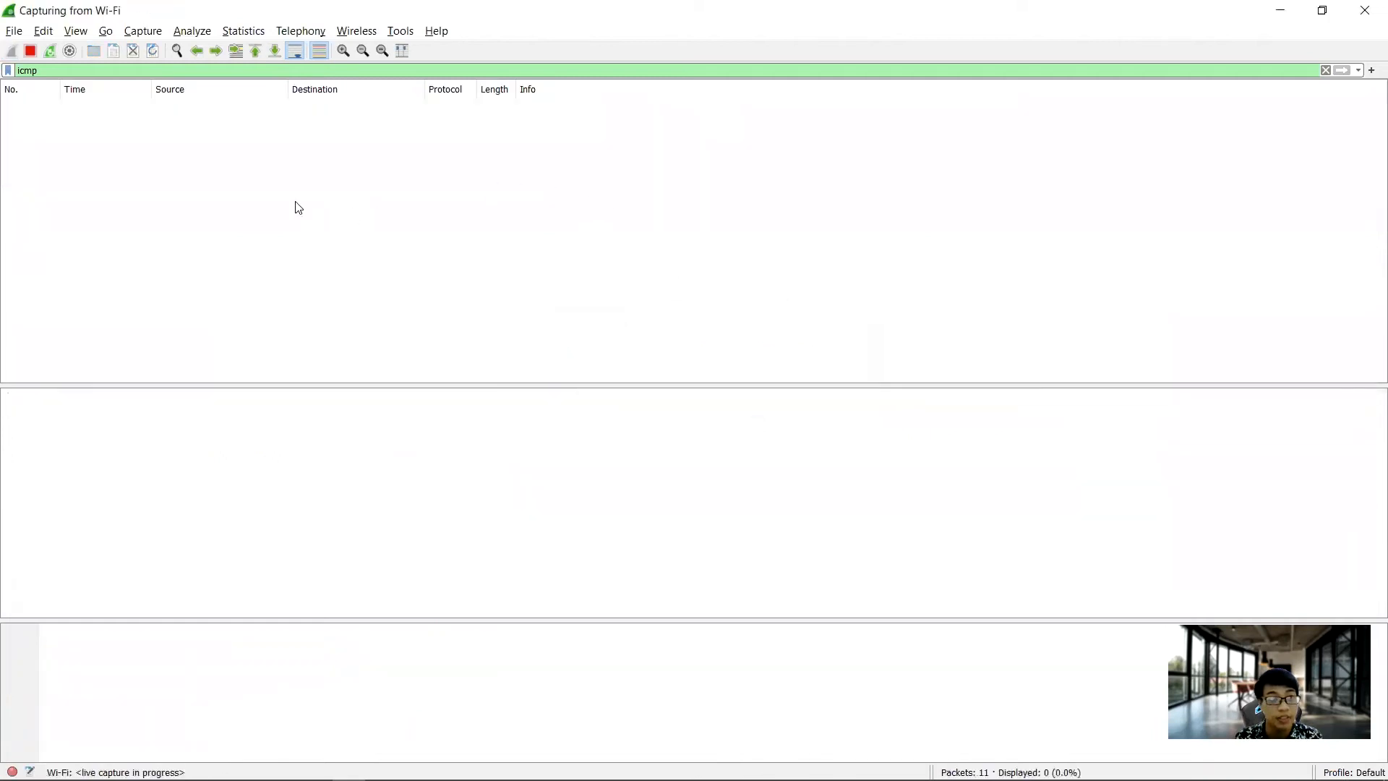
key(alt+Tab)
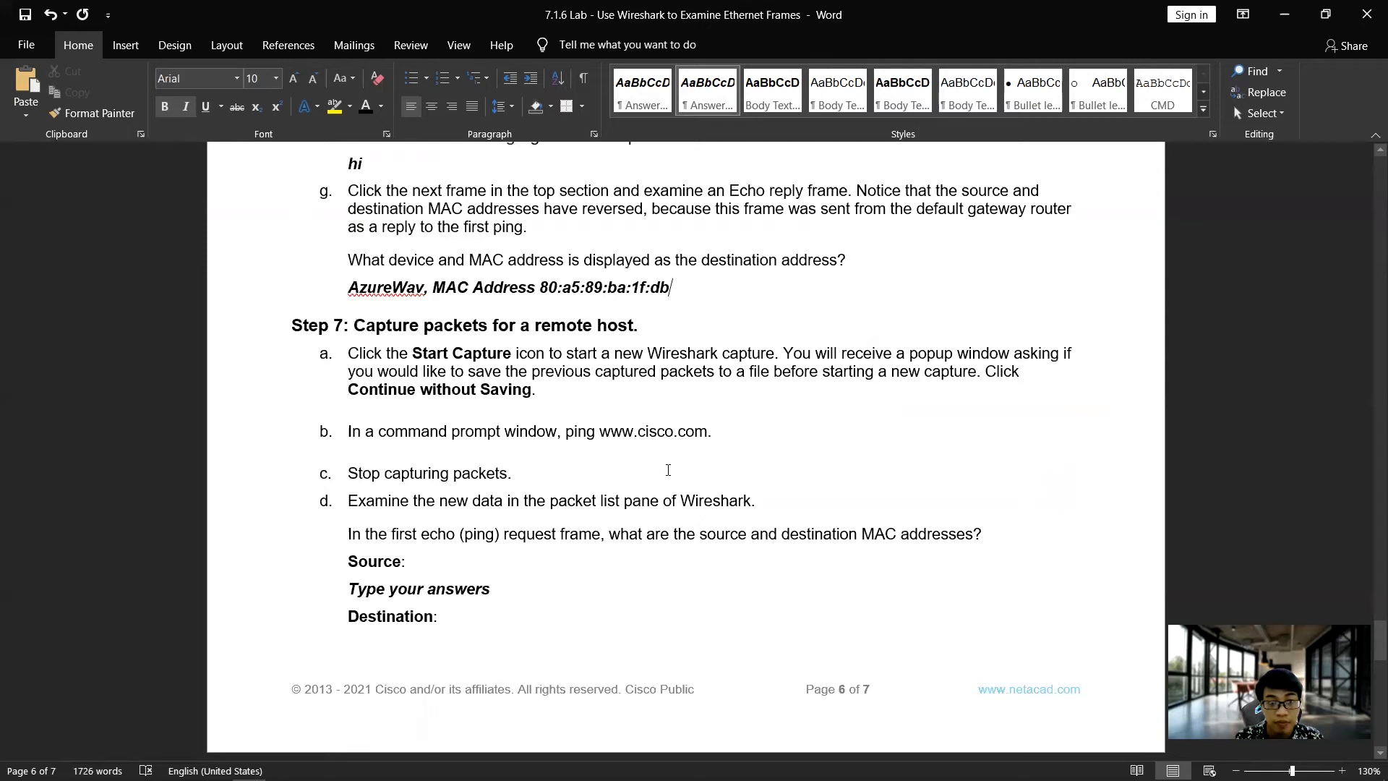
scroll(559, 504, down, 2)
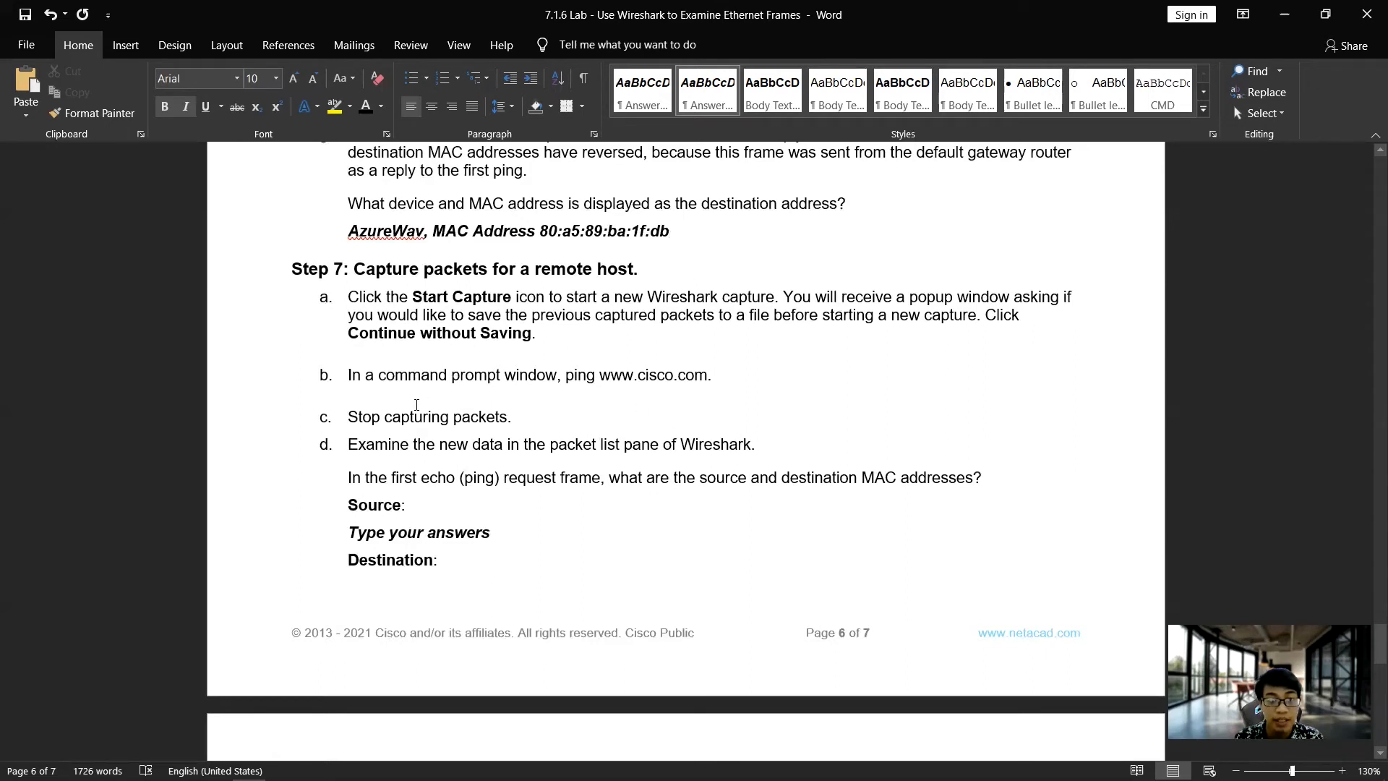
scroll(616, 462, down, 5)
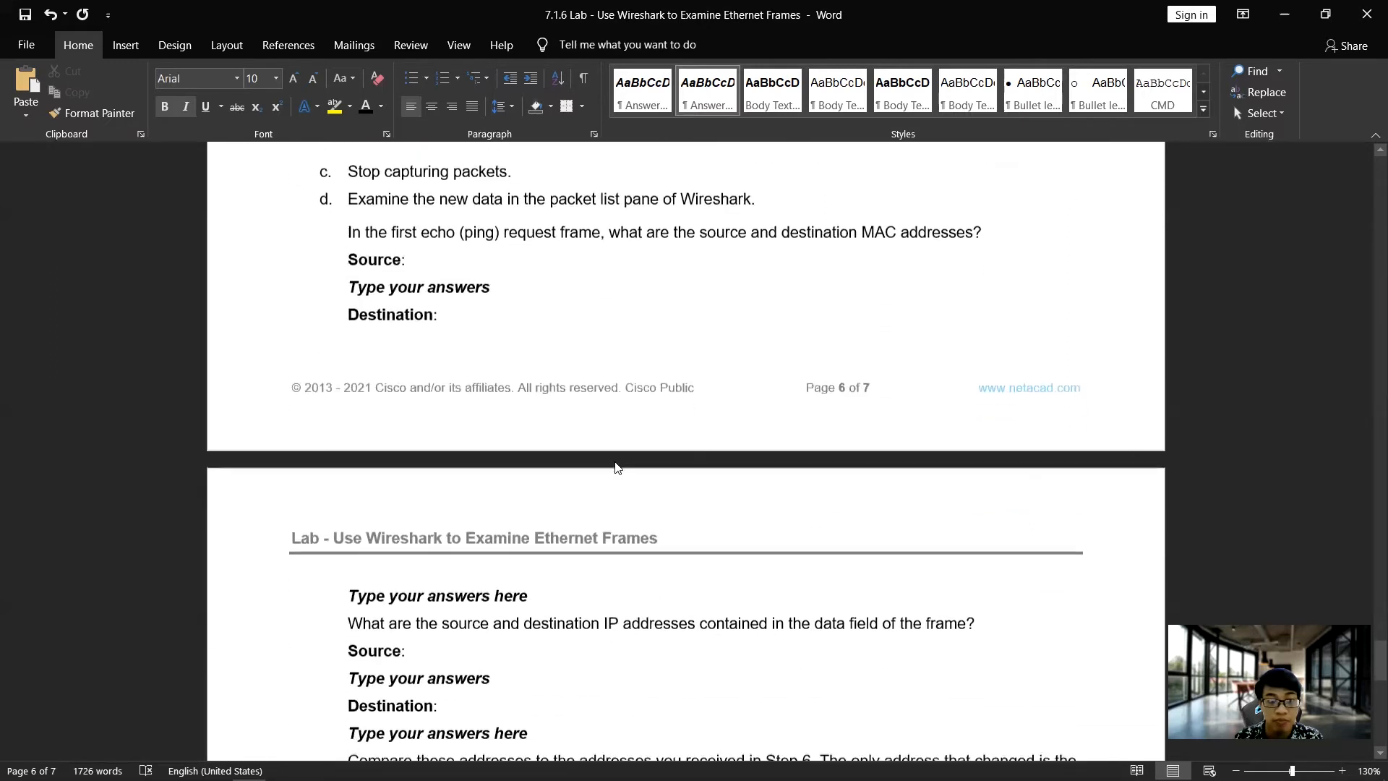
scroll(616, 461, up, 3)
scroll(616, 461, down, 1)
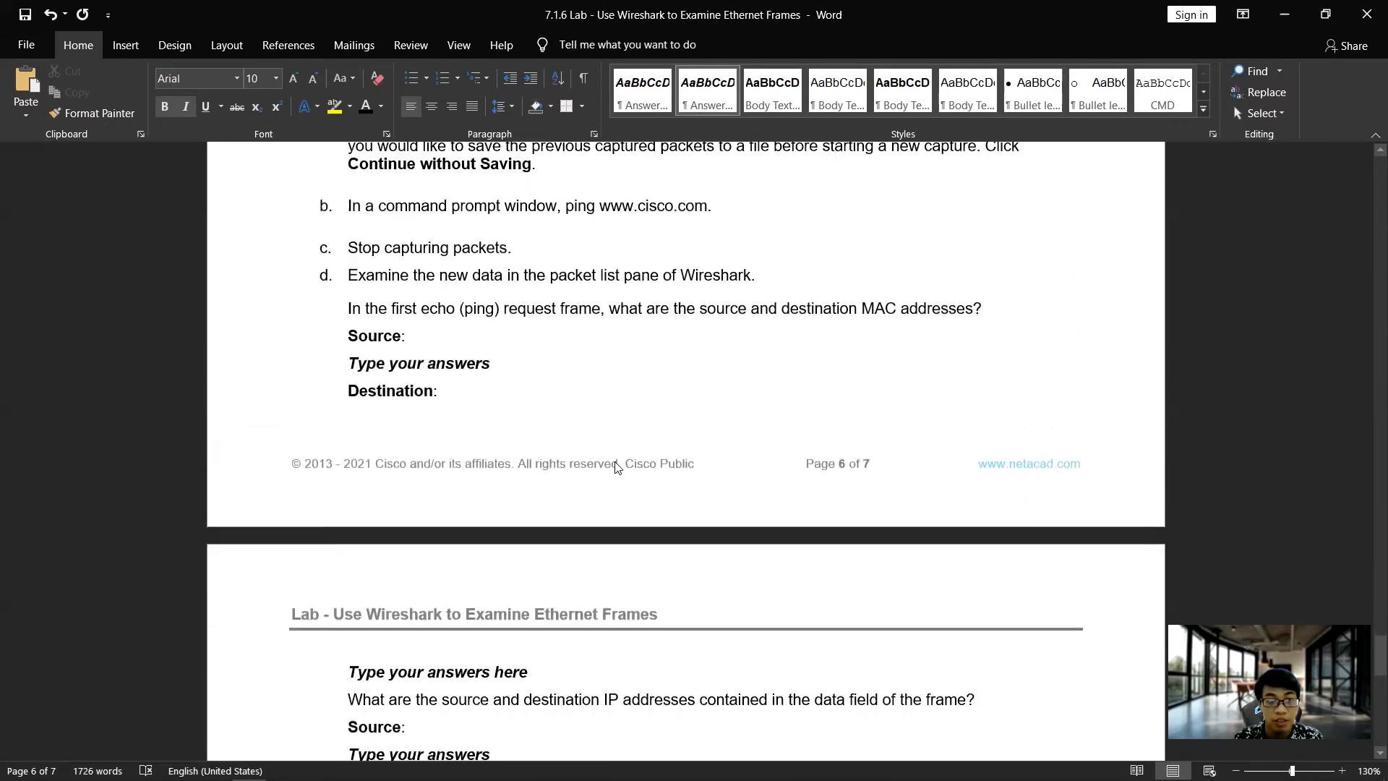
key(alt+Tab)
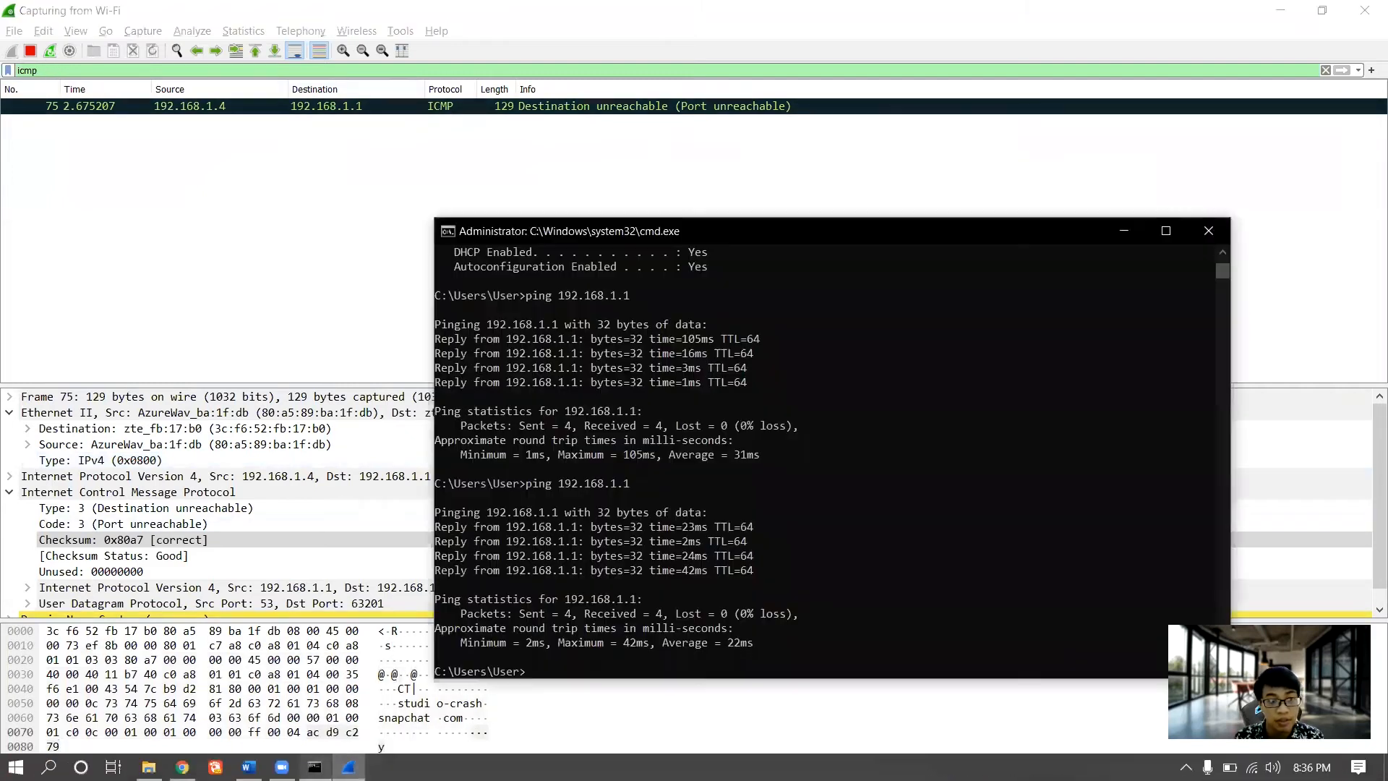
click(314, 766)
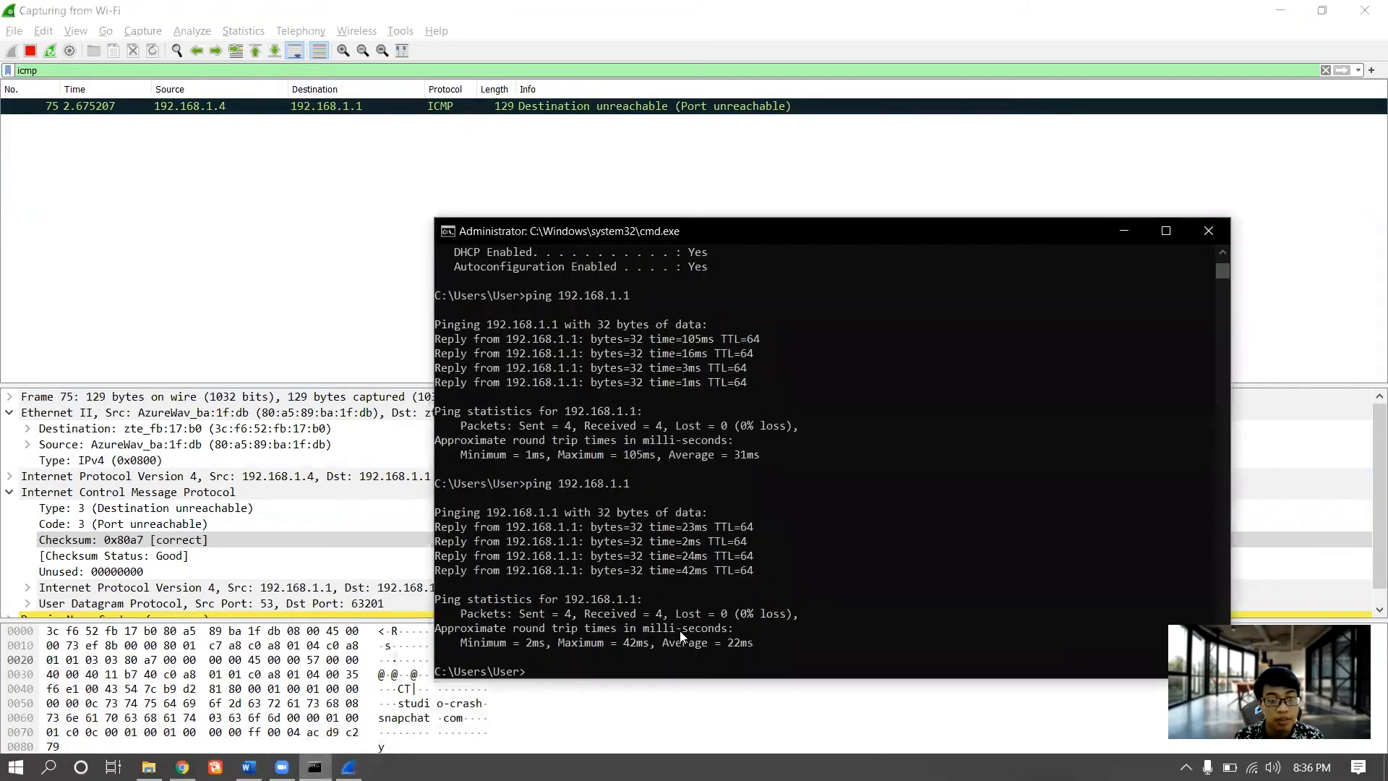
text(jping)
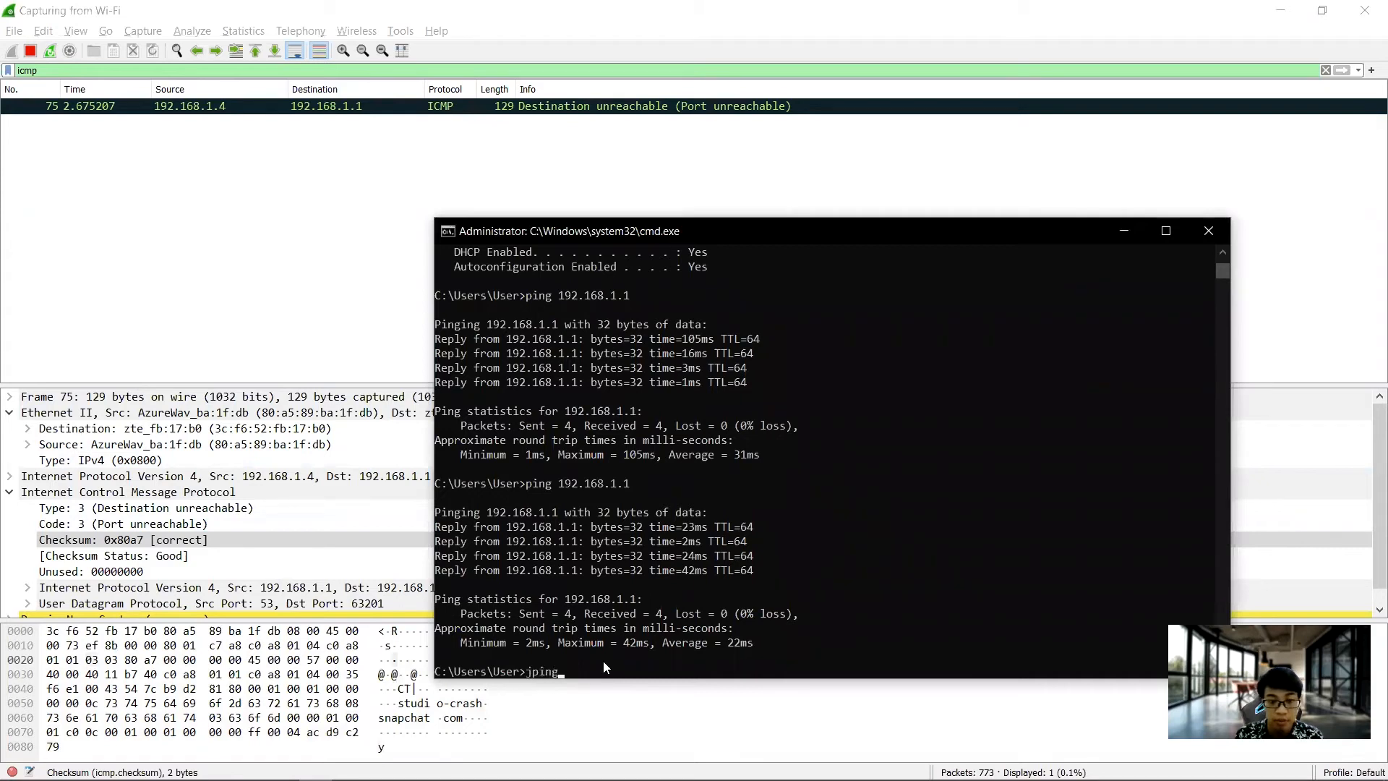
key(BackSpace)
key(BackSpace)
key(BackSpace)
key(BackSpace)
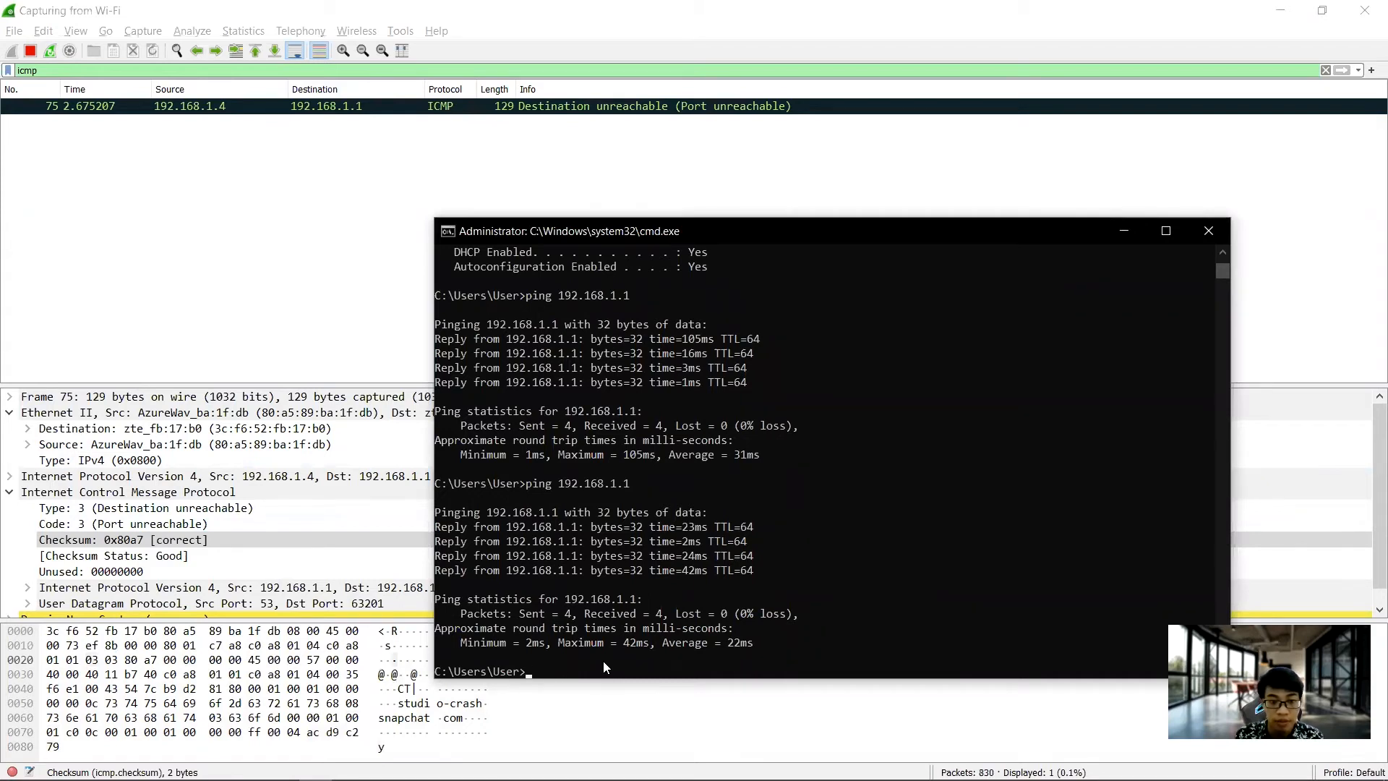
key(BackSpace)
text(pi)
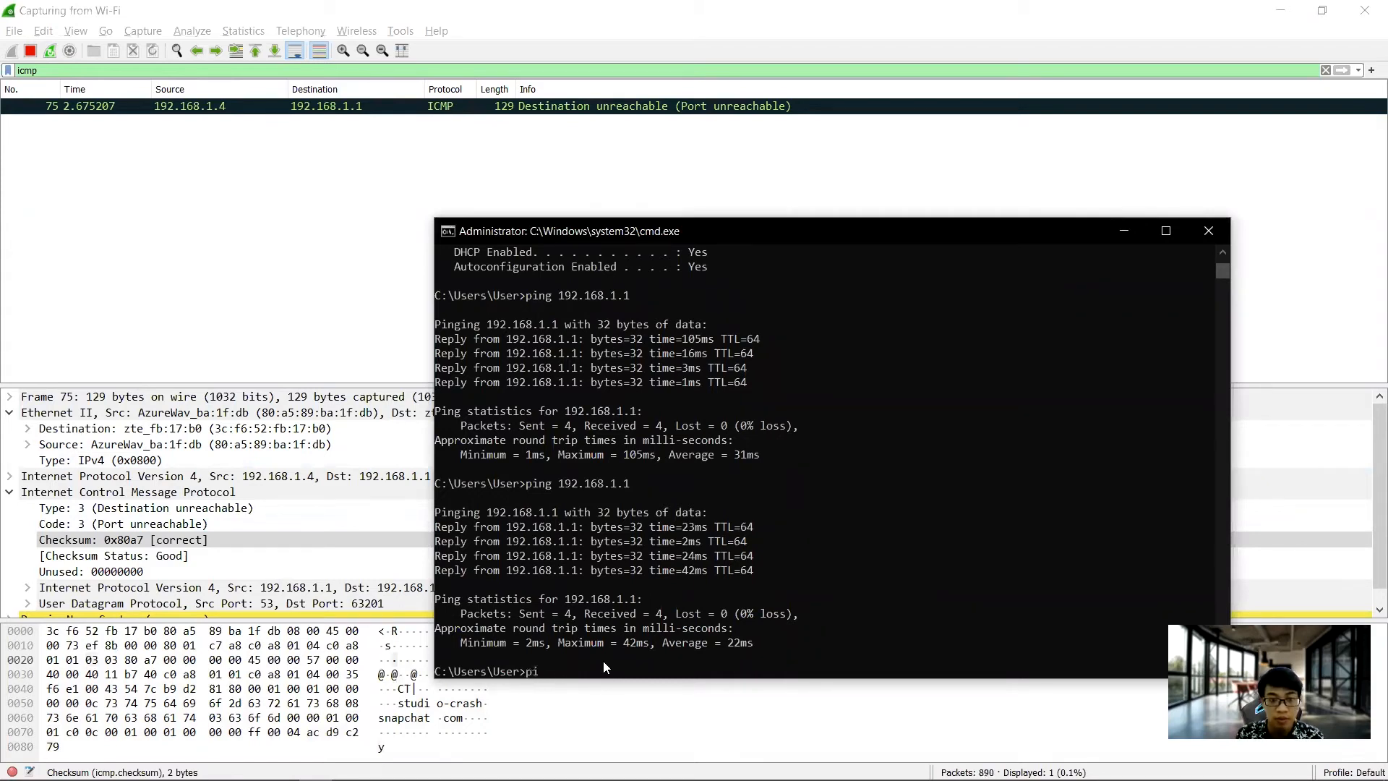
text(ng www.cisco)
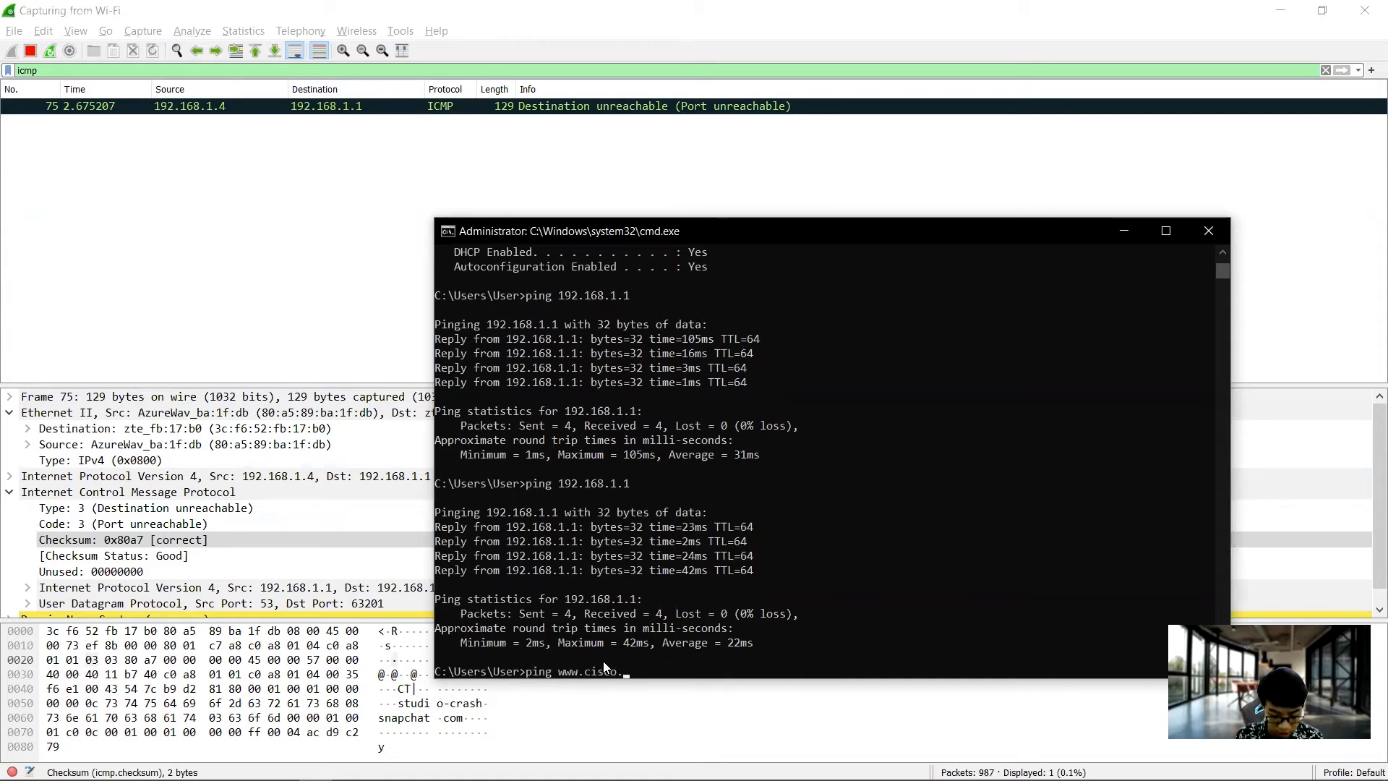
text(.com)
key(Return)
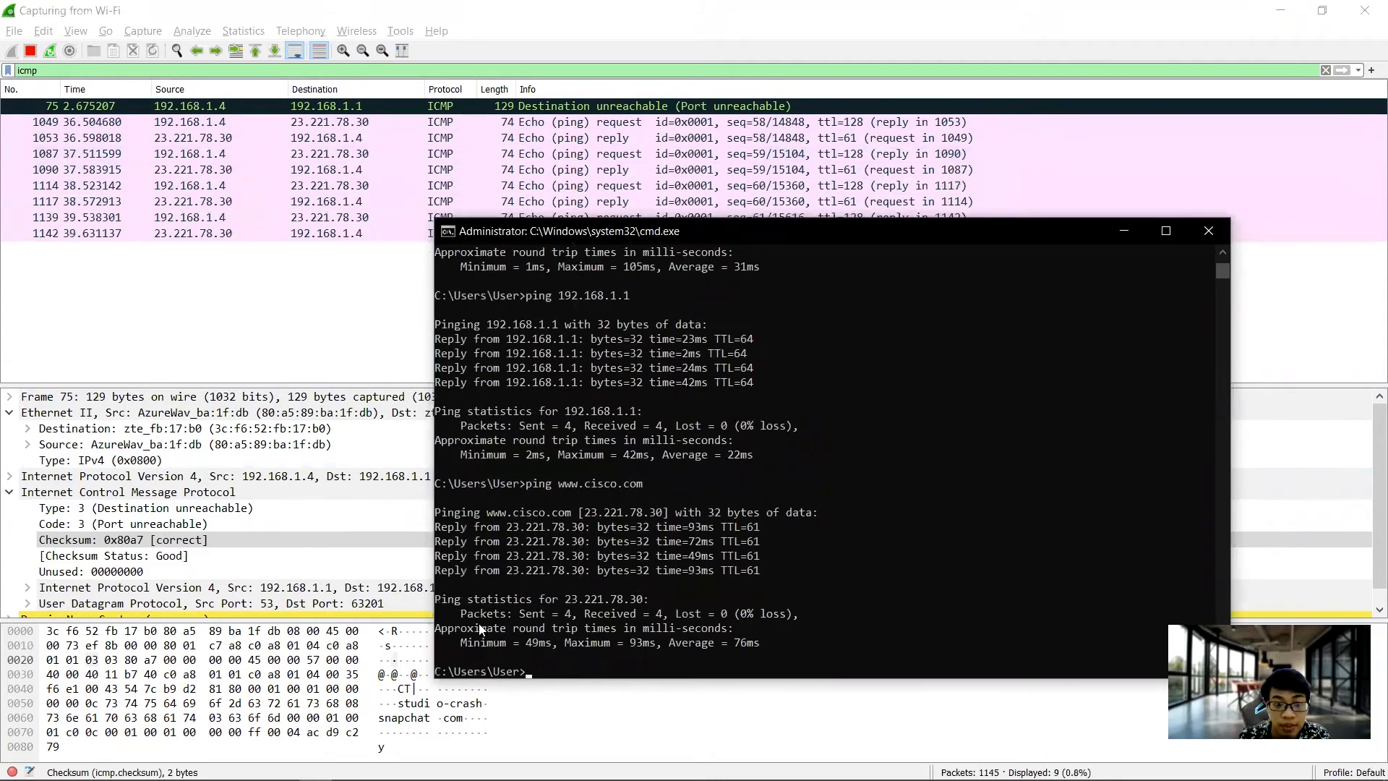
drag(785, 642, 728, 497)
right_click(728, 498)
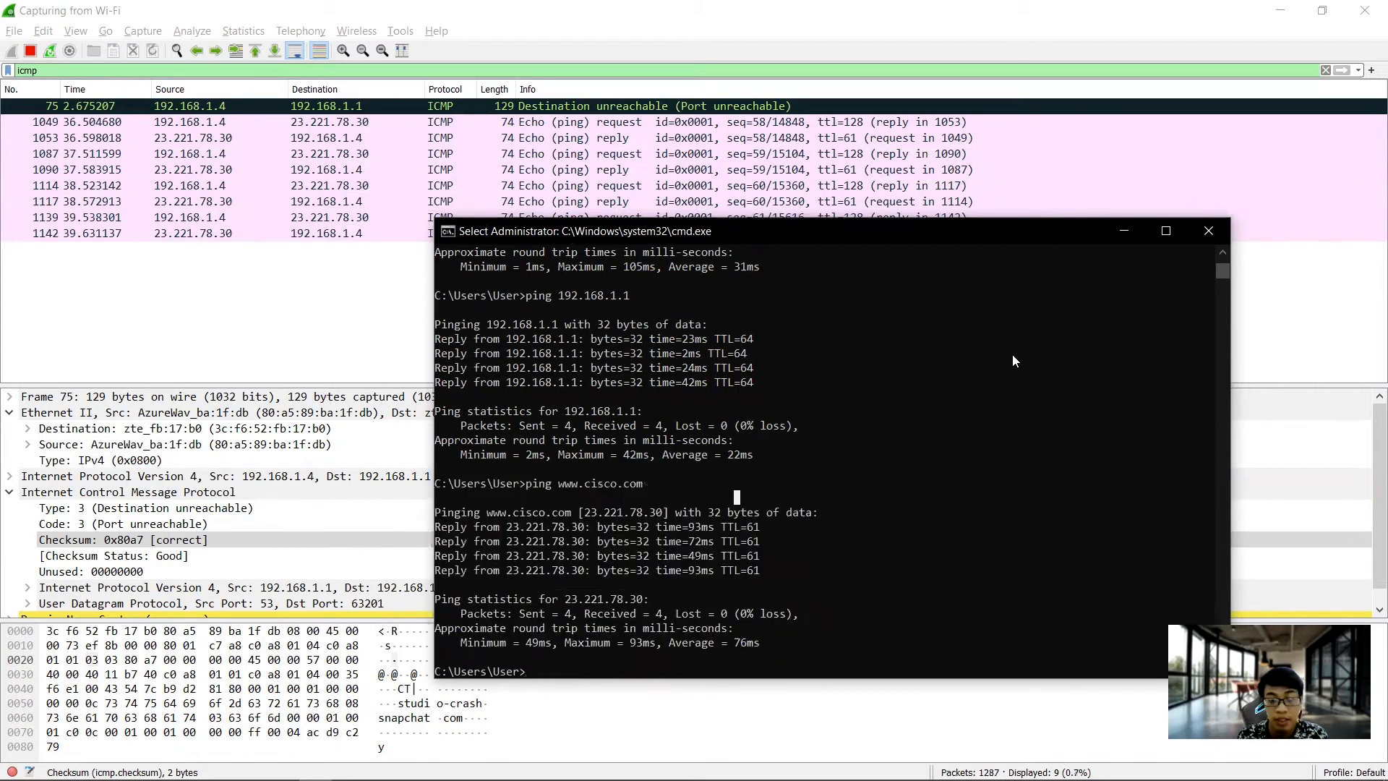
click(1119, 228)
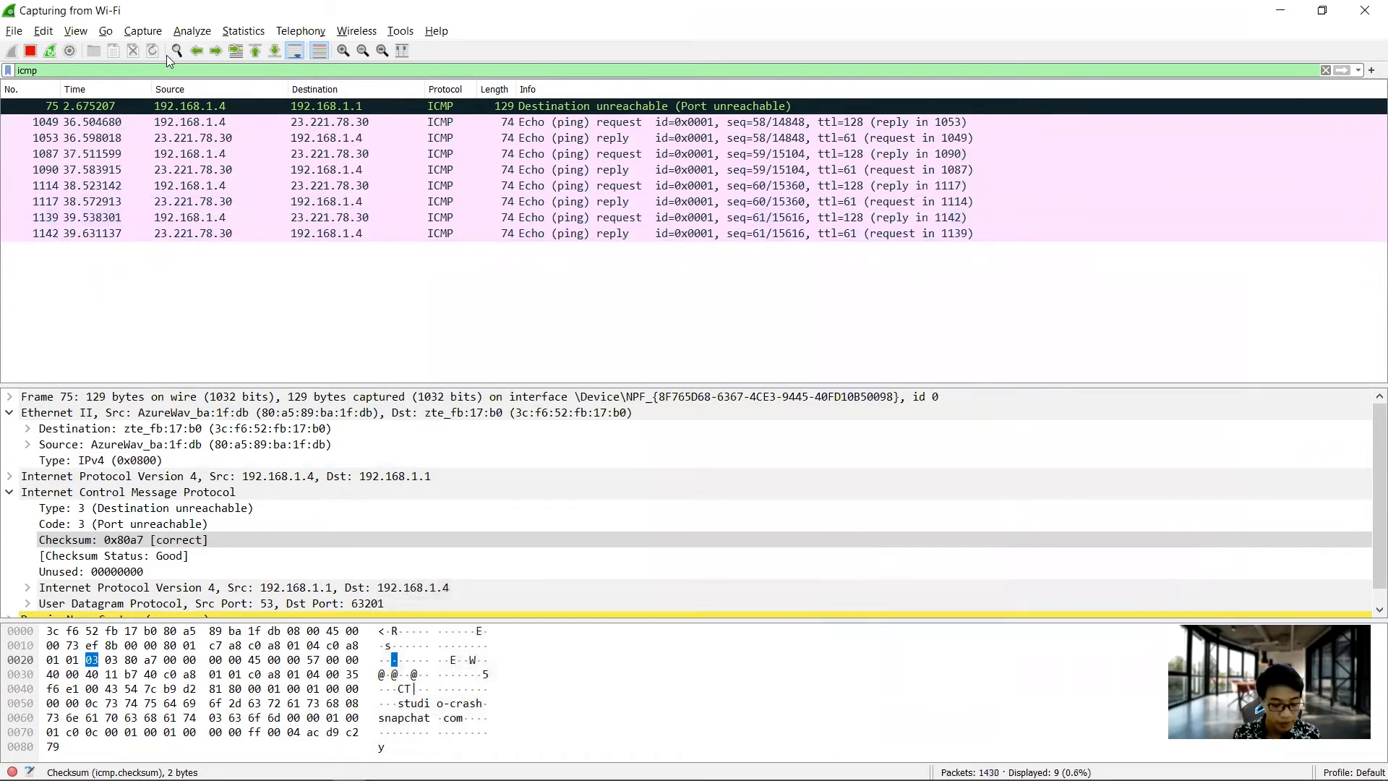
Step: In Wireshark, select echo request frame 1049, collapse its ICMP section and leave only the Ethernet II details expanded
key(alt+Tab)
key(alt+Tab)
key(alt+Tab)
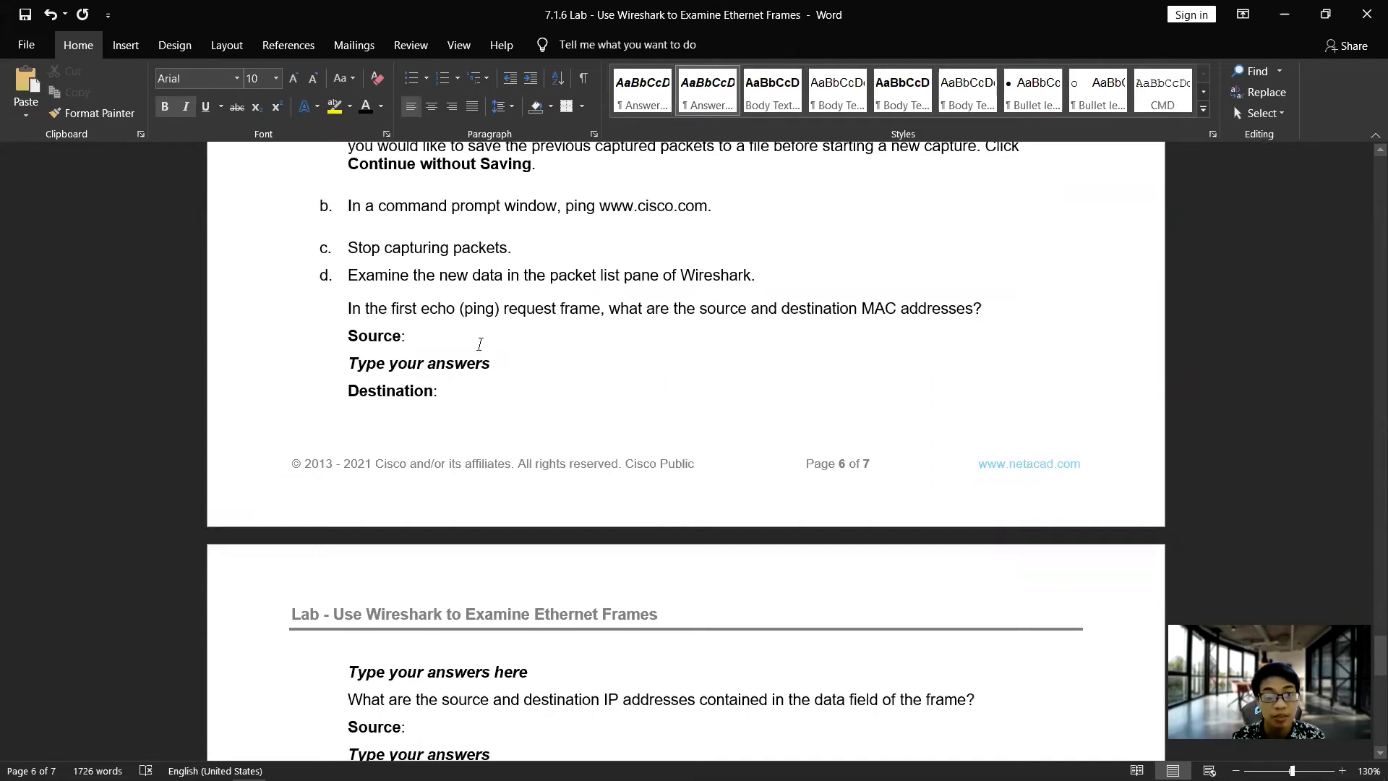
key(alt+Tab)
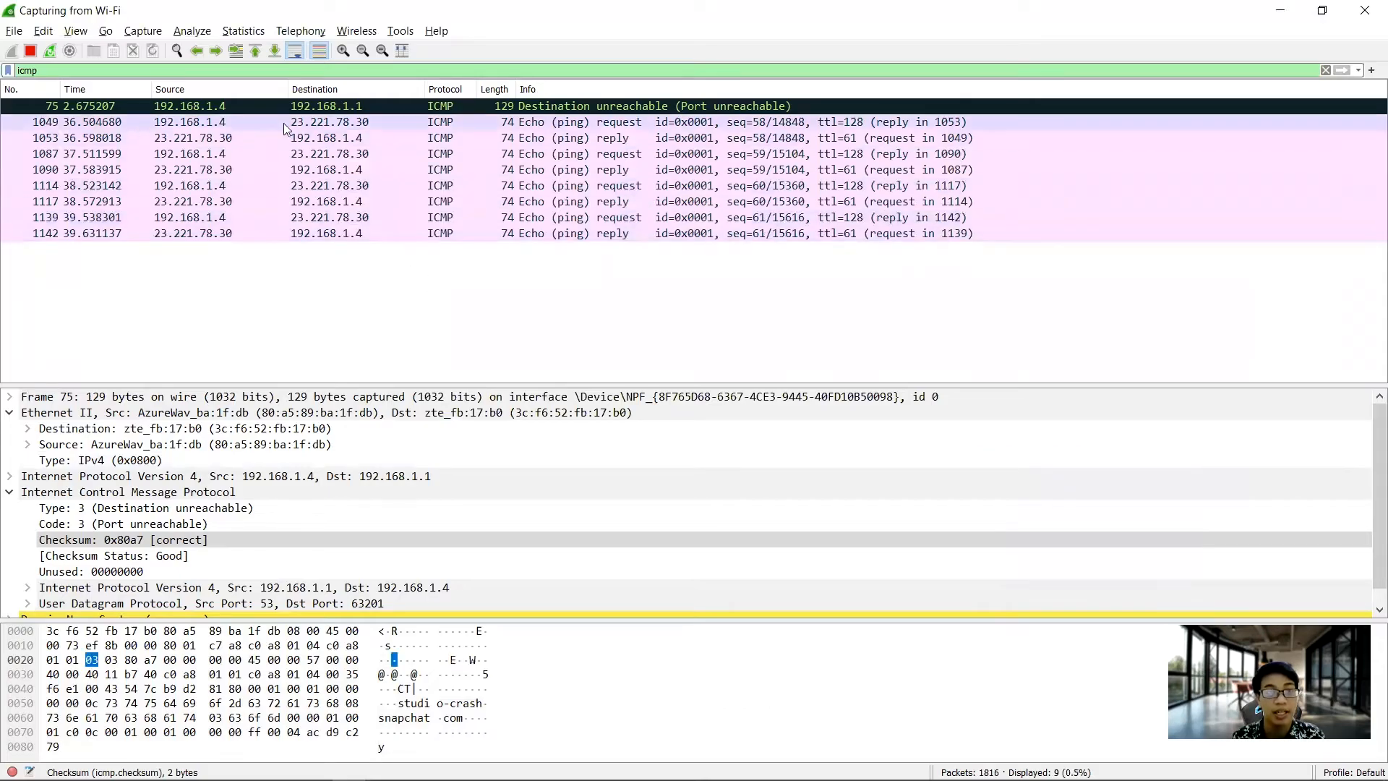
click(104, 121)
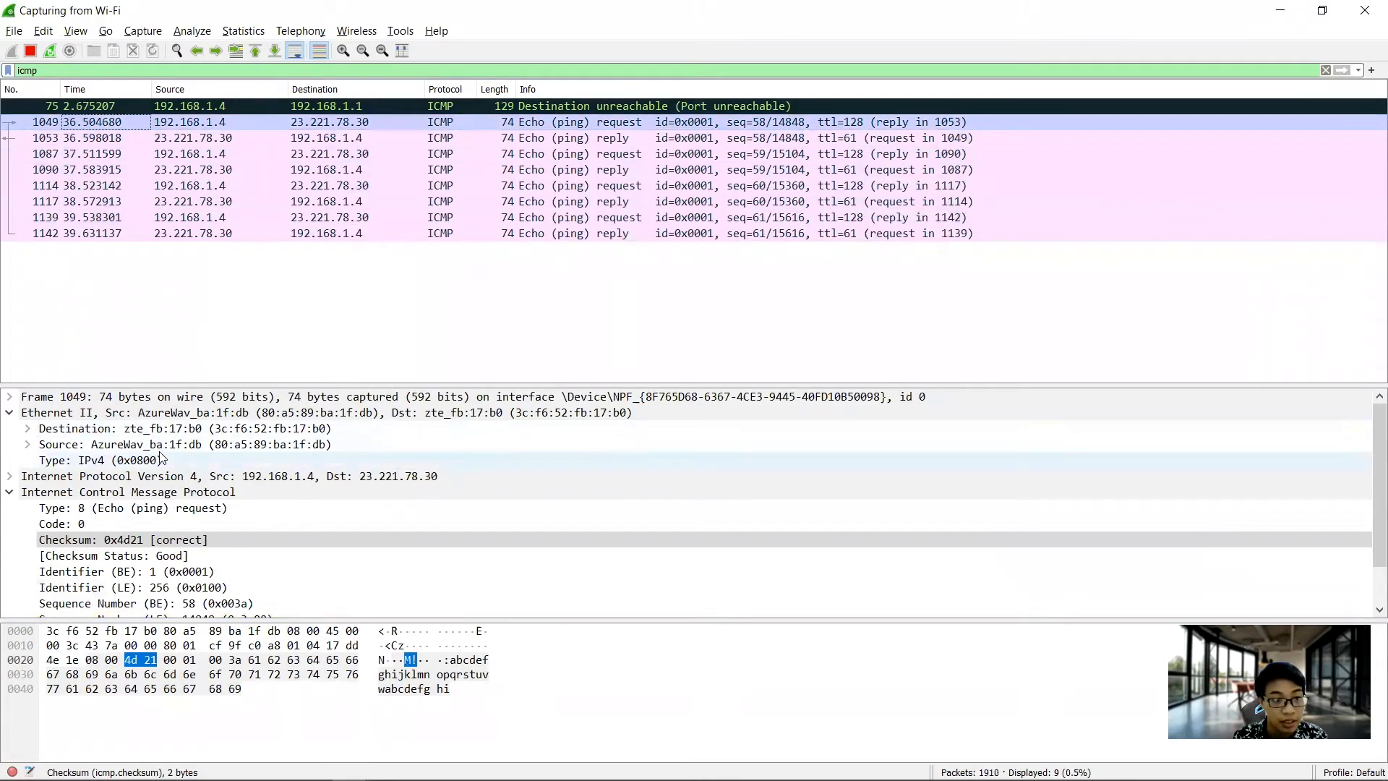
click(9, 494)
click(8, 417)
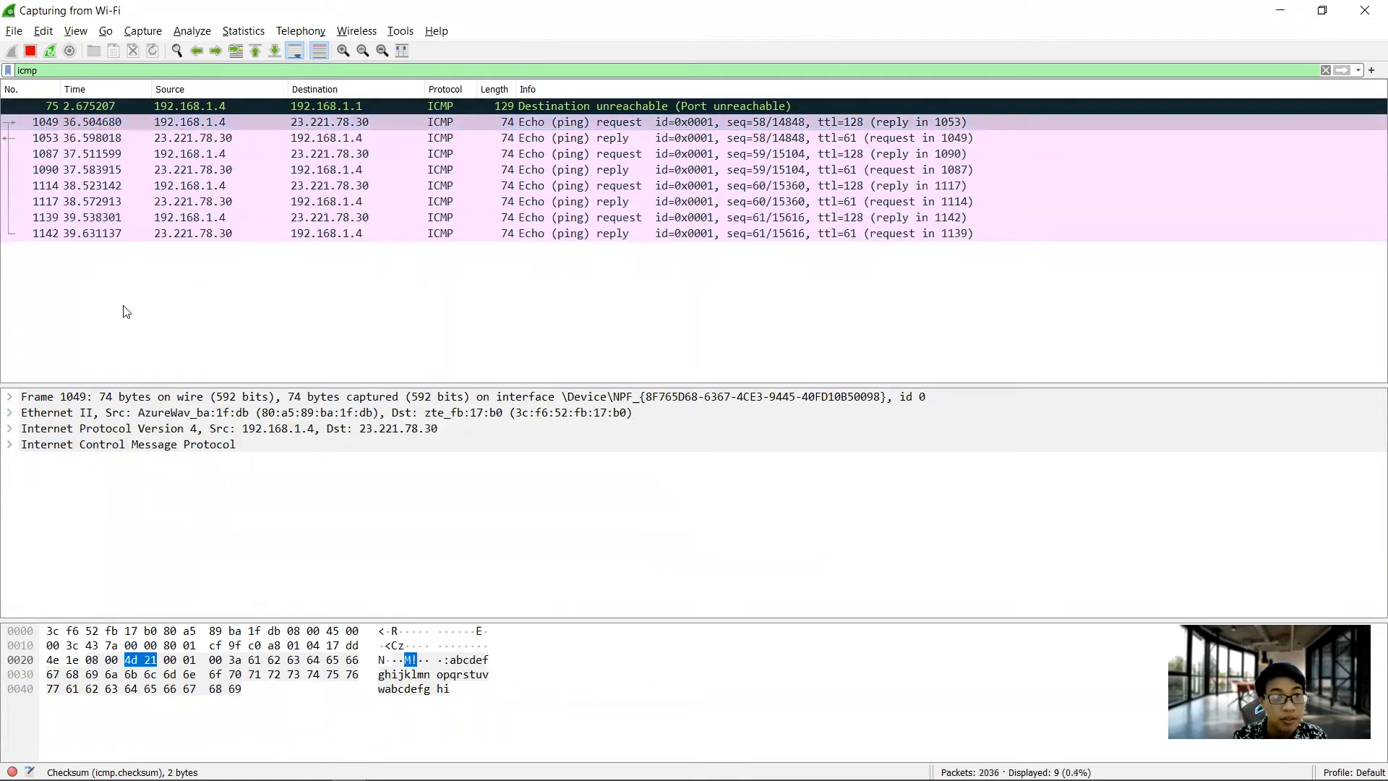
click(258, 132)
click(258, 127)
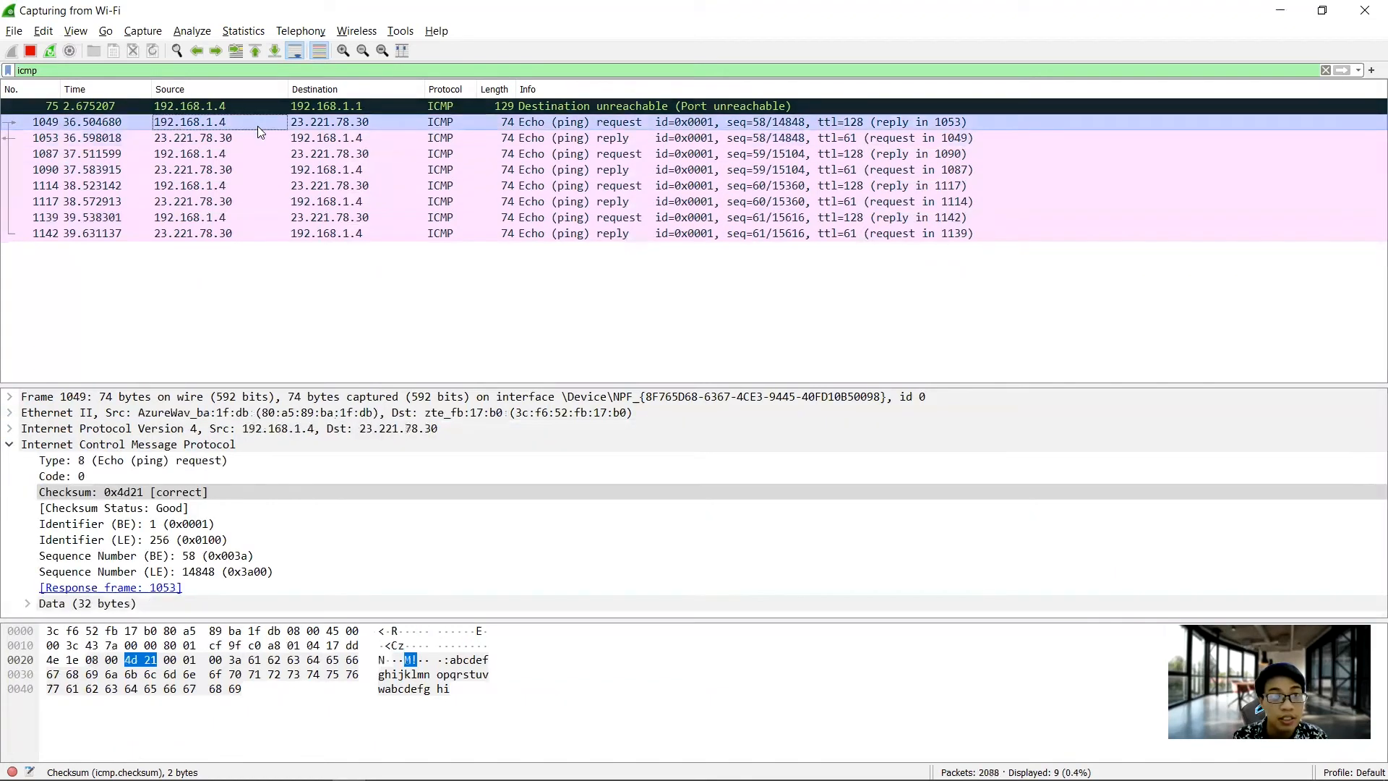
click(10, 445)
click(10, 414)
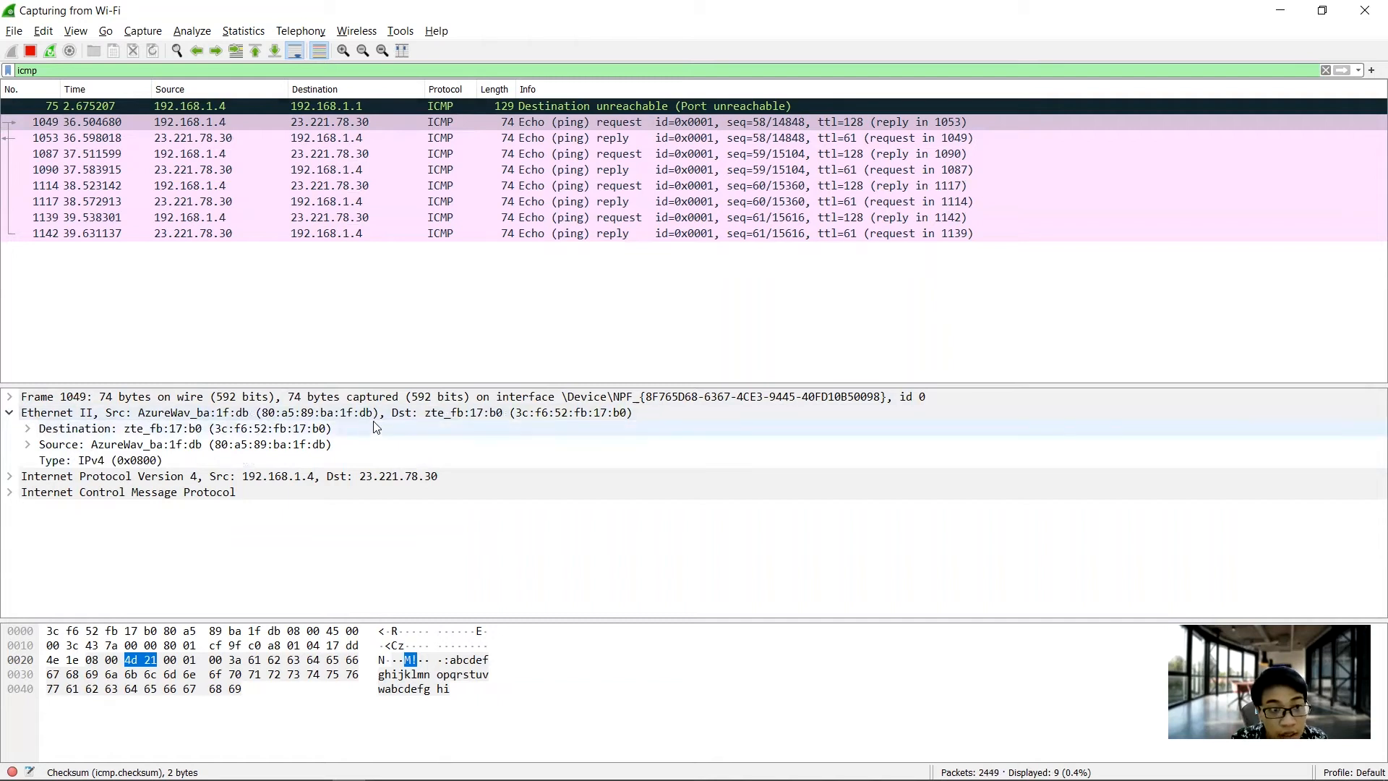
Step: In the Word lab document, replace the Step 7d source MAC placeholder with 80:a5:89:ba:1f:db, copied from an earlier answer
key(alt+Tab)
scroll(425, 318, up, 7)
scroll(425, 318, up, 6)
drag(484, 281, 347, 283)
scroll(638, 376, down, 15)
scroll(475, 357, up, 3)
scroll(476, 357, up, 3)
click(439, 306)
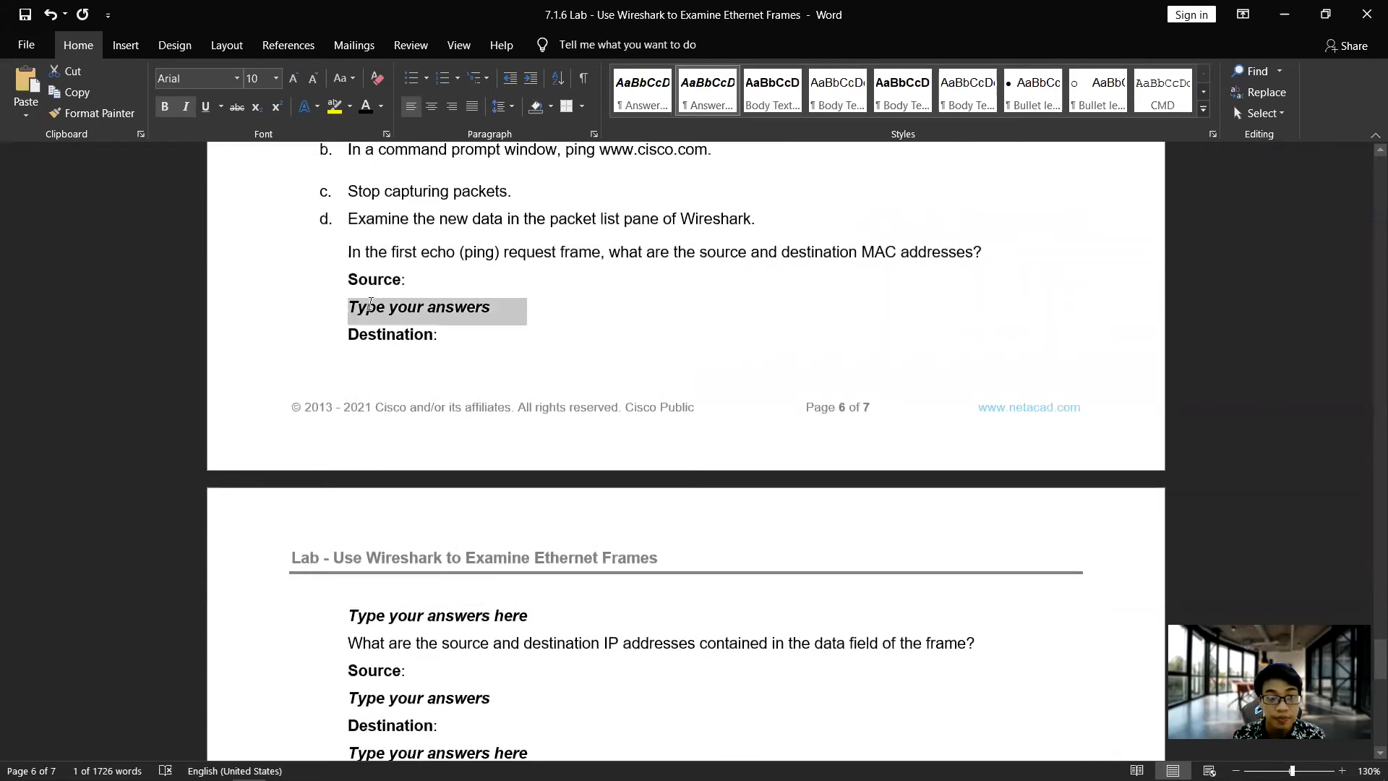
key(ctrl+v)
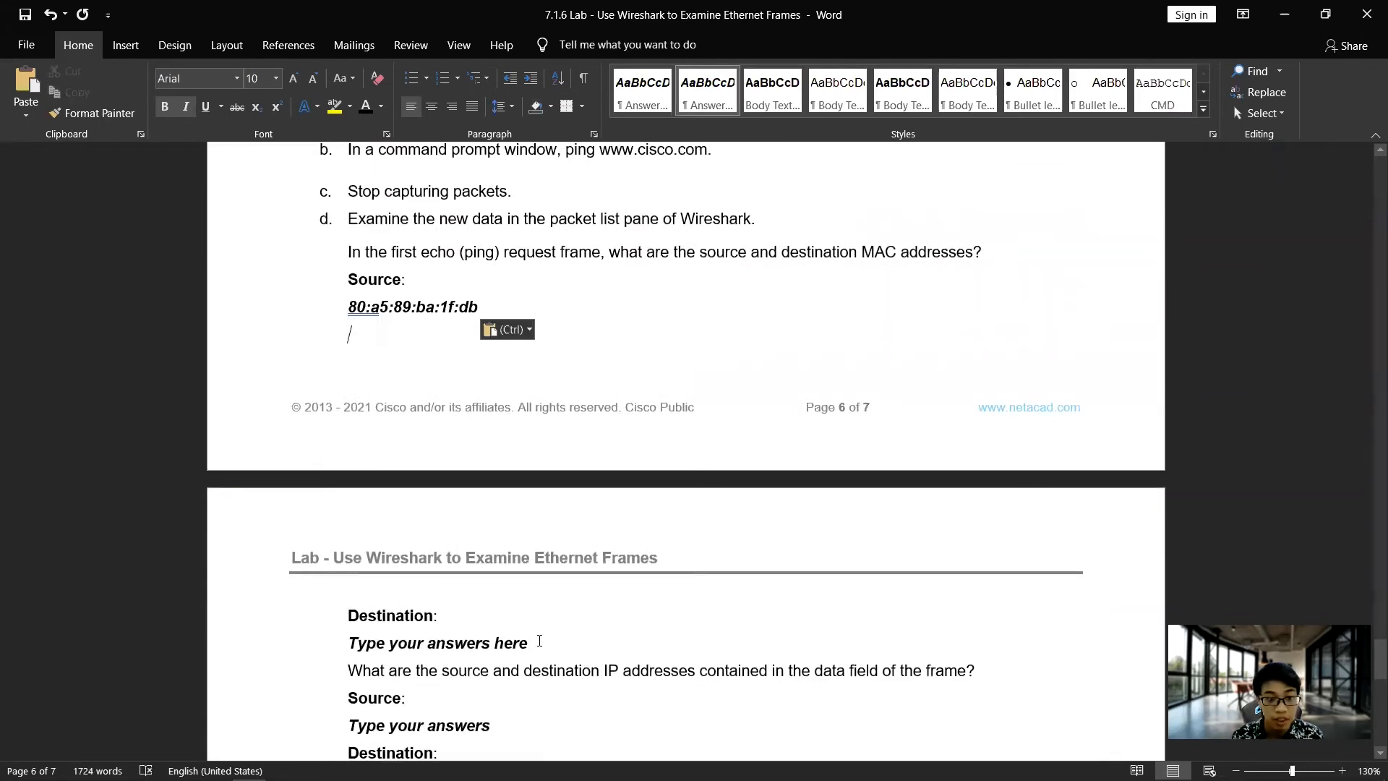
Step: Select the Step 7d destination MAC placeholder and check the Ethernet II addresses of echo request frame 1049 in Wireshark
click(539, 641)
scroll(501, 548, down, 4)
key(alt+Tab)
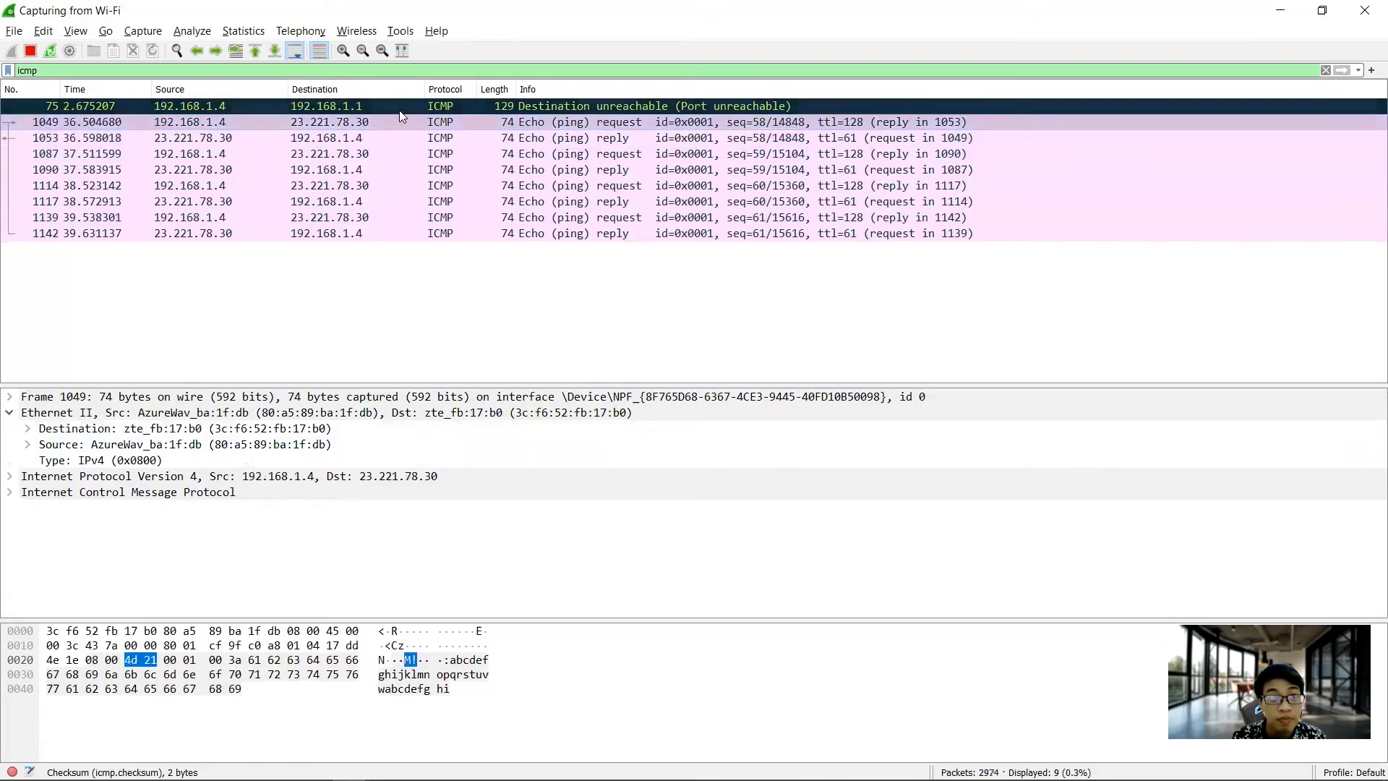
click(325, 119)
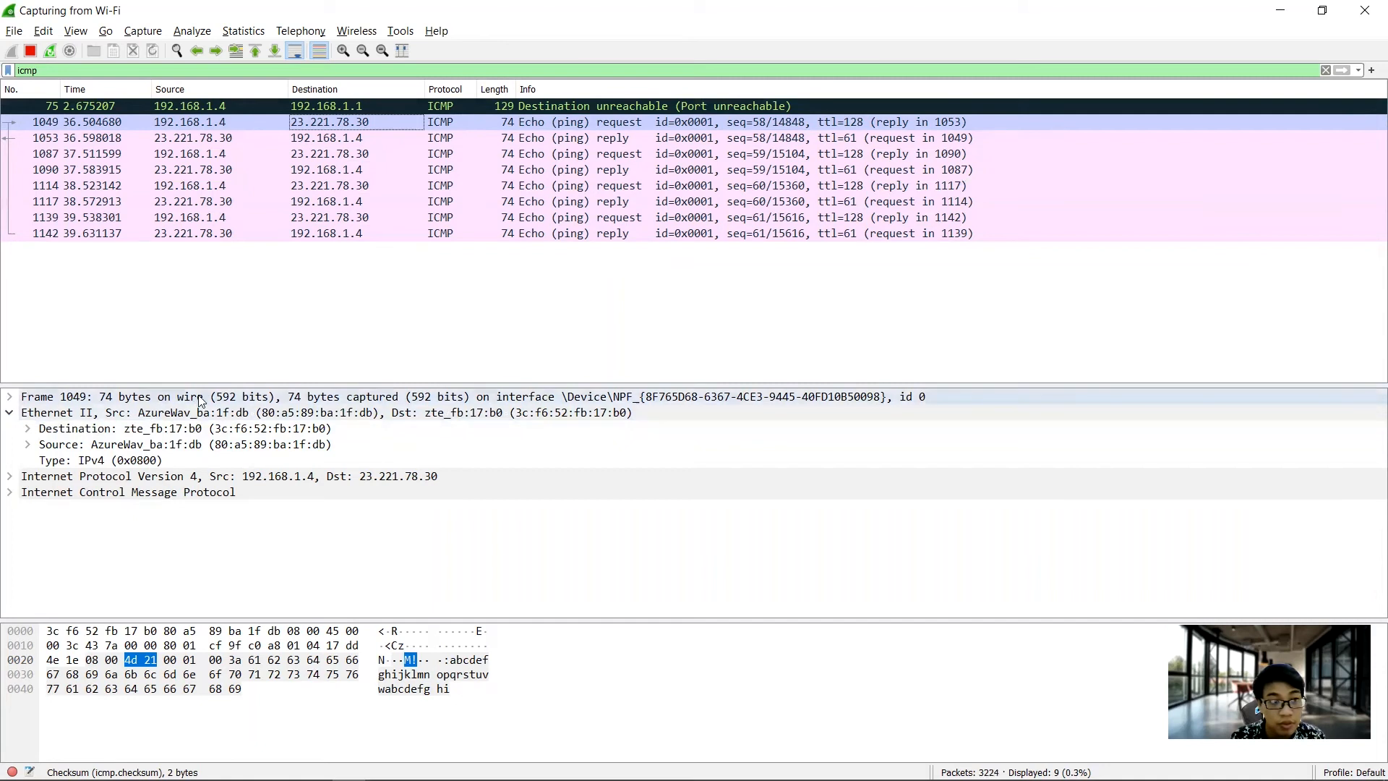
click(216, 137)
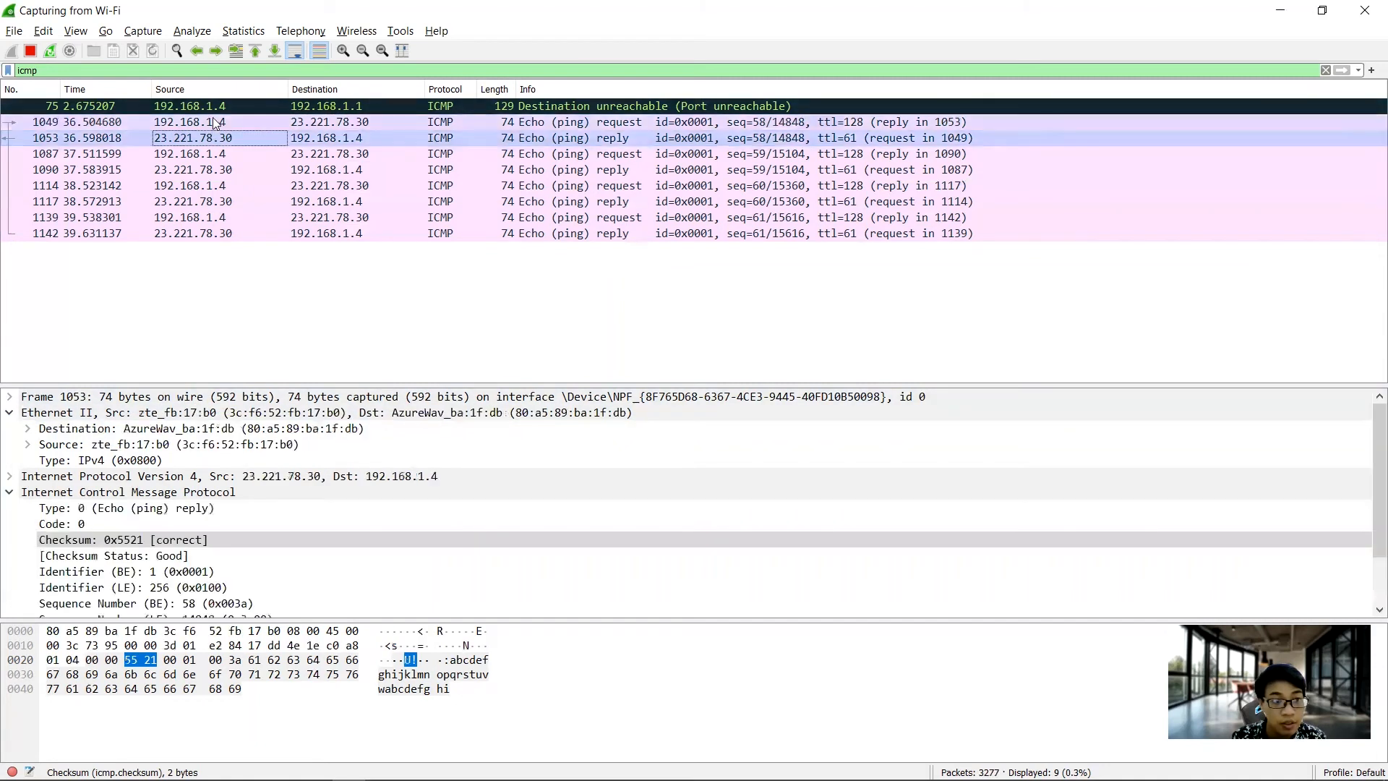
click(215, 123)
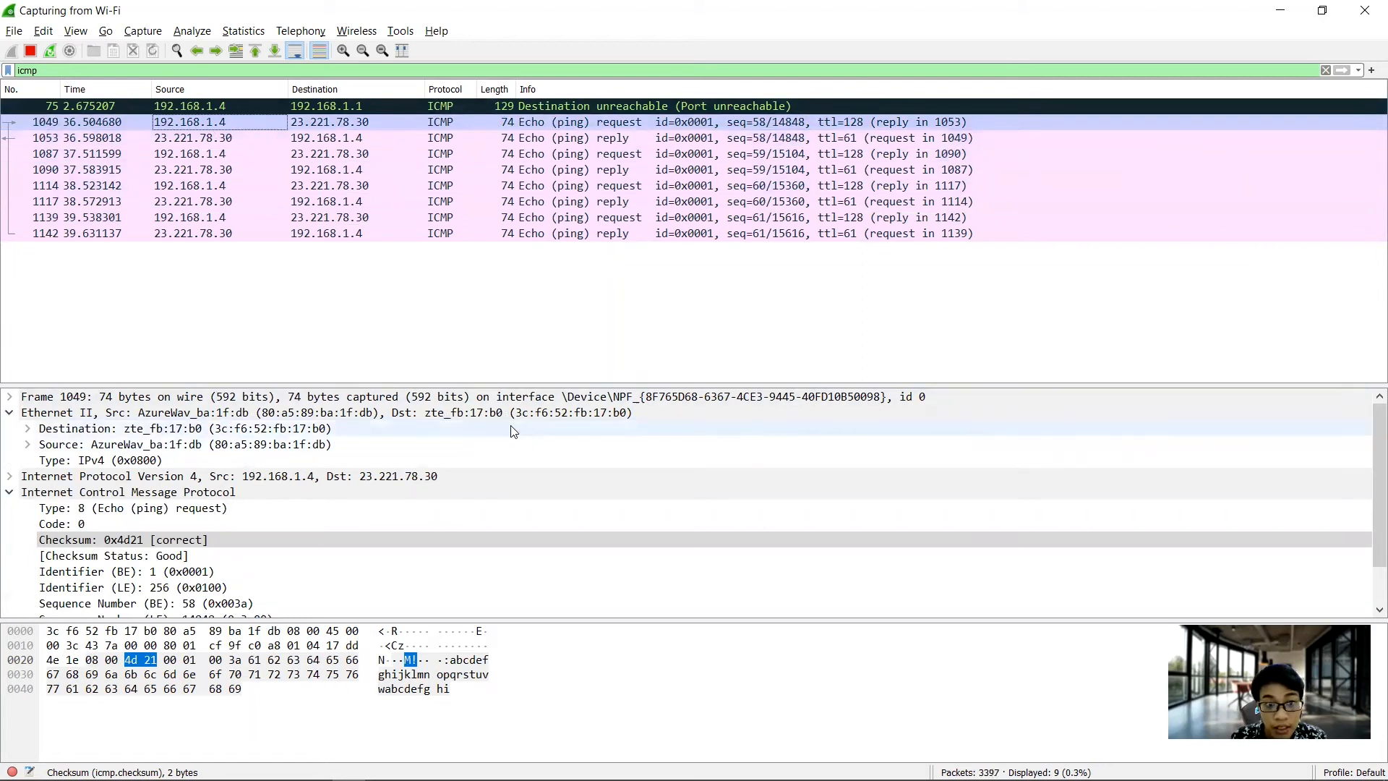
Step: In the Word lab document, replace the Step 7d destination MAC placeholder with 3c:f6:51:fb:17:b0, rechecking the address in Wireshark while entering it
key(alt+Tab)
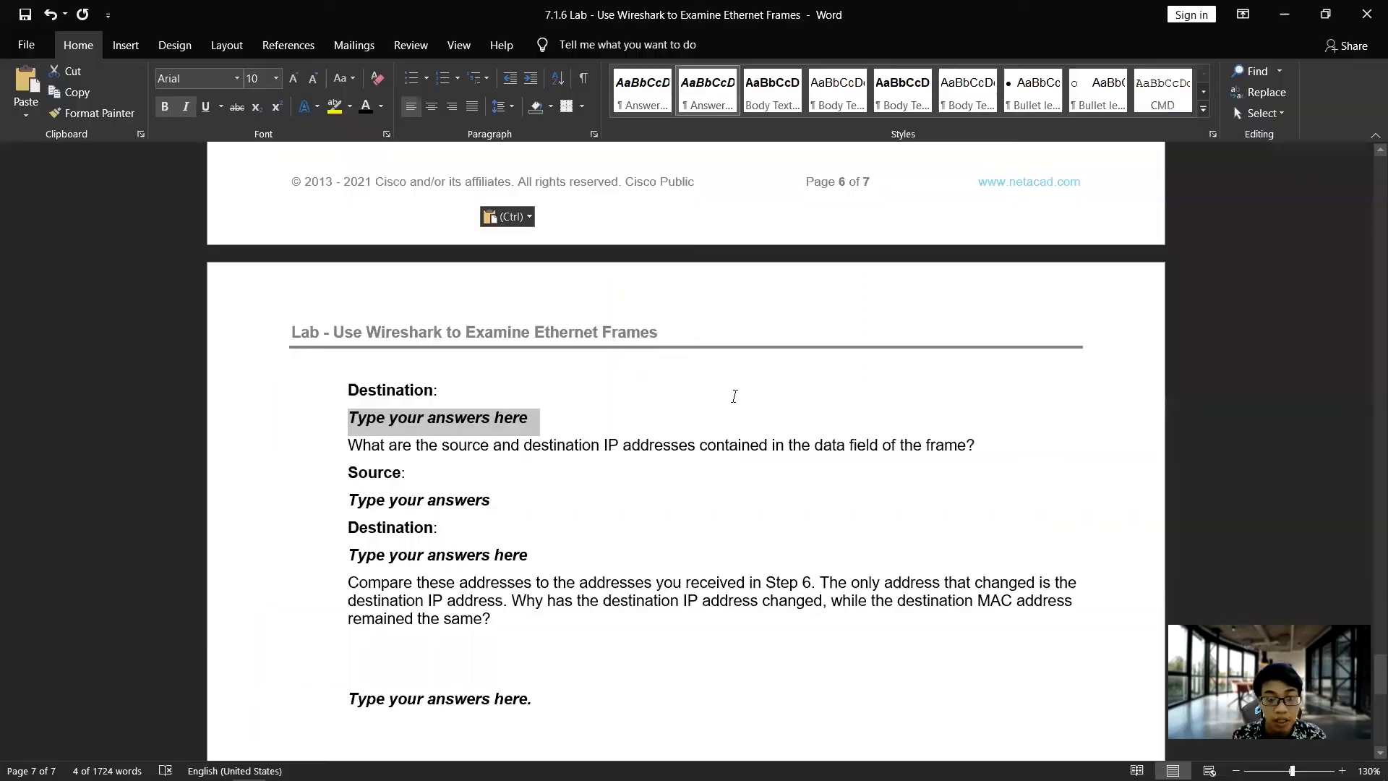
text(3c)
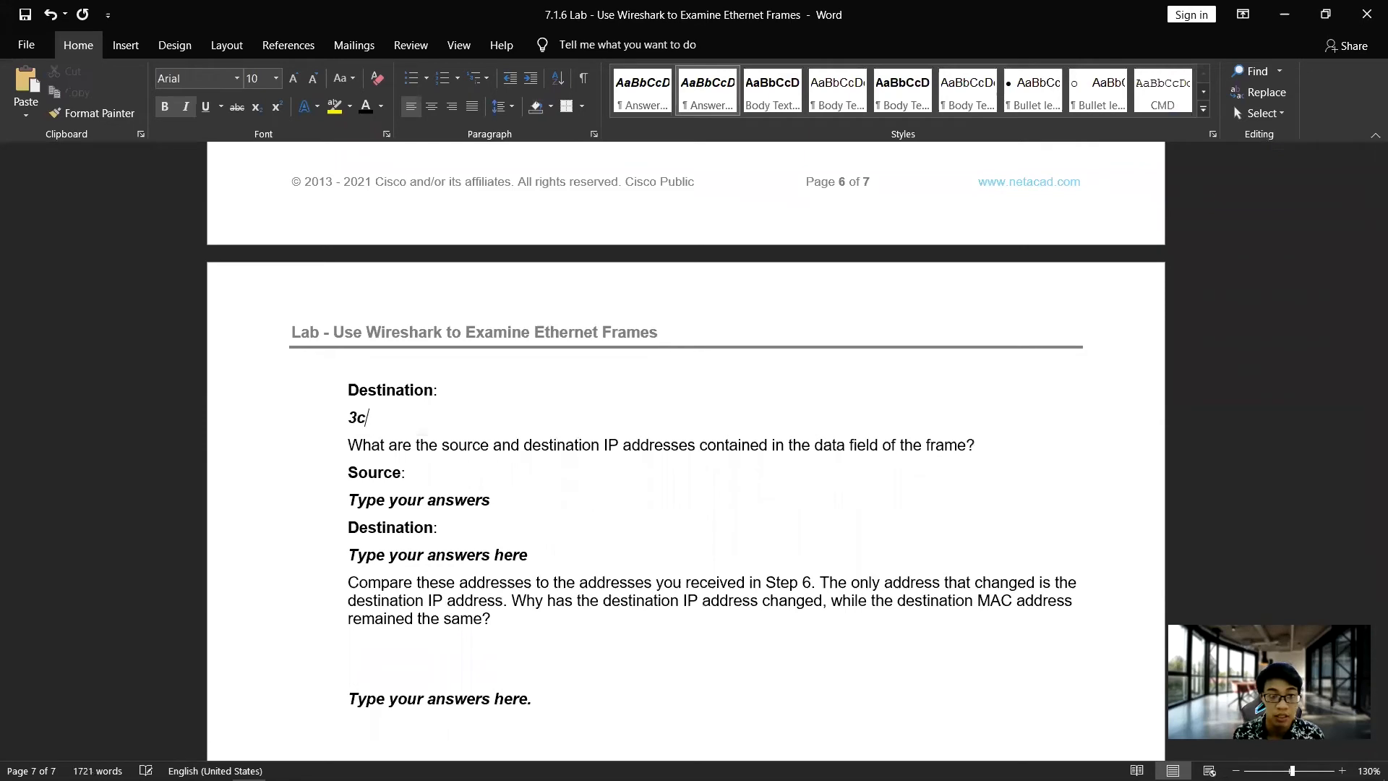
text(:f)
text(6:)
text(52:)
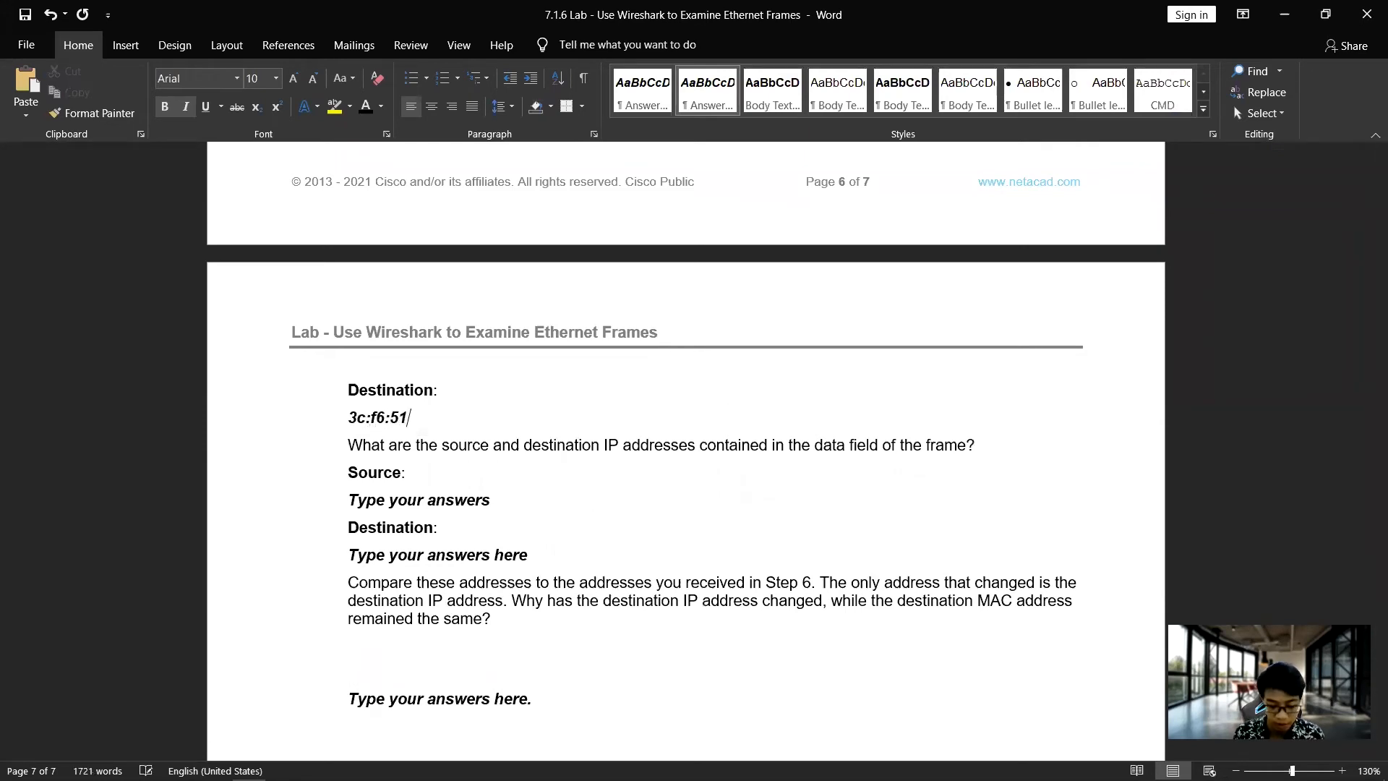
key(alt+Tab)
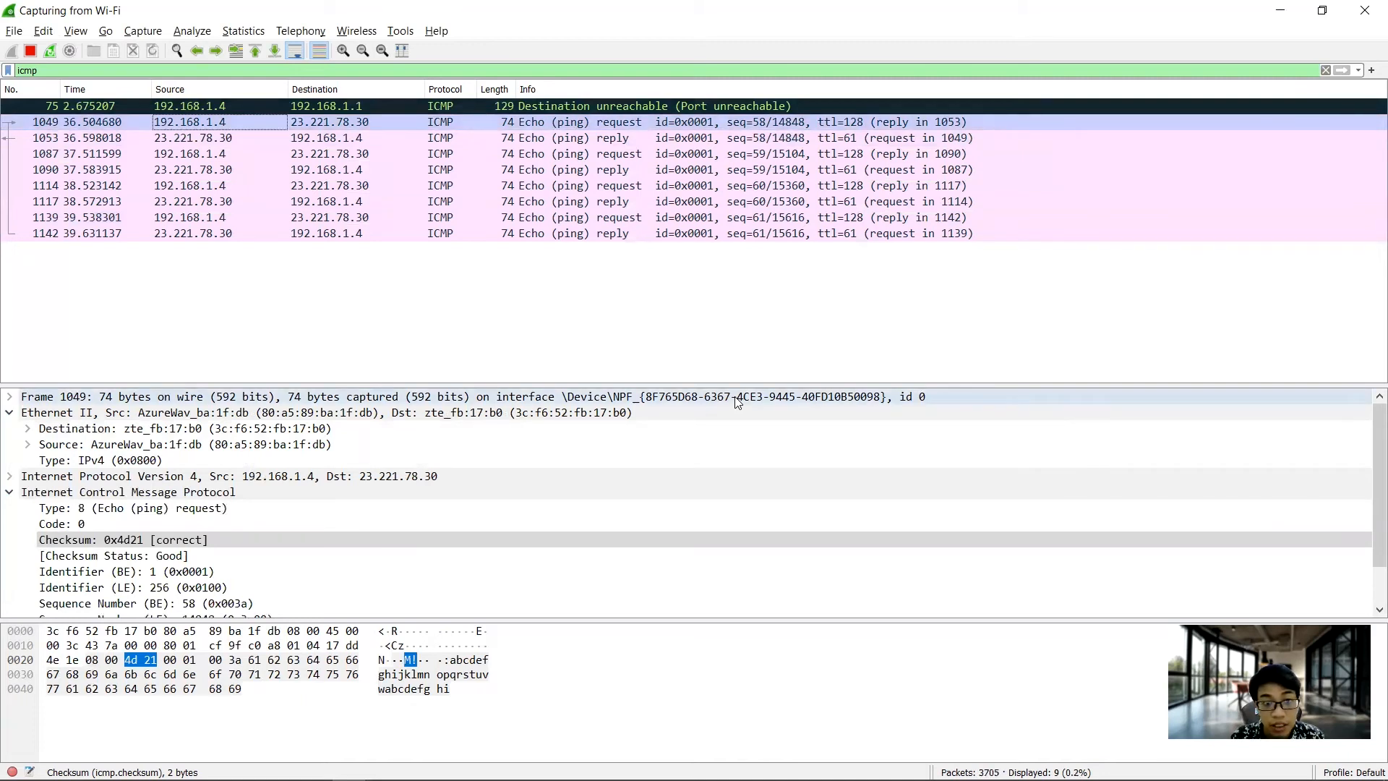
key(alt+Tab)
text(fb:17)
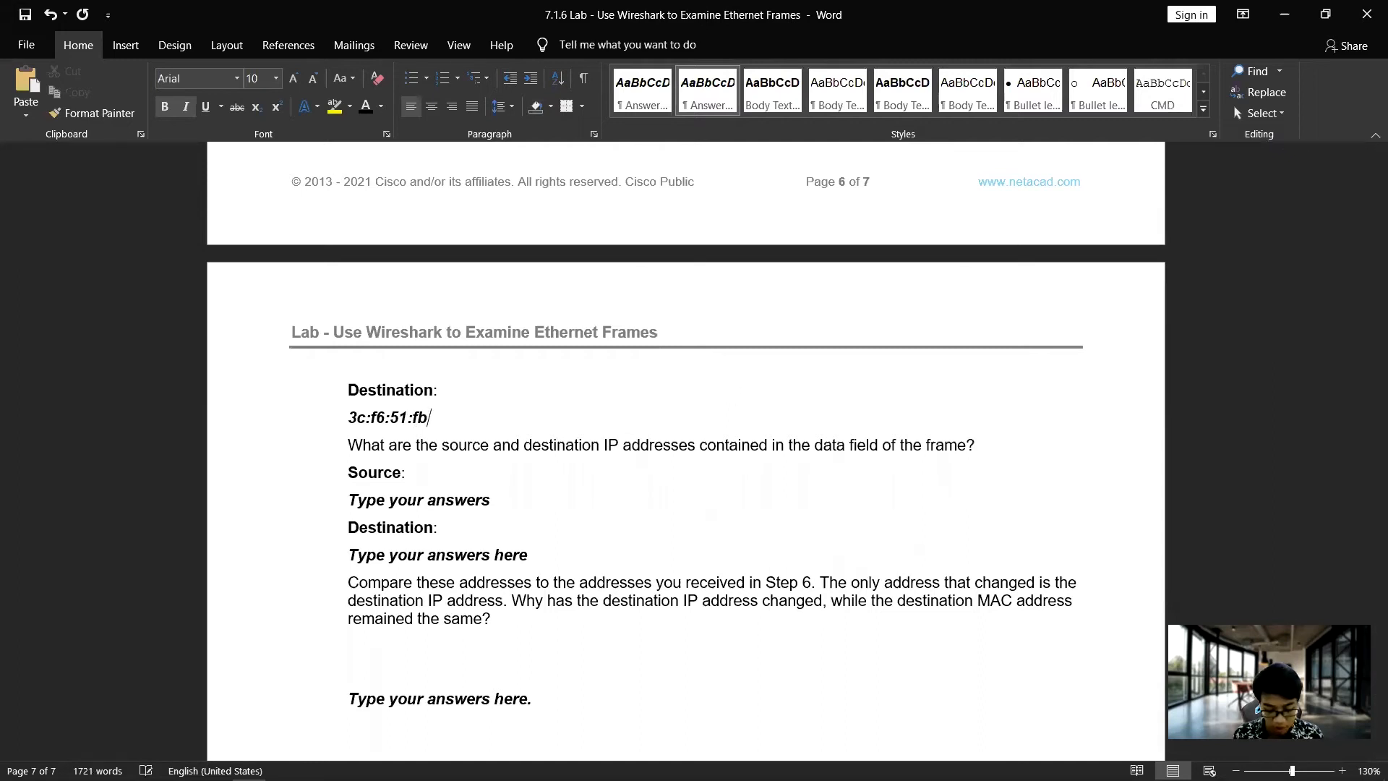
text(:b0)
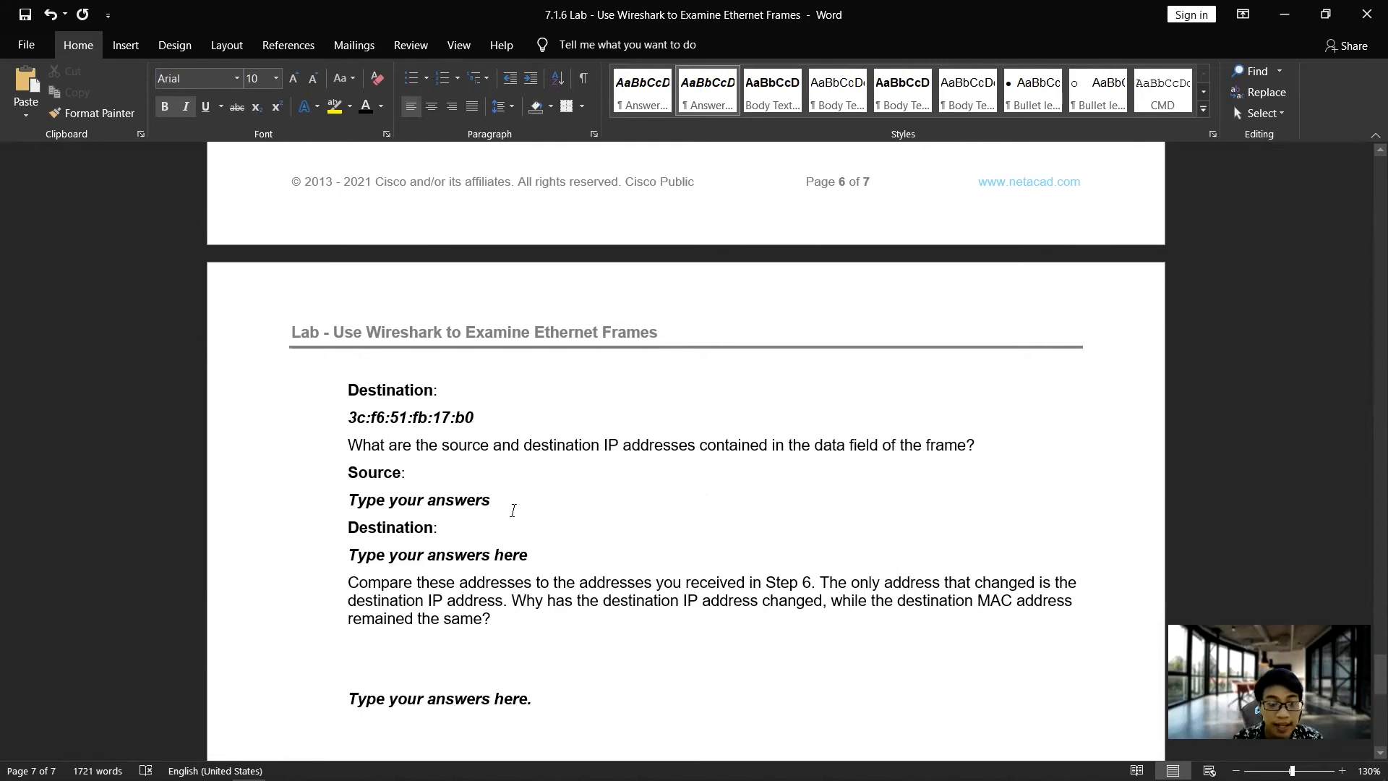
Step: In Wireshark, collapse the Ethernet II and Internet Control Message Protocol sections of frame 1049
key(alt+Tab)
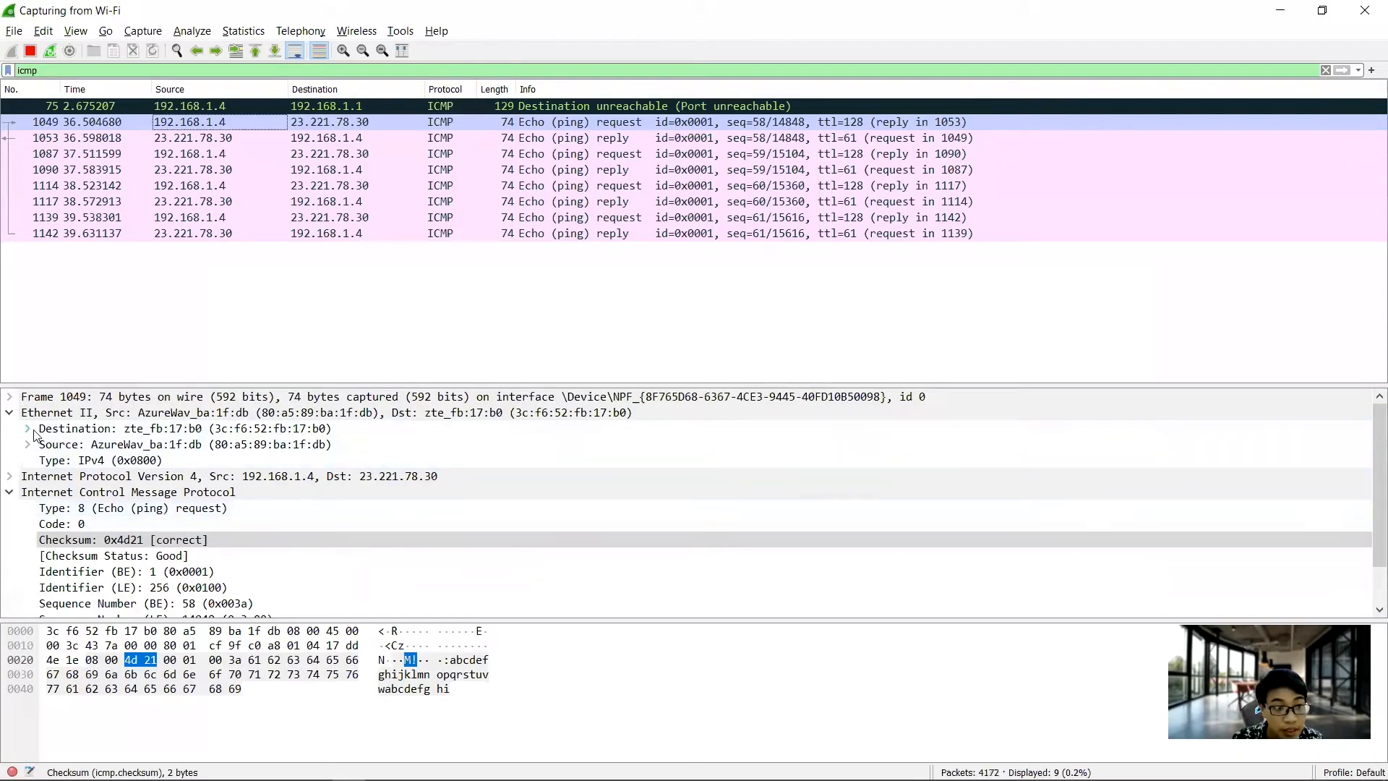
click(9, 412)
click(10, 444)
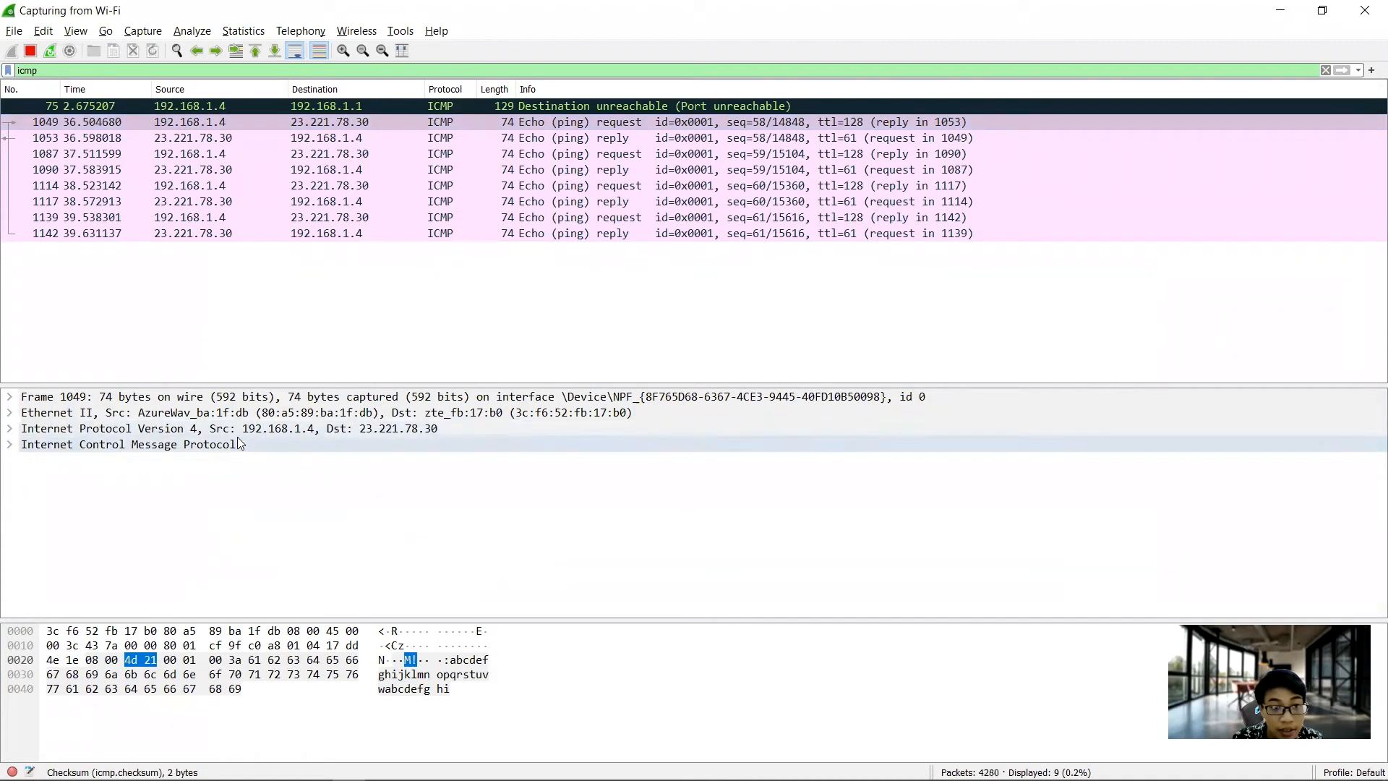
Step: In the Word lab document, replace the Step 7d source IP address placeholder with 192.168.1.4
key(alt+Tab)
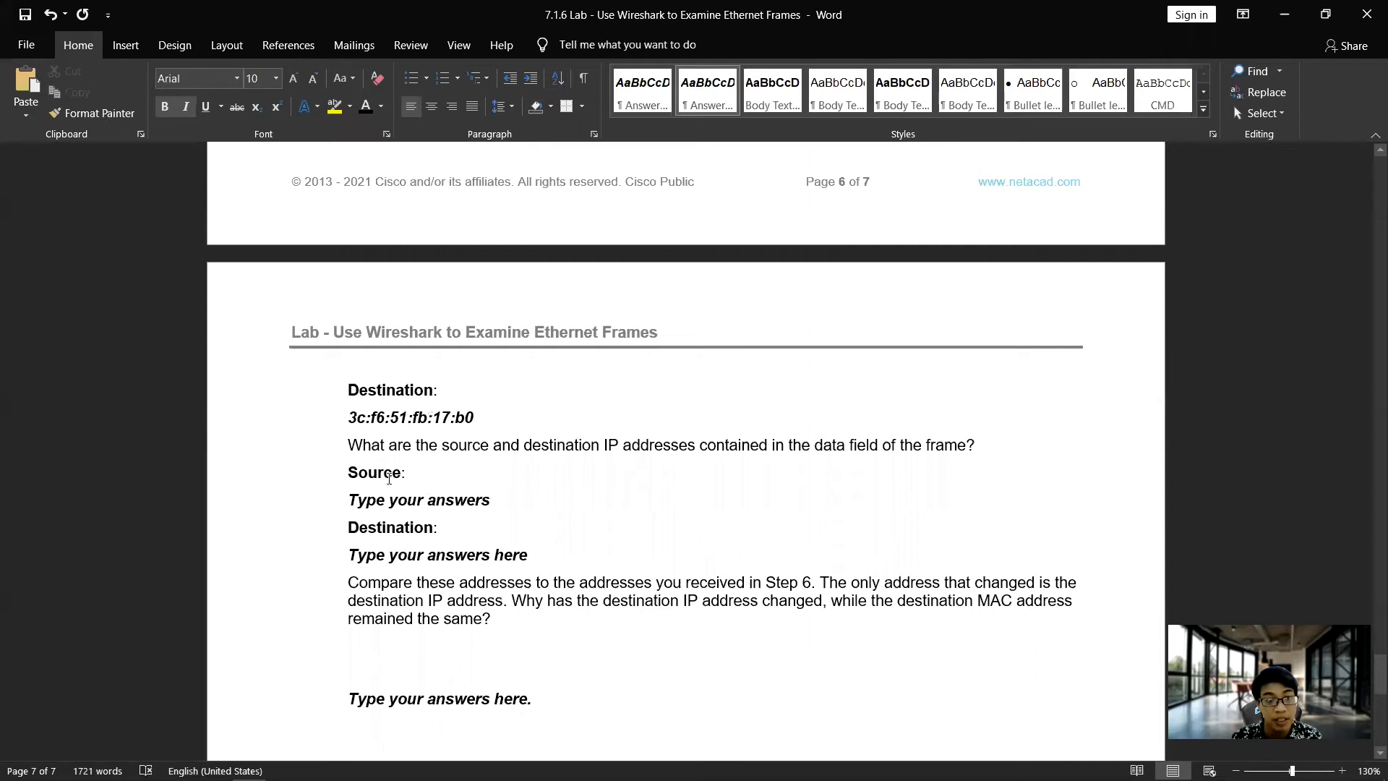
double_click(388, 479)
drag(536, 504, 366, 508)
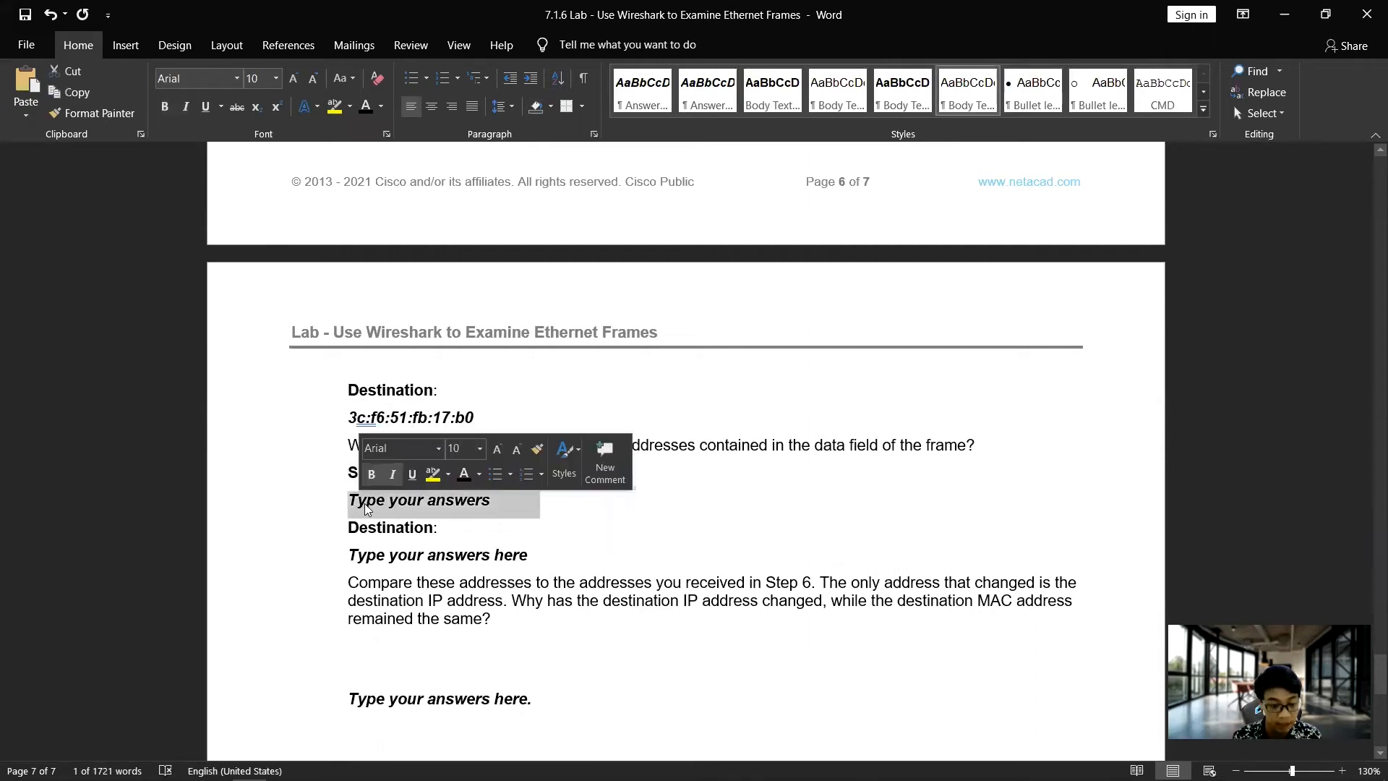
text(1292)
key(BackSpace)
key(BackSpace)
key(BackSpace)
text(92.168.1)
key(BackSpace)
text(.1.4)
Step: Look up frame 1049's destination IP in Wireshark and replace the destination IP placeholder in Word with 23.221.78.30
drag(571, 552, 349, 554)
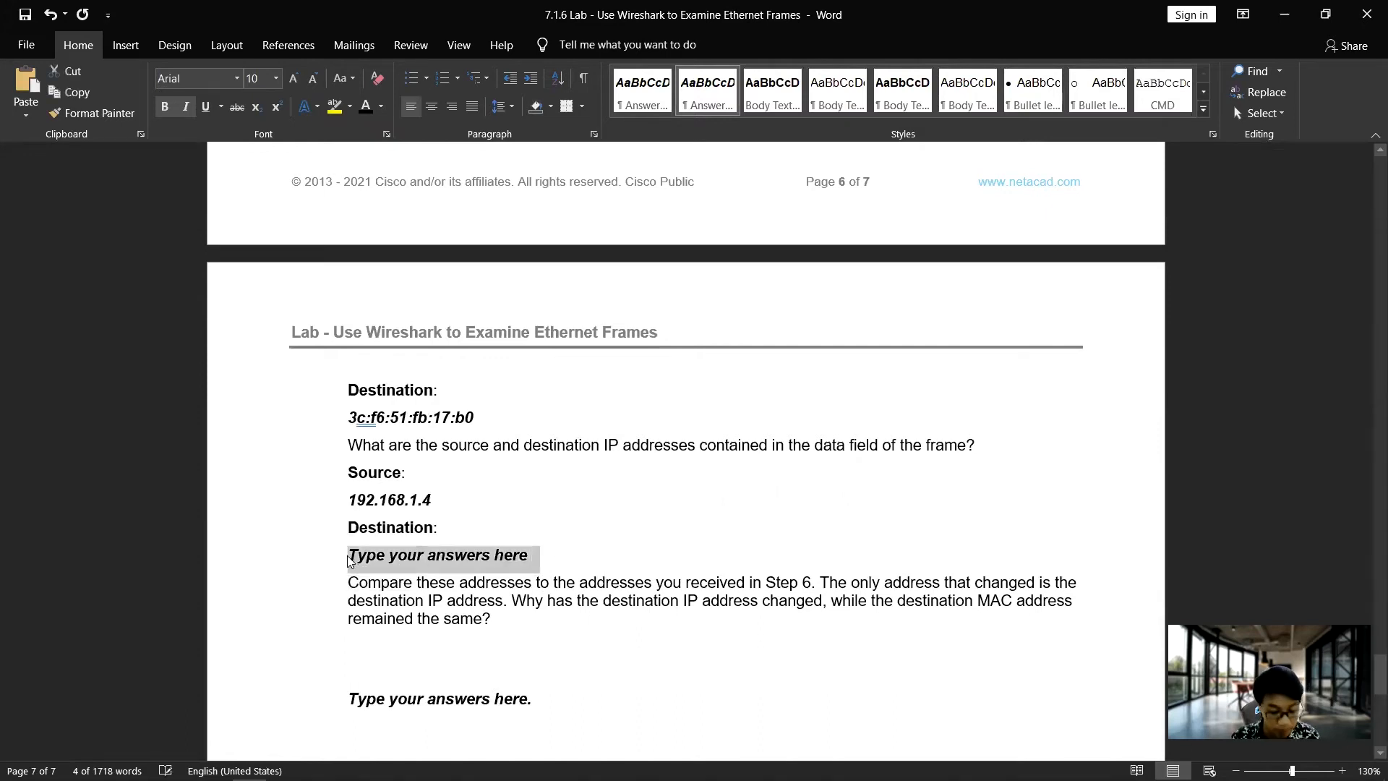
key(alt+Tab)
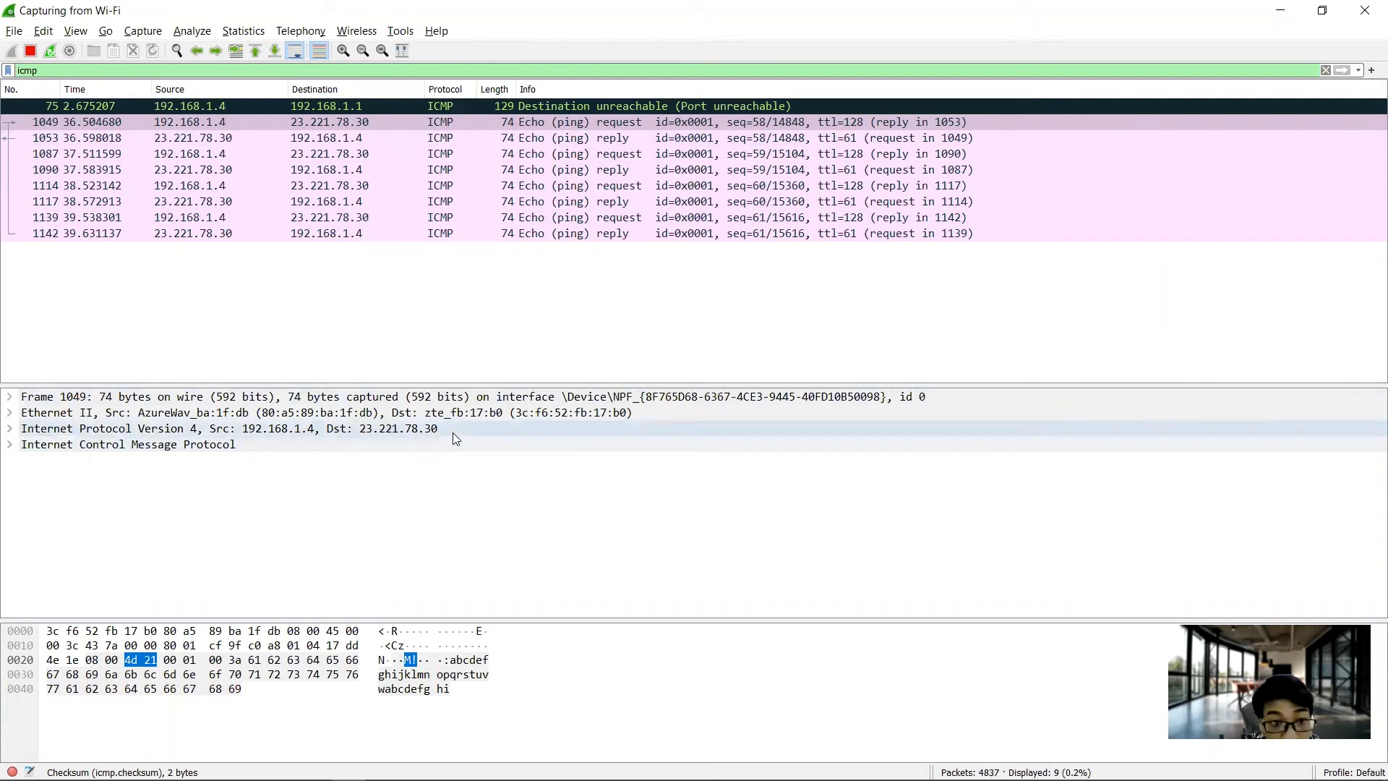
key(alt+Tab)
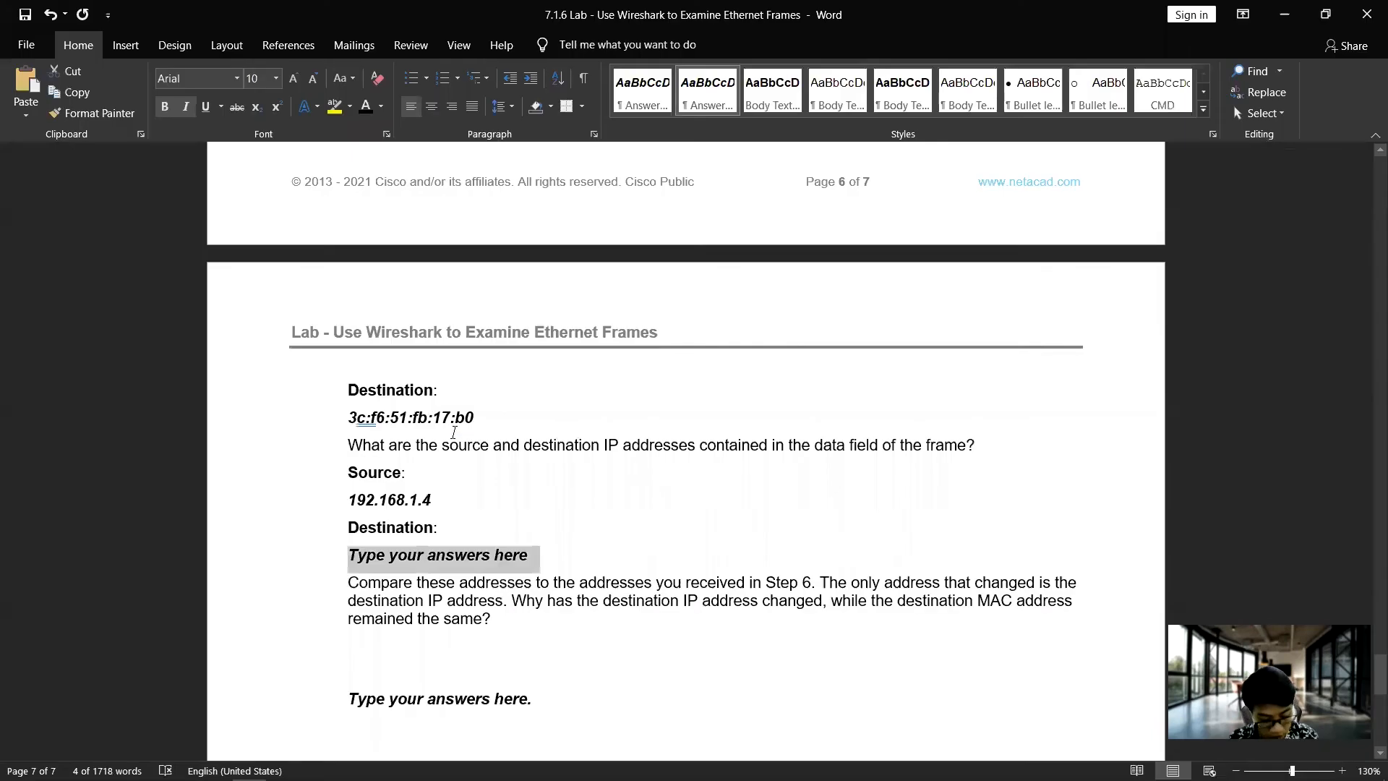
text(23.221.78.30)
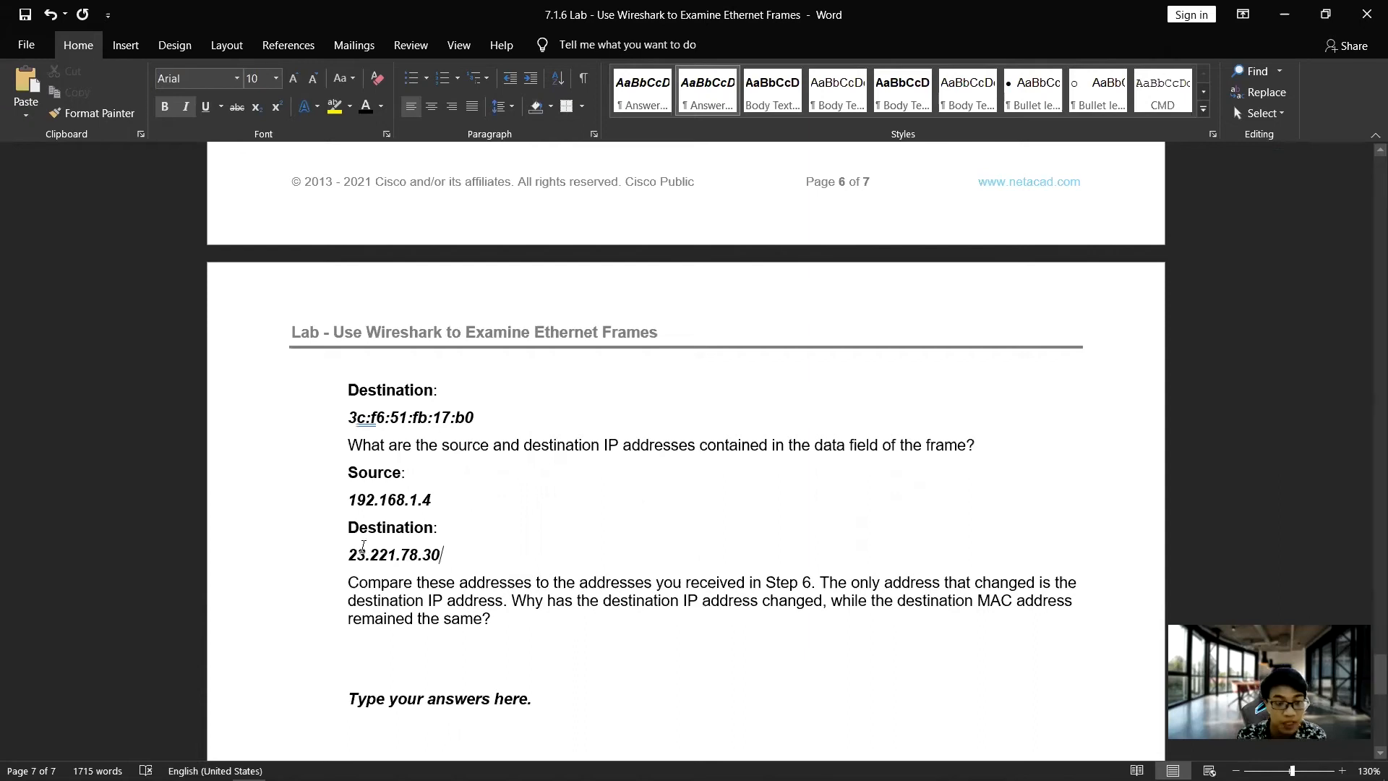
key(alt+Tab)
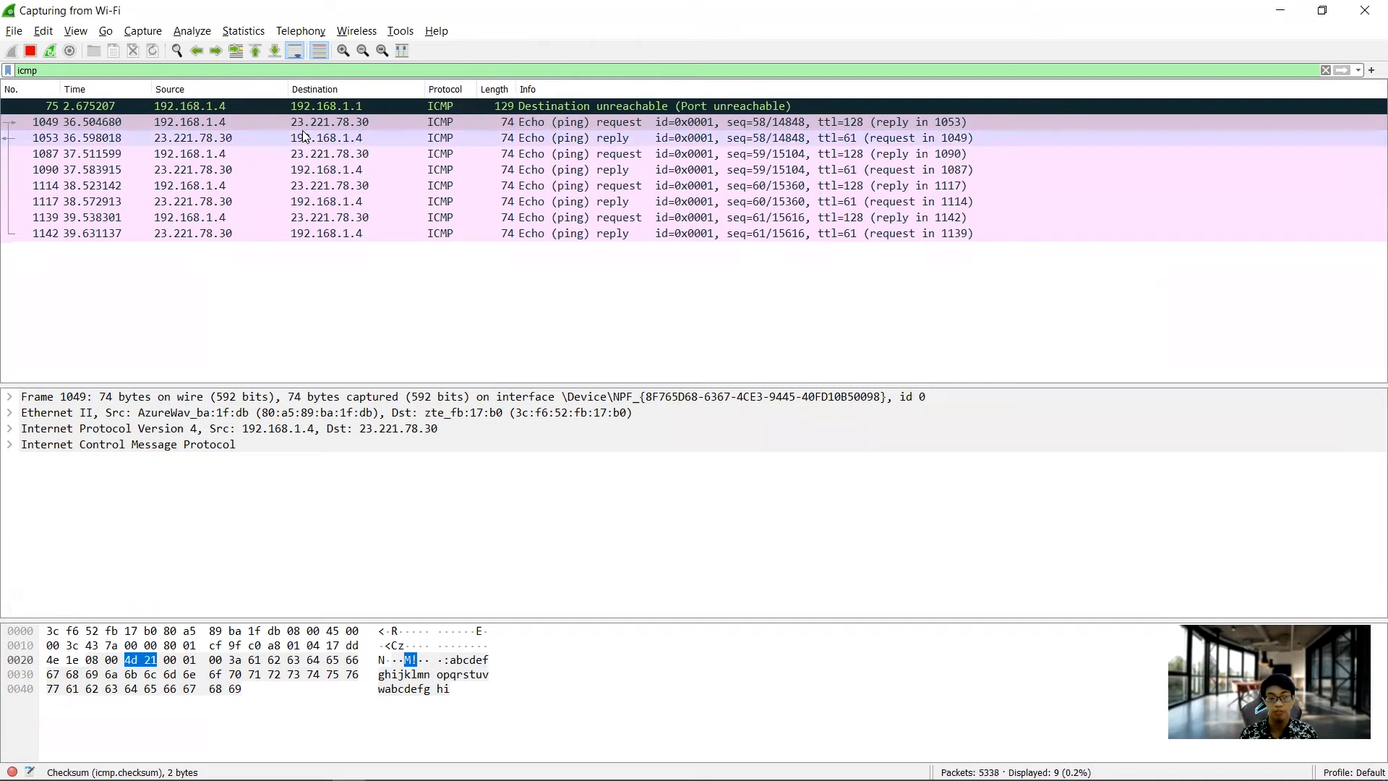
key(alt+Tab)
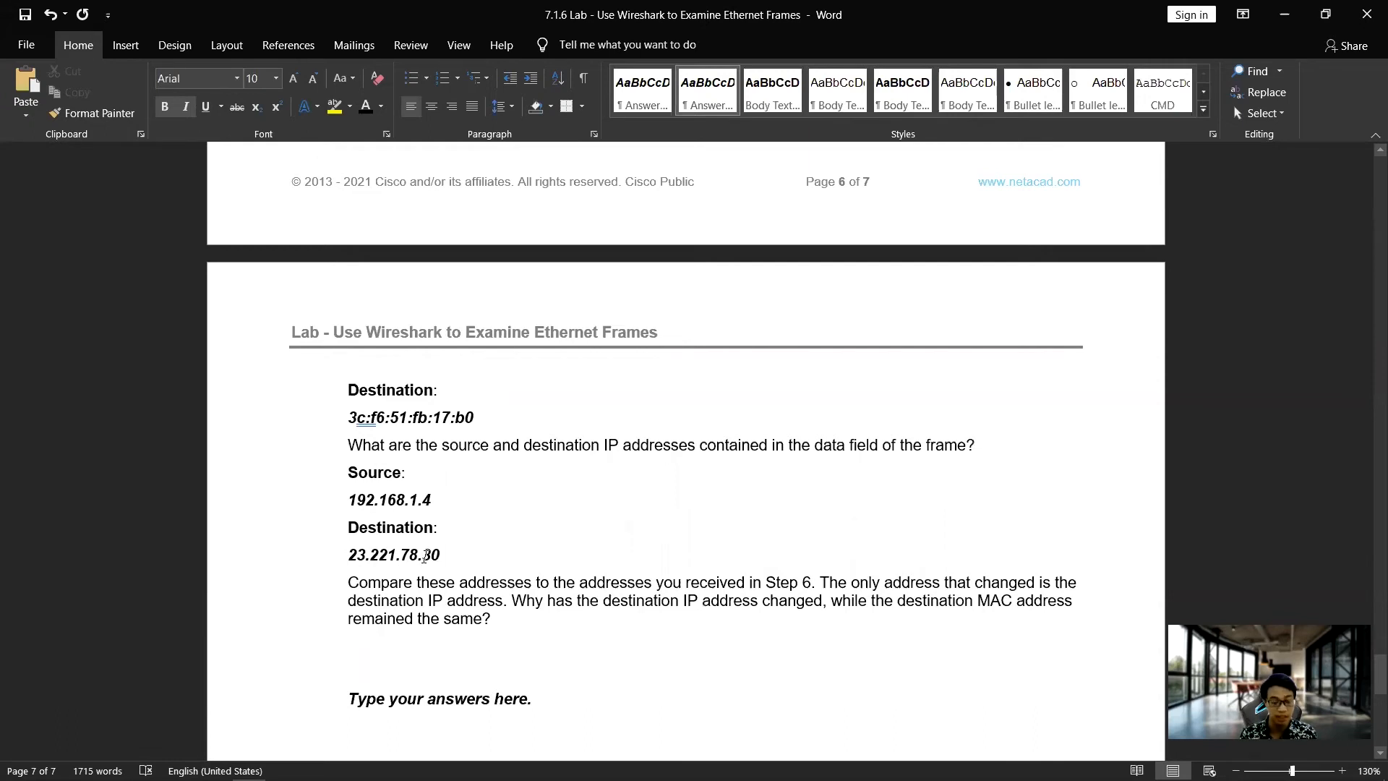
key(alt+Tab)
key(alt+Tab)
key(Tab)
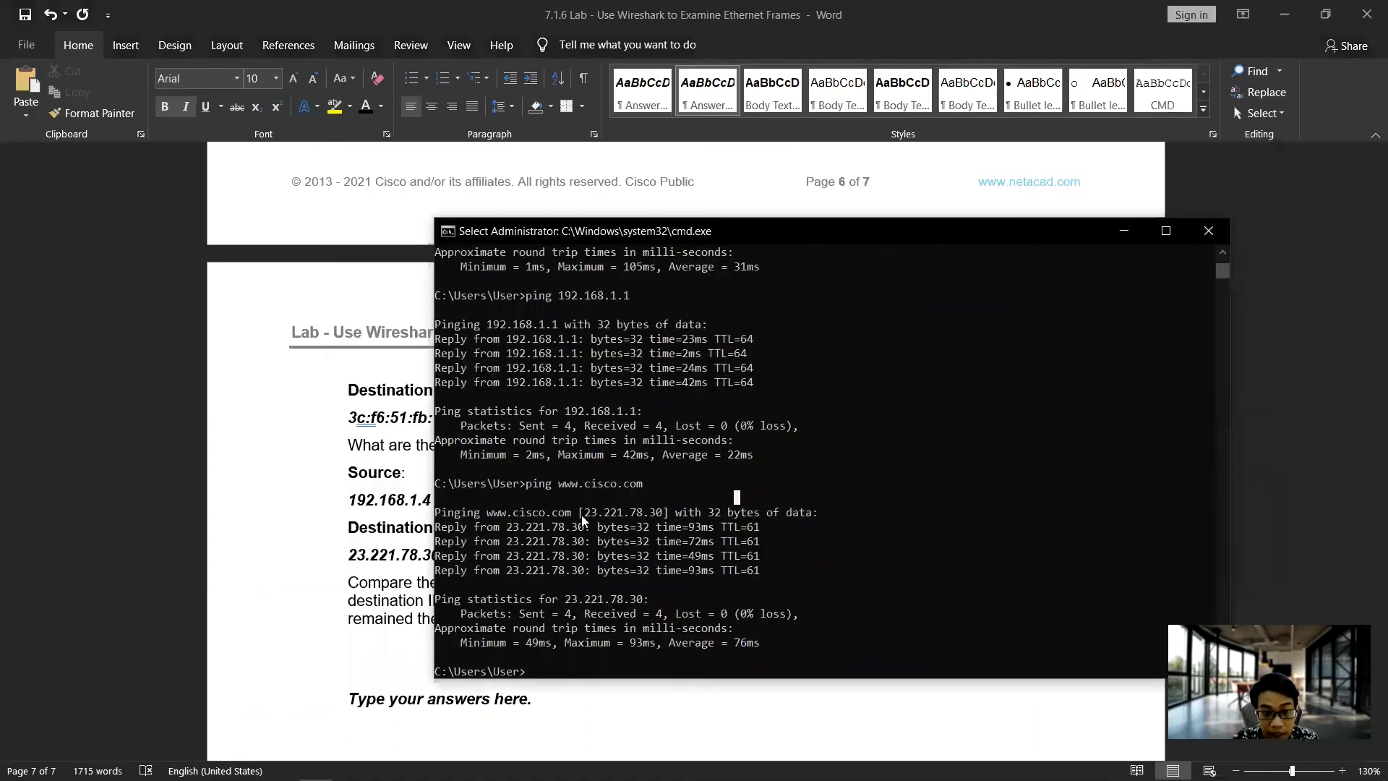
drag(579, 513, 669, 515)
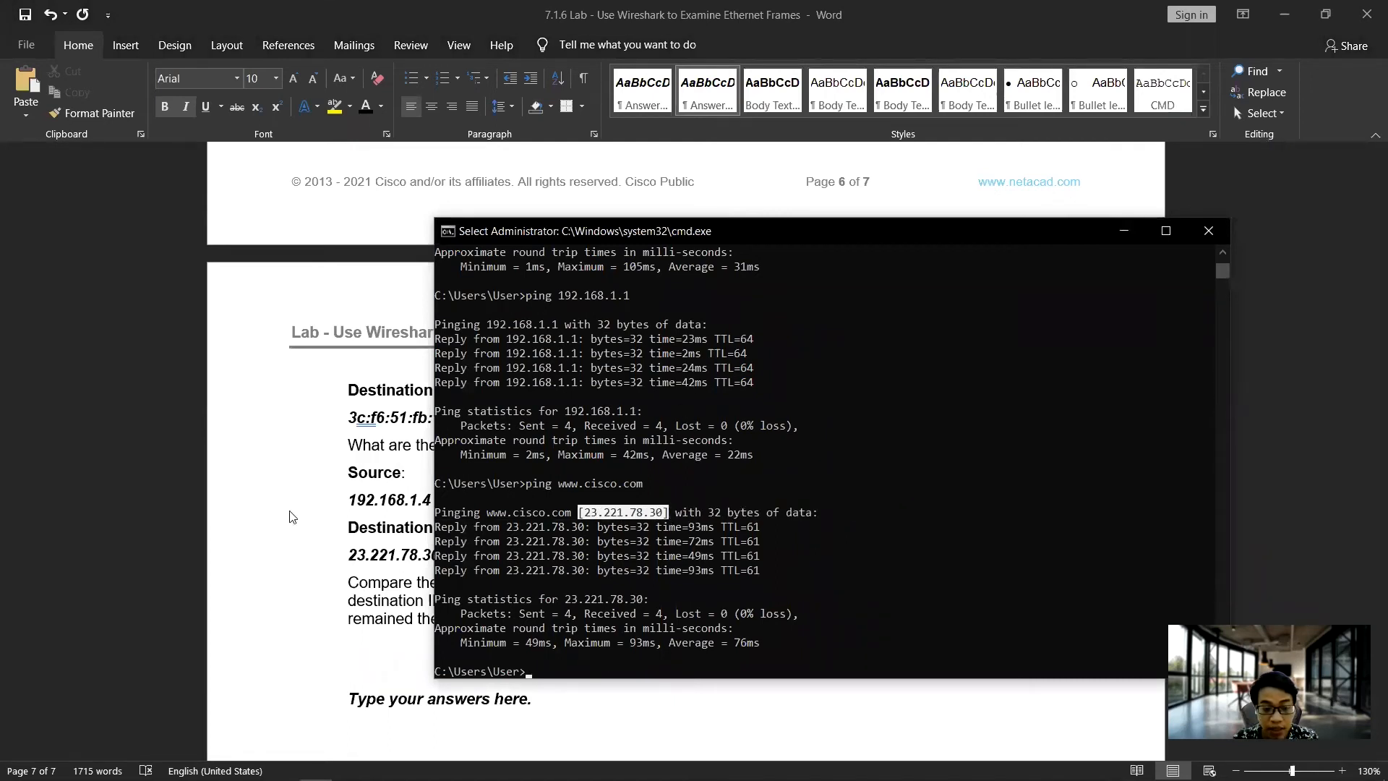
Step: Back in the Word lab document, review the Step 6 MAC and IP address answers against the Step 7 address comparison question
click(160, 556)
scroll(152, 535, down, 3)
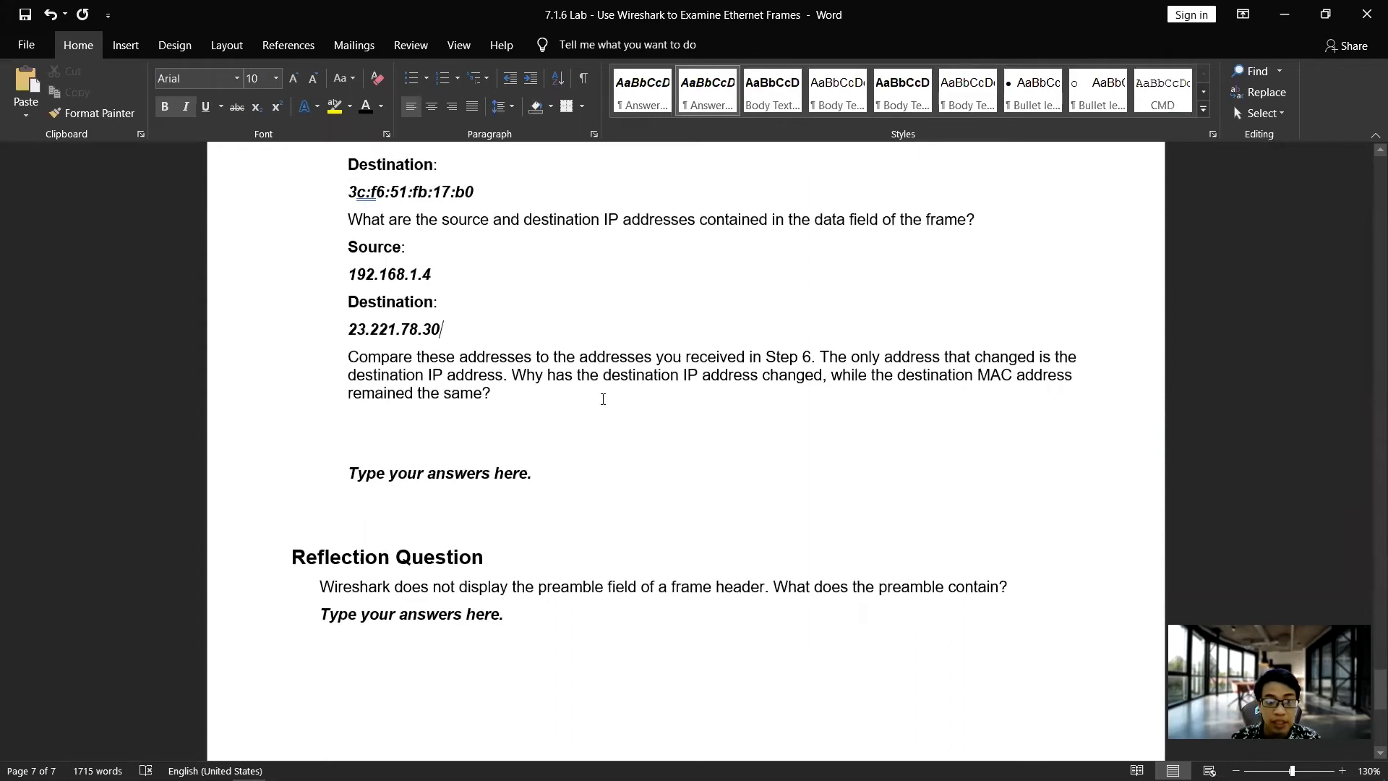
scroll(619, 459, up, 10)
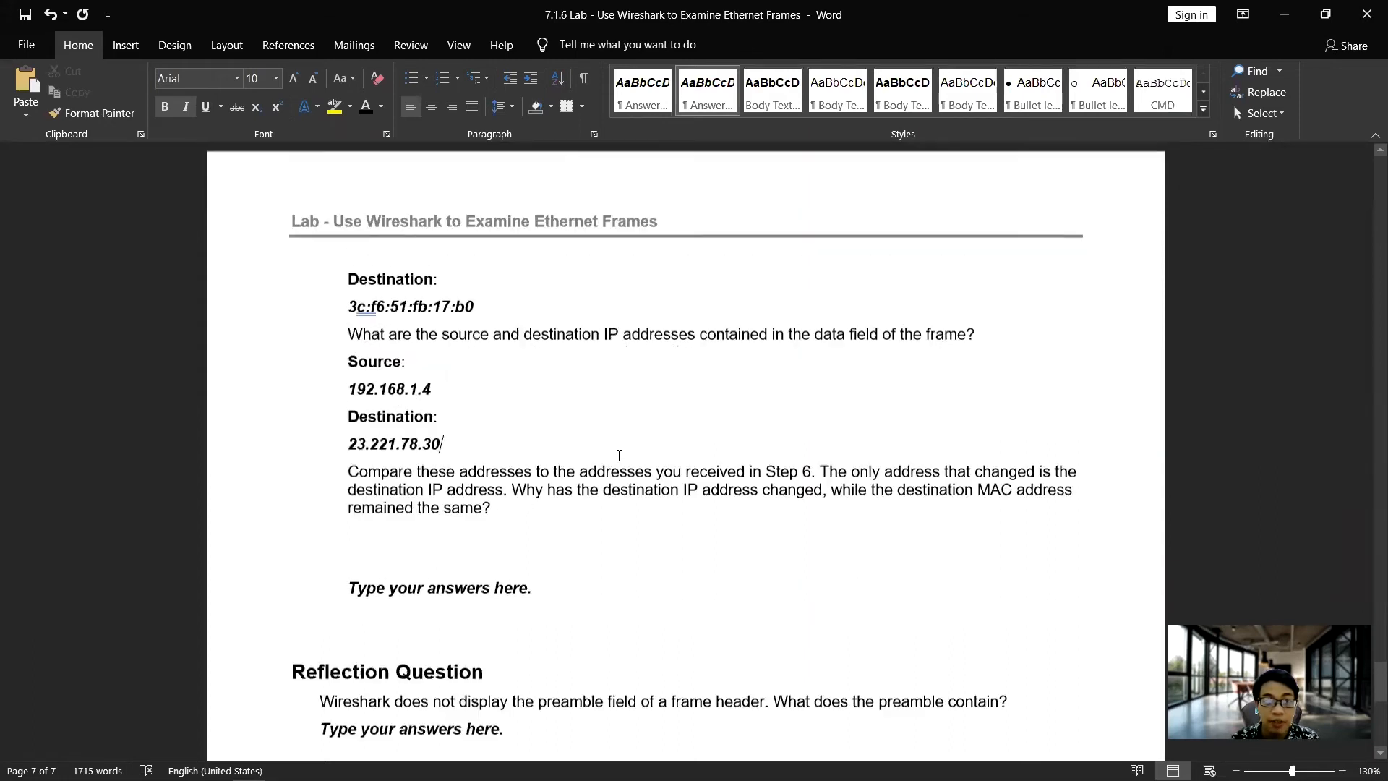
scroll(473, 454, up, 6)
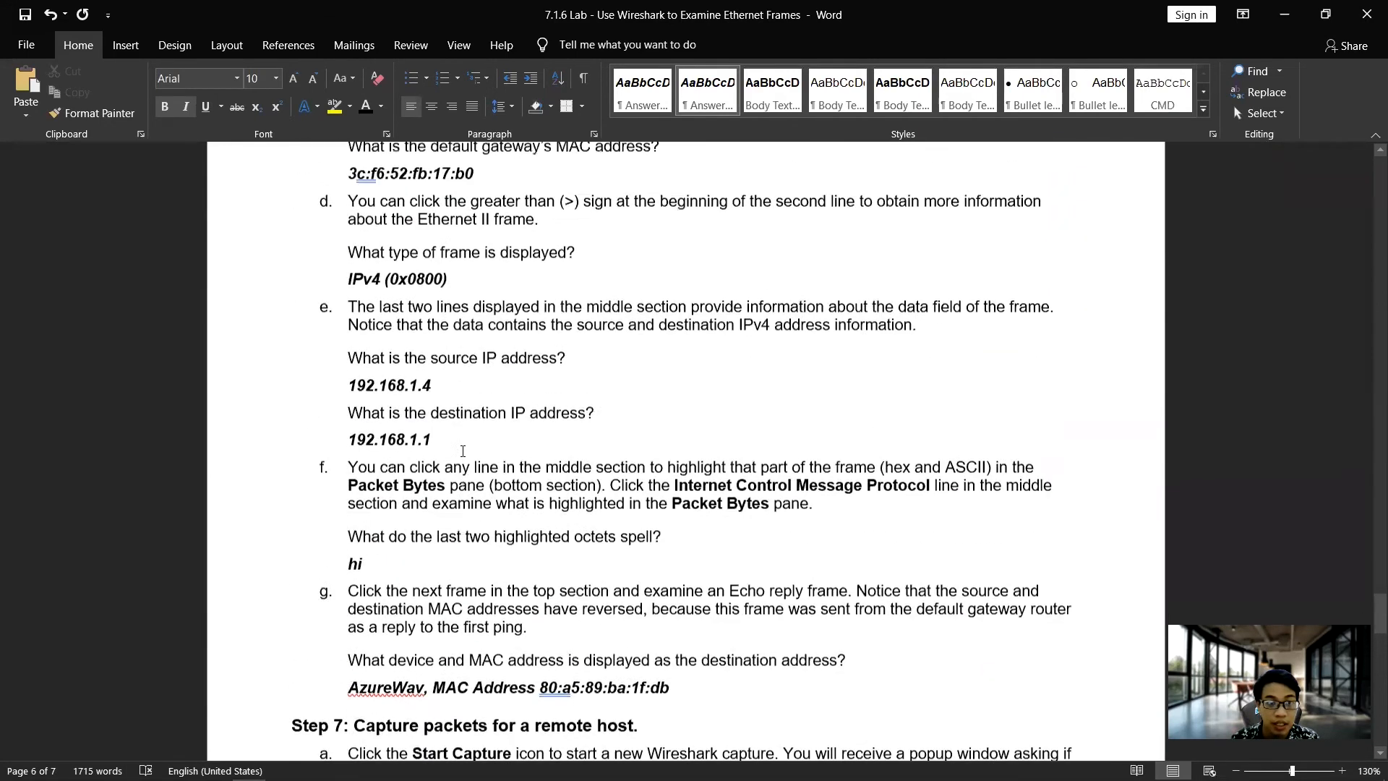
scroll(463, 584, up, 3)
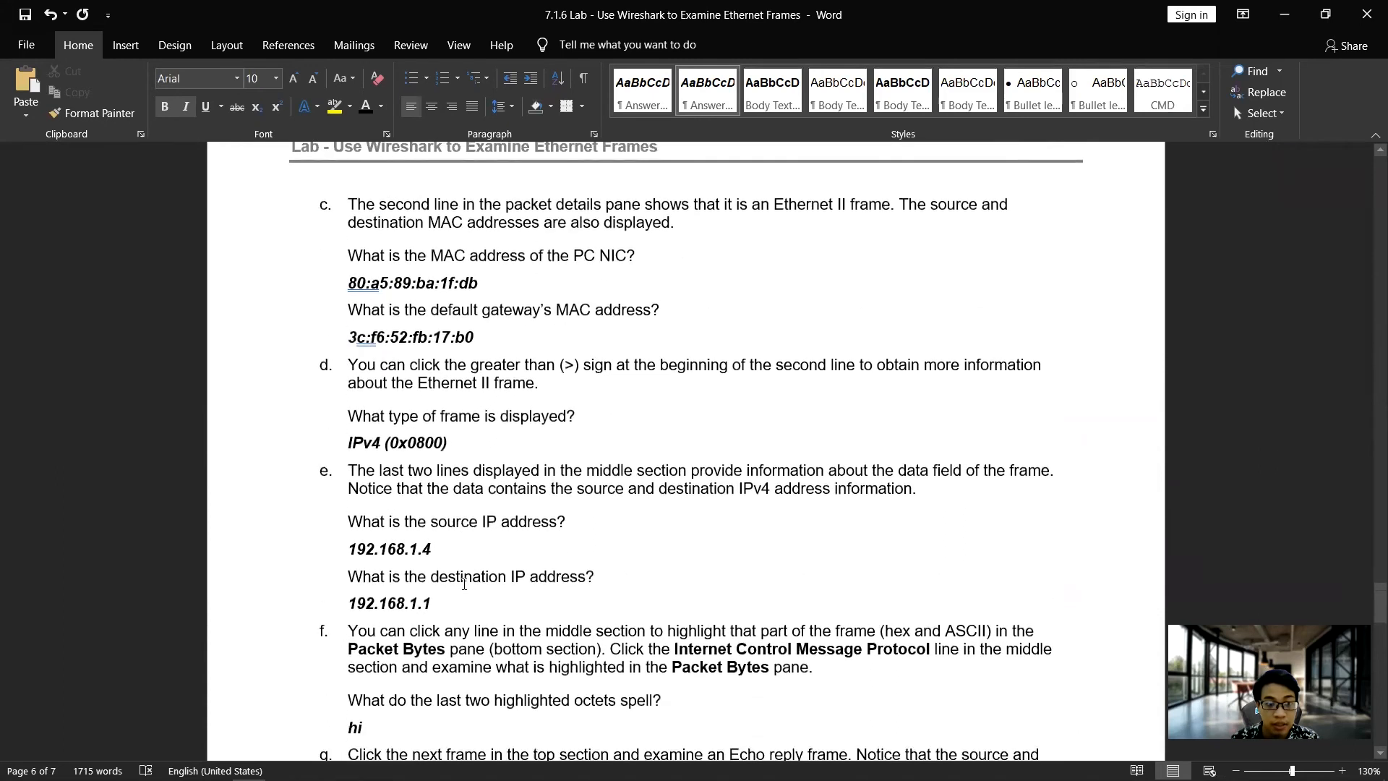
scroll(380, 604, up, 6)
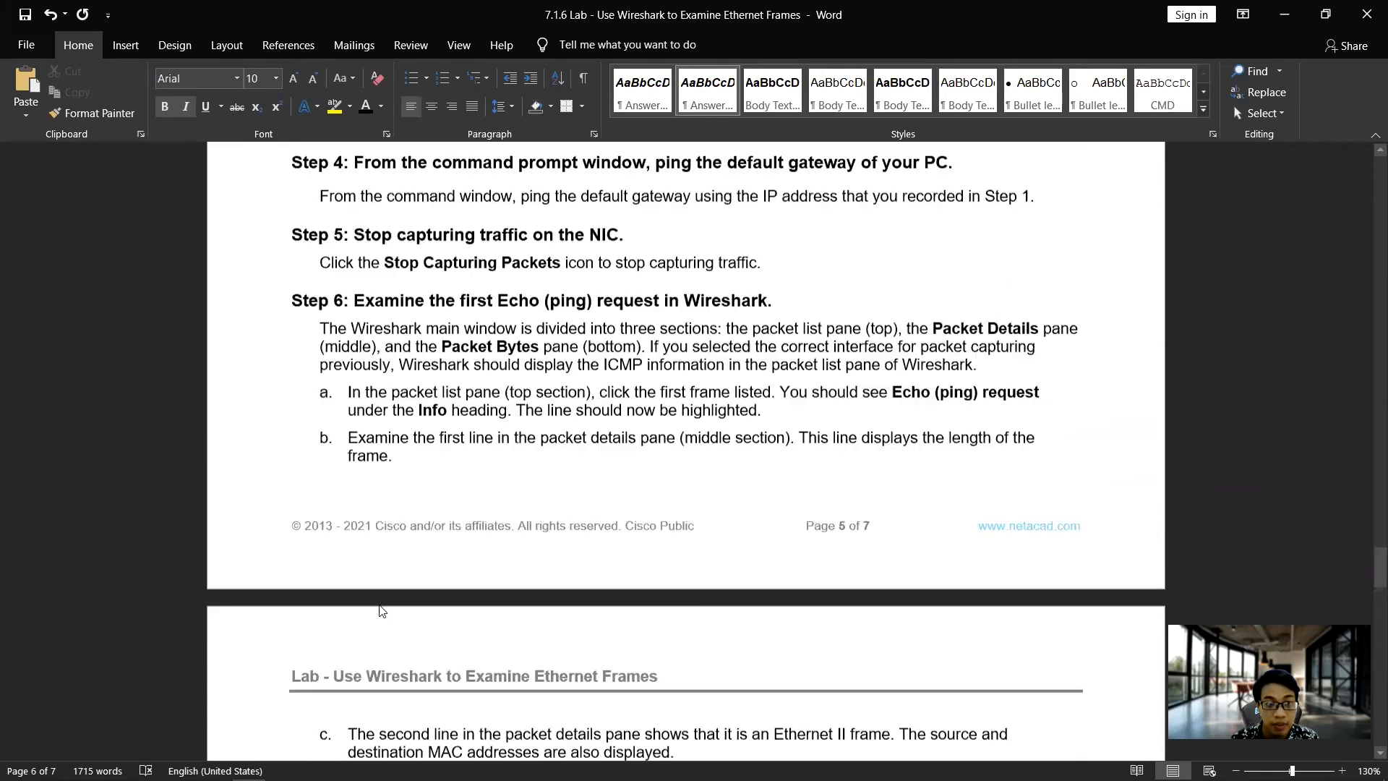
scroll(522, 448, down, 8)
scroll(454, 480, up, 2)
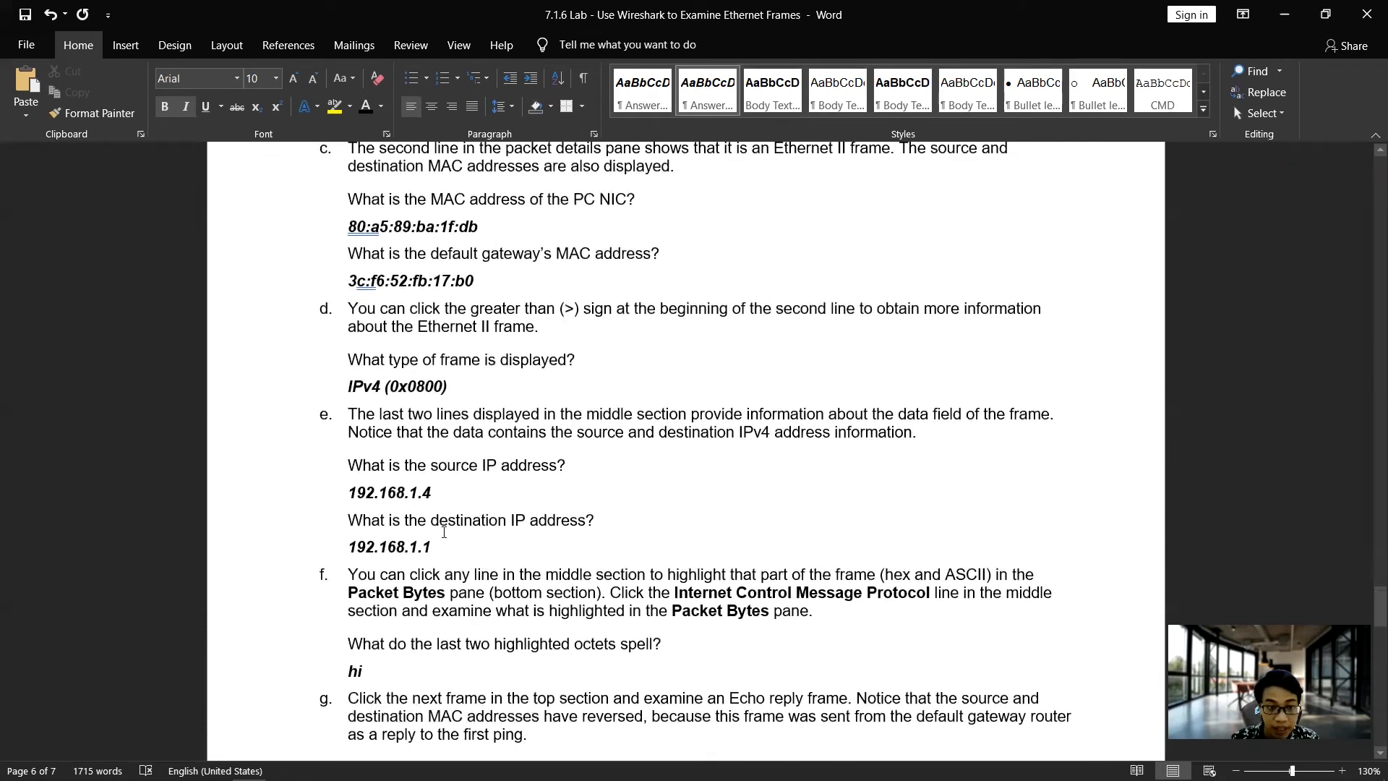
drag(348, 539, 431, 547)
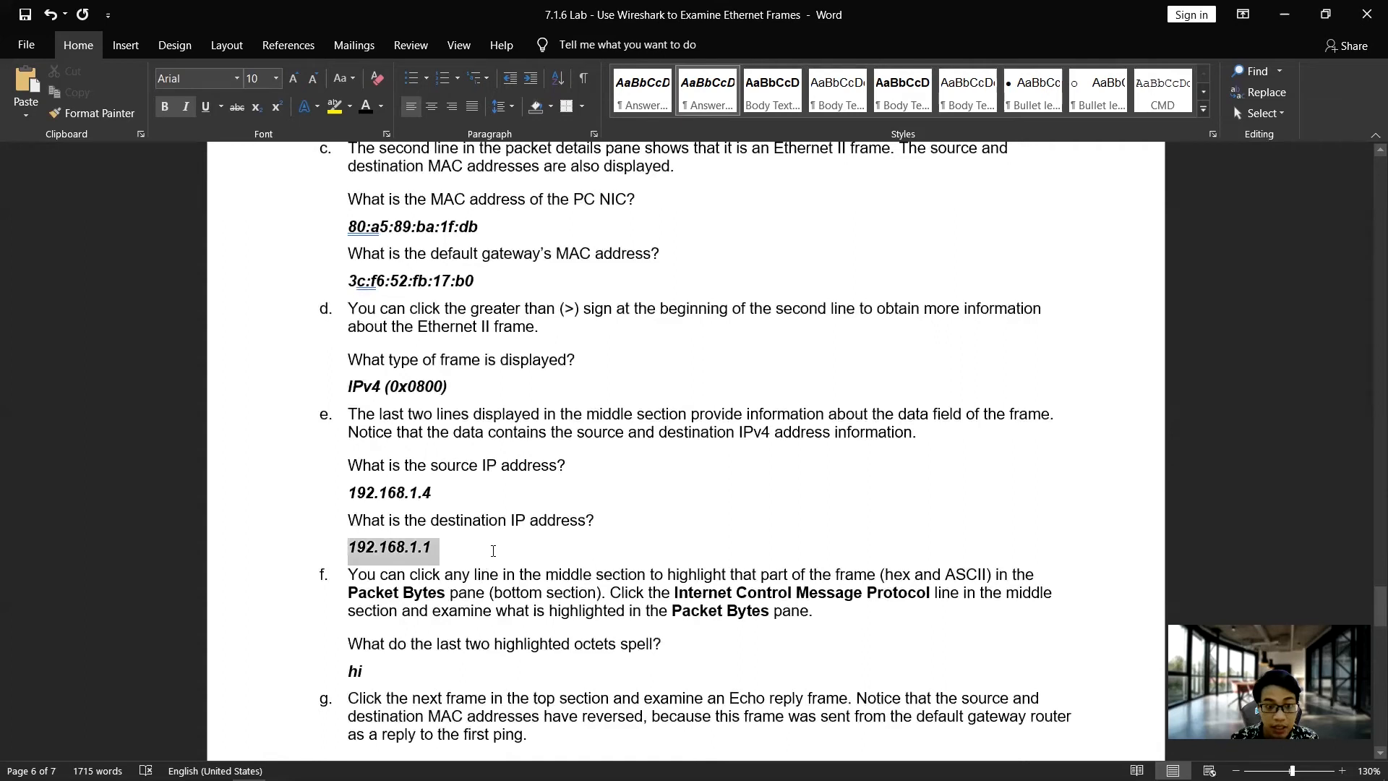
click(495, 551)
scroll(494, 551, down, 8)
scroll(494, 551, down, 7)
scroll(604, 397, up, 3)
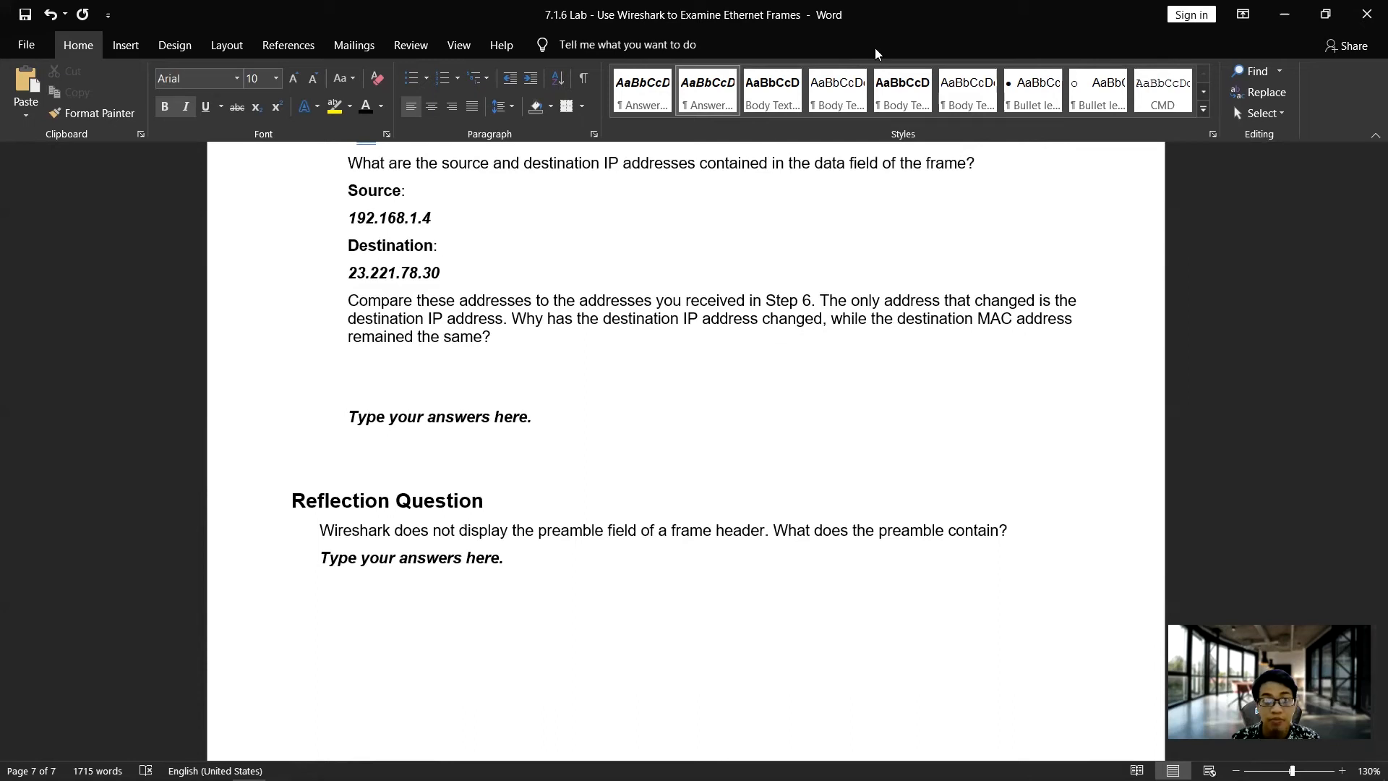
Step: Replace the answer placeholder under the Step 7 address comparison question with "IP Address berubah dikarenakan"
click(304, 416)
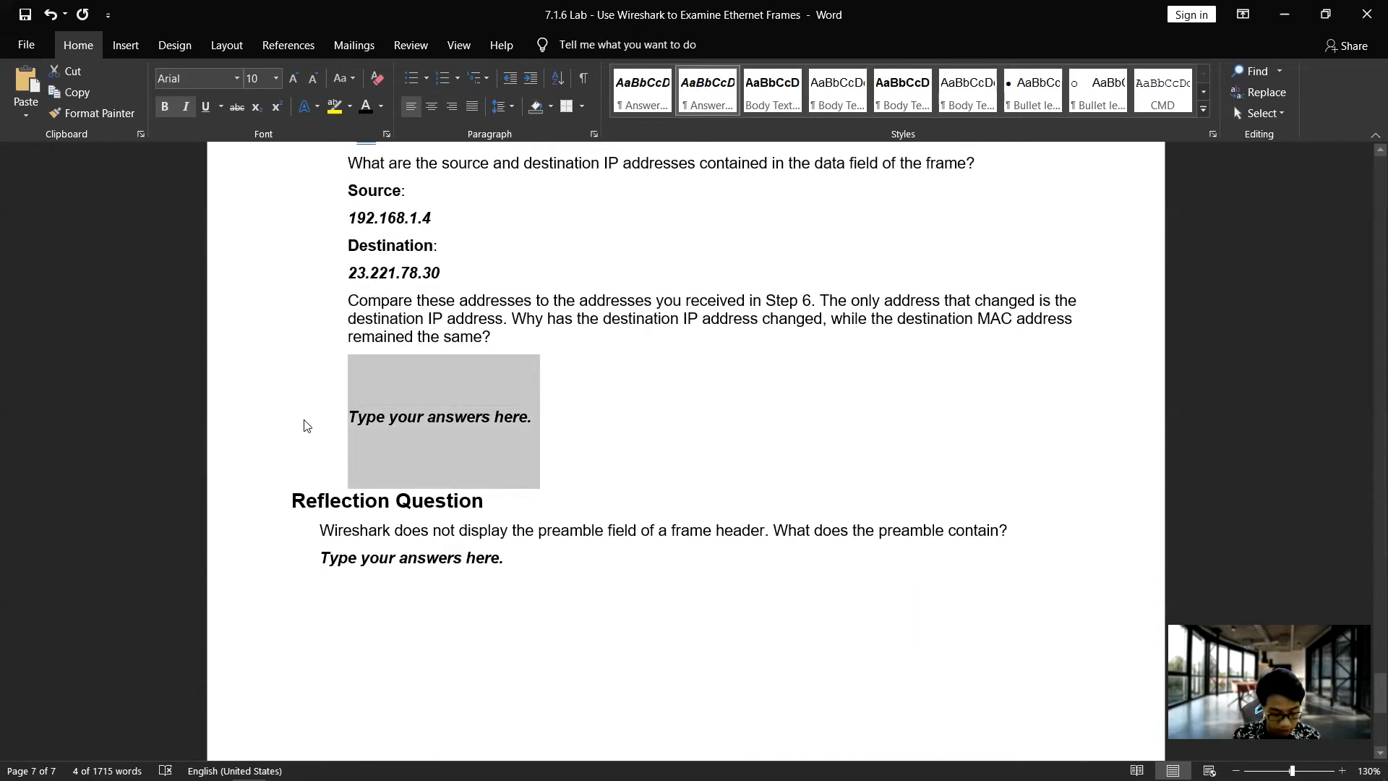
text(IP)
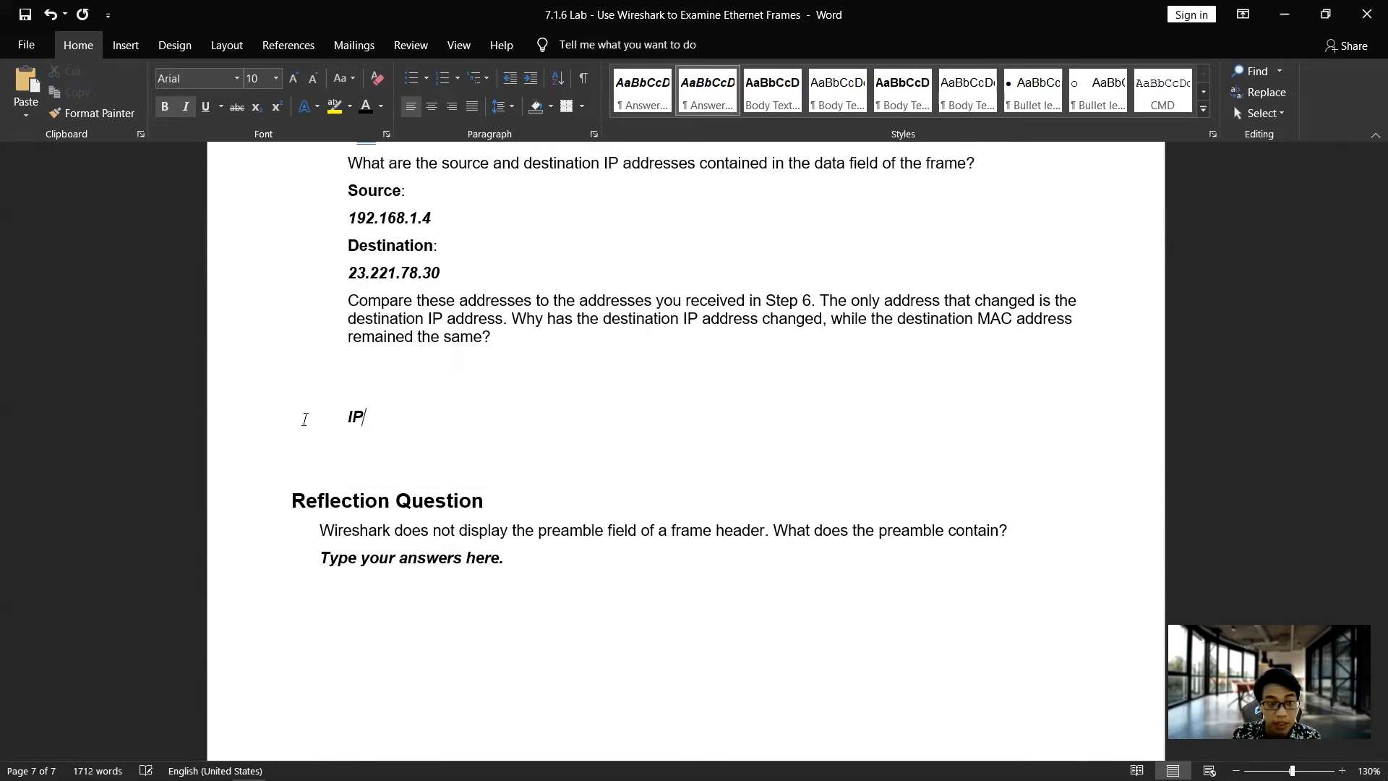
text( Adre)
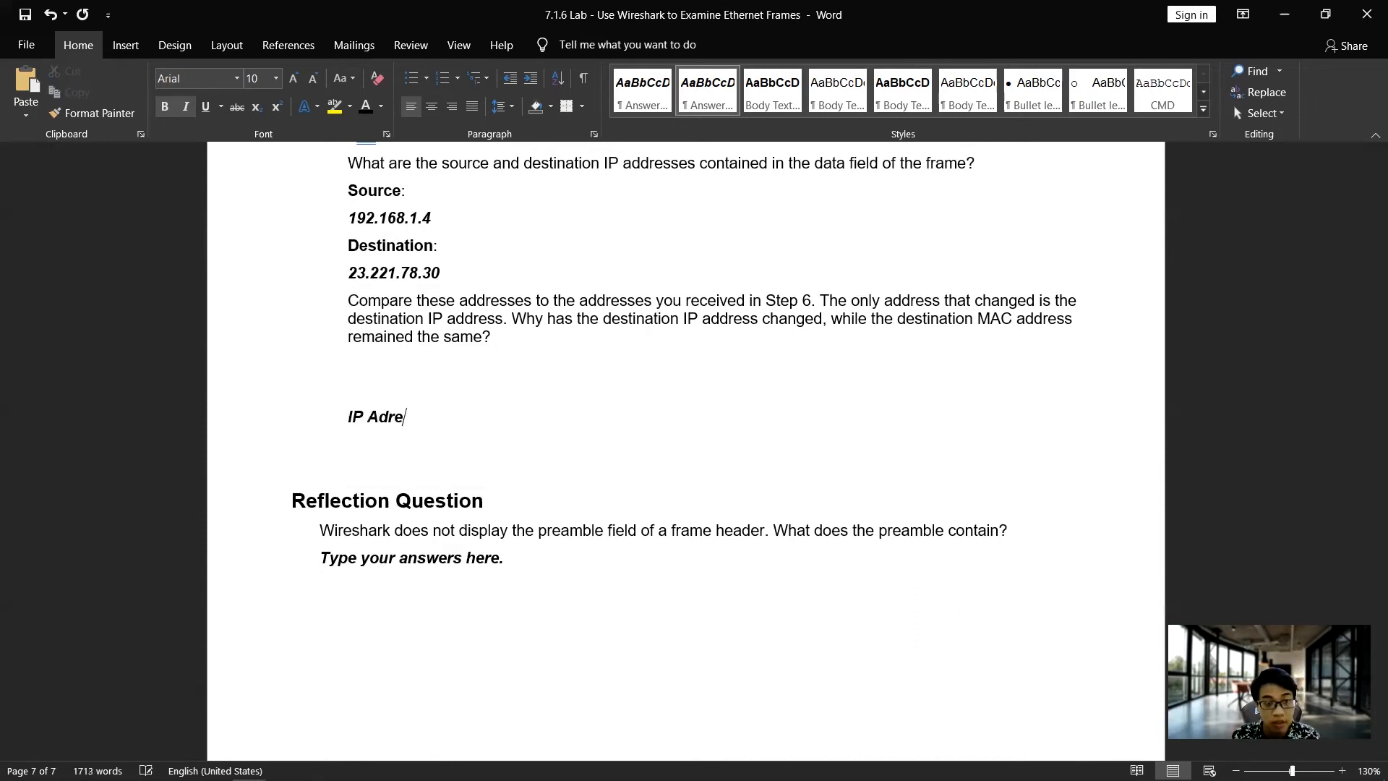
key(BackSpace)
key(BackSpace)
text(dreass)
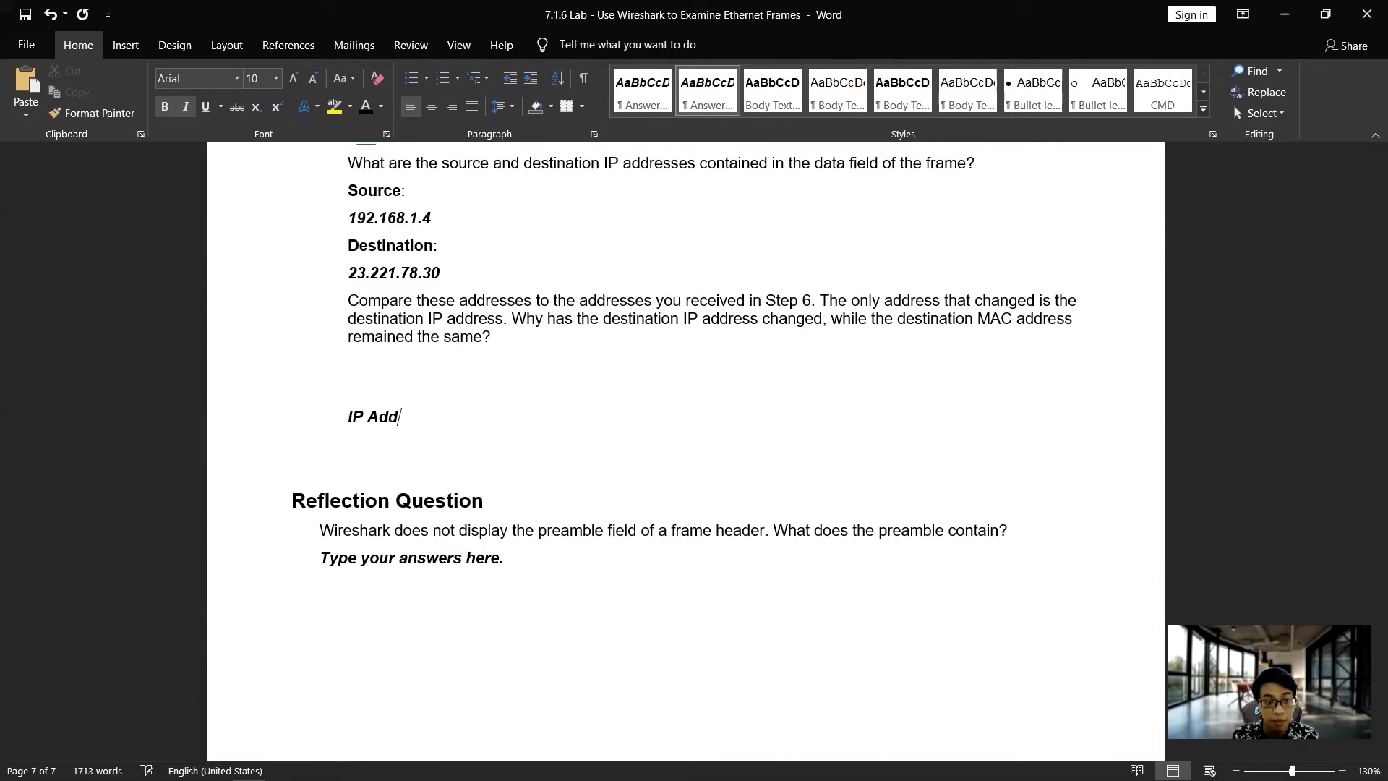
key(BackSpace)
key(BackSpace)
key(BackSpace)
text(s)
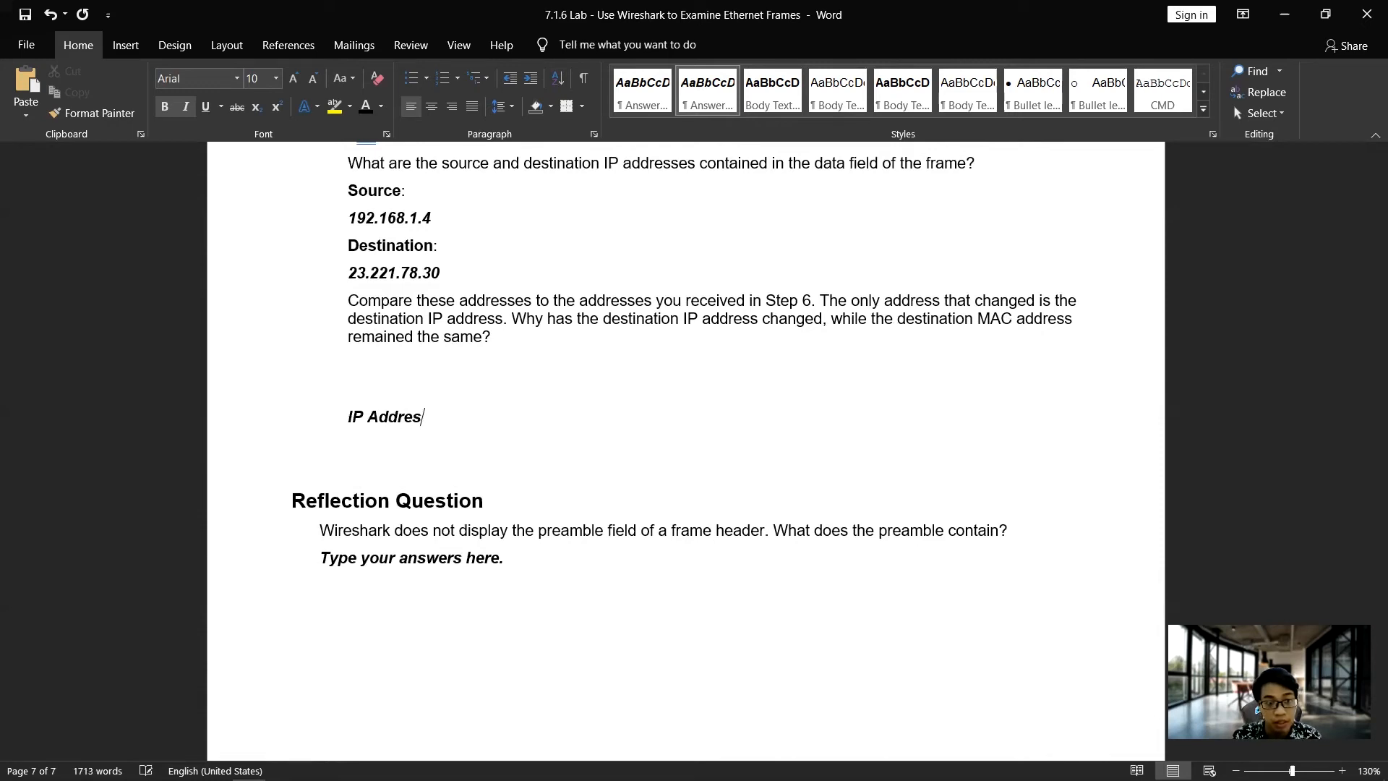
text(s beru)
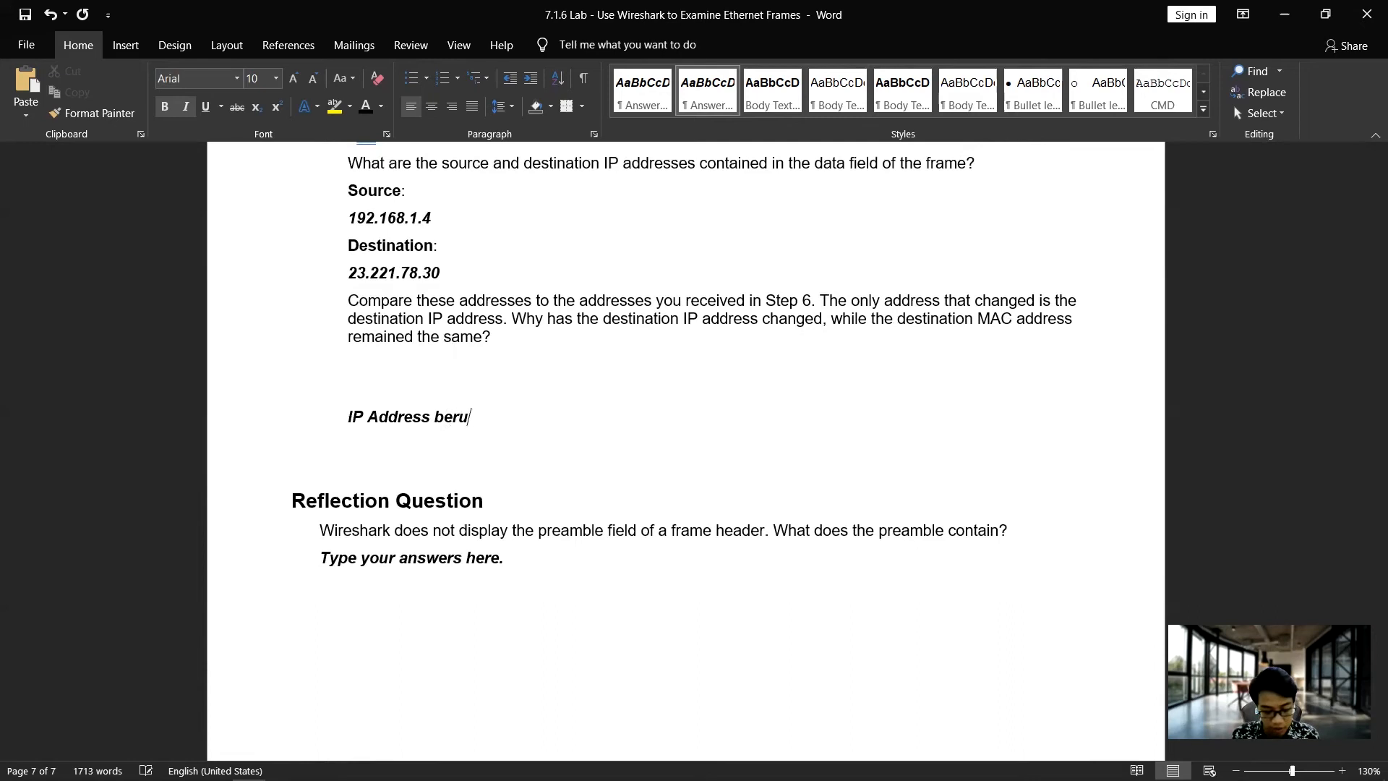
text(bah dikare)
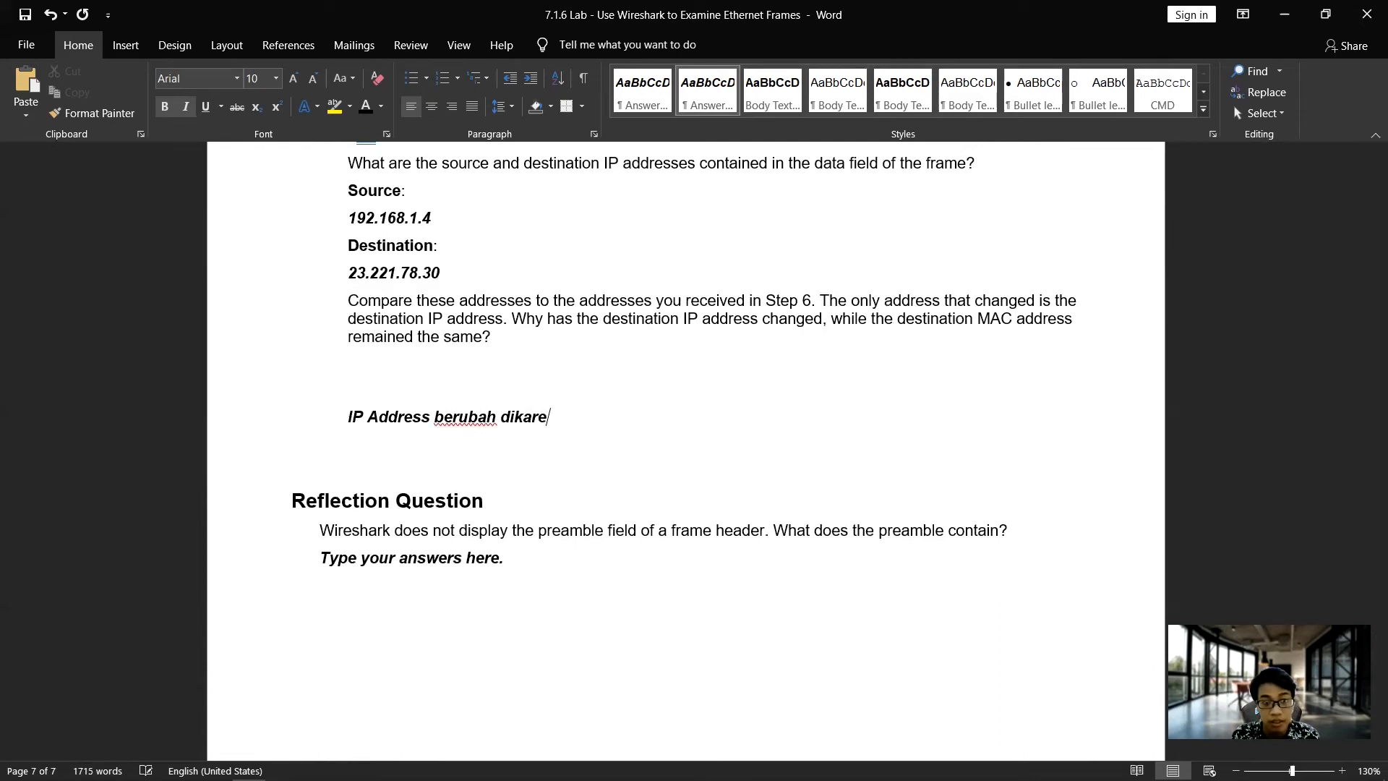
text(nka)
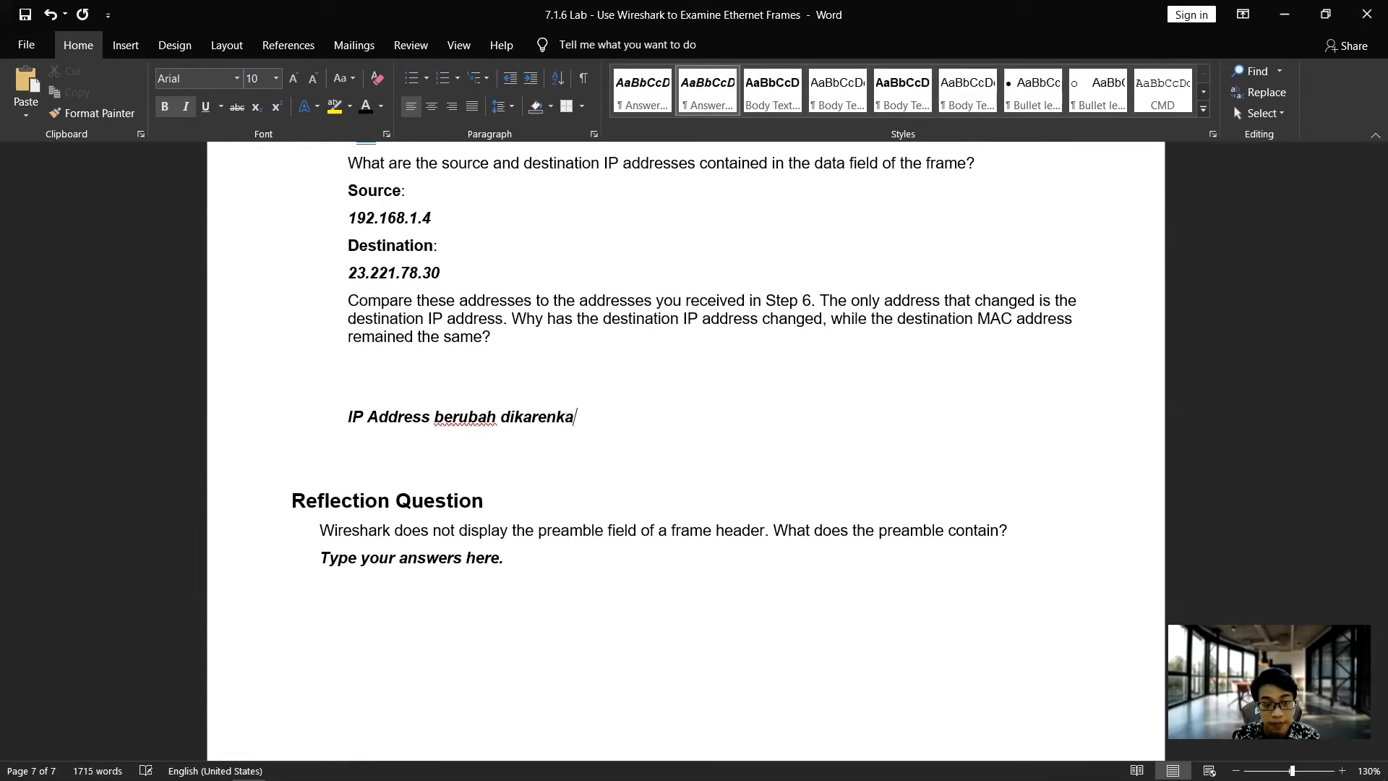
key(BackSpace)
key(BackSpace)
text(akan ada)
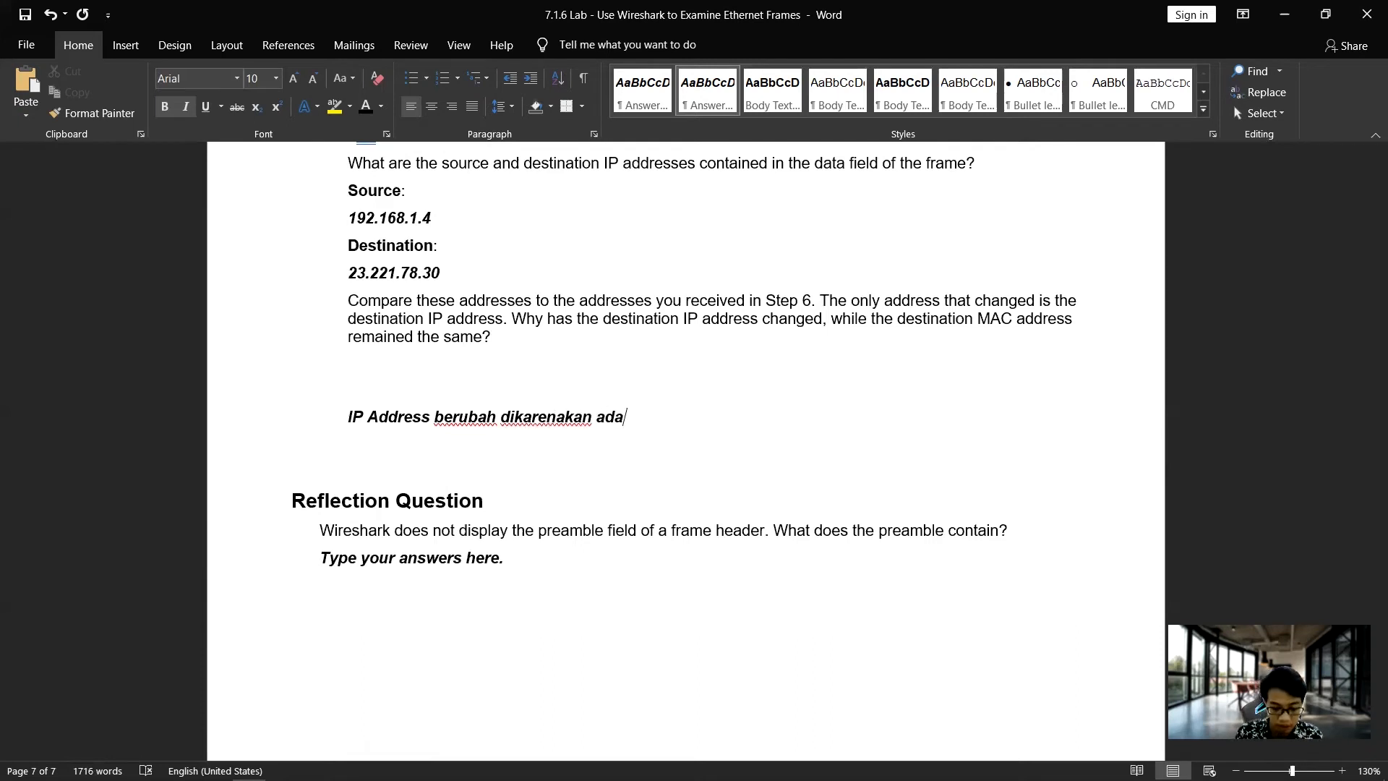
key(BackSpace)
key(BackSpace)
key(BackSpace)
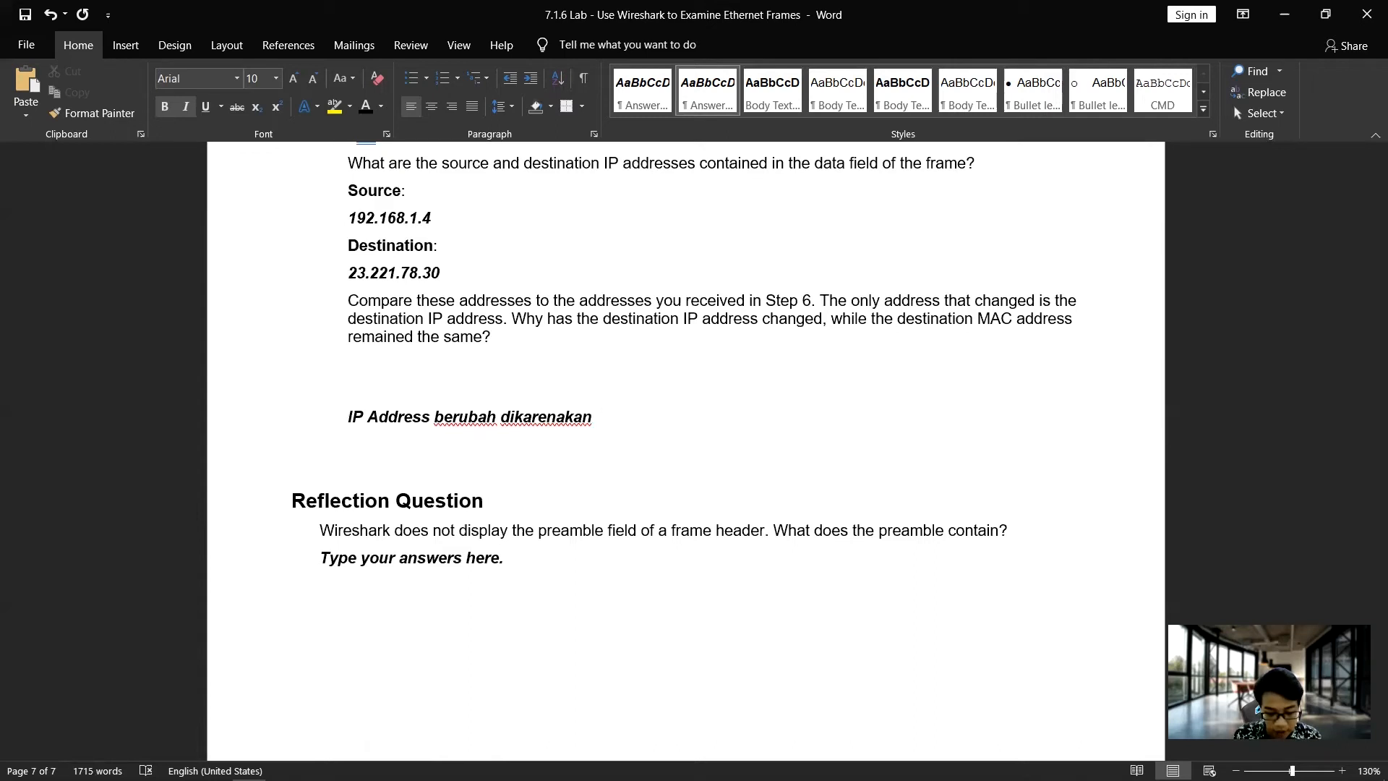
Step: Delete the draft answer and its blank lines under the Step 7 comparison question, keeping one empty answer line
text(de)
key(BackSpace)
key(BackSpace)
key(BackSpace)
key(BackSpace)
key(BackSpace)
key(BackSpace)
key(BackSpace)
key(BackSpace)
key(BackSpace)
key(BackSpace)
key(BackSpace)
key(BackSpace)
key(BackSpace)
key(BackSpace)
key(BackSpace)
key(BackSpace)
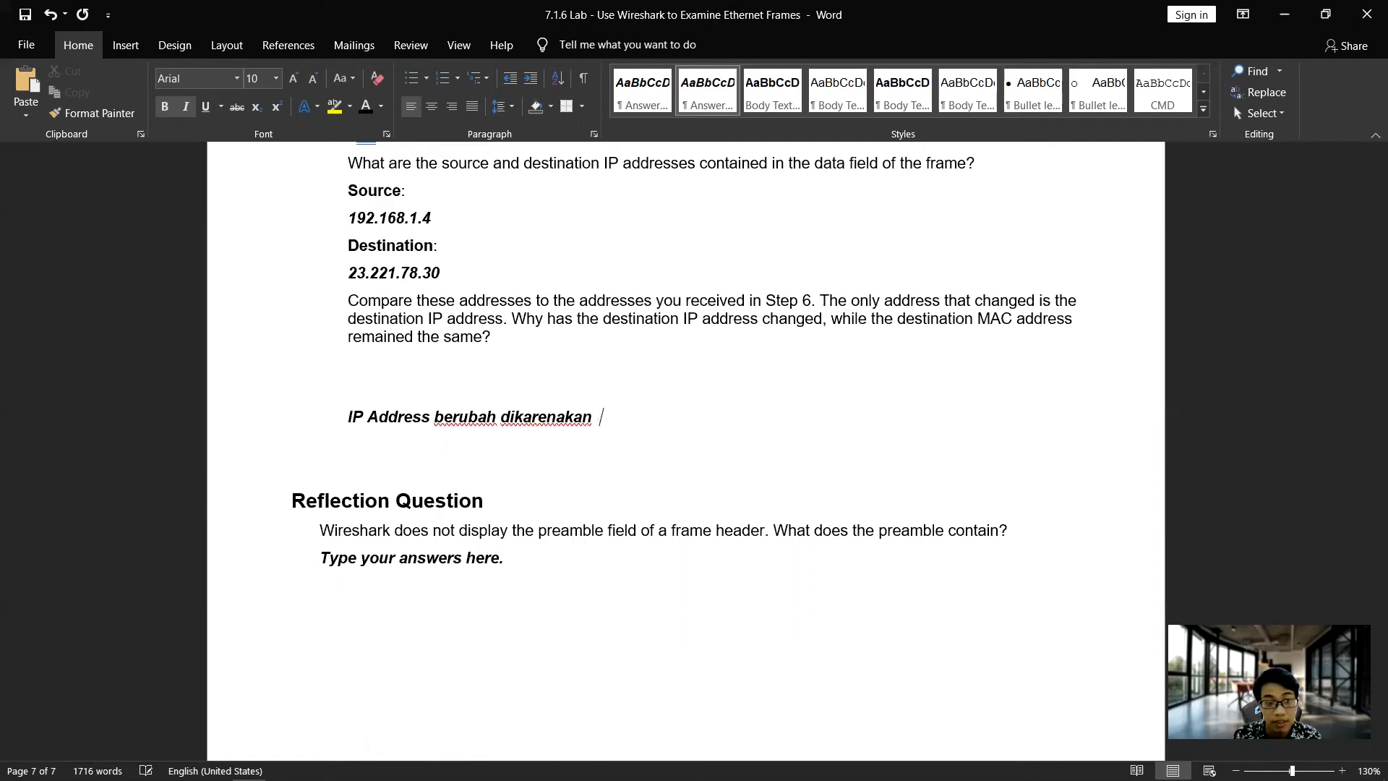
key(BackSpace)
key(BackSpace)
key(BackSpace)
key(BackSpace)
key(BackSpace)
key(BackSpace)
key(BackSpace)
key(BackSpace)
key(BackSpace)
key(BackSpace)
key(BackSpace)
key(BackSpace)
key(BackSpace)
key(BackSpace)
key(BackSpace)
key(BackSpace)
key(BackSpace)
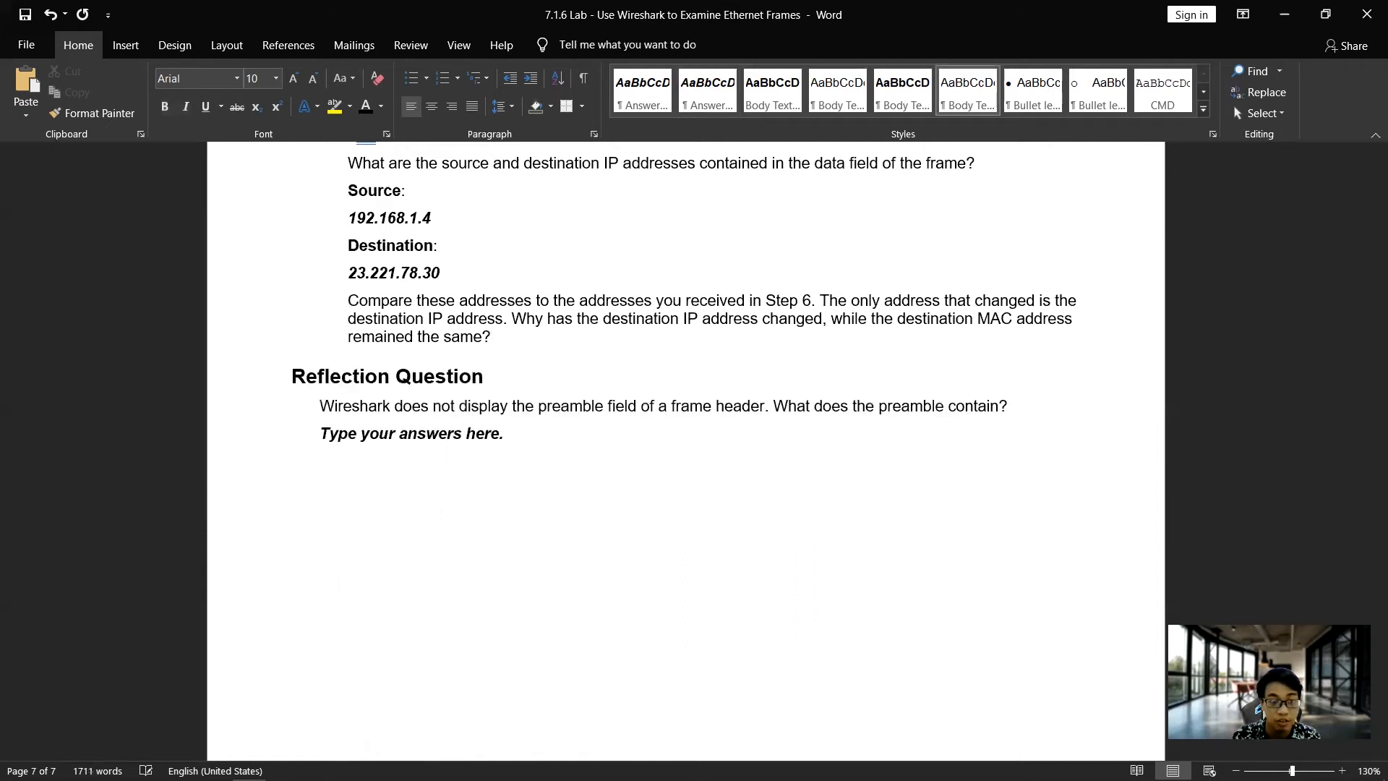
key(Return)
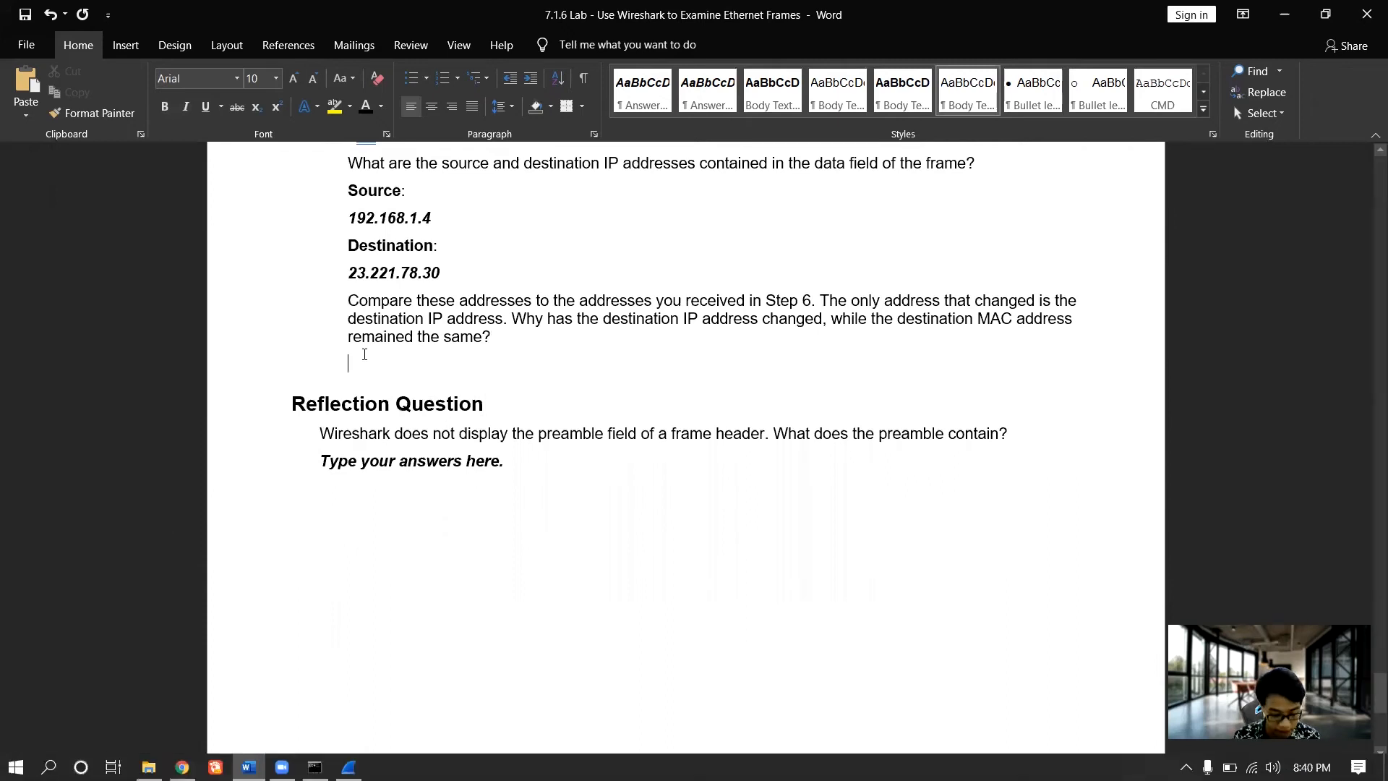
Step: Open Paint in a maximized window with the canvas zoomed to 200%
text(paint)
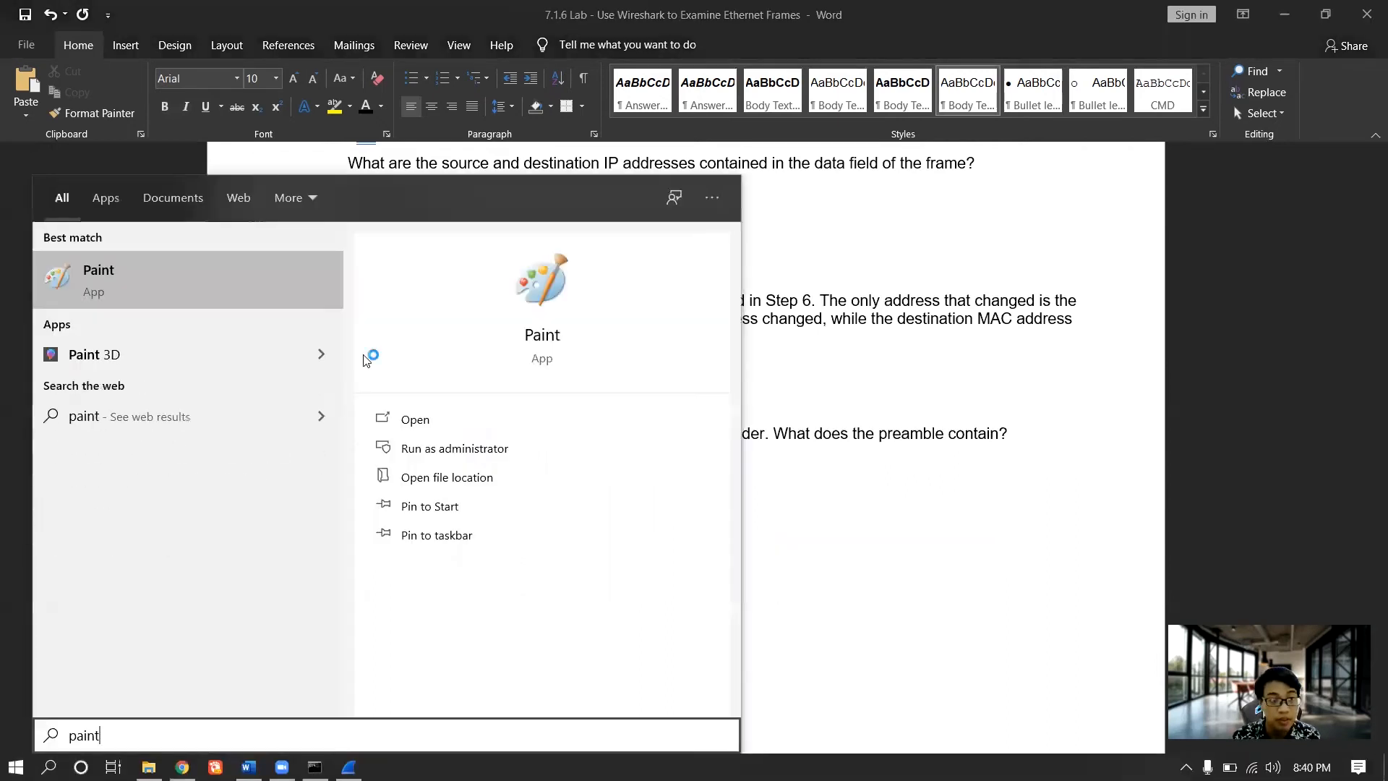
key(Return)
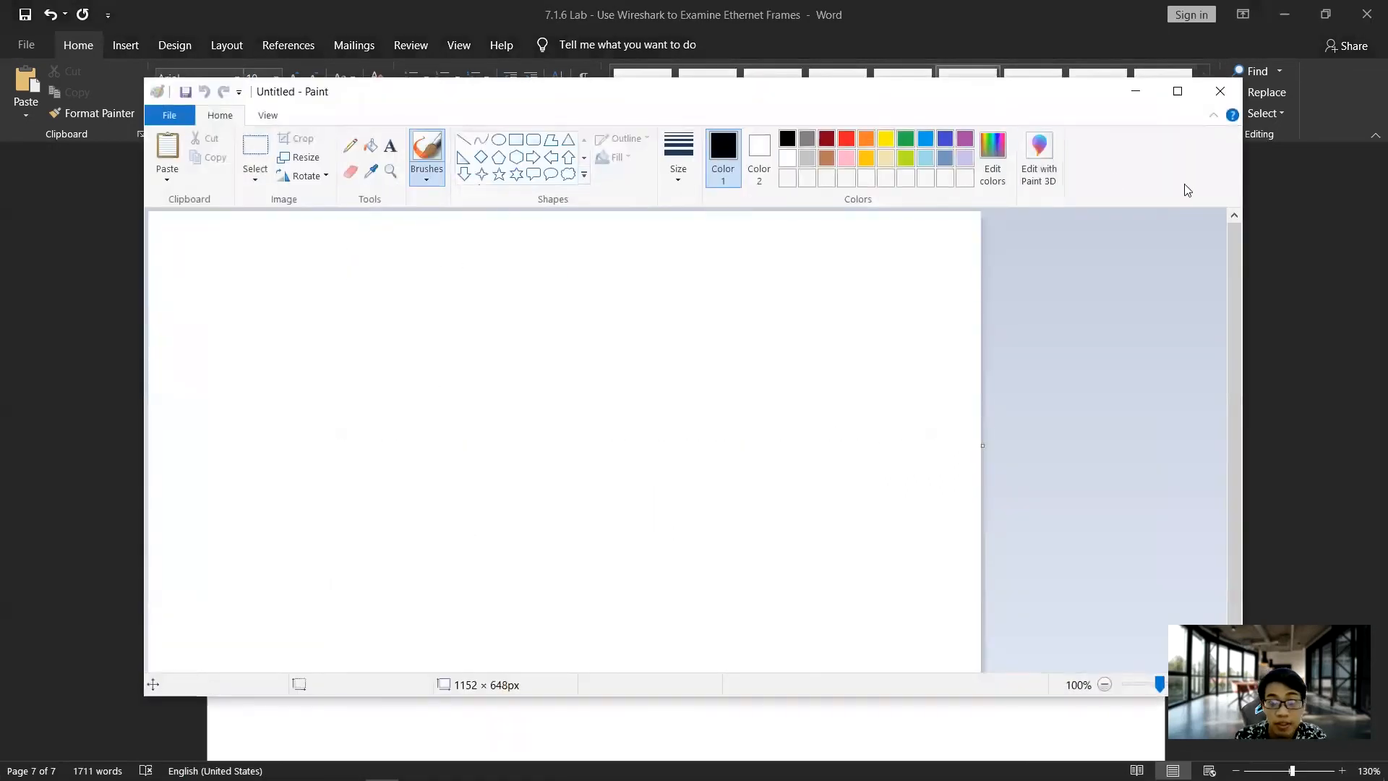
click(1180, 91)
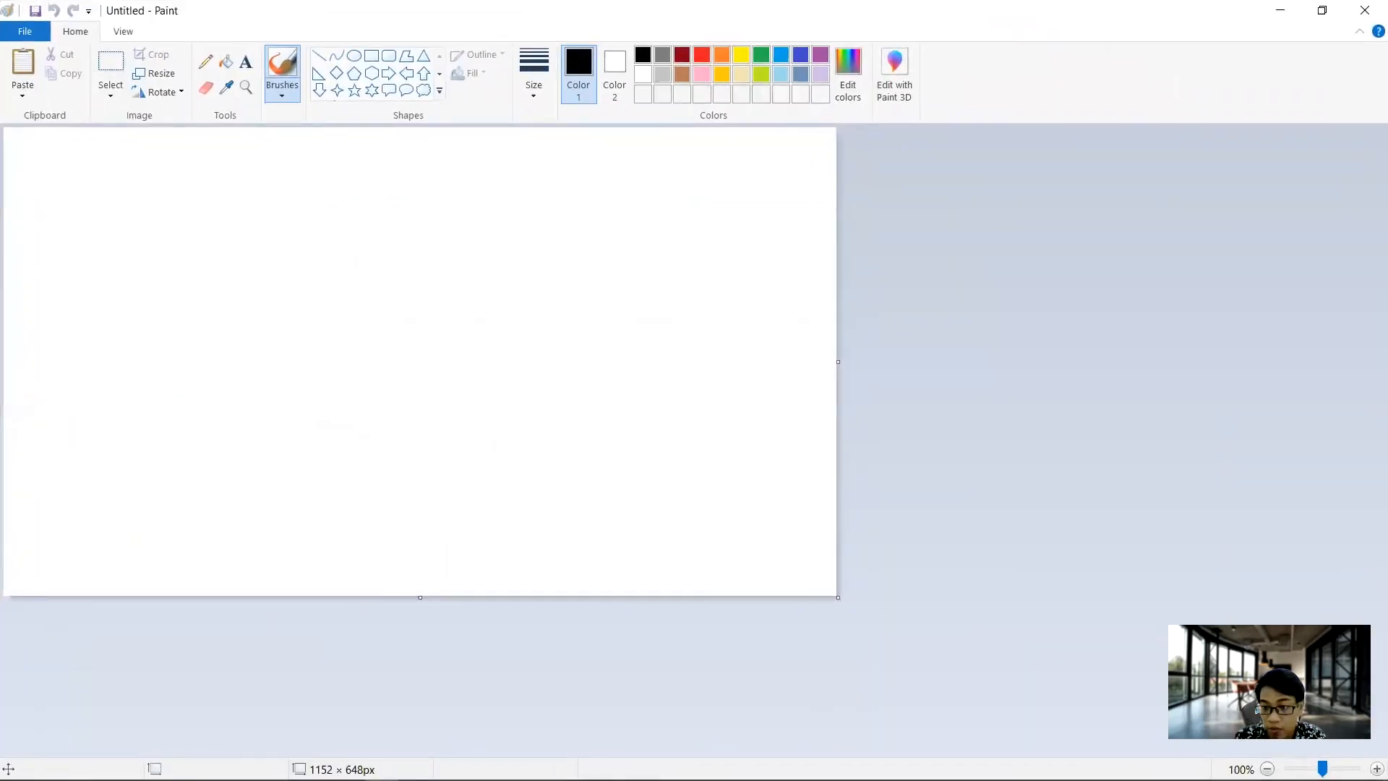
click(1376, 769)
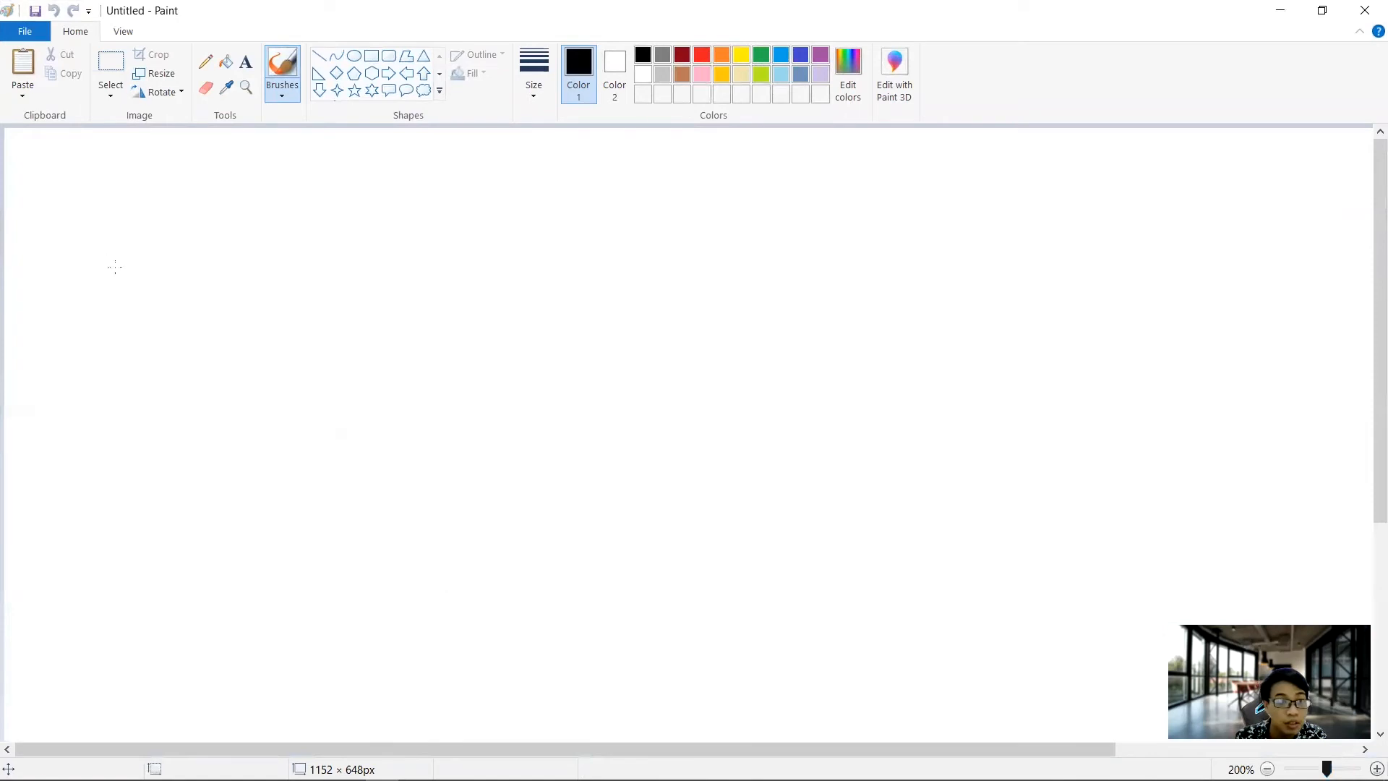
Step: Draw a laptop labelled "PC" with the brush near the canvas's left side, with an arrow extending right from it
drag(96, 203, 200, 225)
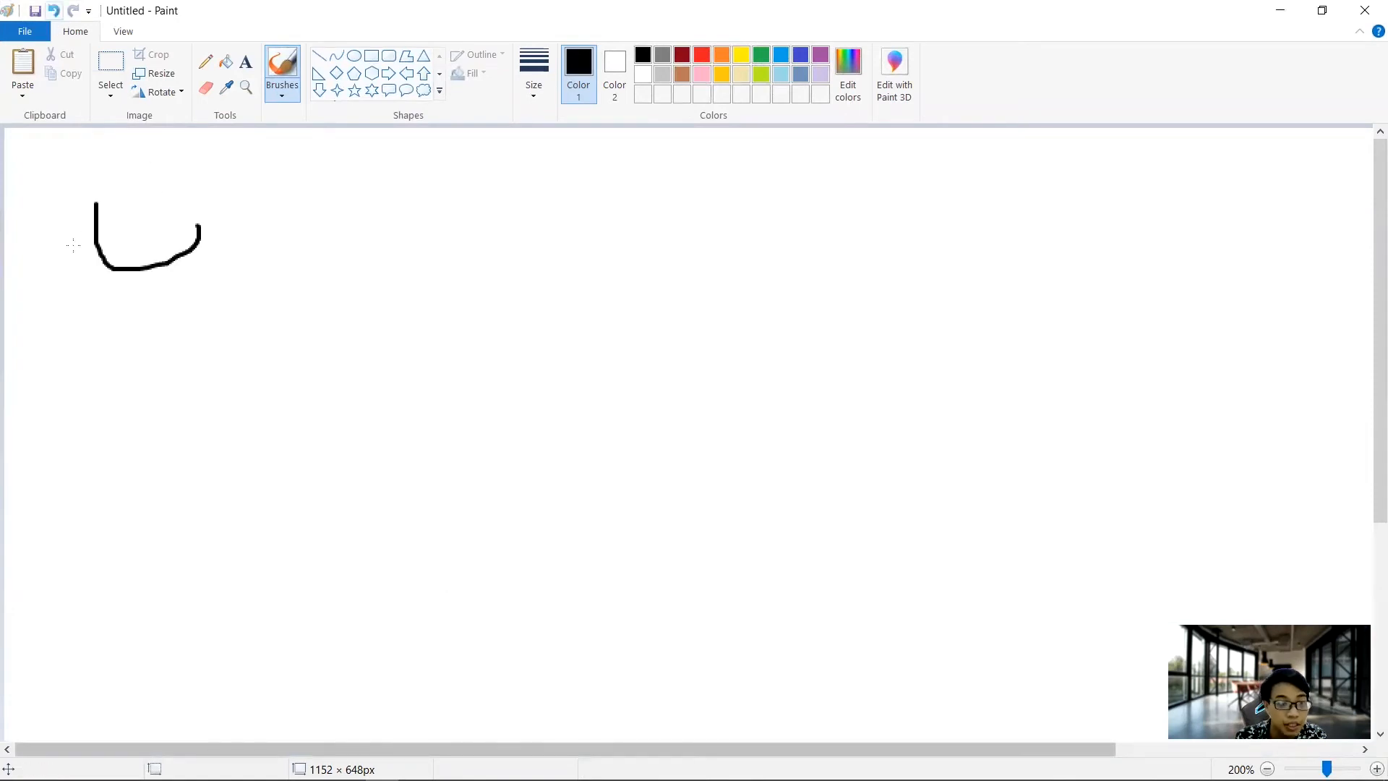
key(ctrl+z)
mouse_move(96, 252)
mouse_down()
mouse_move(94, 319)
mouse_move(173, 249)
mouse_move(207, 250)
mouse_up()
click(35, 10)
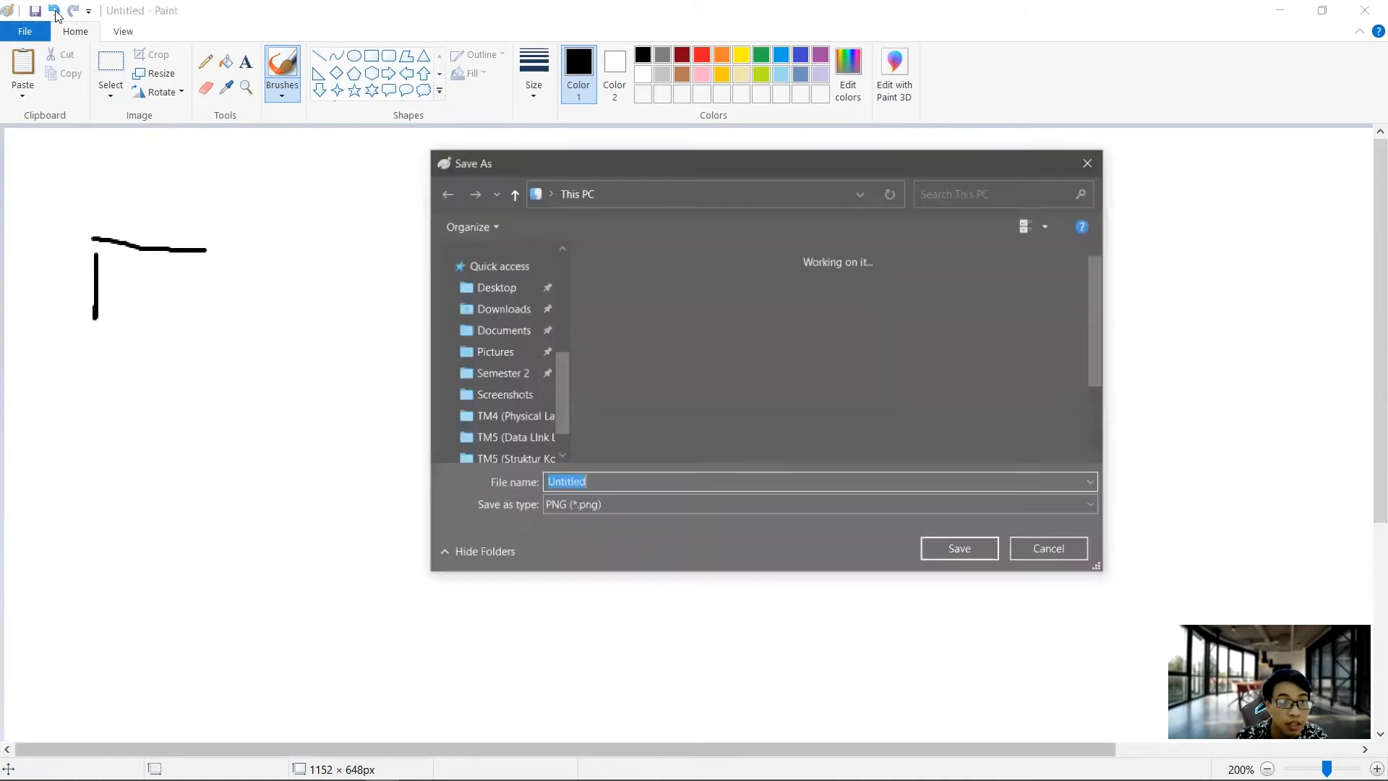
key(Escape)
click(57, 9)
mouse_move(101, 248)
mouse_down()
mouse_move(189, 312)
mouse_move(88, 320)
mouse_move(66, 355)
mouse_move(131, 349)
mouse_move(181, 312)
mouse_move(130, 263)
mouse_move(217, 314)
mouse_move(353, 311)
mouse_move(327, 335)
mouse_up()
click(176, 292)
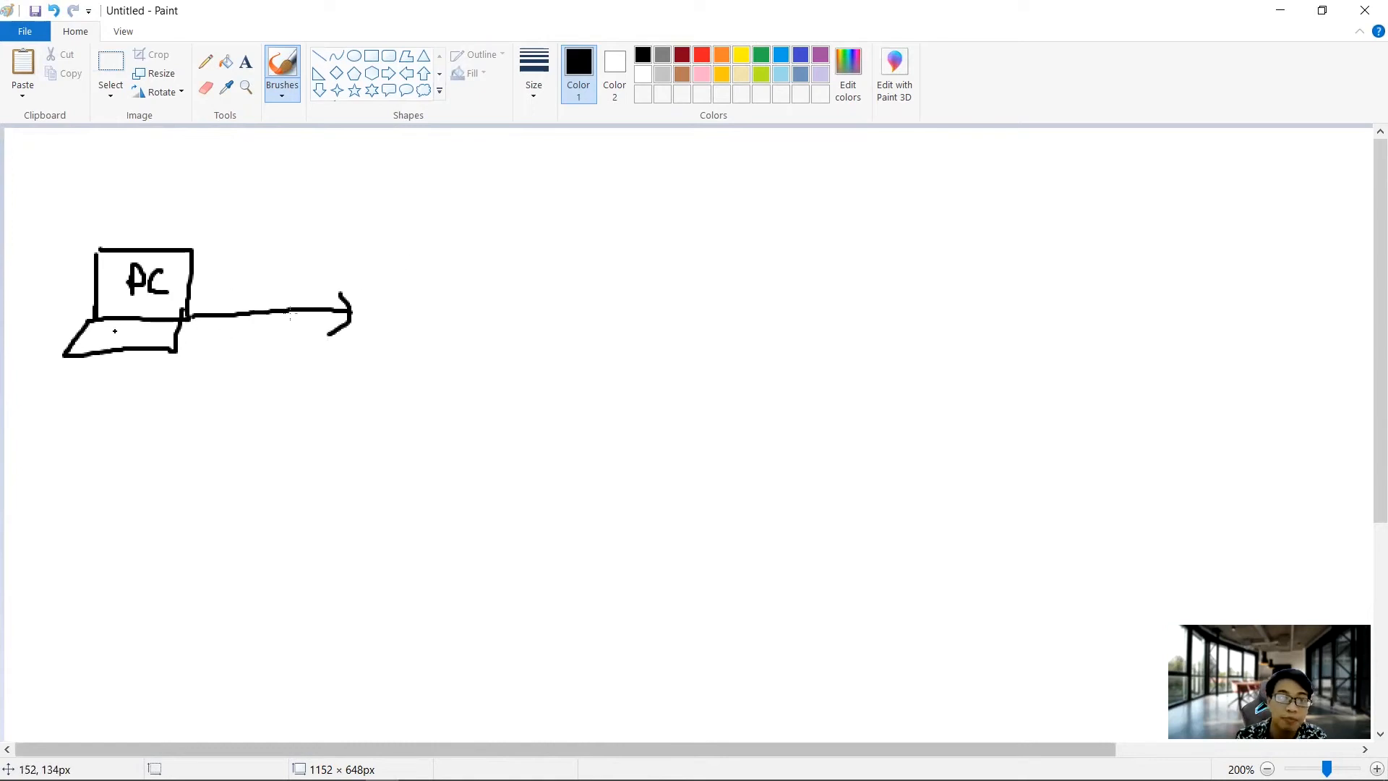
Step: Draw a rounded router shape marked X with a line leading right, and write "MAC" below both the laptop and the router
mouse_move(411, 277)
mouse_down()
mouse_move(363, 334)
mouse_move(491, 318)
mouse_move(390, 274)
mouse_move(370, 288)
mouse_move(416, 333)
mouse_move(685, 311)
mouse_up()
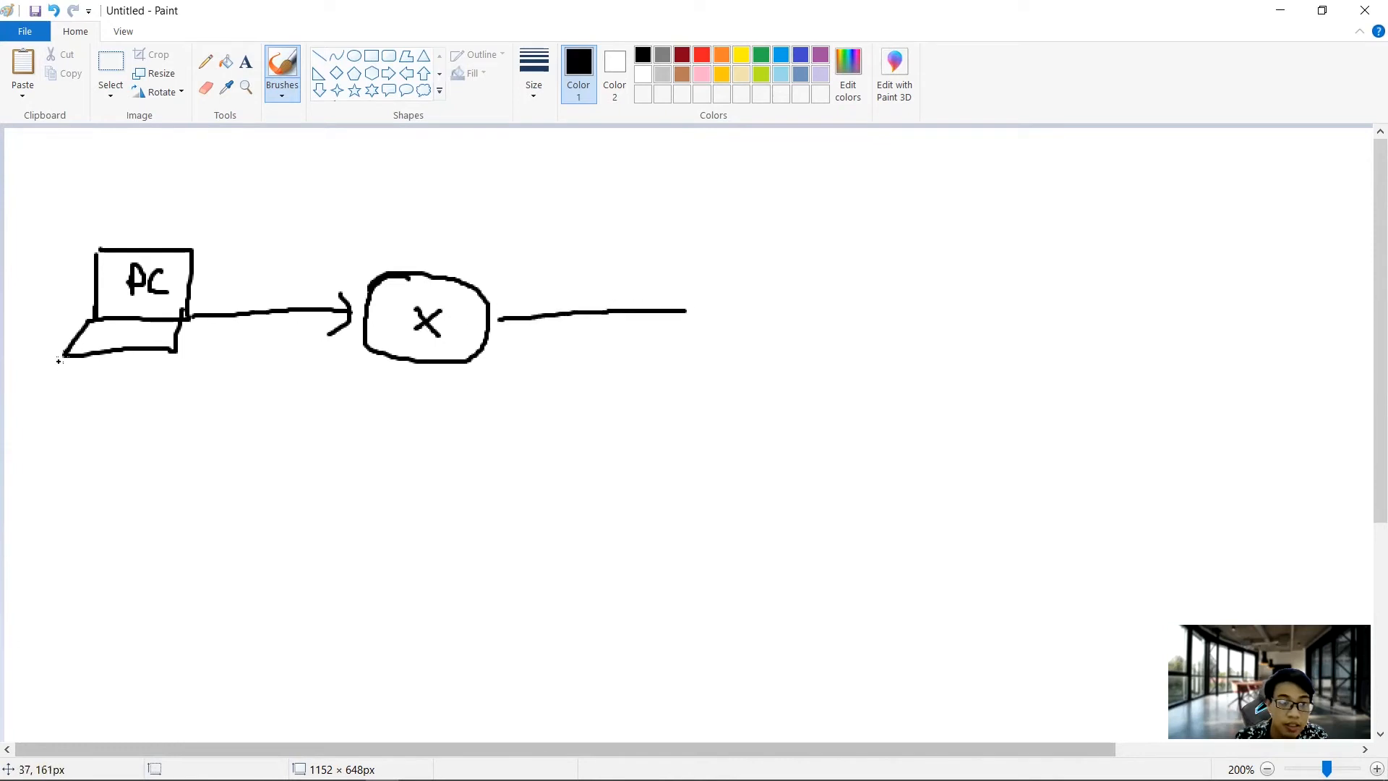
mouse_move(66, 393)
mouse_down()
mouse_move(72, 361)
mouse_move(87, 392)
mouse_move(137, 370)
mouse_move(148, 392)
mouse_up()
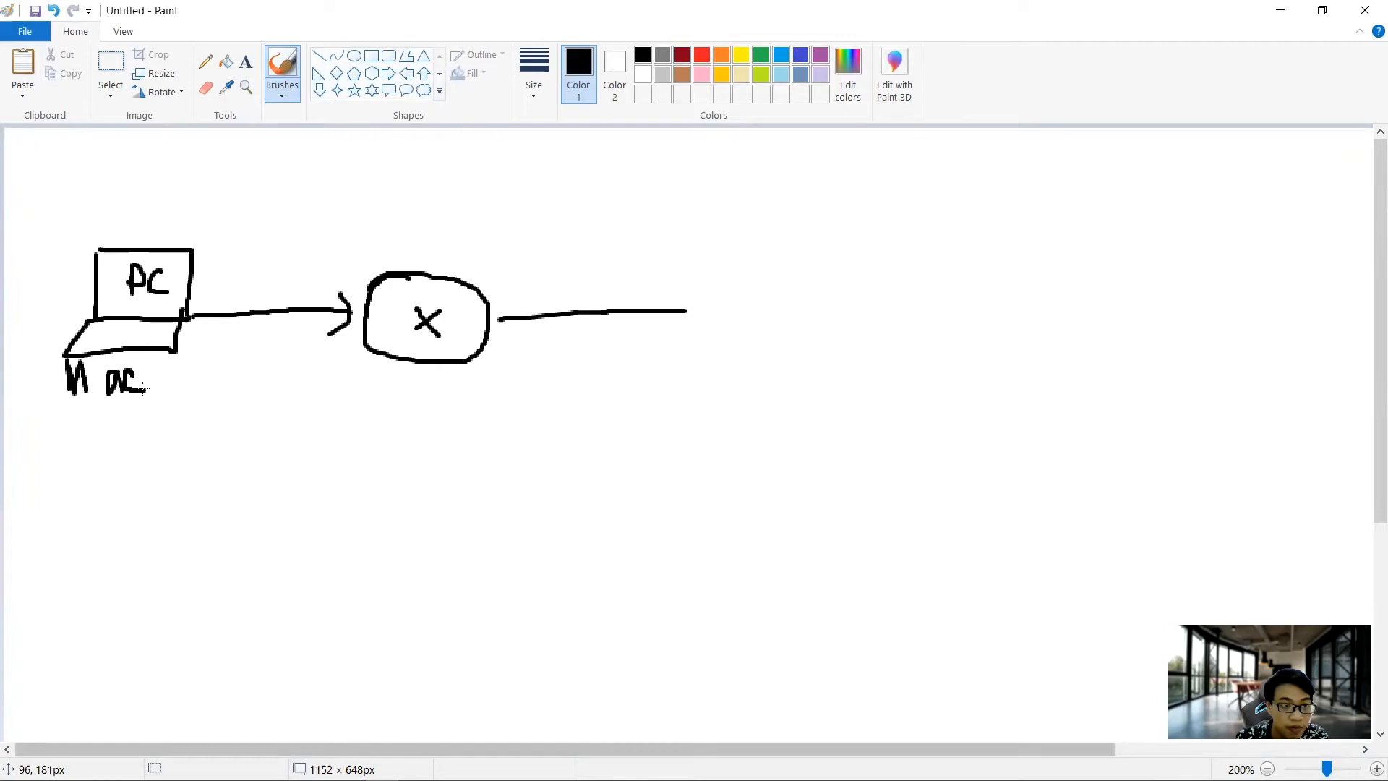
mouse_move(298, 381)
mouse_down()
mouse_move(303, 345)
mouse_move(327, 345)
mouse_move(352, 386)
mouse_move(340, 372)
mouse_move(376, 365)
mouse_move(361, 390)
mouse_move(391, 393)
mouse_up()
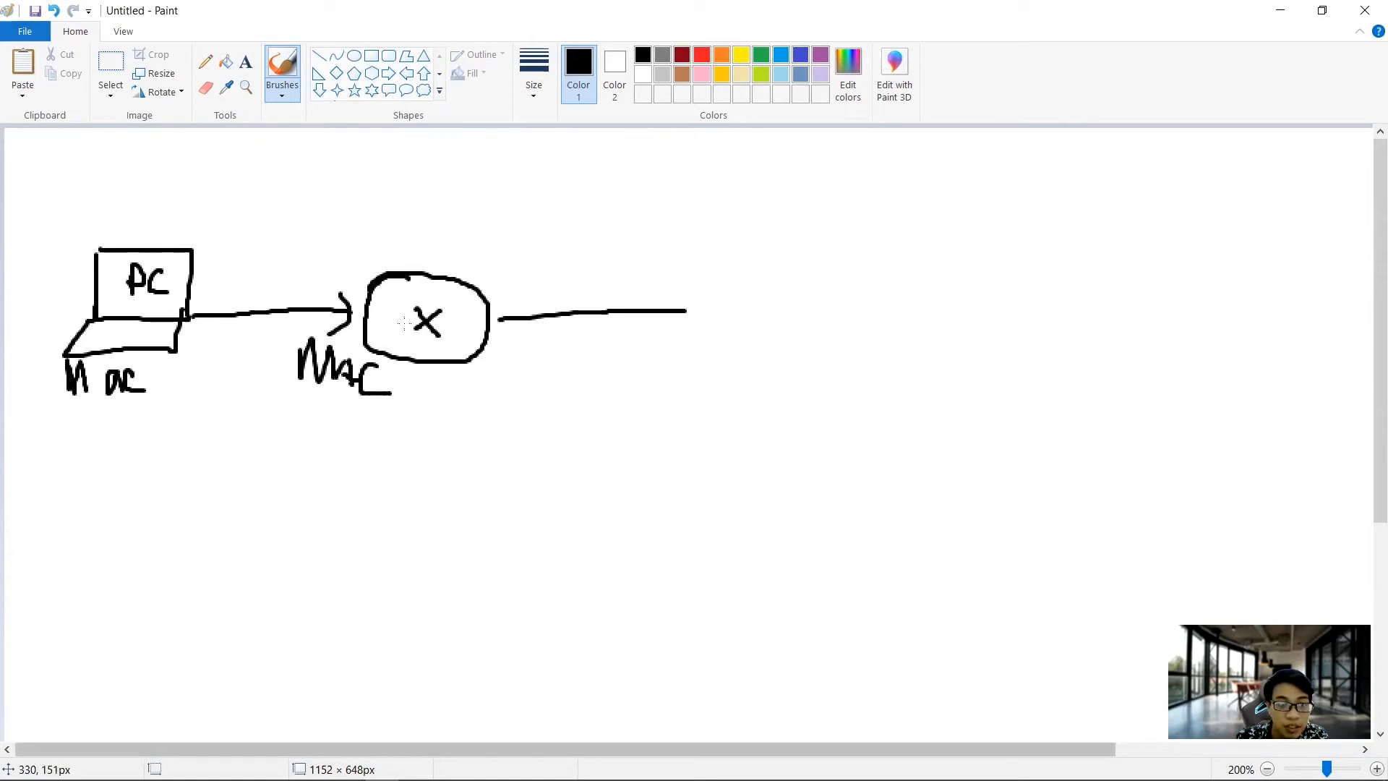
drag(344, 328, 347, 321)
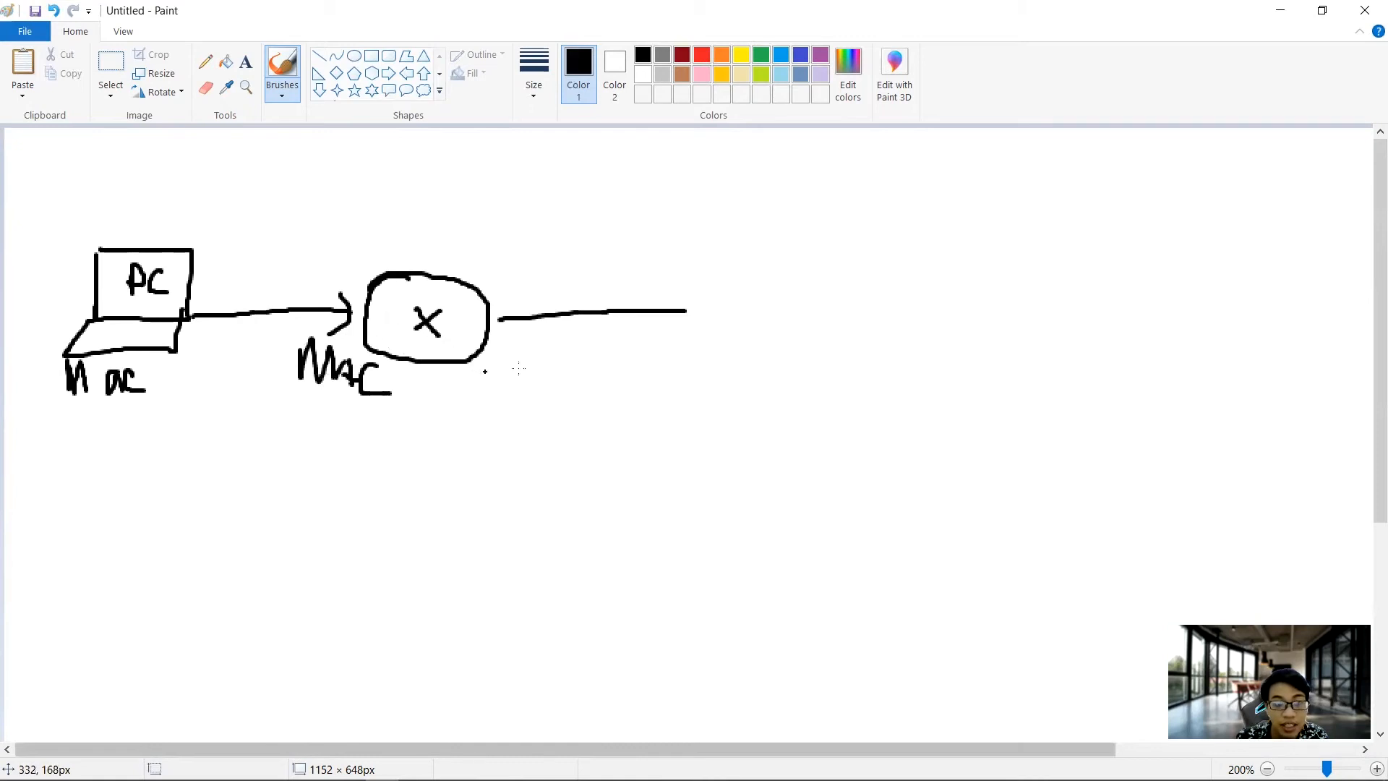
Step: Add an arrowhead to the line leaving the router, write "Cisco" beyond it, and draw a curved arrow from the router to that label
drag(677, 293, 678, 345)
mouse_move(773, 297)
mouse_down()
mouse_move(758, 299)
mouse_move(778, 346)
mouse_move(807, 304)
mouse_move(800, 339)
mouse_move(832, 313)
mouse_move(839, 340)
mouse_move(880, 314)
mouse_move(870, 308)
mouse_up()
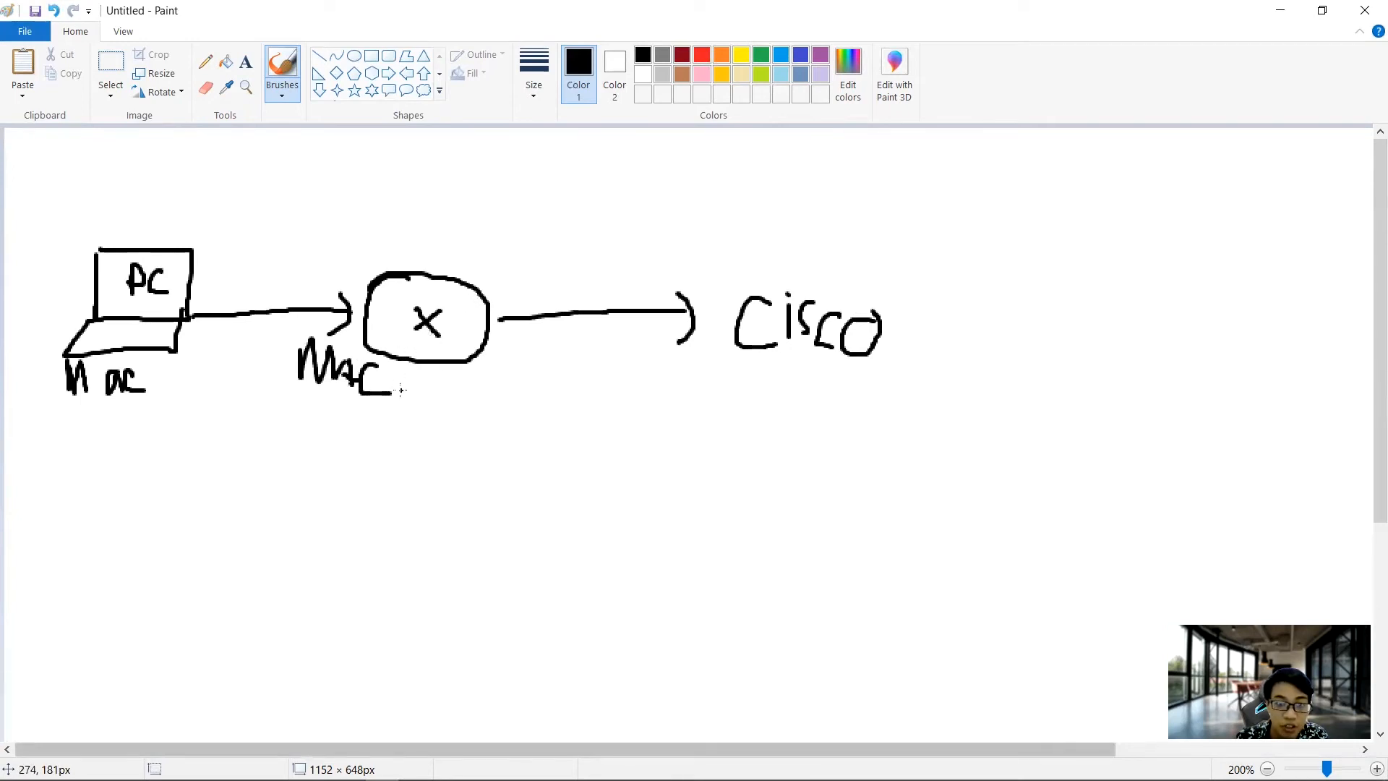
mouse_move(460, 319)
mouse_down()
mouse_move(479, 287)
mouse_move(740, 281)
mouse_move(725, 305)
mouse_up()
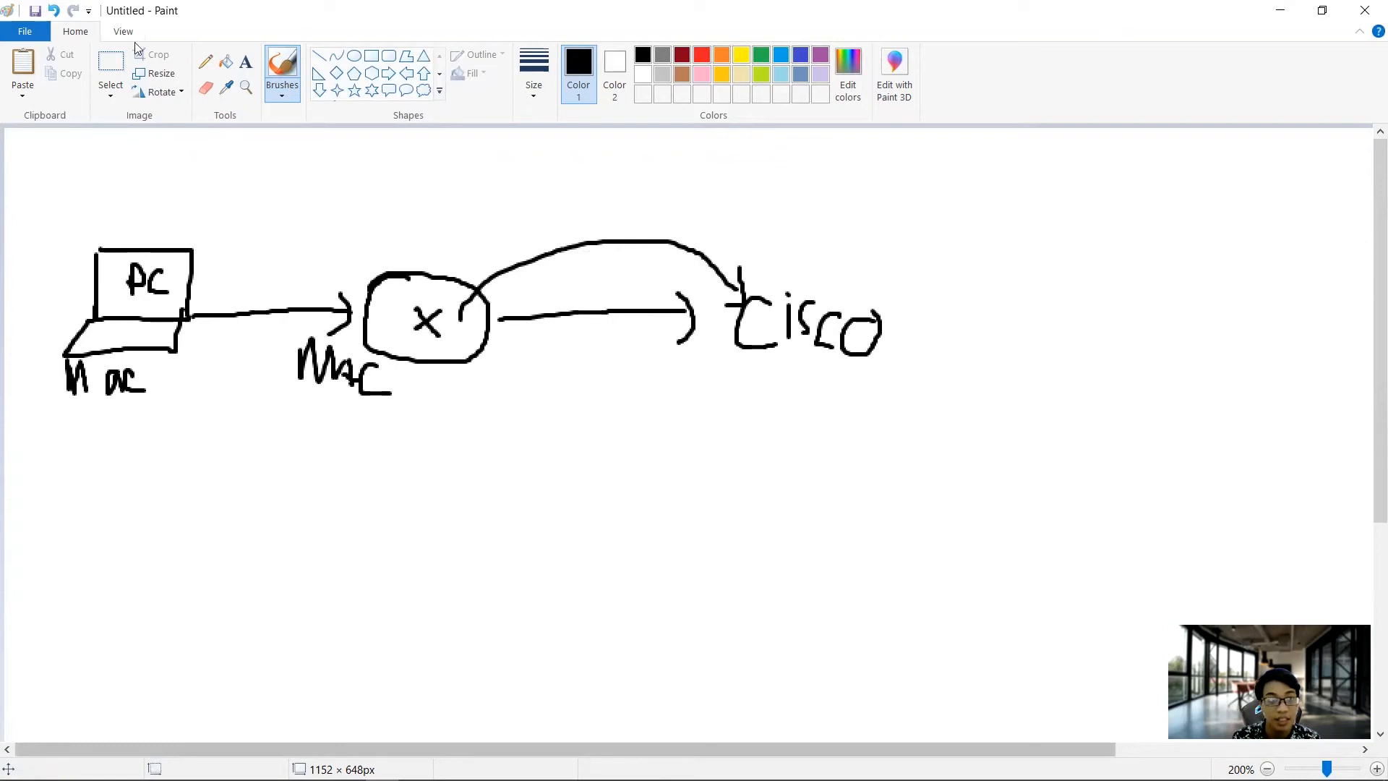
Step: Erase the Cisco label and curved arrow, and draw in their place a second router marked X and labelled "MAC" with an arrow leading onward
click(206, 87)
mouse_move(612, 220)
mouse_down()
mouse_move(548, 248)
mouse_move(744, 270)
mouse_move(755, 286)
mouse_move(886, 308)
mouse_move(843, 346)
mouse_move(824, 293)
mouse_move(799, 277)
mouse_move(803, 302)
mouse_move(739, 281)
mouse_move(744, 292)
mouse_move(764, 262)
mouse_move(704, 263)
mouse_move(641, 235)
mouse_move(514, 261)
mouse_move(483, 282)
mouse_up()
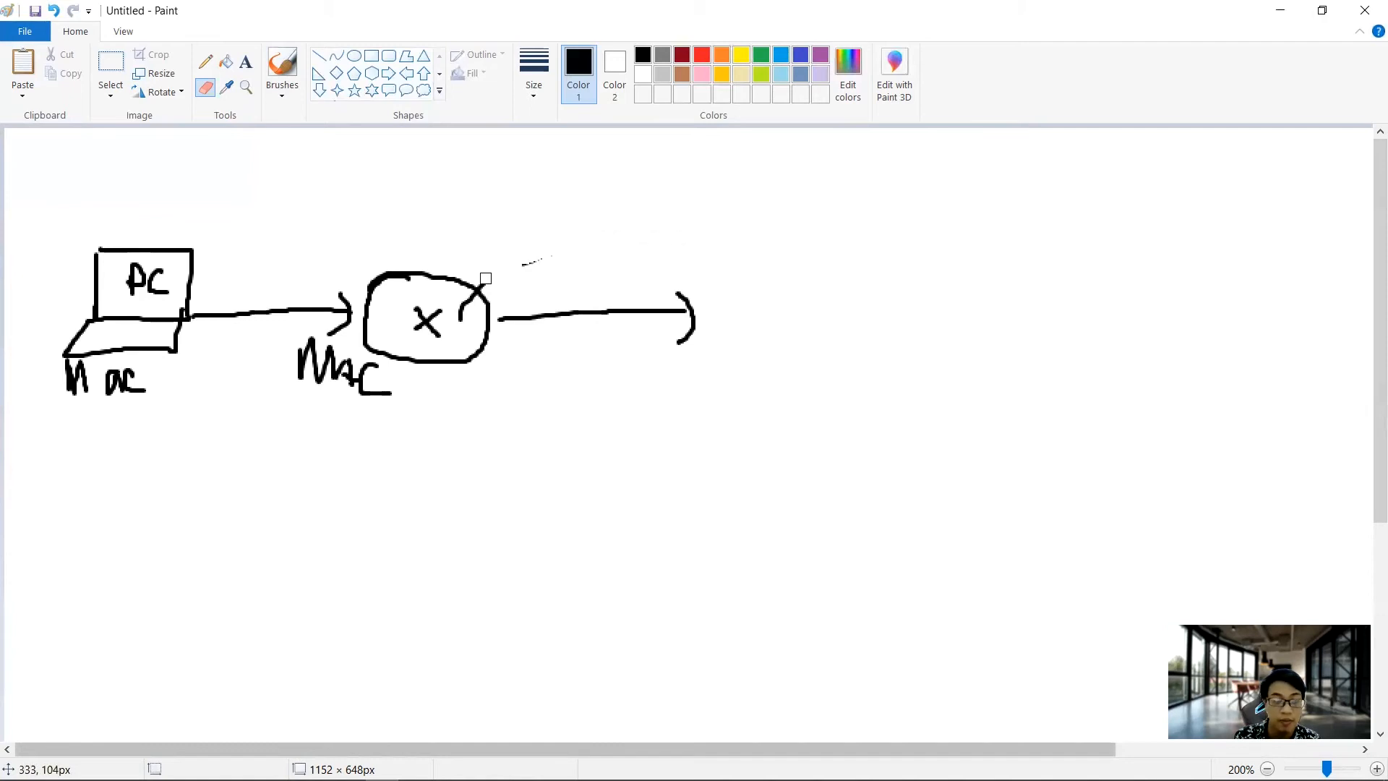
click(282, 69)
mouse_move(784, 275)
mouse_down()
mouse_move(795, 372)
mouse_move(774, 302)
mouse_move(751, 337)
mouse_move(795, 349)
mouse_up()
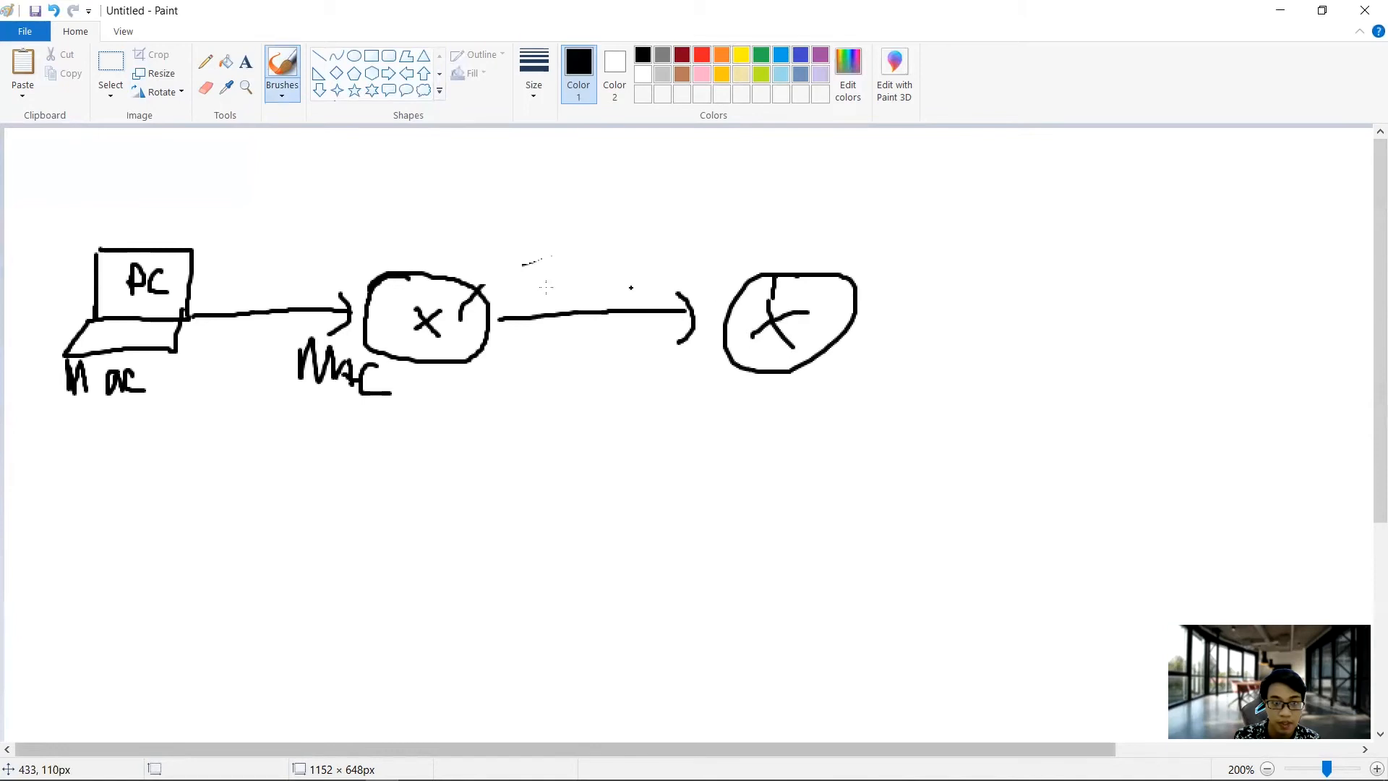
mouse_move(676, 345)
mouse_down()
mouse_move(662, 413)
mouse_move(786, 426)
mouse_up()
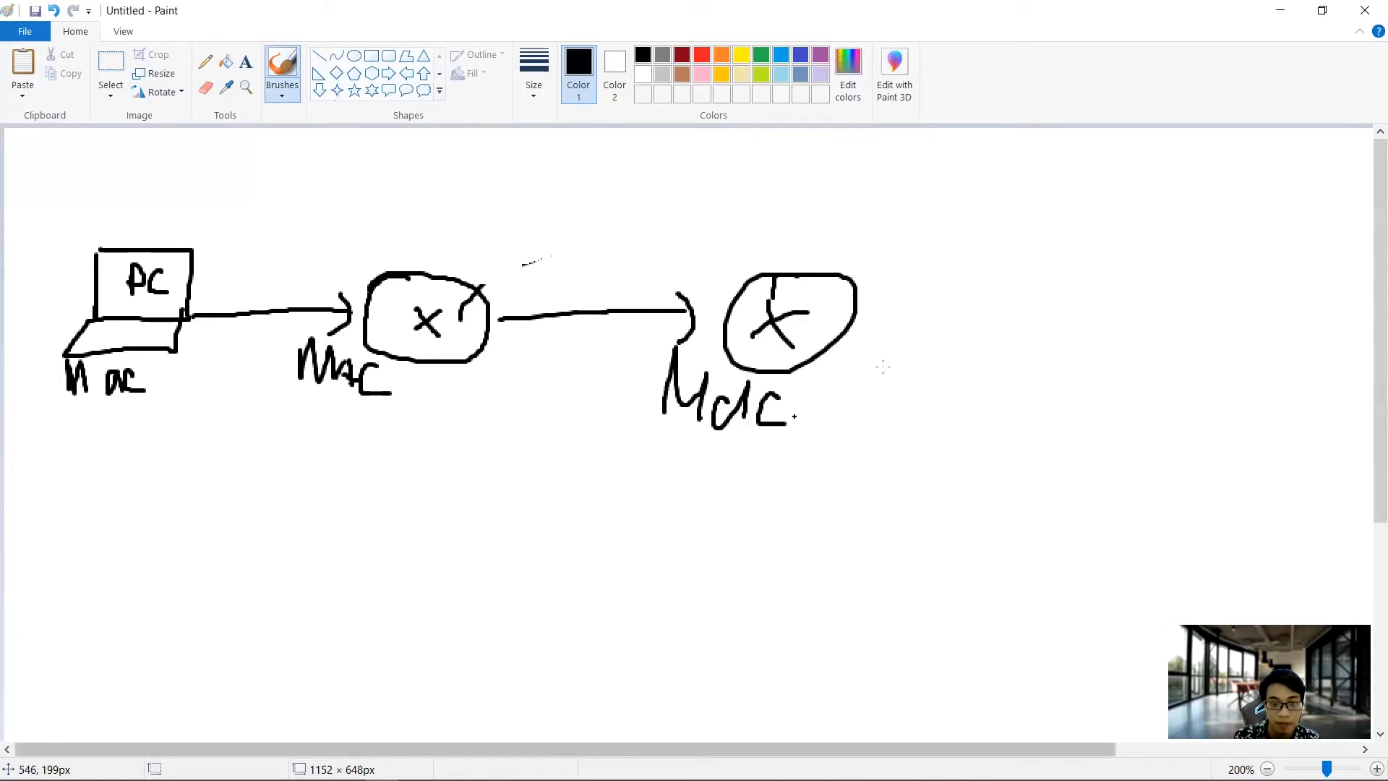
mouse_move(879, 318)
mouse_down()
mouse_move(1041, 318)
mouse_move(1019, 340)
mouse_up()
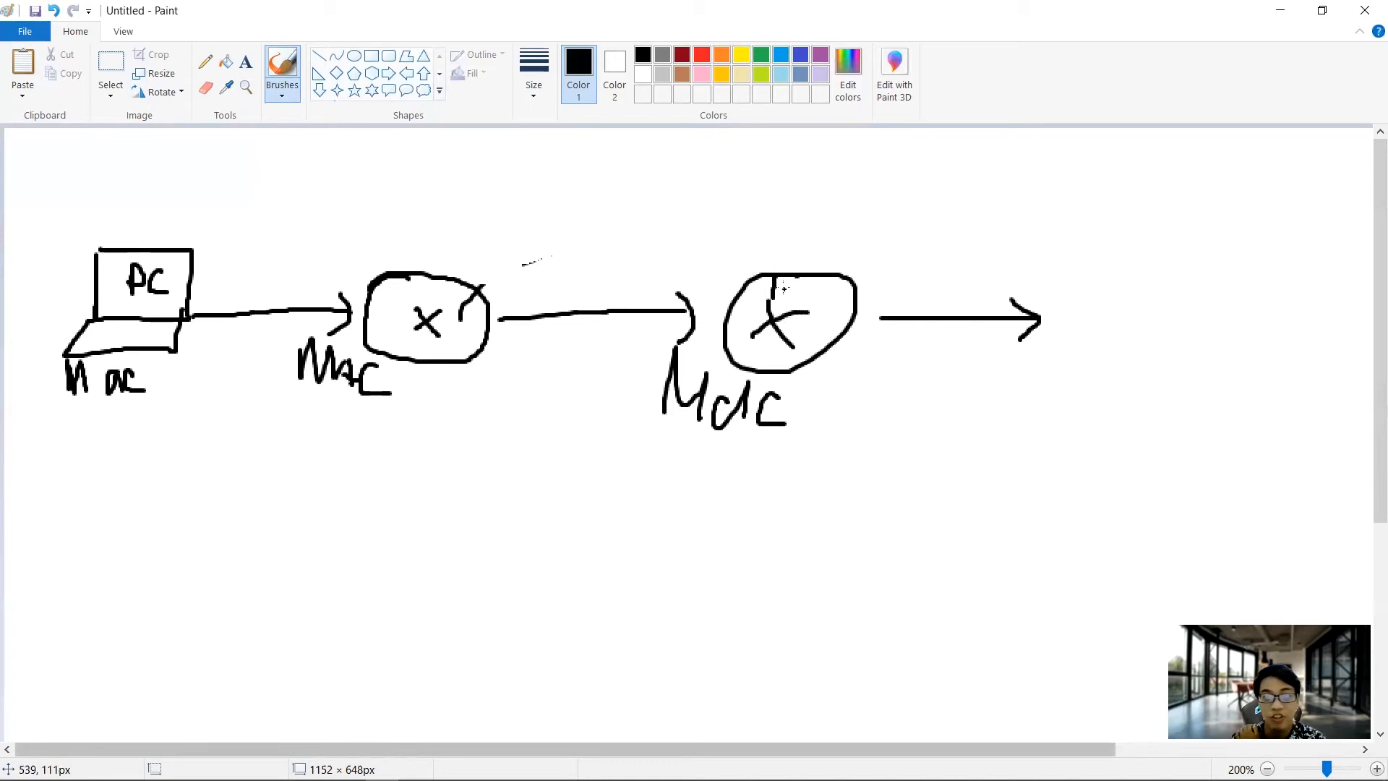
mouse_move(1119, 288)
mouse_down()
mouse_move(1121, 329)
mouse_move(1156, 282)
mouse_move(1119, 311)
mouse_move(1184, 330)
mouse_move(1220, 312)
mouse_move(1199, 334)
mouse_up()
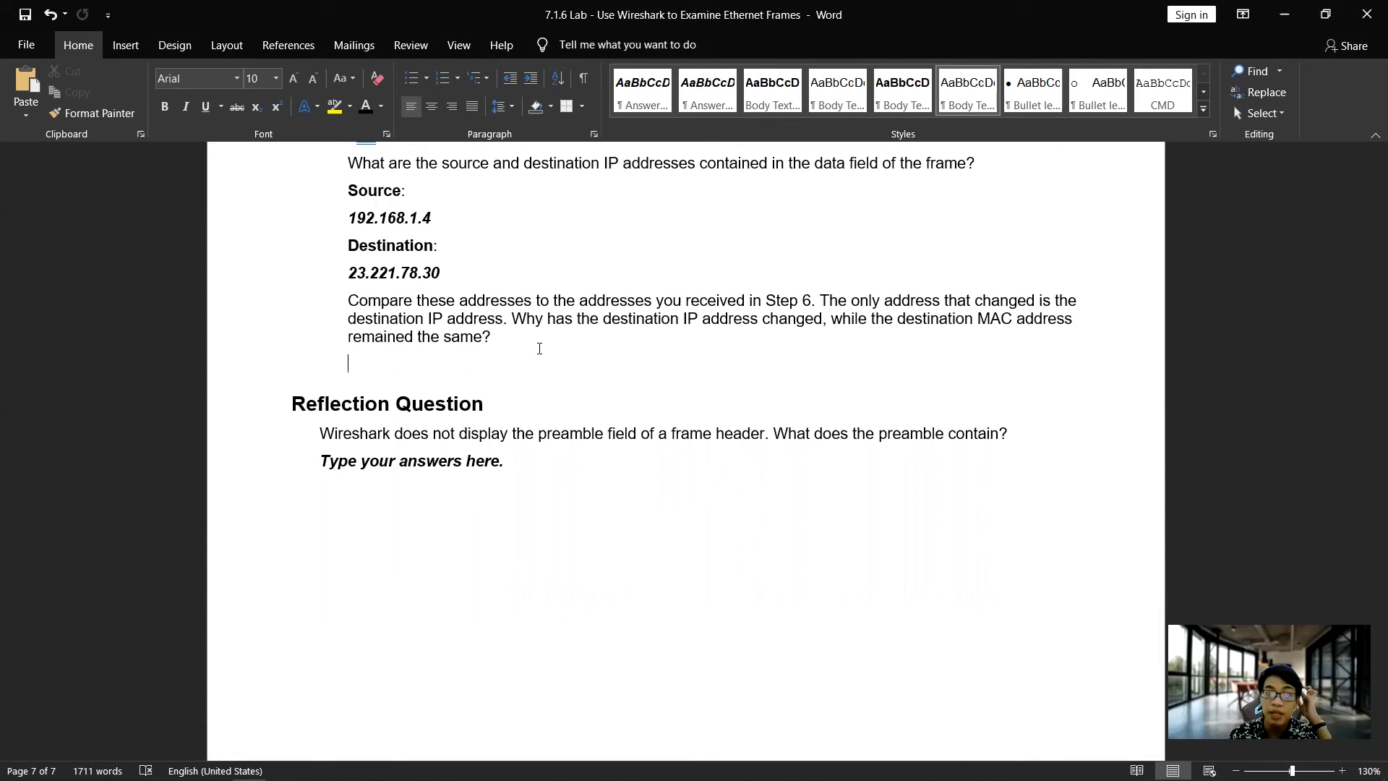
Step: Answer the Step 7 comparison question in bold with "MAC Address tetap sama dikarenakan setiap paket yang keluar akan melewati default gateway."
text(IP)
key(BackSpace)
key(BackSpace)
key(BackSpace)
key(ctrl+b)
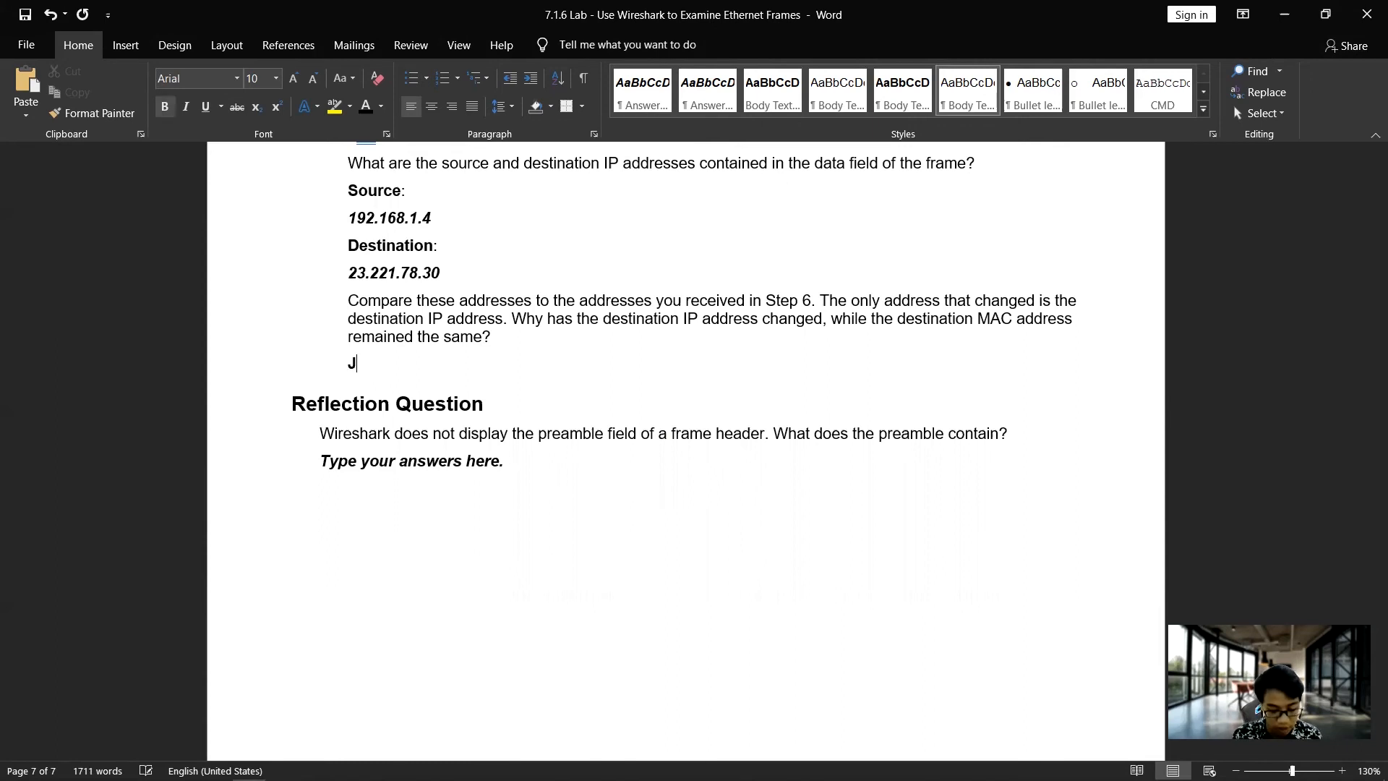
text(MAC )
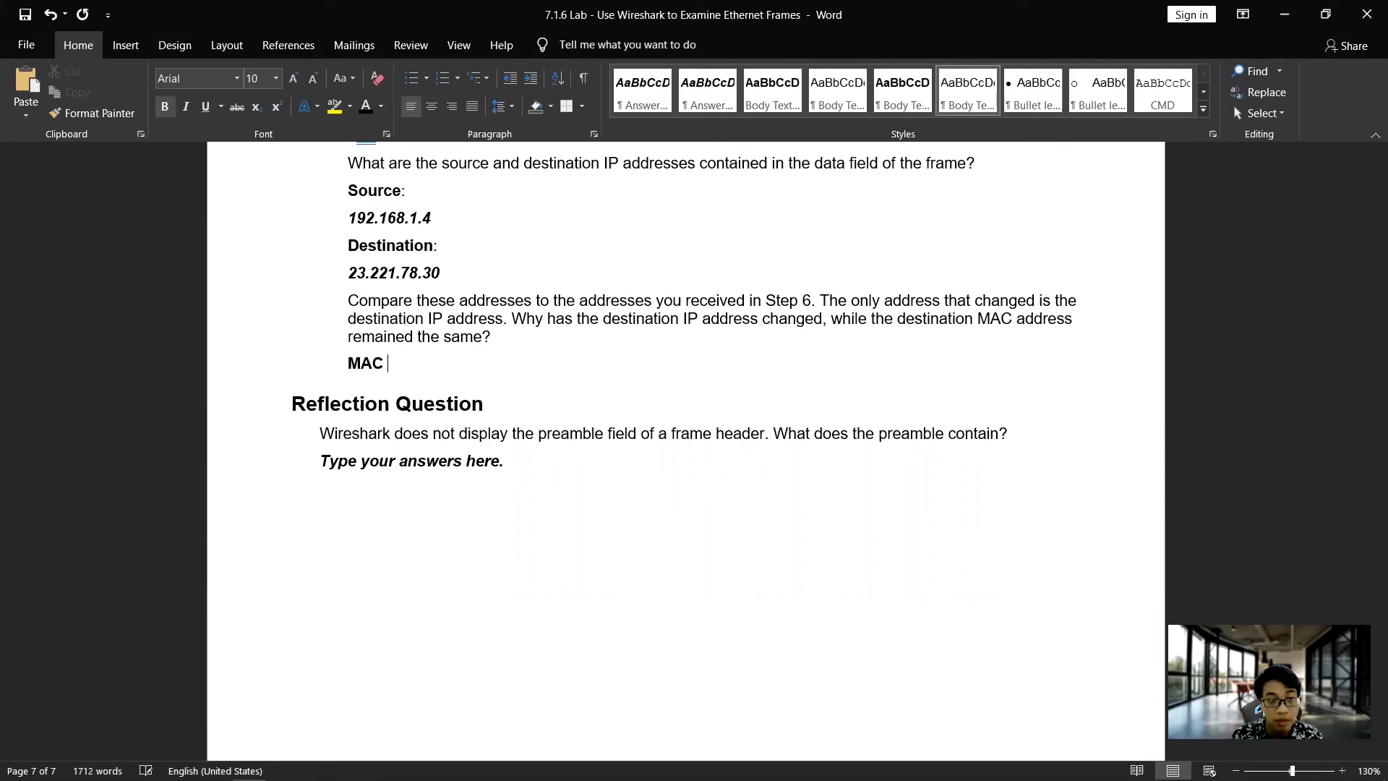
text(Address )
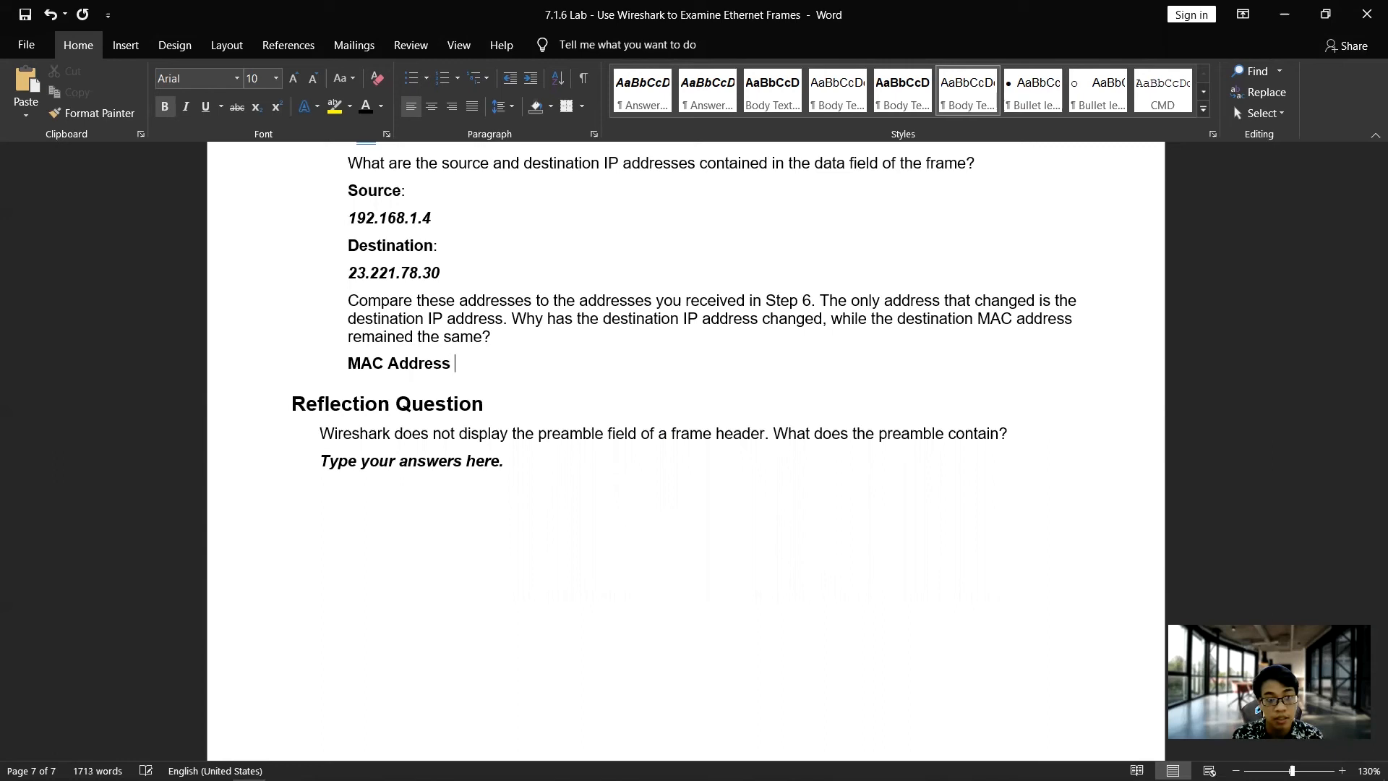
text(tetap )
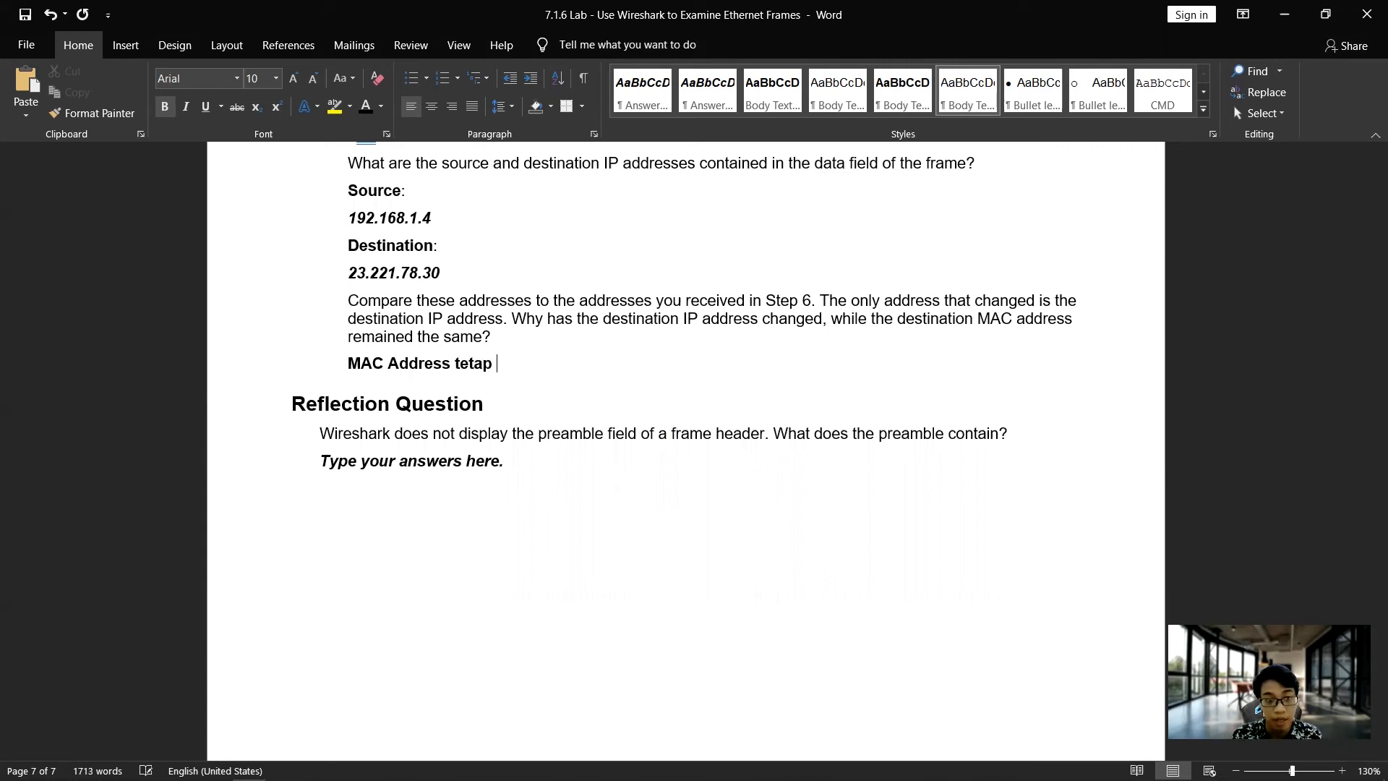
text(sama dikarenankan)
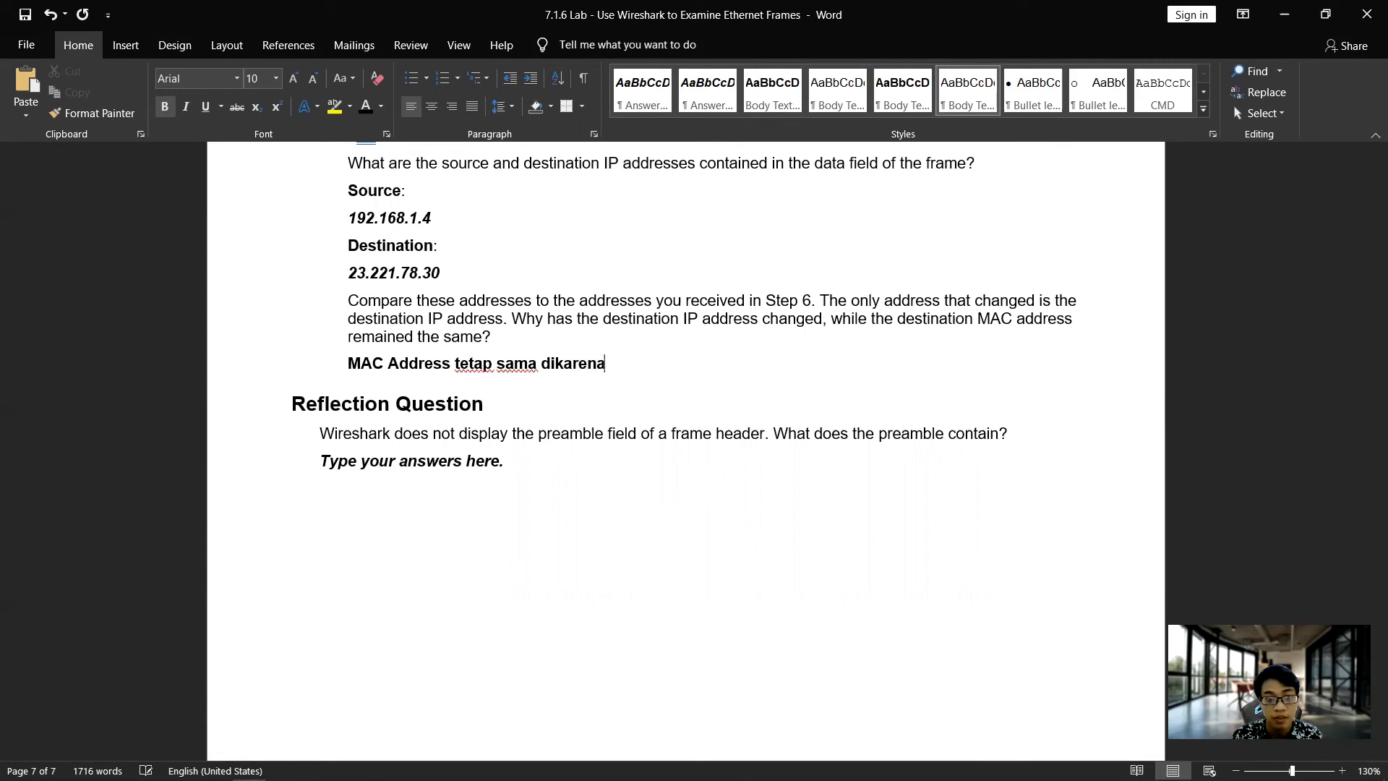
key(BackSpace)
key(BackSpace)
key(BackSpace)
key(BackSpace)
text(kan setiap paket yang keluar akan melewati default fga)
key(BackSpace)
key(BackSpace)
key(BackSpace)
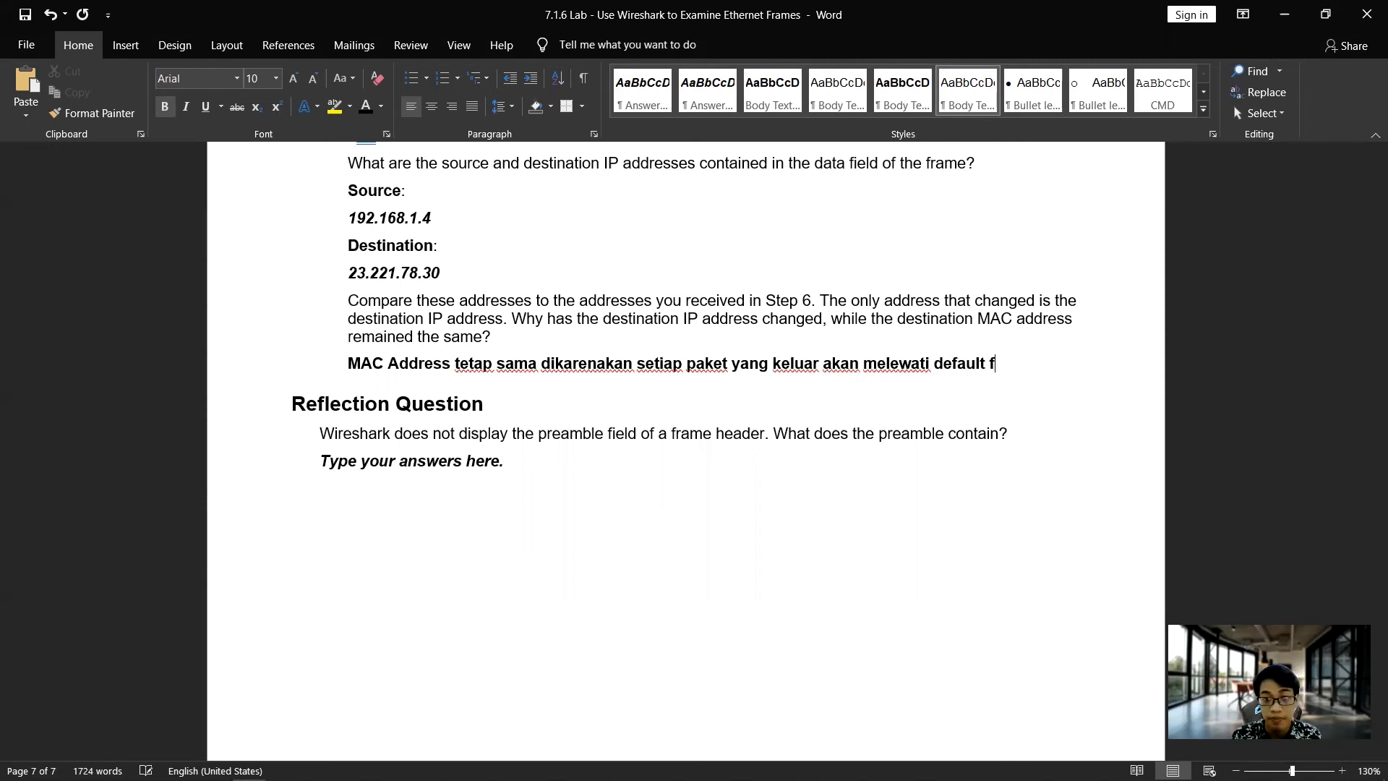
text(gateway)
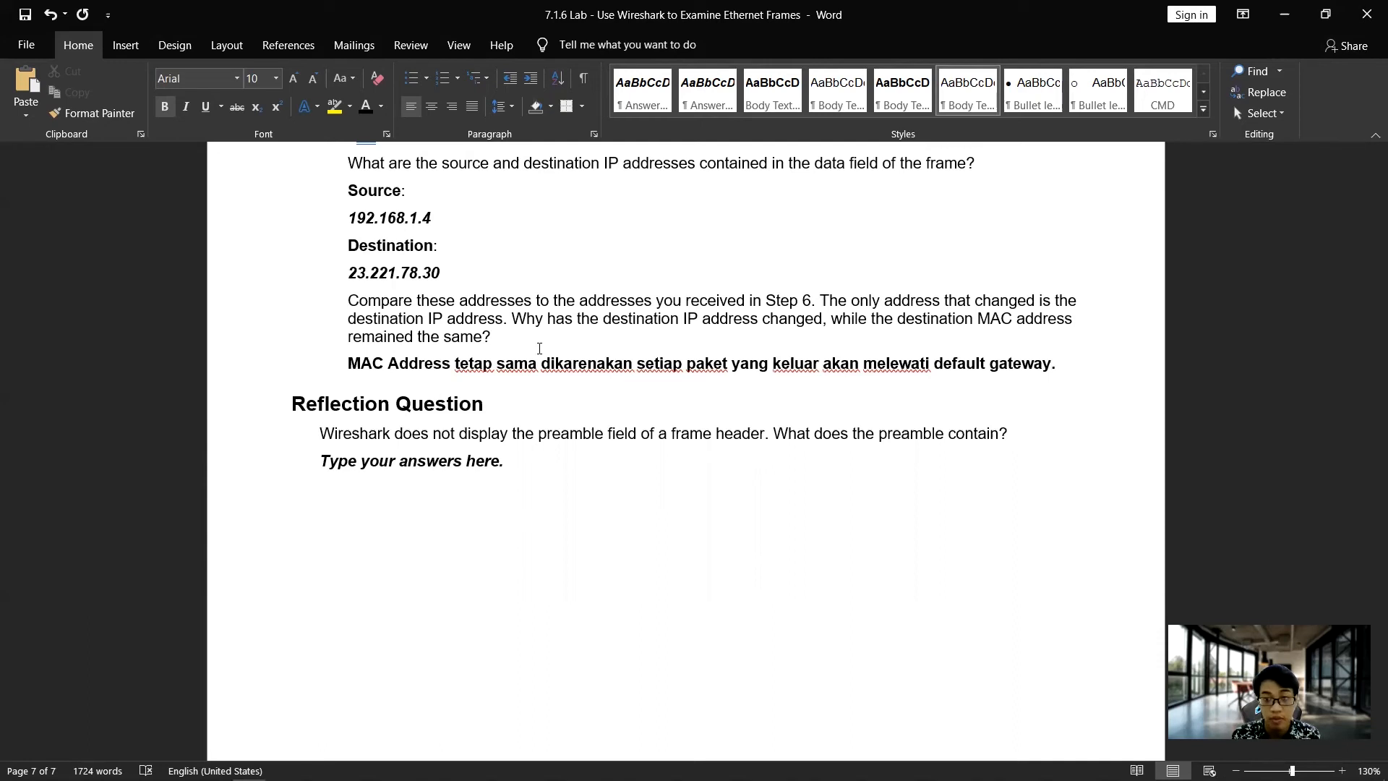
text(. Sedasng)
key(BackSpace)
key(BackSpace)
key(BackSpace)
text(ngkan)
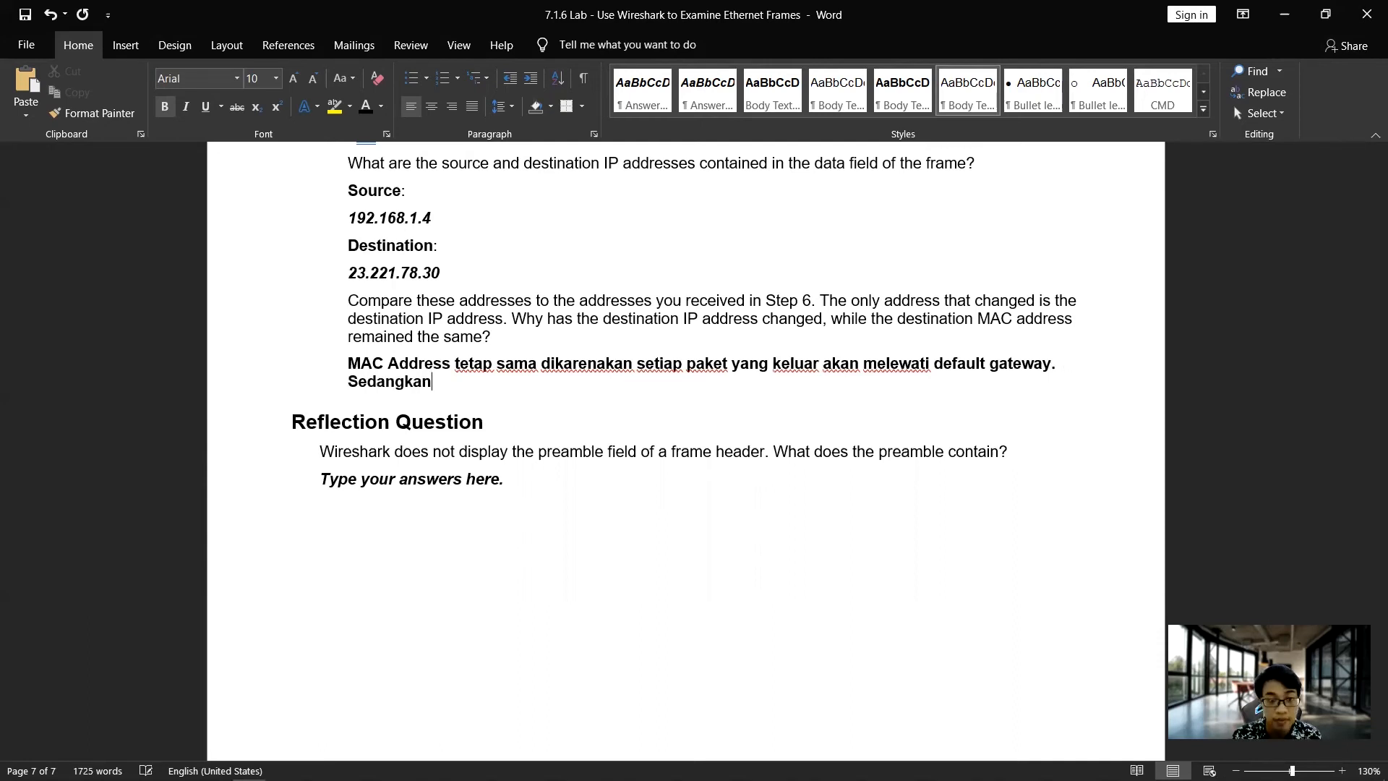
key(BackSpace)
key(BackSpace)
key(BackSpace)
key(BackSpace)
key(BackSpace)
key(BackSpace)
key(BackSpace)
key(BackSpace)
key(BackSpace)
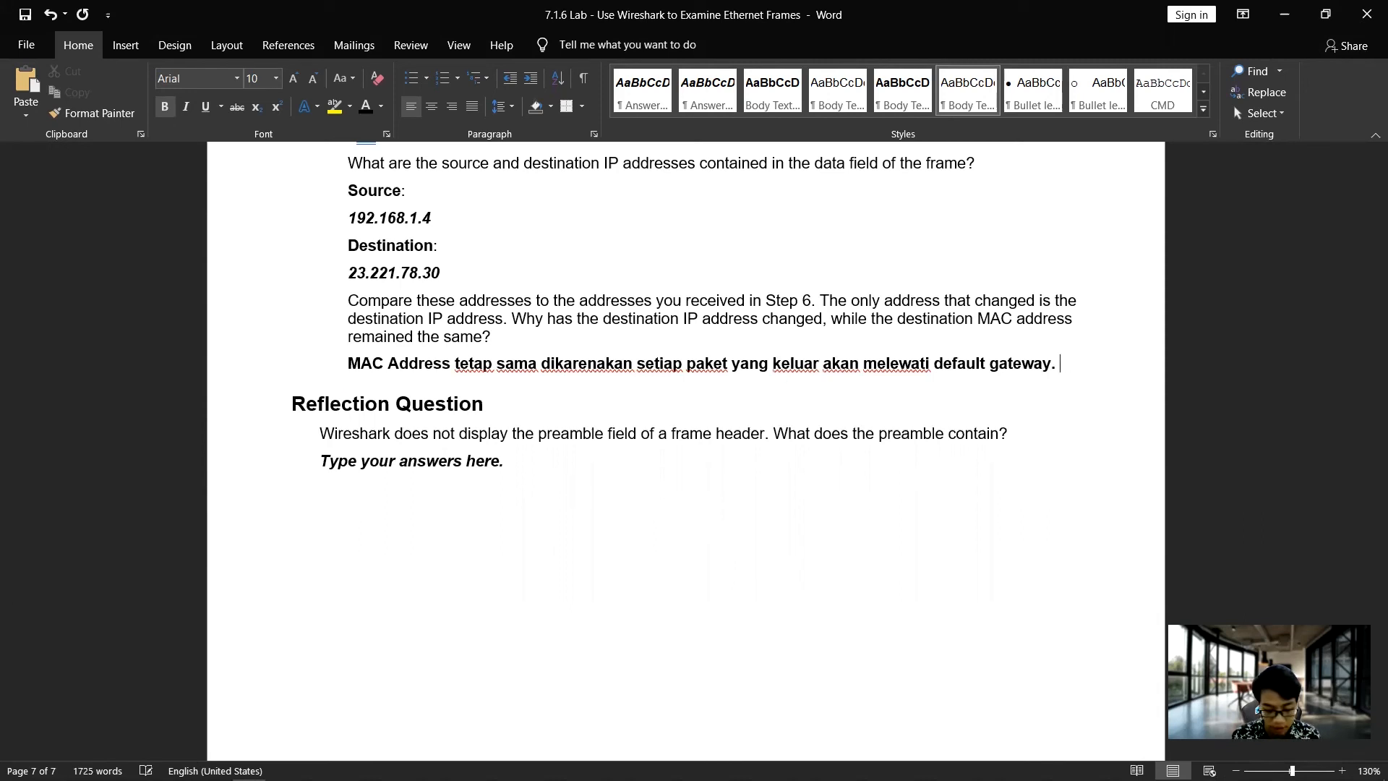
Step: Begin a second sentence in the Step 7 answer with "MAC Address akan terus berubah-ubah hingga mencapai"
text(MAC Addre)
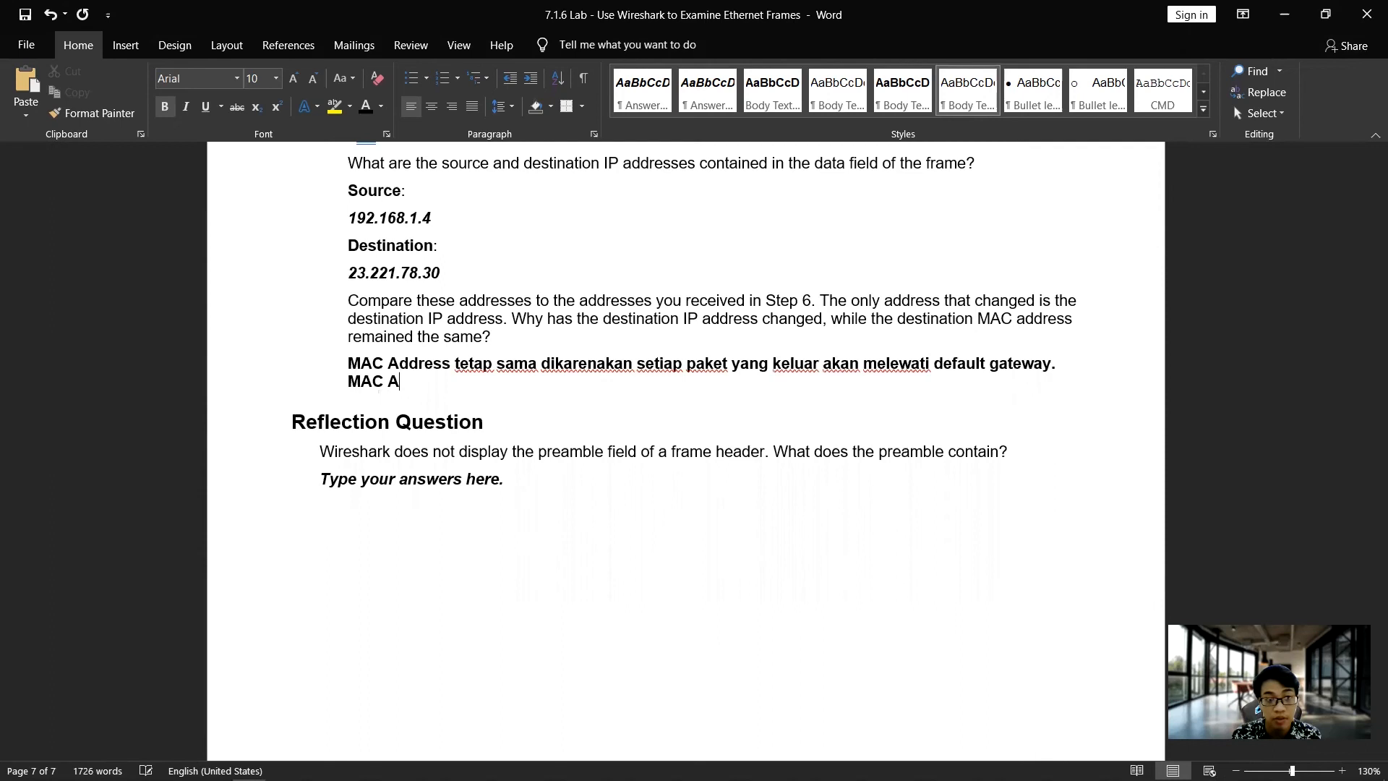
text(ss aka)
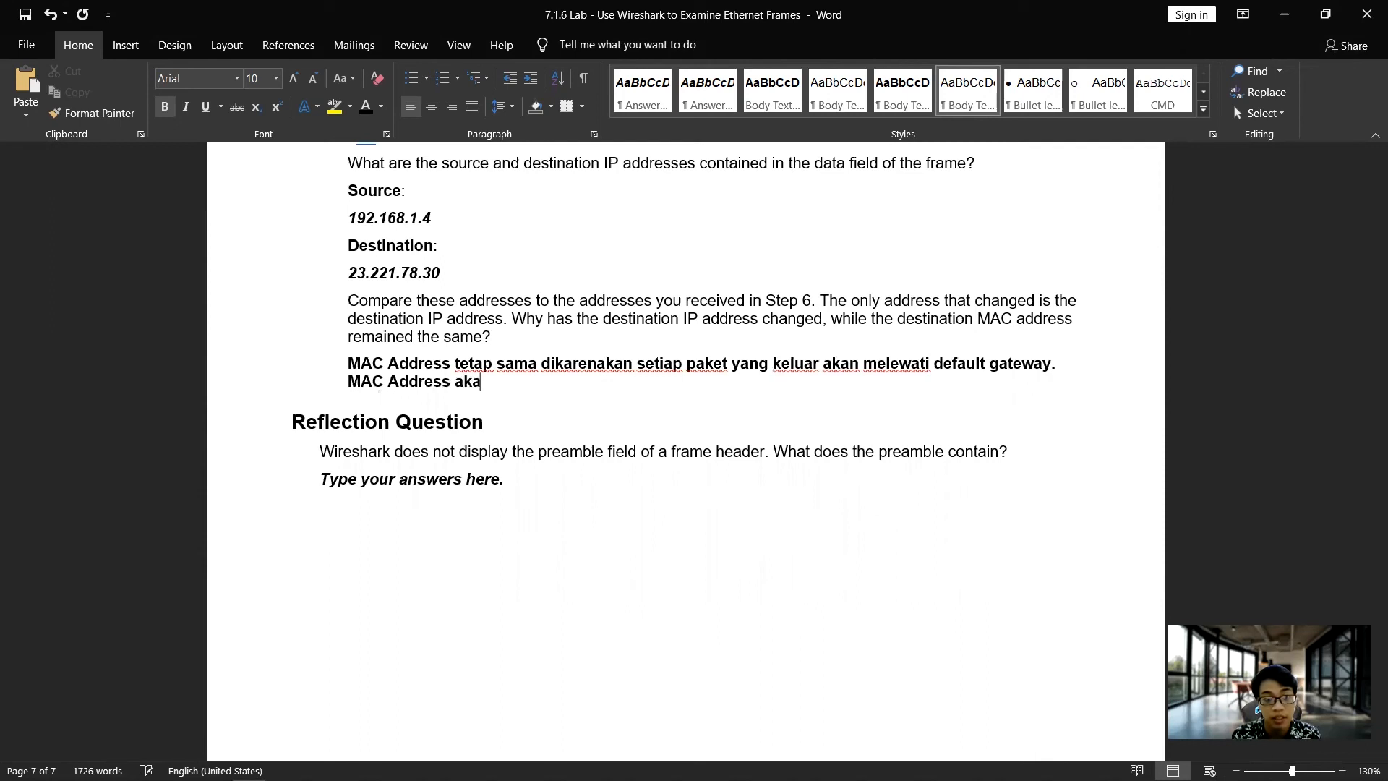
text(n terus berubah-ub)
key(Left)
key(Right)
text(ah hn)
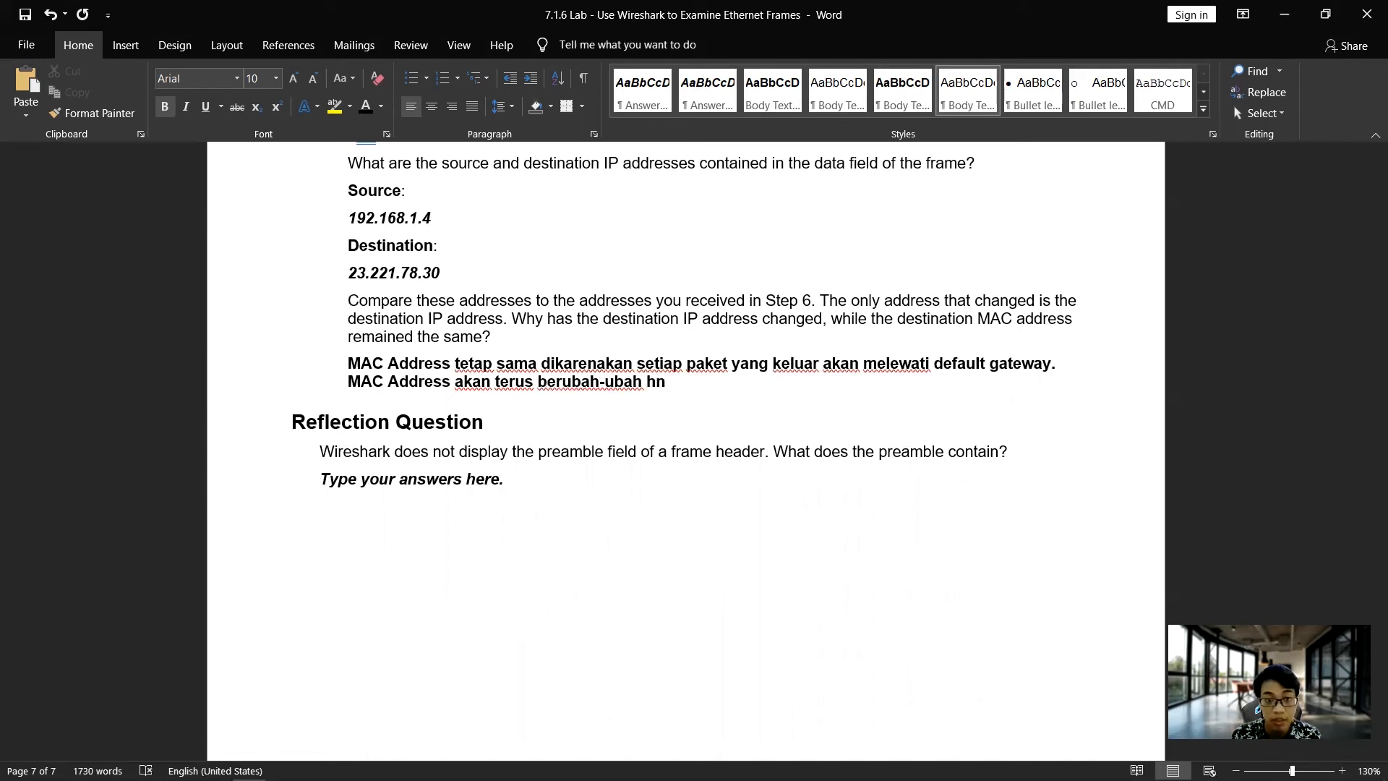
key(BackSpace)
text(ingga mencapai )
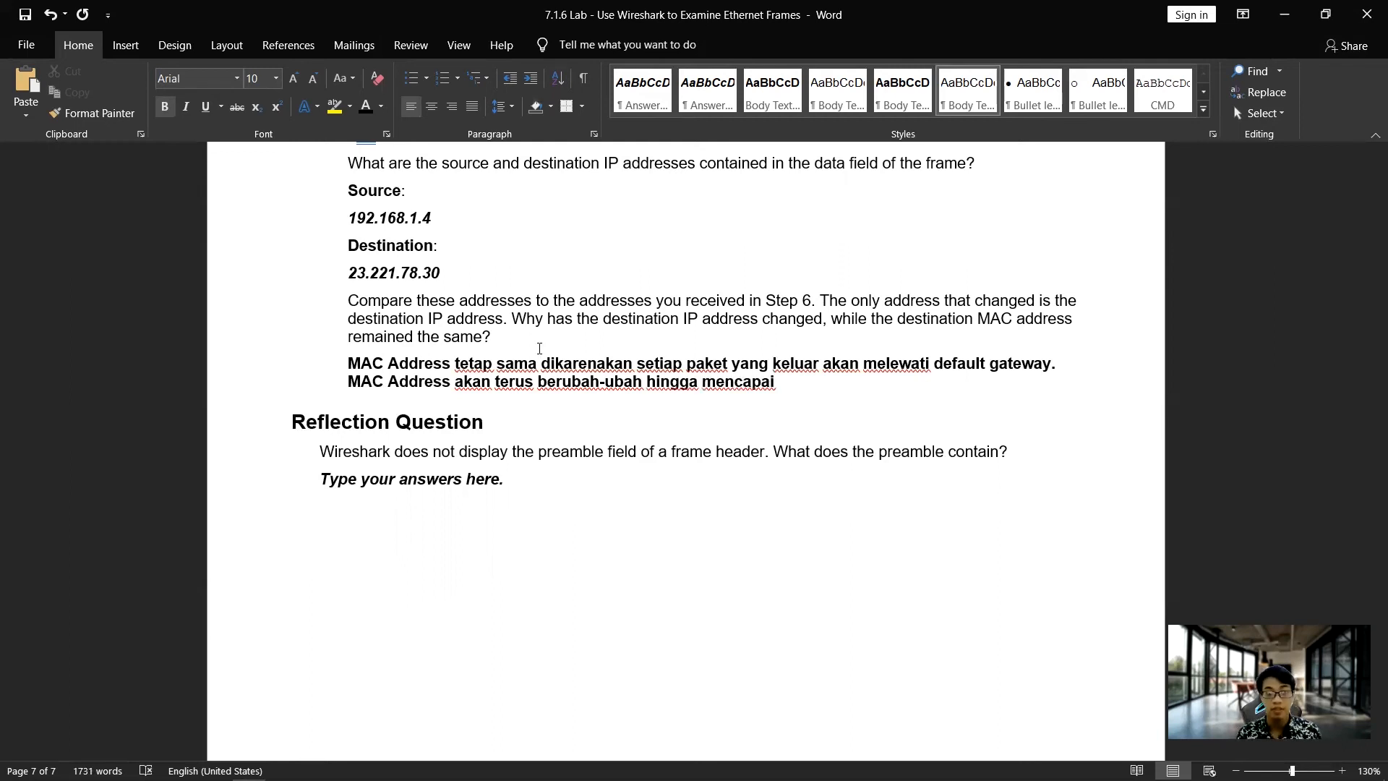
Step: Finish the answer's second sentence with "MAC Address yang dituju."
text(Destina)
key(BackSpace)
key(BackSpace)
key(BackSpace)
key(BackSpace)
key(BackSpace)
key(BackSpace)
key(BackSpace)
text(MACX A)
key(BackSpace)
key(BackSpace)
key(BackSpace)
text(Address)
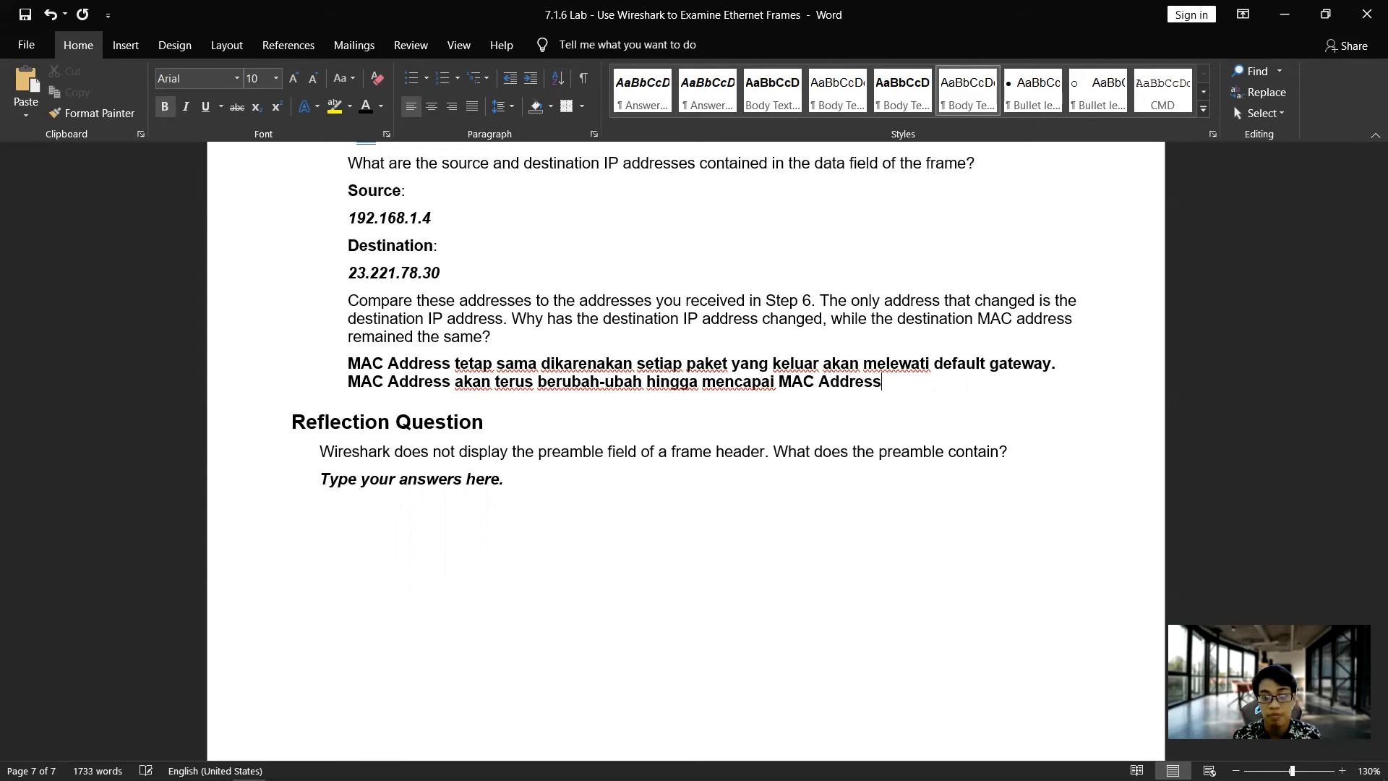
text( ya)
key(BackSpace)
key(BackSpace)
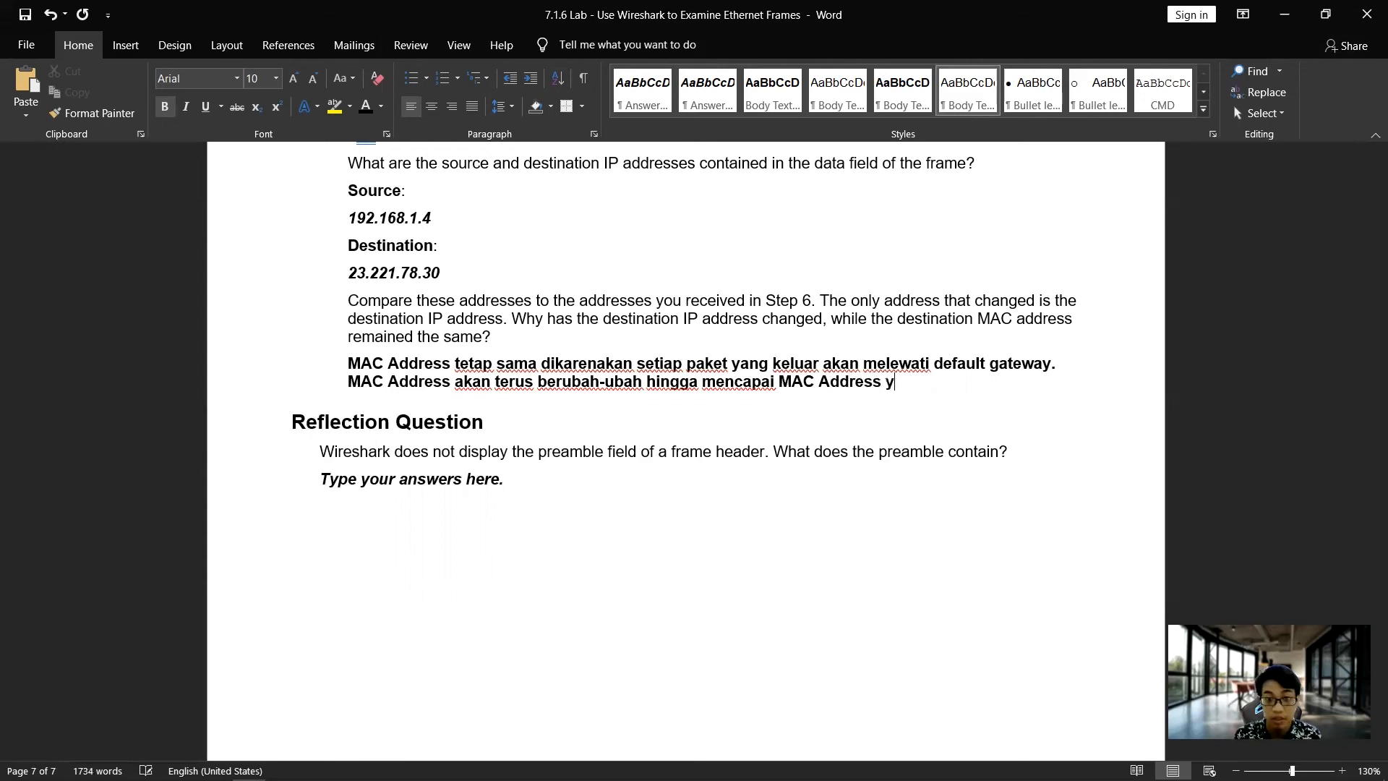
text(yng dituju.)
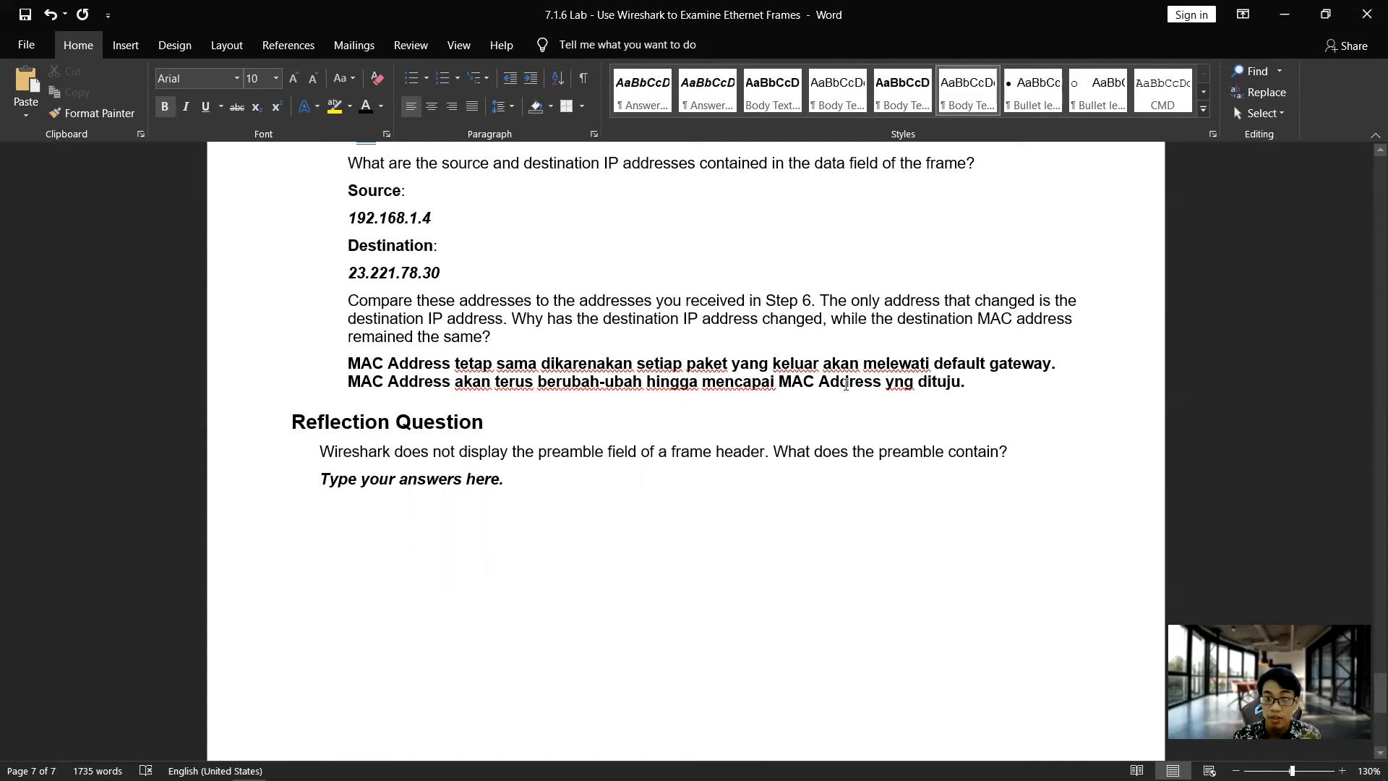
click(894, 383)
text(a)
Step: Insert "sumber dan destinasi" after the first "MAC Address" in the answer's second sentence
drag(385, 390, 456, 383)
click(457, 383)
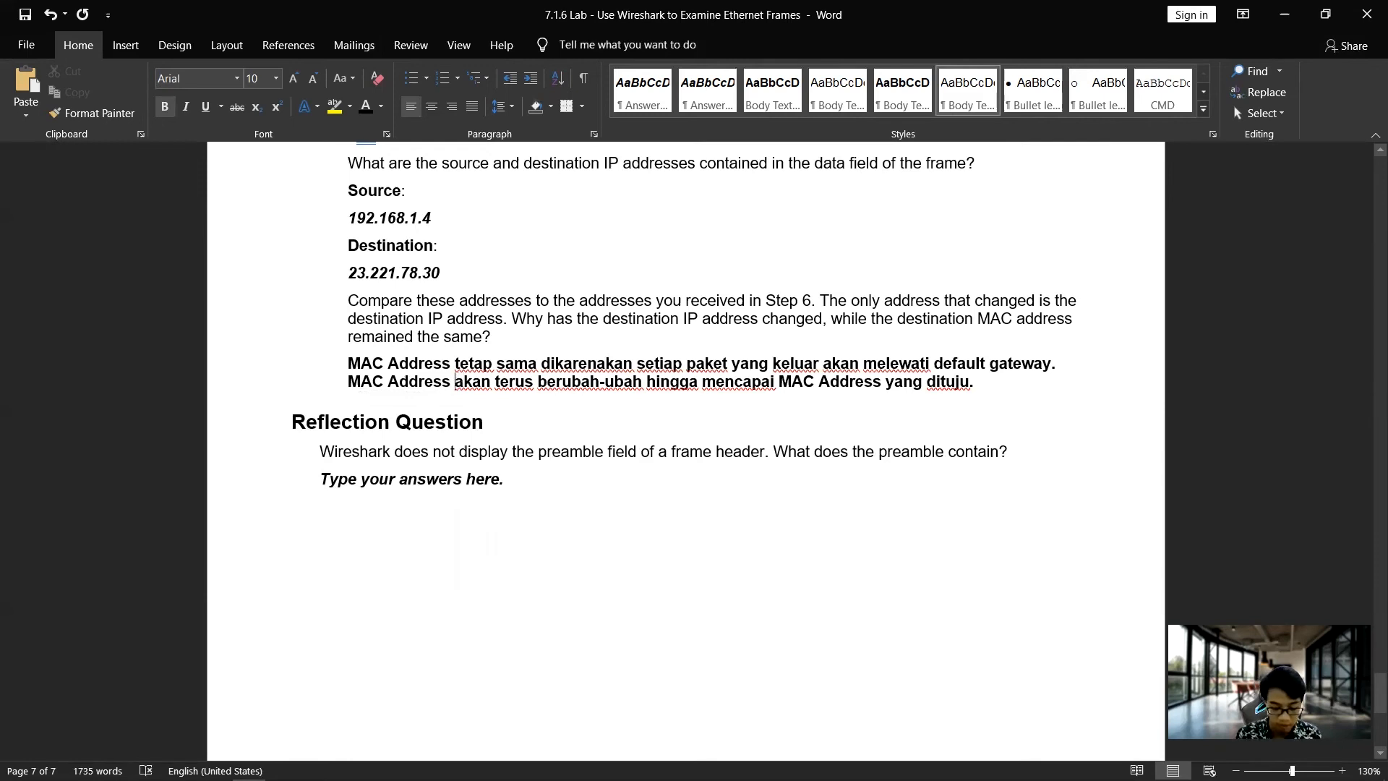
text(sumber dan destu)
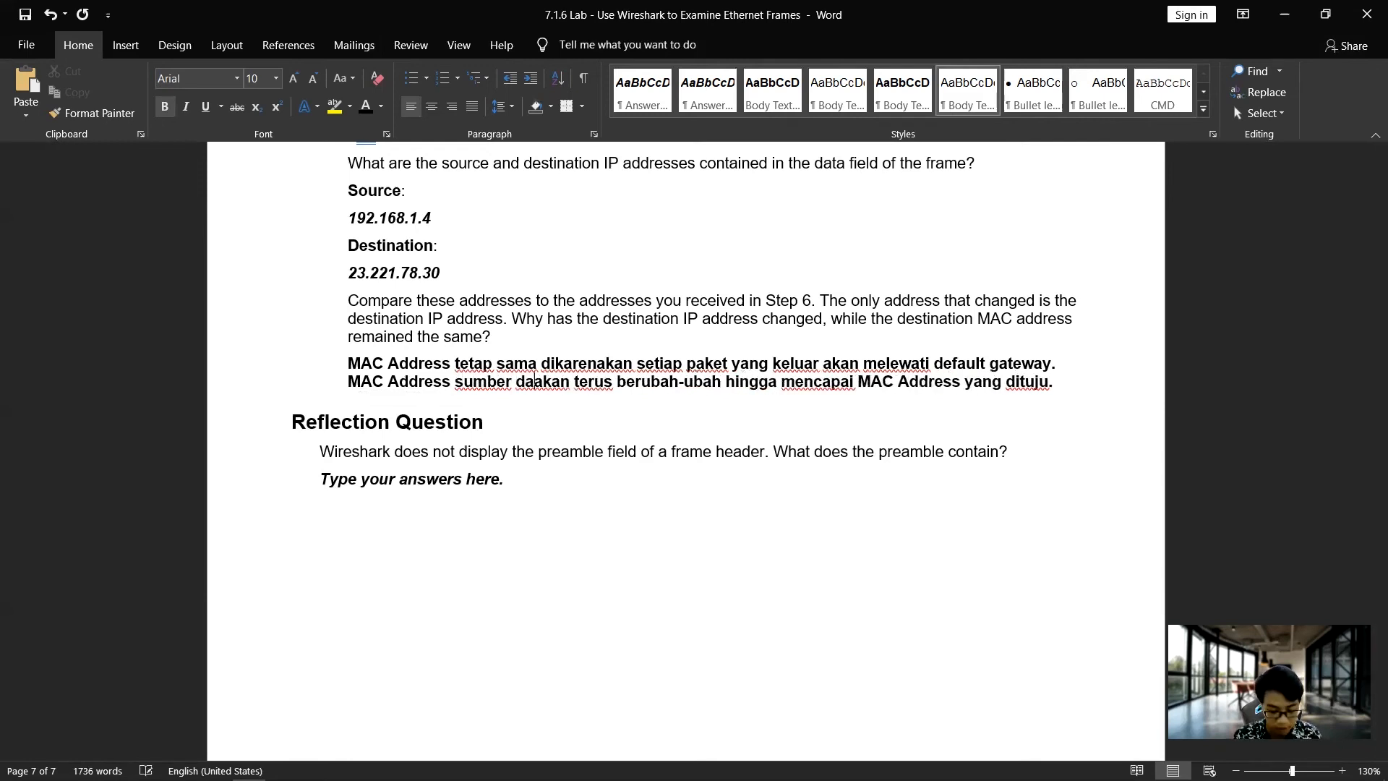
key(BackSpace)
text(inasi)
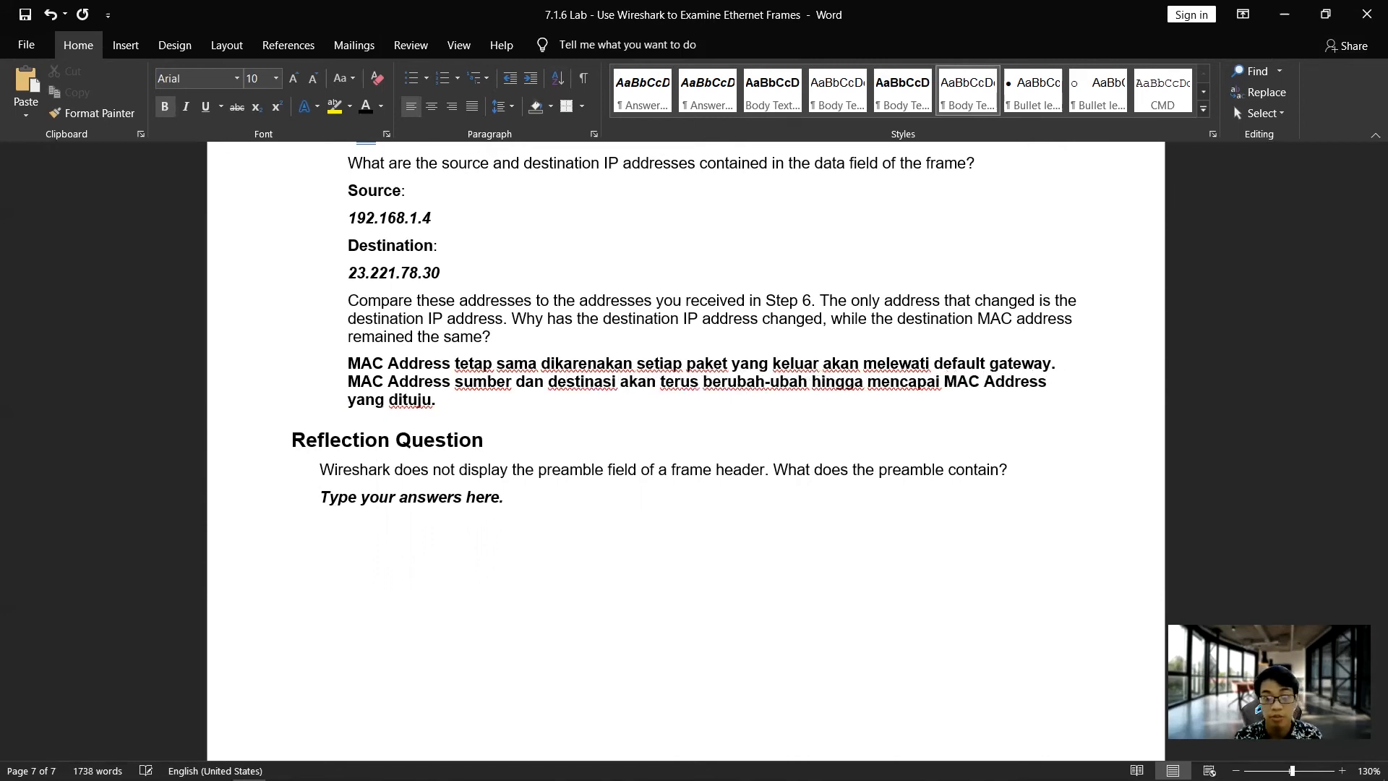
Step: Insert "Sehingga MAC Address yang digunakan" between the answer's first and second sentences
click(538, 396)
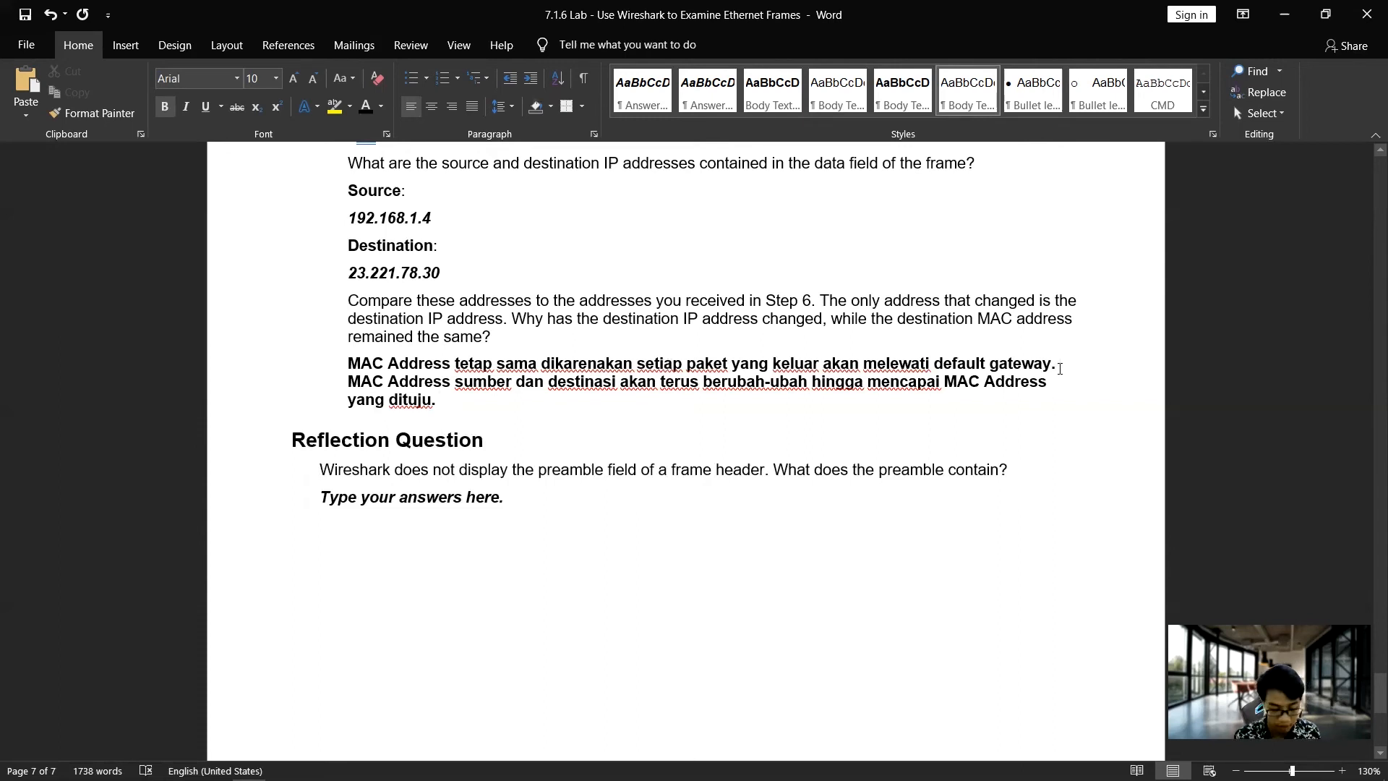
text(Seh)
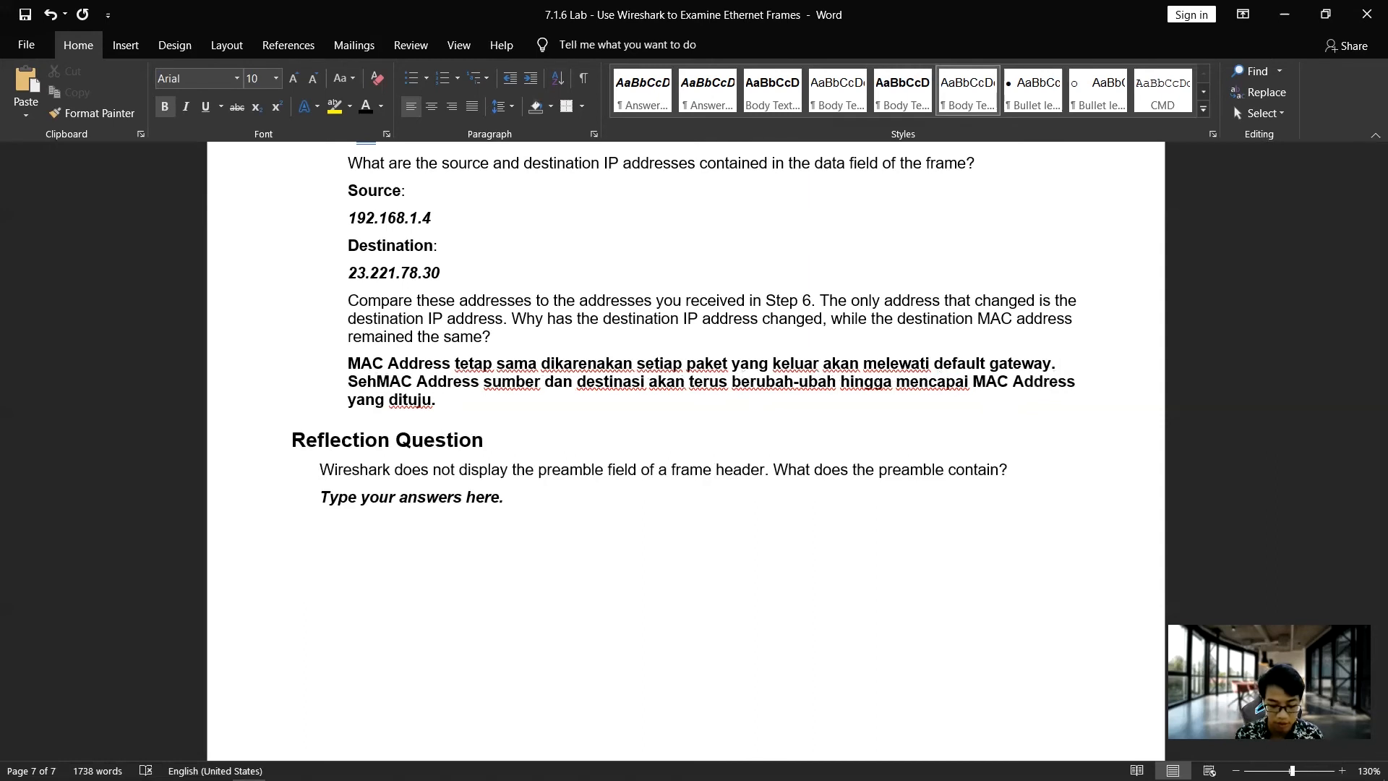
text(ingga MACC)
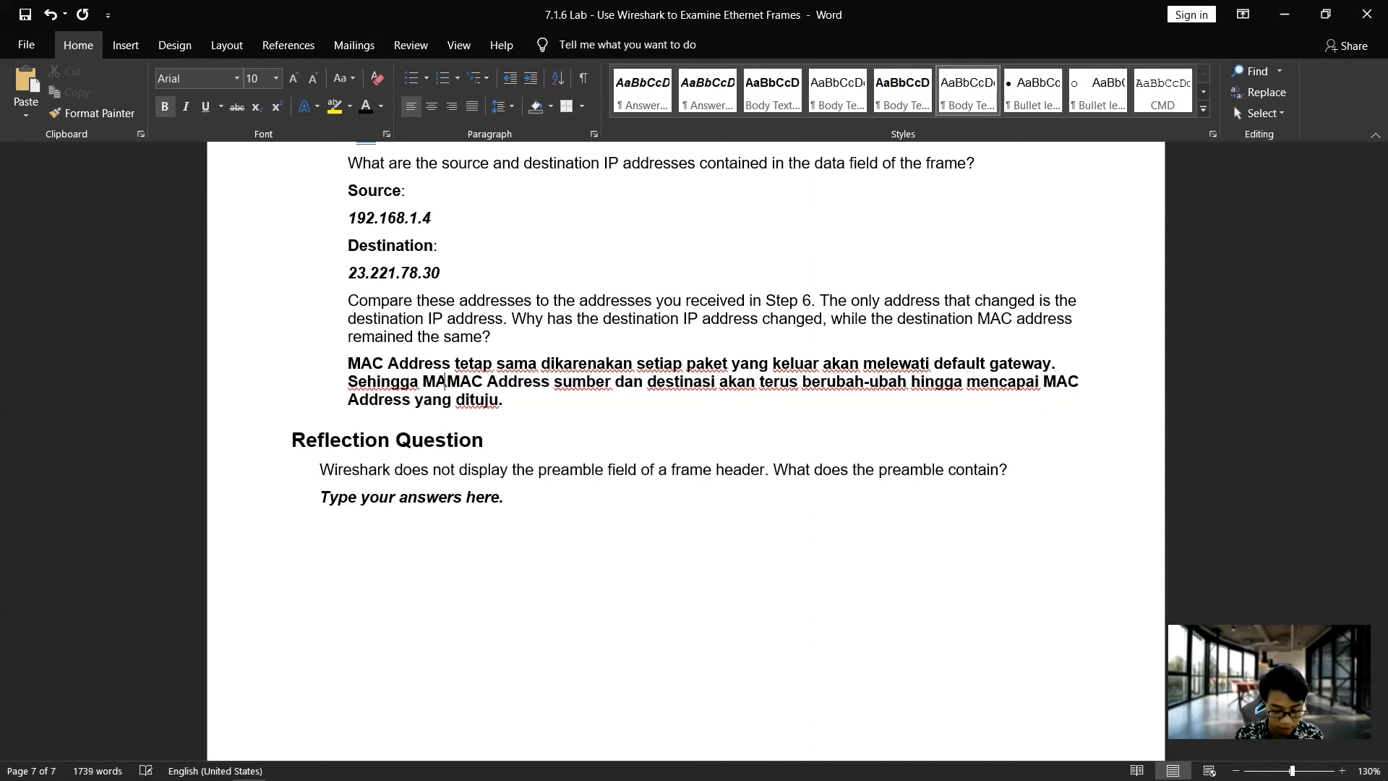
key(BackSpace)
text(Addr)
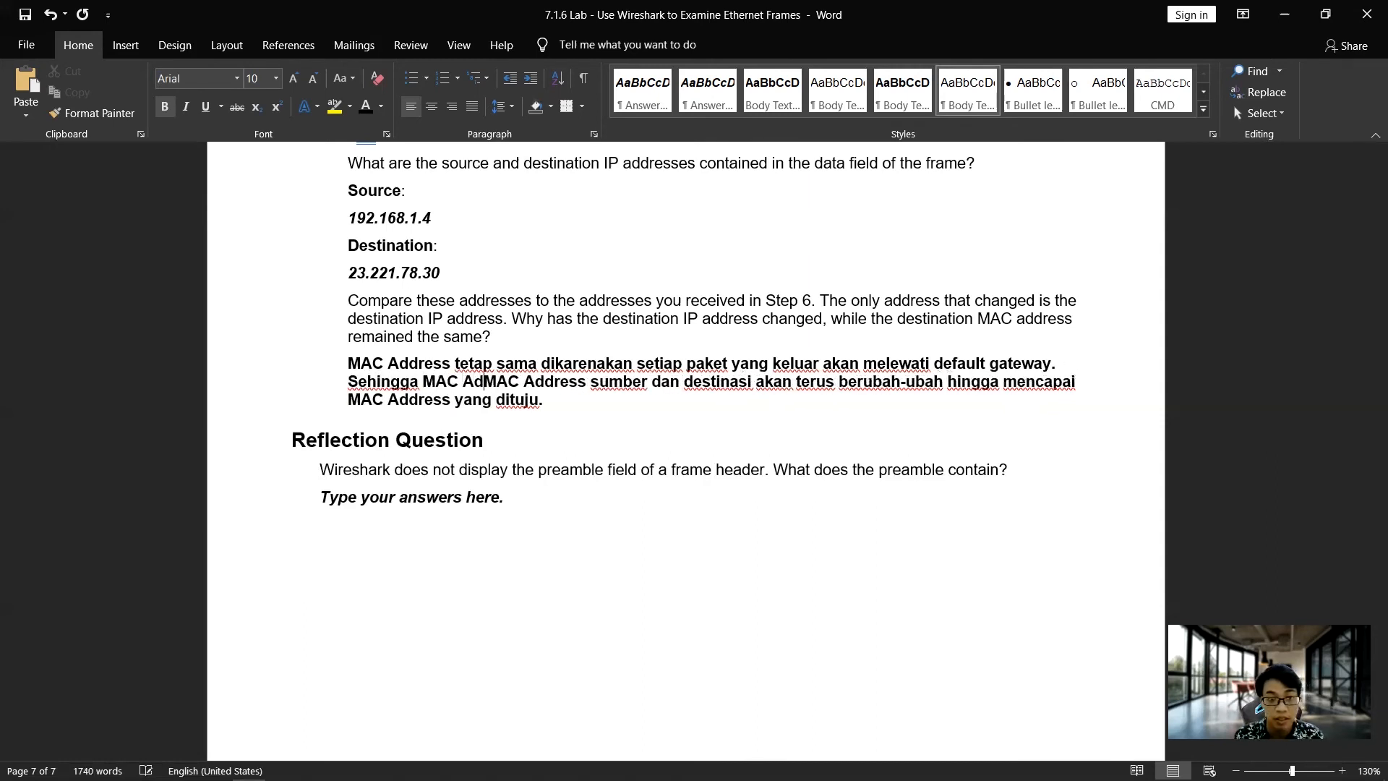
text(ess yang digun)
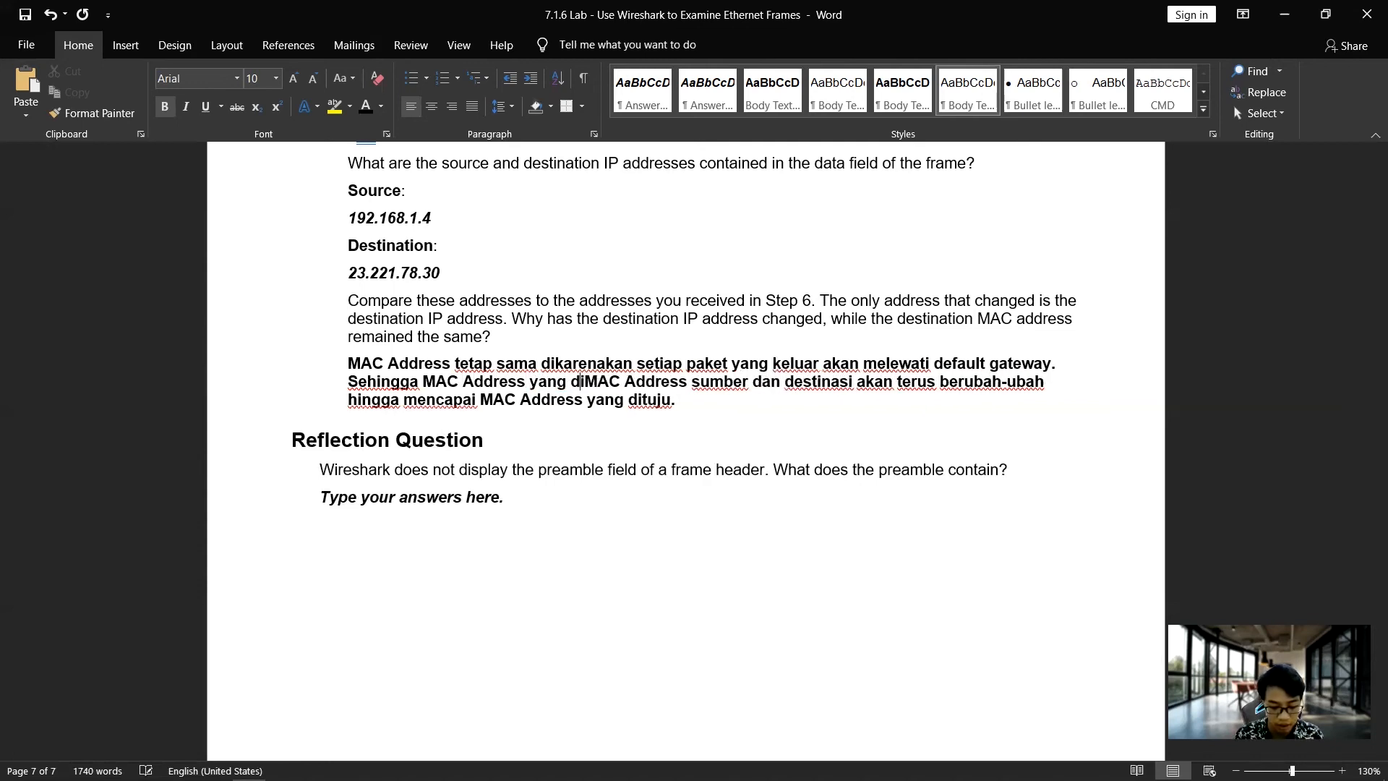
text(akan)
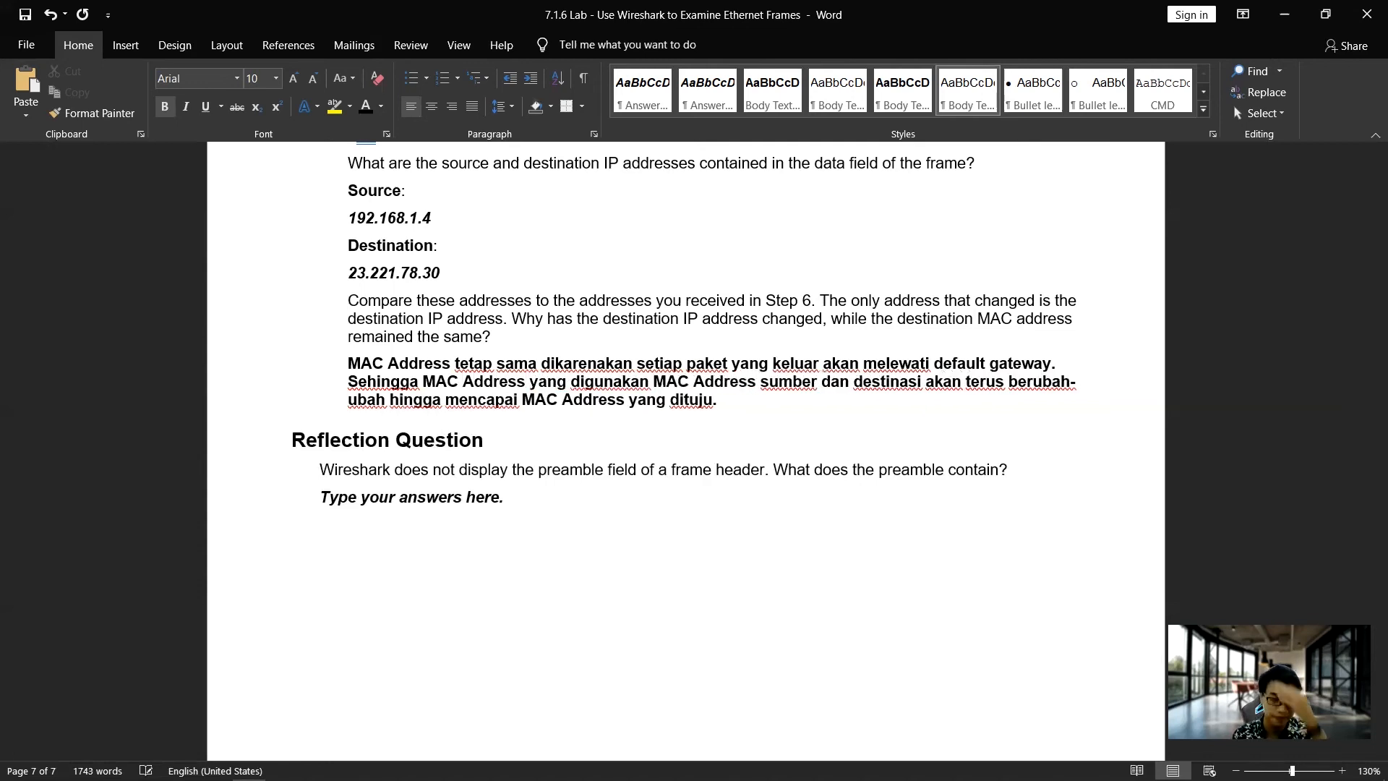
Step: Replace "yang digunakan" in the inserted text with "destinasi akan menuju ke dasfult gateway terlebih dahulu. Setelah itu,"
key(BackSpace)
key(BackSpace)
key(BackSpace)
key(BackSpace)
key(BackSpace)
key(BackSpace)
key(BackSpace)
key(BackSpace)
key(BackSpace)
key(BackSpace)
key(BackSpace)
key(BackSpace)
key(BackSpace)
key(BackSpace)
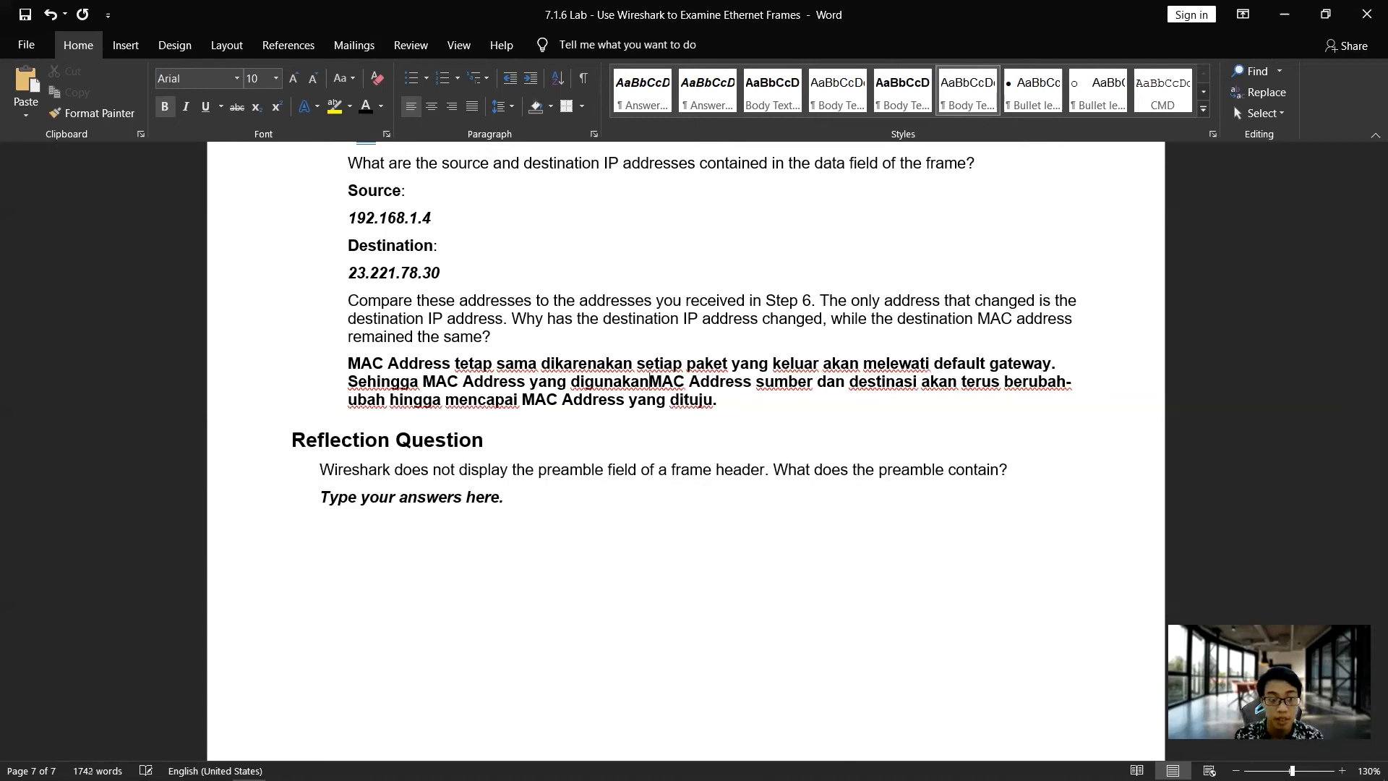
key(BackSpace)
text(destina)
text(si akan men)
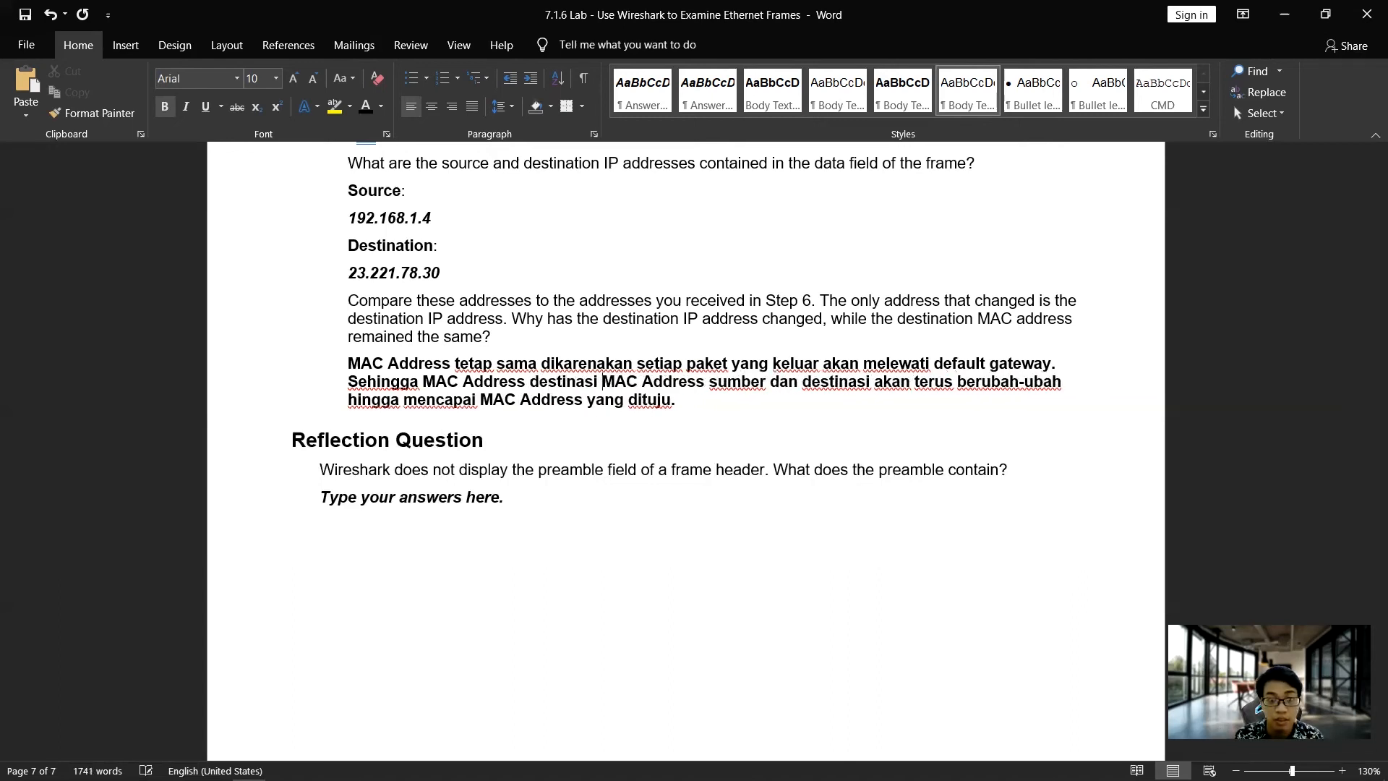
text(uju ke dasfult gate)
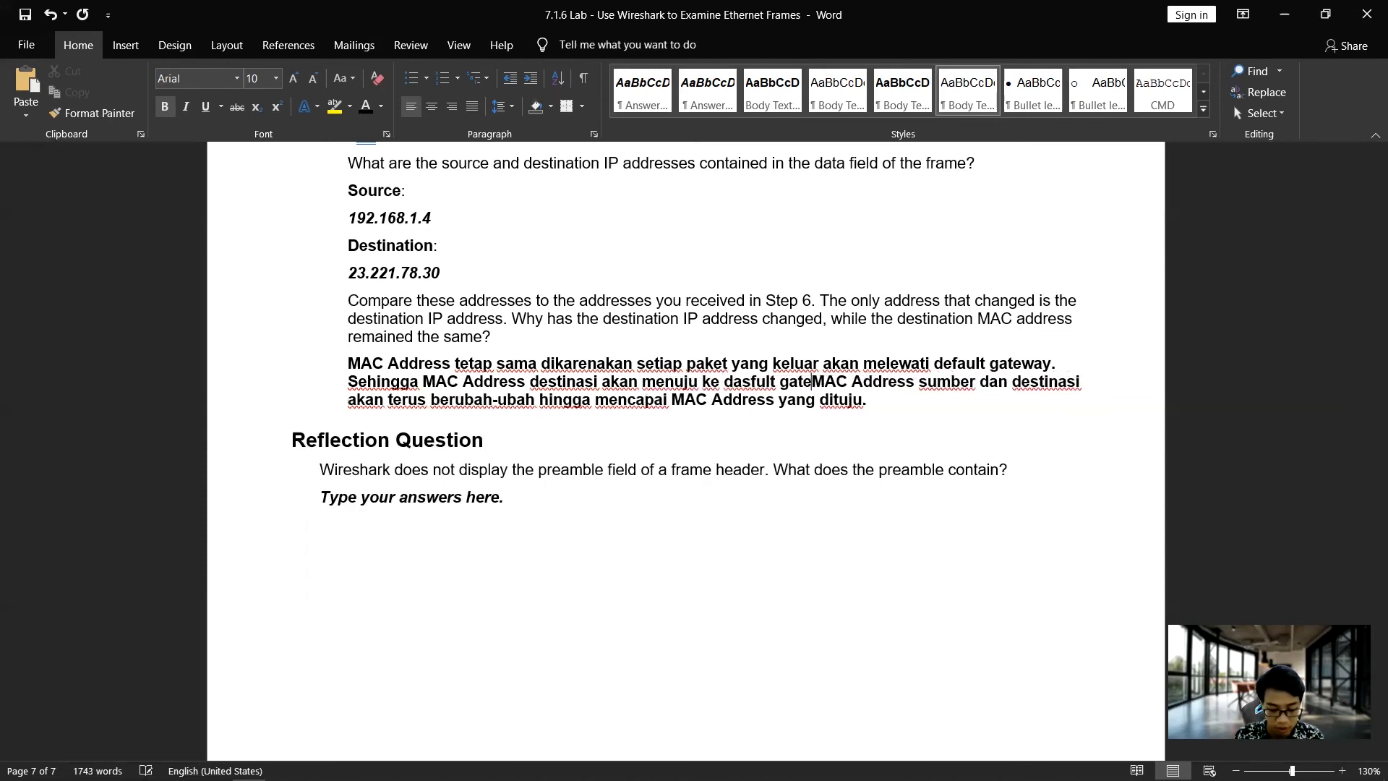
text(way terleb)
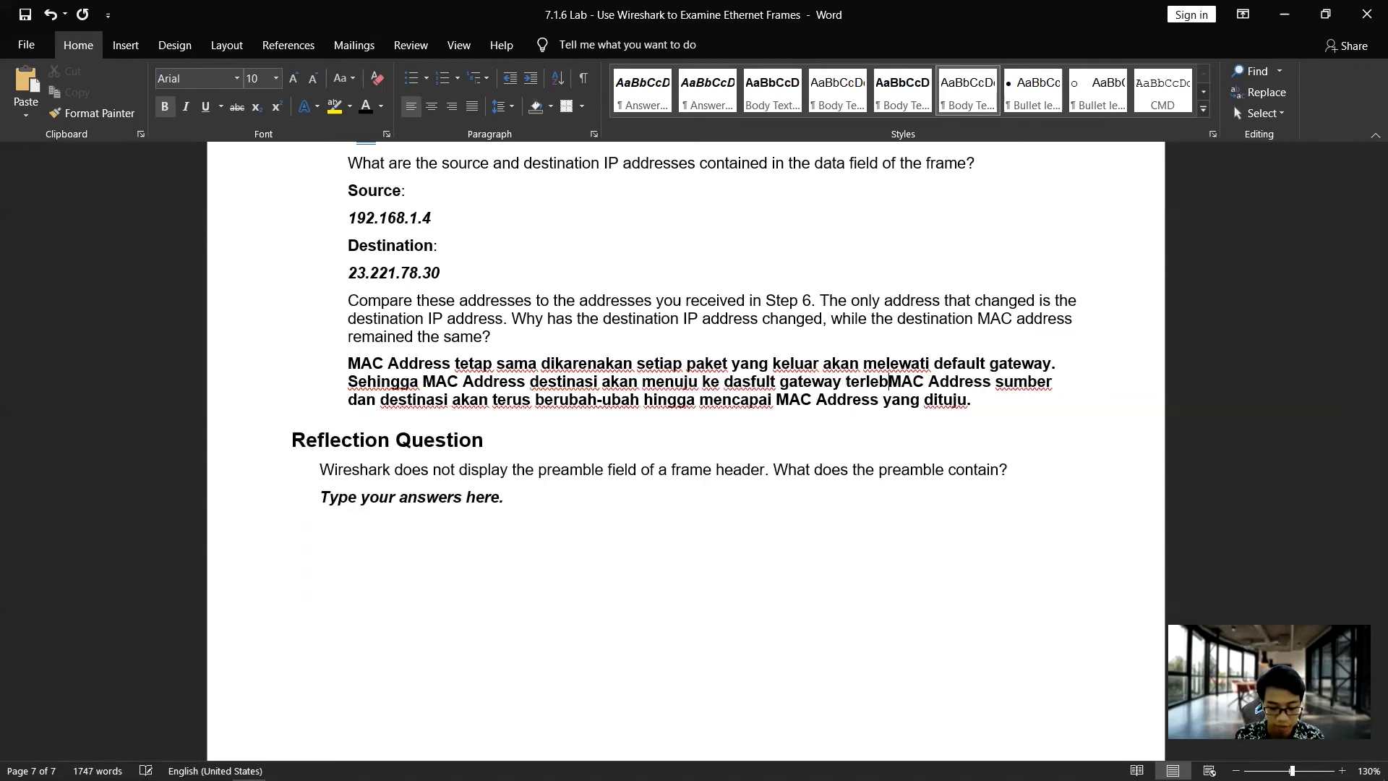
text(ih dah)
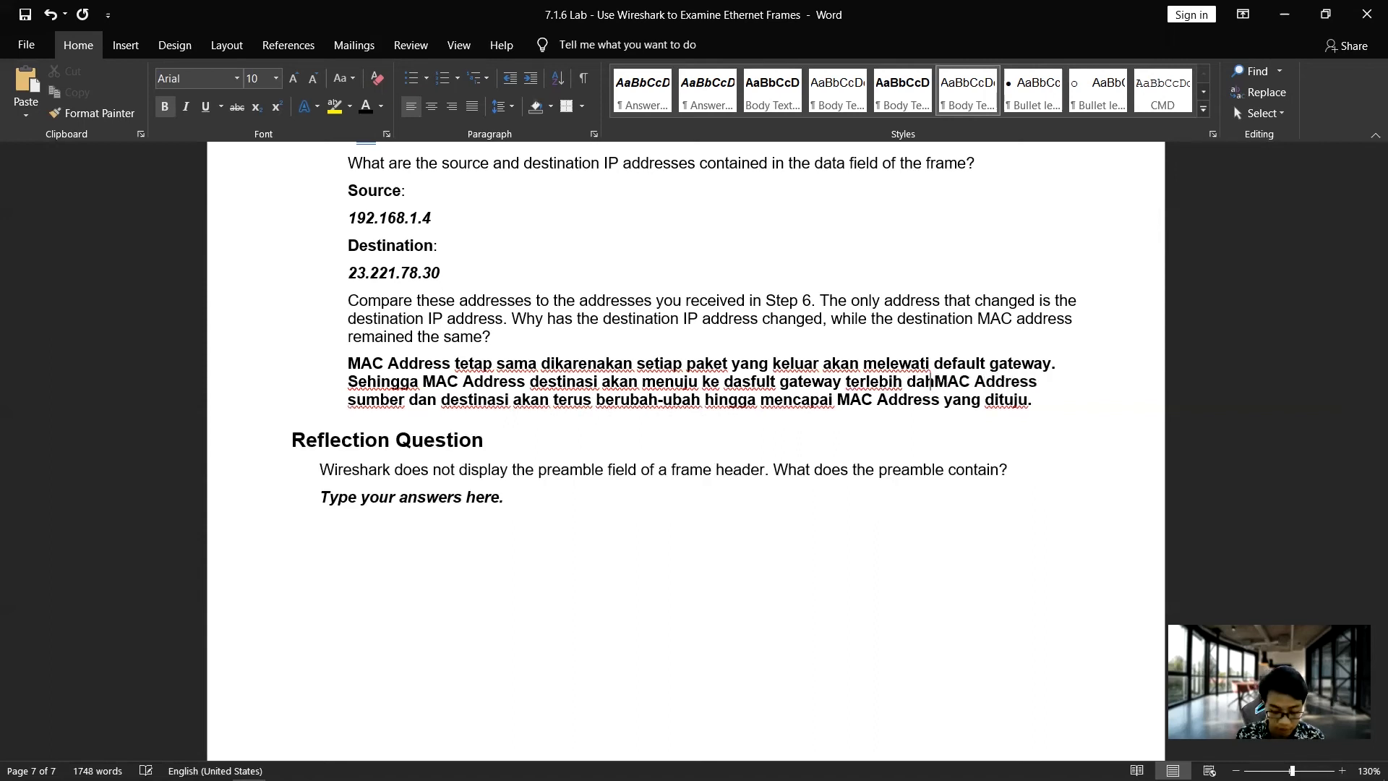
text(ulu. Setelah itu, )
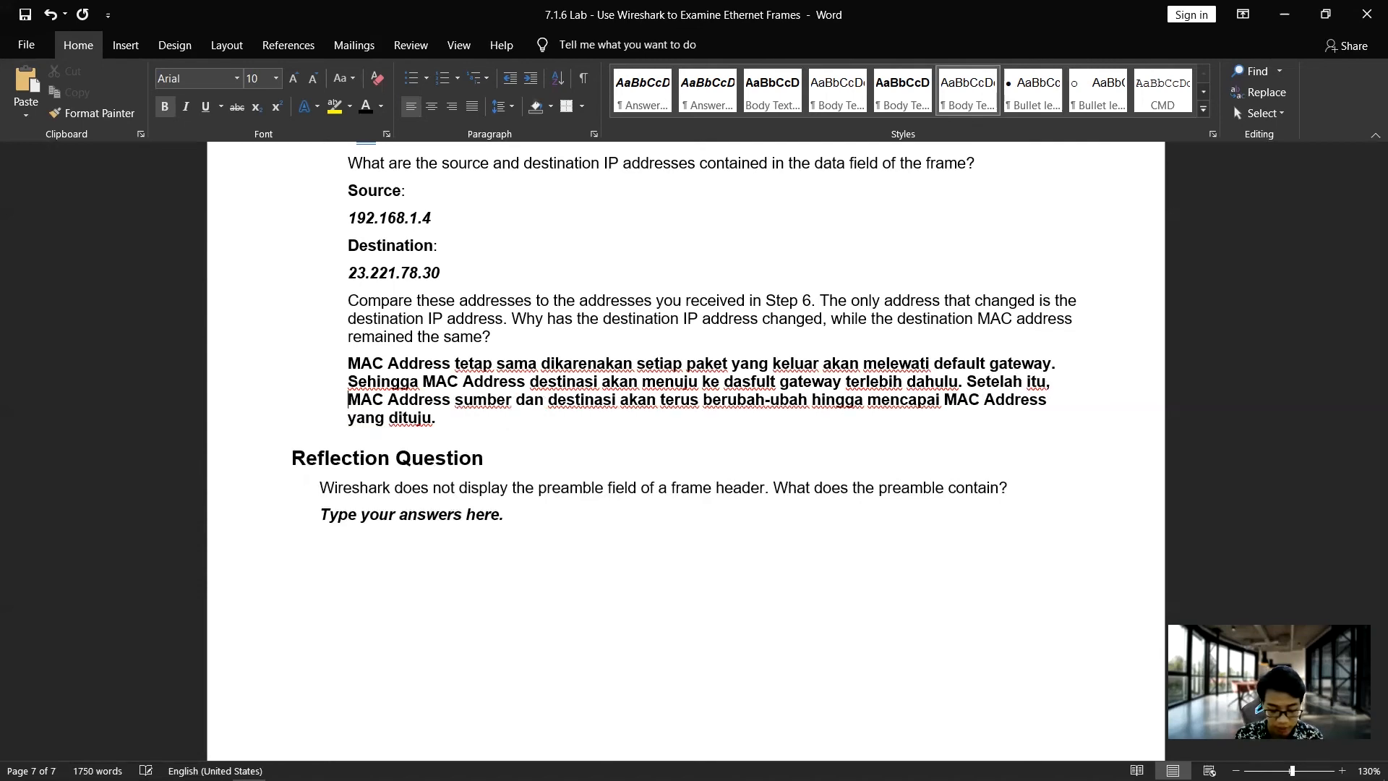
Step: Insert "sumber MAC Address akan berubah" after "Setelah itu," in the Step 7 answer
text(s)
text(umber MAC Address akan bbe)
text(rMAC Address sumber dan destinasi akan terus berubah-ubah hingga mencapai MAC Addr)
key(BackSpace)
key(BackSpace)
key(BackSpace)
text(erubah)
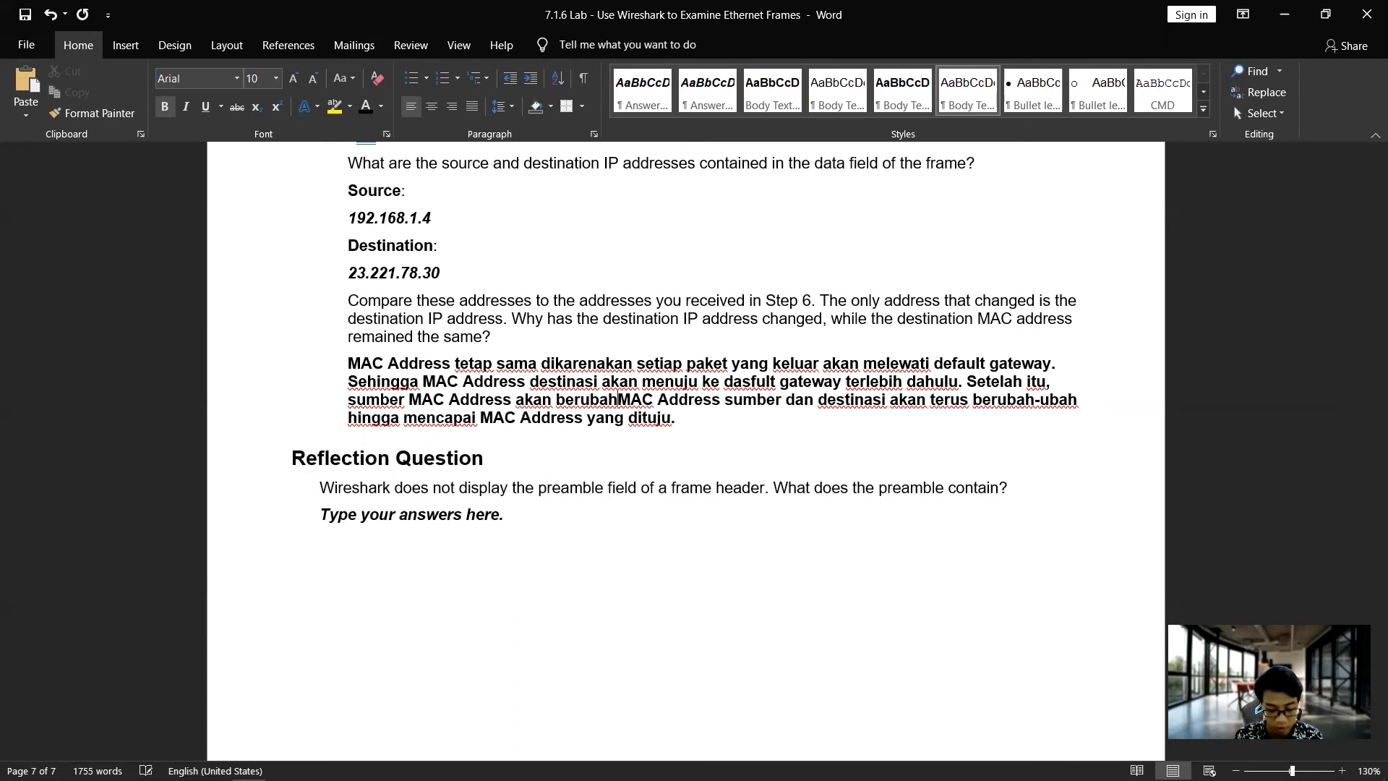
Step: Continue the inserted text after "akan berubah" with "dengan MAC Address default gateway dan"
text( dengan MAC ADDRE)
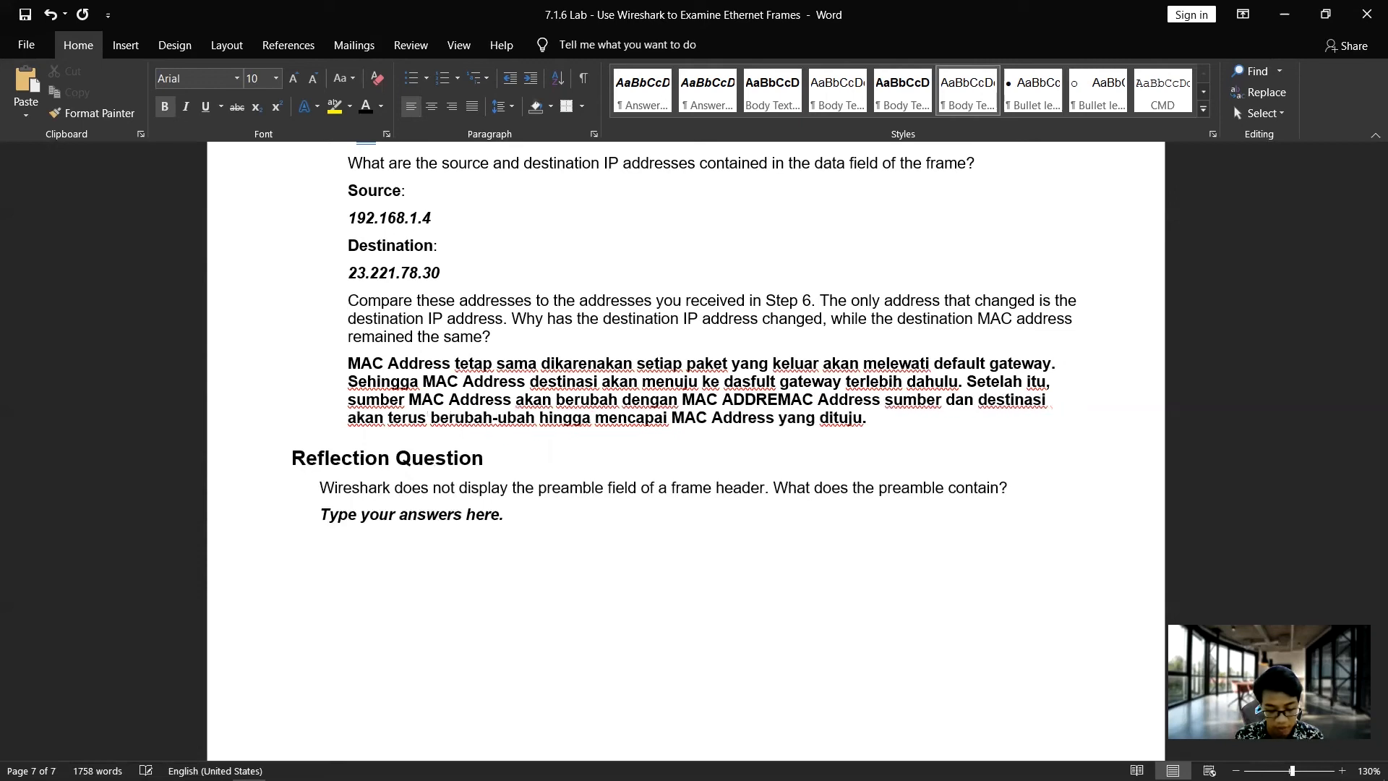
key(BackSpace)
key(BackSpace)
key(BackSpace)
key(BackSpace)
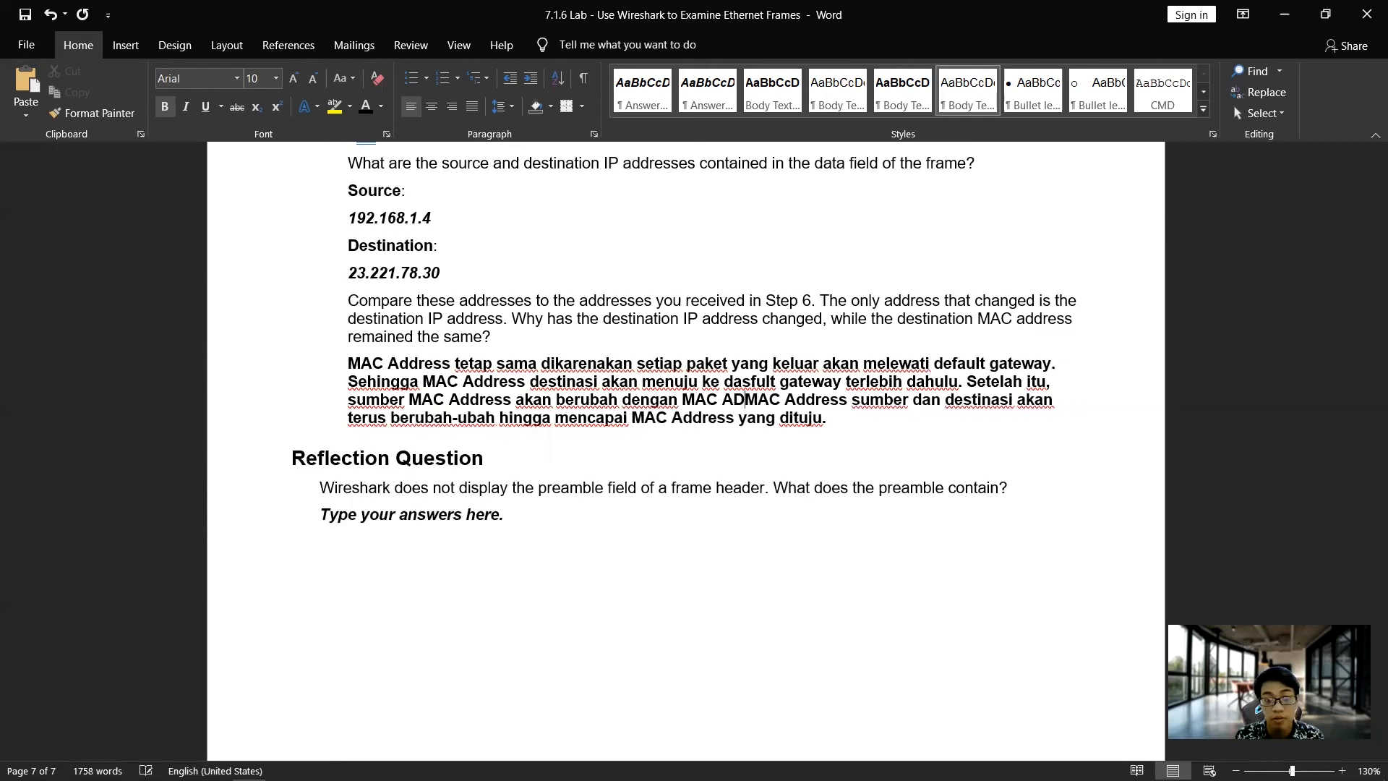
text(ddress)
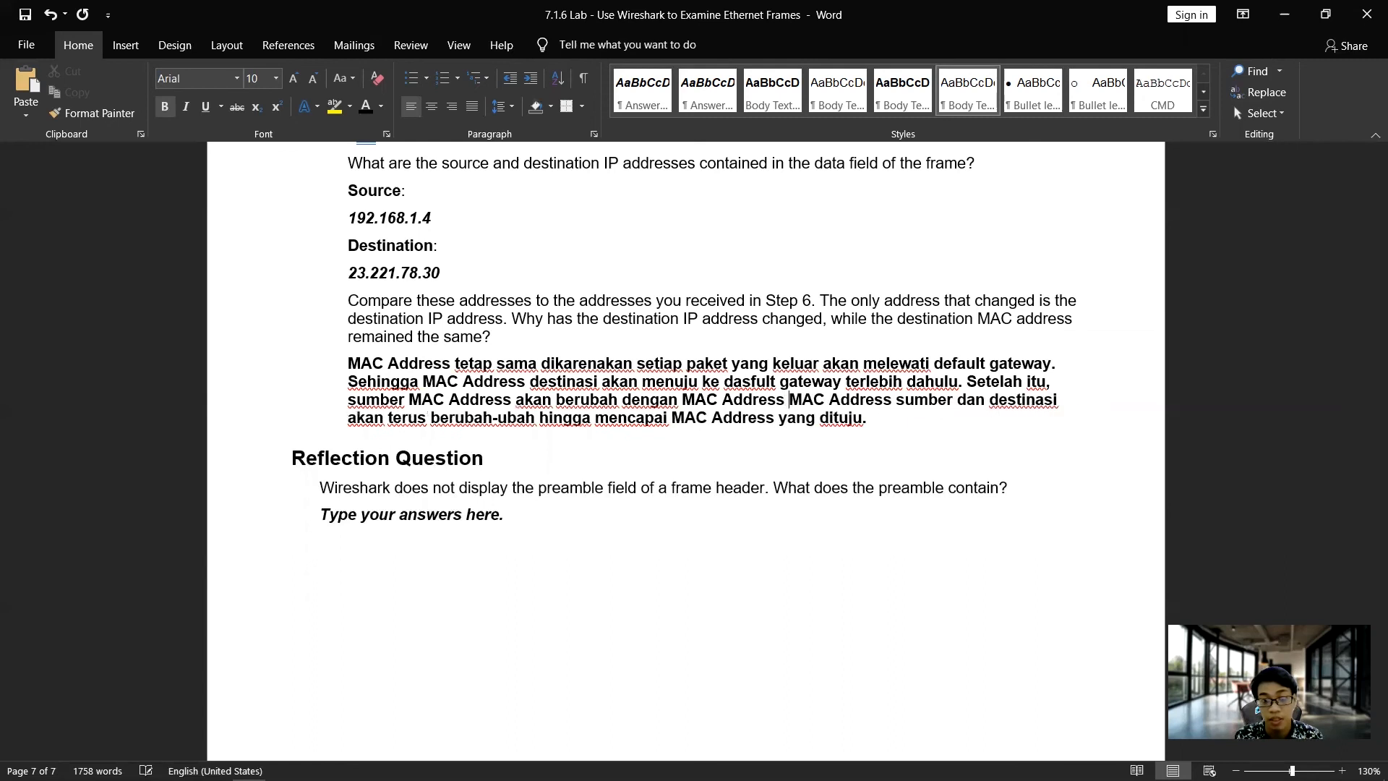
text( de)
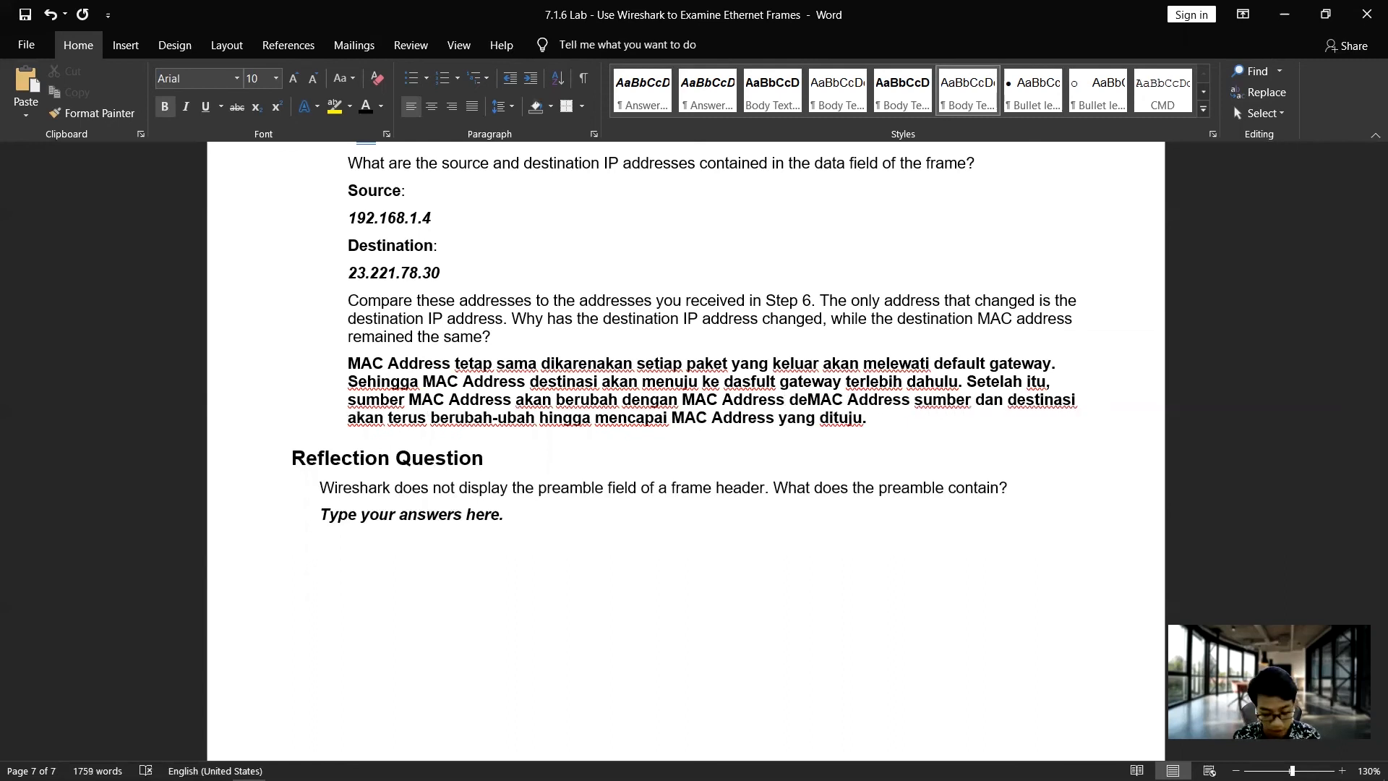
text(fault gate)
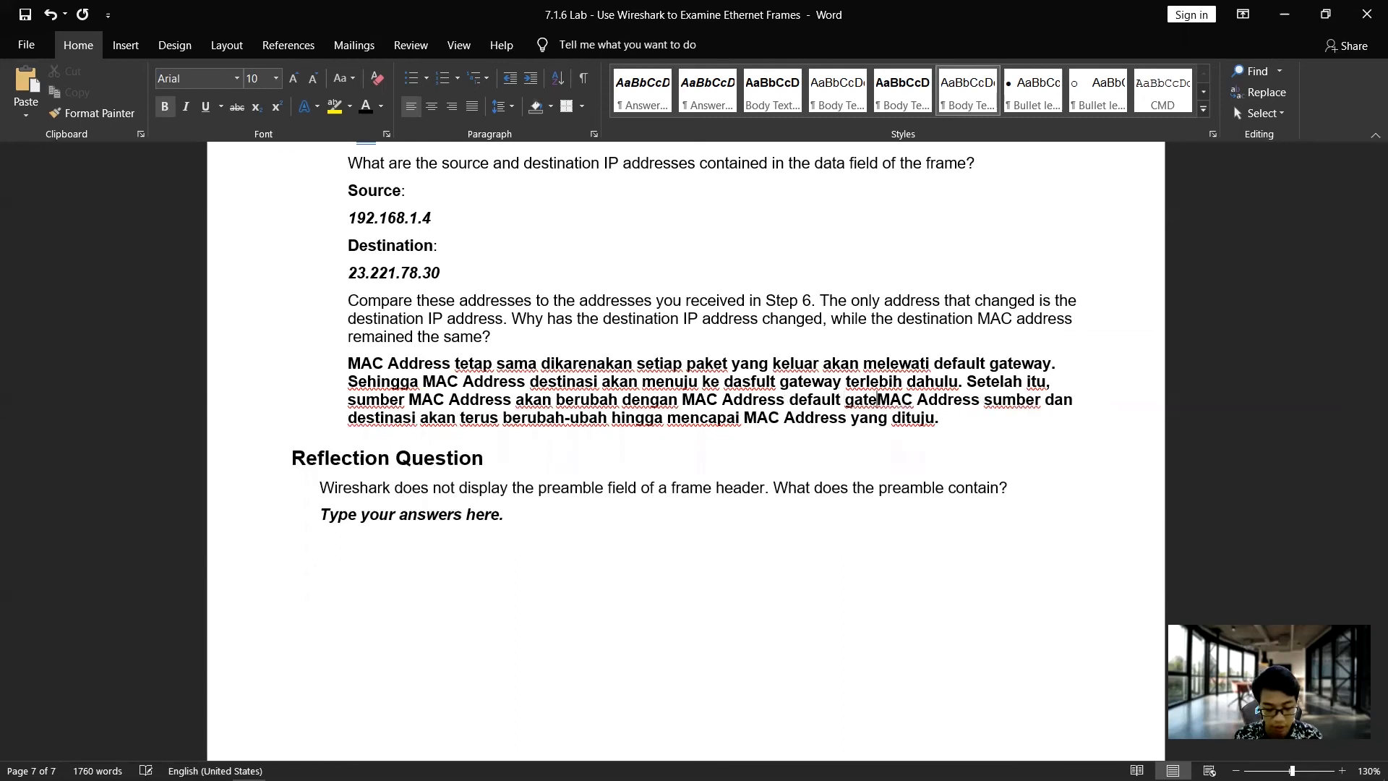
text(way dan )
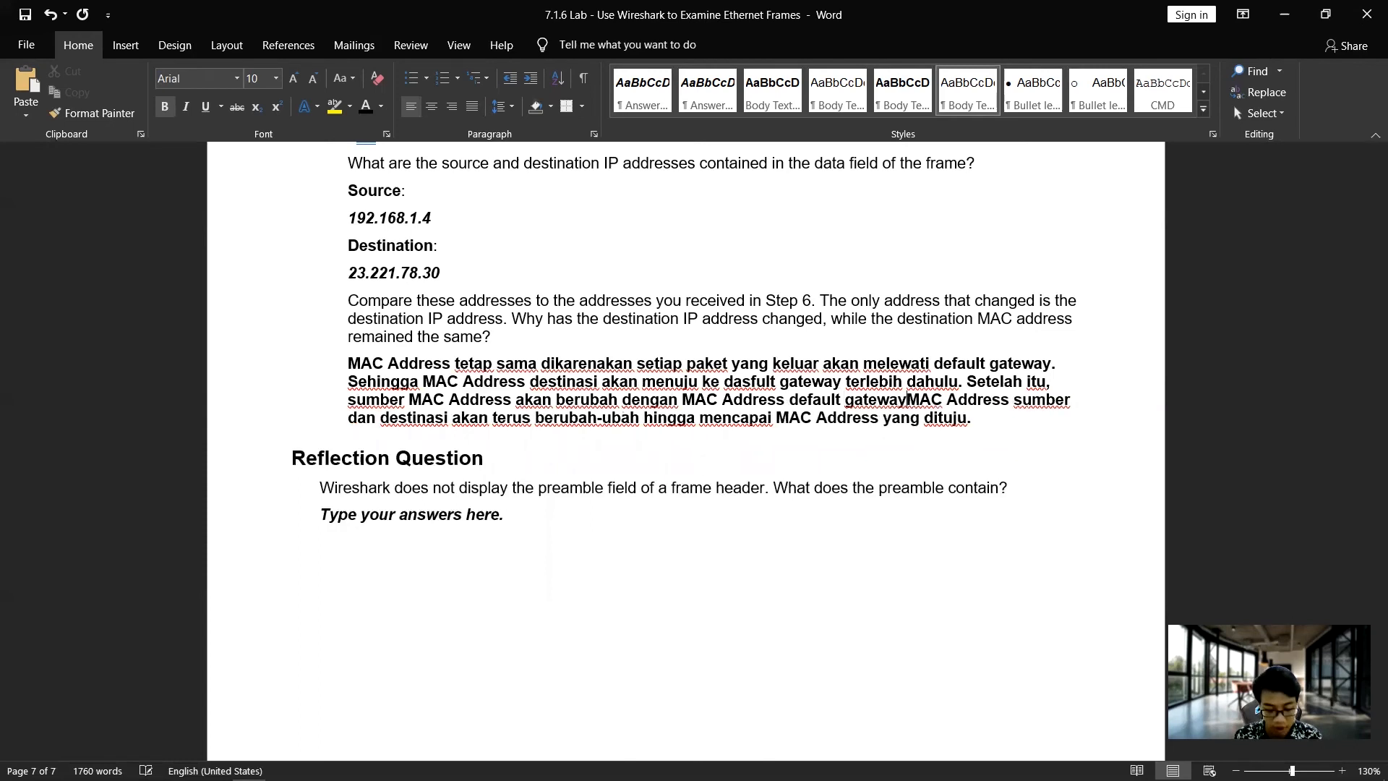
Step: Finish the inserted sentence with "menuju Langkah selanjutnya."
text(me)
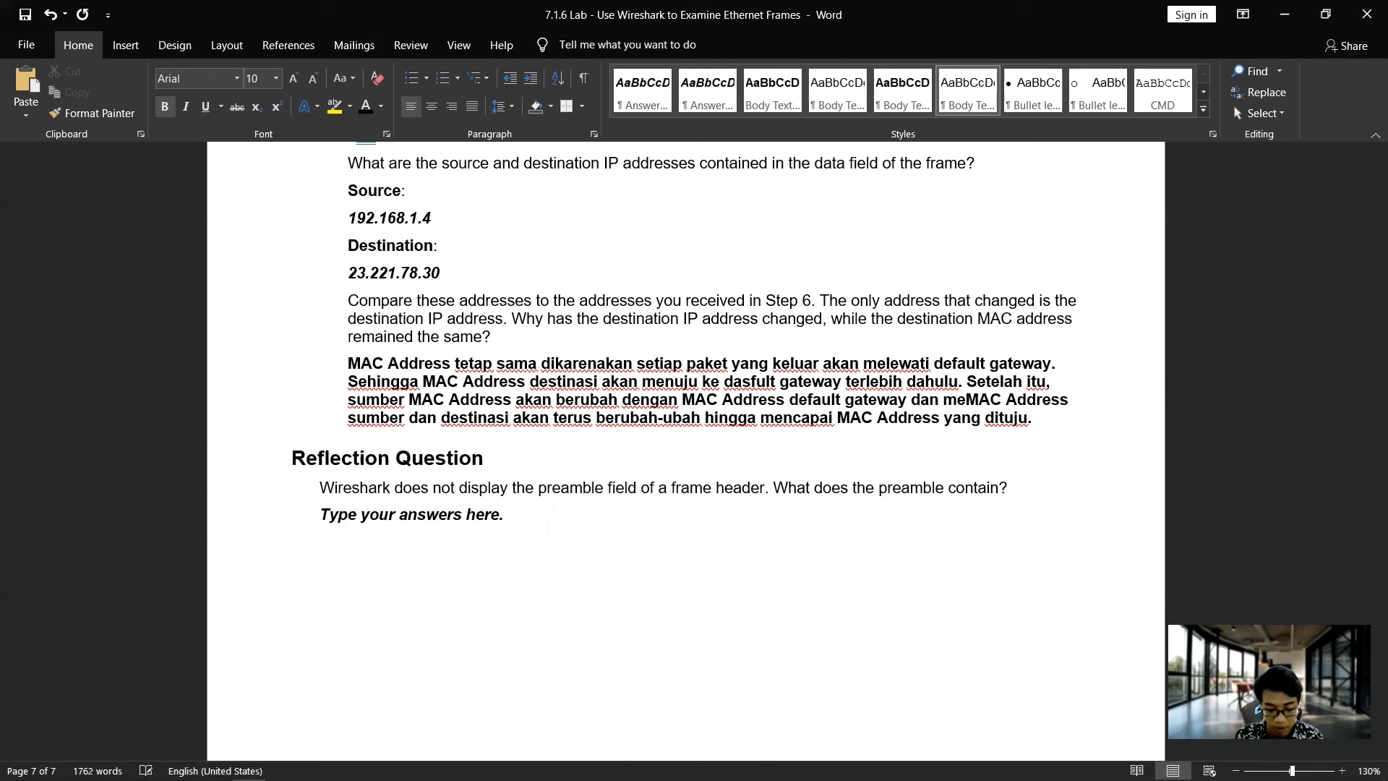
text(u)
key(BackSpace)
text(nuju )
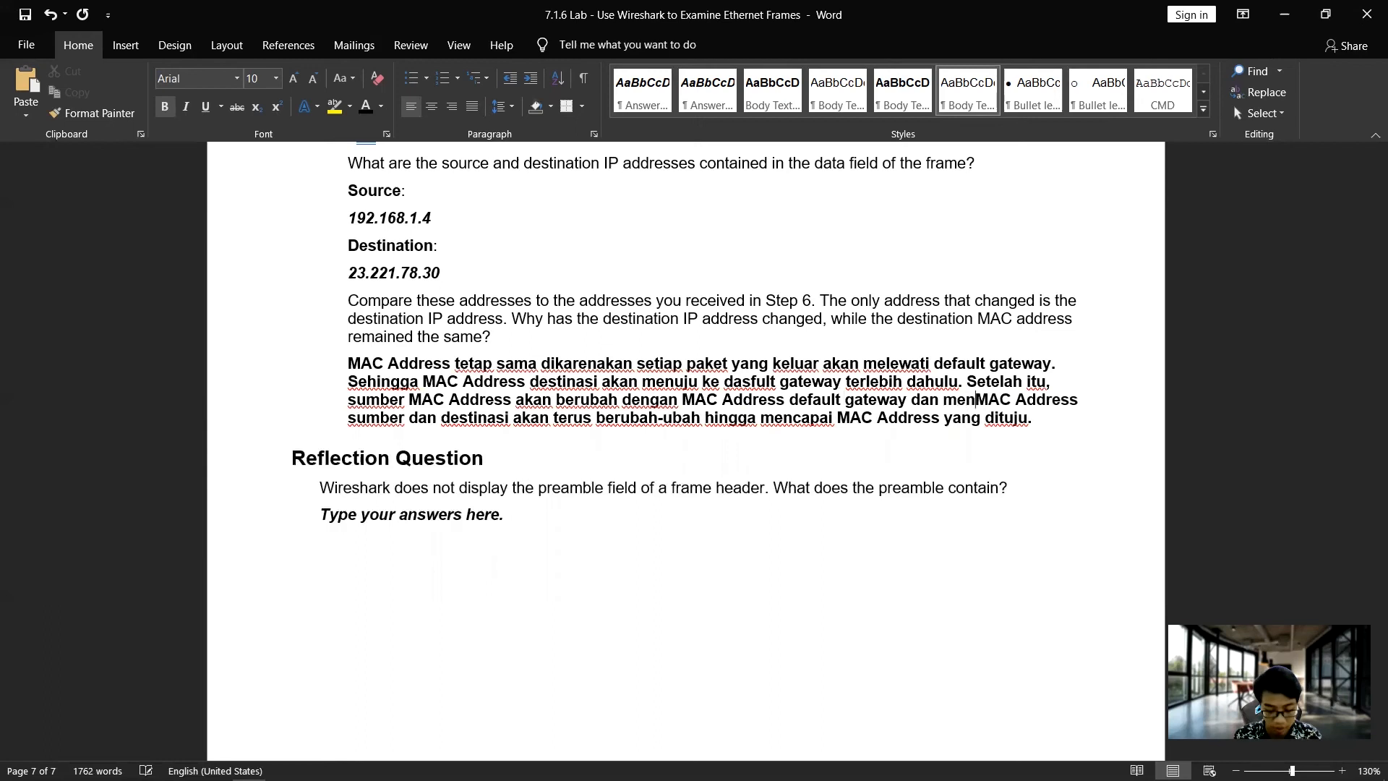
text(Langkah )
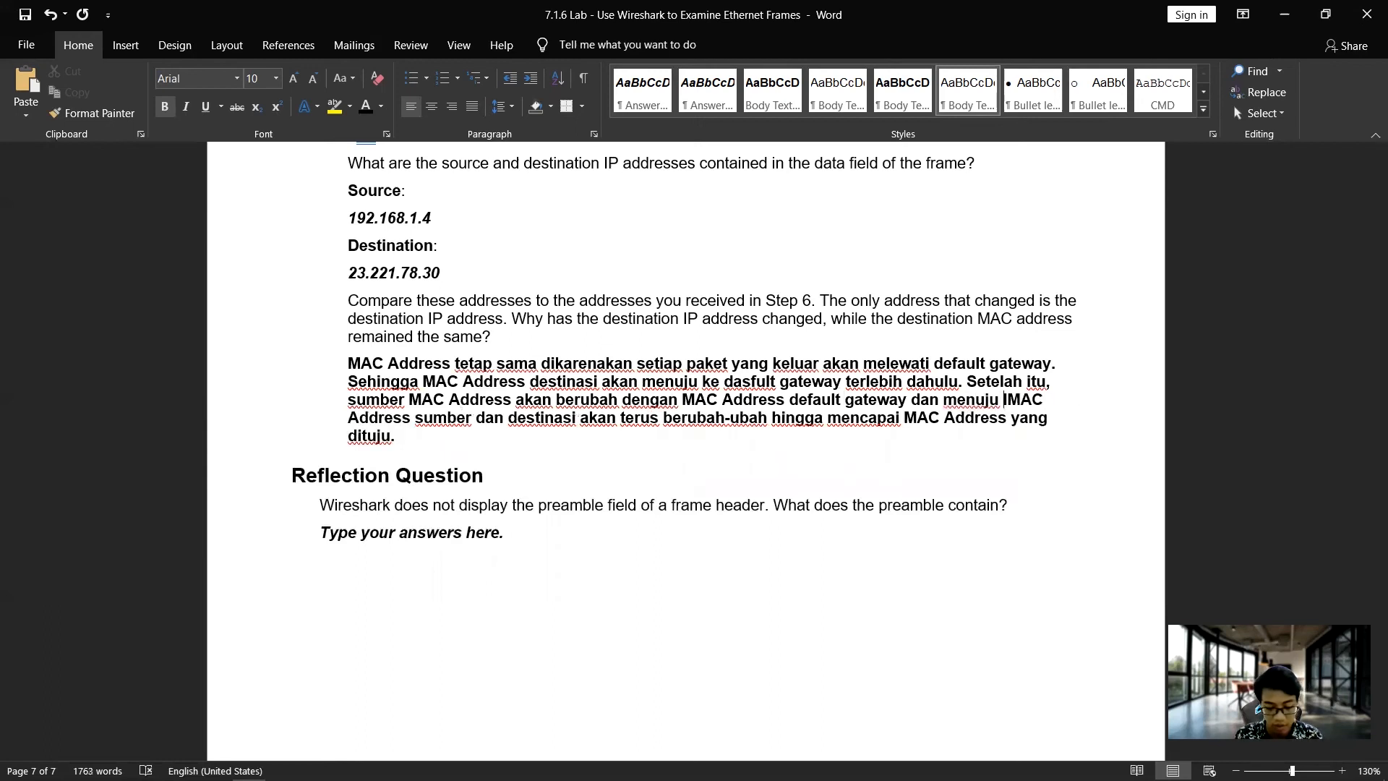
text(selanjutnya)
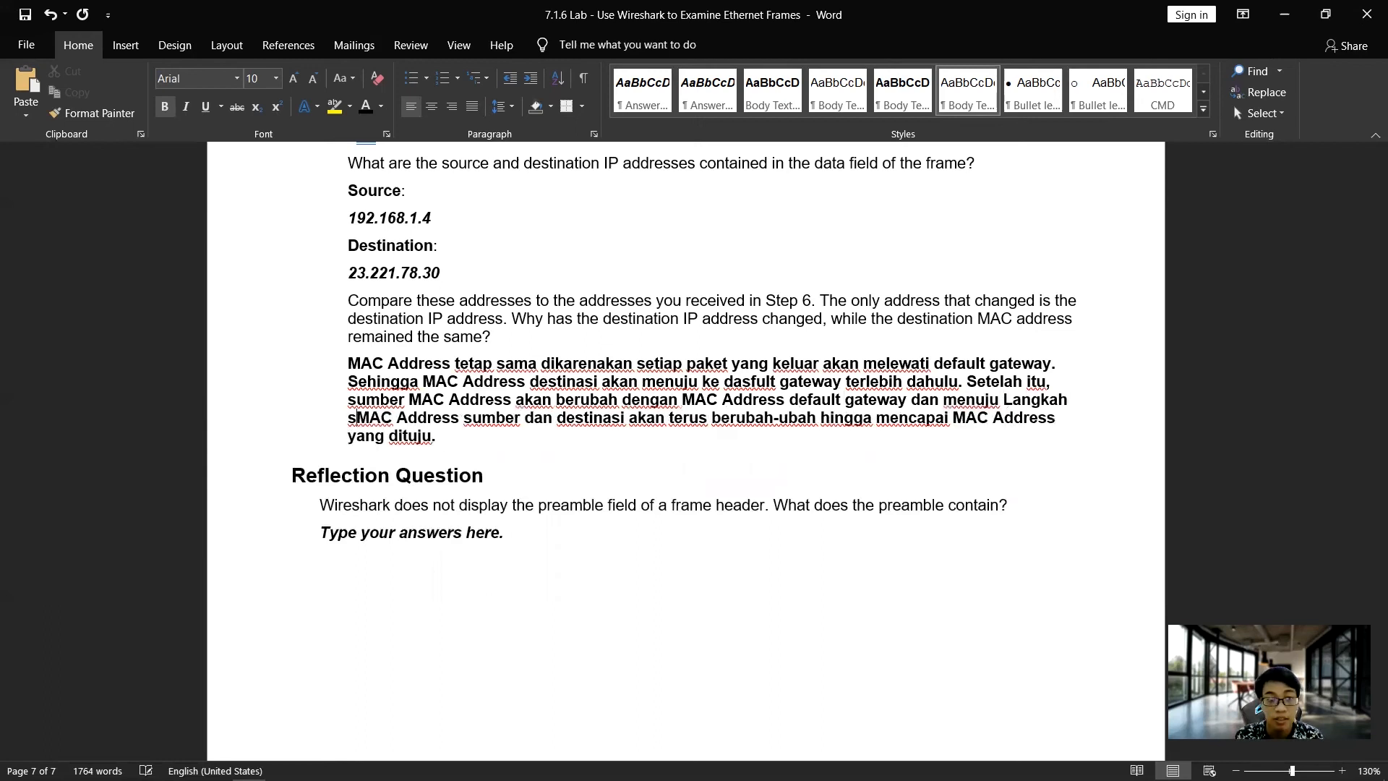
text(.)
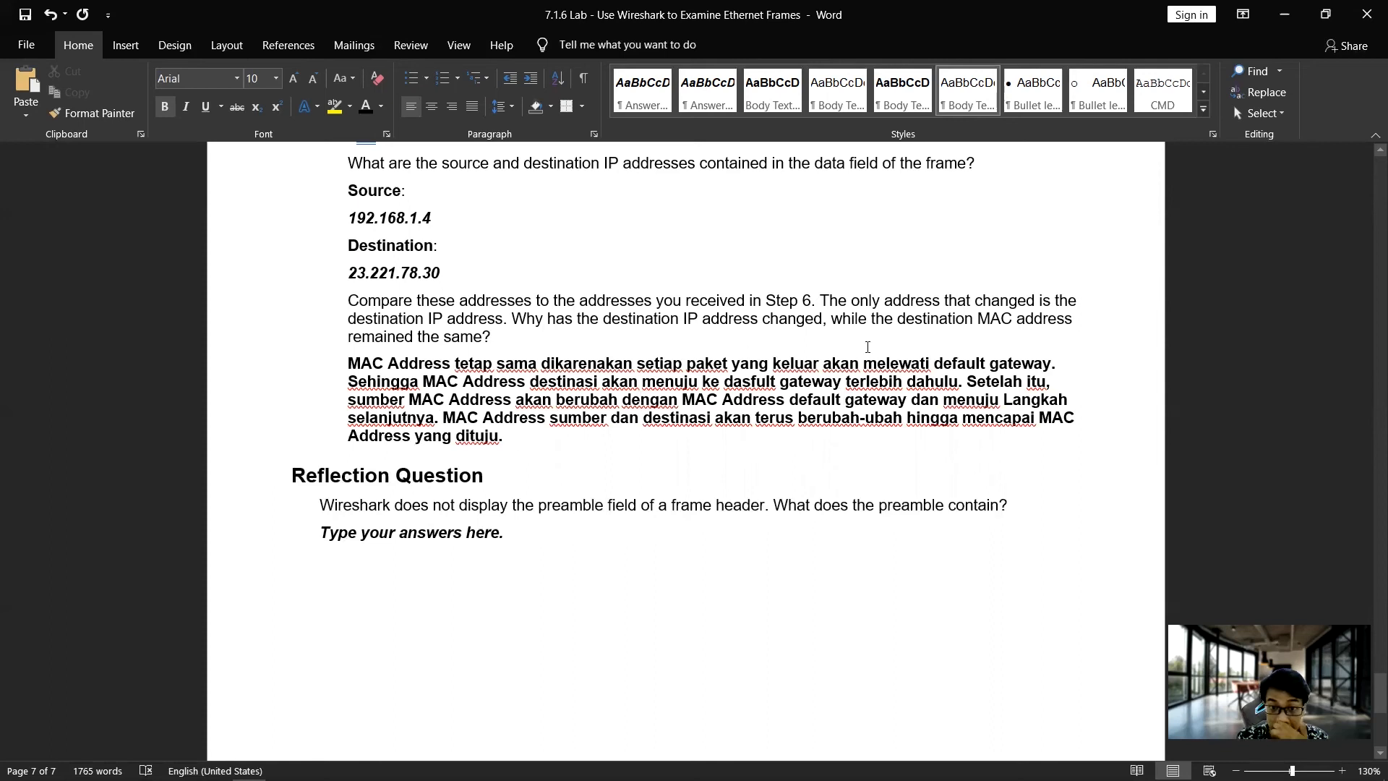
Step: Correct the misspelled "dasfult" to "default" in the answer's second sentence
click(749, 383)
key(BackSpace)
key(BackSpace)
text(ea)
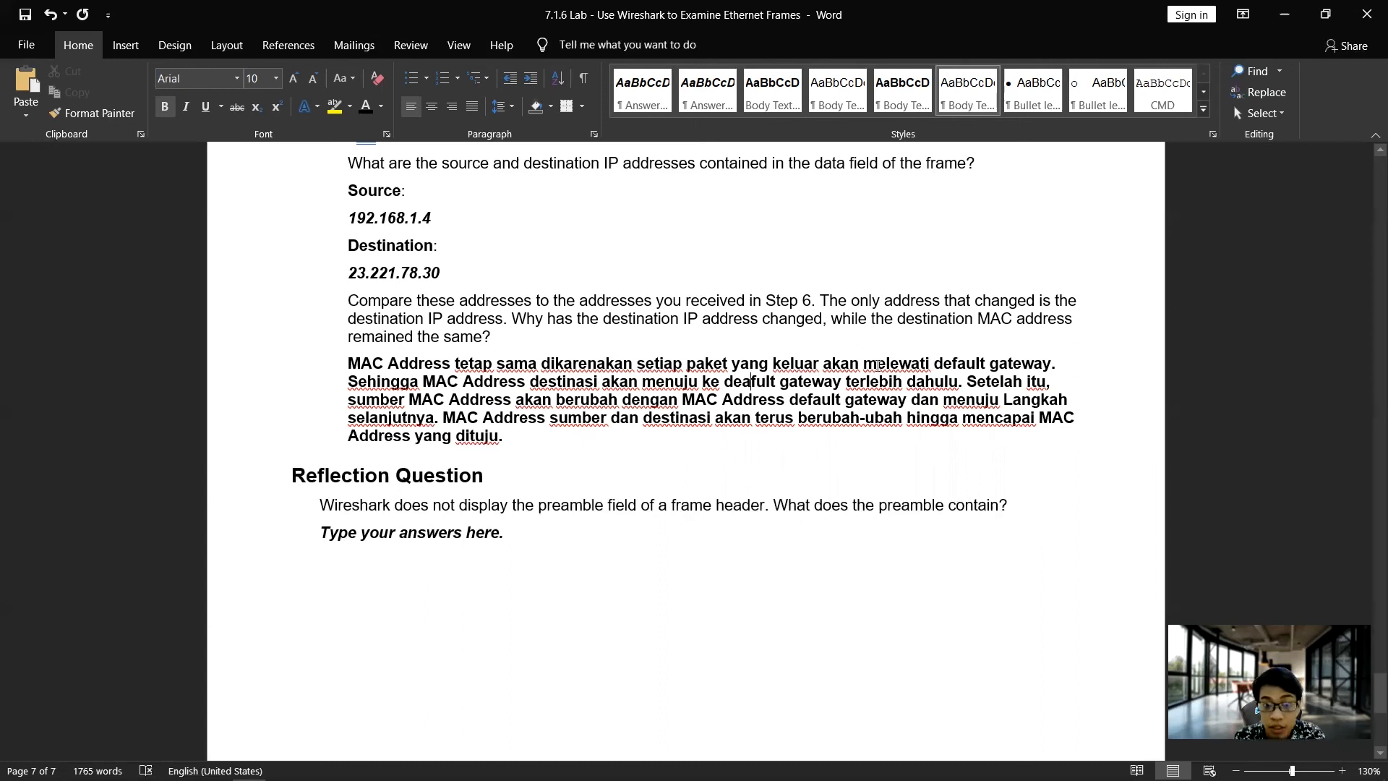
key(BackSpace)
key(Right)
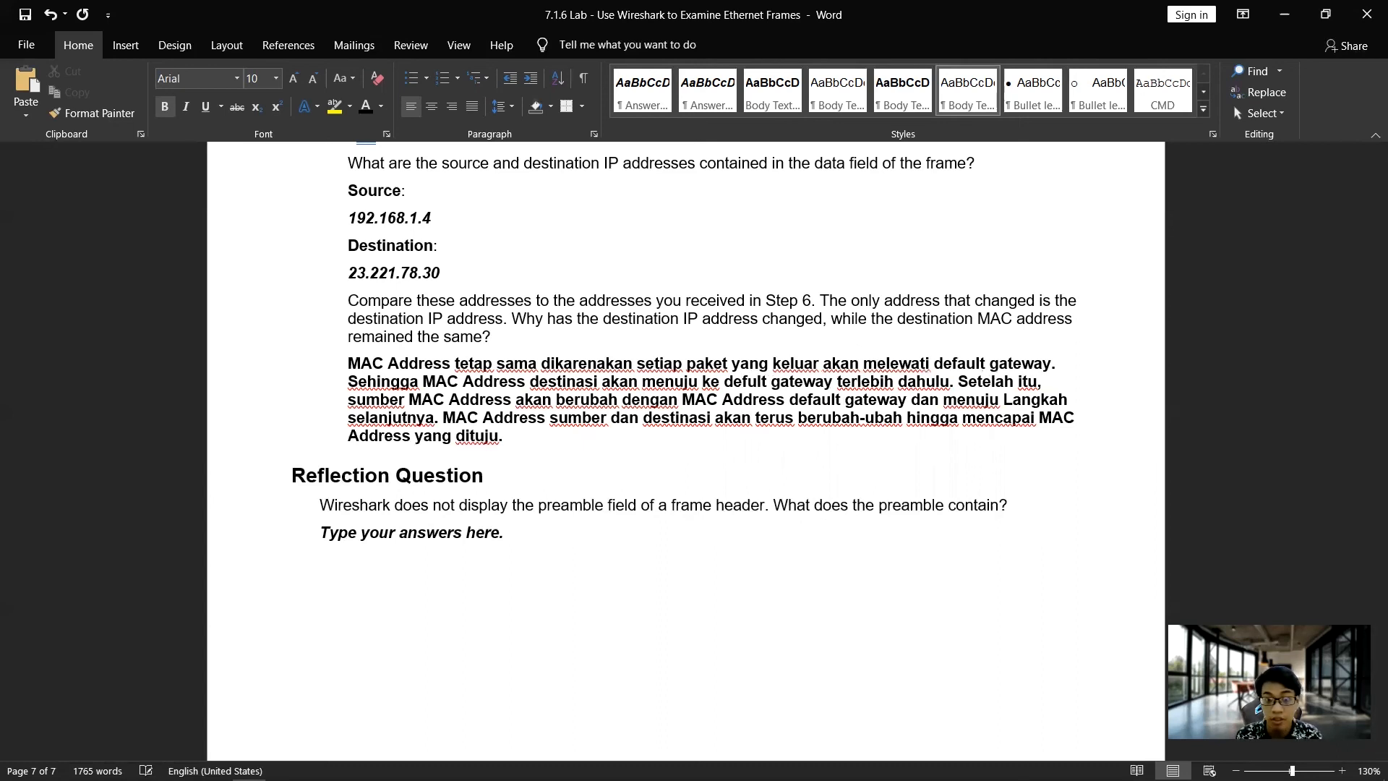
text(a)
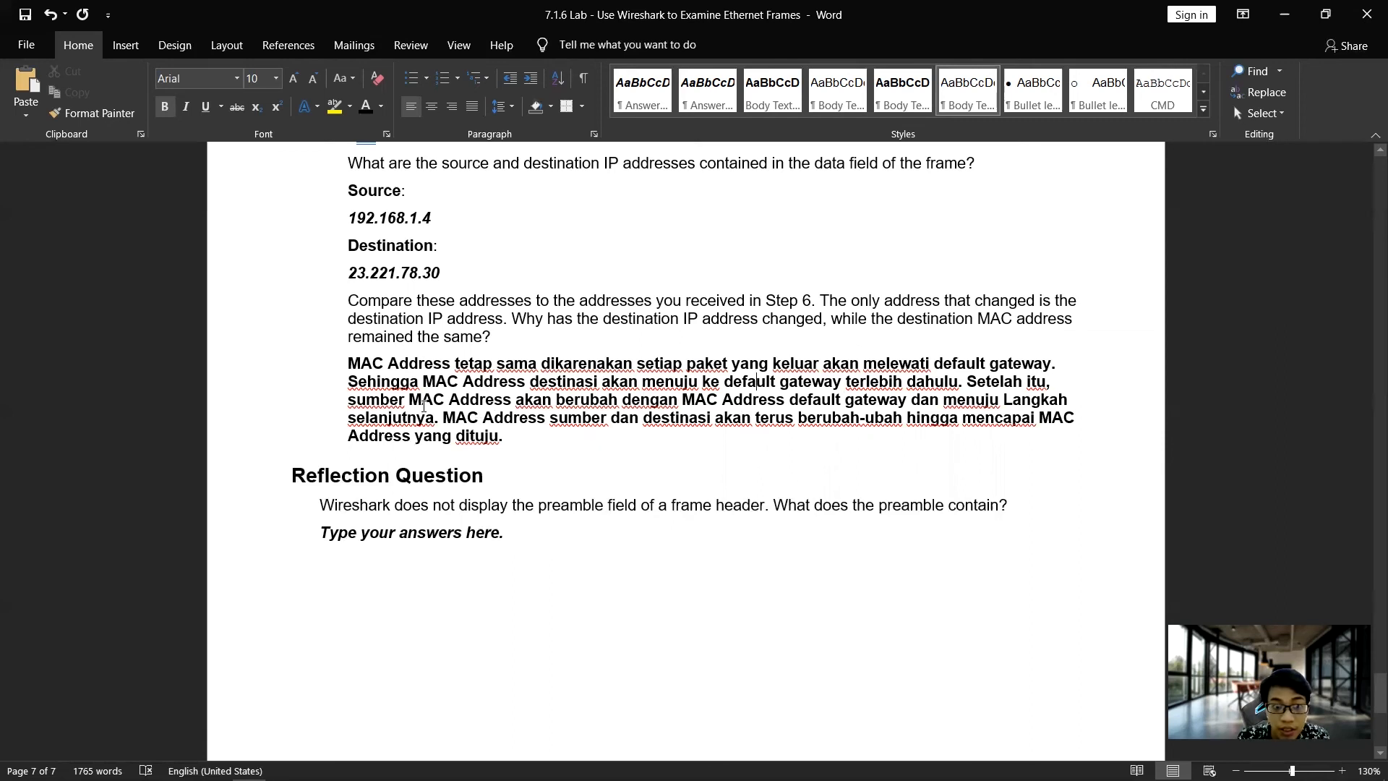
Step: Change "sumber MAC Address" to "MAC Address sumber" after "Setelah itu," in the answer
click(345, 401)
drag(369, 401, 412, 401)
key(BackSpace)
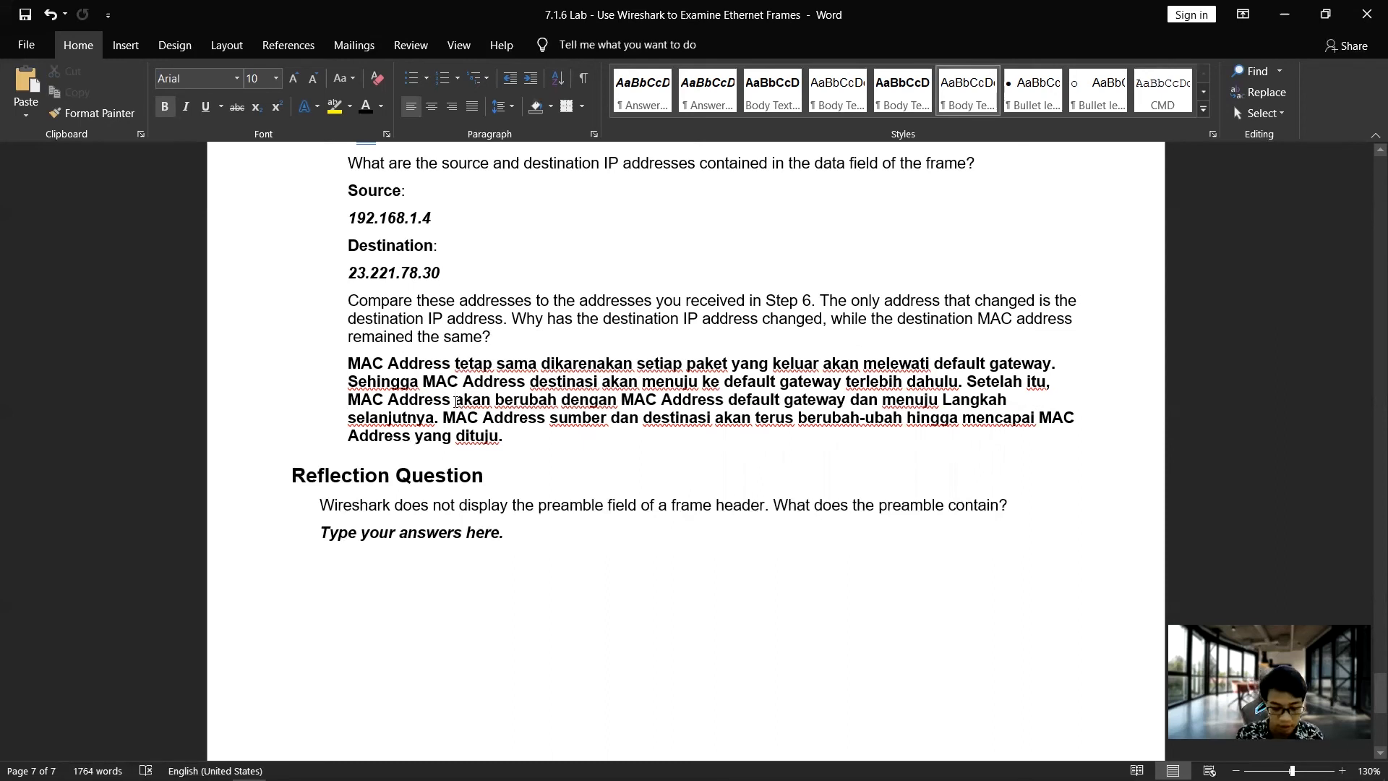
click(456, 402)
text(sumber)
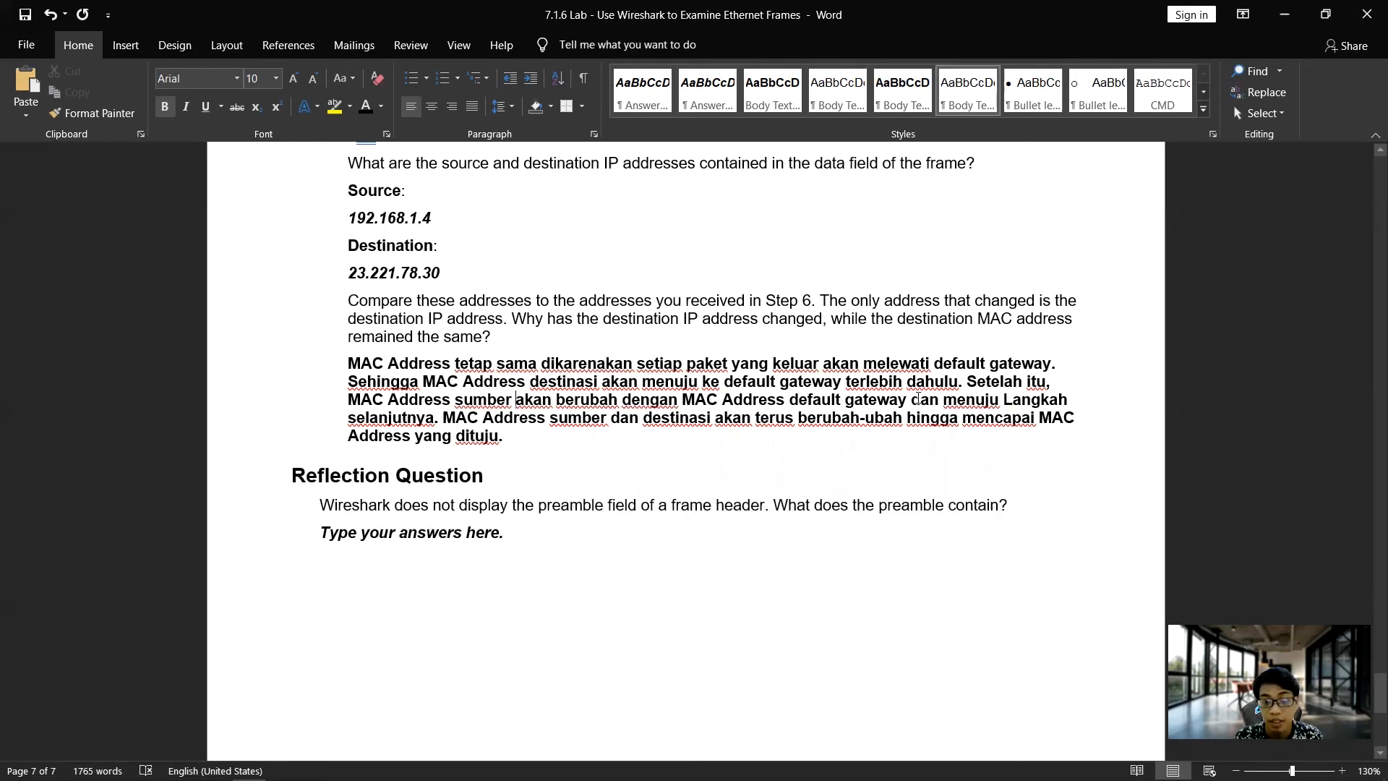
Step: Replace "menuju Langkah selanjutnya" in the answer with "destination MAC Address"
drag(944, 399, 427, 417)
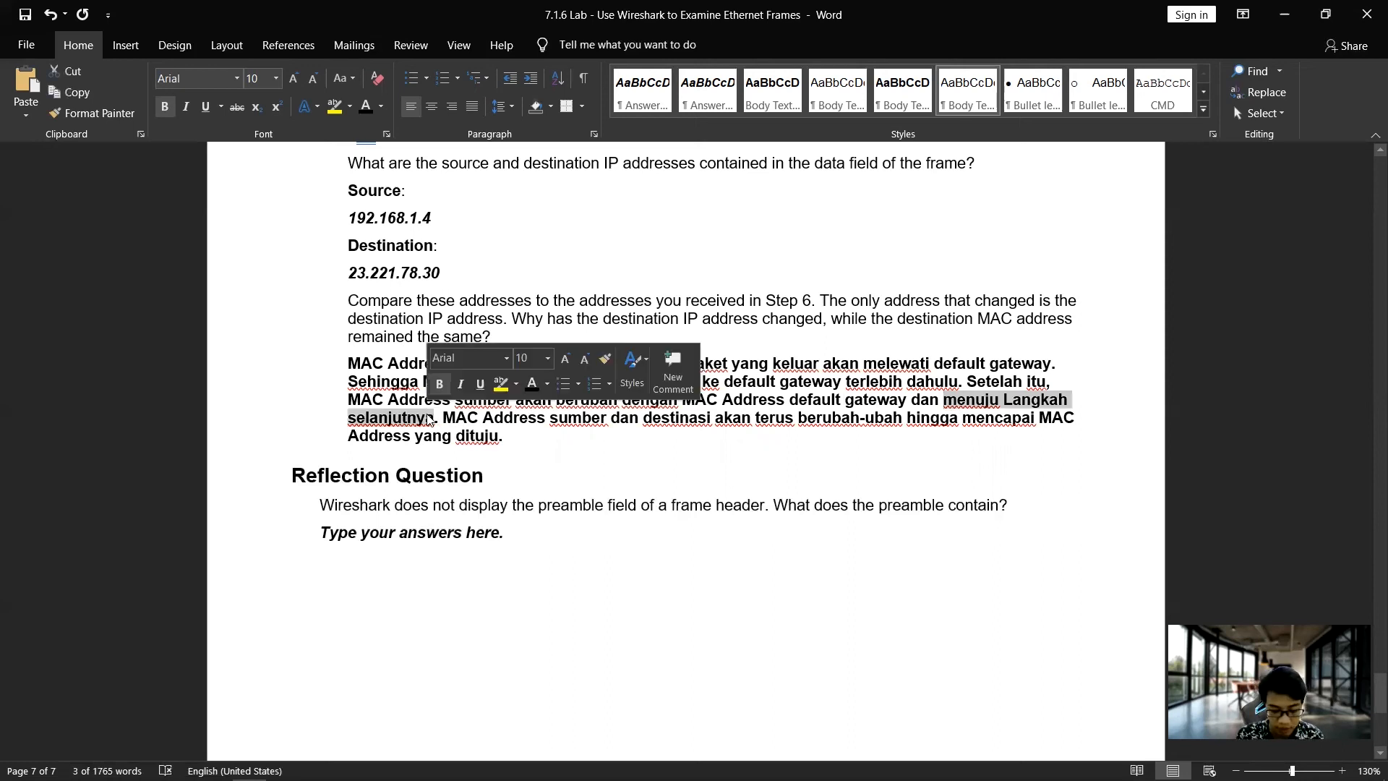
key(Delete)
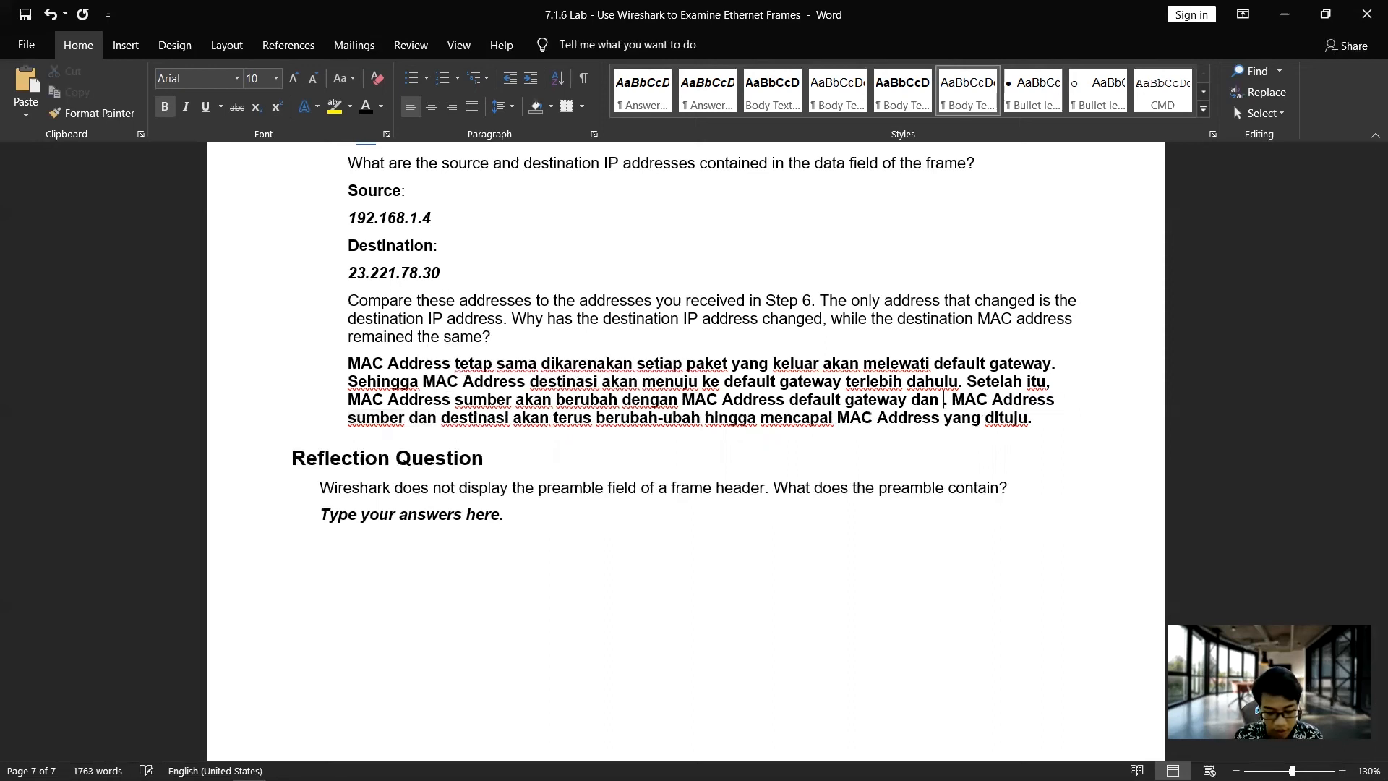
text(es)
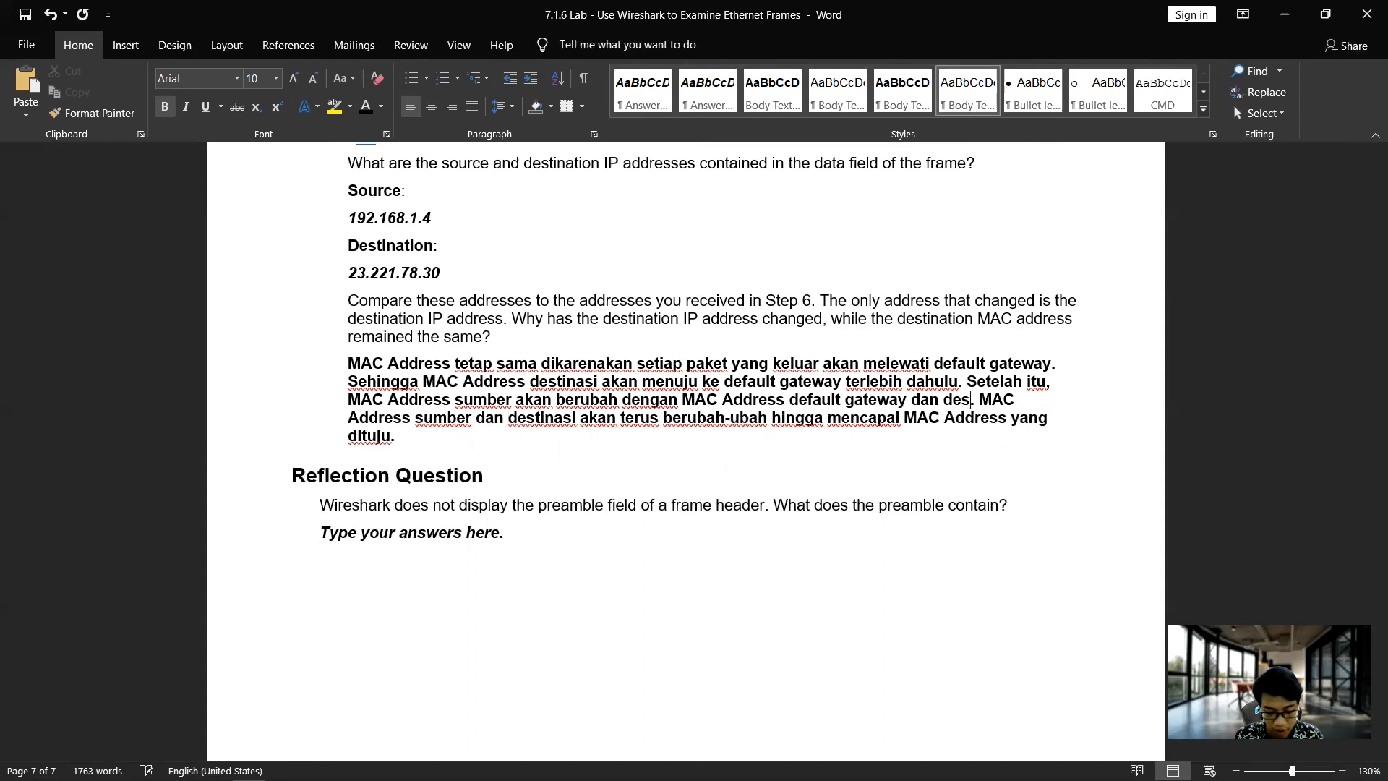
key(BackSpace)
key(BackSpace)
key(BackSpace)
key(BackSpace)
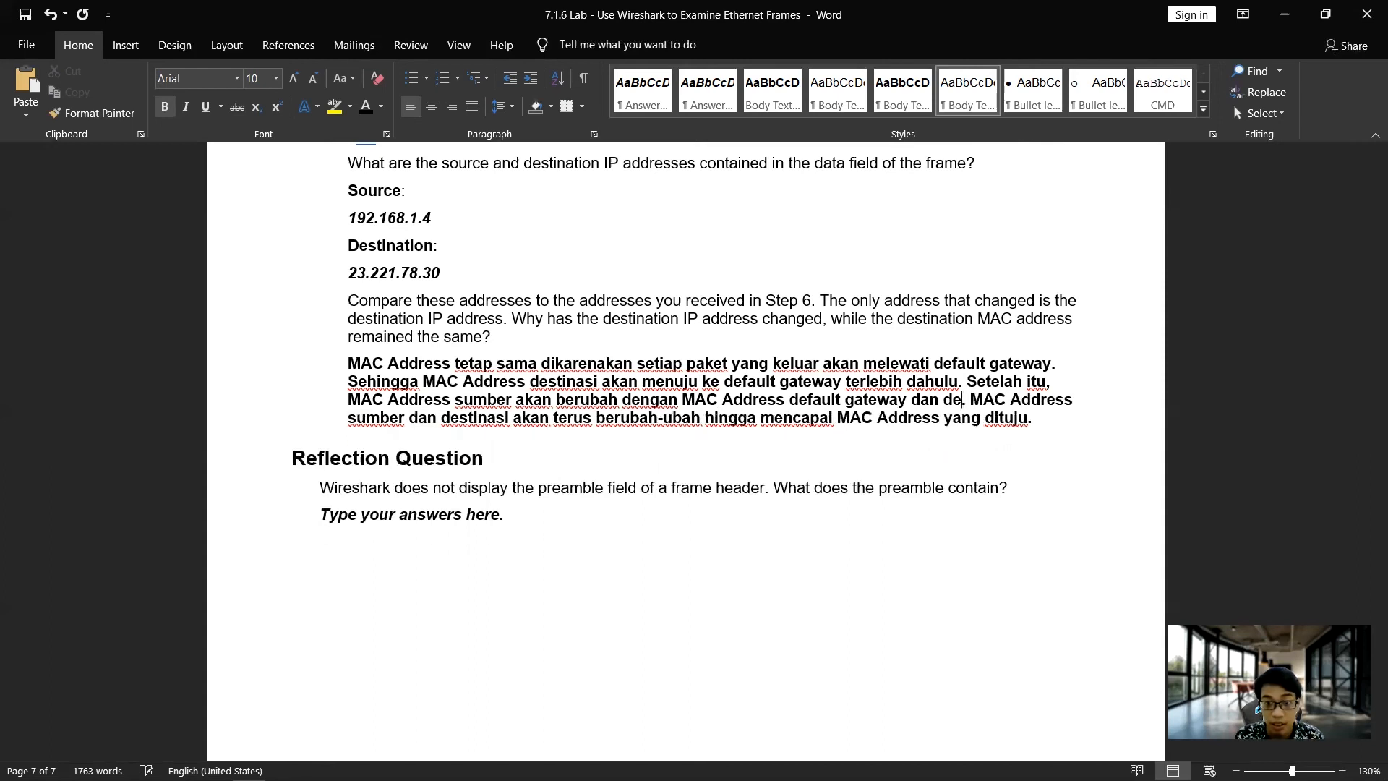
text(estination )
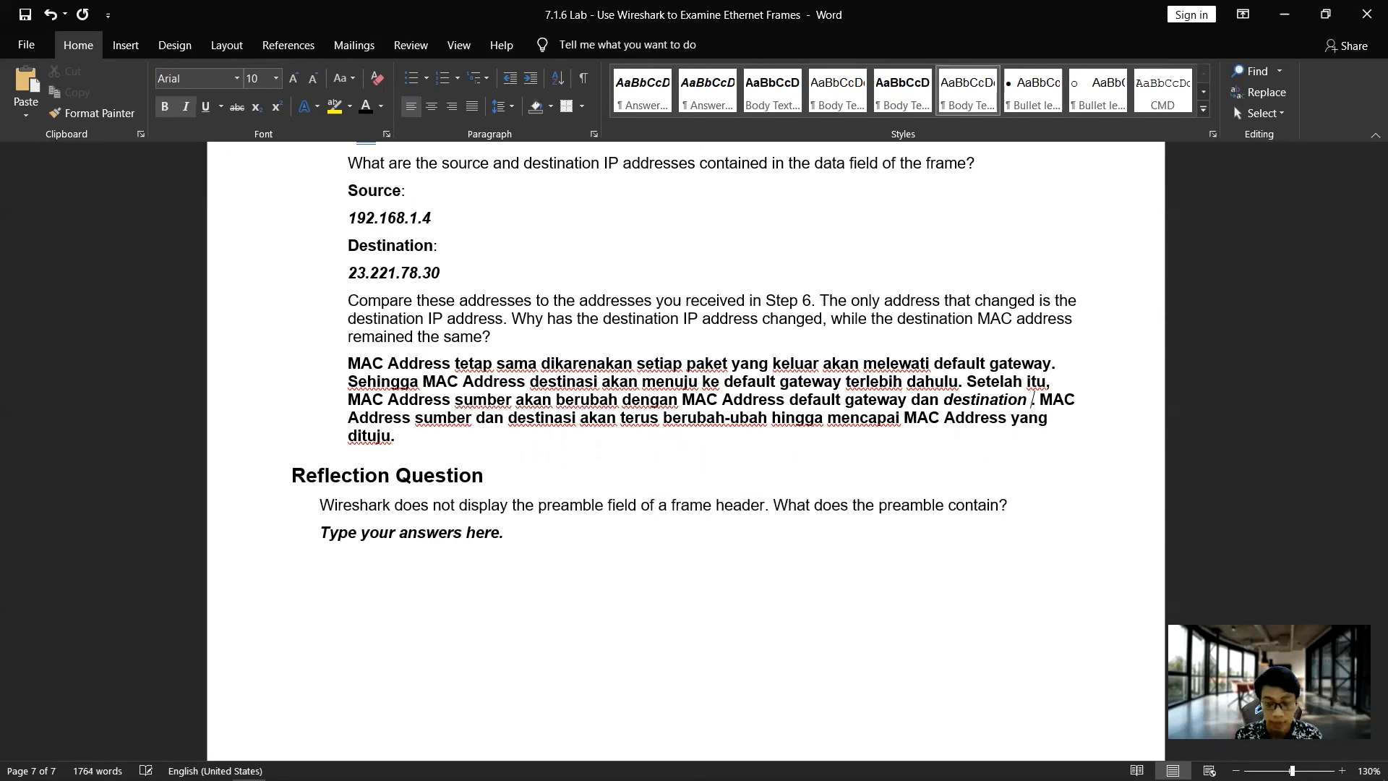
text(MAC Address)
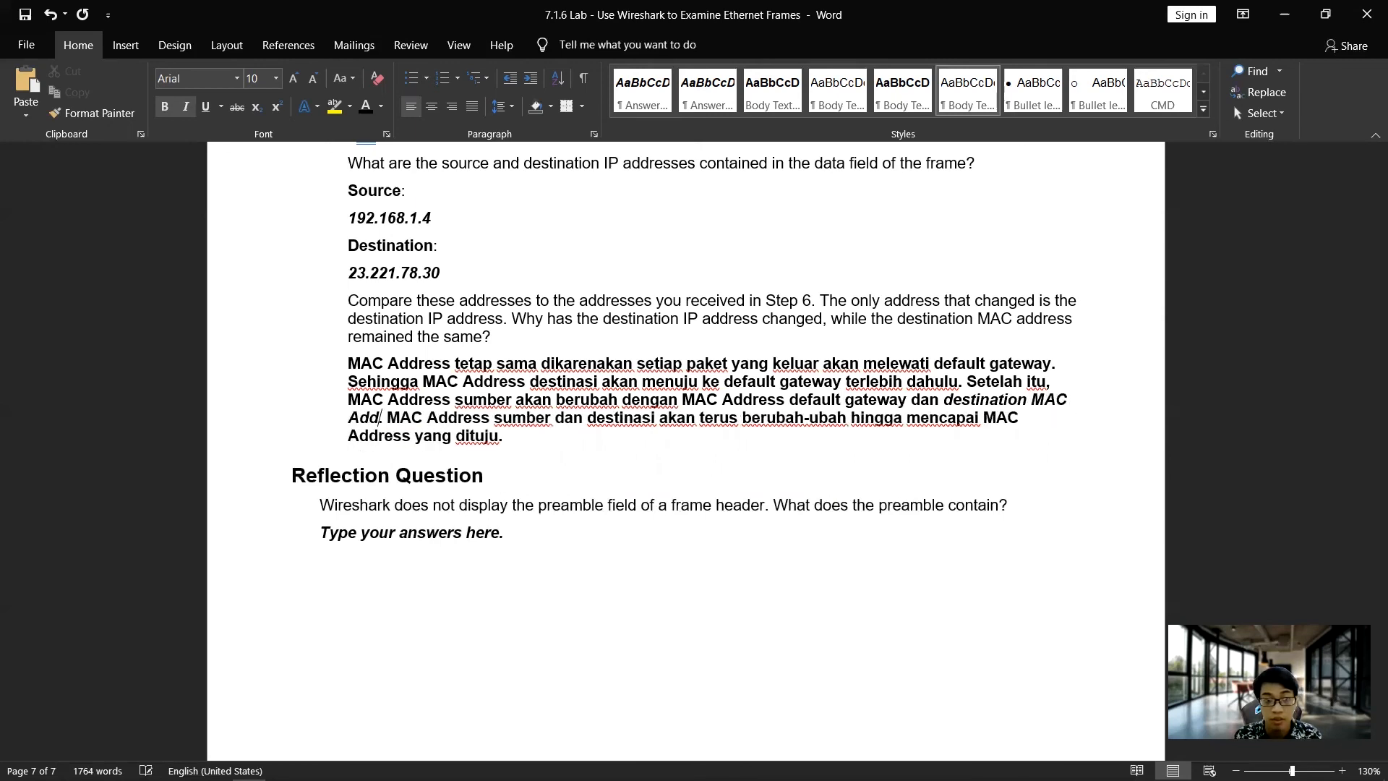
Step: Extend the sentence after "destination MAC Address" with "berganti menjadi MAC Address tujuan"
text( berganti )
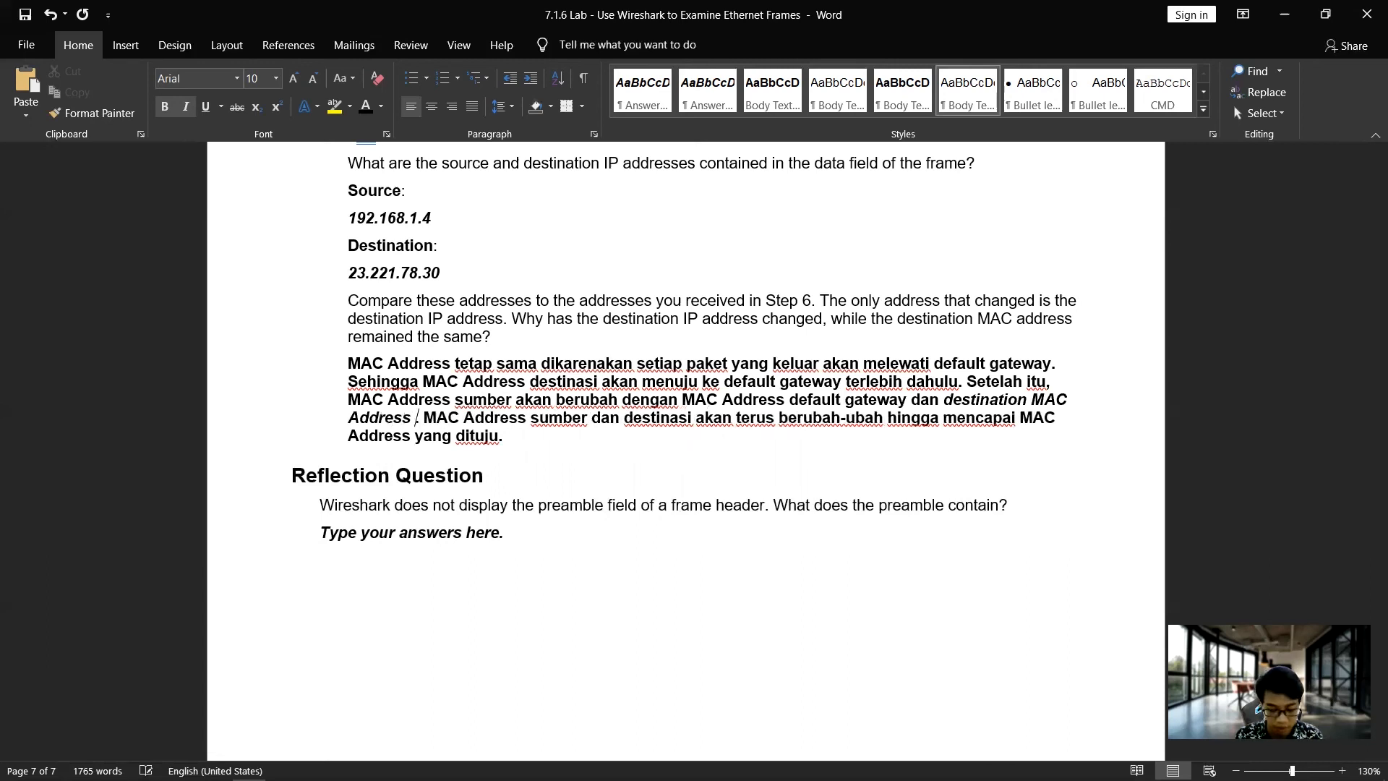
text(menjadi )
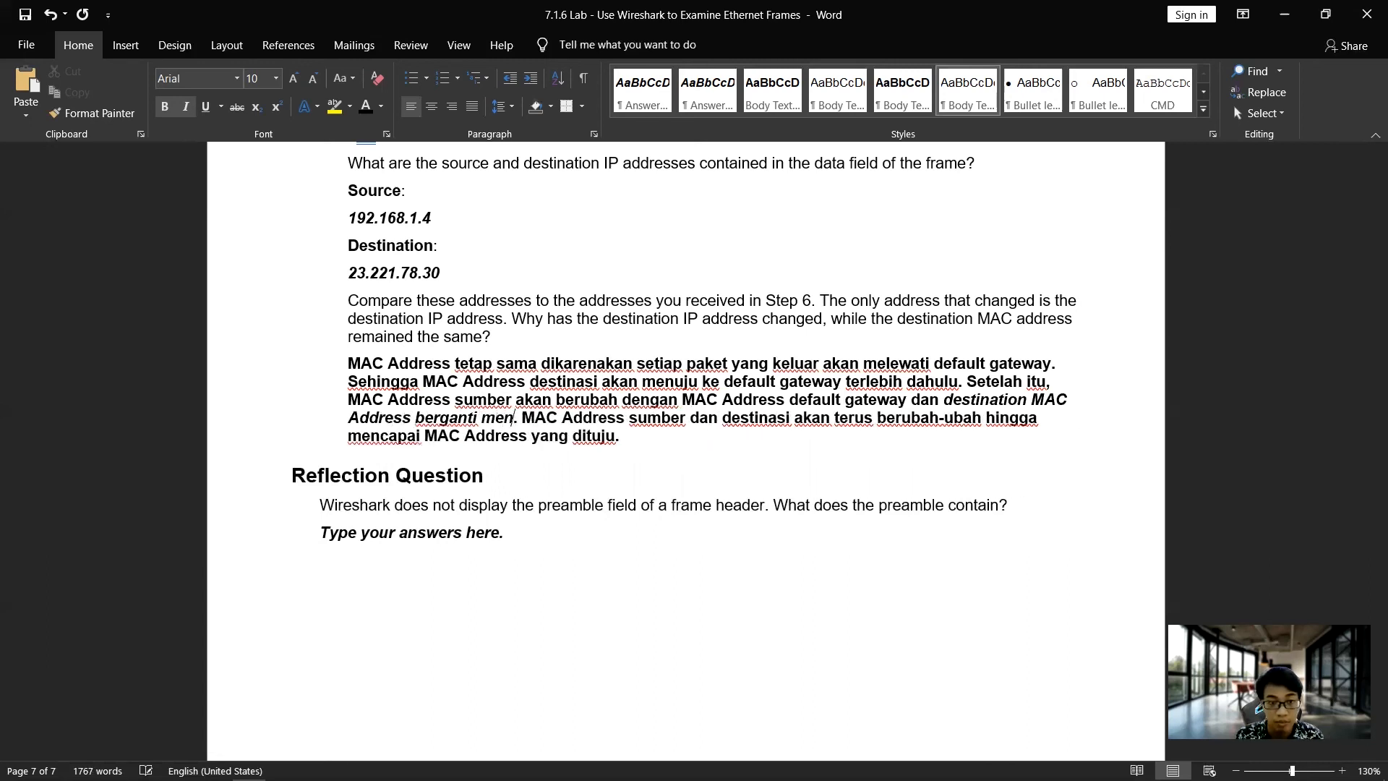
text(MAS)
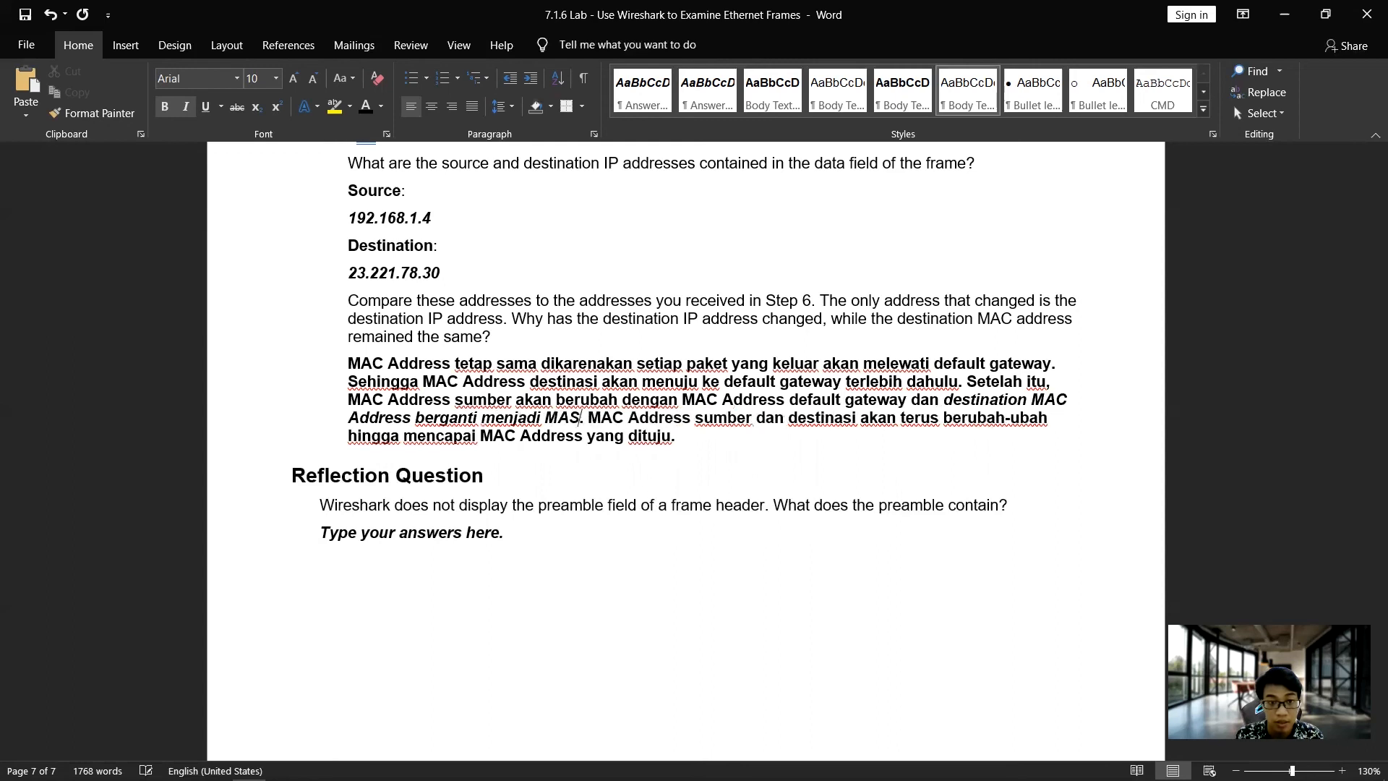
text(C Addres)
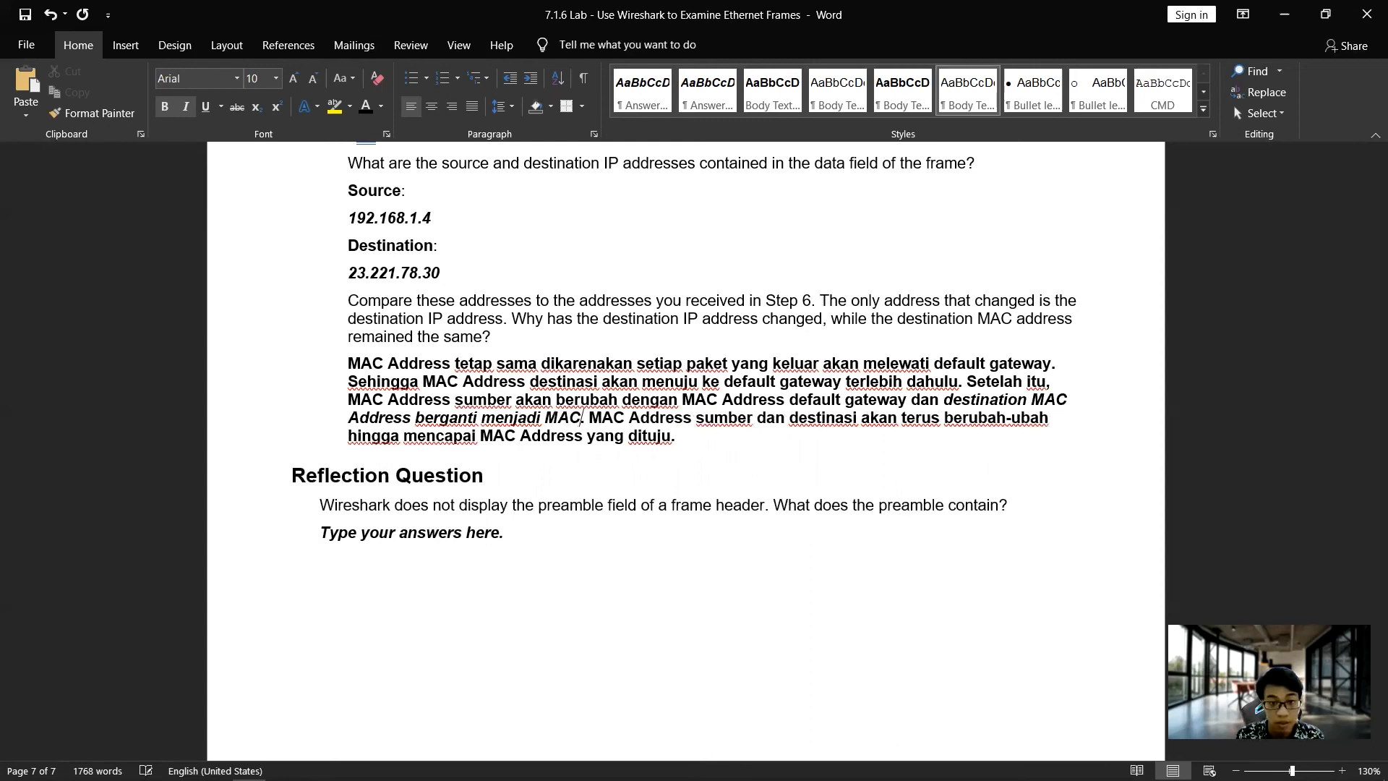
text(s tujua)
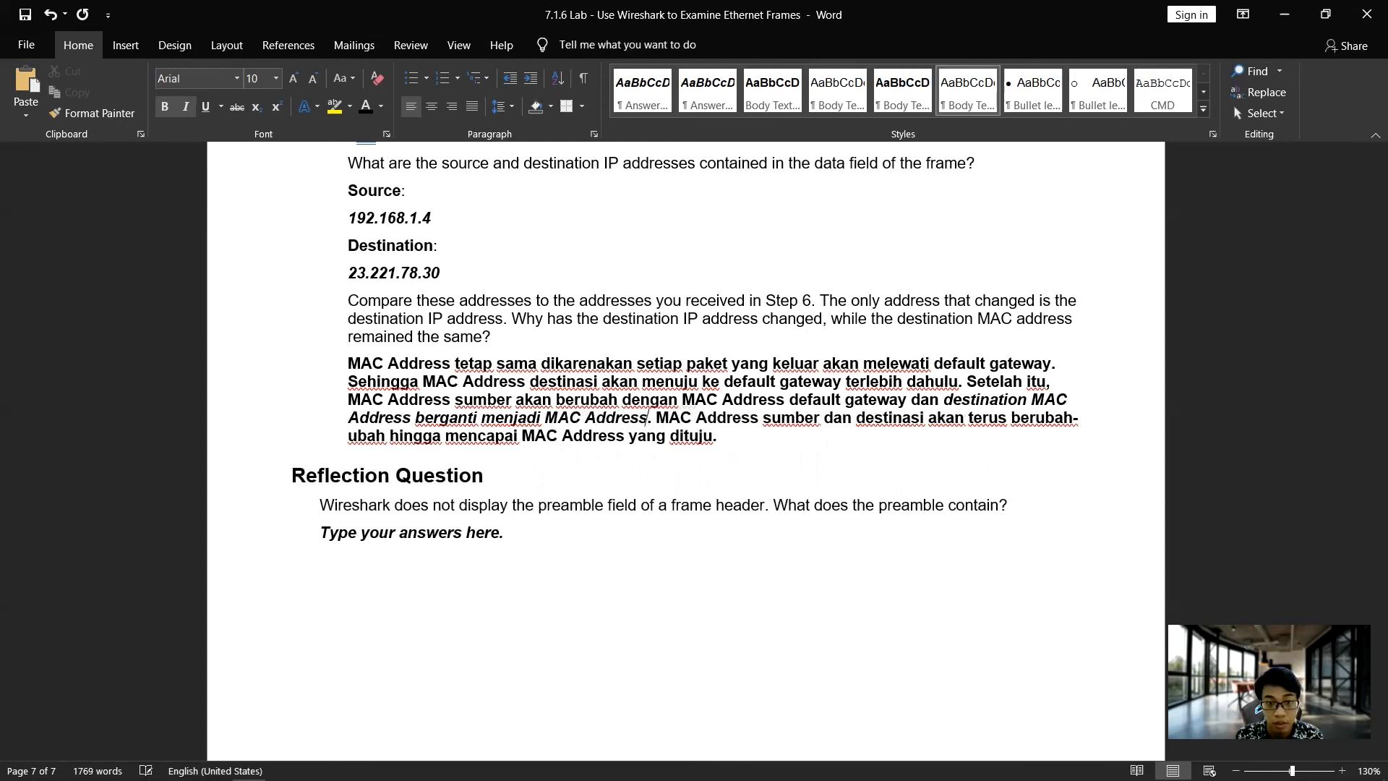
text(n)
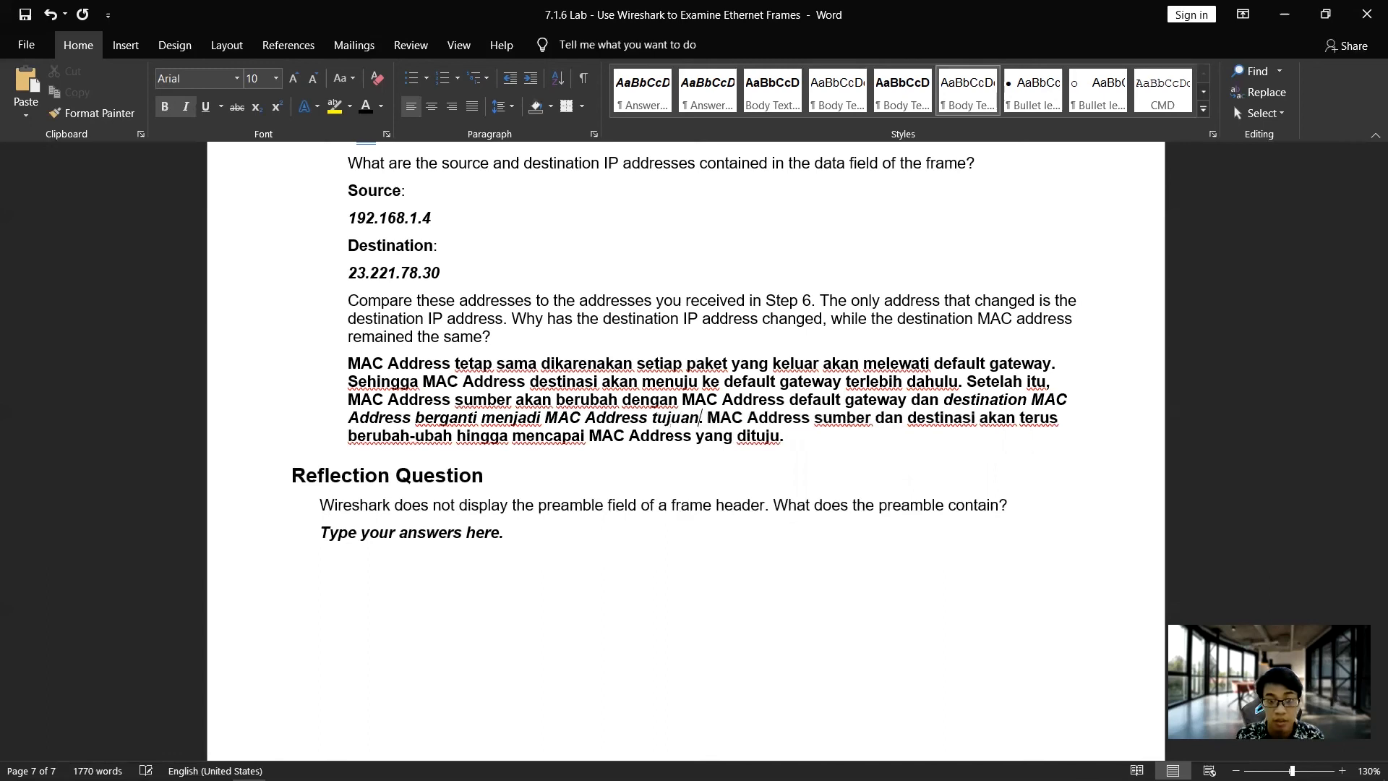
Step: Replace the italic "tujuan" at the end of the sentence with a non-italic "tujuan"
key(BackSpace)
key(BackSpace)
key(BackSpace)
key(BackSpace)
key(BackSpace)
key(BackSpace)
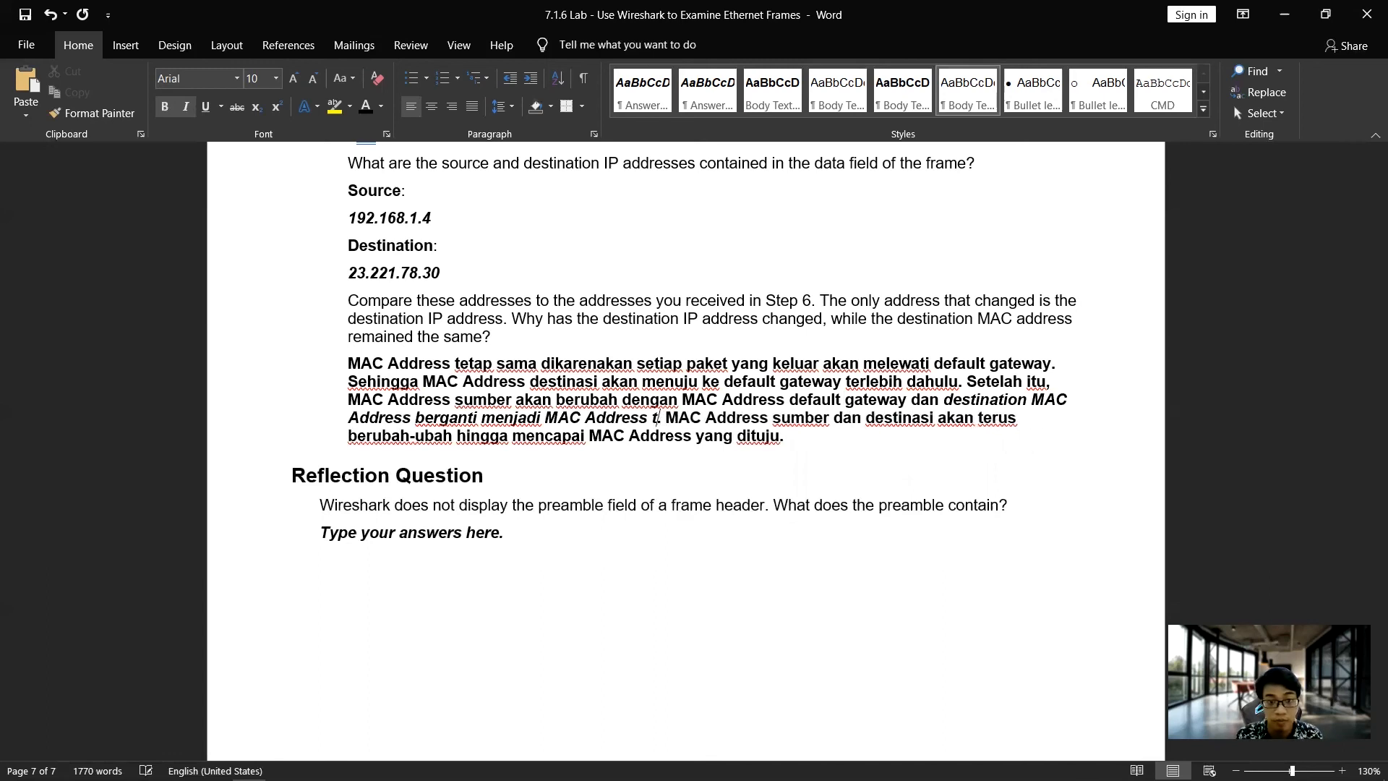
text(tujuan)
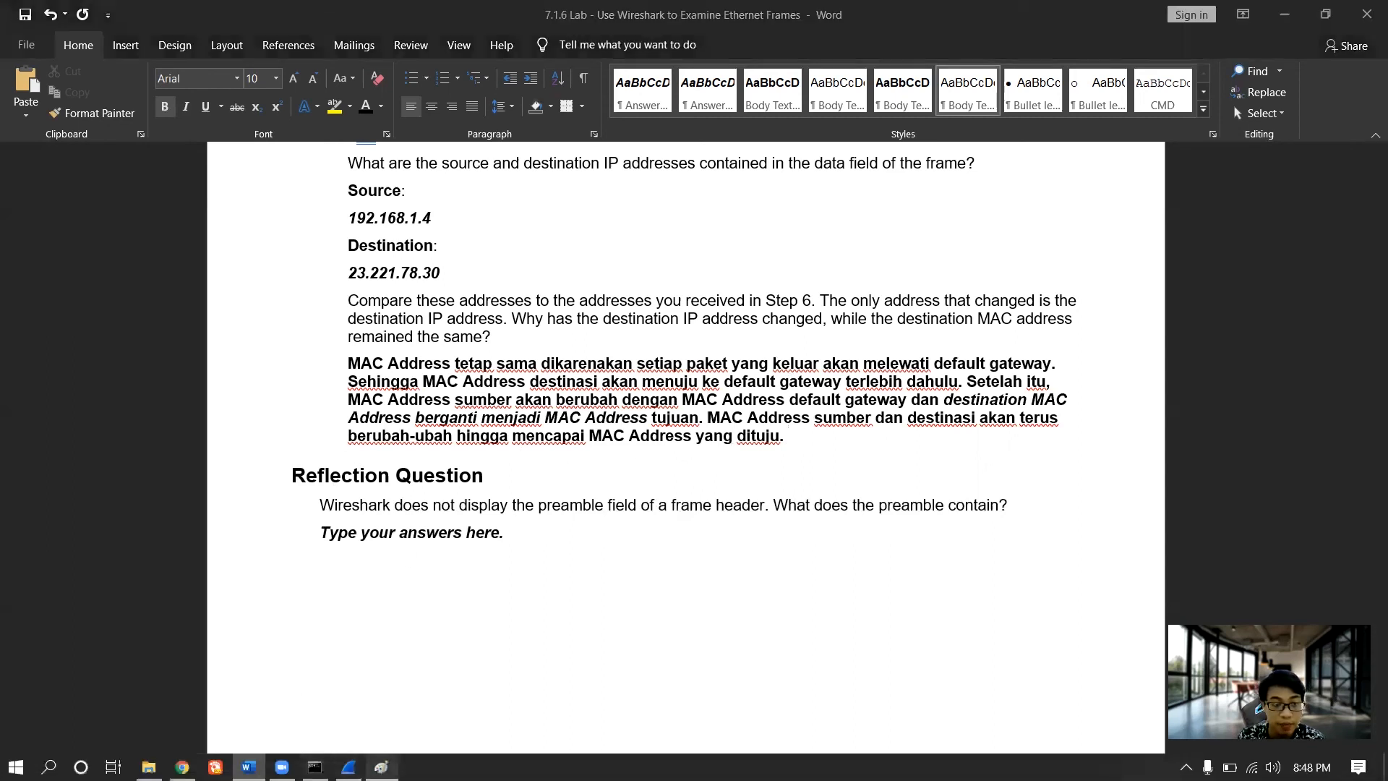
Step: Switch to the Paint network sketch and handwrite the IP address 192.168.1.4 below the source PC's "Mac" label
click(371, 765)
mouse_move(23, 422)
mouse_down()
mouse_move(22, 454)
mouse_move(45, 454)
mouse_up()
click(53, 10)
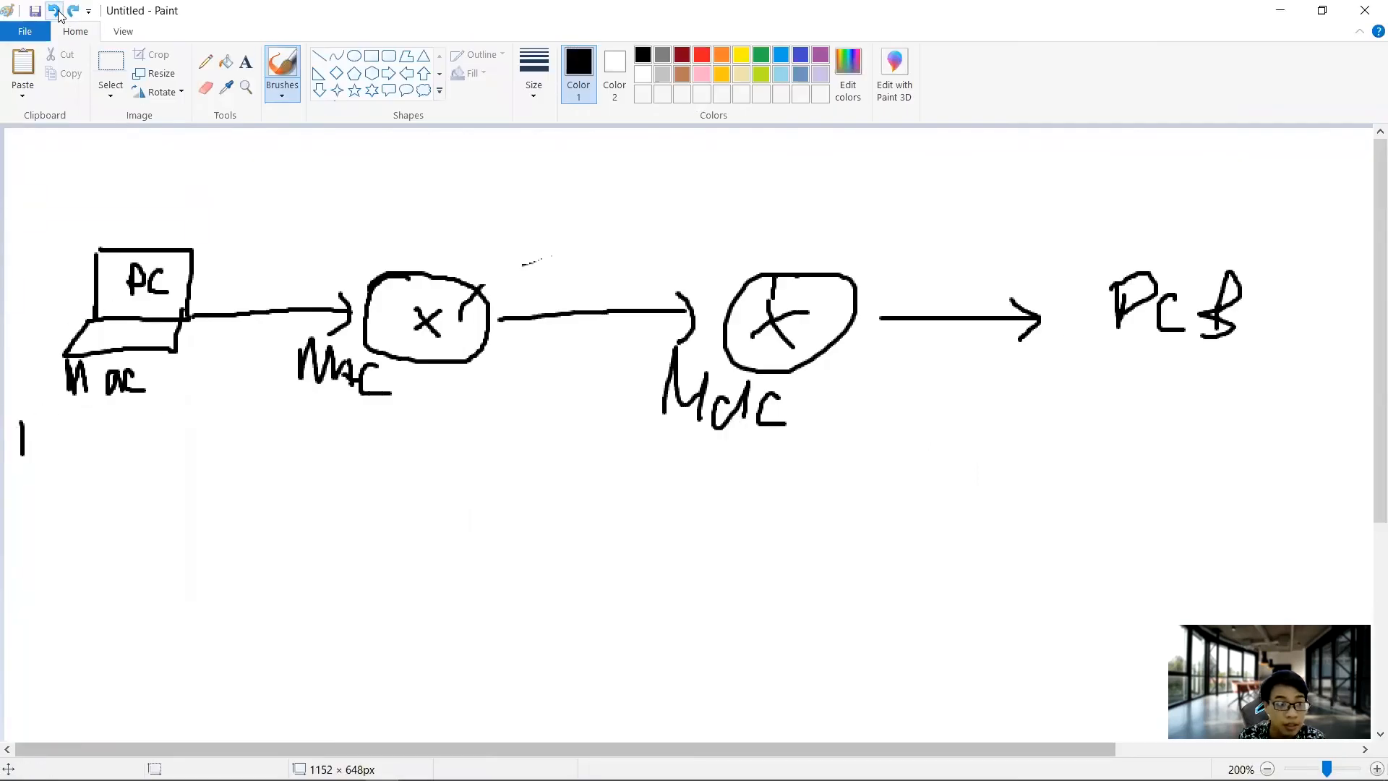
mouse_move(45, 419)
mouse_down()
mouse_move(47, 457)
mouse_move(109, 450)
mouse_move(142, 412)
mouse_move(171, 443)
mouse_move(217, 453)
mouse_up()
click(93, 442)
click(163, 443)
drag(215, 397, 220, 424)
Step: Handwrite the IP address 192.168.1.1 below the PC B label in the sketch
mouse_move(1063, 426)
mouse_down()
mouse_move(1064, 458)
mouse_move(1085, 442)
mouse_move(1091, 471)
mouse_move(1174, 470)
mouse_move(1177, 459)
mouse_up()
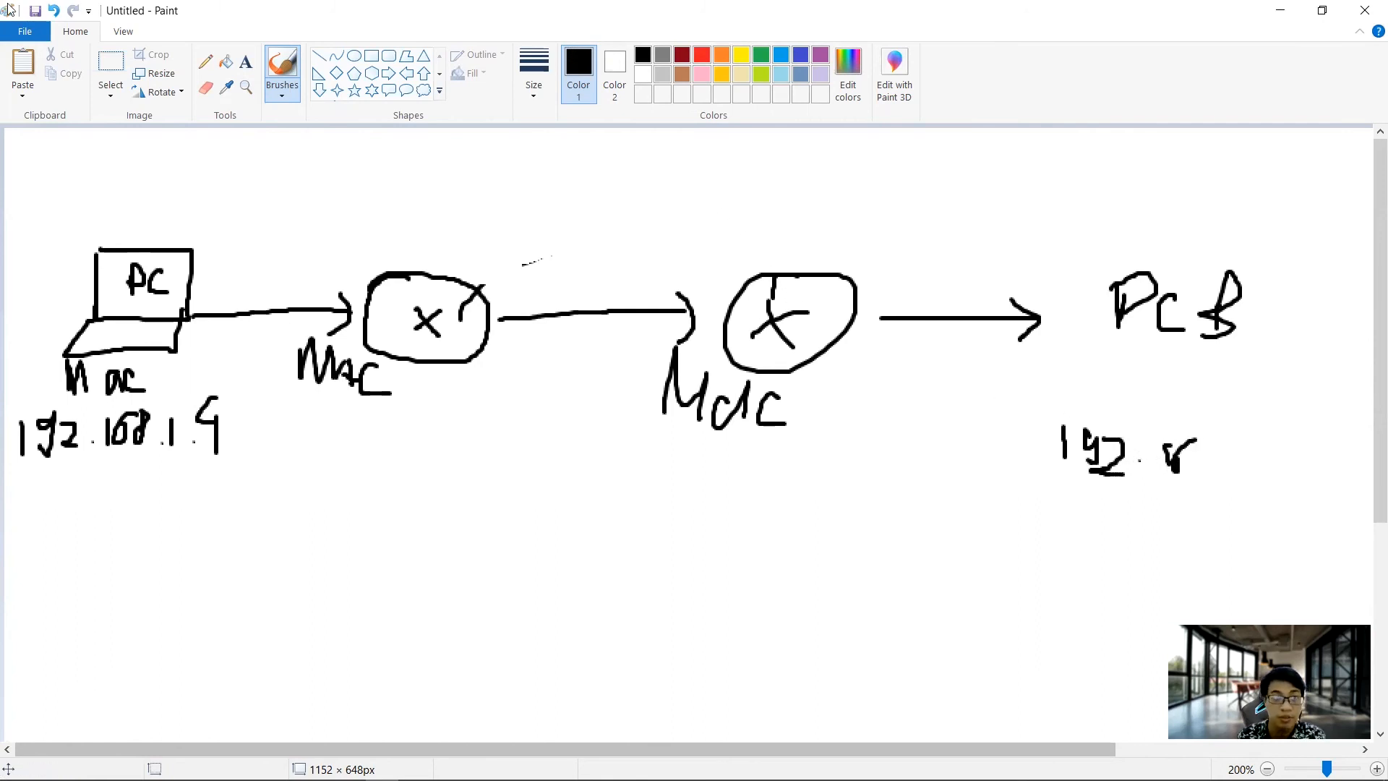
click(54, 10)
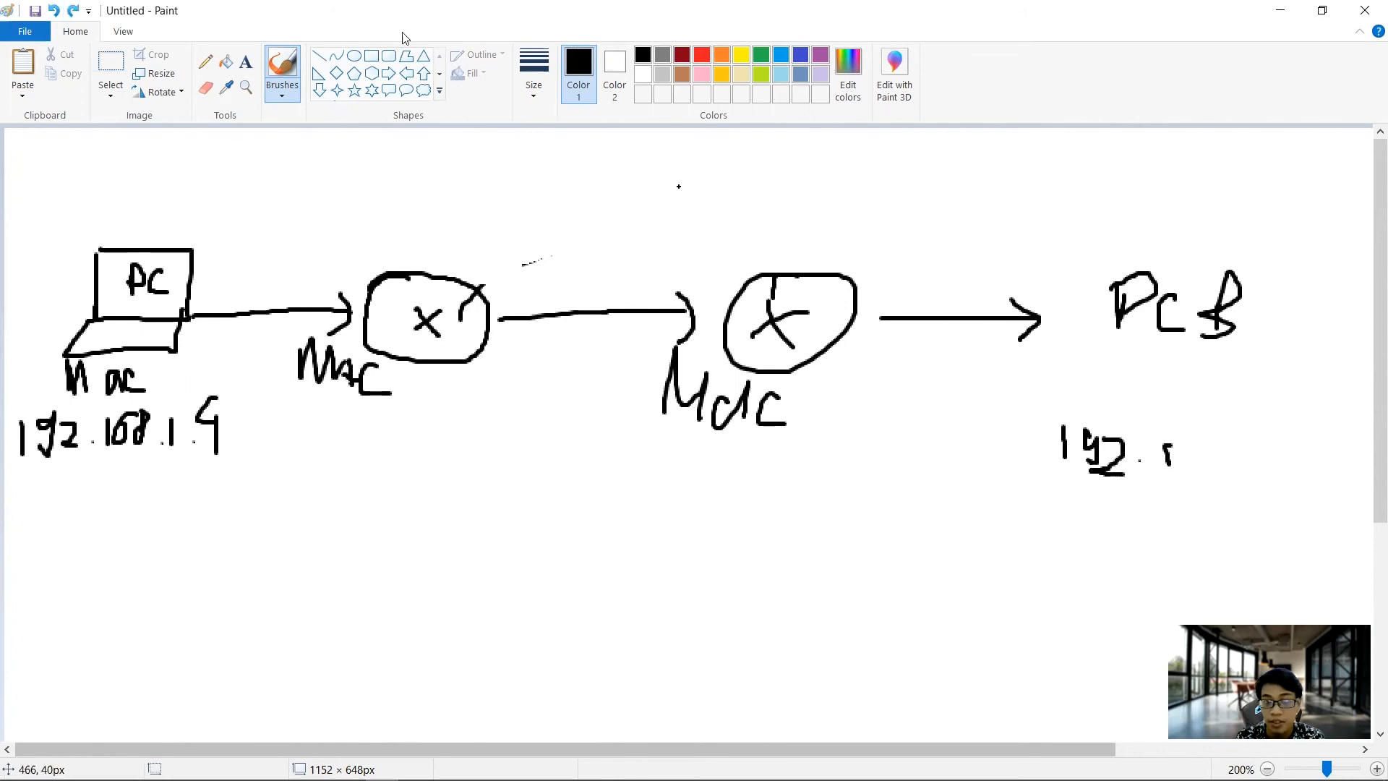
click(54, 11)
mouse_move(1163, 428)
mouse_down()
mouse_move(1164, 463)
mouse_move(1202, 454)
mouse_move(1189, 442)
mouse_move(1212, 423)
mouse_move(1240, 466)
mouse_move(1270, 473)
mouse_up()
click(1292, 460)
drag(1321, 423, 1321, 483)
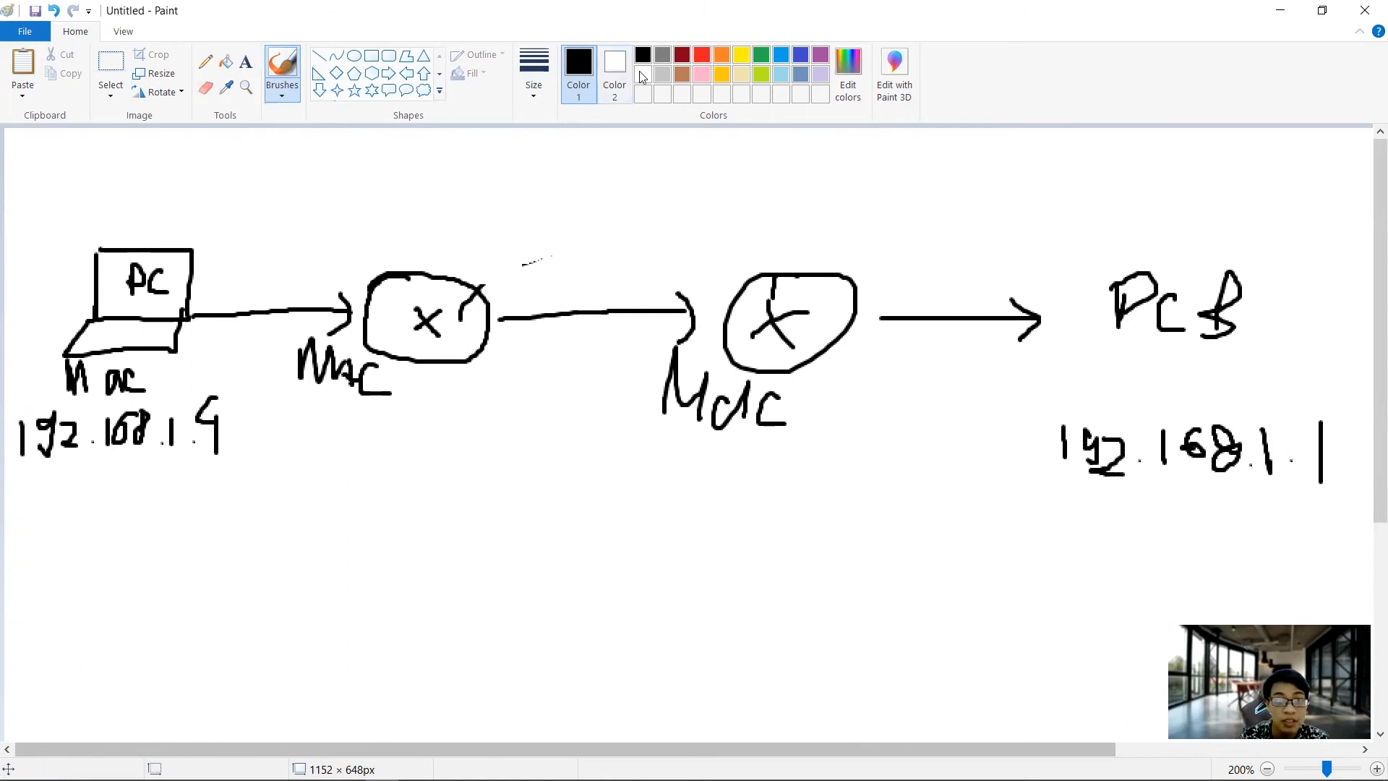
Step: Underline the handwritten IP addresses 192.168.1.4 and 192.168.1.1 in red in the network sketch
click(701, 56)
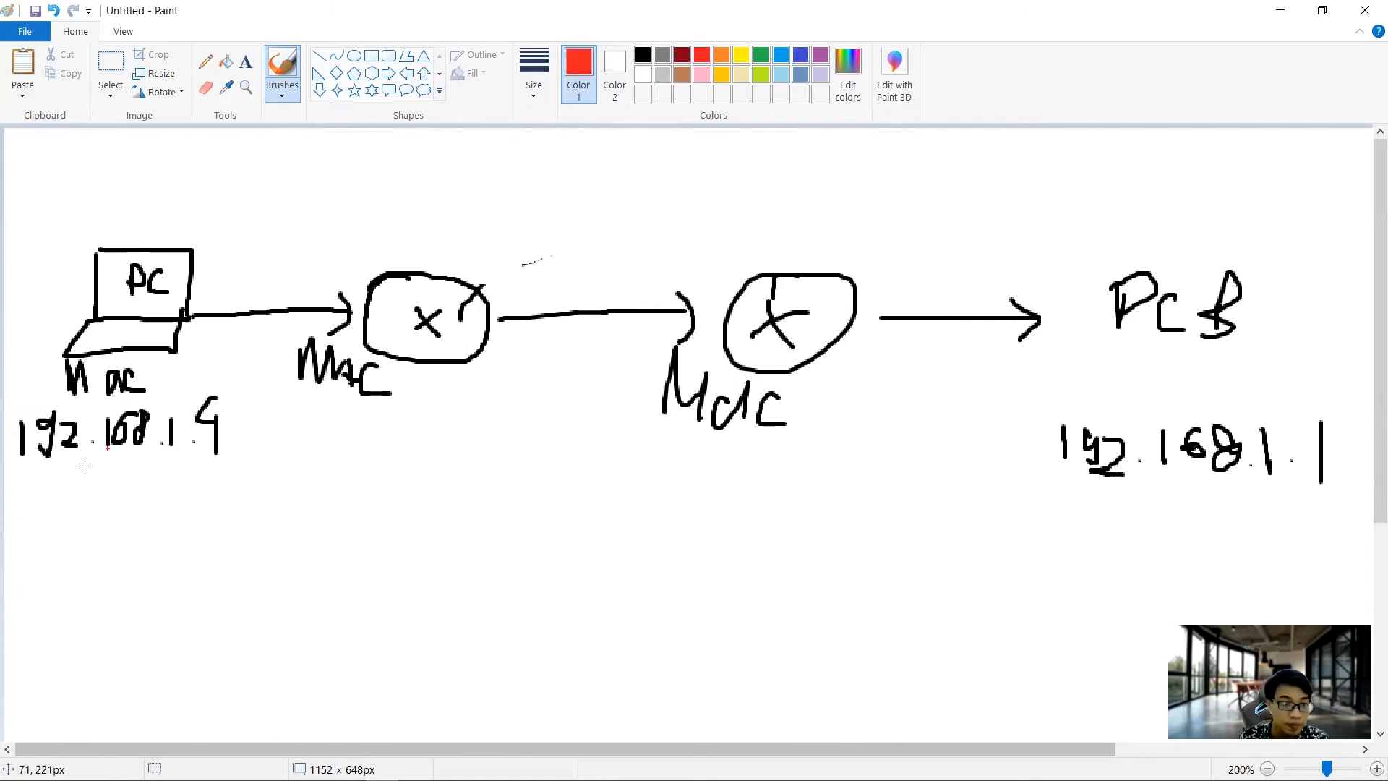
drag(47, 477, 267, 471)
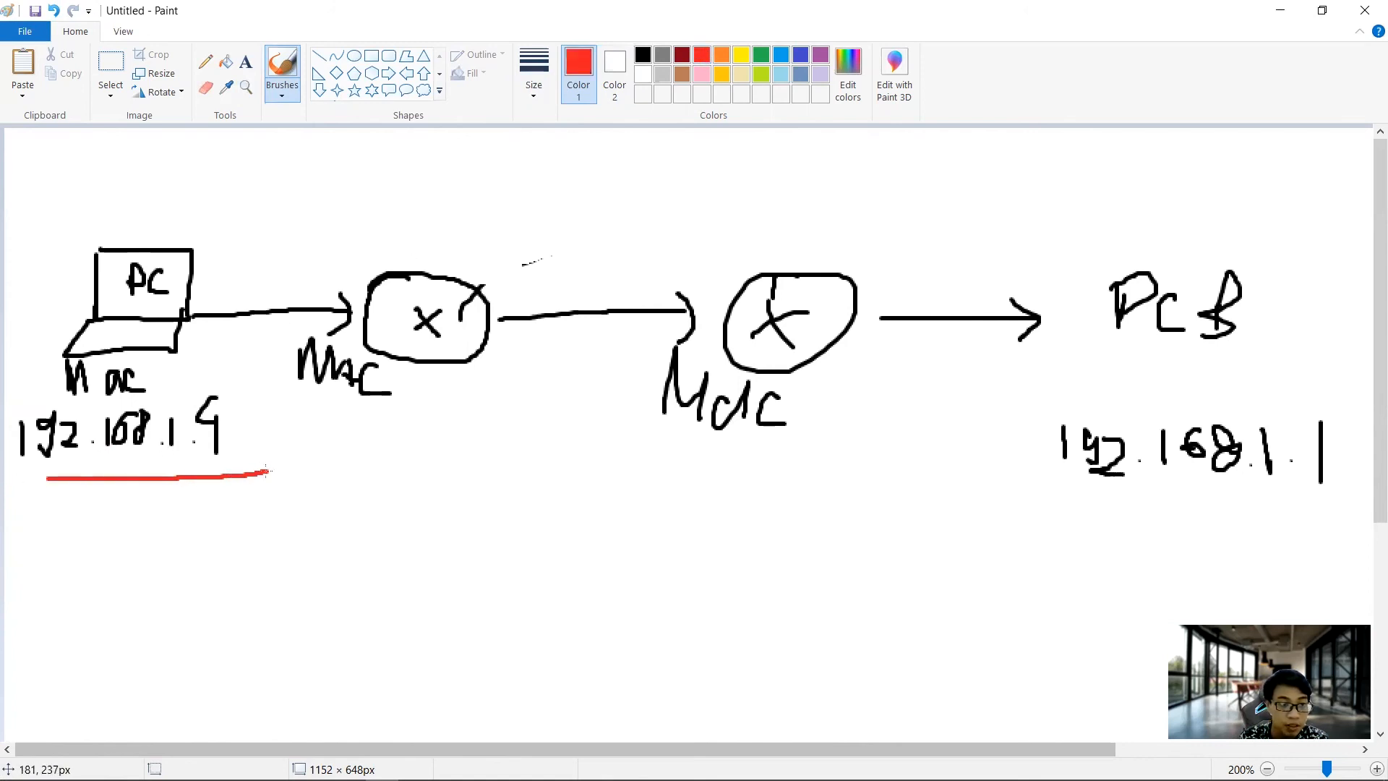
drag(1033, 493, 1346, 496)
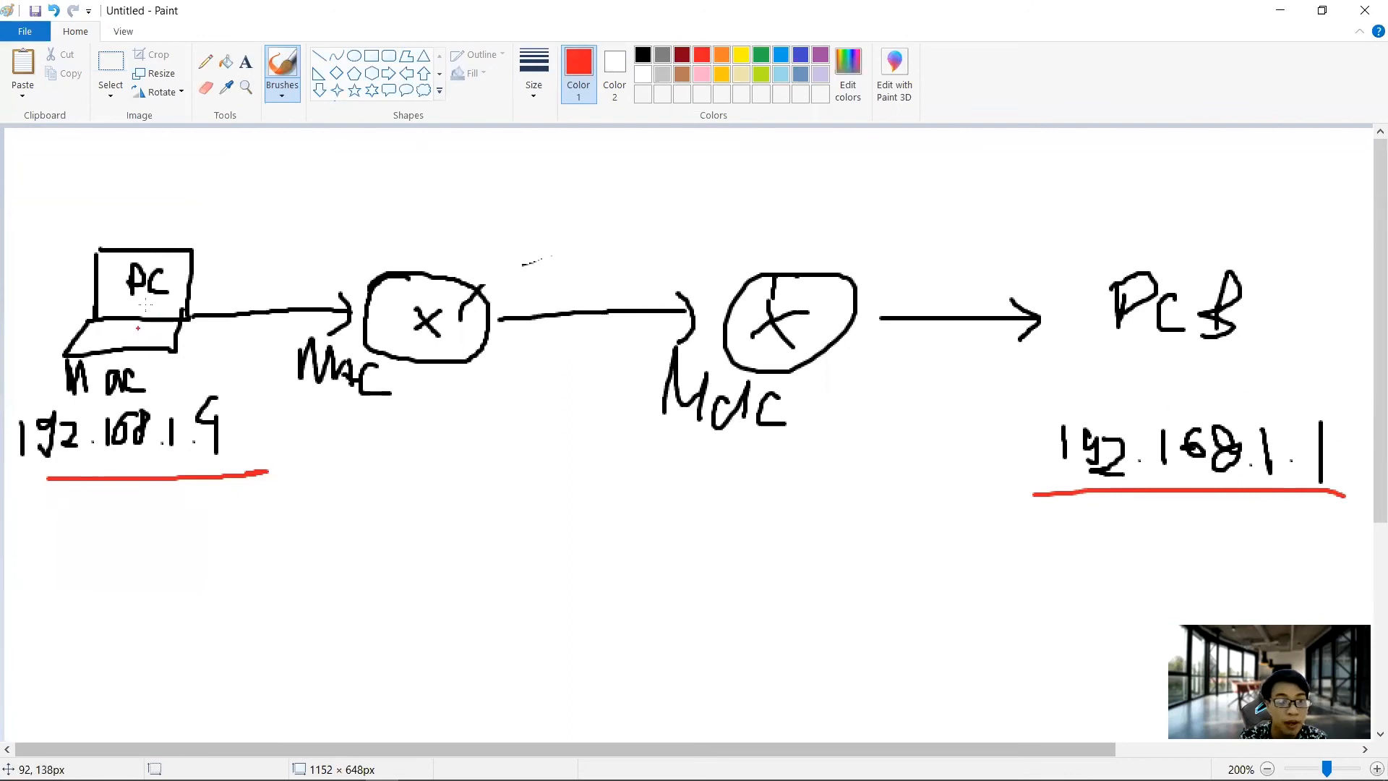
Step: Draw three curved red arrows above the hops from the source PC through both routers to PC B
mouse_move(196, 274)
mouse_down()
mouse_move(249, 235)
mouse_move(322, 241)
mouse_move(345, 258)
mouse_move(327, 266)
mouse_up()
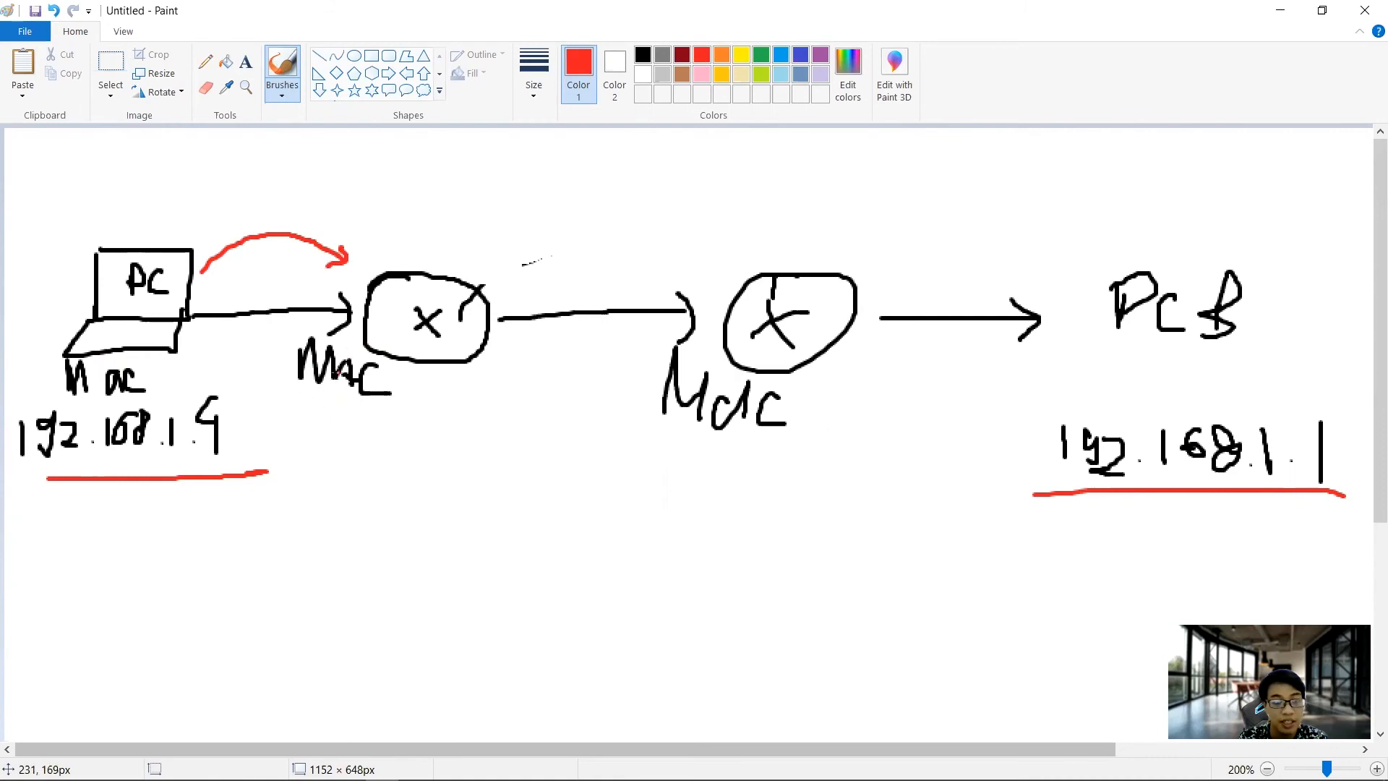
mouse_move(516, 273)
mouse_down()
mouse_move(651, 246)
mouse_move(713, 261)
mouse_move(683, 281)
mouse_up()
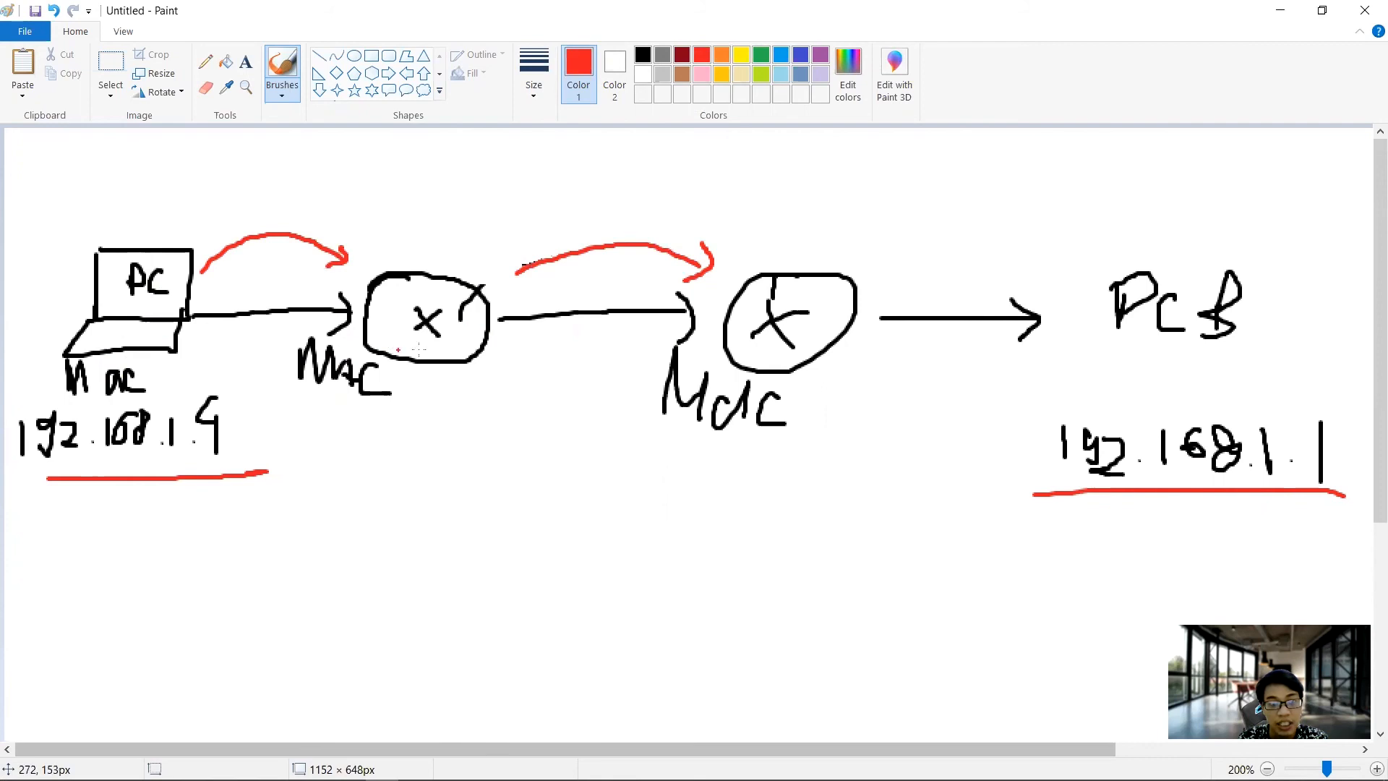
mouse_move(789, 250)
mouse_down()
mouse_move(894, 201)
mouse_move(1060, 240)
mouse_move(1071, 221)
mouse_move(1039, 251)
mouse_up()
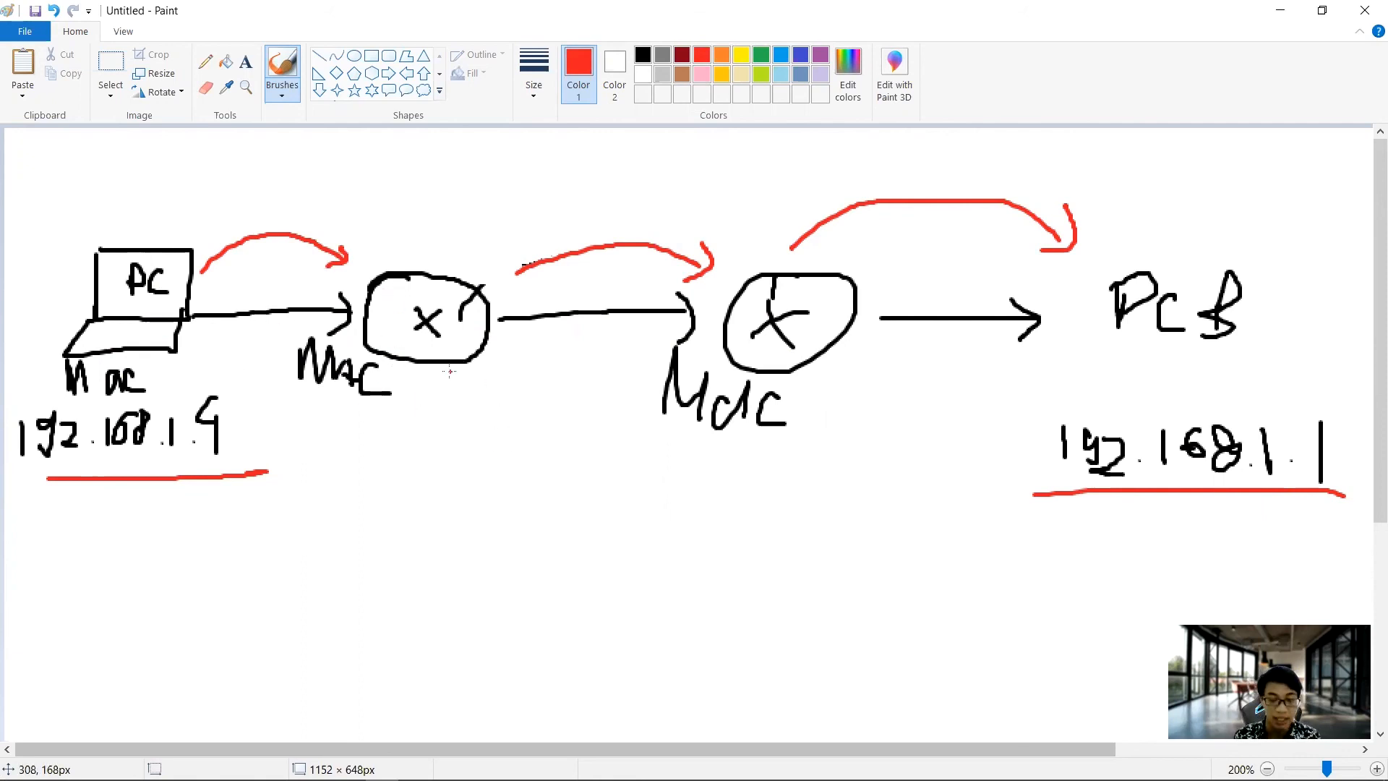
Step: Switch to the Word lab document and select the placeholder answer under the Reflection Question
key(alt+Tab)
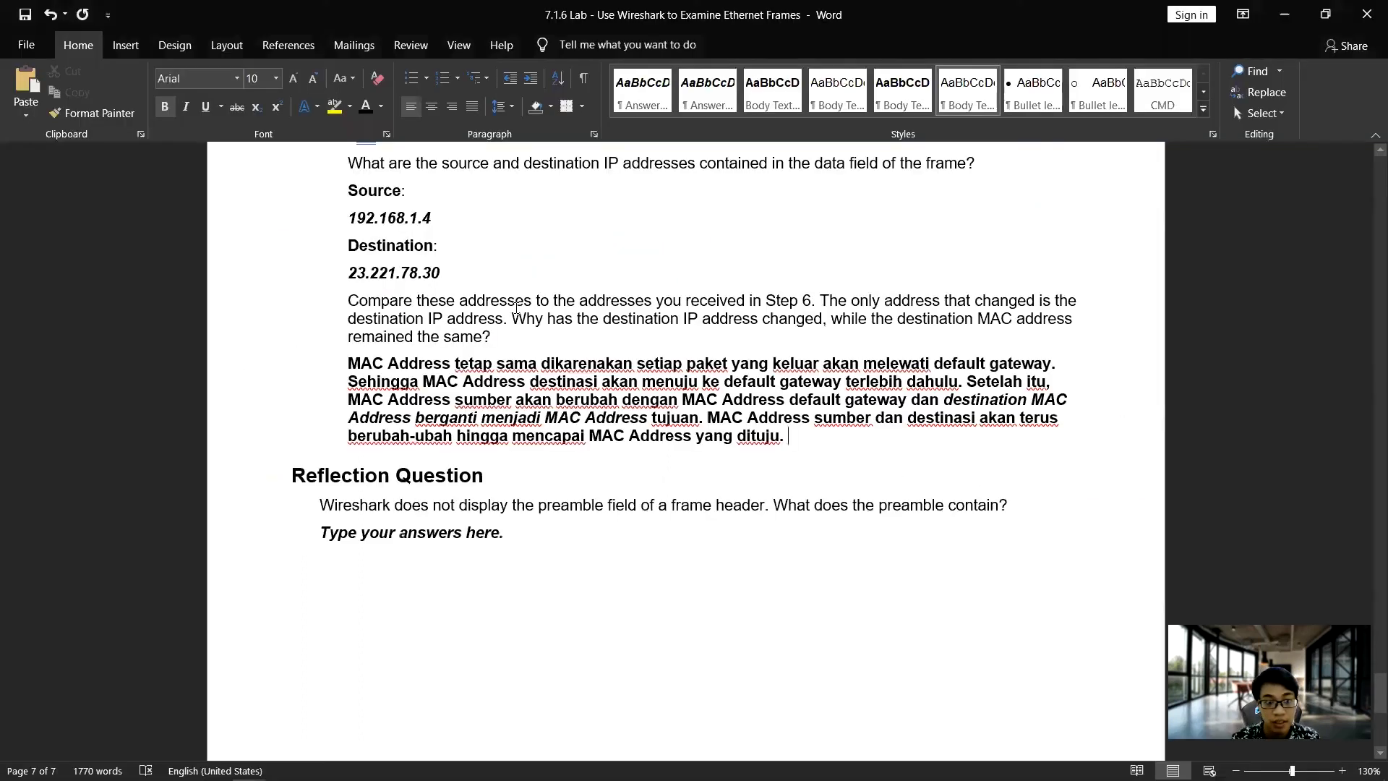
scroll(1043, 371, up, 1)
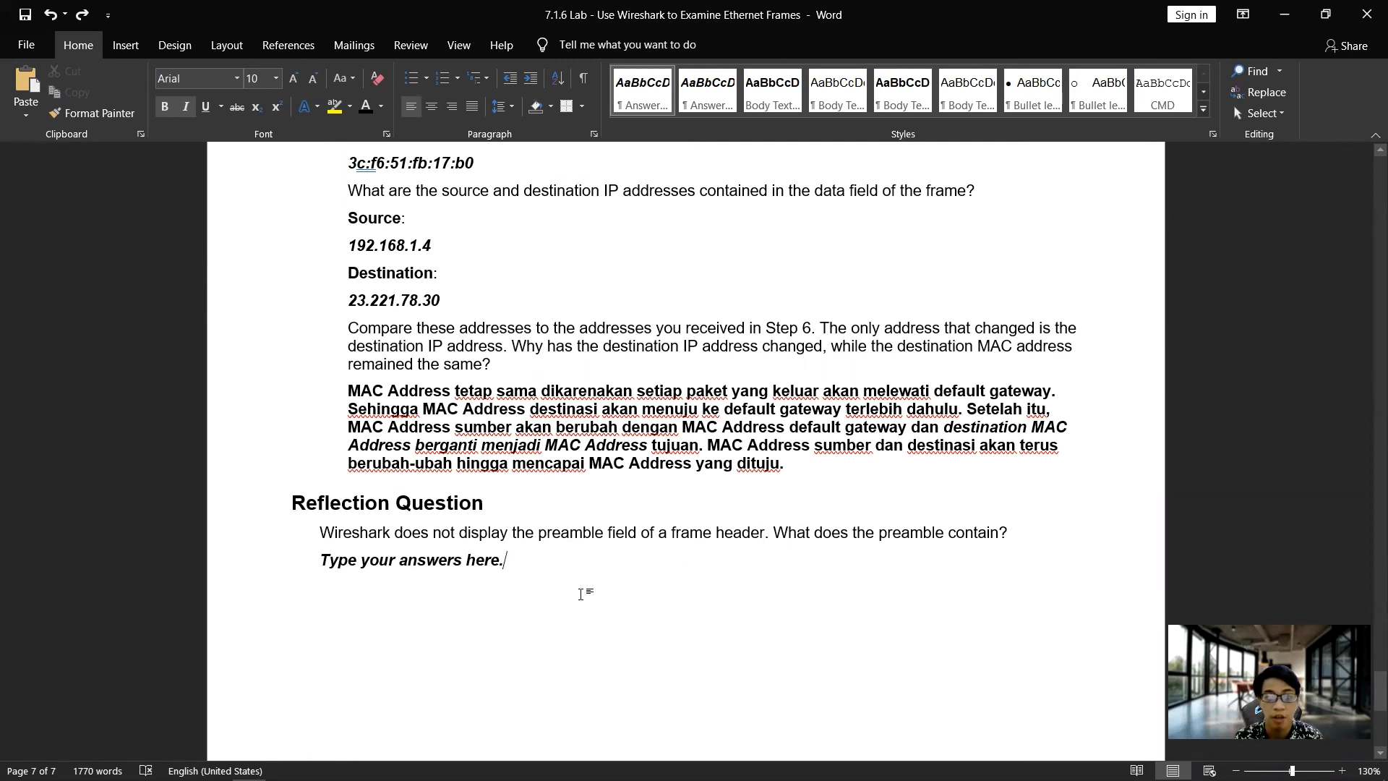
click(325, 568)
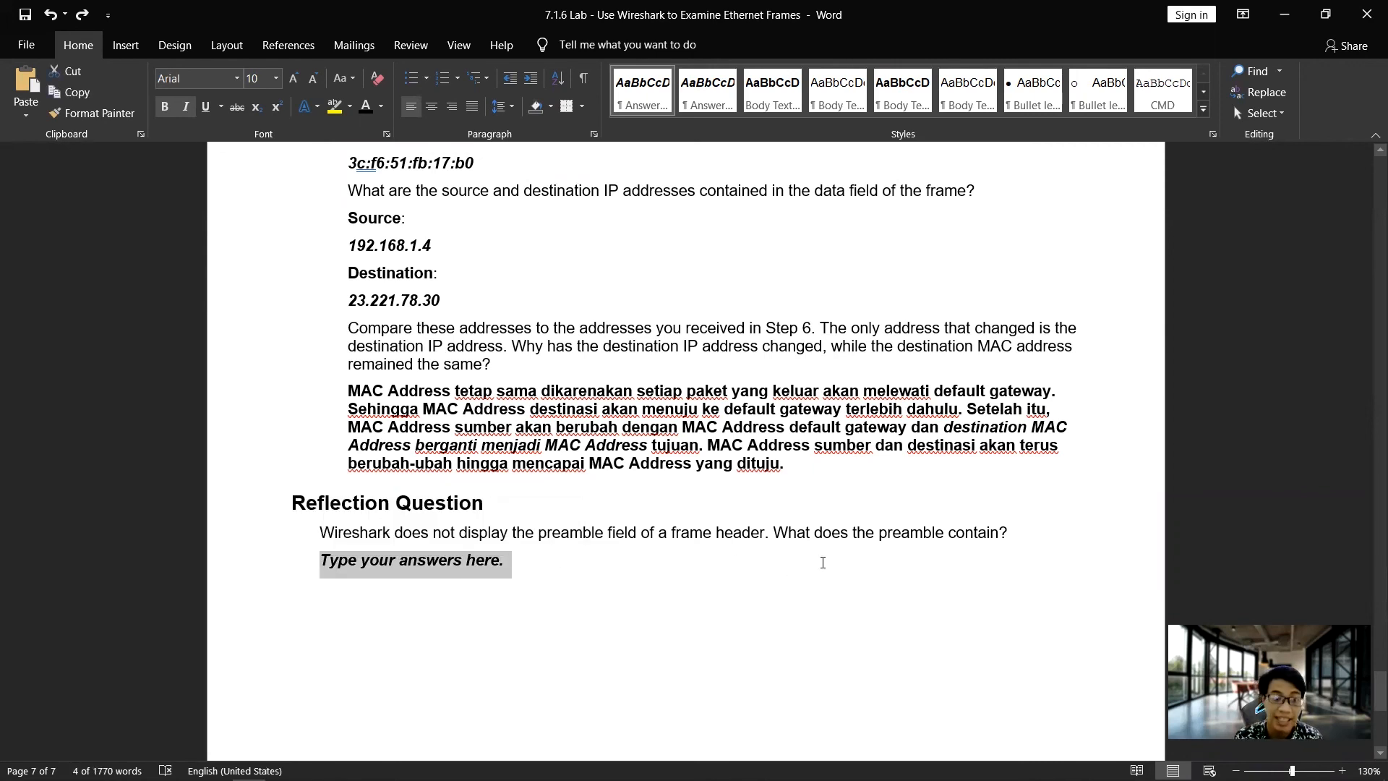
Step: Switch to the GeeksforGeeks Ethernet frame format page and examine the Preamble and Start of frame delimiter (SFD) descriptions
key(alt+Tab)
key(alt+Tab)
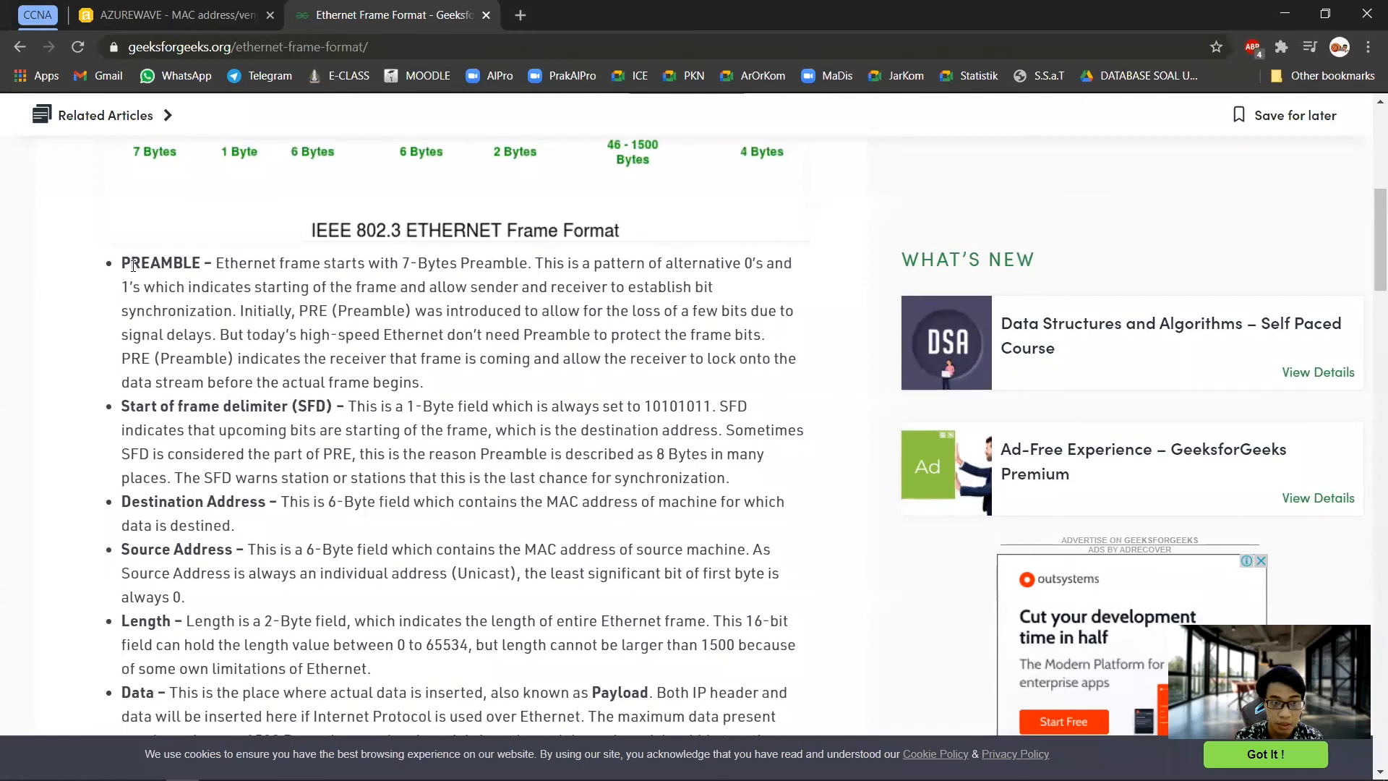
scroll(141, 293, up, 3)
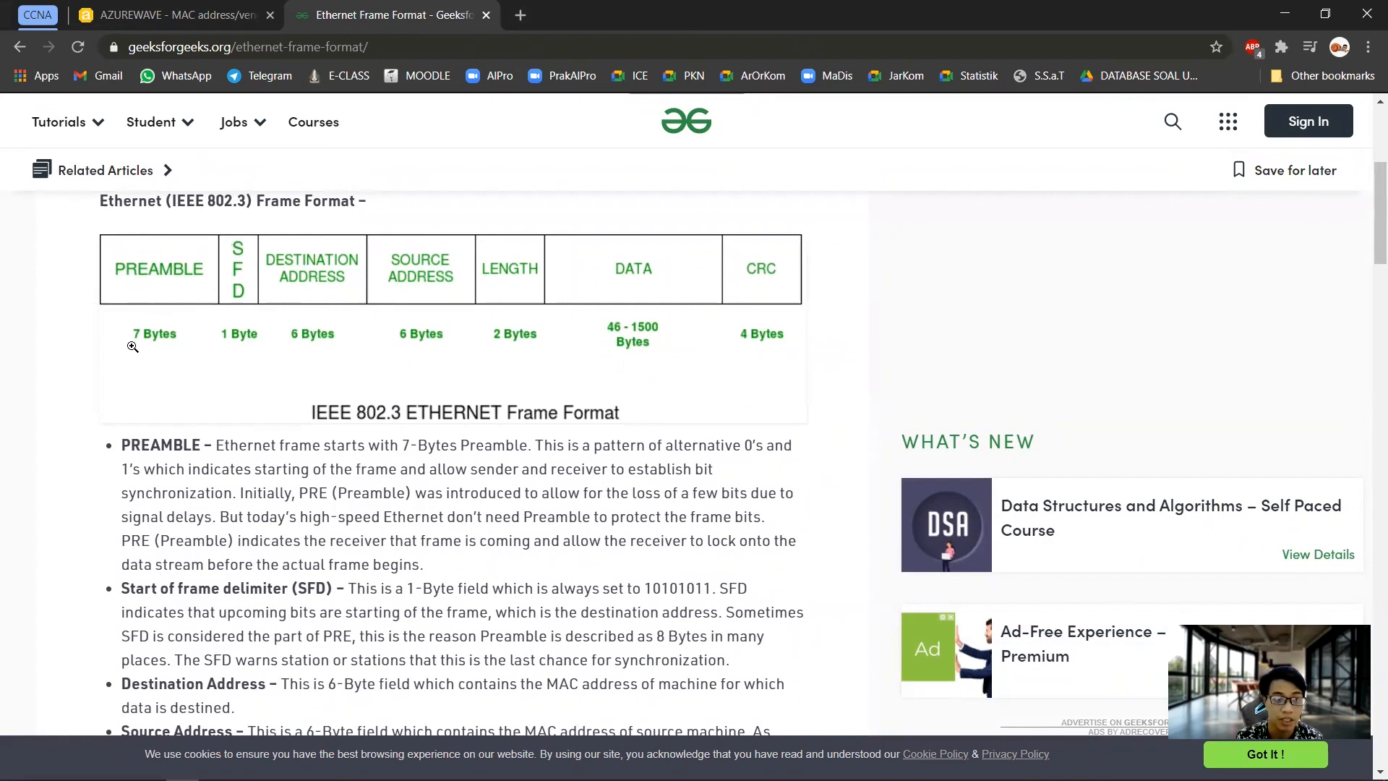
scroll(128, 366, down, 3)
scroll(217, 325, down, 1)
scroll(390, 267, up, 1)
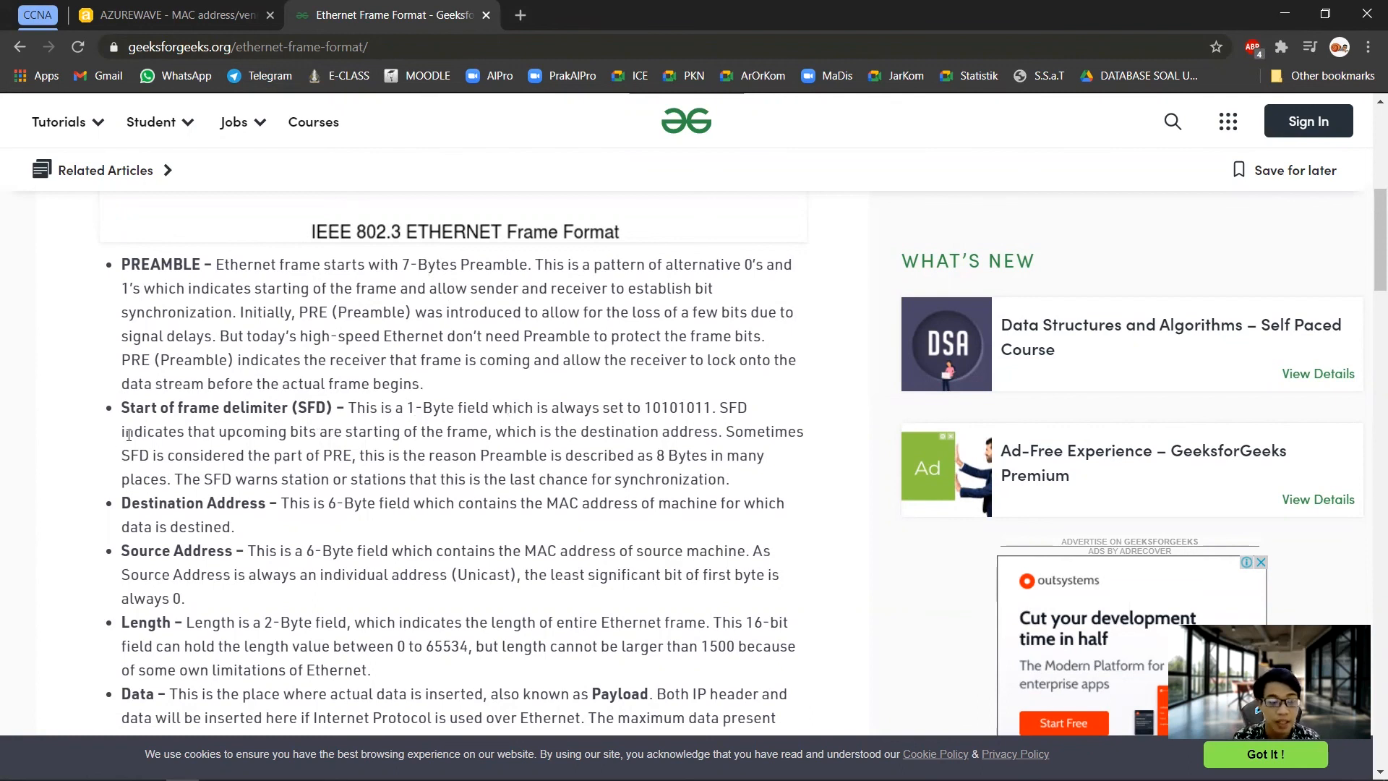
drag(126, 431, 451, 428)
click(364, 438)
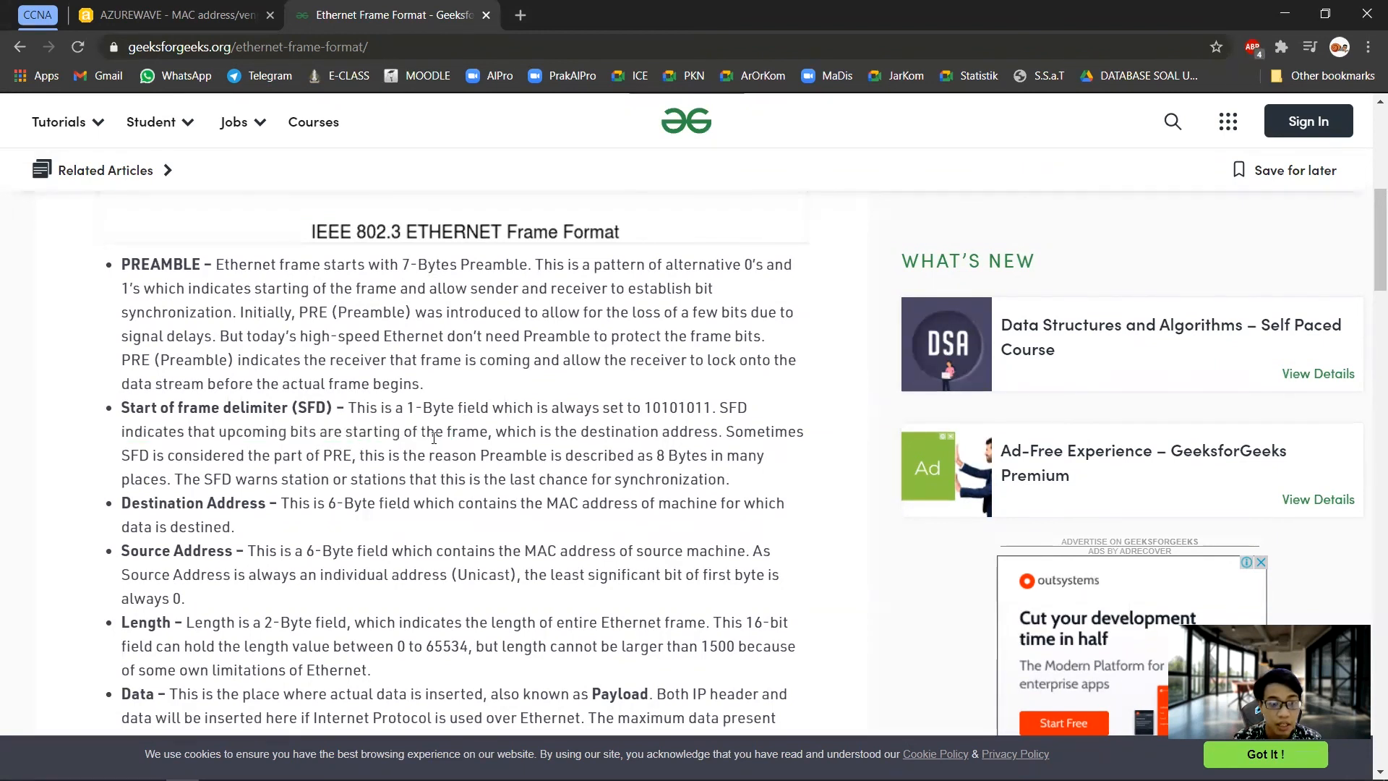
drag(116, 434, 735, 431)
click(609, 408)
drag(645, 408, 710, 408)
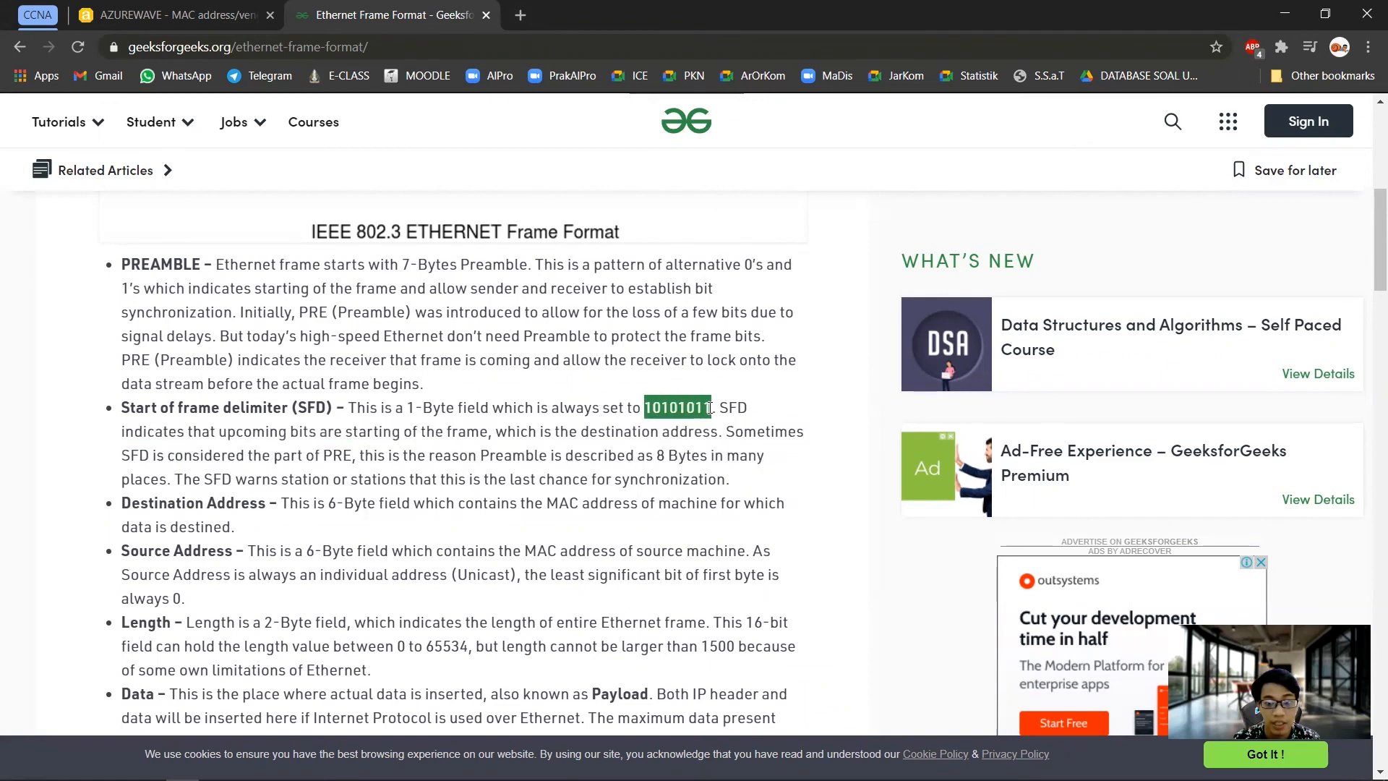
click(681, 427)
Step: Return to the Word lab document and replace the placeholder answer with "Preamble terdiri dari 7"
key(alt+Tab)
key(alt+Tab)
key(alt+Tab)
key(alt+Tab)
key(alt+Tab)
key(alt+Tab)
key(alt+Tab)
key(alt+Tab)
key(alt+Tab)
key(alt+Tab)
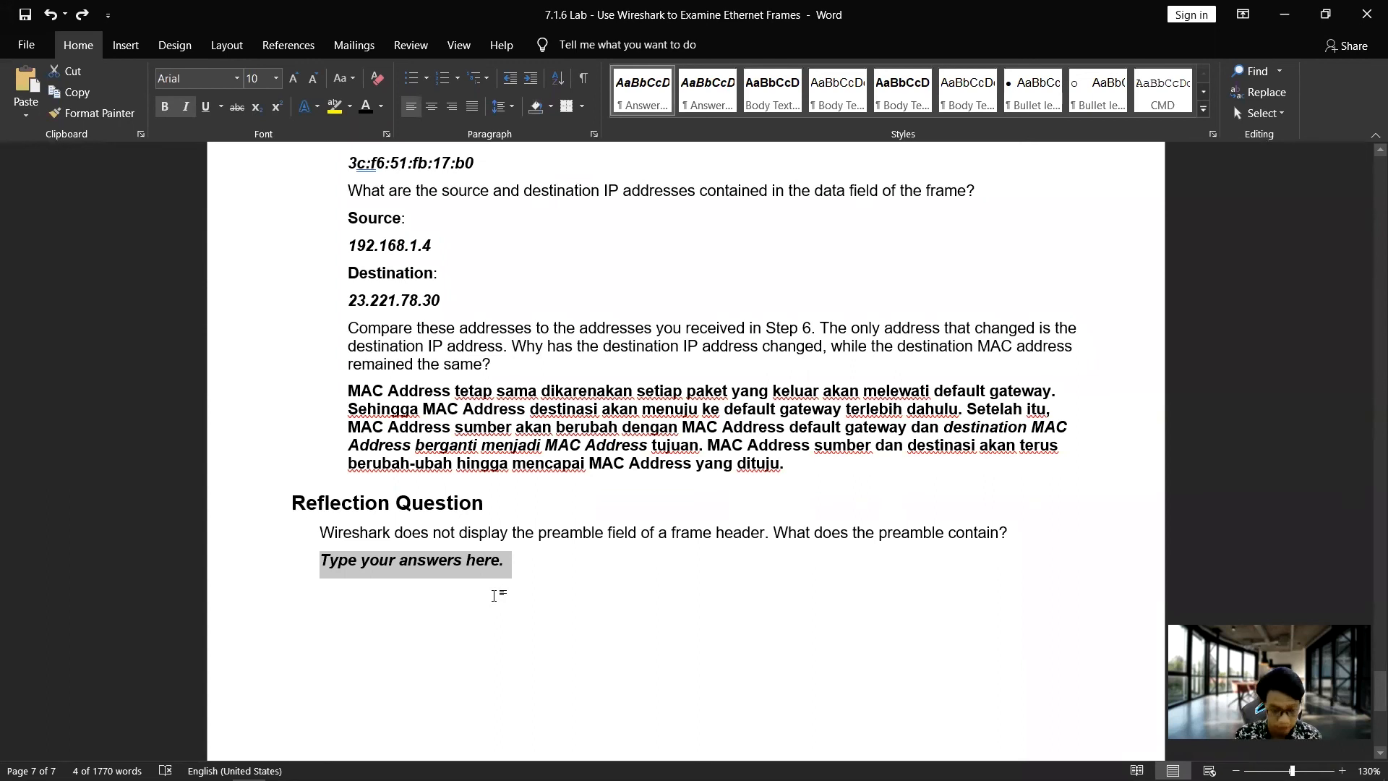
text(Pream)
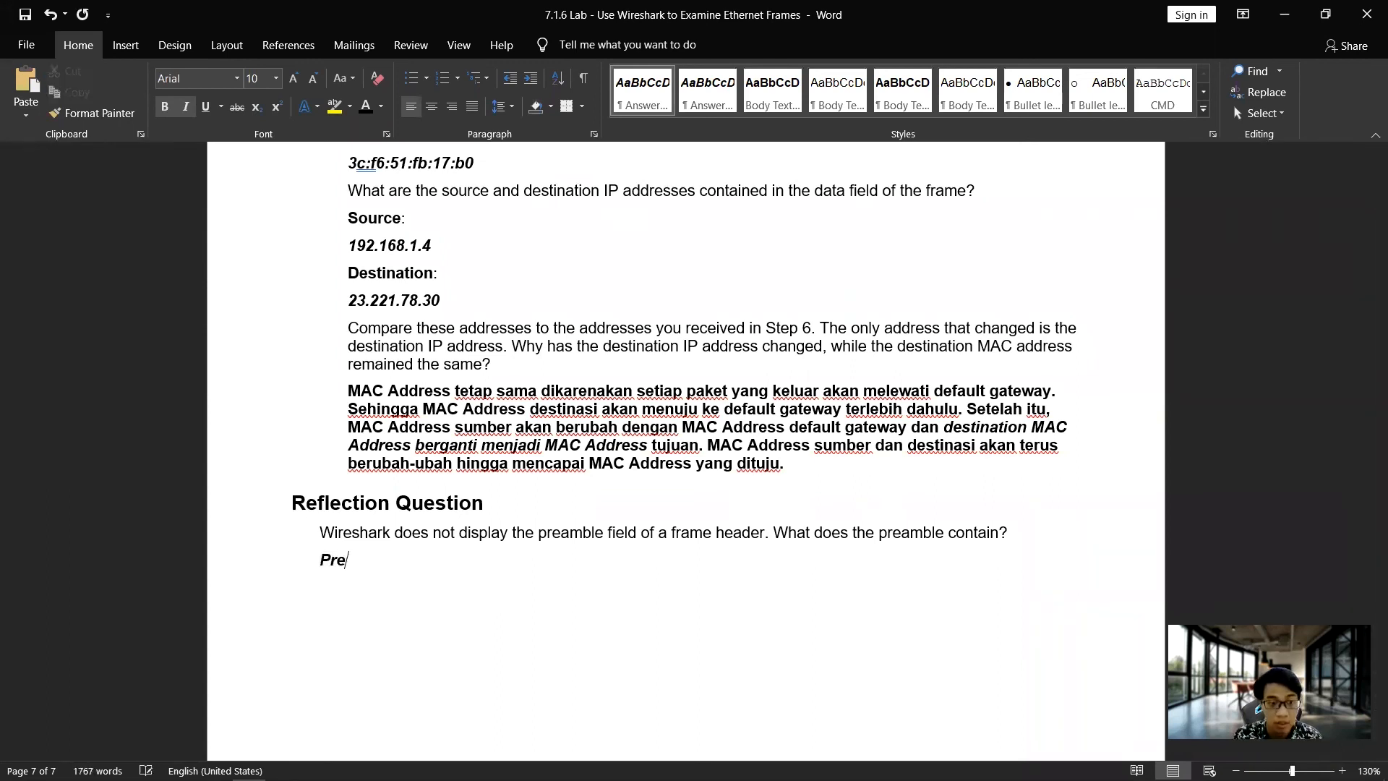
key(BackSpace)
text(mb)
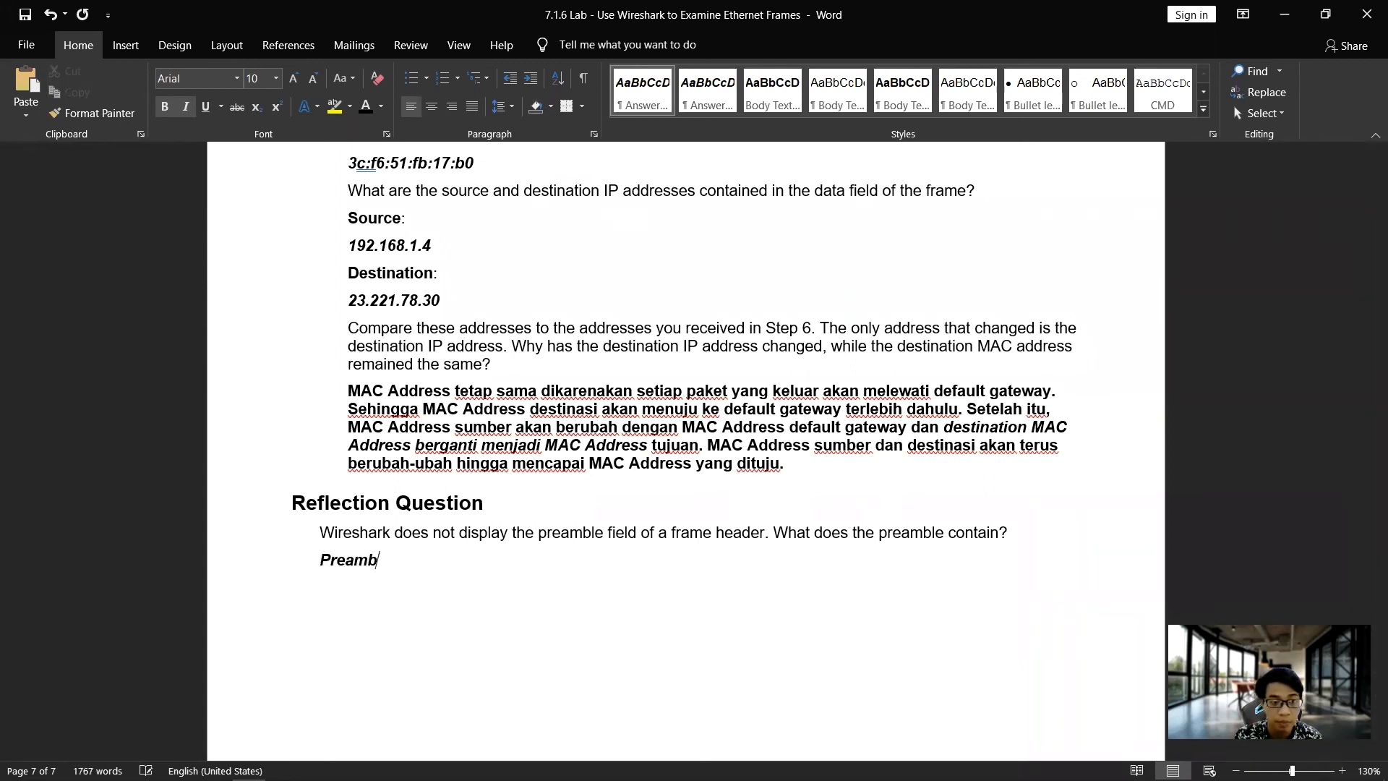
text(le terdiri dasri)
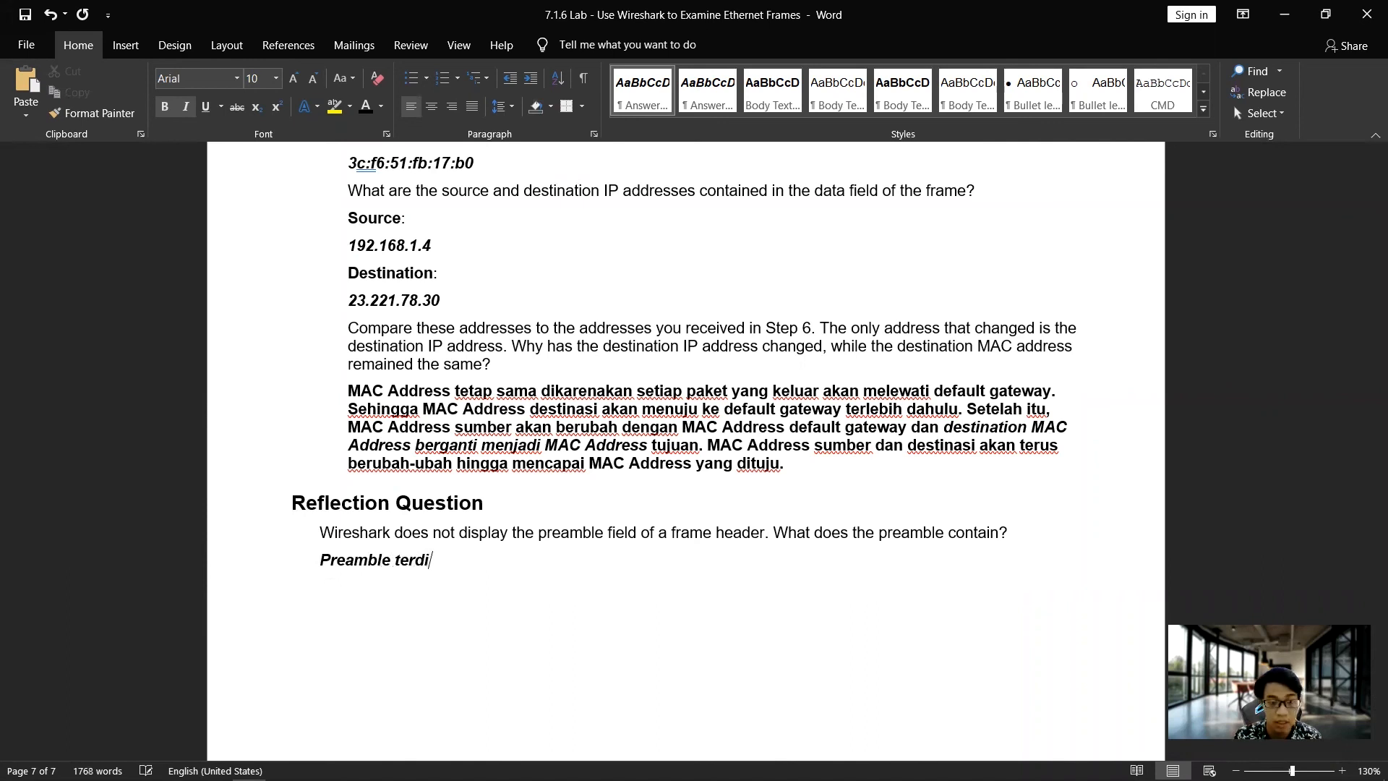
key(BackSpace)
key(BackSpace)
key(BackSpace)
text(ri 7 )
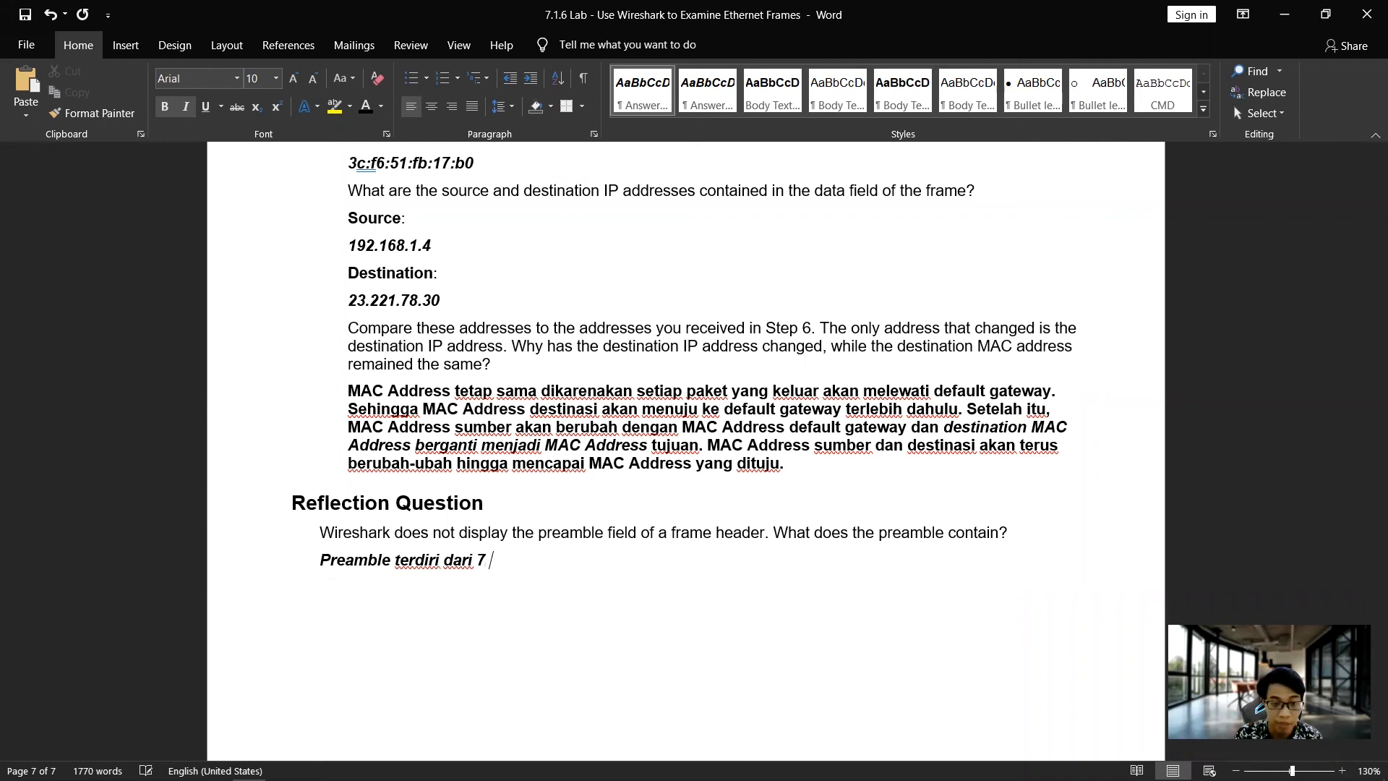
Step: Continue the reflection answer after "7" with "bits yang"
text(bilangan )
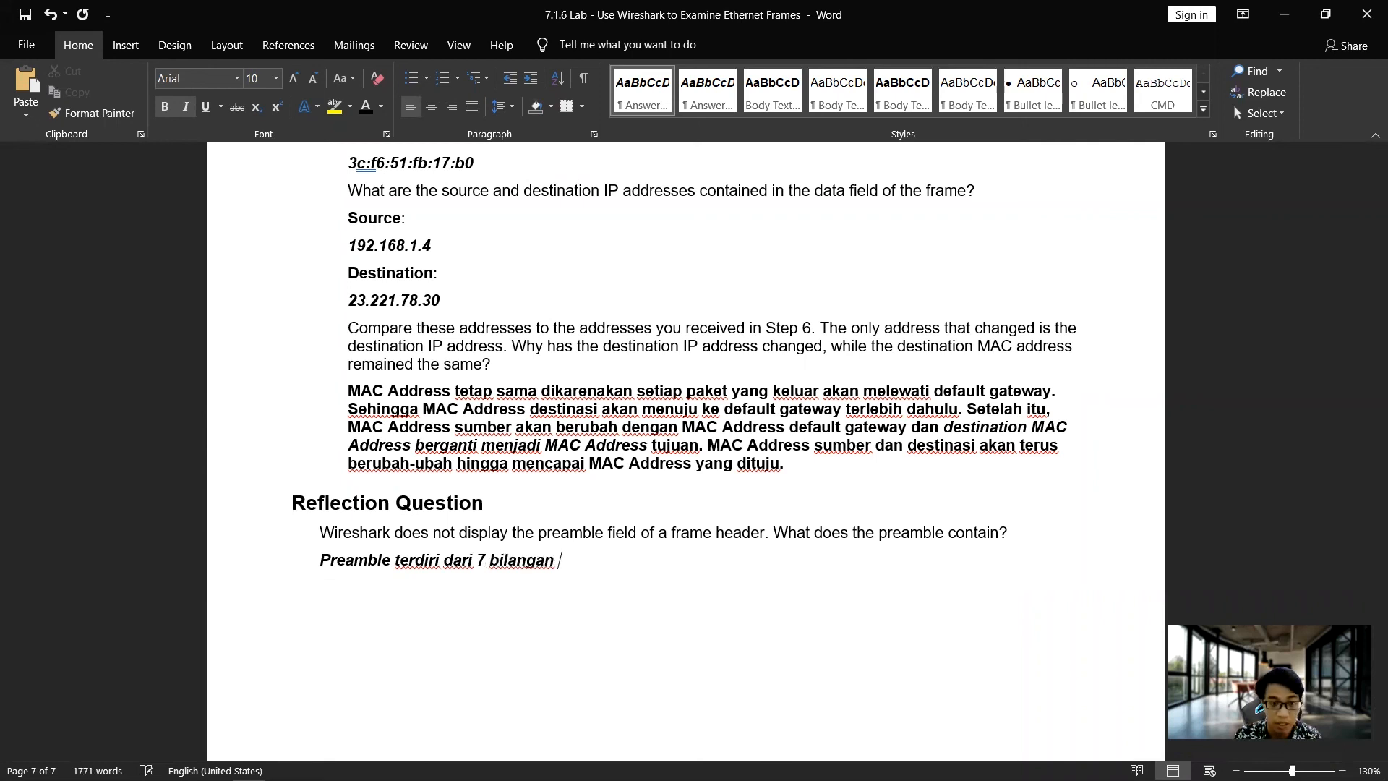
text(oj)
key(BackSpace)
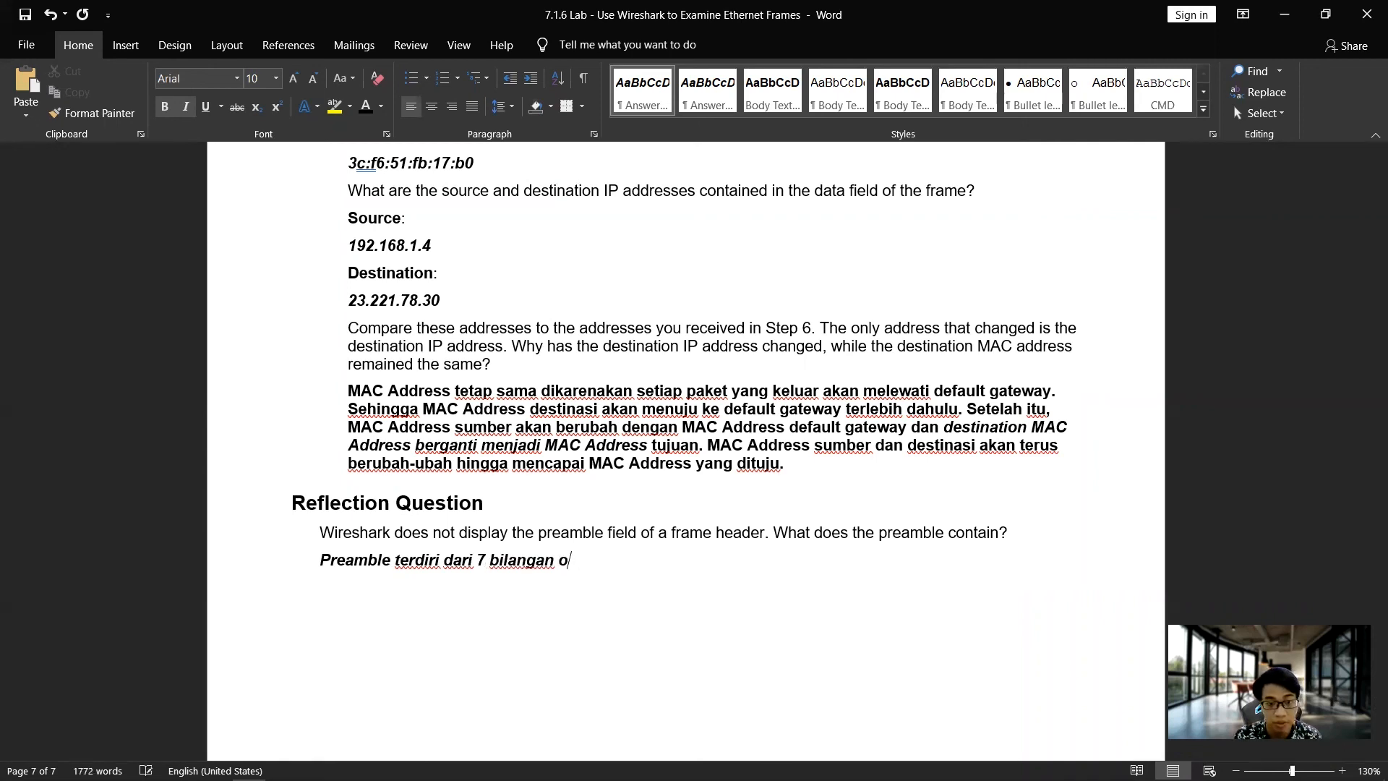
text(k)
key(BackSpace)
key(BackSpace)
key(BackSpace)
key(BackSpace)
key(BackSpace)
key(BackSpace)
key(BackSpace)
key(BackSpace)
key(BackSpace)
key(BackSpace)
key(BackSpace)
key(BackSpace)
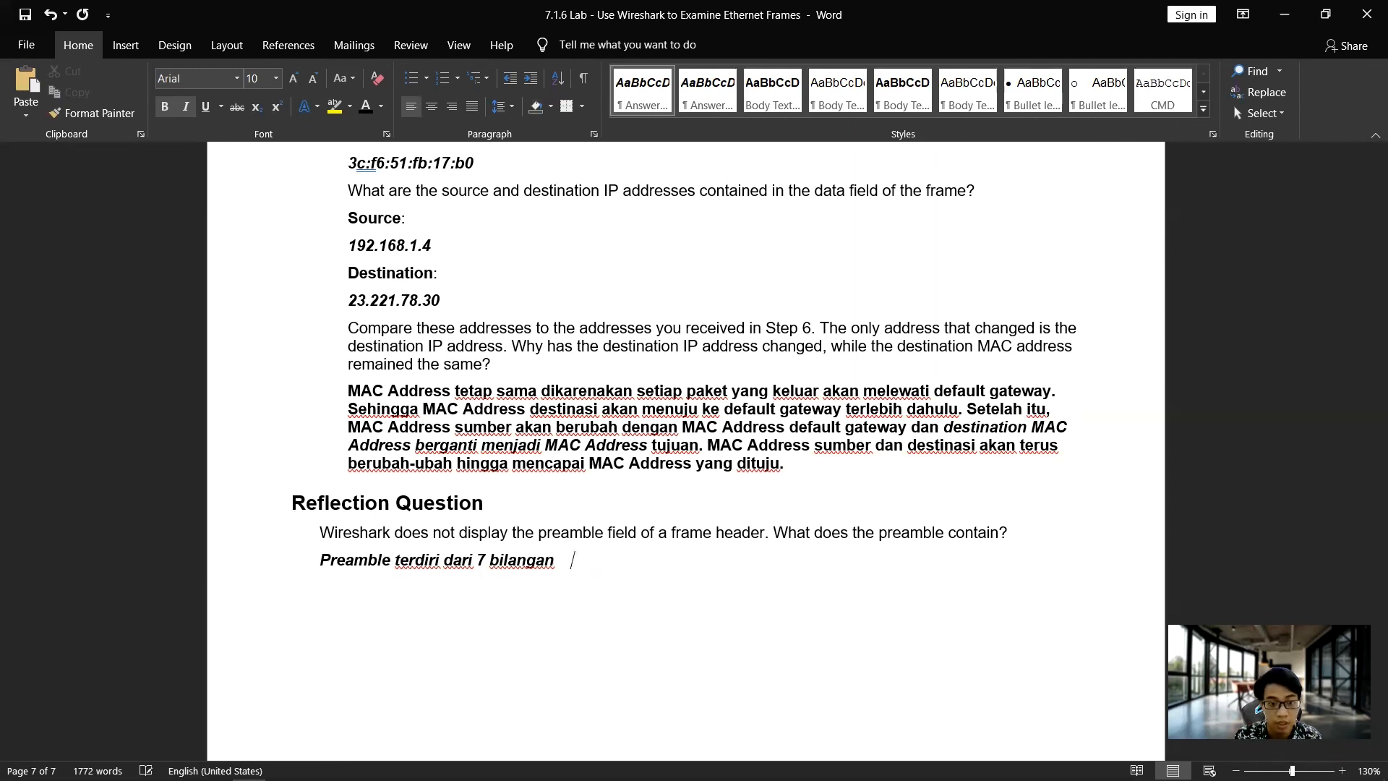
text(ts yang mn)
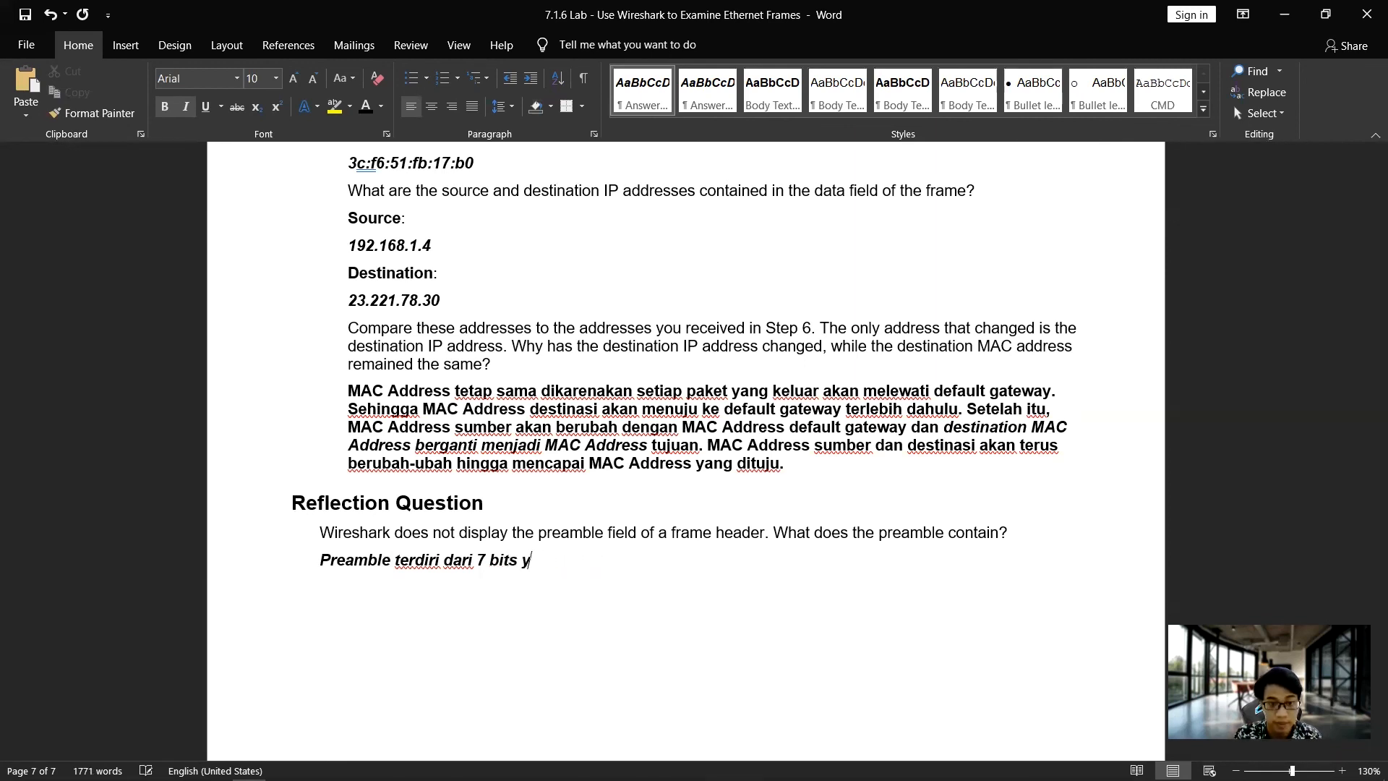
Step: Finish the first sentence of the reflection answer with "menandakan akan dimulainya pengiriman suatu paket."
key(BackSpace)
text(enandakan akan dimulainya pengirima)
key(BackSpace)
key(BackSpace)
key(BackSpace)
text(iman suaru)
key(BackSpace)
key(BackSpace)
key(BackSpace)
text(tu )
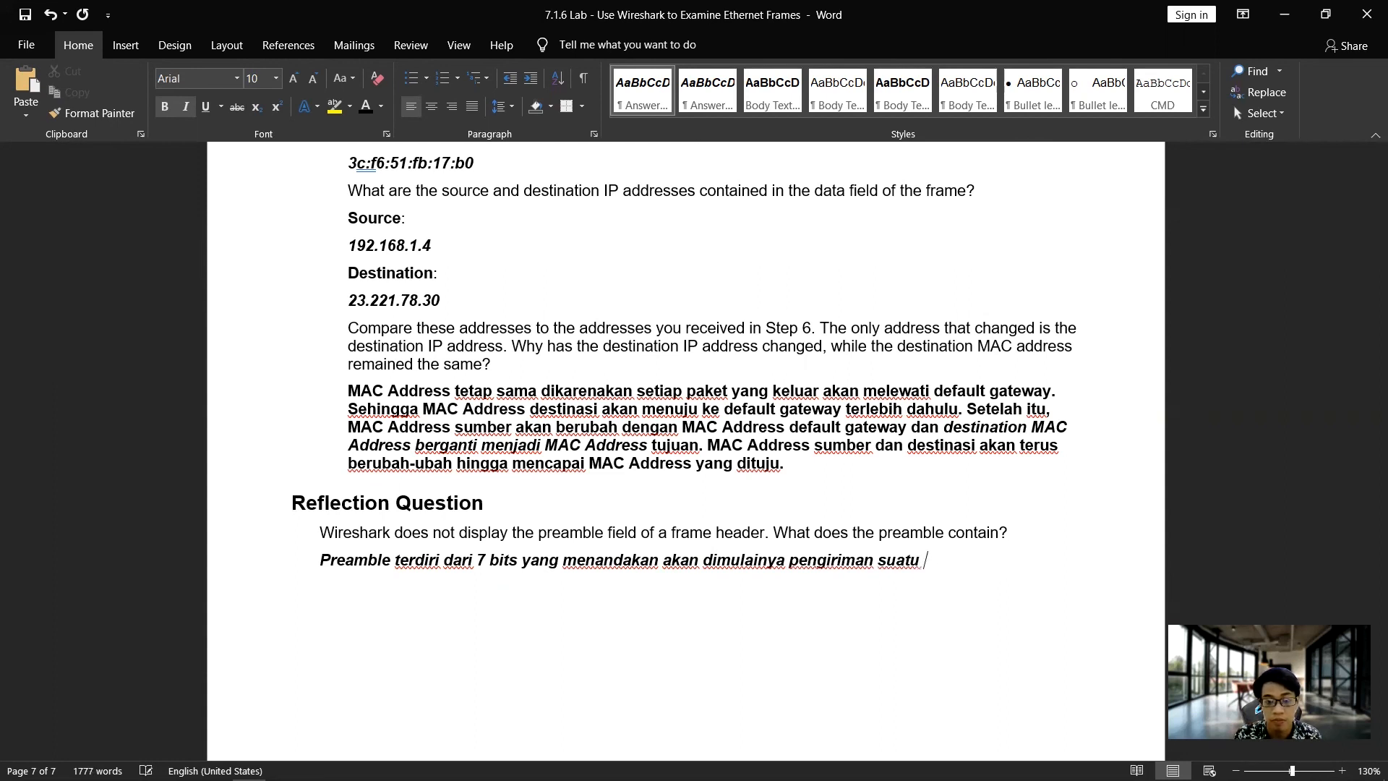
text(paket. )
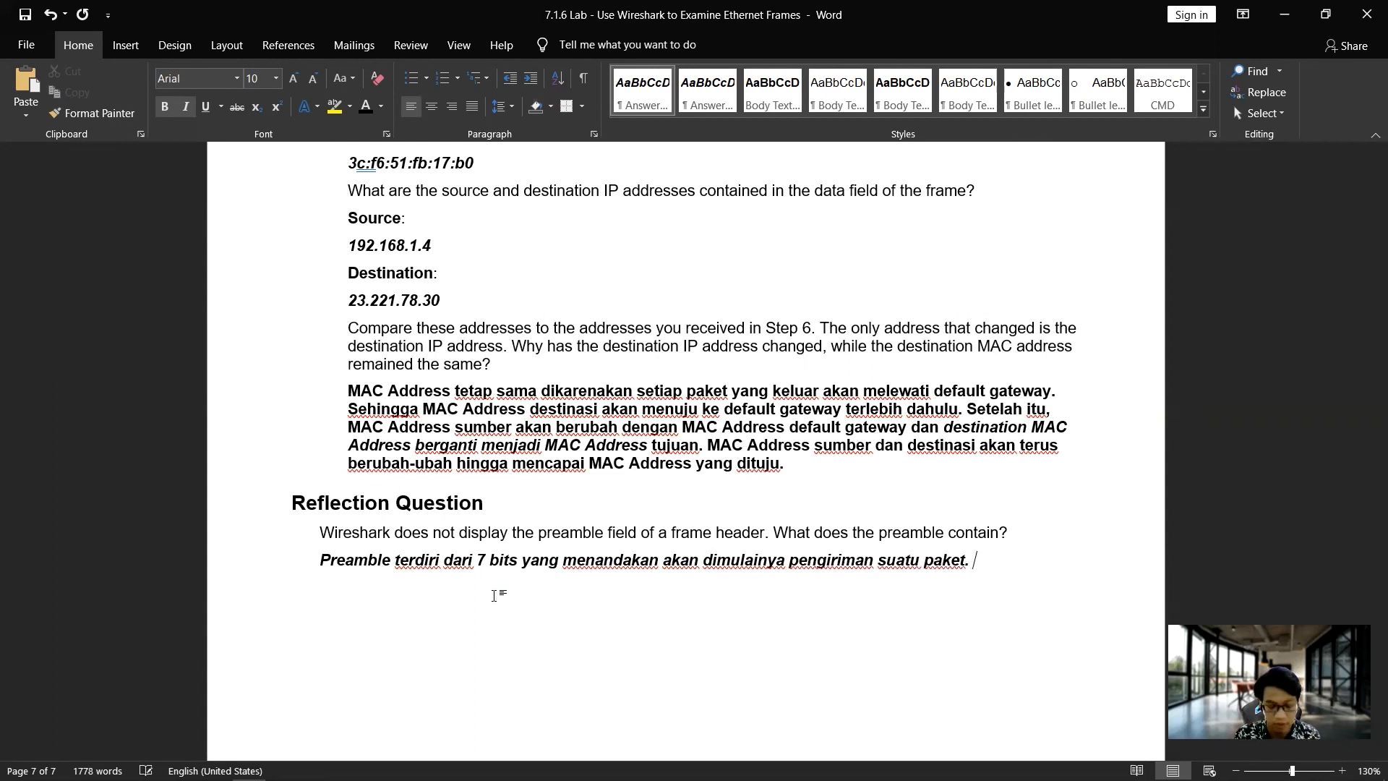
Step: Begin a second sentence in the reflection answer with "Di mana preamble juga"
text(Di mana )
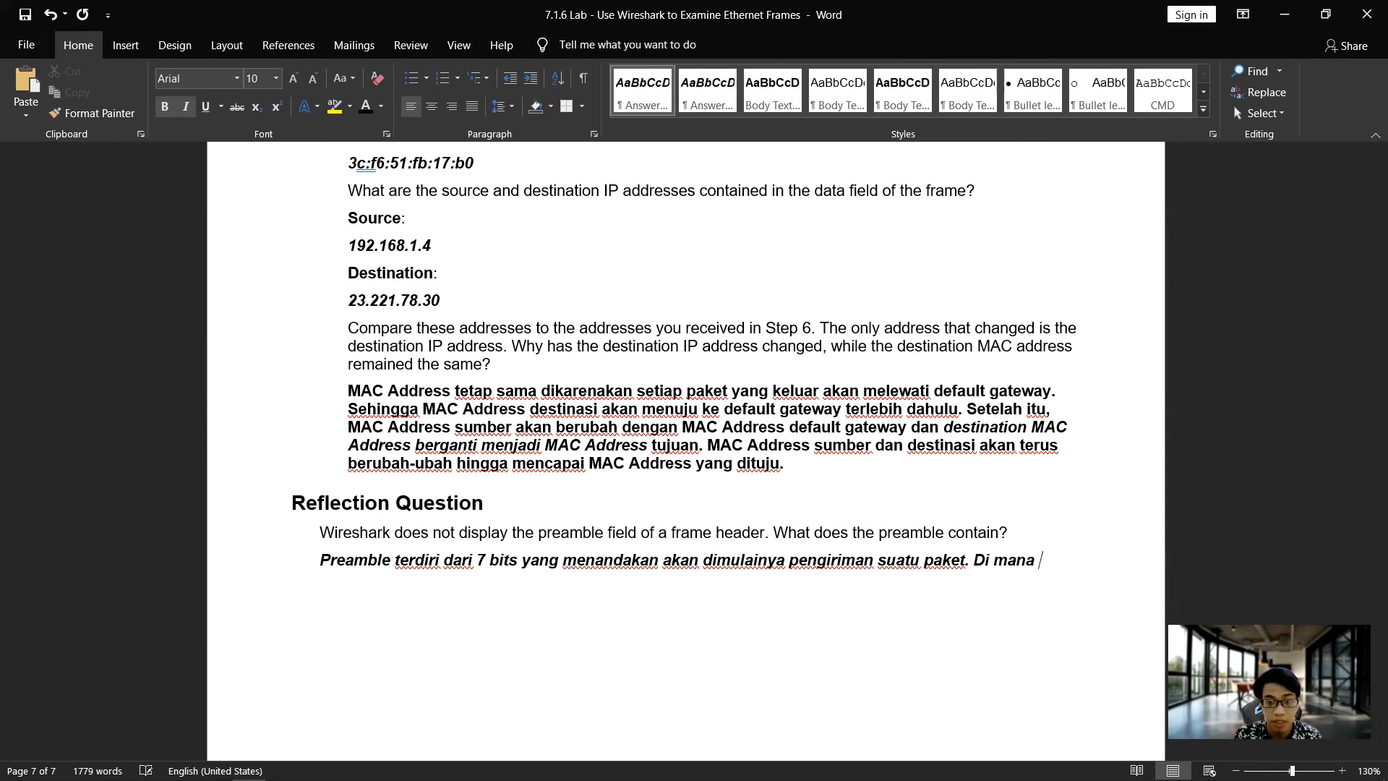
text(prea)
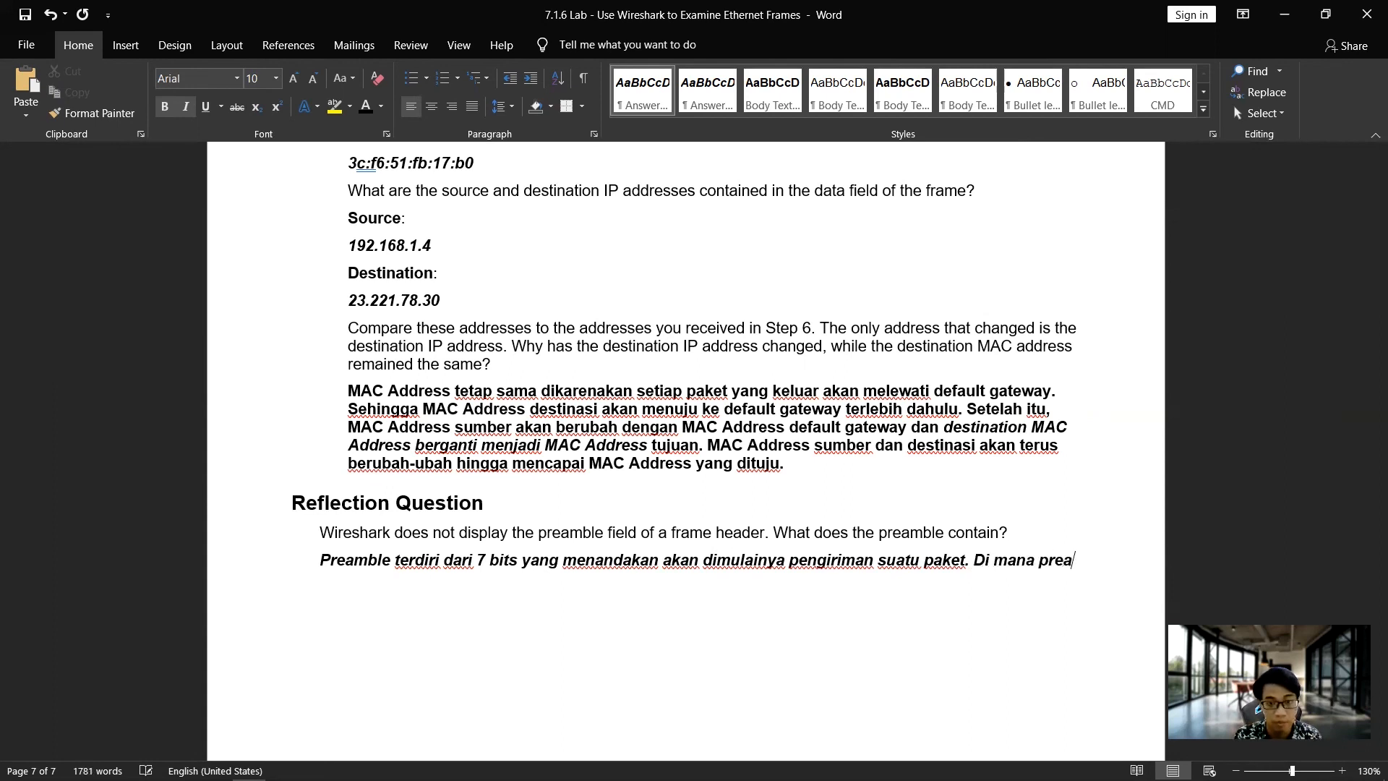
text(mble juga )
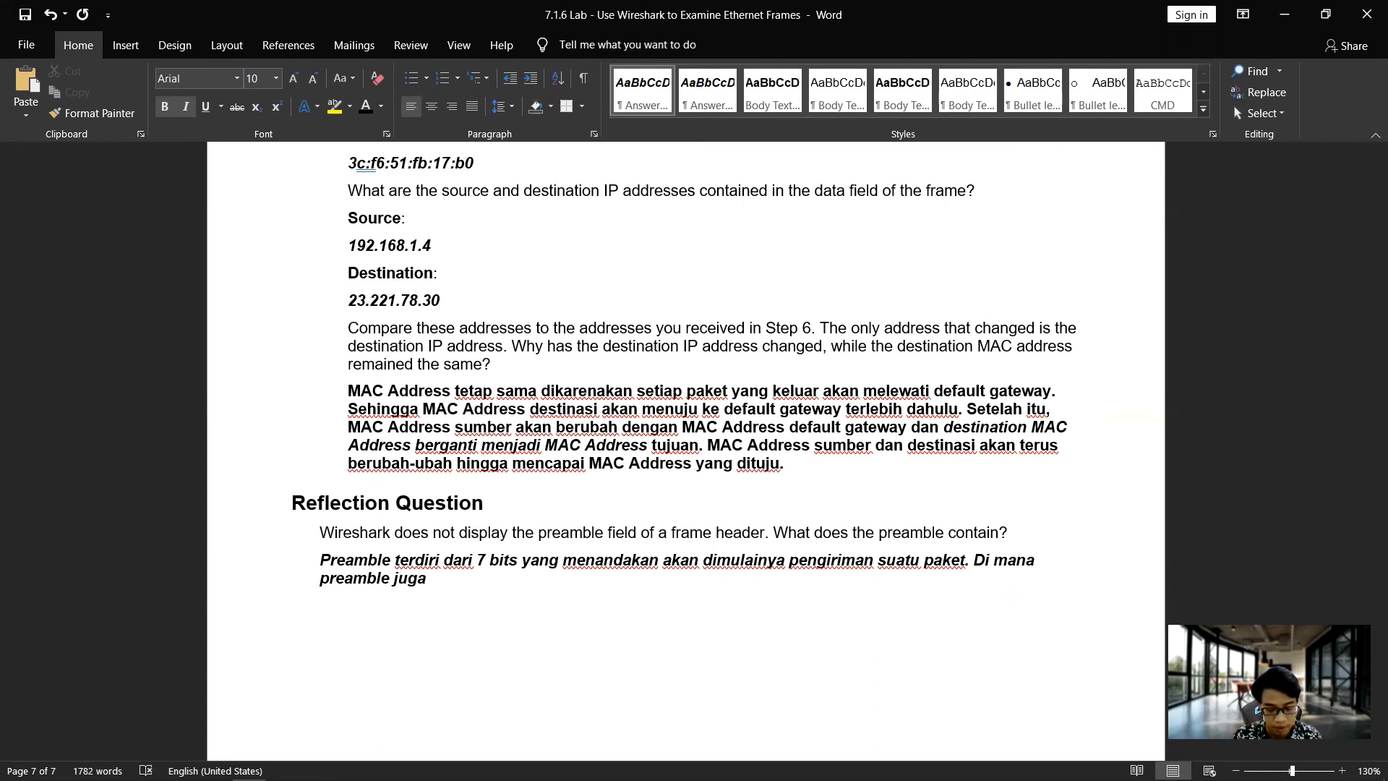
text(t)
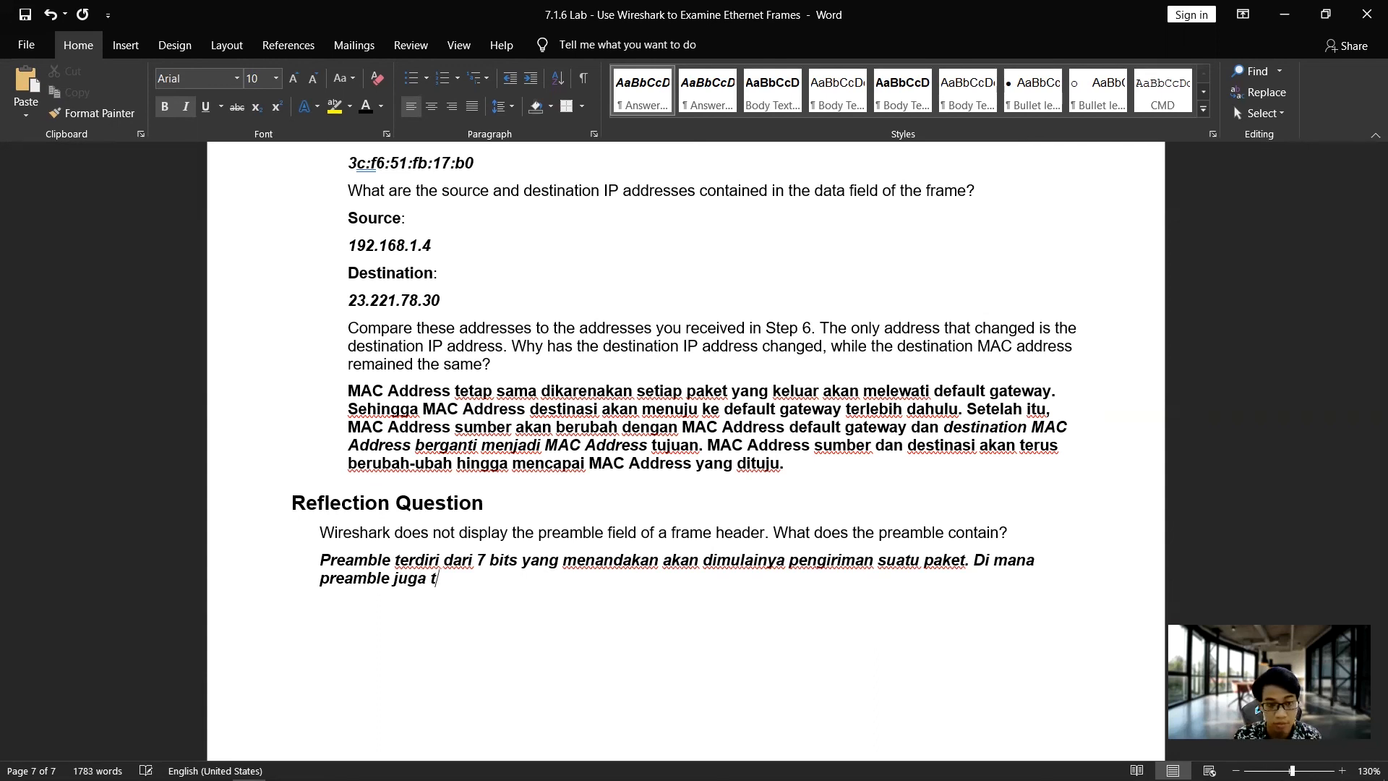
text(ememil)
key(BackSpace)
key(BackSpace)
key(BackSpace)
key(BackSpace)
key(BackSpace)
key(BackSpace)
key(BackSpace)
key(BackSpace)
key(BackSpace)
key(BackSpace)
key(BackSpace)
key(BackSpace)
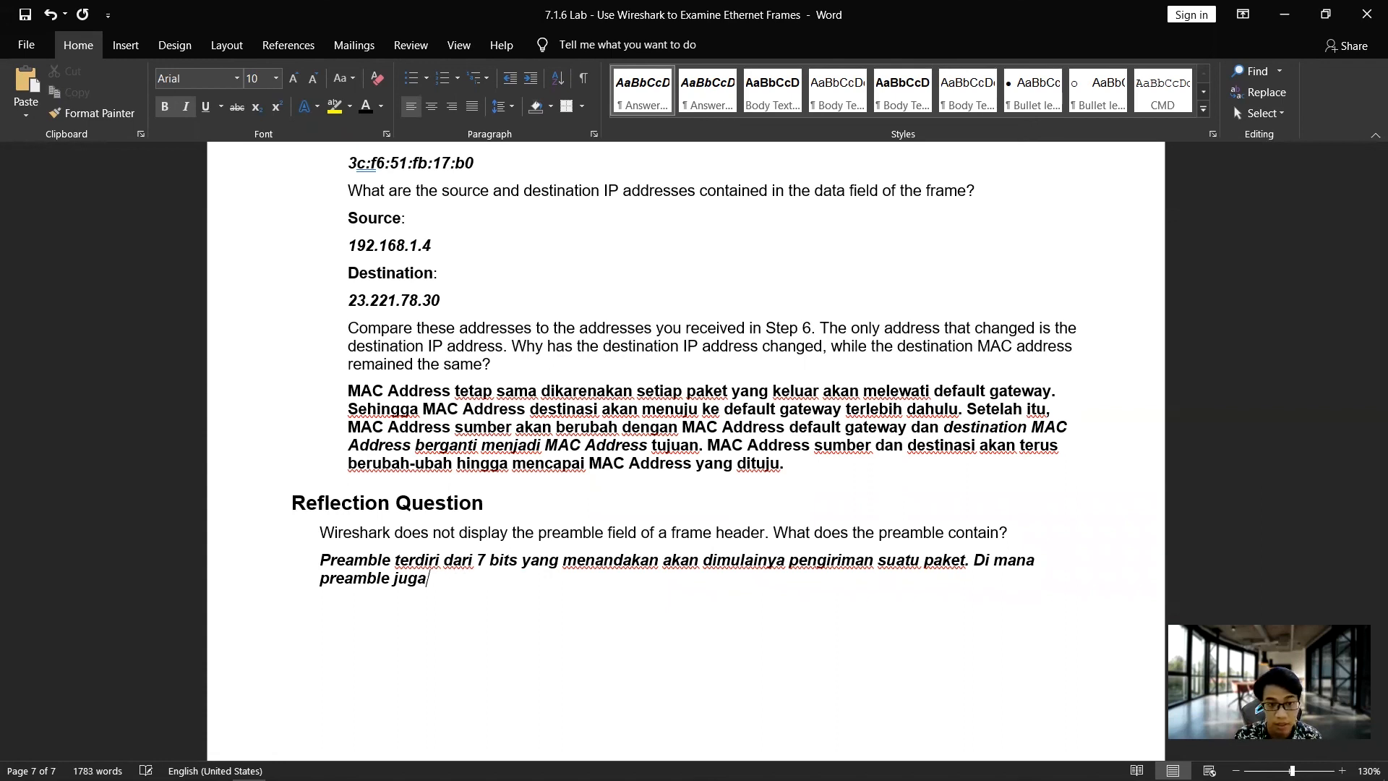
text(le juga)
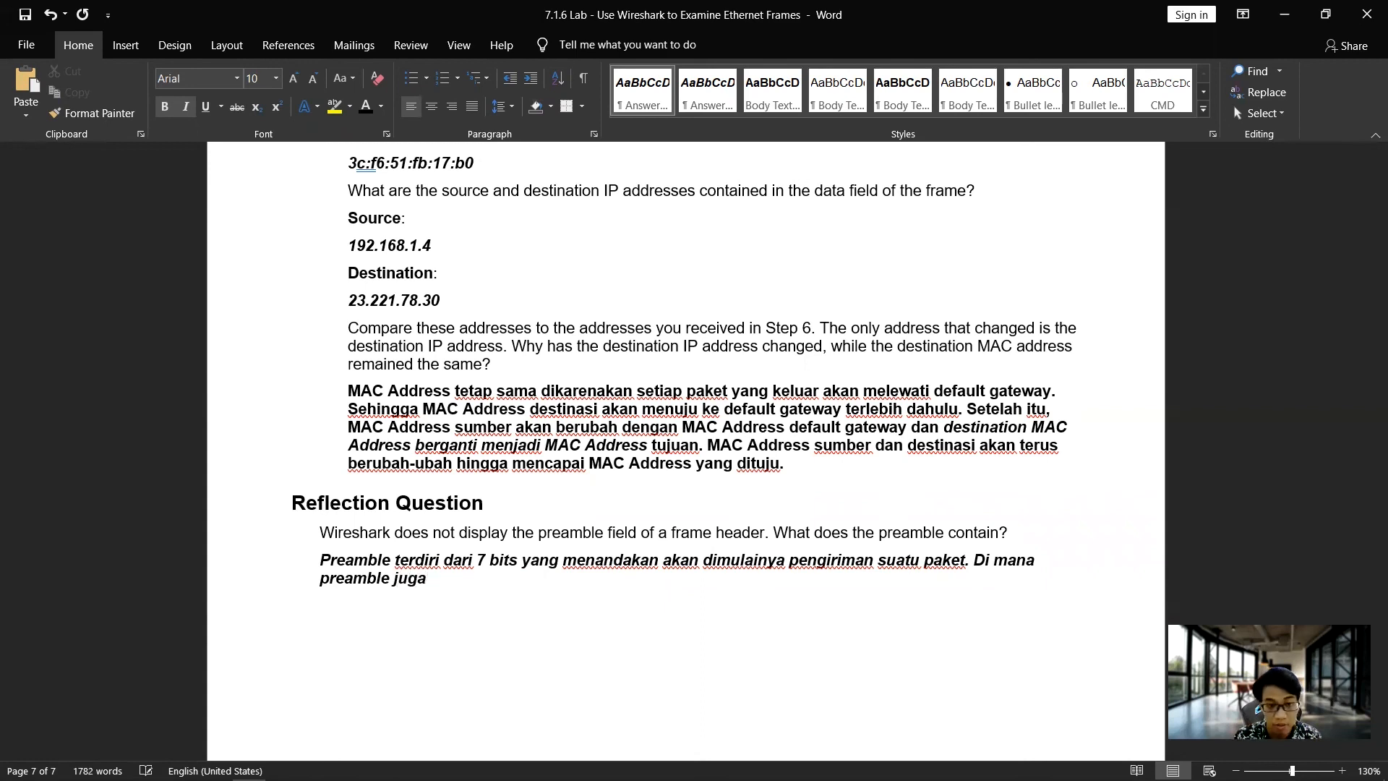
Step: Continue the second sentence of the reflection answer with "tergabung dengan SFD yang juga menandakan"
text( ter)
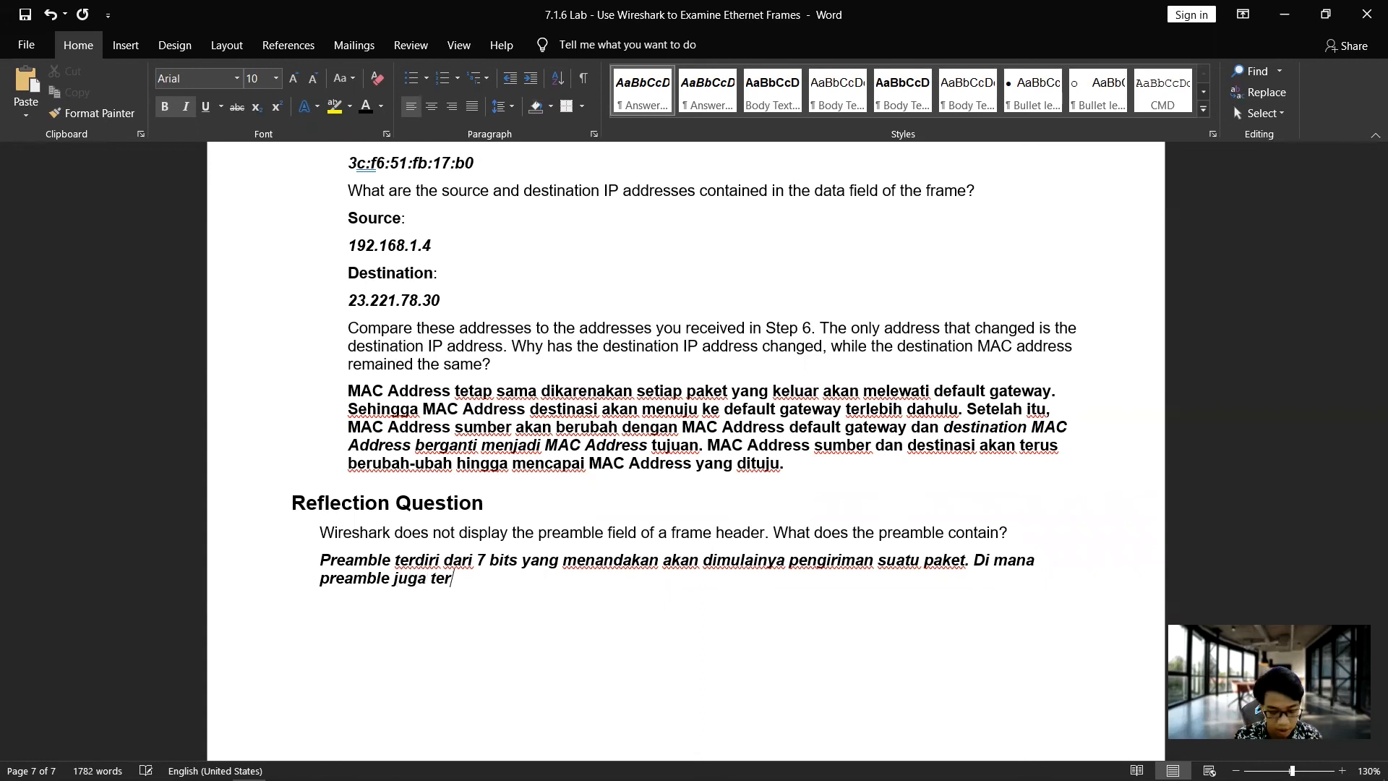
text(gabung deng)
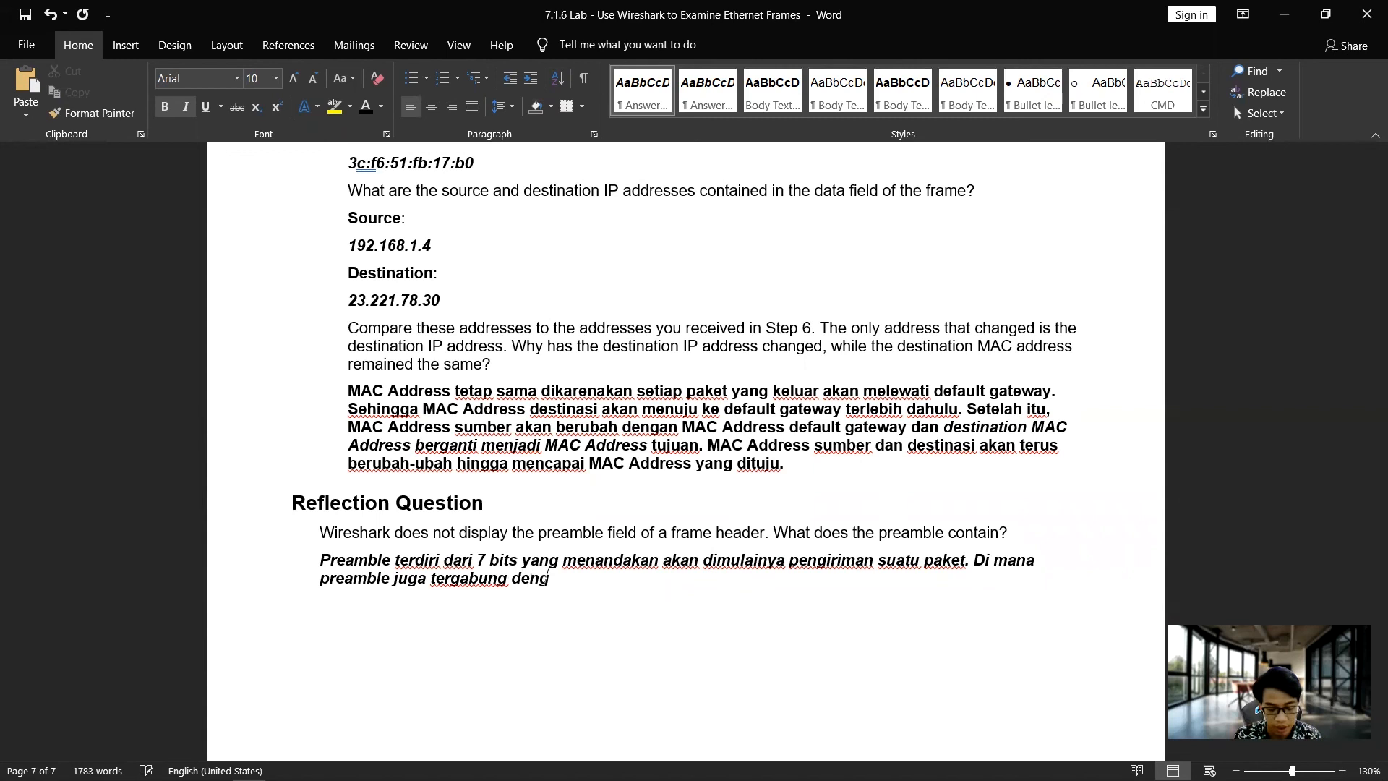
text(an SFD)
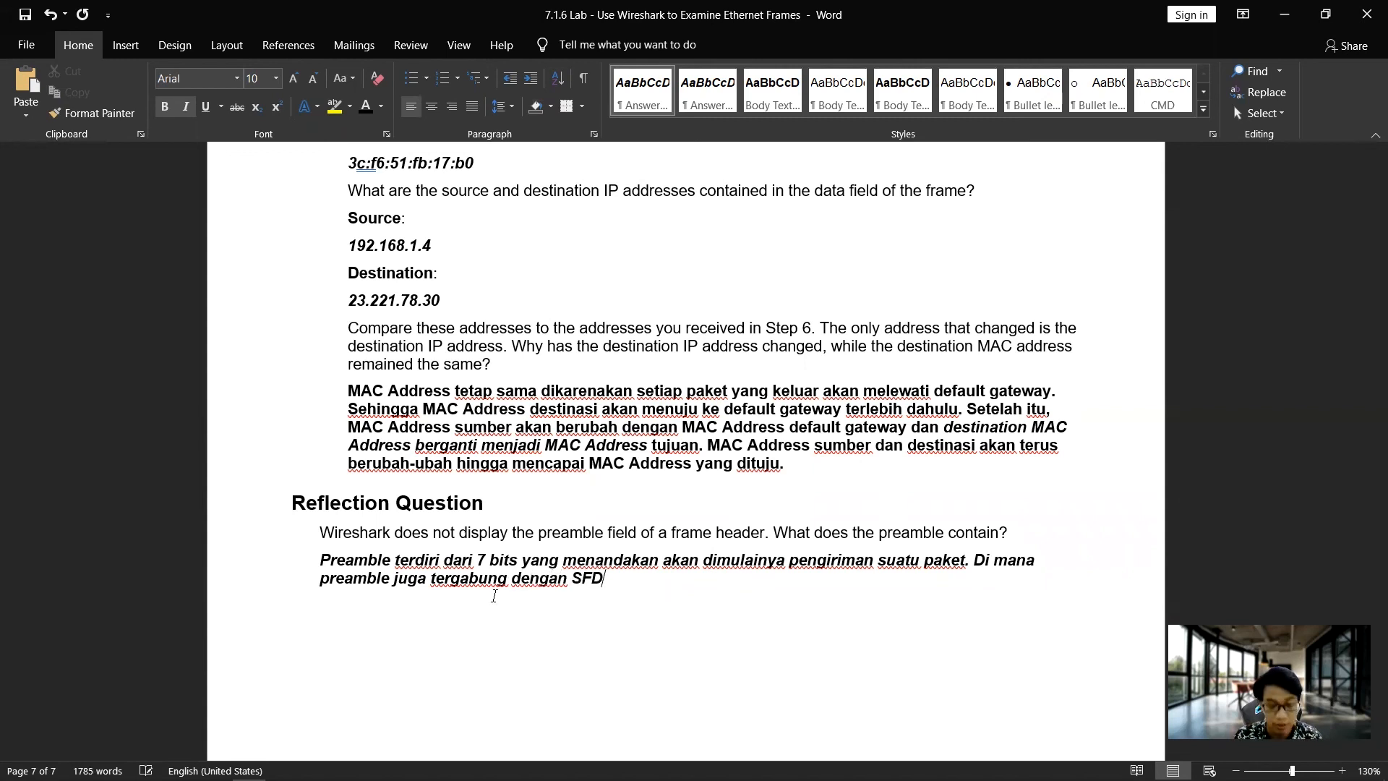
text( yang ju)
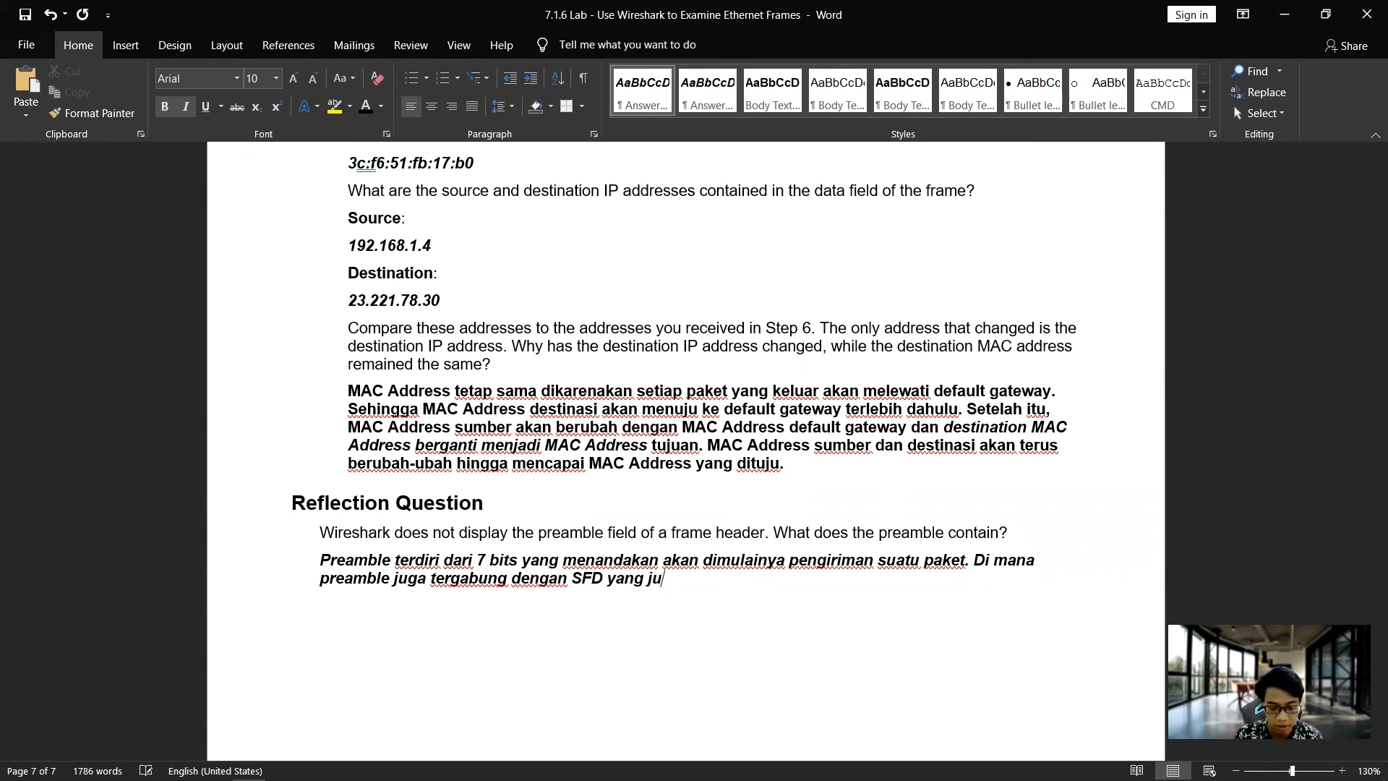
text(ga menandakan )
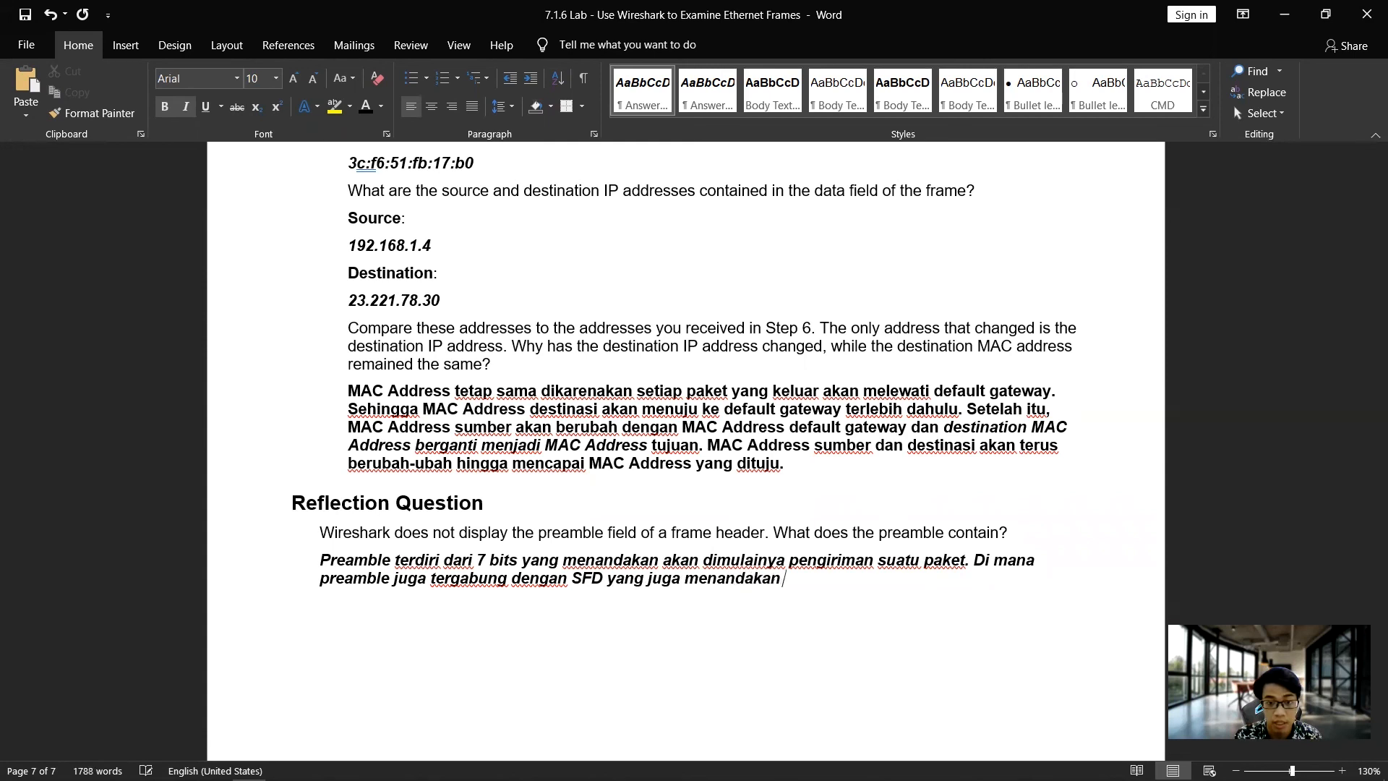
Step: Extend the second sentence of the reflection answer with "akan dimulainya pengiriman suatu paket"
text(akan dimu)
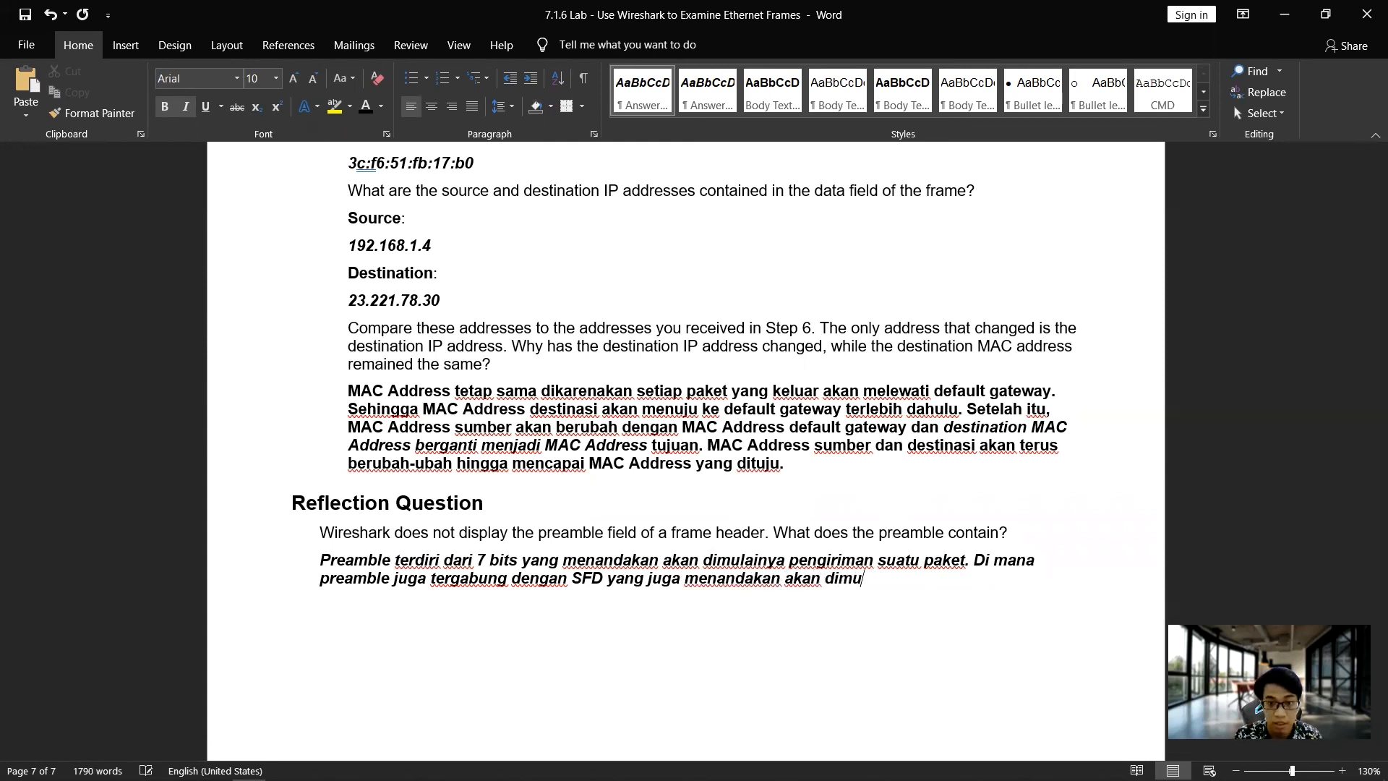
text(lainya pengitri)
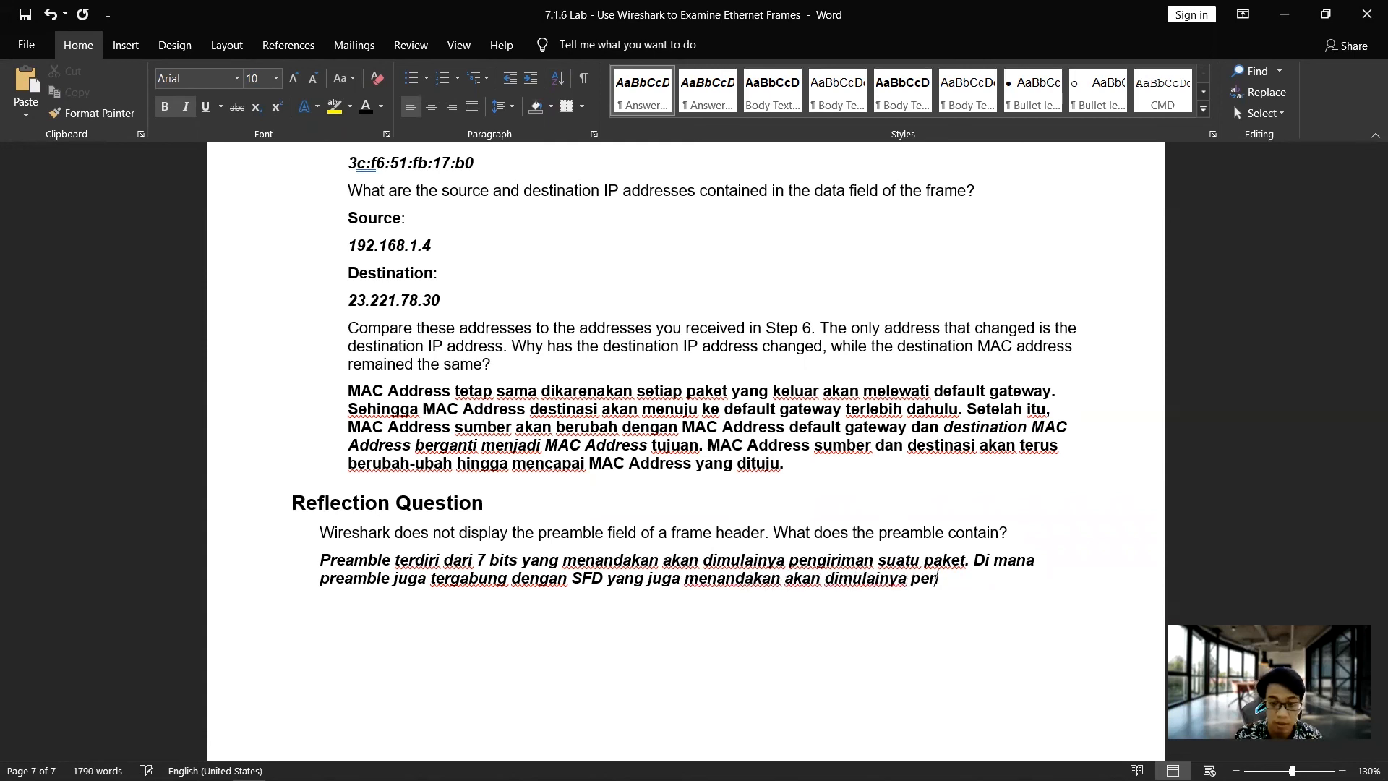
key(BackSpace)
key(BackSpace)
key(BackSpace)
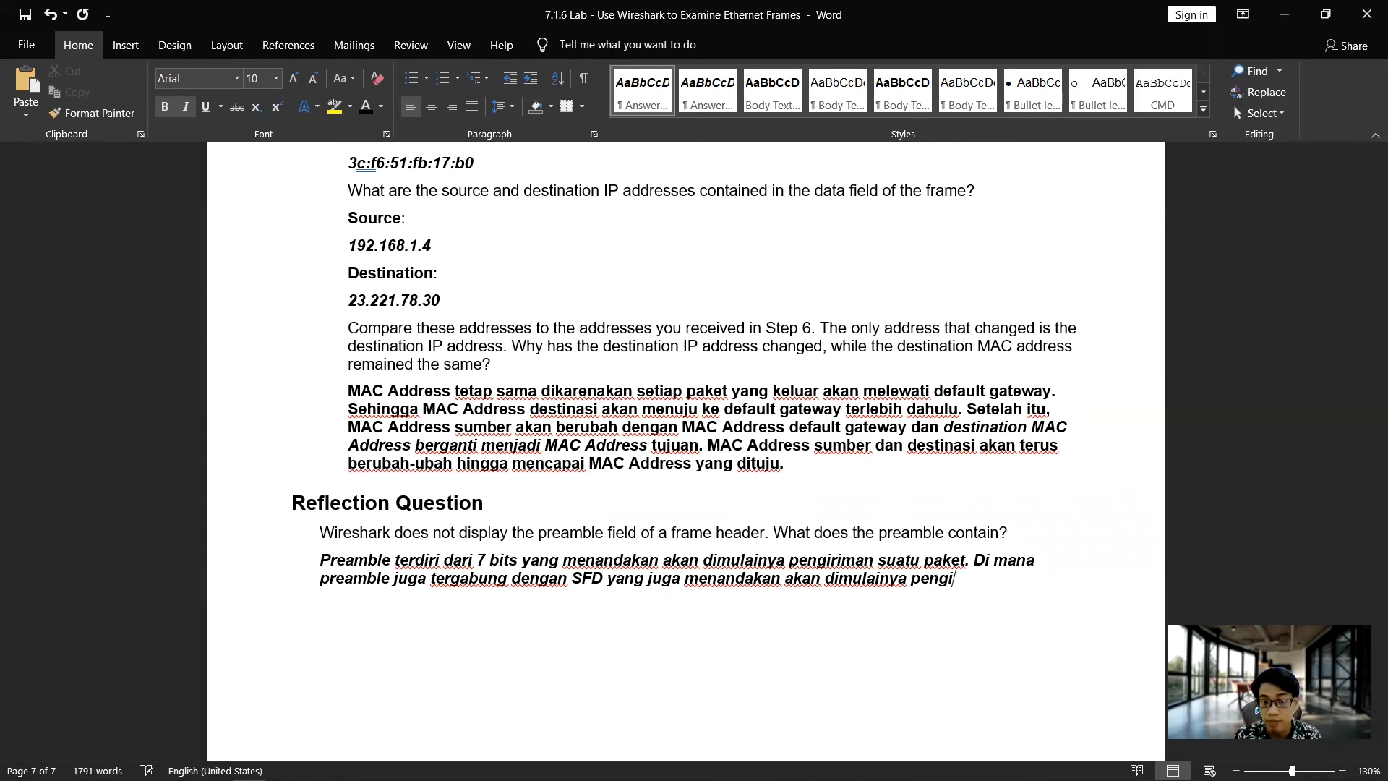
text(riman a)
key(BackSpace)
text(suatu paket )
text(dengan)
key(BackSpace)
key(BackSpace)
key(BackSpace)
key(BackSpace)
key(BackSpace)
key(BackSpace)
key(BackSpace)
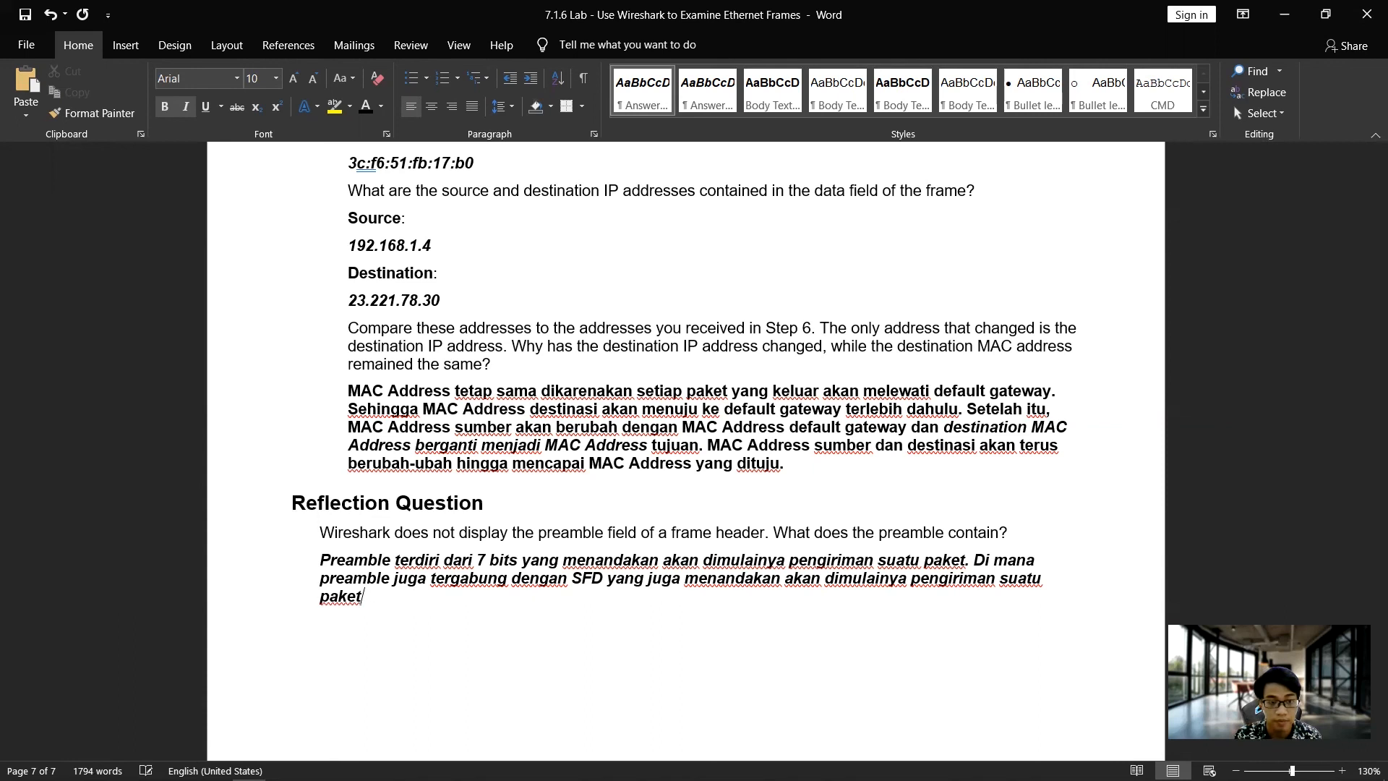
Step: End the second sentence with a period and begin a third one with "SFD biasanya memiliki nilai"
text(. SFD busa)
key(BackSpace)
key(BackSpace)
key(BackSpace)
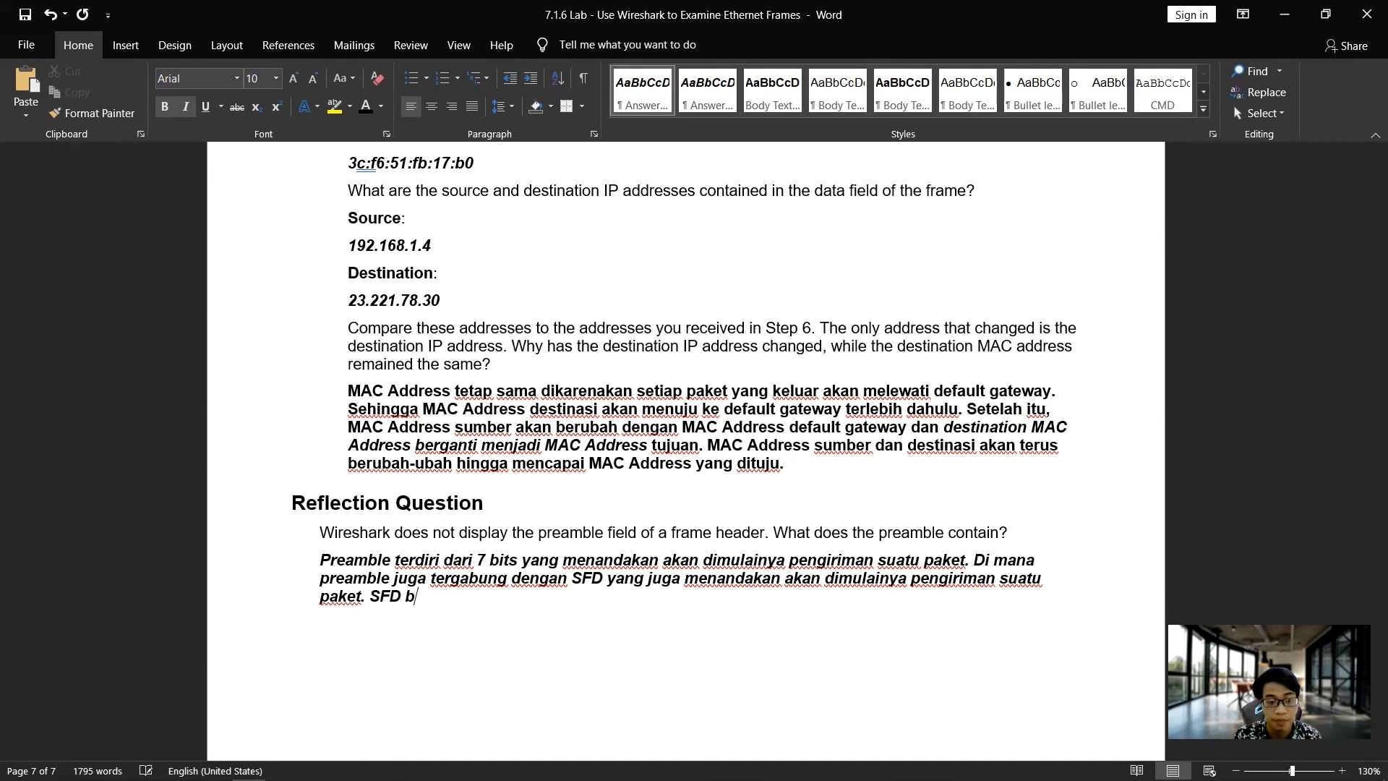
text(iasanya )
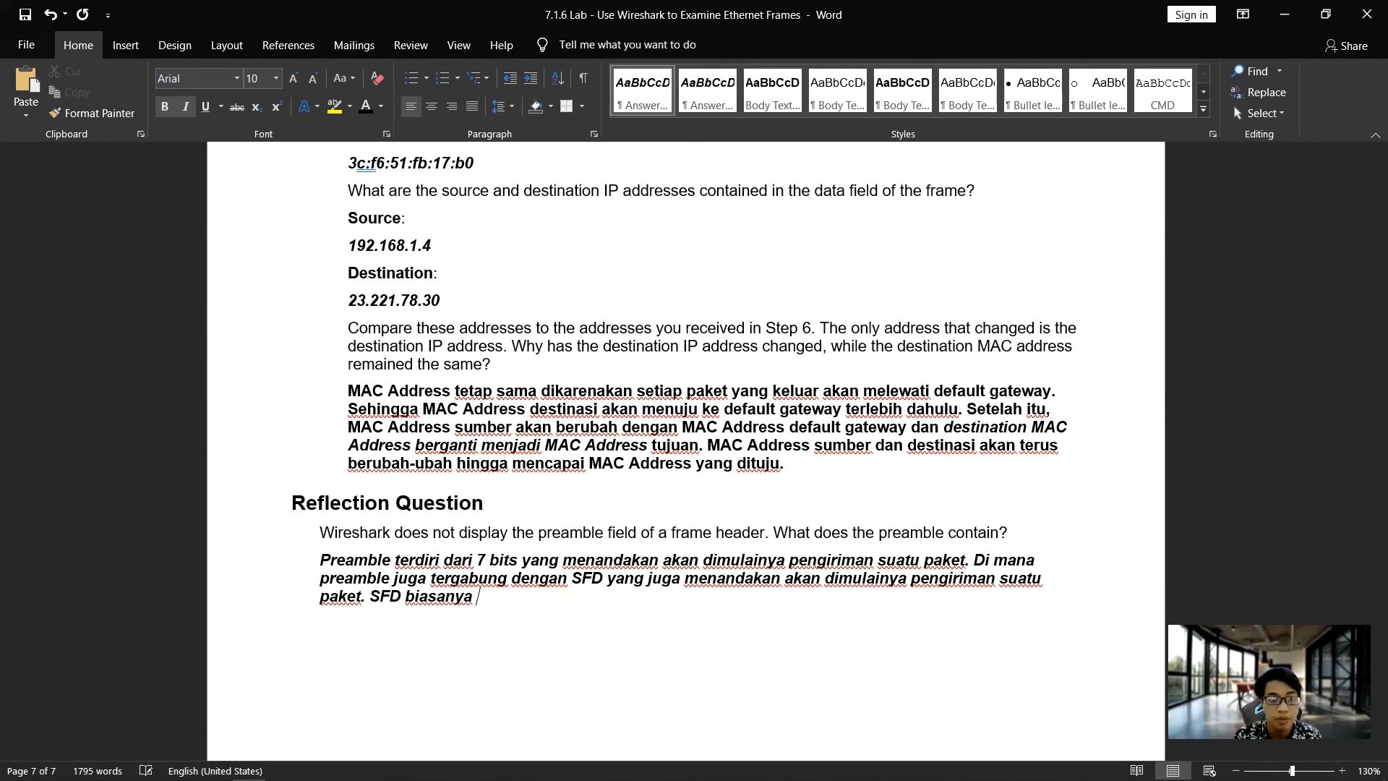
text(memiliki nilai)
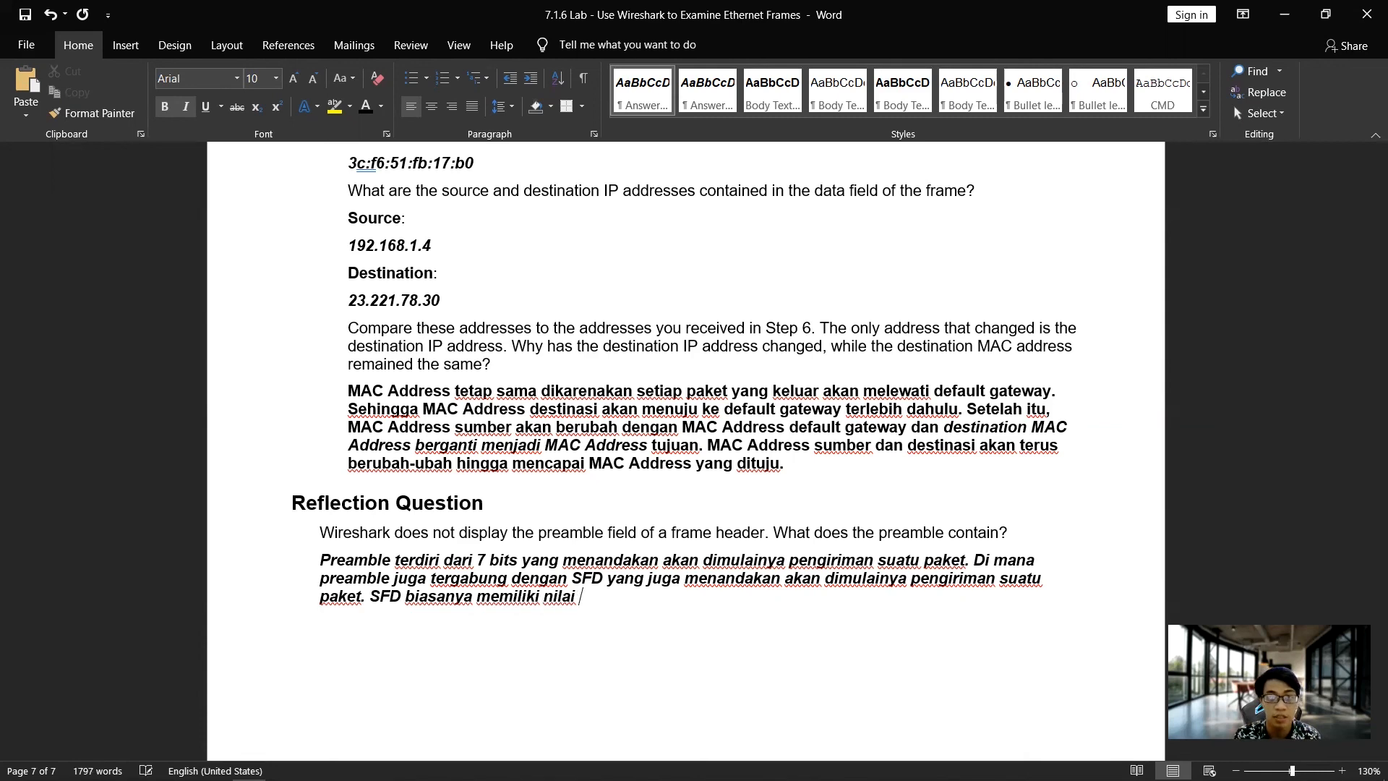
Step: Switch to the GeeksforGeeks article in the browser, copy the SFD value "10101011." and paste it at the end of the Word reflection answer
key(alt+Tab)
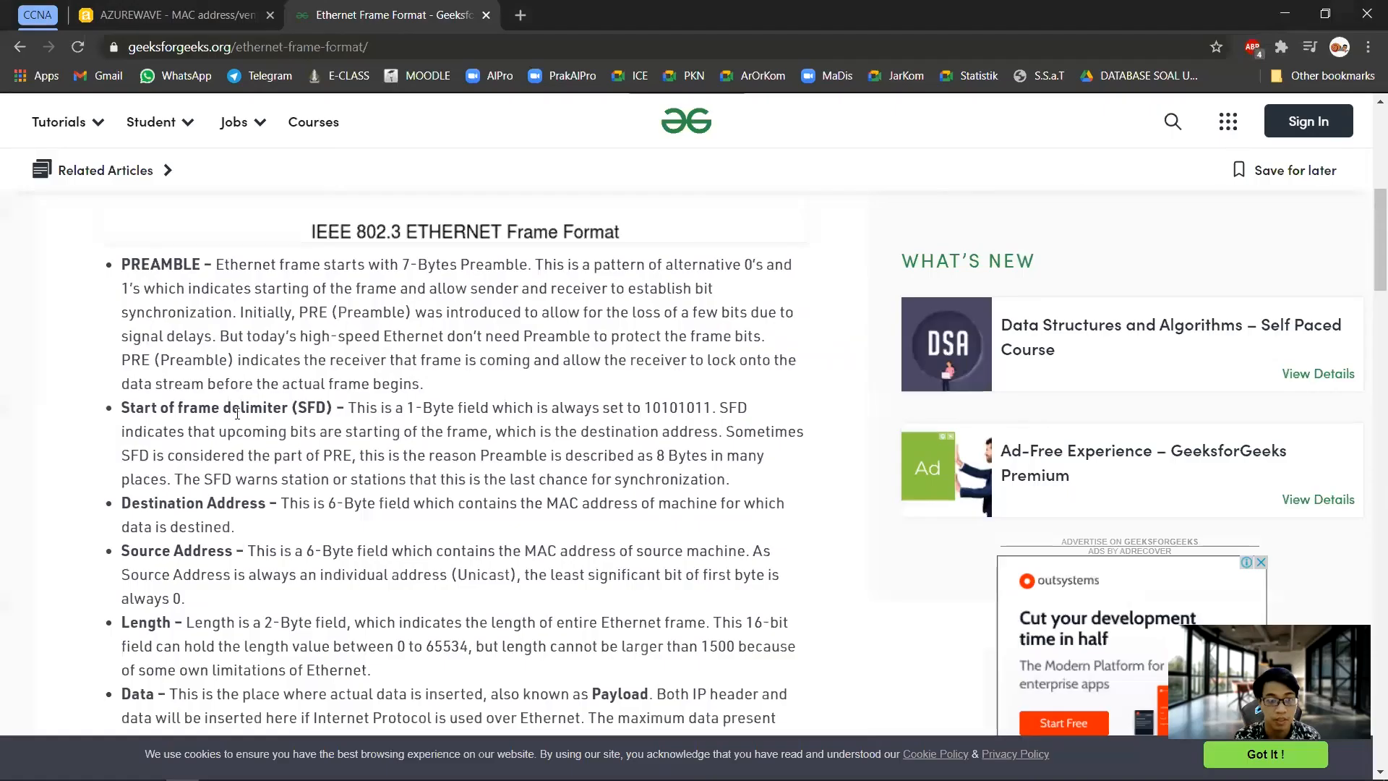
drag(641, 410, 715, 412)
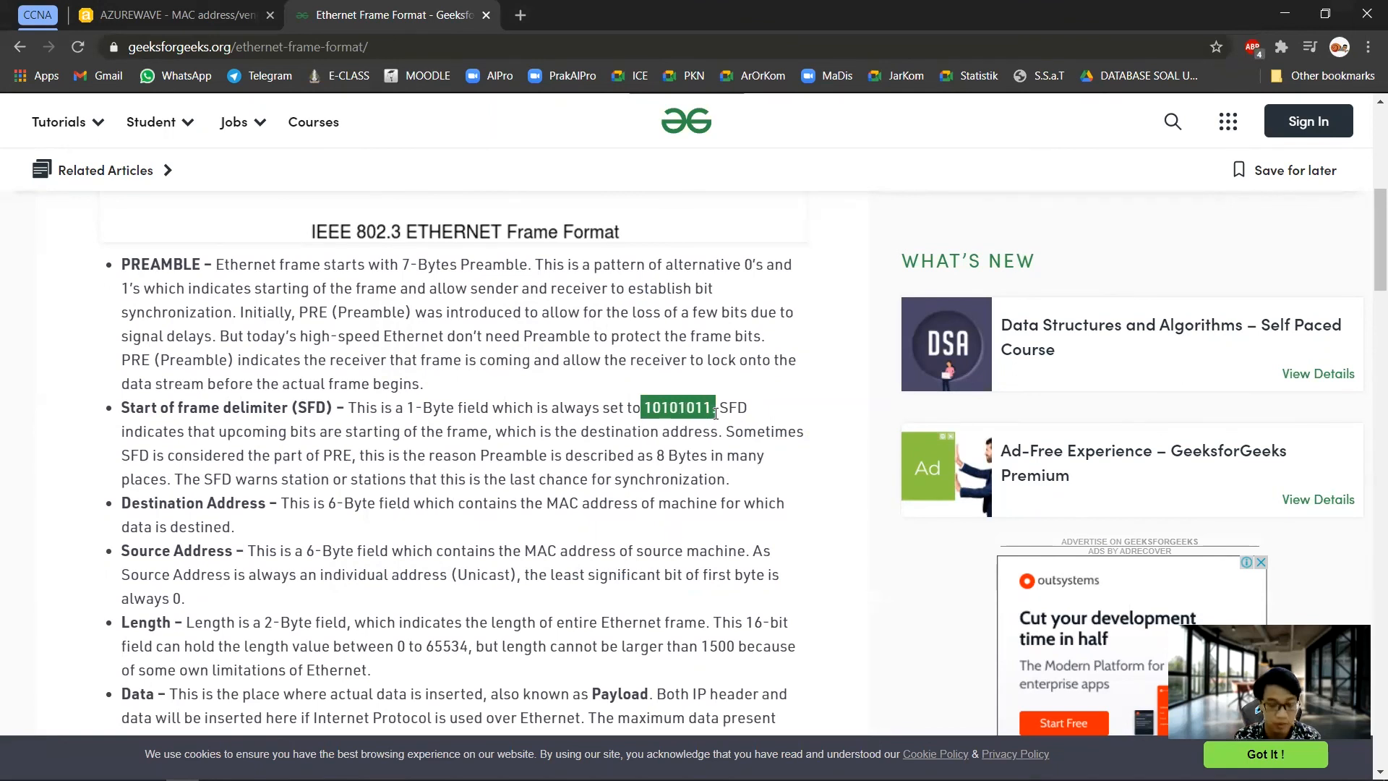
key(ctrl+c)
key(alt+Tab)
key(ctrl+v)
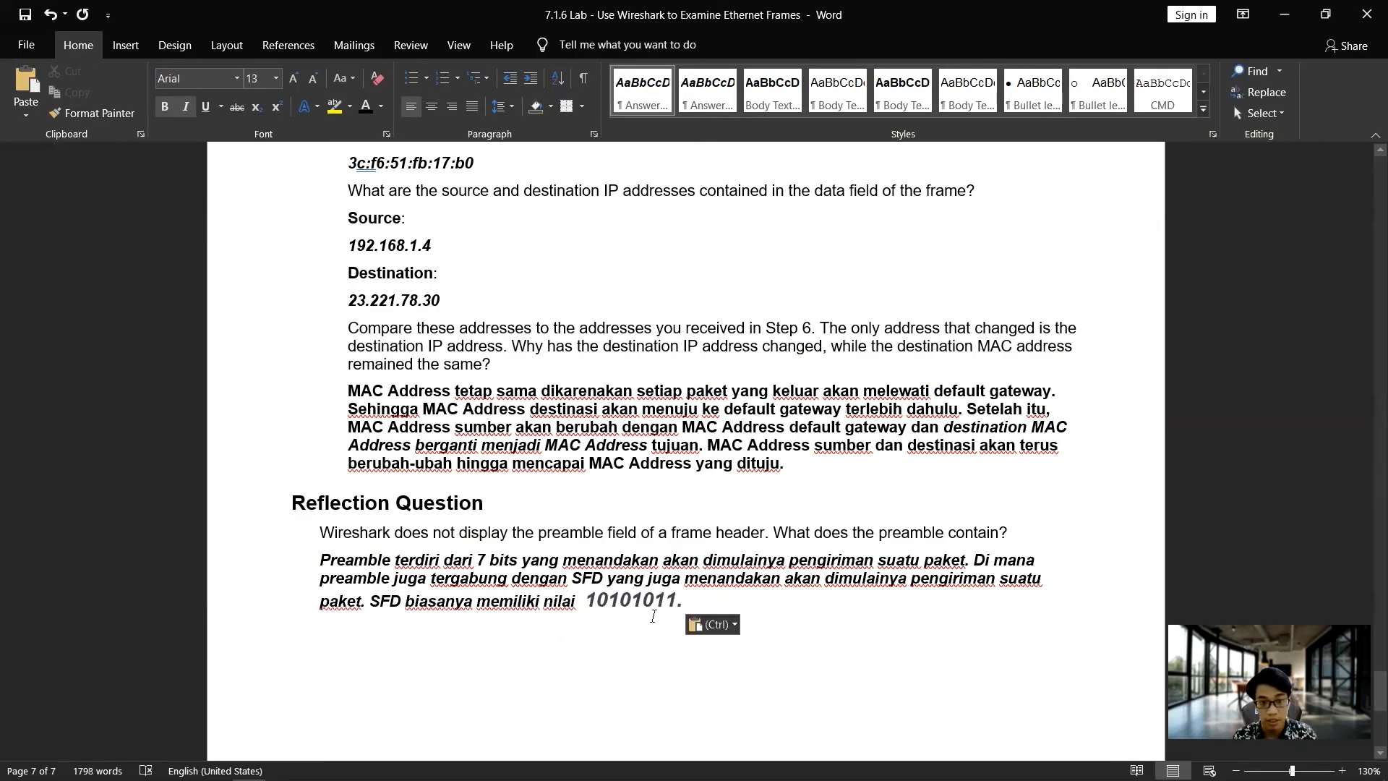
Step: Undo the paste and insert the copied SFD value again without its source formatting, matching the answer's text
key(ctrl+z)
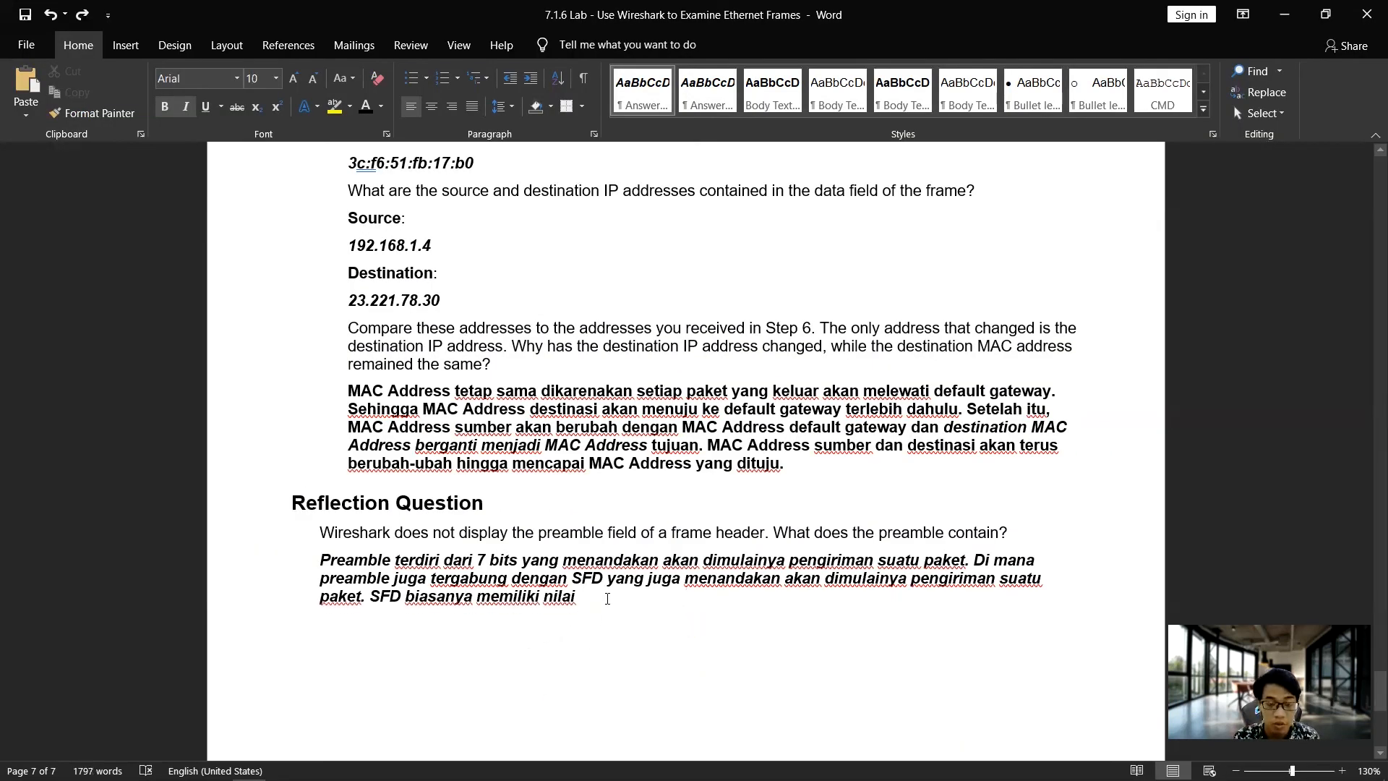
right_click(607, 598)
click(704, 418)
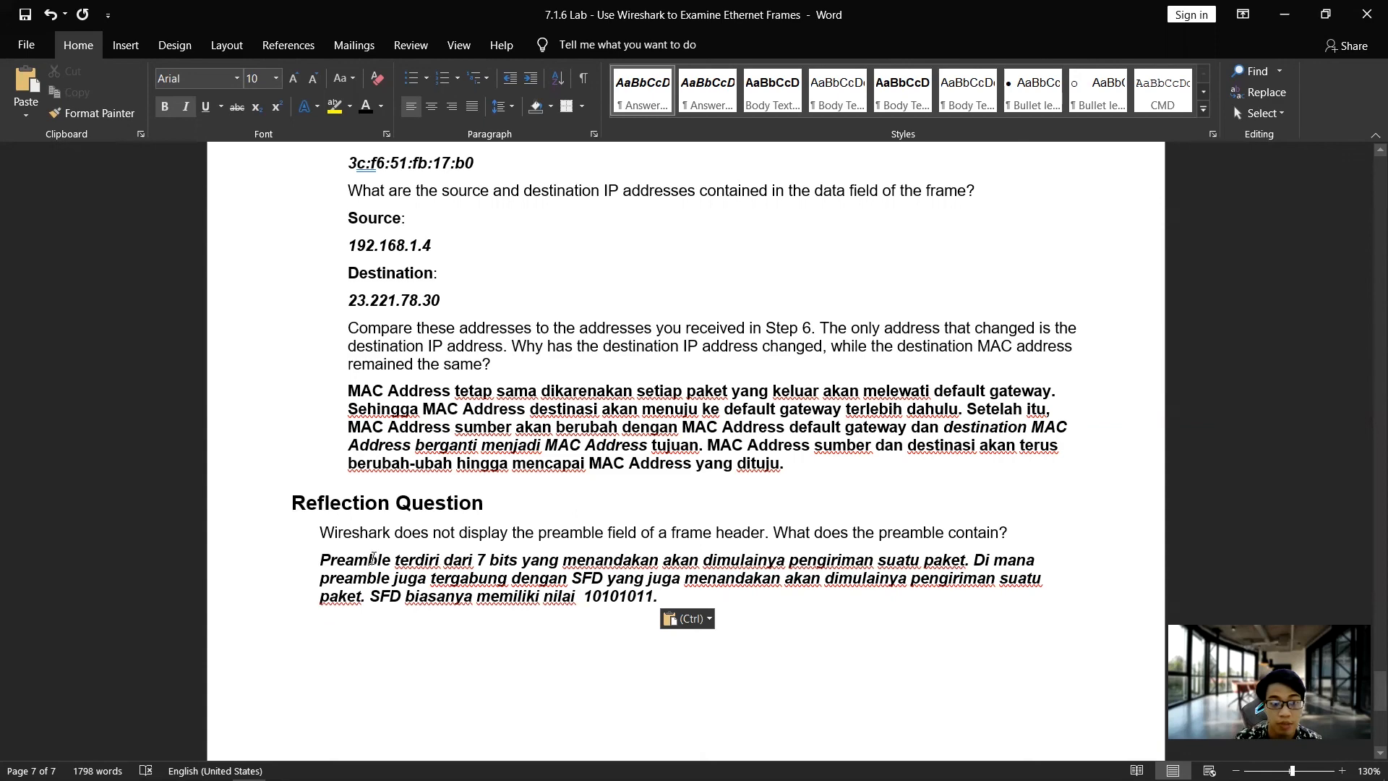
Step: Go back to the topology diagram at the beginning of the lab document
scroll(1106, 480, up, 20)
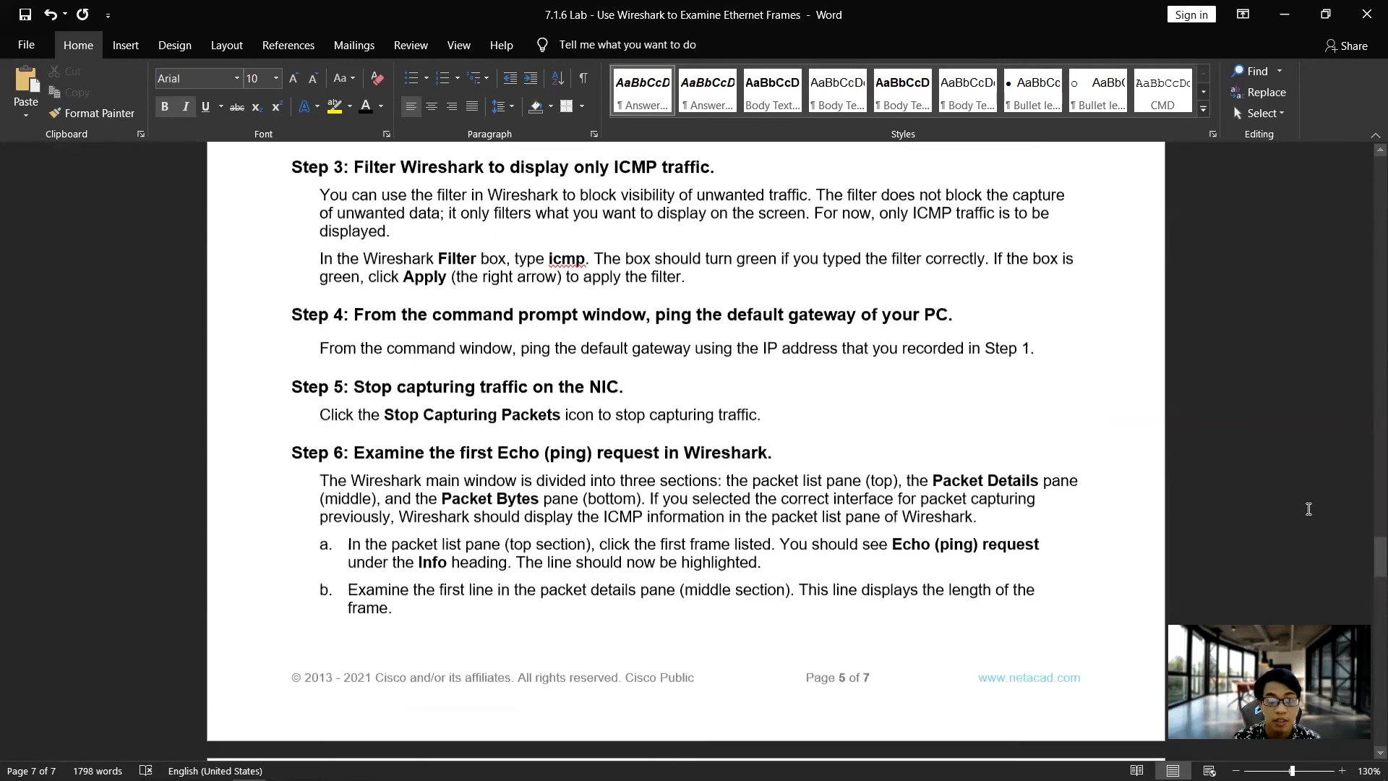
scroll(1308, 504, up, 20)
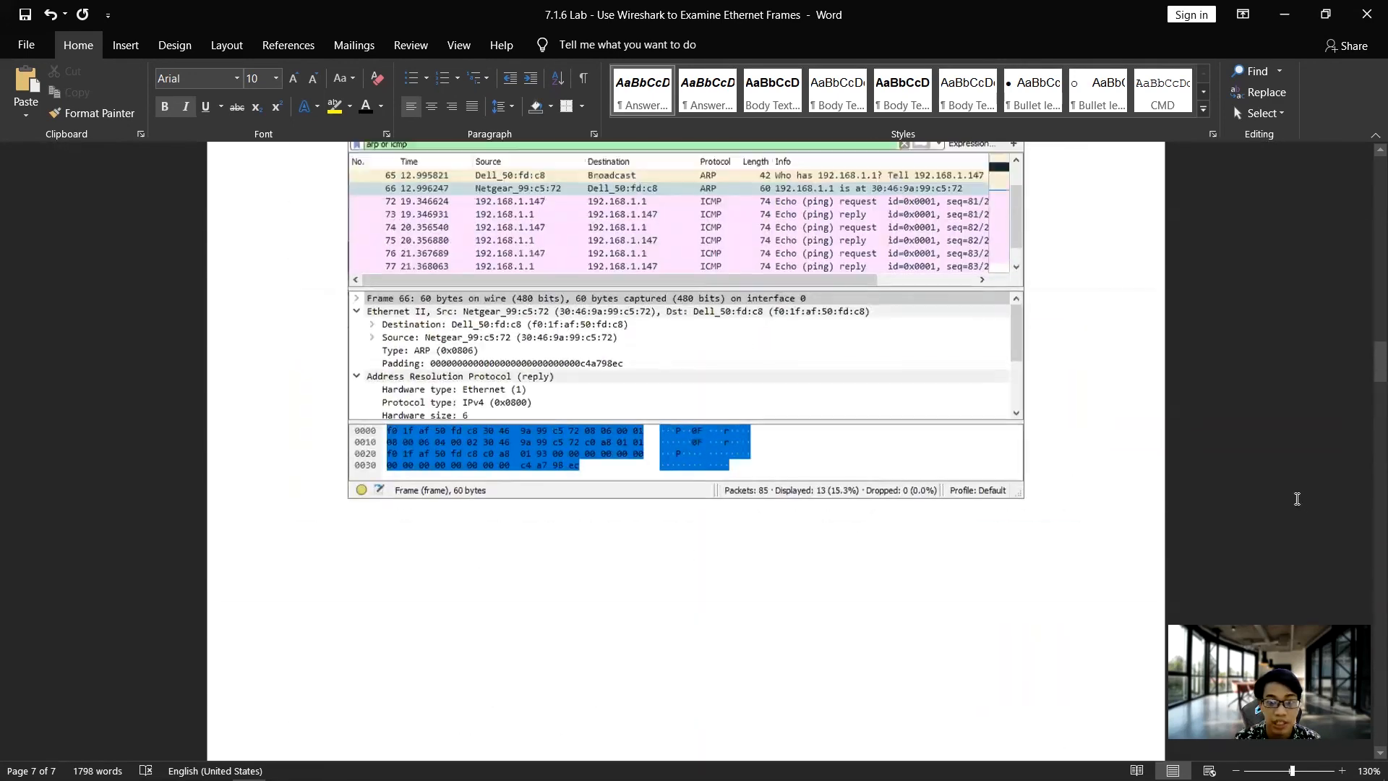
scroll(1297, 498, up, 20)
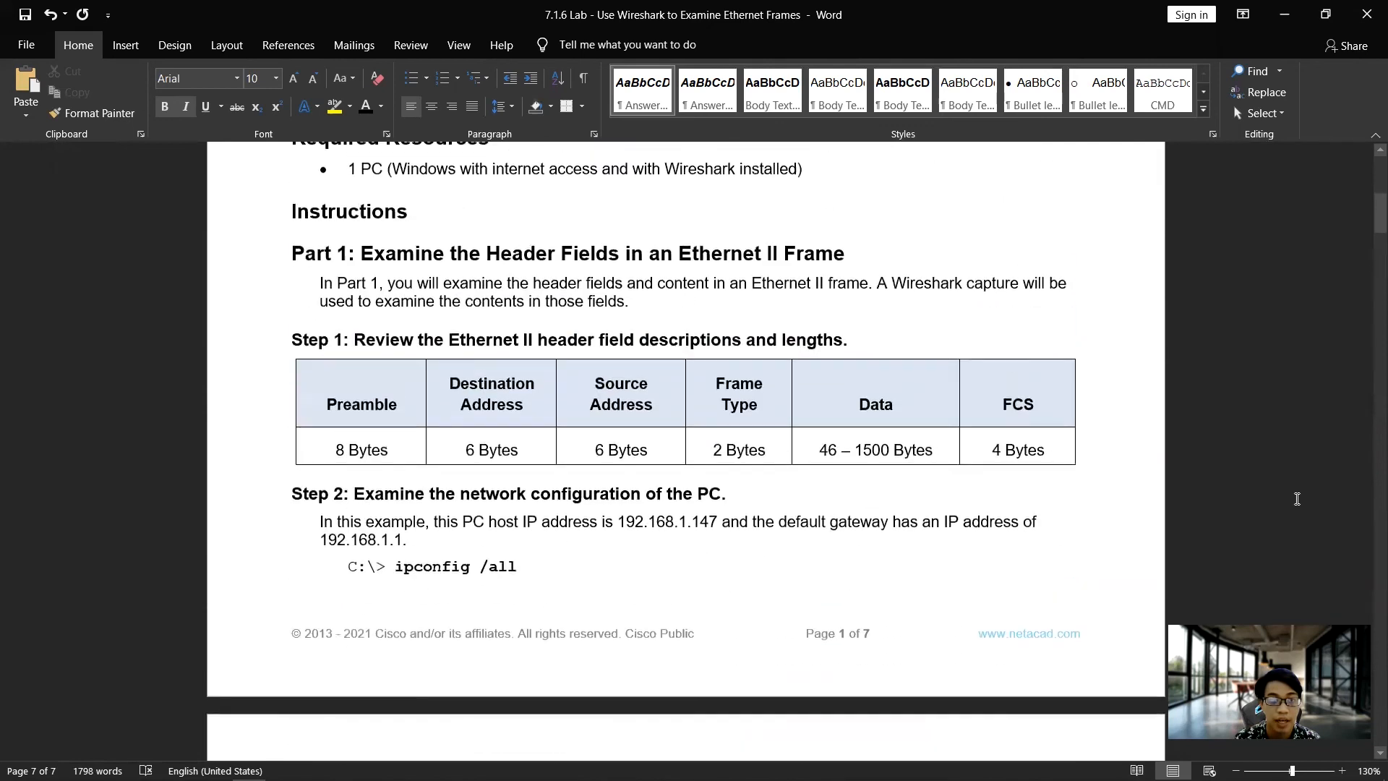
scroll(1297, 499, up, 1)
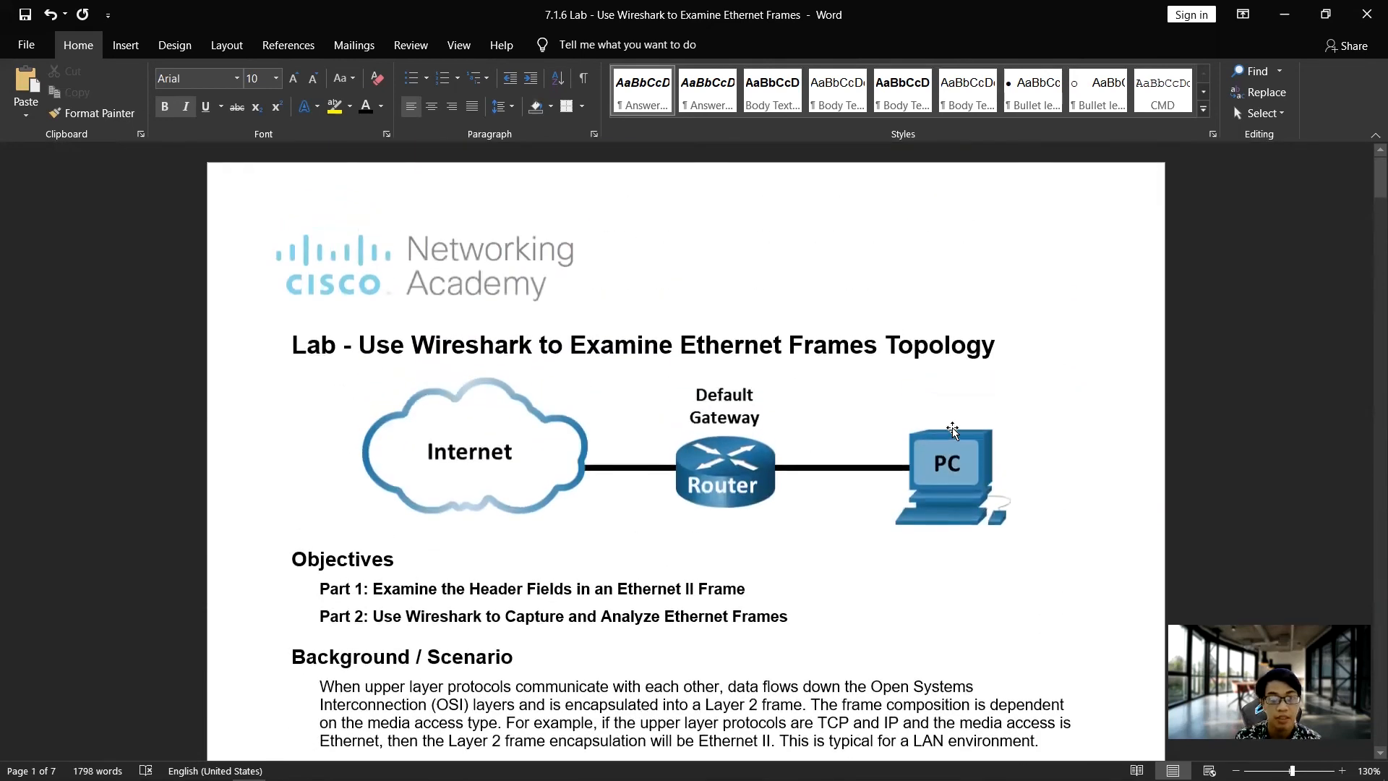